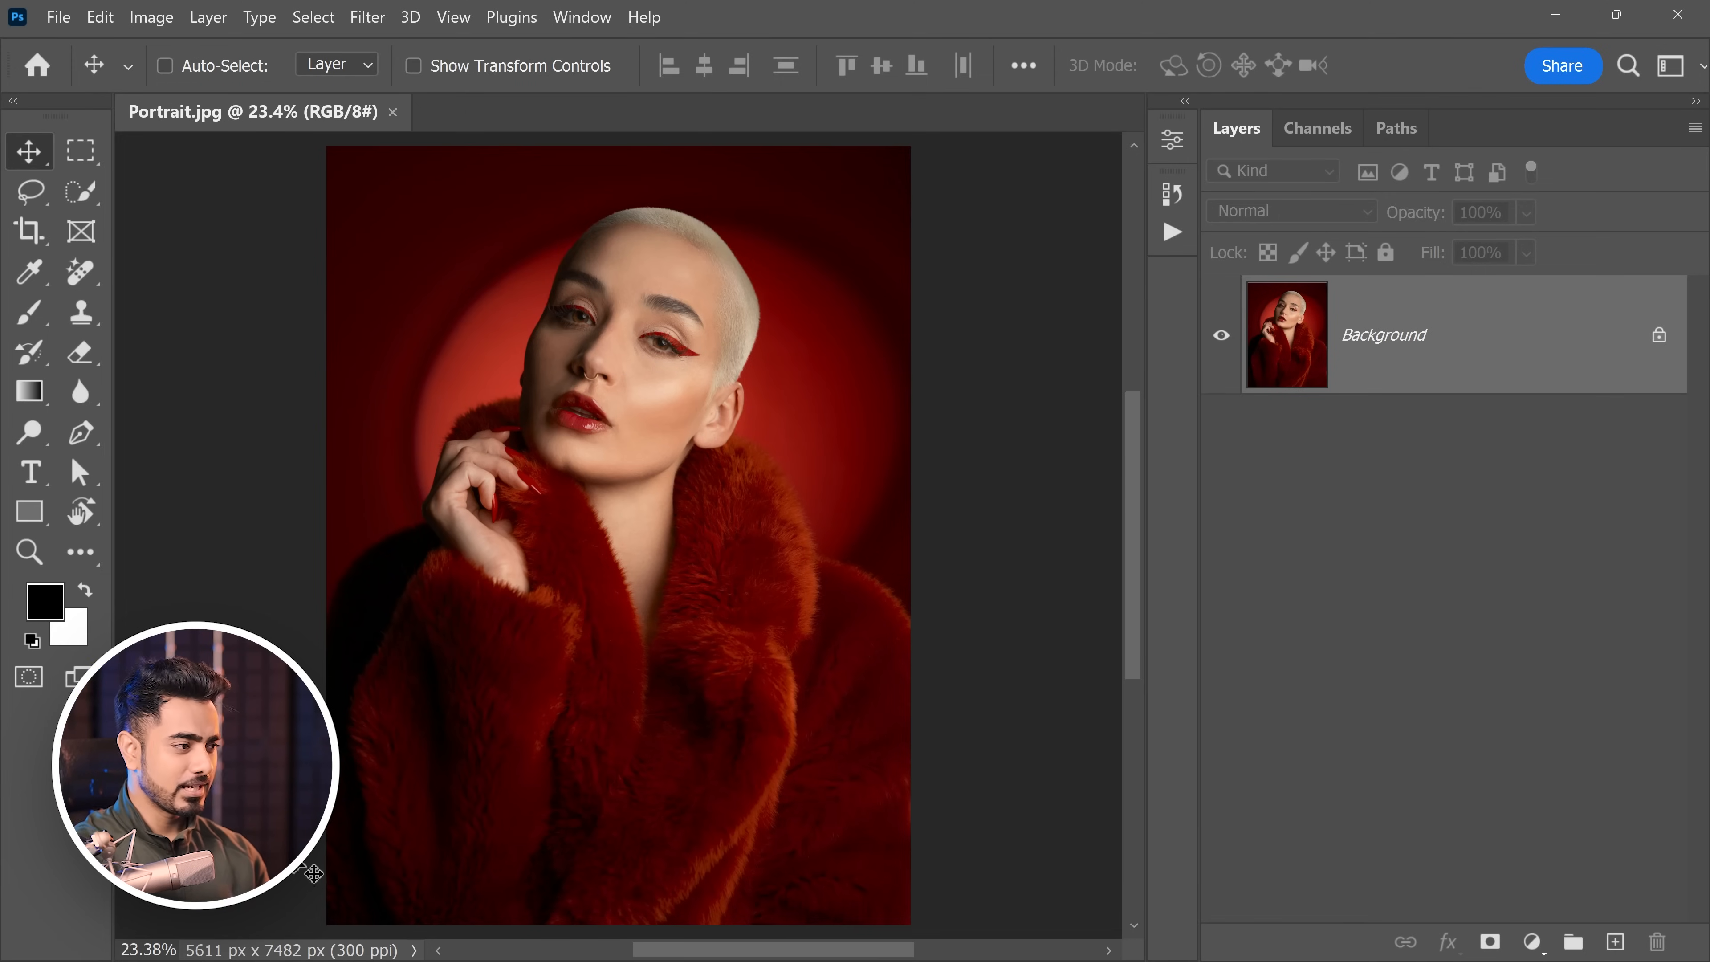
Step: Place Color.jpg from the project's Examples folder 2 into the portrait document as a new layer
{"action": "left_click", "coordinate": [231, 948]}
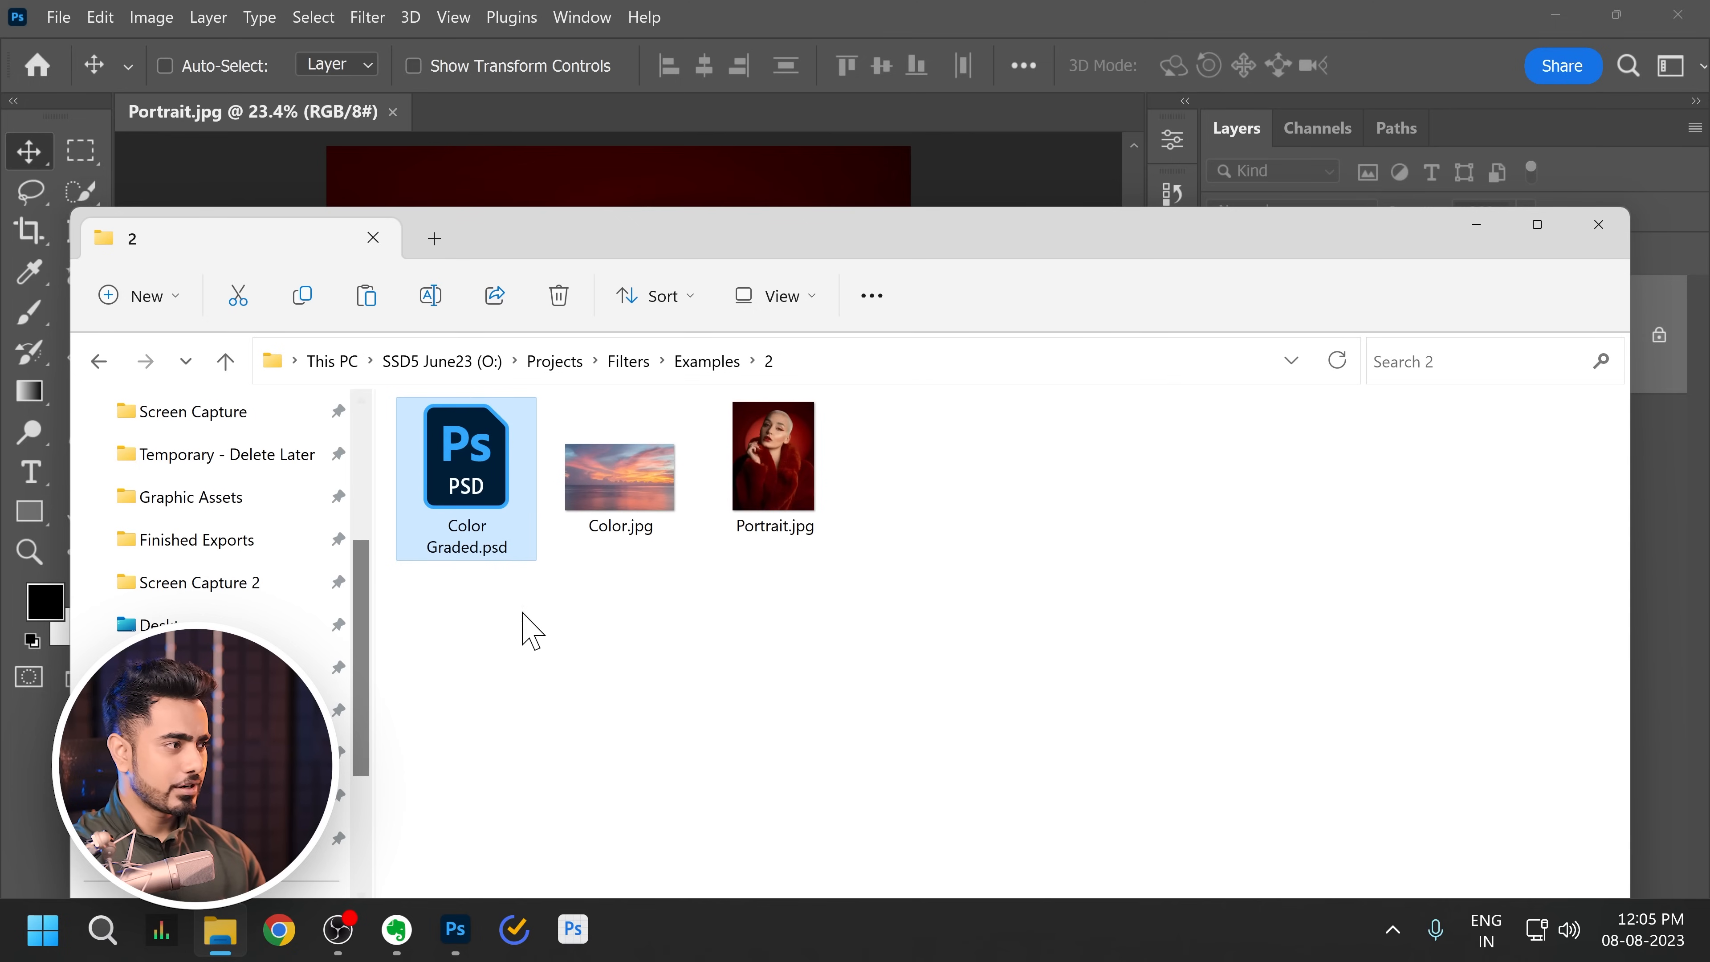
{"action": "left_click_drag", "start_coordinate": [748, 254], "coordinate": [730, 373]}
{"action": "left_click", "coordinate": [610, 609]}
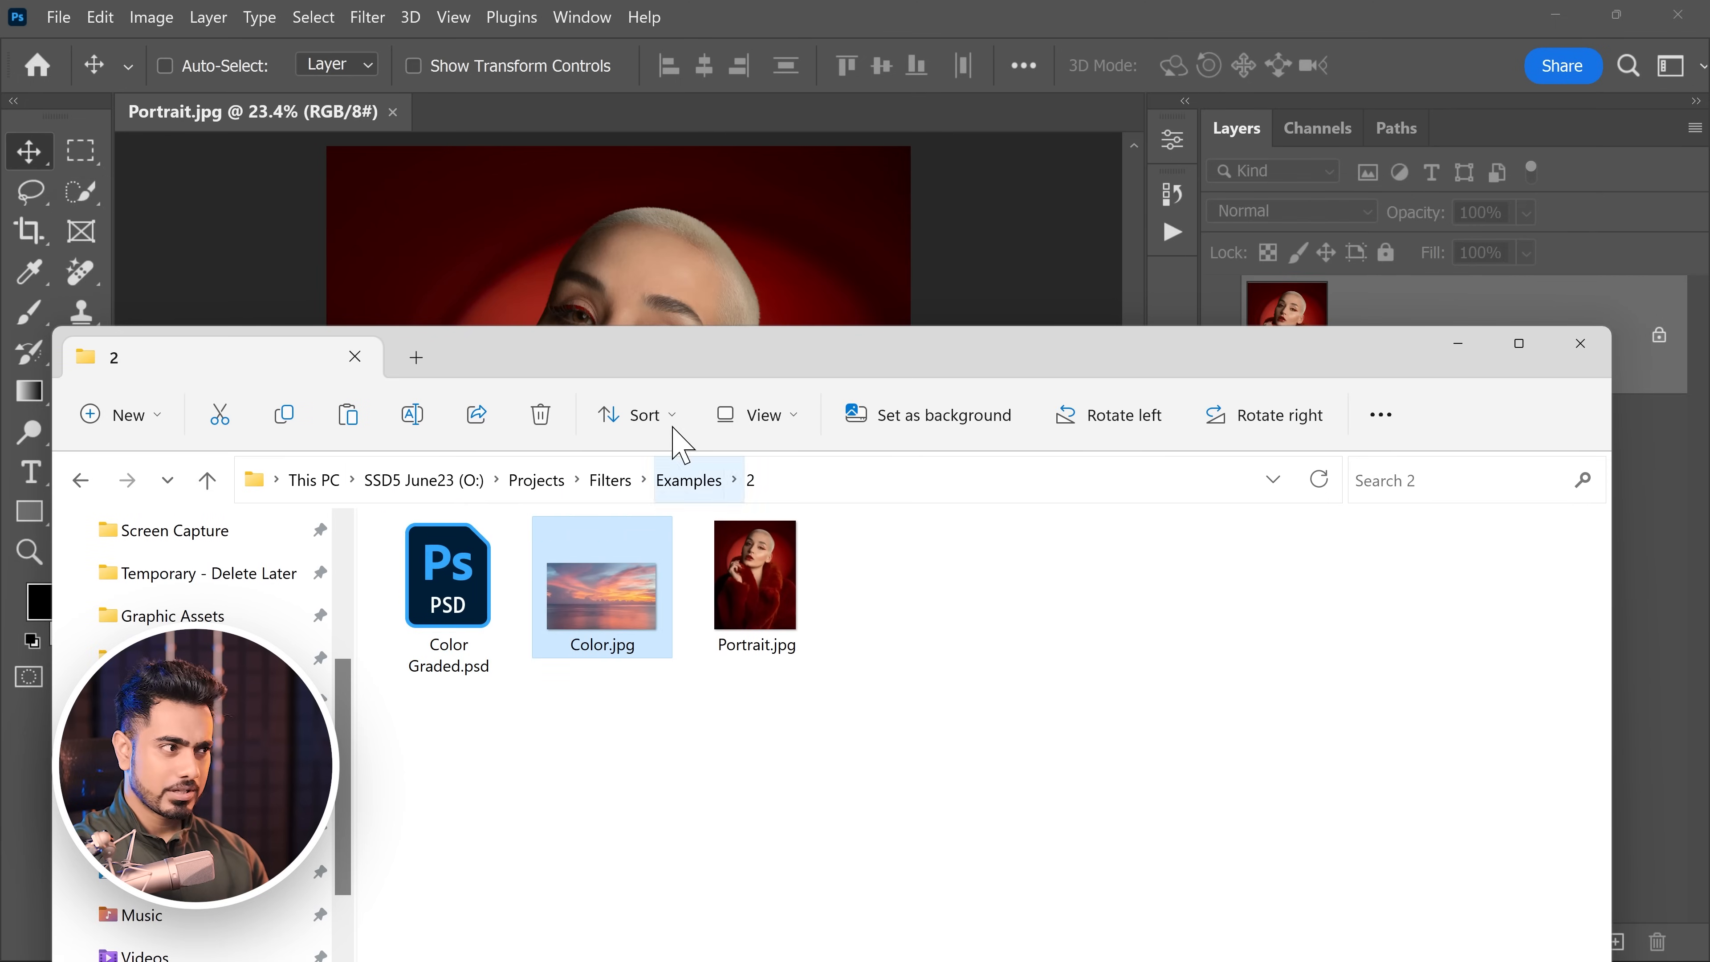
{"action": "left_click_drag", "start_coordinate": [675, 431], "coordinate": [690, 266]}
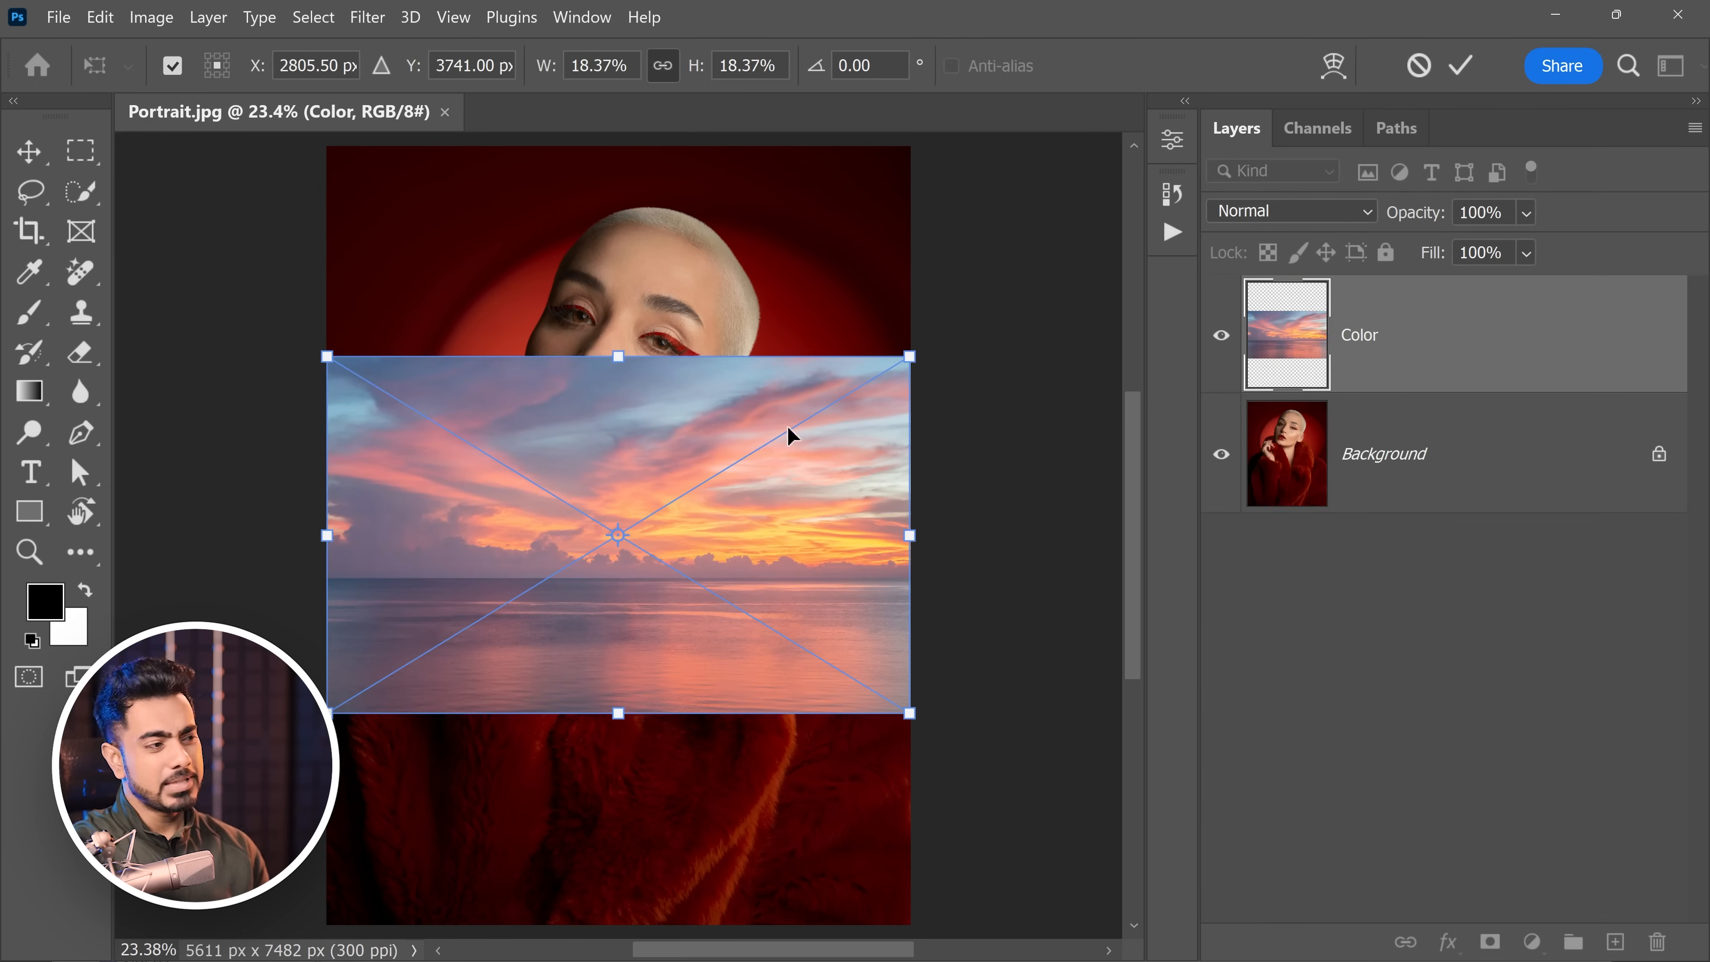
Step: Rotate the placed sunset image by -90 degrees and enlarge it to about 30% by 35% to cover the whole canvas
{"action": "left_click_drag", "start_coordinate": [790, 422], "coordinate": [762, 431]}
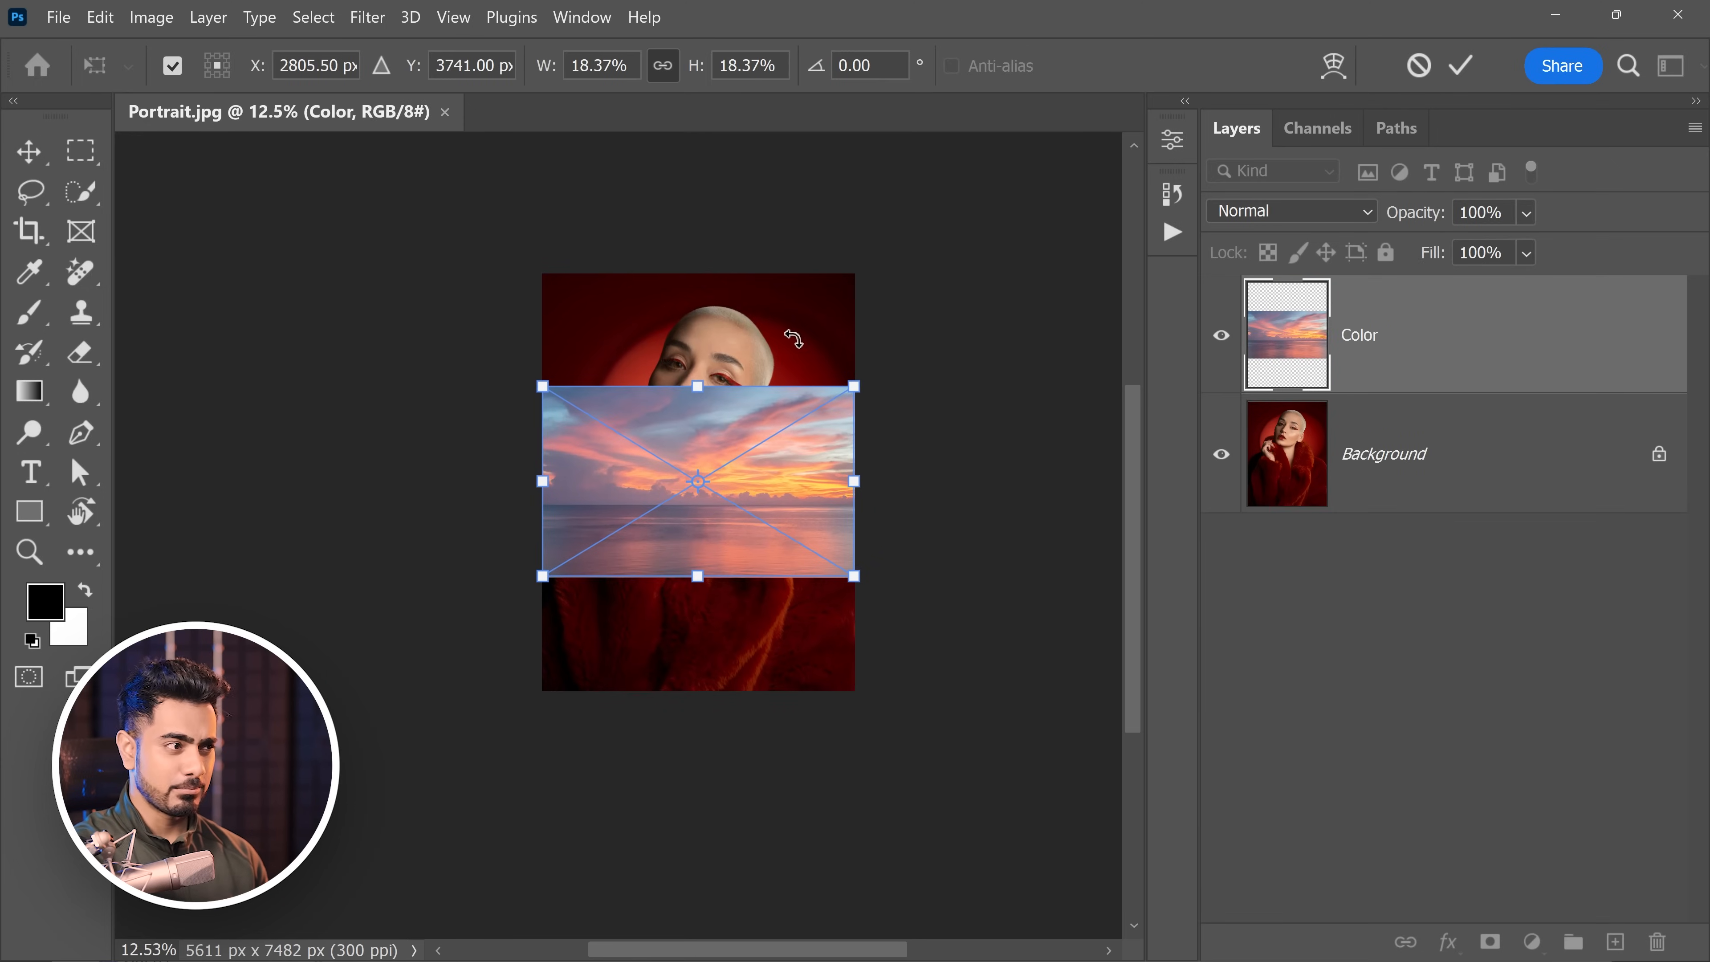
{"action": "left_click_drag", "start_coordinate": [792, 339], "coordinate": [631, 431]}
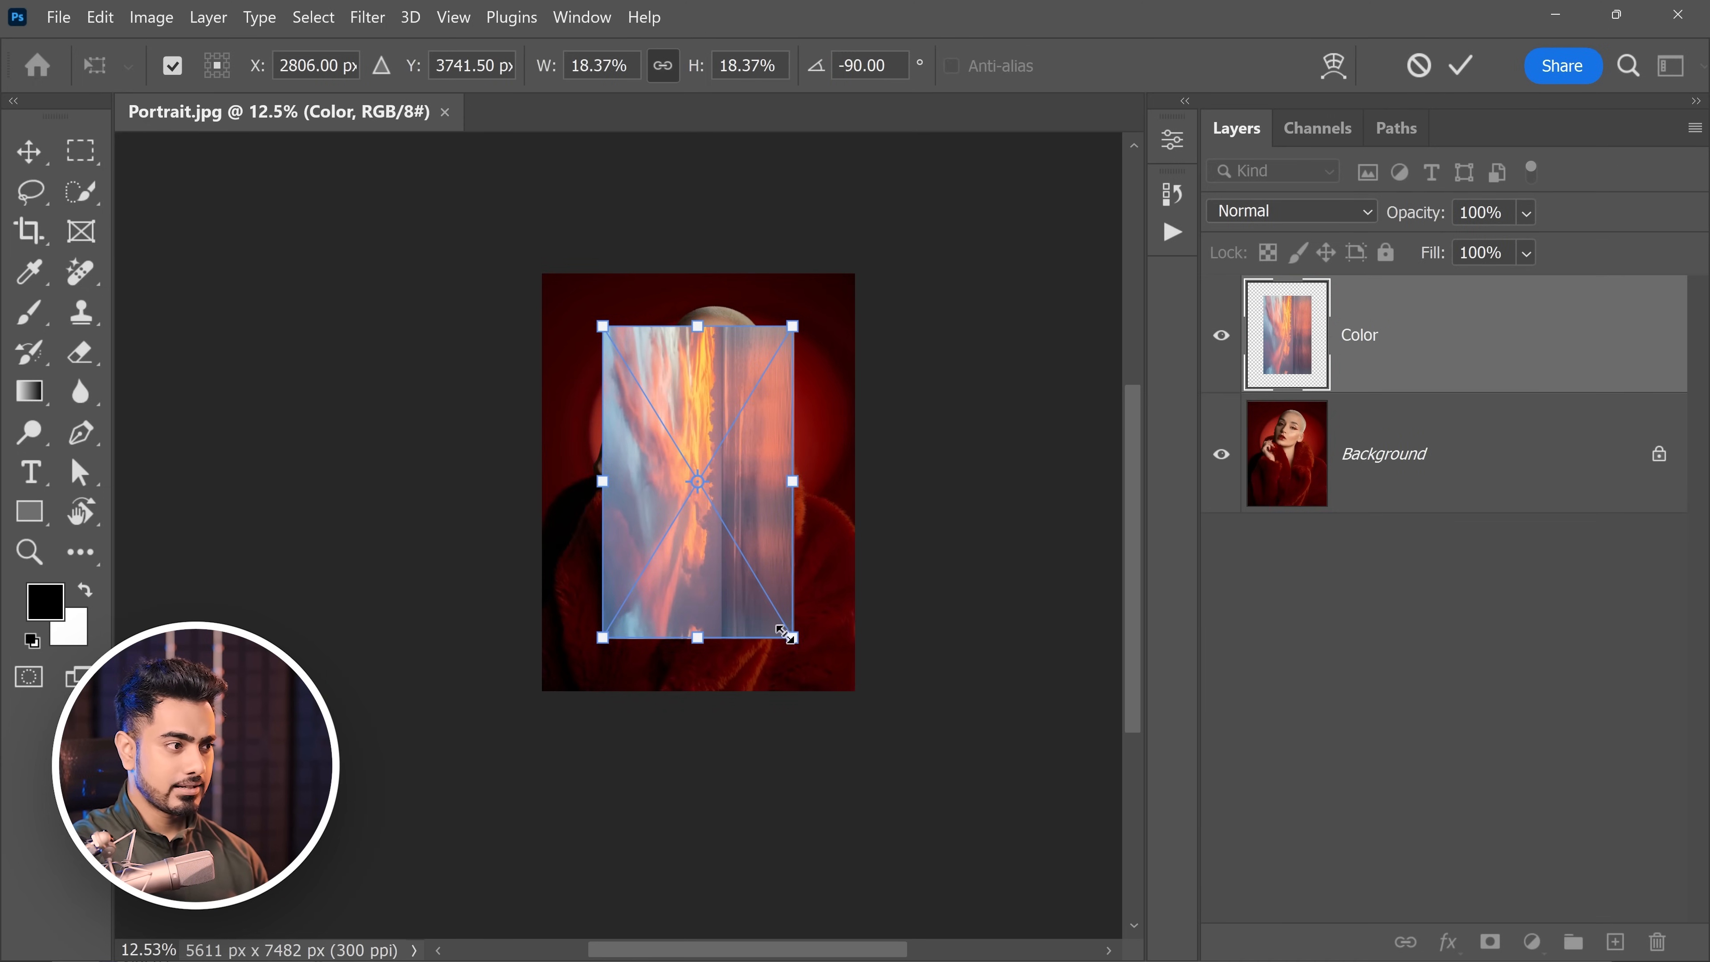
{"action": "left_click_drag", "start_coordinate": [782, 633], "coordinate": [873, 724]}
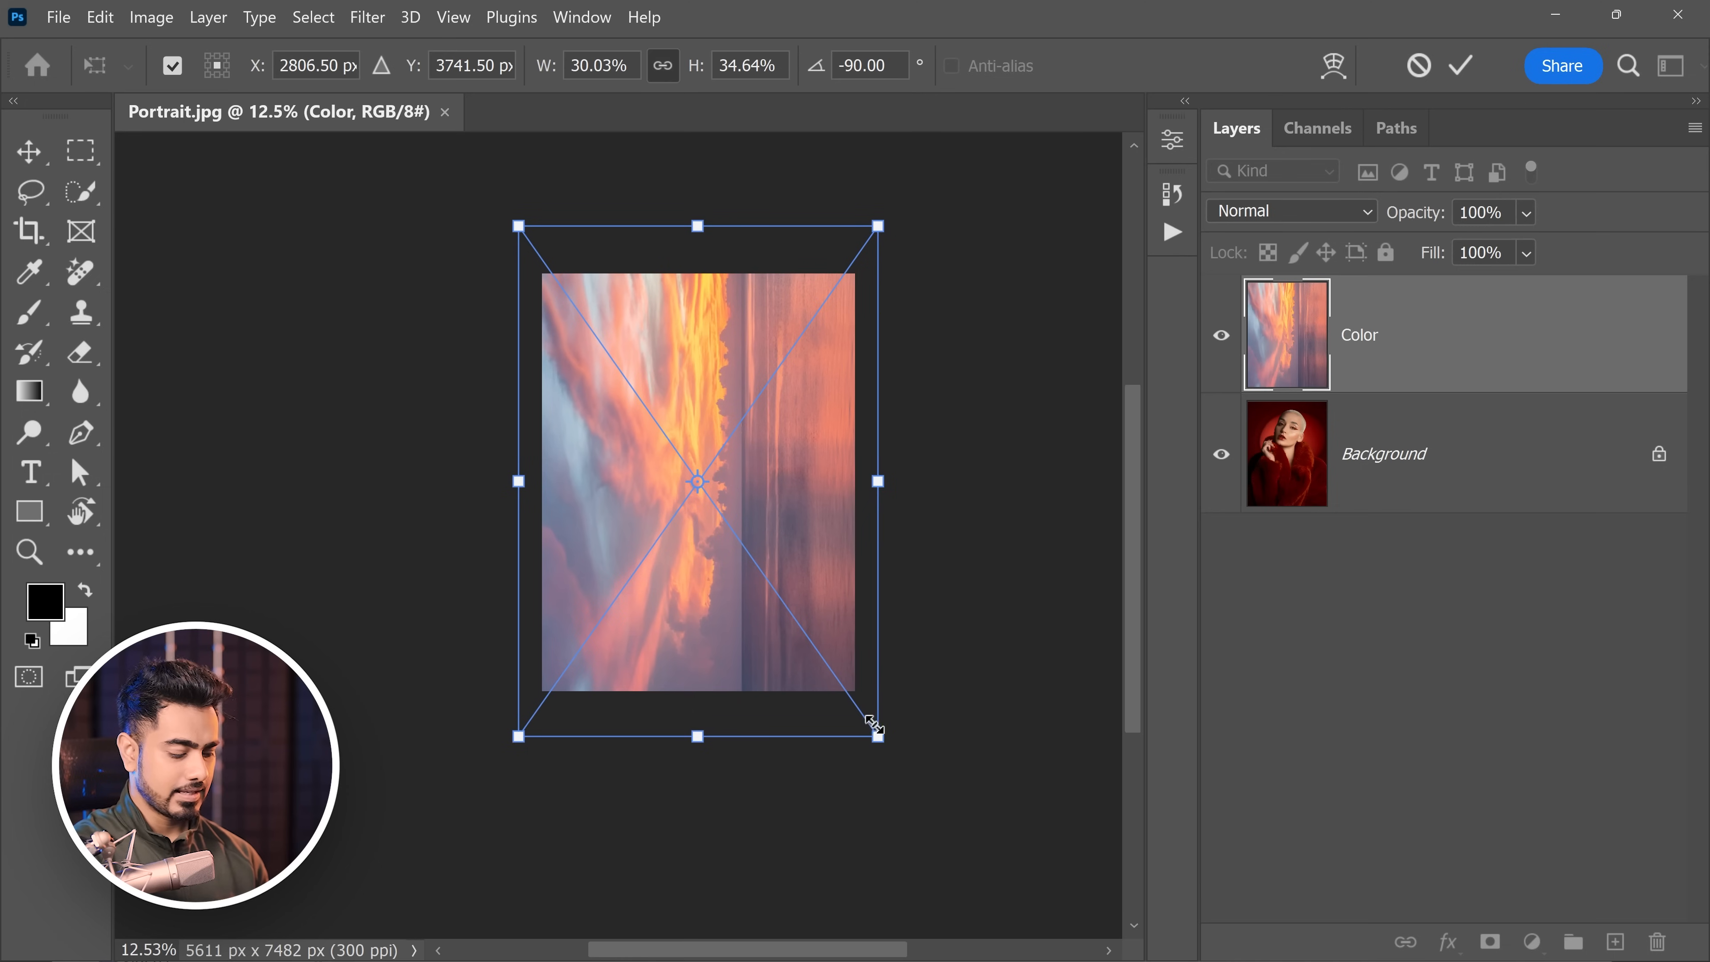
{"action": "key", "text": "Return"}
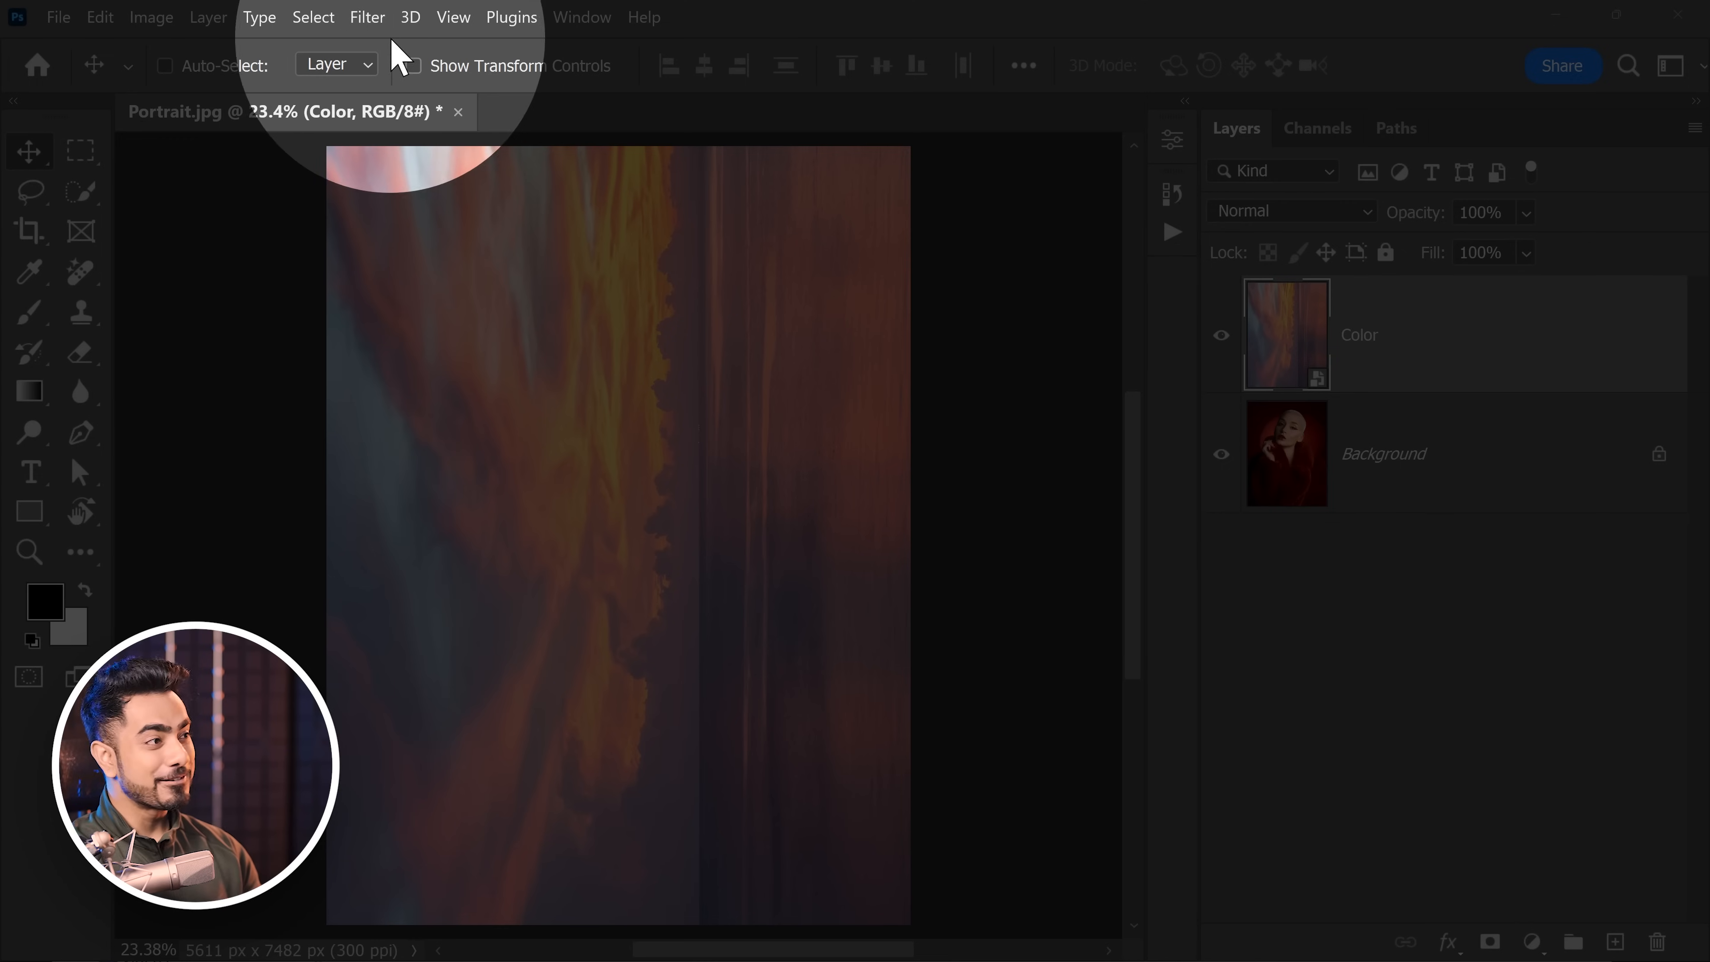
Step: Apply a Gaussian Blur with a radius of 600 pixels to the Color layer
{"action": "left_click", "coordinate": [369, 17]}
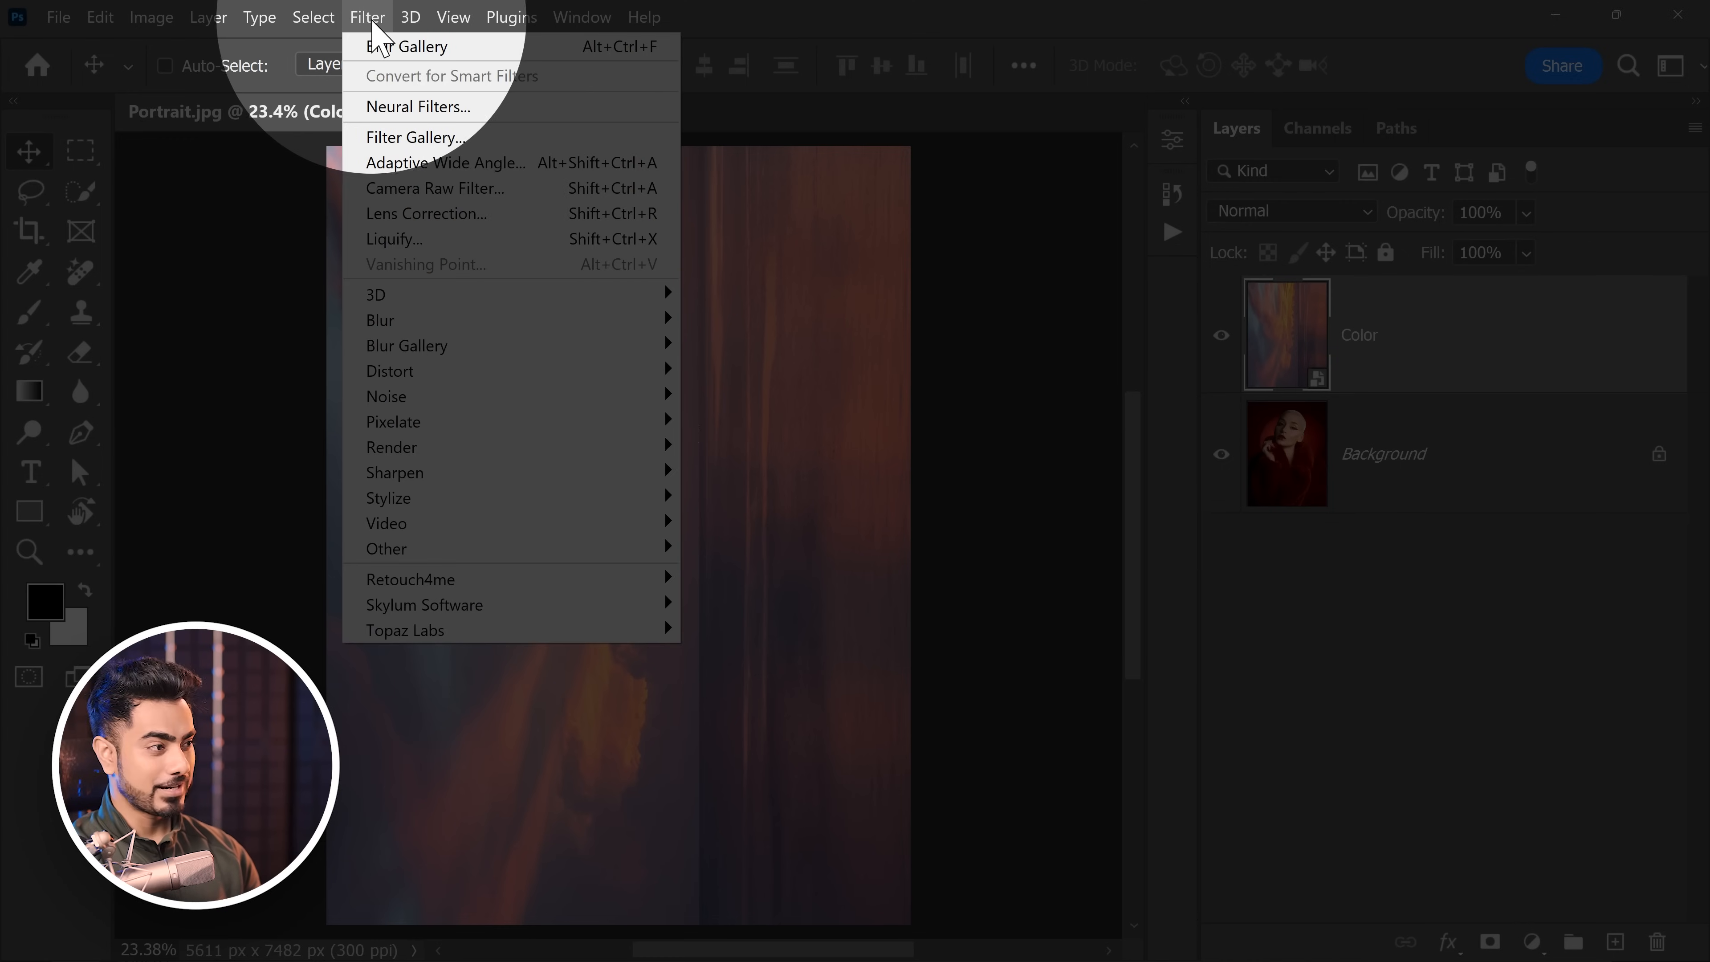
{"action": "mouse_move", "coordinate": [508, 325]}
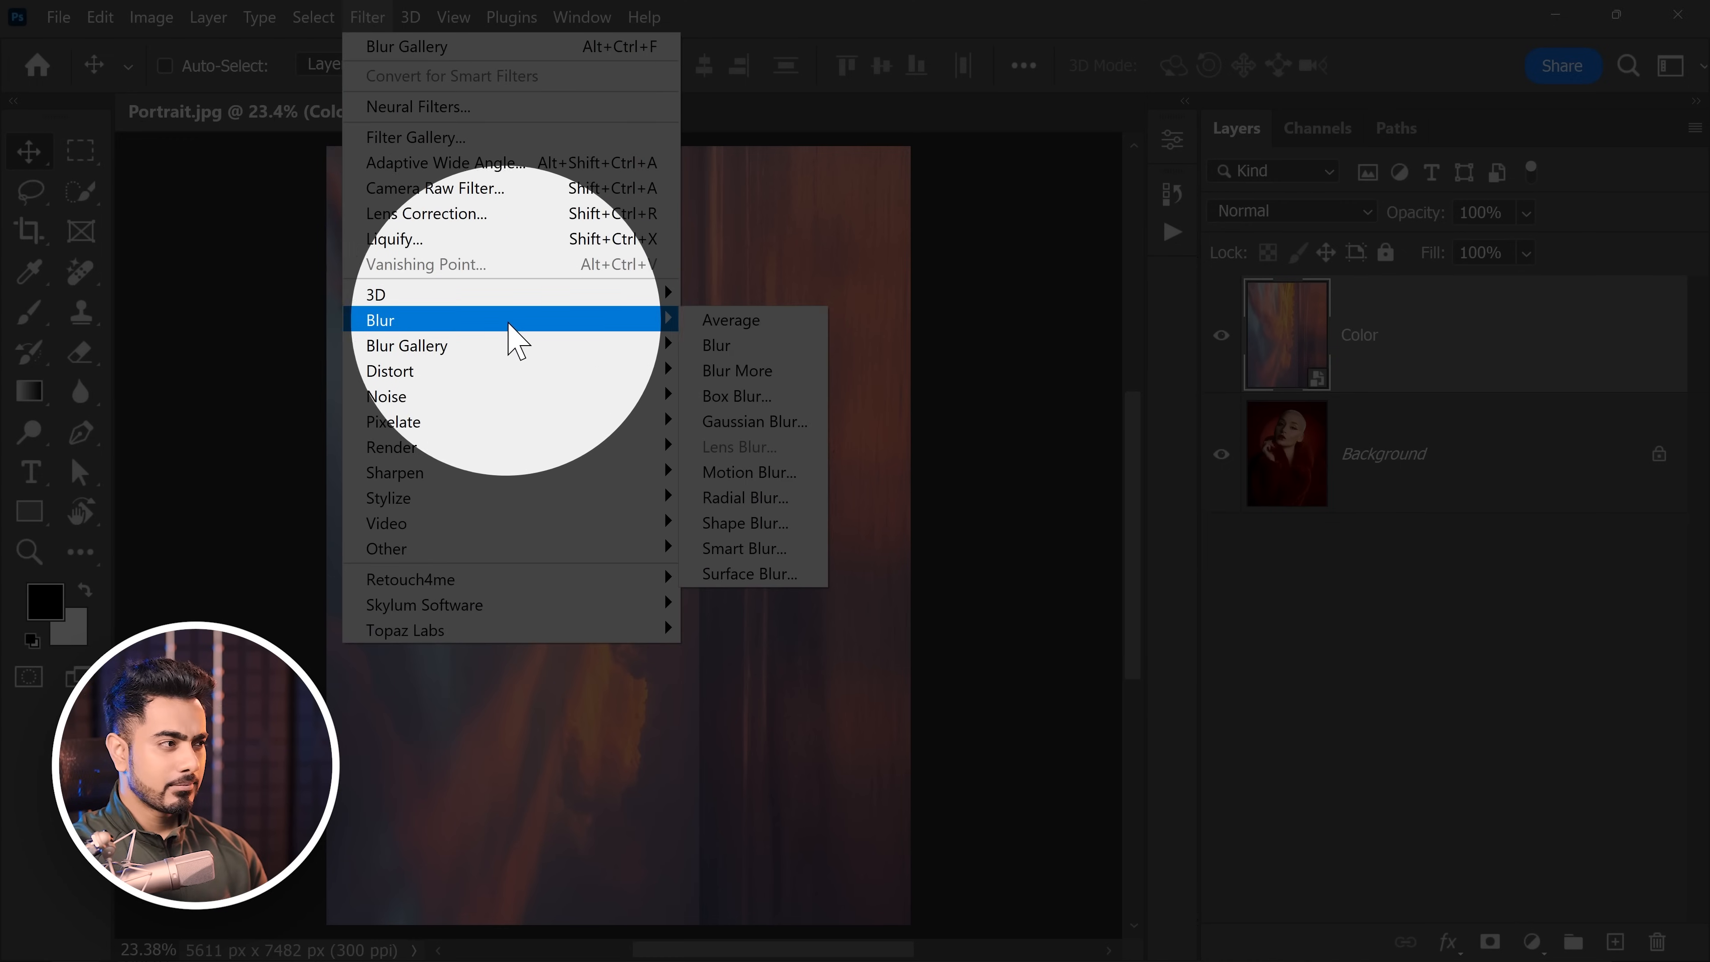
{"action": "left_click", "coordinate": [781, 424]}
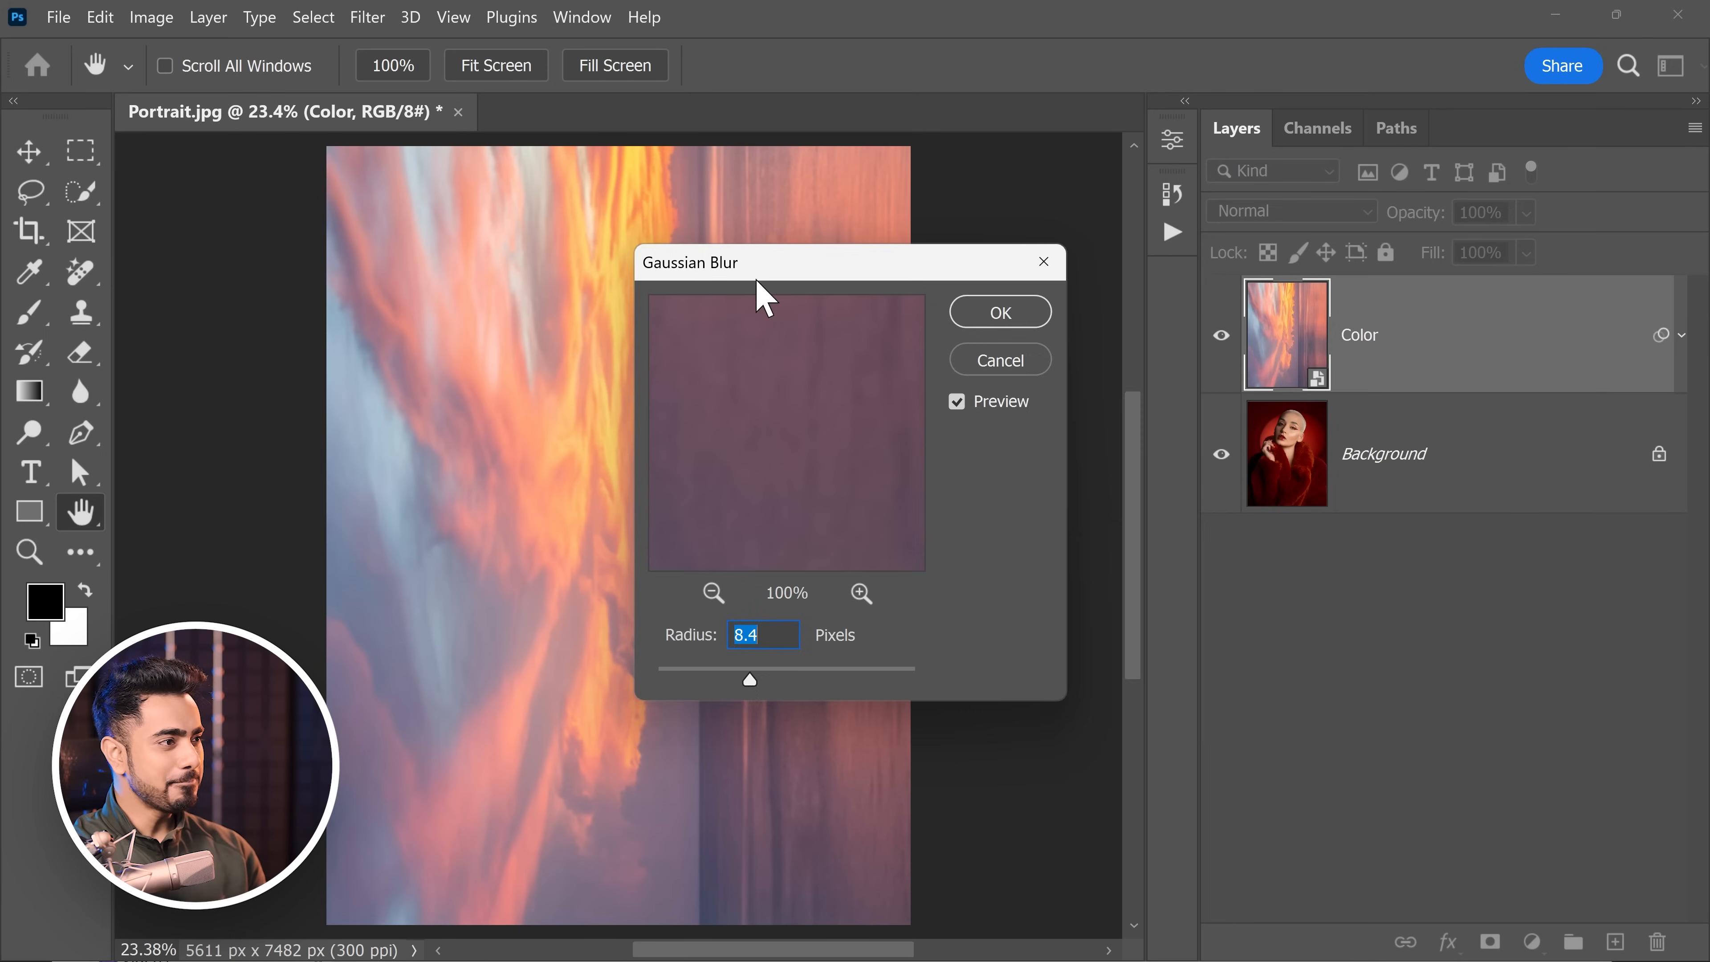
{"action": "left_click_drag", "start_coordinate": [753, 273], "coordinate": [1015, 290]}
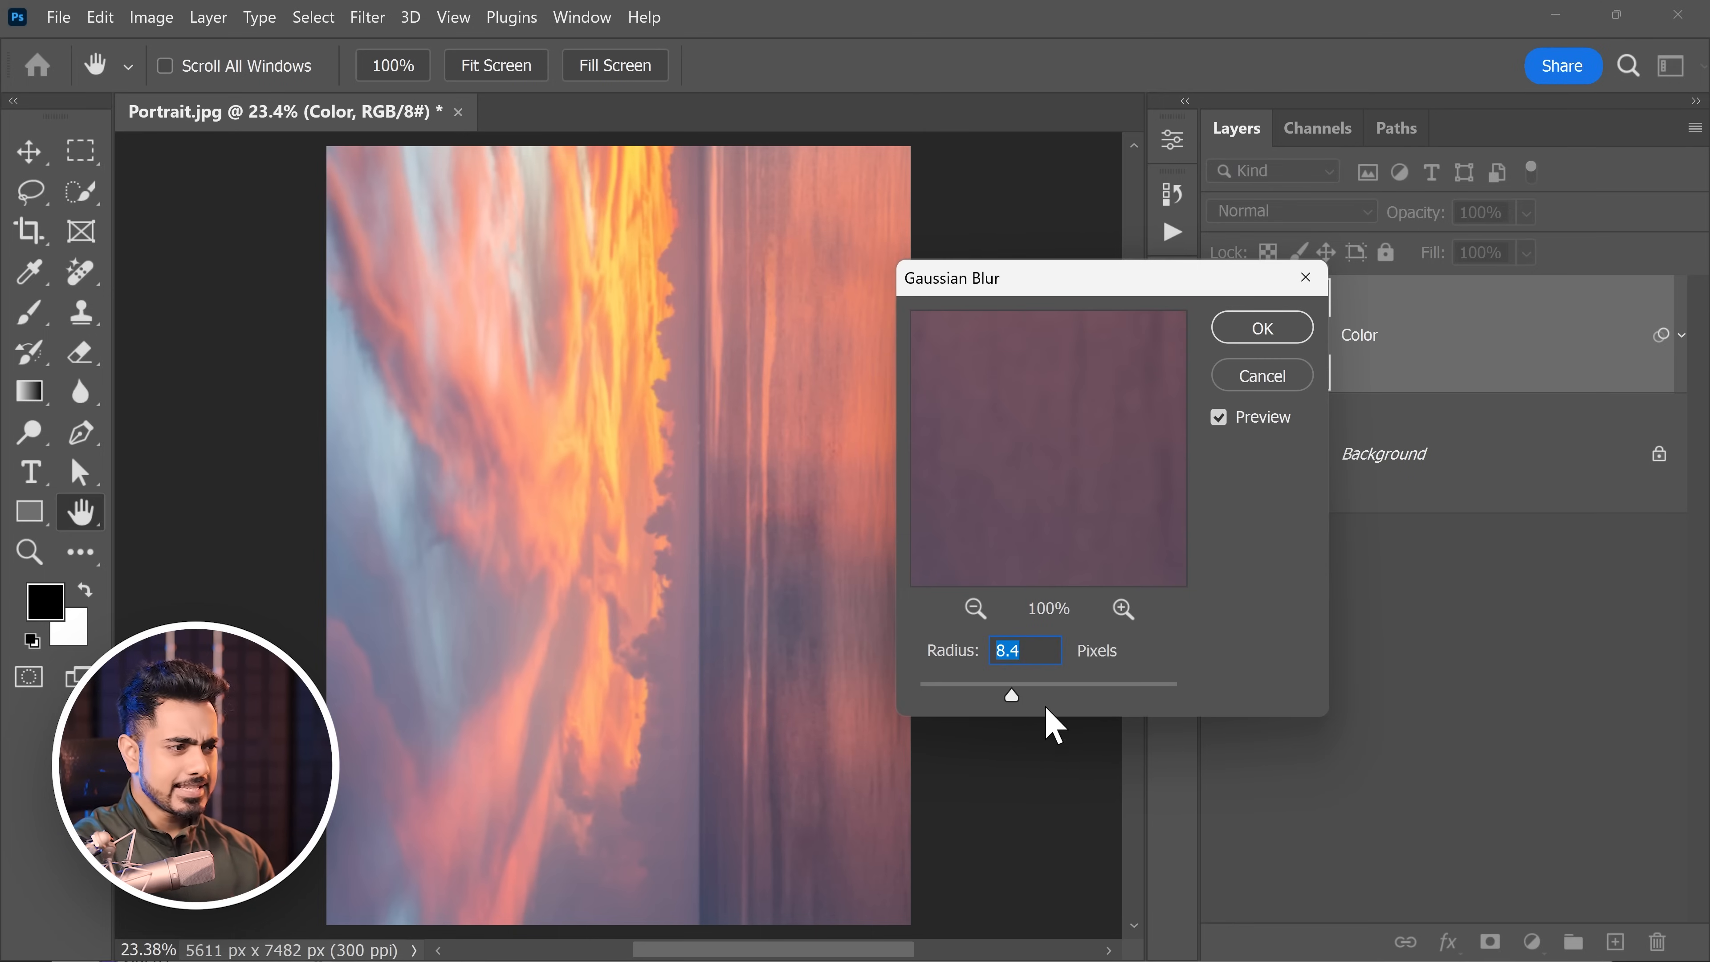
{"action": "left_click_drag", "start_coordinate": [1054, 690], "coordinate": [1073, 697]}
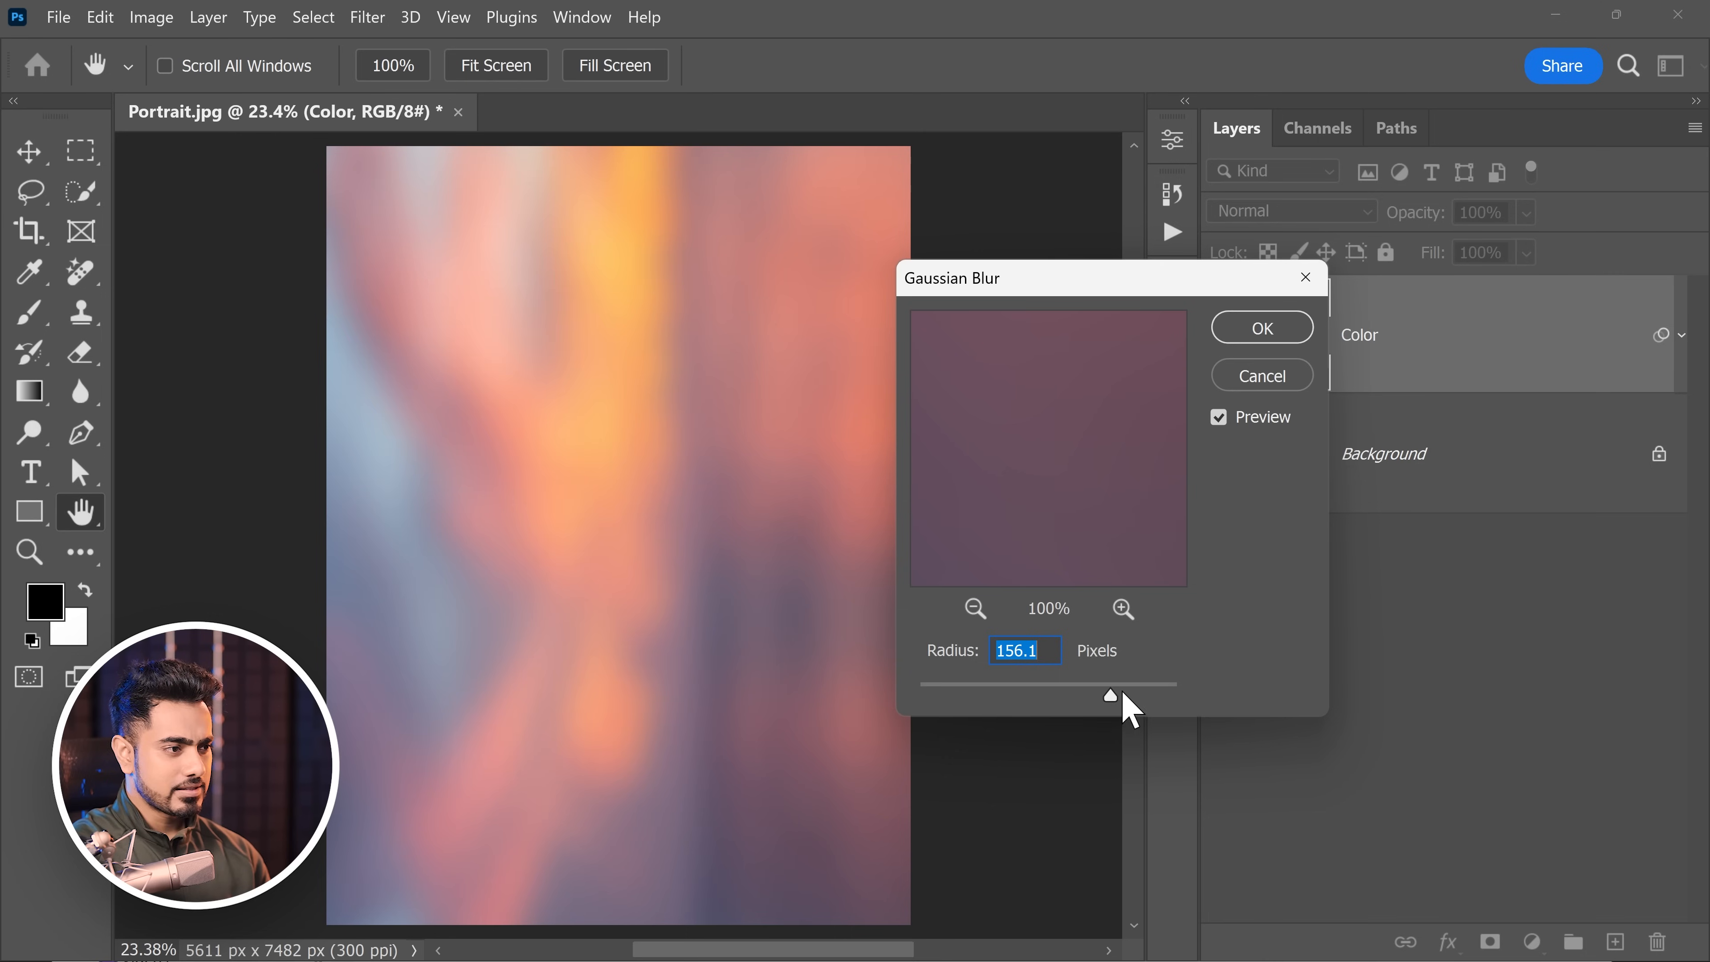
{"action": "type", "text": "600.0"}
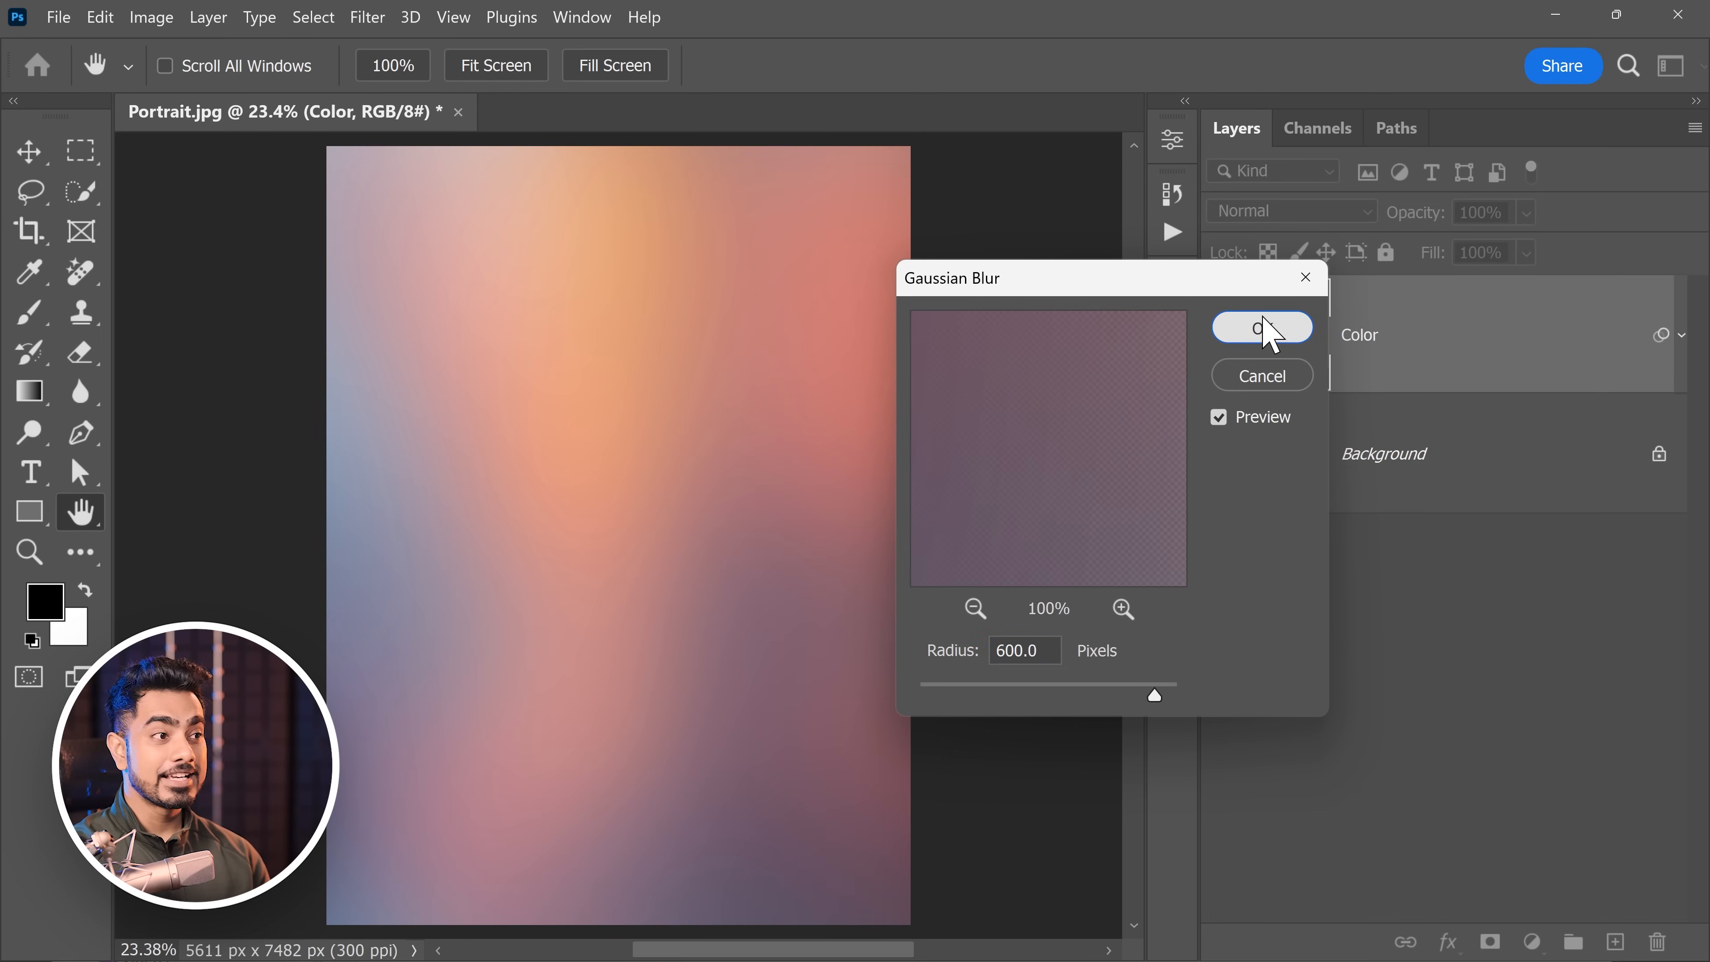
{"action": "left_click", "coordinate": [1269, 331]}
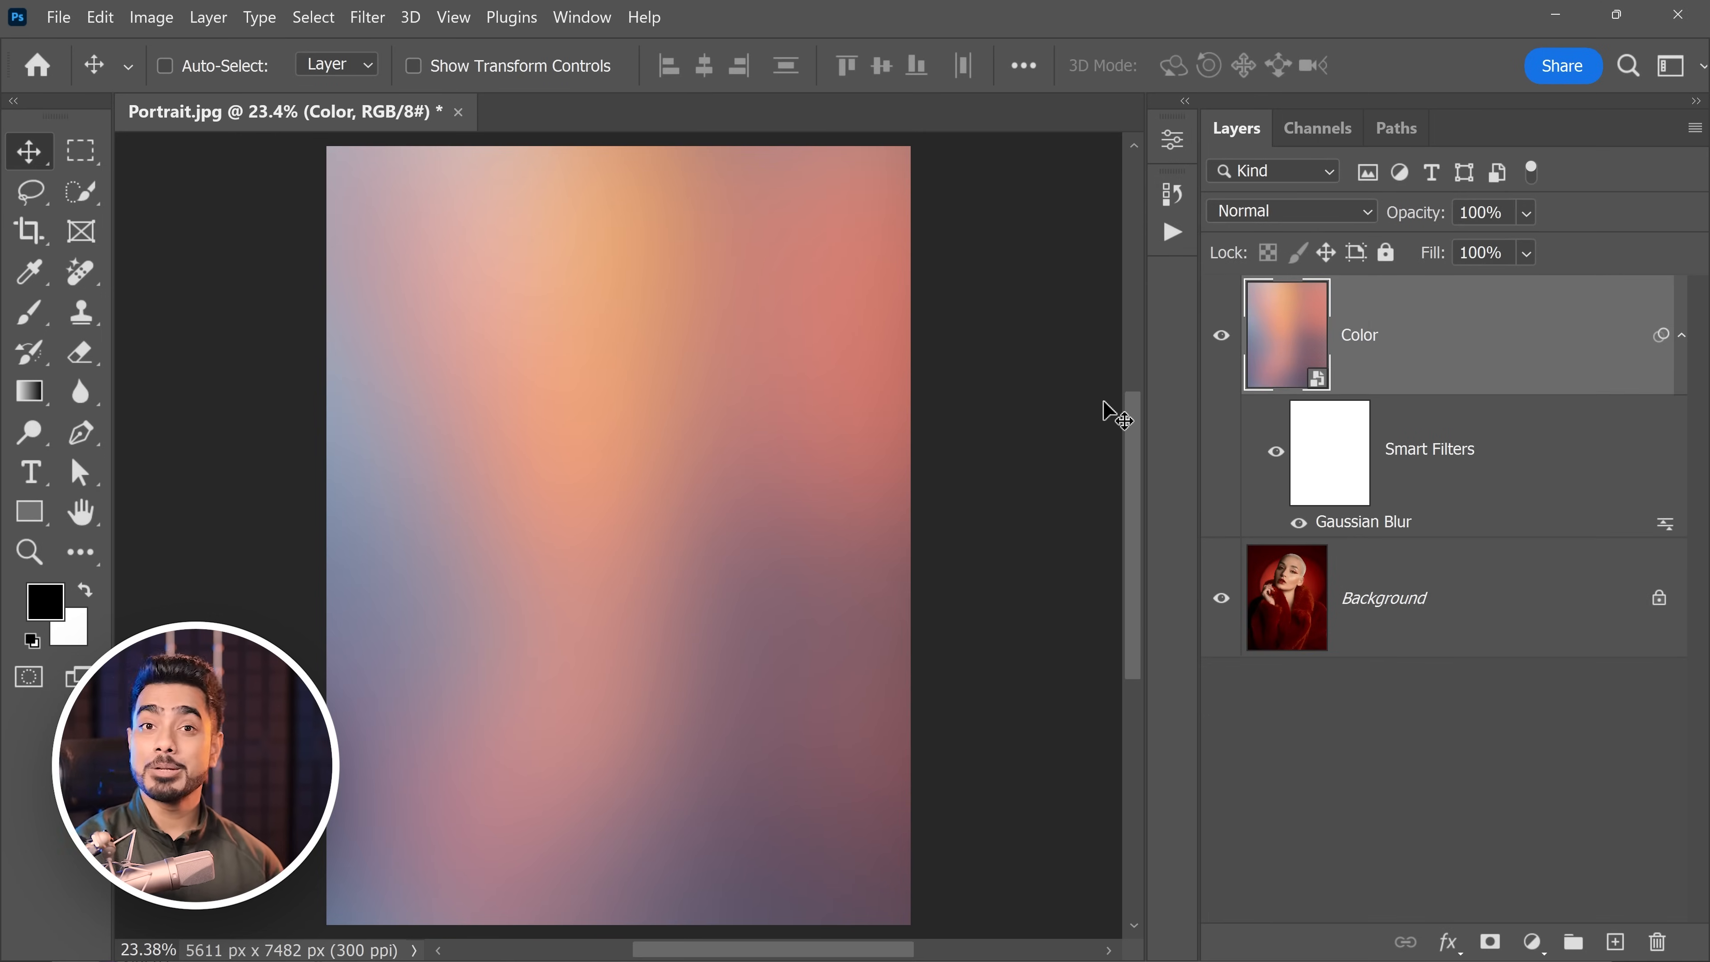
Step: Set the Color layer's blend mode to Overlay and its opacity to 50%, and compare the portrait with and without it
{"action": "left_click", "coordinate": [1319, 210]}
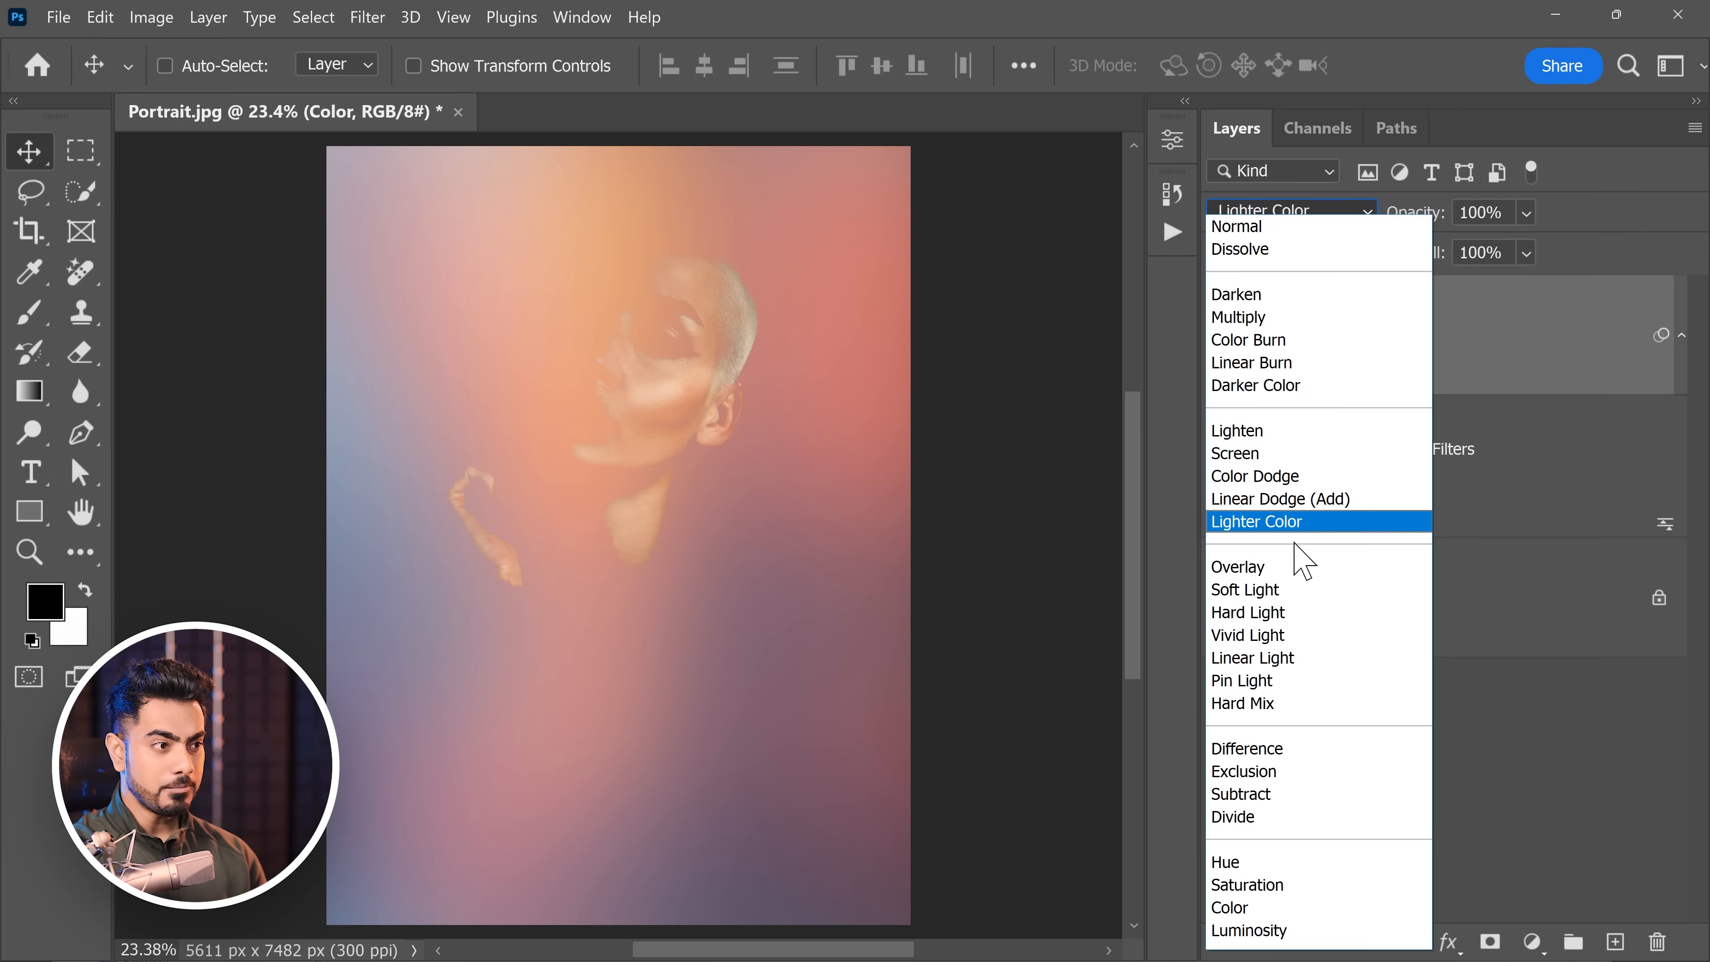
{"action": "left_click", "coordinate": [1309, 582]}
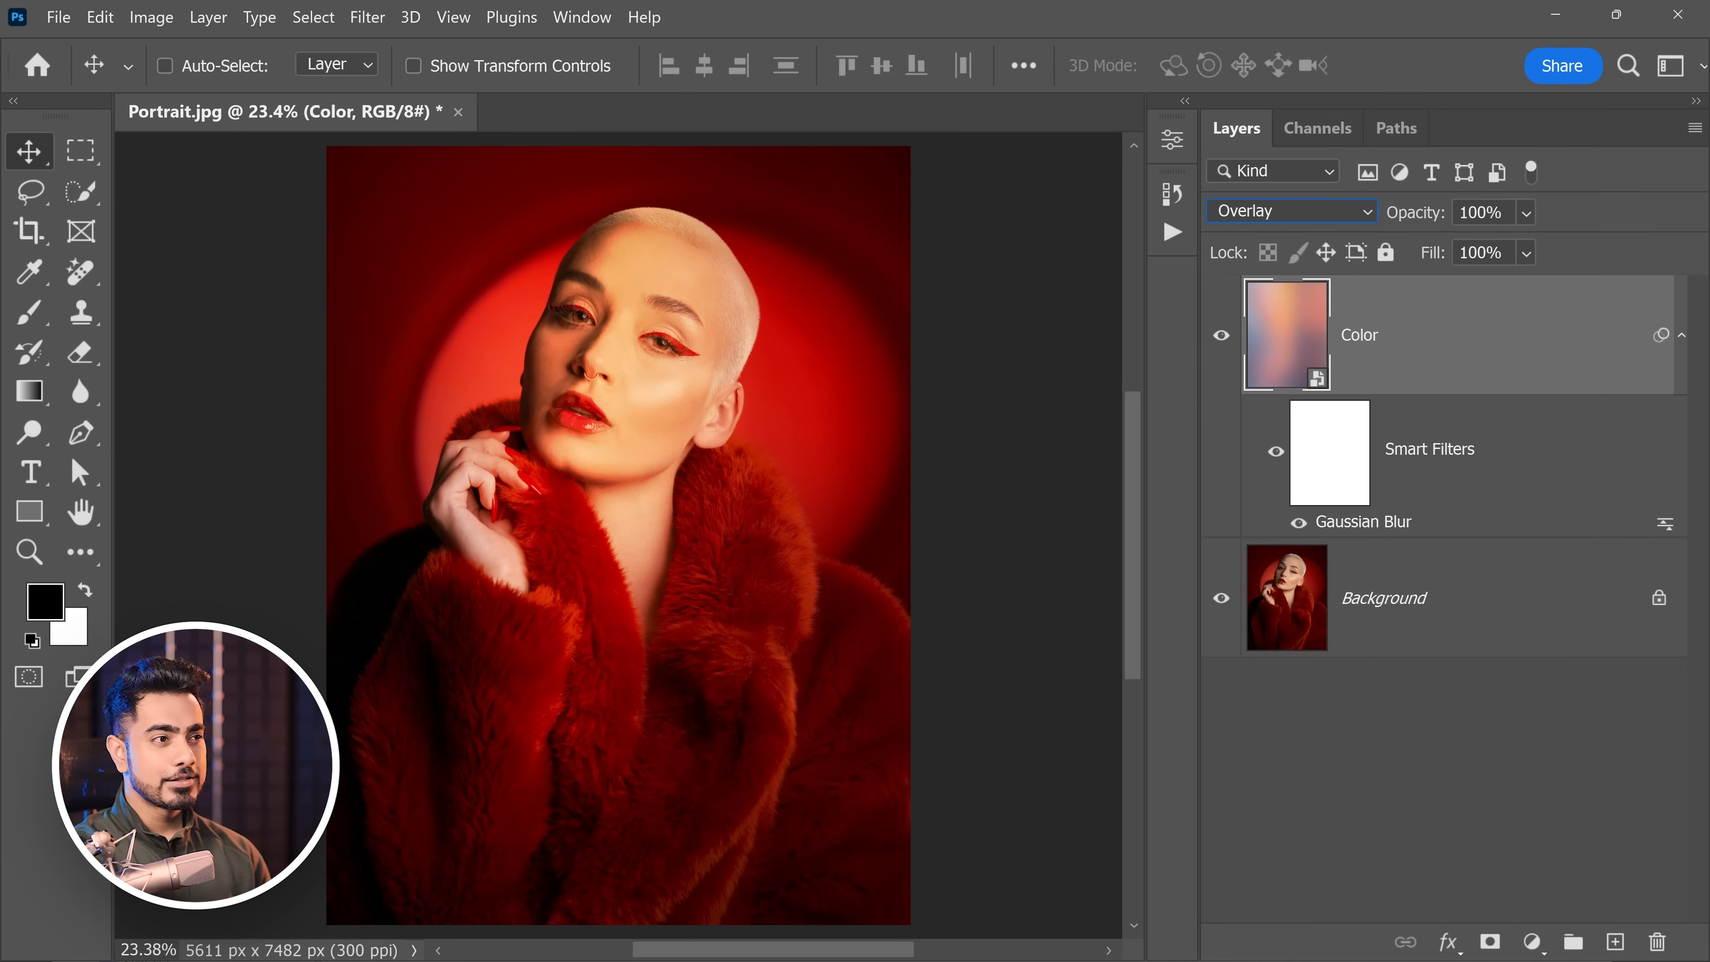
{"action": "key", "text": "Tab"}
{"action": "type", "text": "50"}
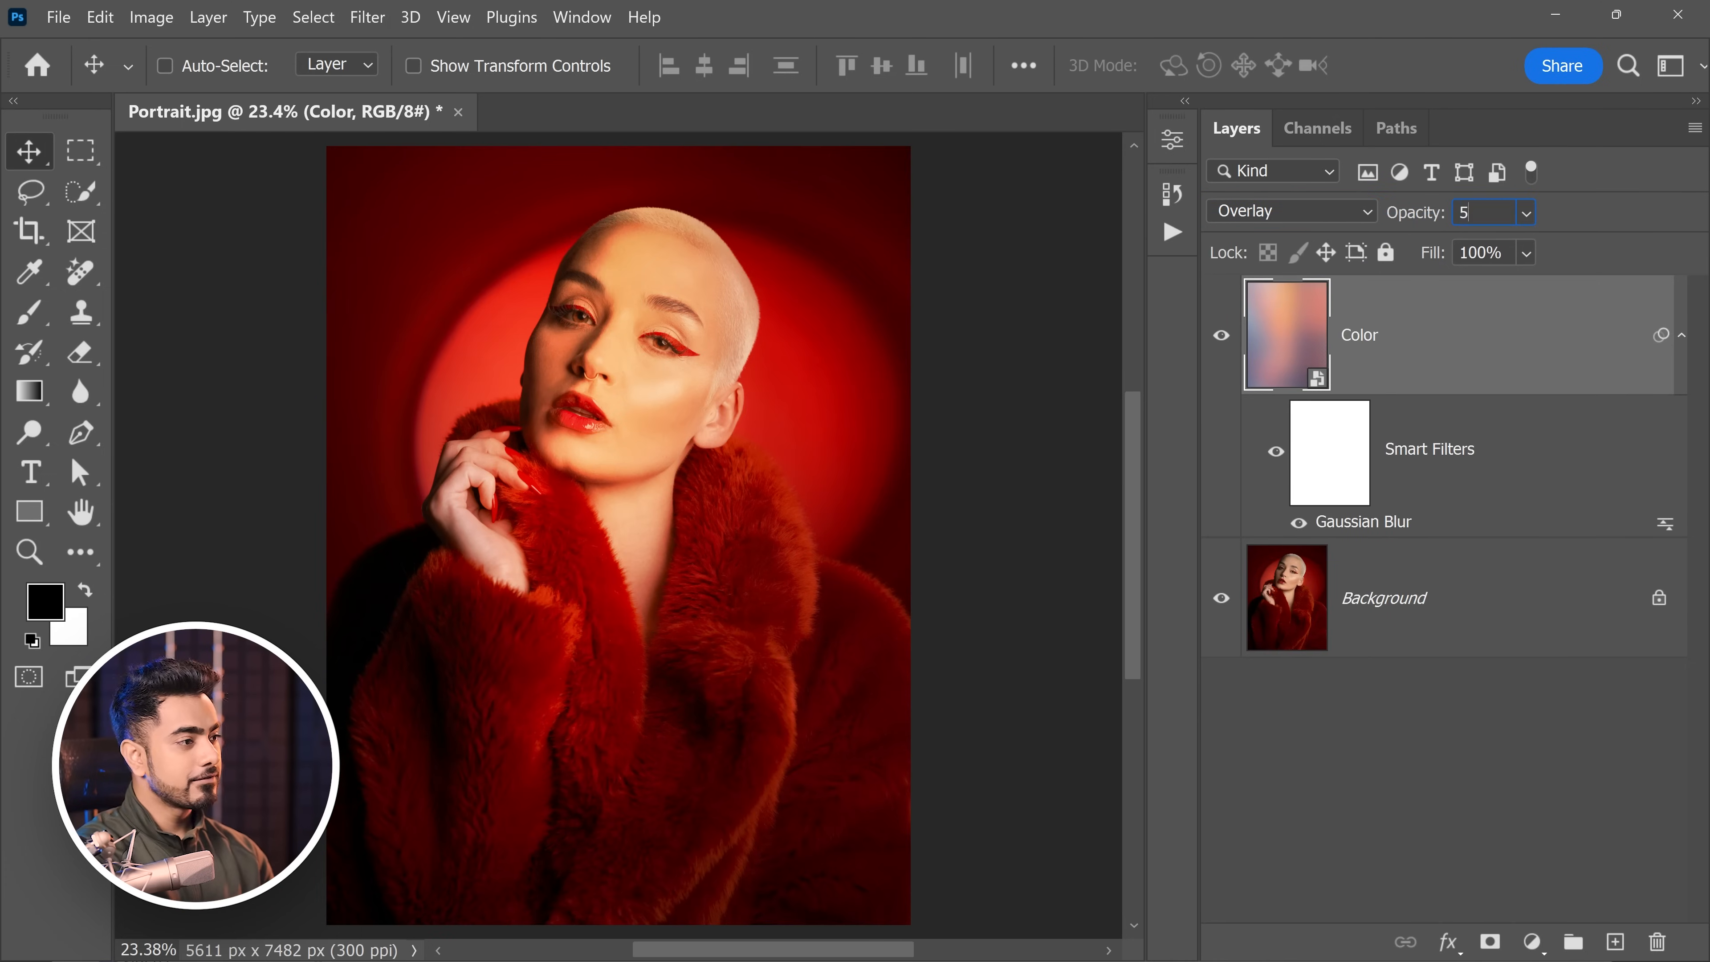
{"action": "key", "text": "Return"}
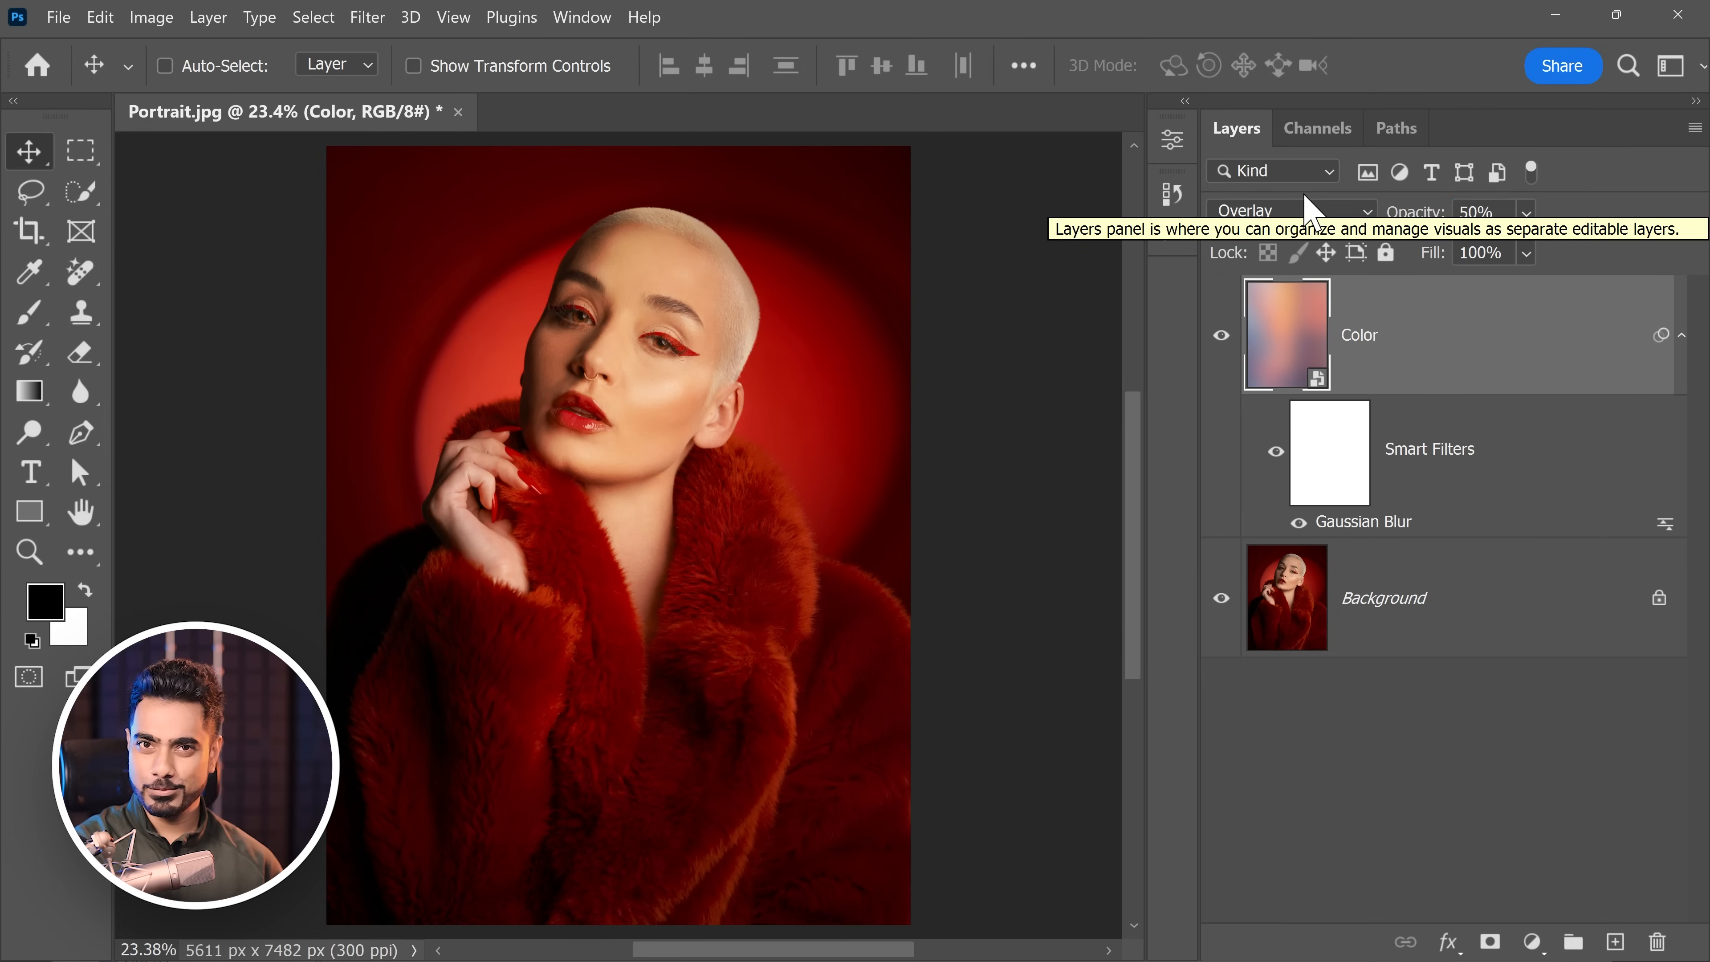
{"action": "left_click", "coordinate": [1221, 336]}
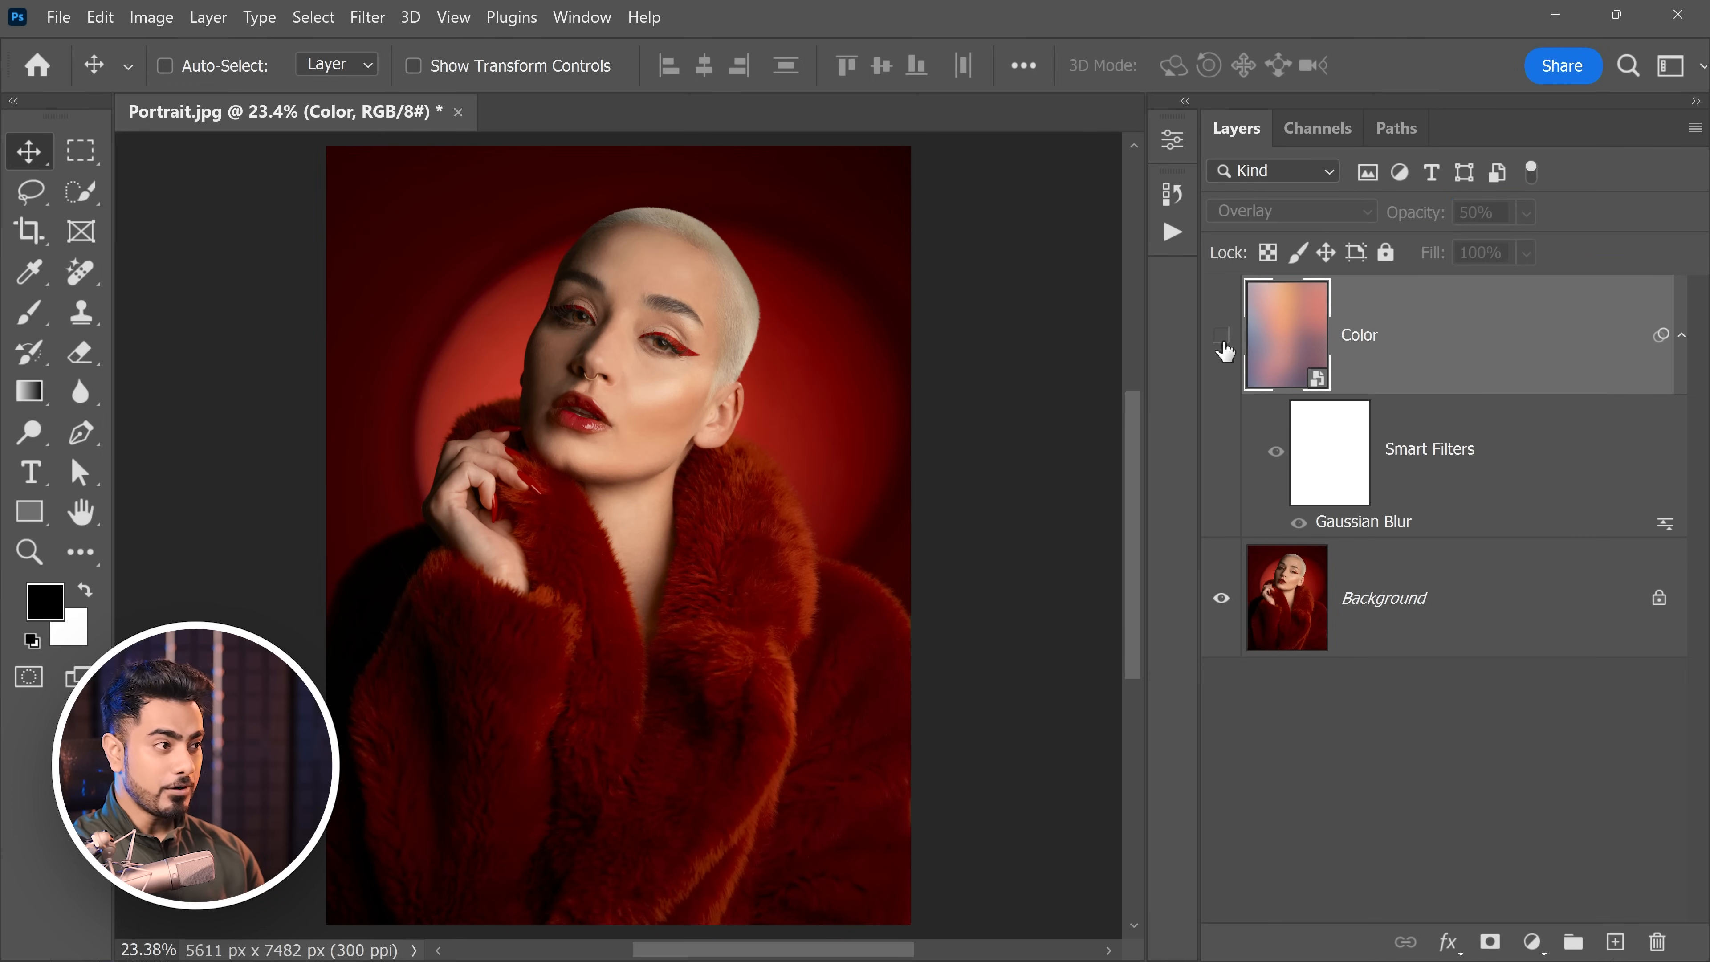
{"action": "left_click", "coordinate": [1221, 336]}
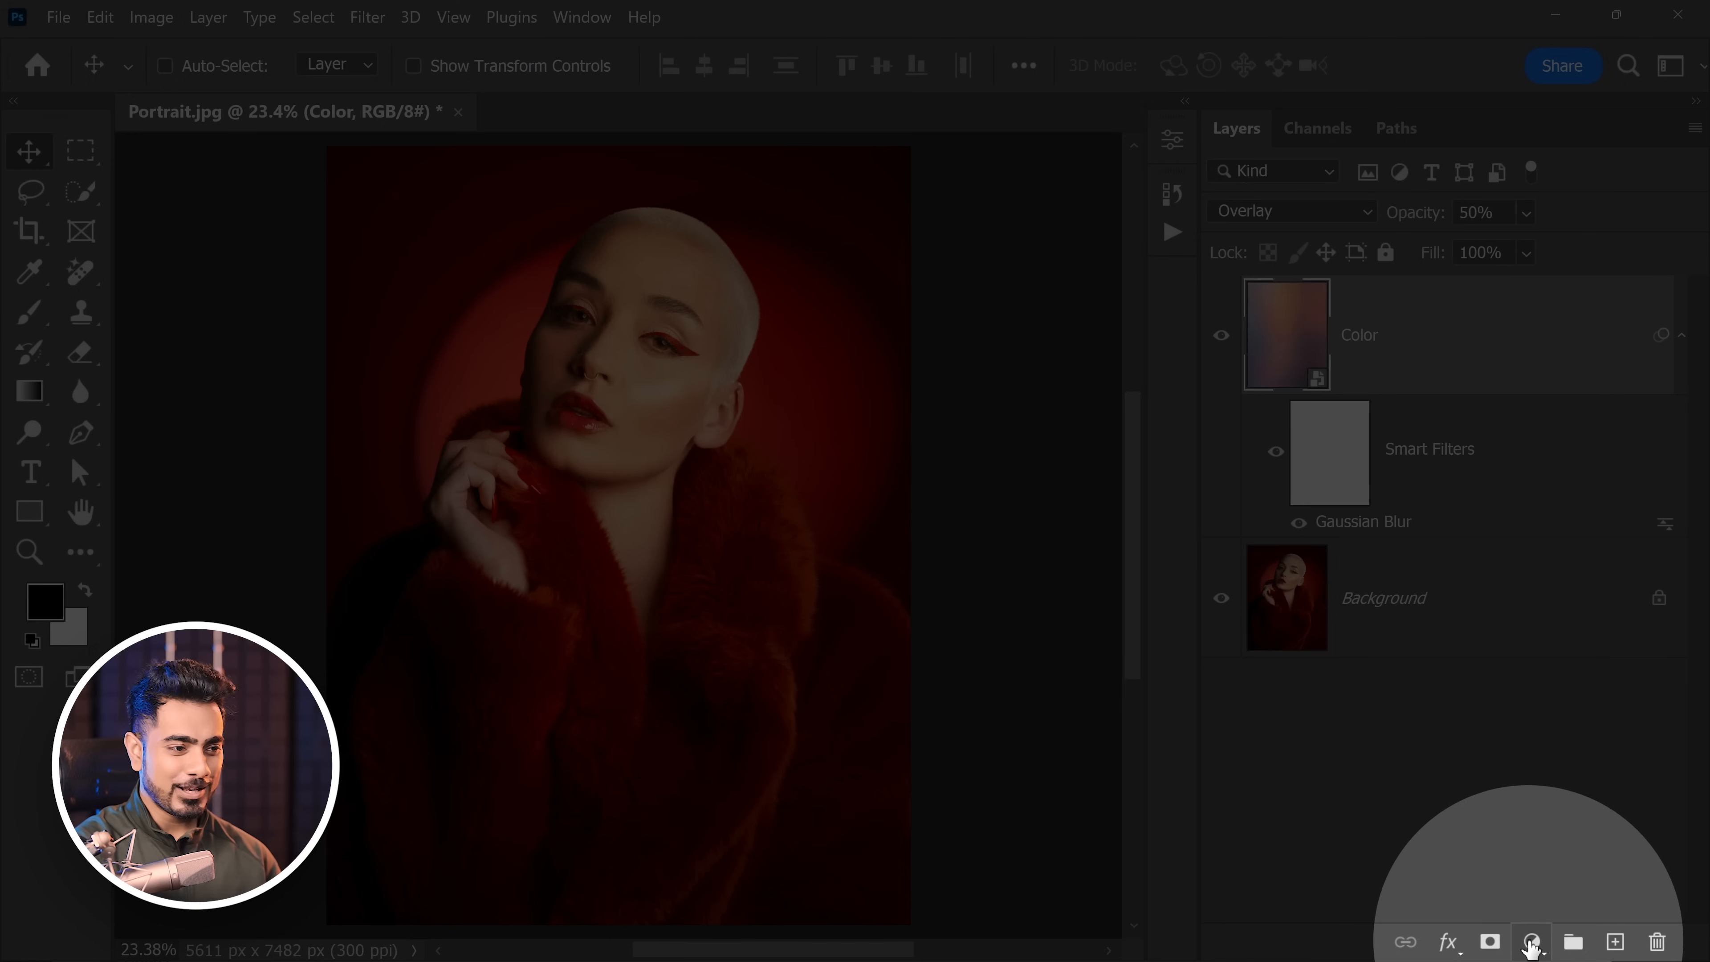
Step: Add a Curves adjustment clipped to the Color layer and move its black point to input 76, output 0
{"action": "left_click", "coordinate": [1533, 943]}
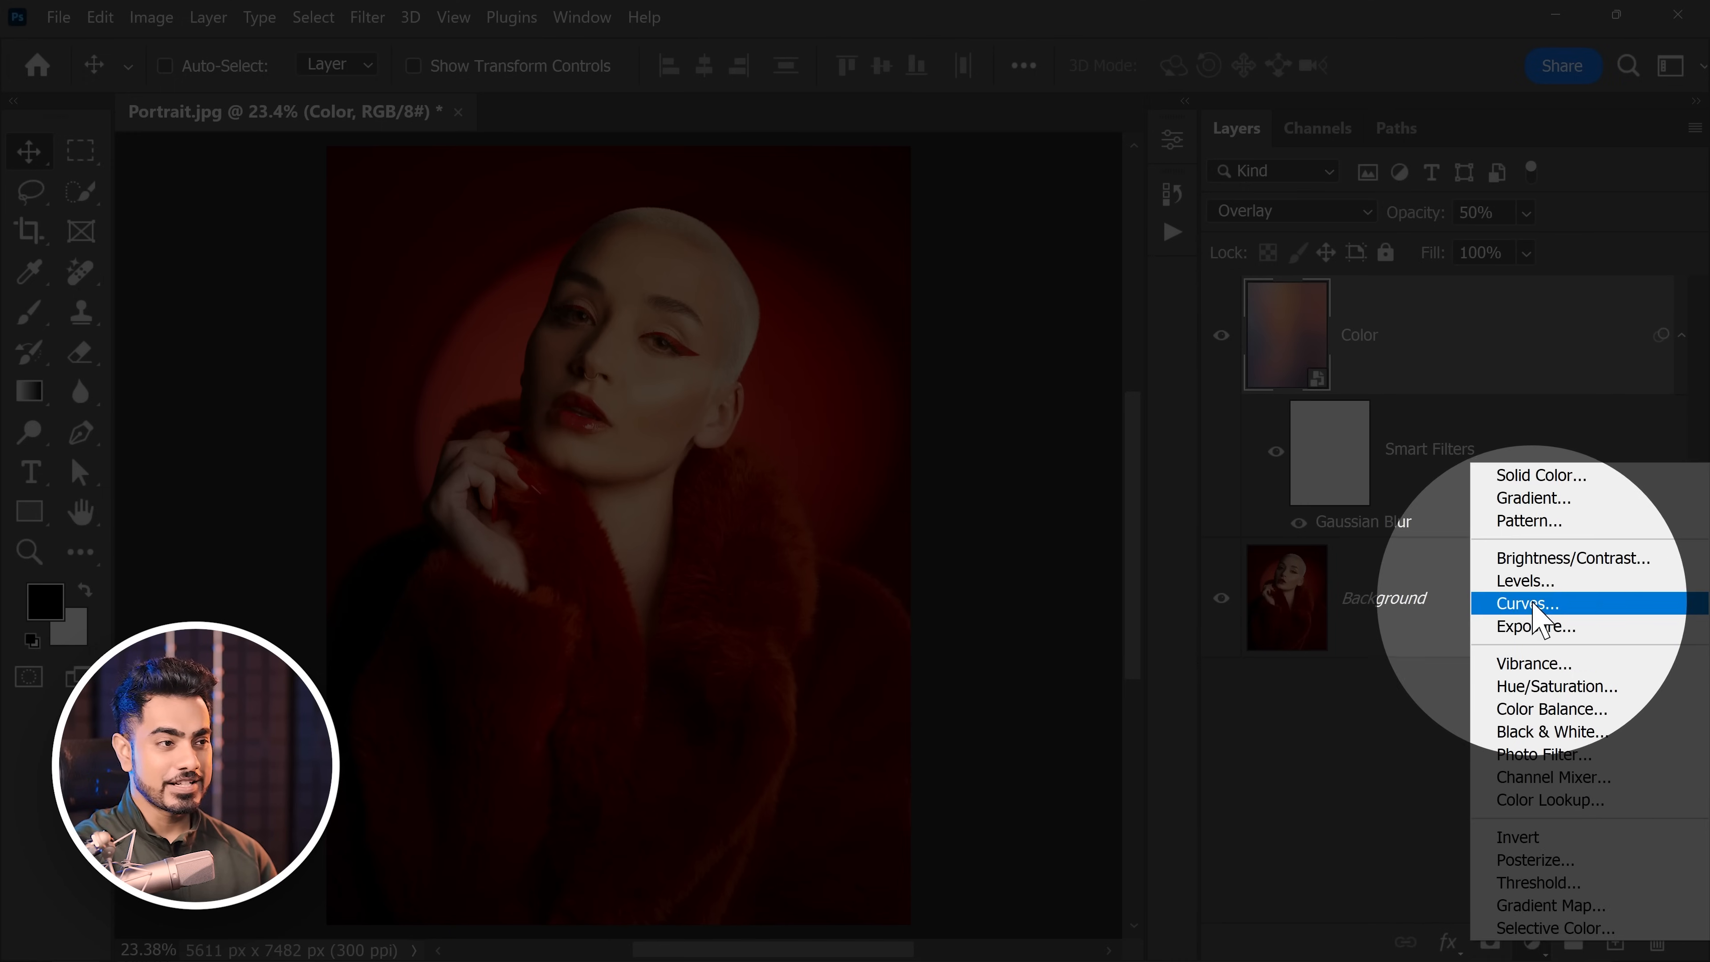
{"action": "left_click", "coordinate": [1527, 603]}
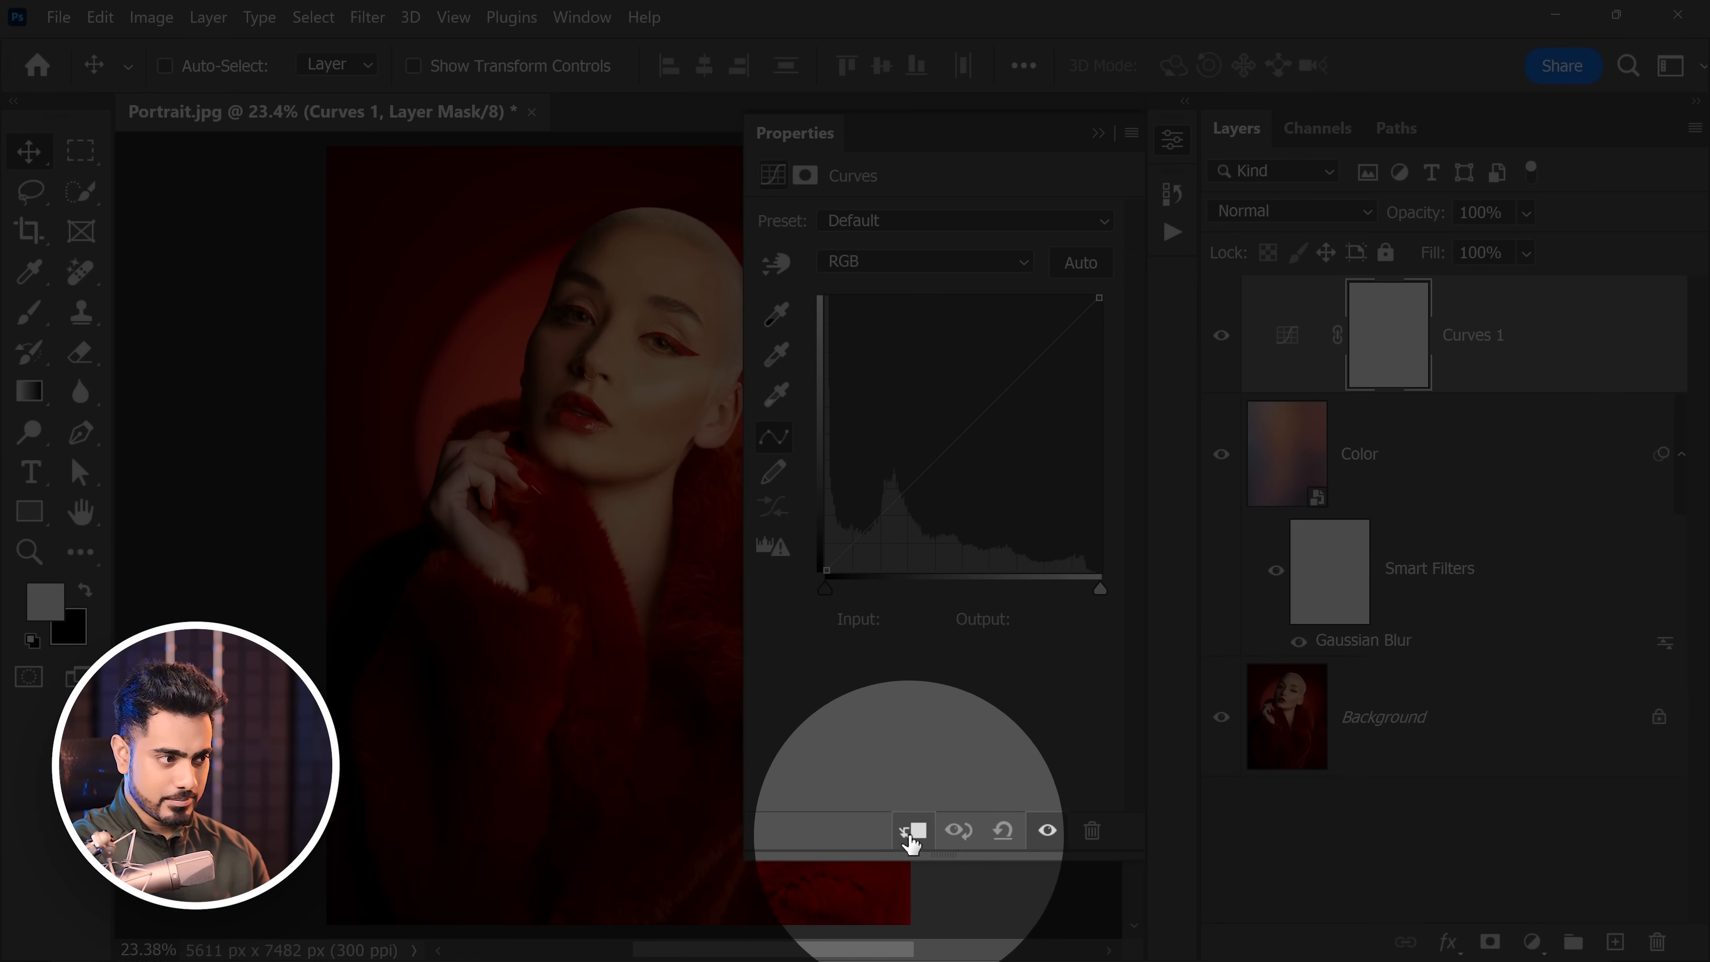
{"action": "left_click", "coordinate": [915, 832]}
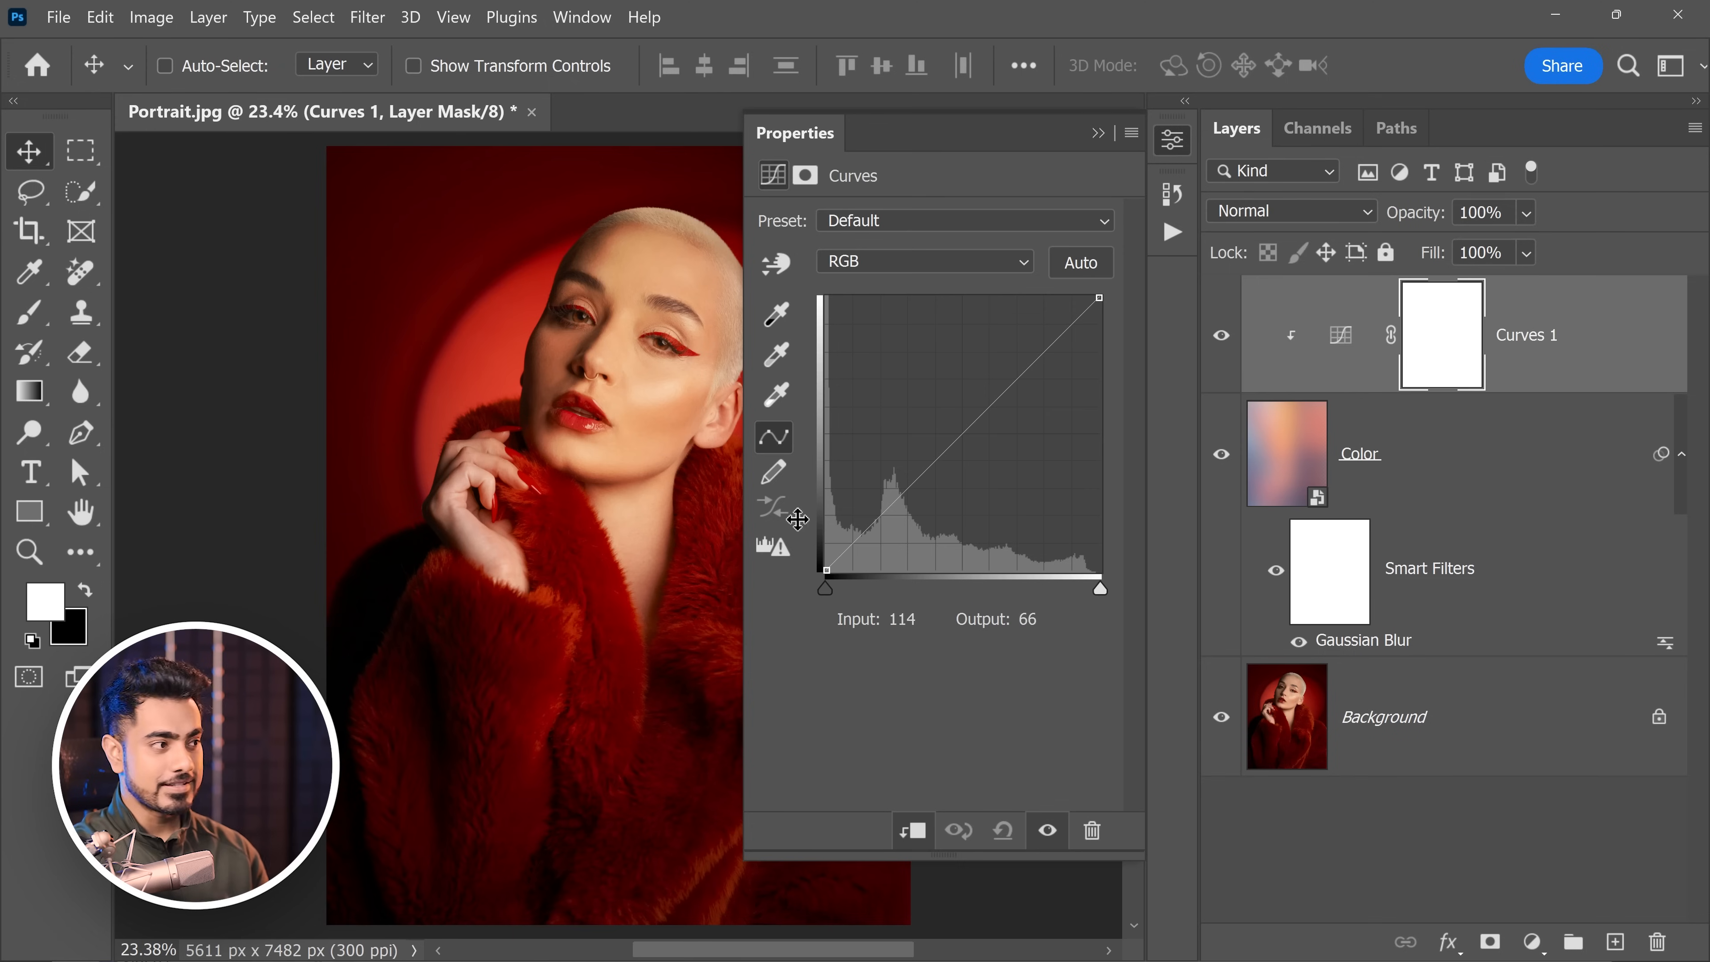
{"action": "left_click_drag", "start_coordinate": [572, 546], "coordinate": [444, 570]}
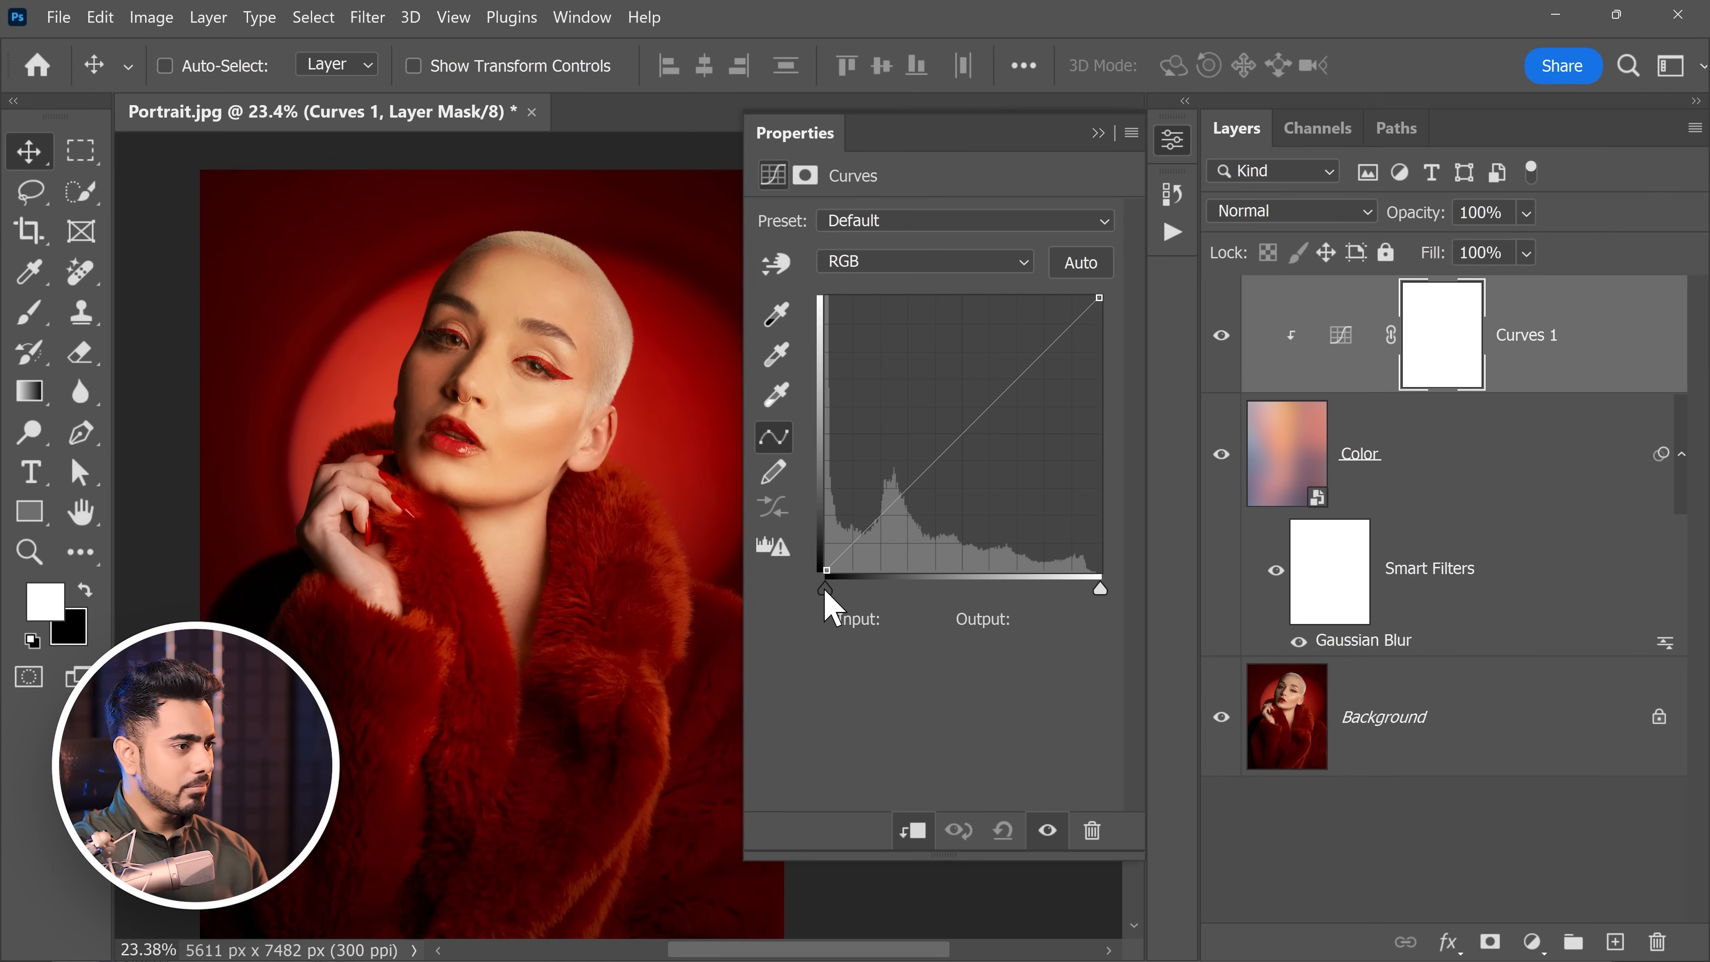
{"action": "left_click_drag", "start_coordinate": [825, 592], "coordinate": [909, 588]}
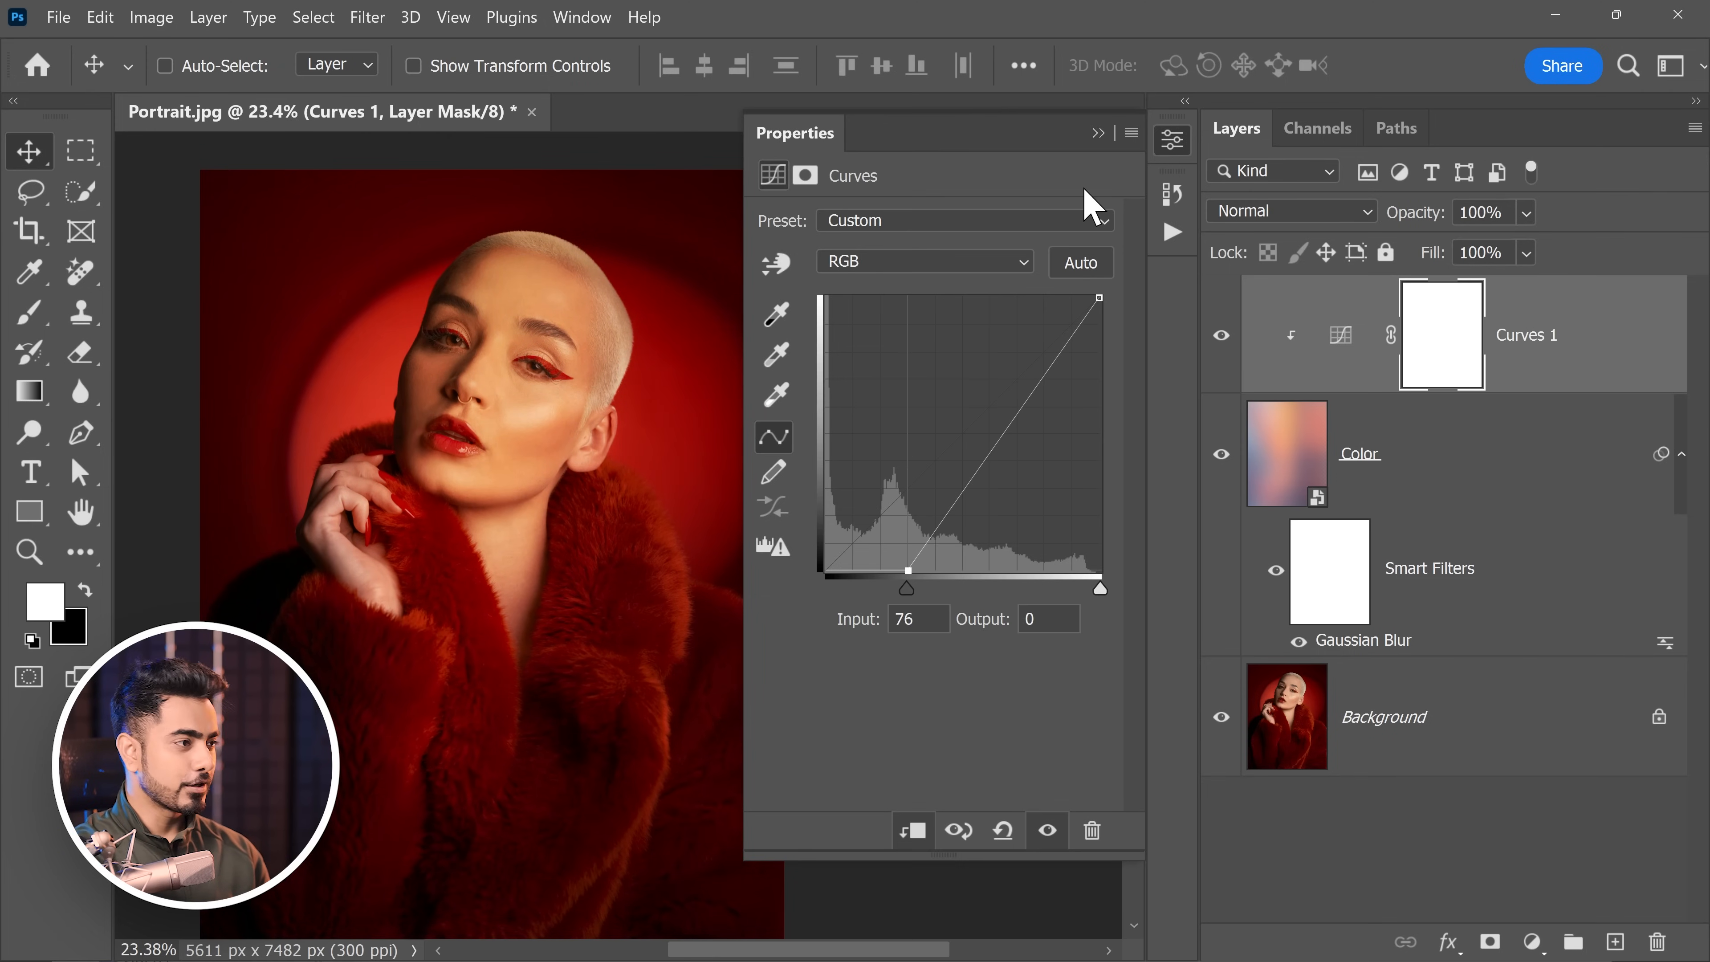
{"action": "left_click", "coordinate": [1100, 135]}
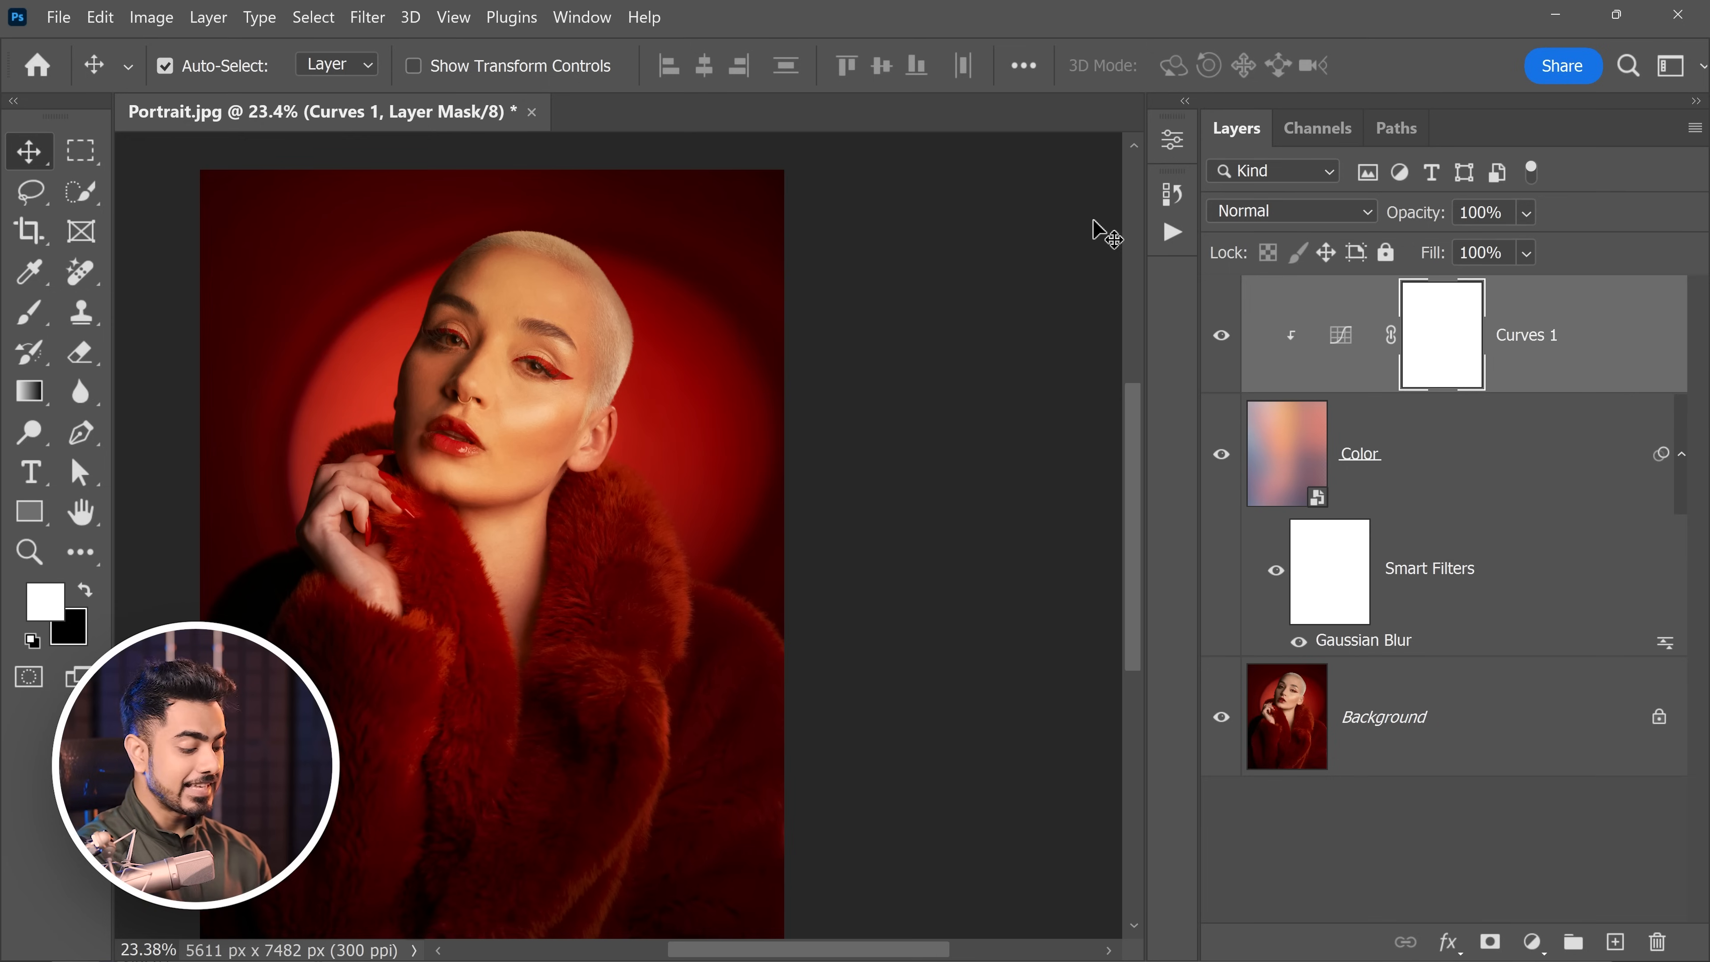
Step: Compare the graded portrait with the original by temporarily showing only the Background layer
{"action": "key", "text": "ctrl+0"}
{"action": "left_click", "coordinate": [1223, 726], "text": "alt"}
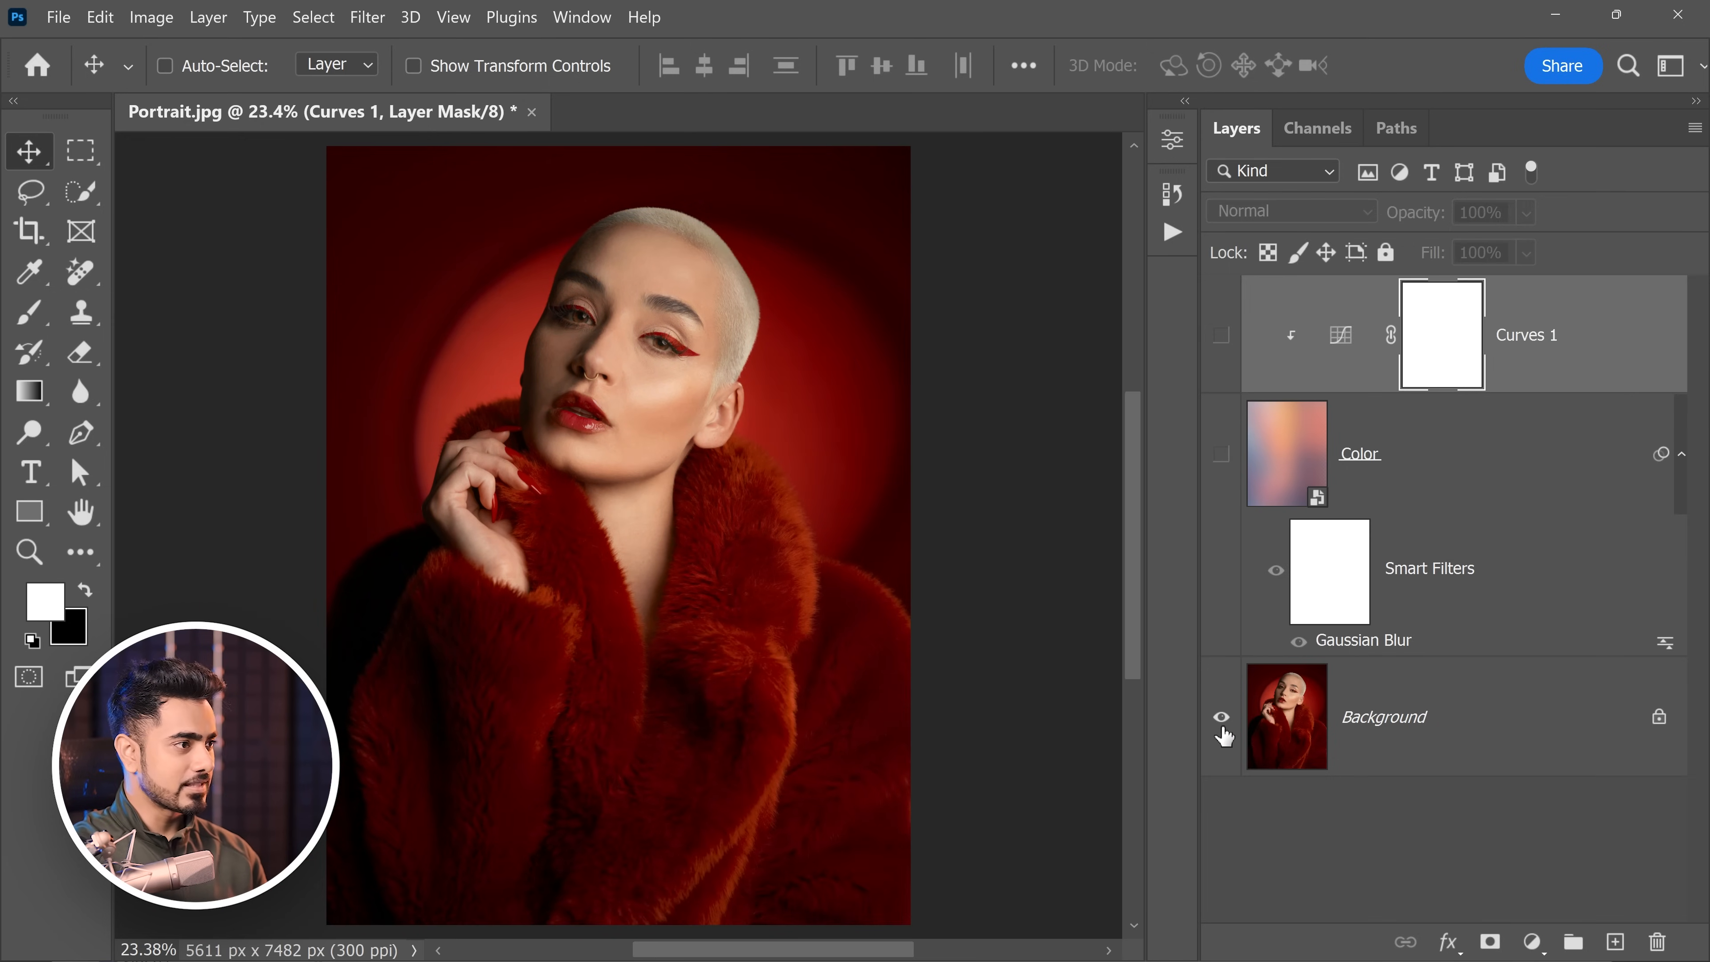
{"action": "left_click", "coordinate": [1222, 728], "text": "alt"}
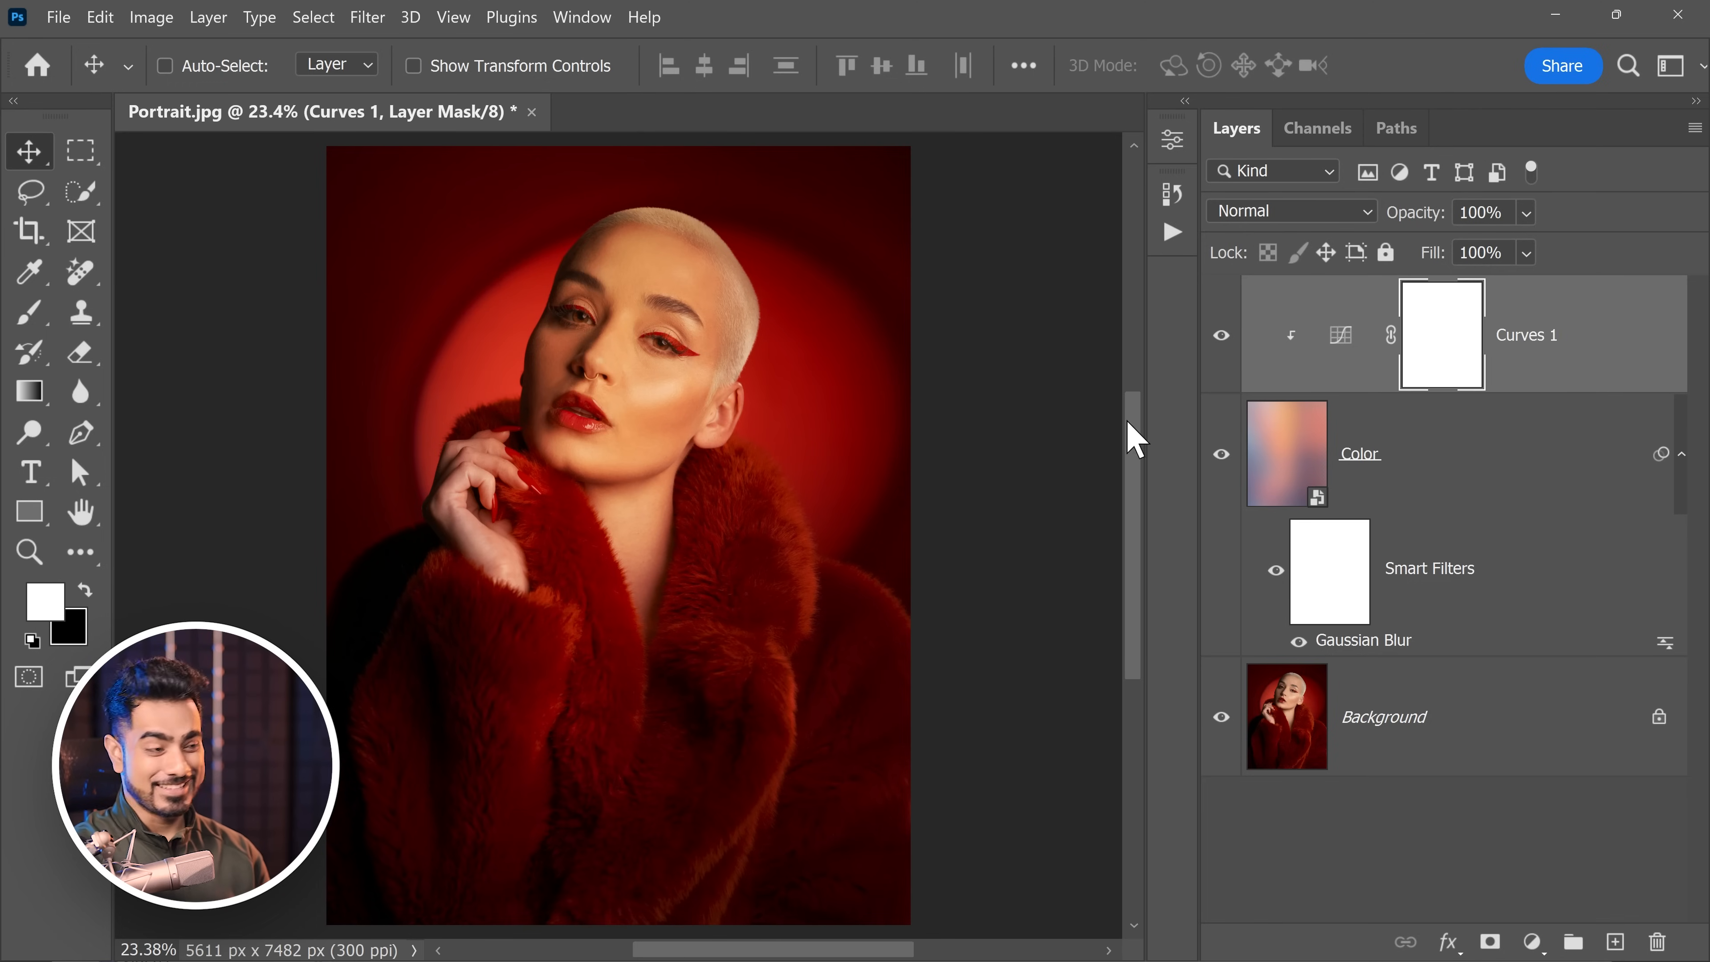
Step: Lower the Color layer's opacity to 40% and toggle its visibility to compare the result
{"action": "left_click", "coordinate": [1468, 468]}
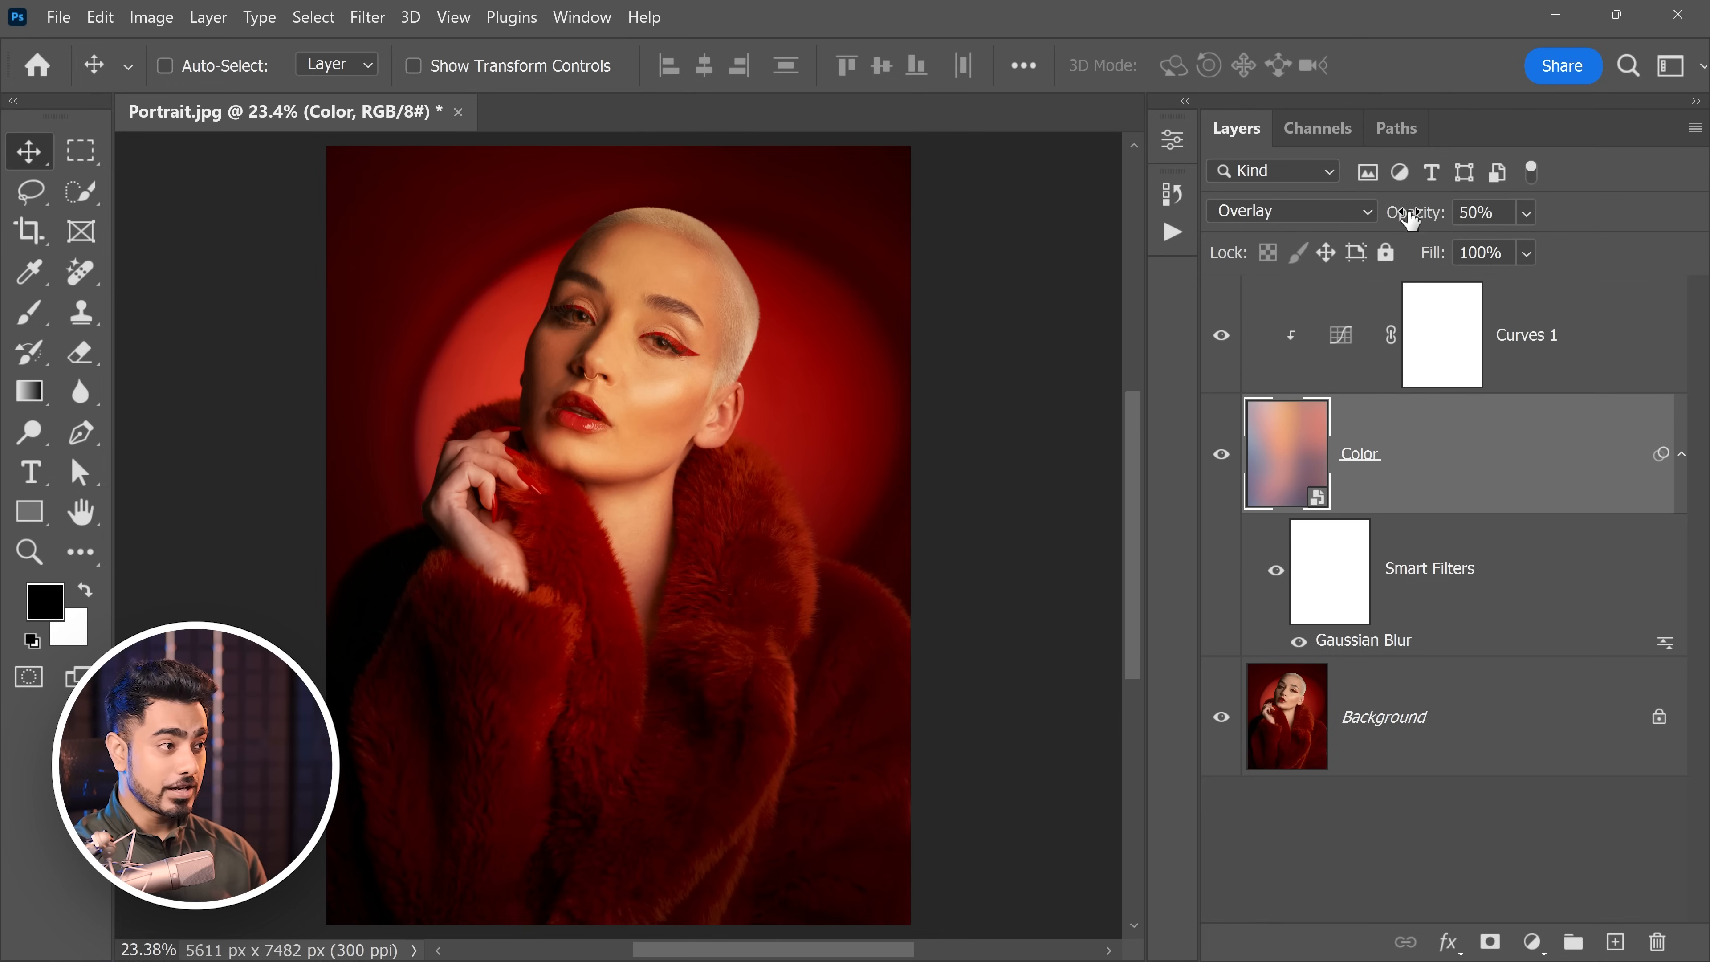
{"action": "left_click_drag", "start_coordinate": [1411, 219], "coordinate": [1404, 219]}
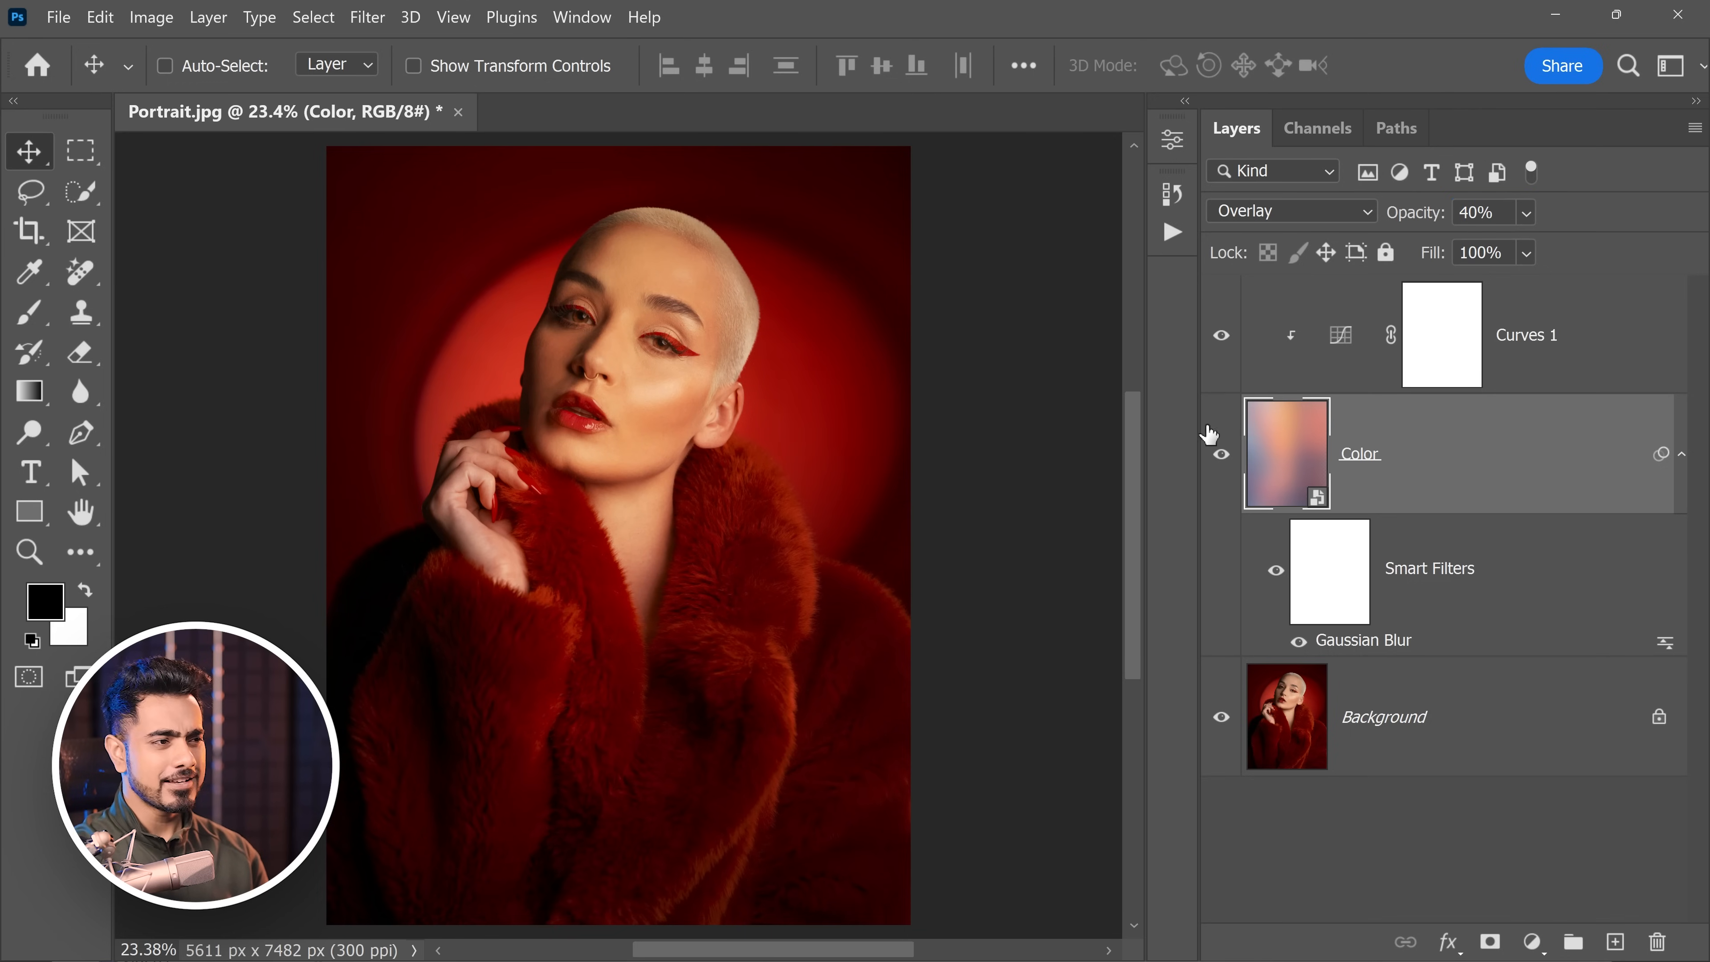
{"action": "left_click", "coordinate": [1222, 458]}
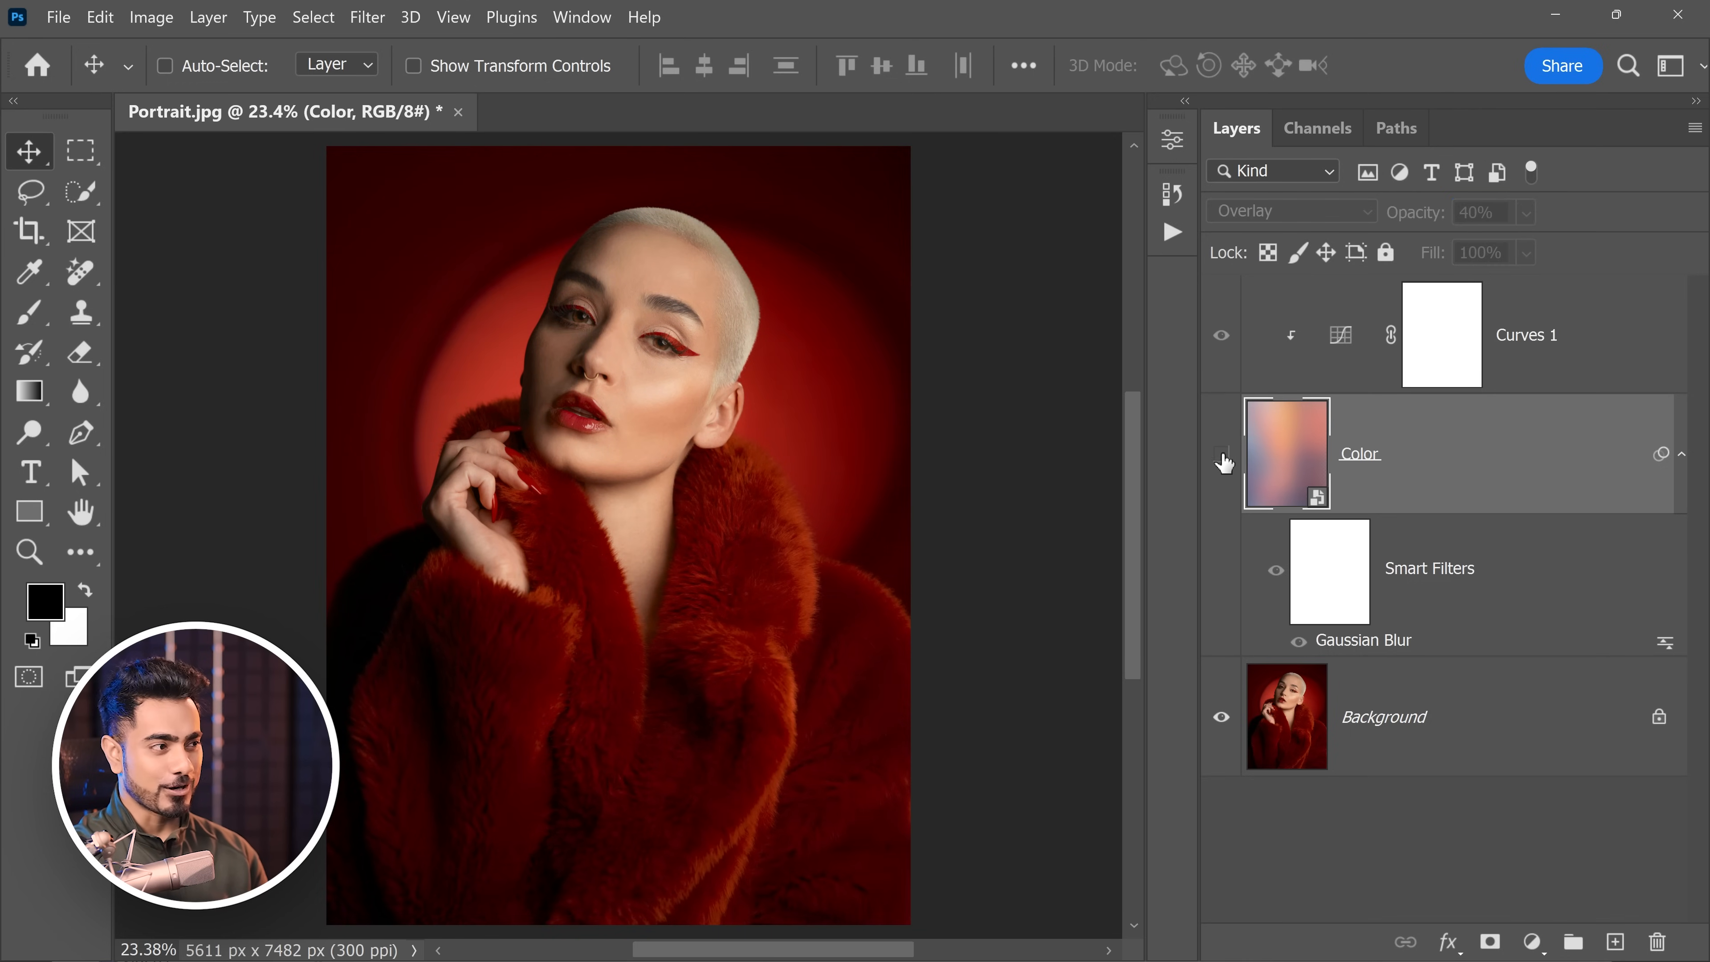
{"action": "scroll", "coordinate": [630, 382], "scroll_direction": "up", "scroll_amount": 2}
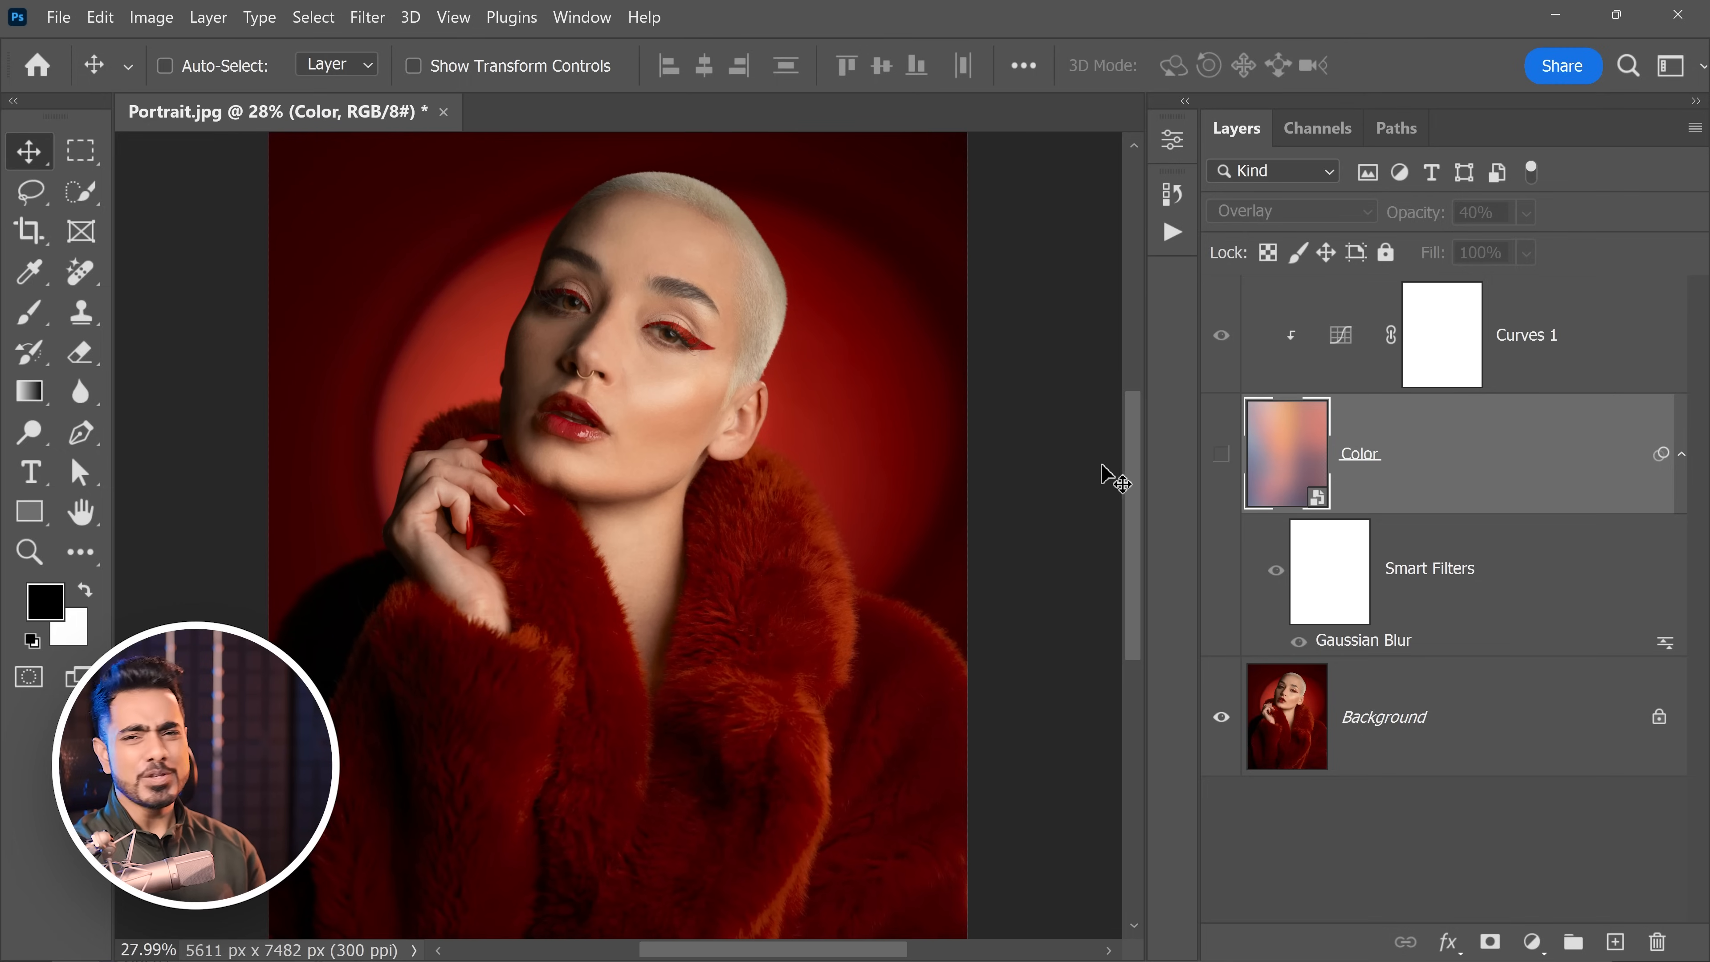
{"action": "left_click", "coordinate": [1224, 461]}
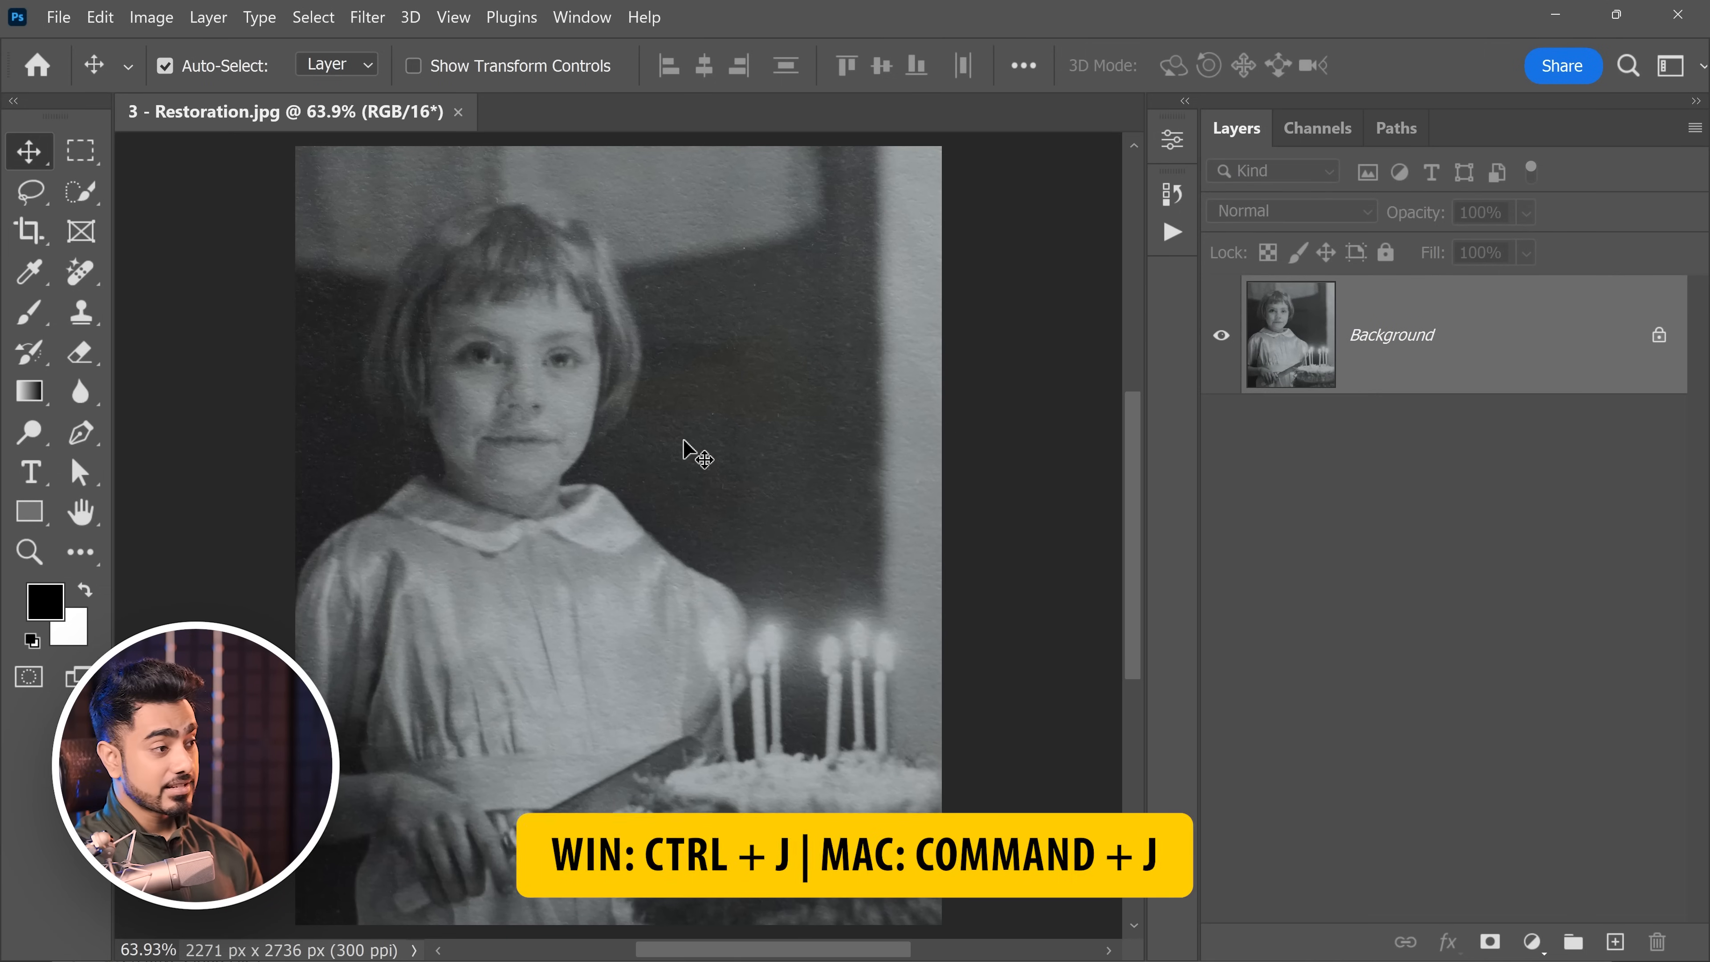
Step: Duplicate the Background layer and enable the Photo Restoration neural filter on the copy
{"action": "key", "text": "ctrl+j"}
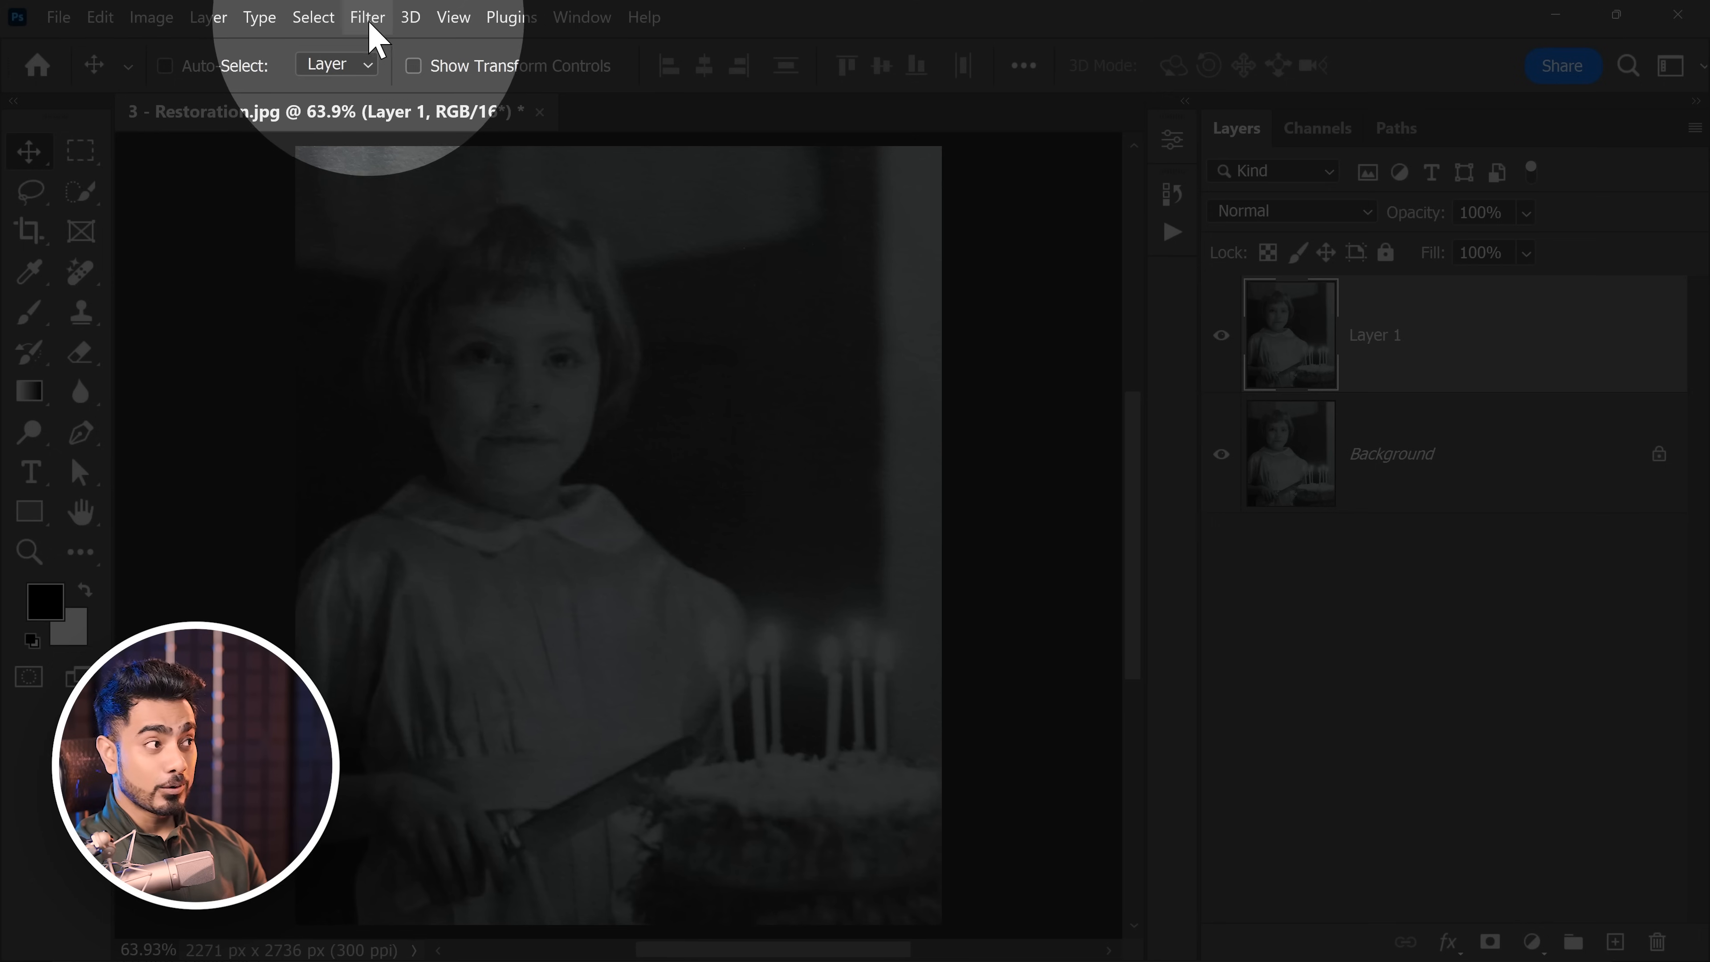
{"action": "left_click", "coordinate": [369, 19]}
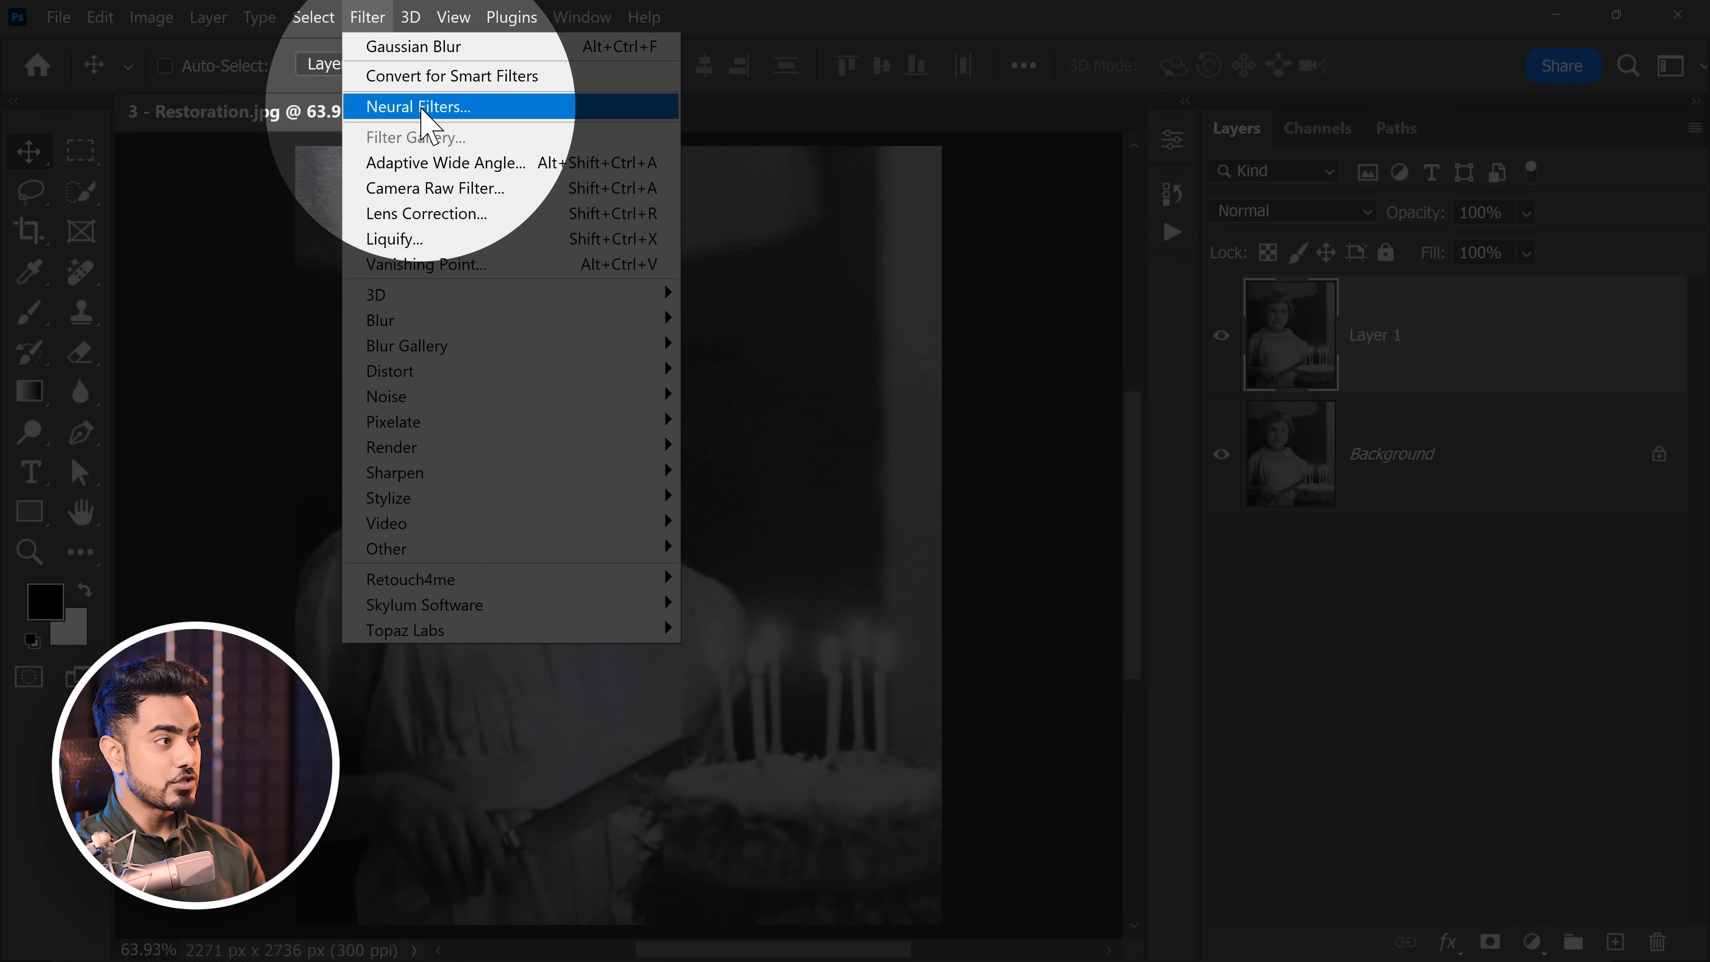
{"action": "left_click", "coordinate": [428, 112]}
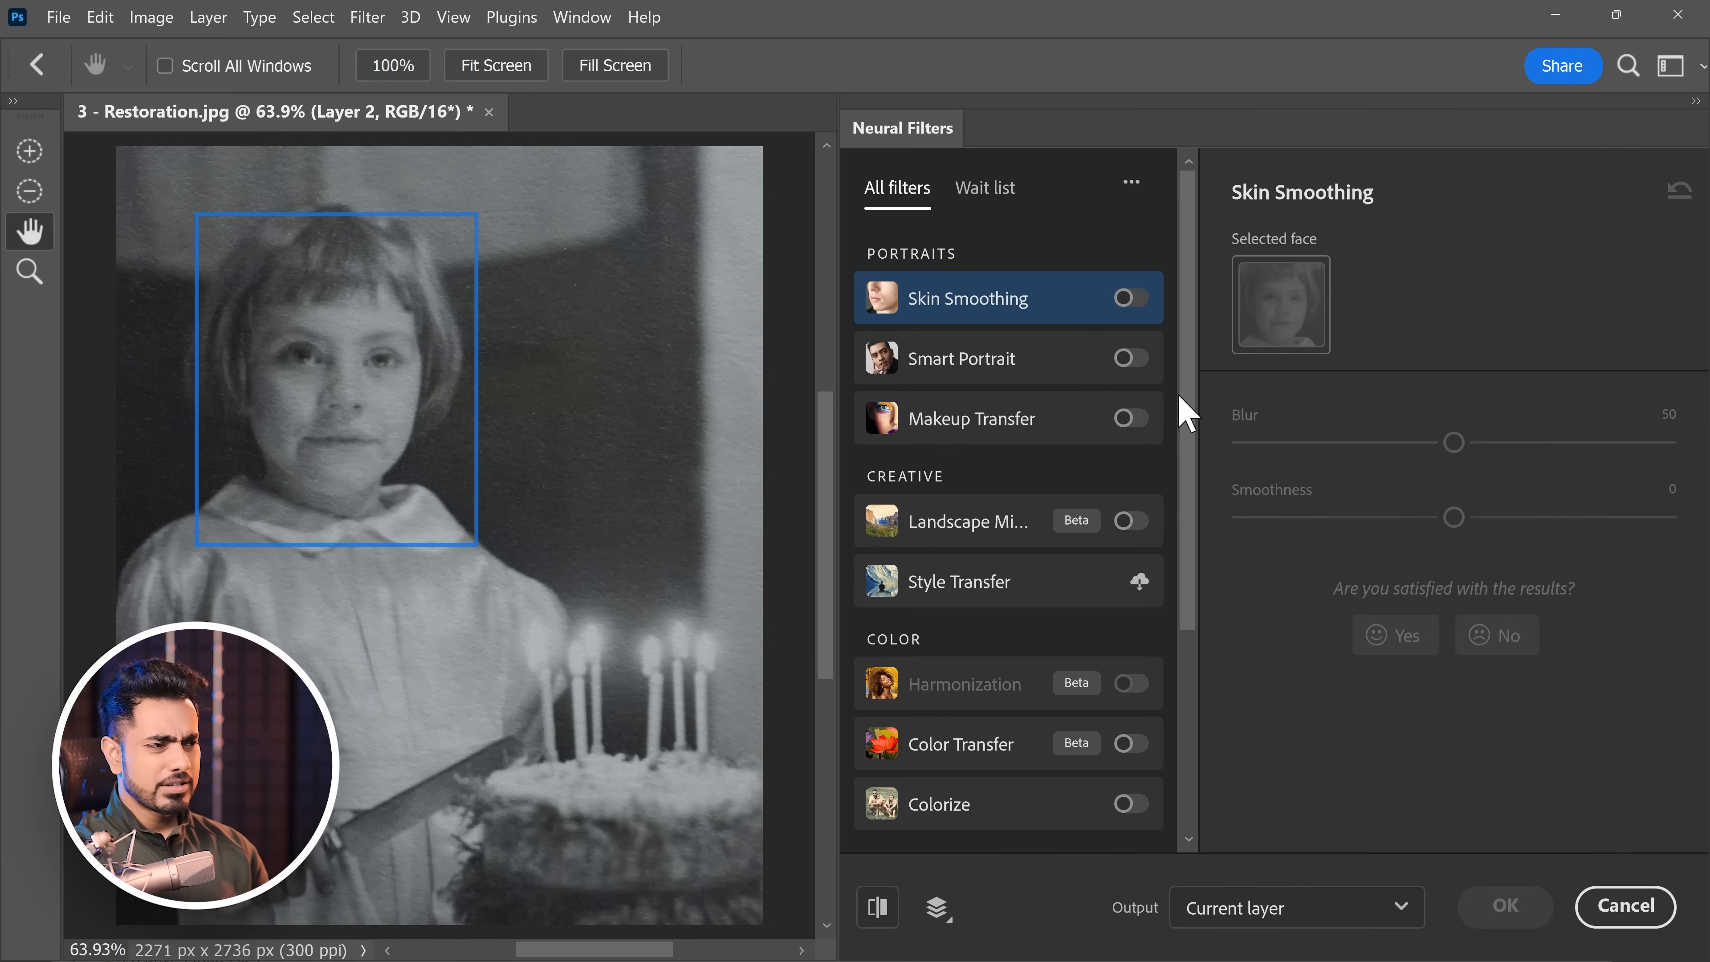
{"action": "left_click_drag", "start_coordinate": [1186, 414], "coordinate": [1192, 649]}
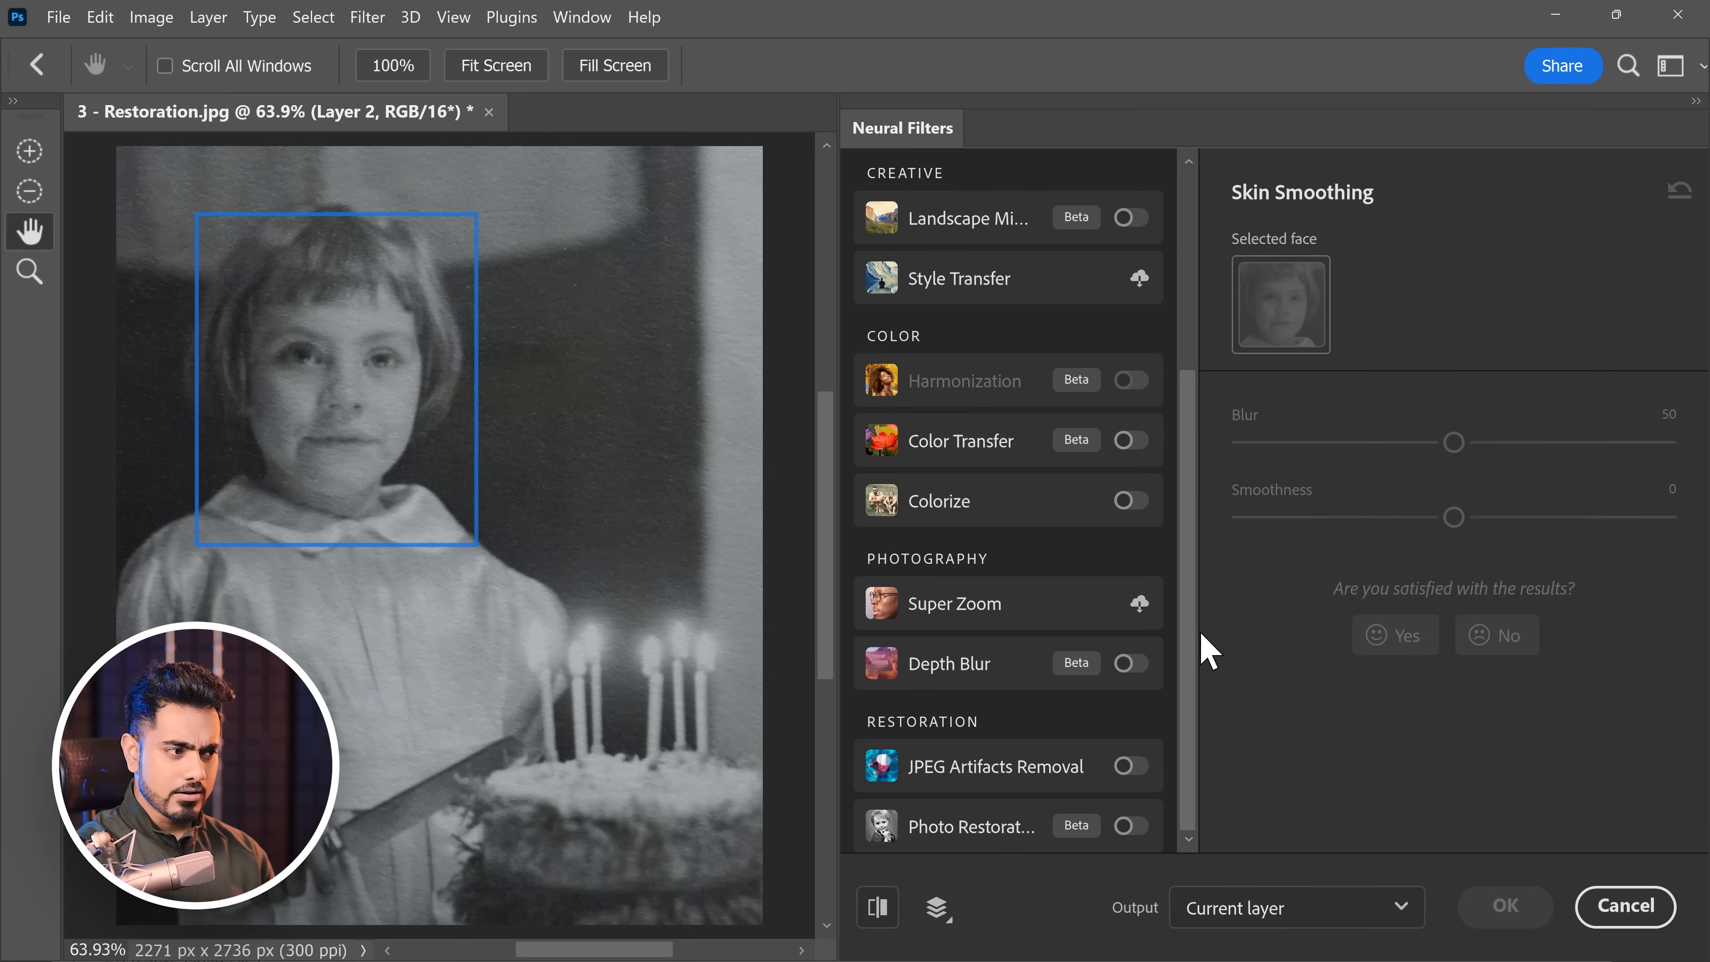
{"action": "left_click", "coordinate": [1135, 828]}
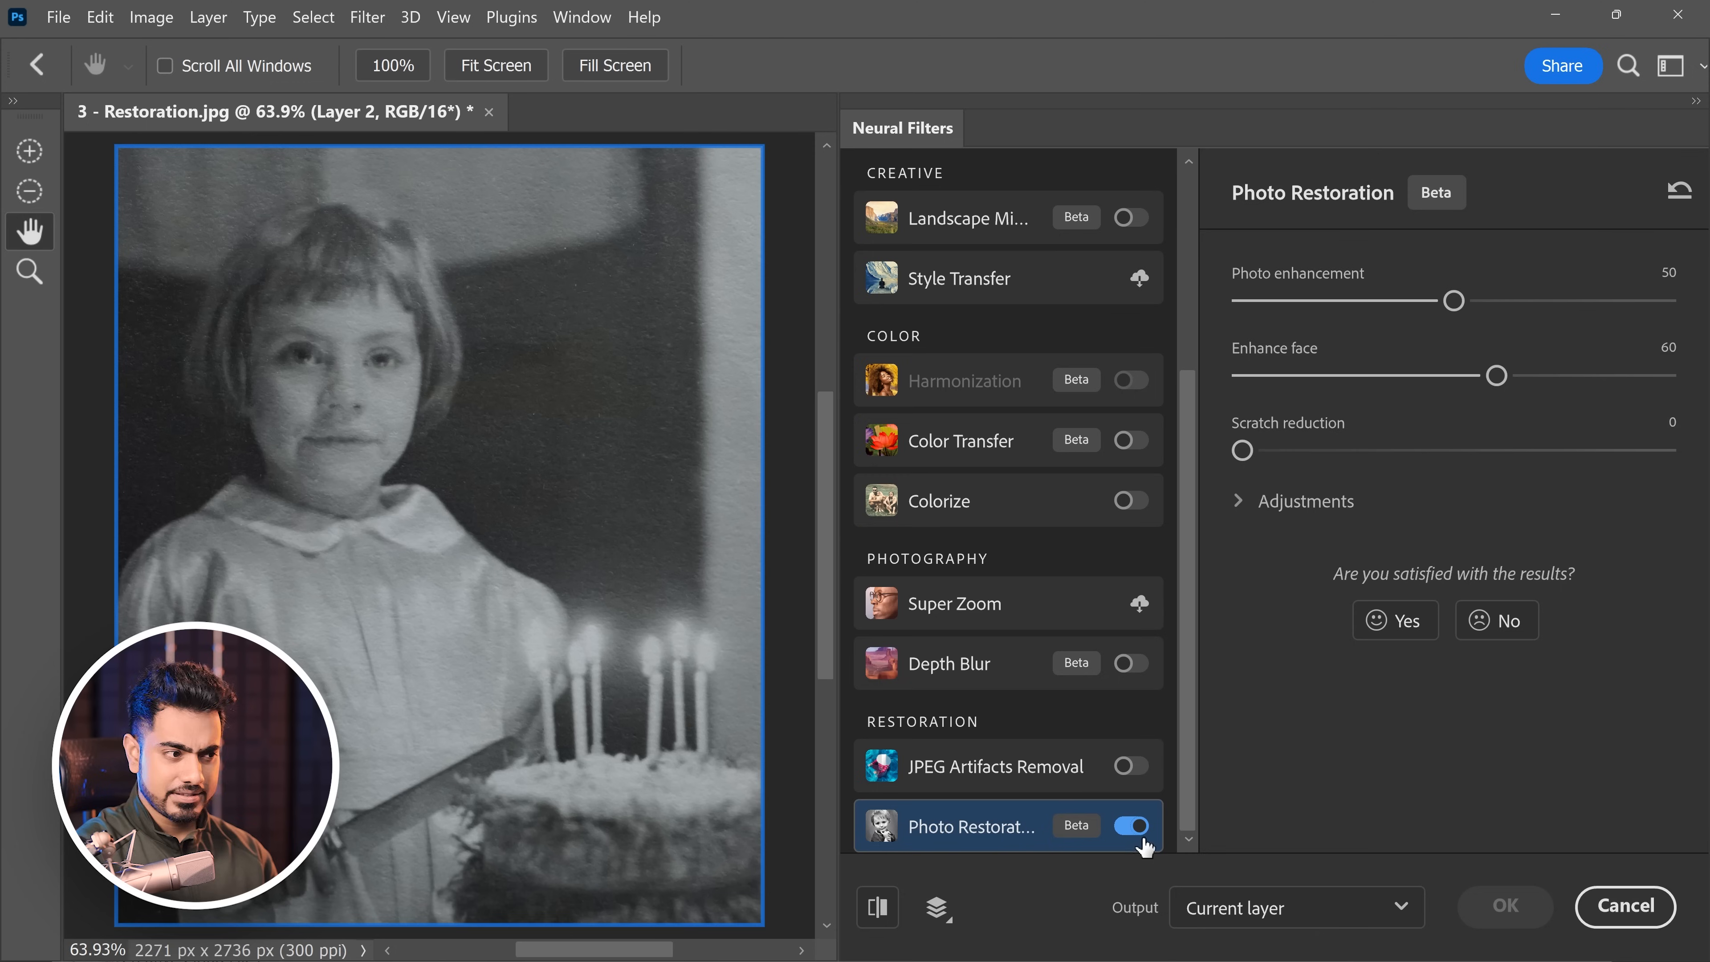
{"action": "mouse_move", "coordinate": [1092, 842]}
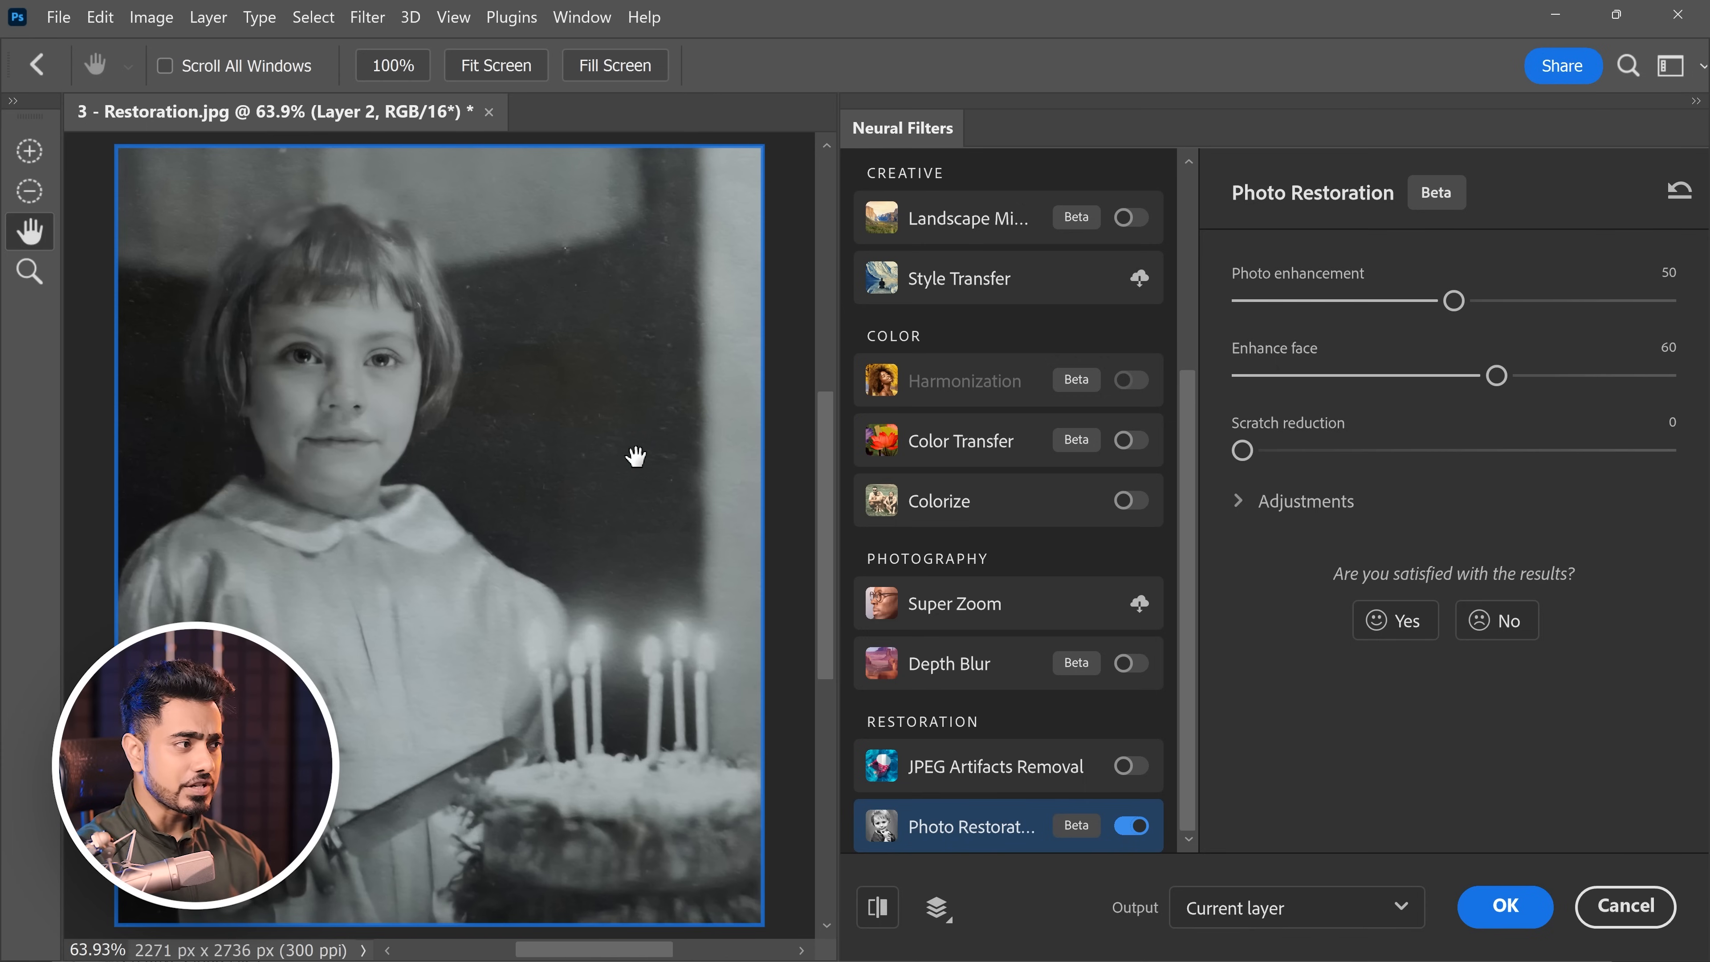
Step: Compare the restoration preview with the original, and set Enhance face to 94 and Scratch reduction to 30
{"action": "left_click", "coordinate": [876, 907]}
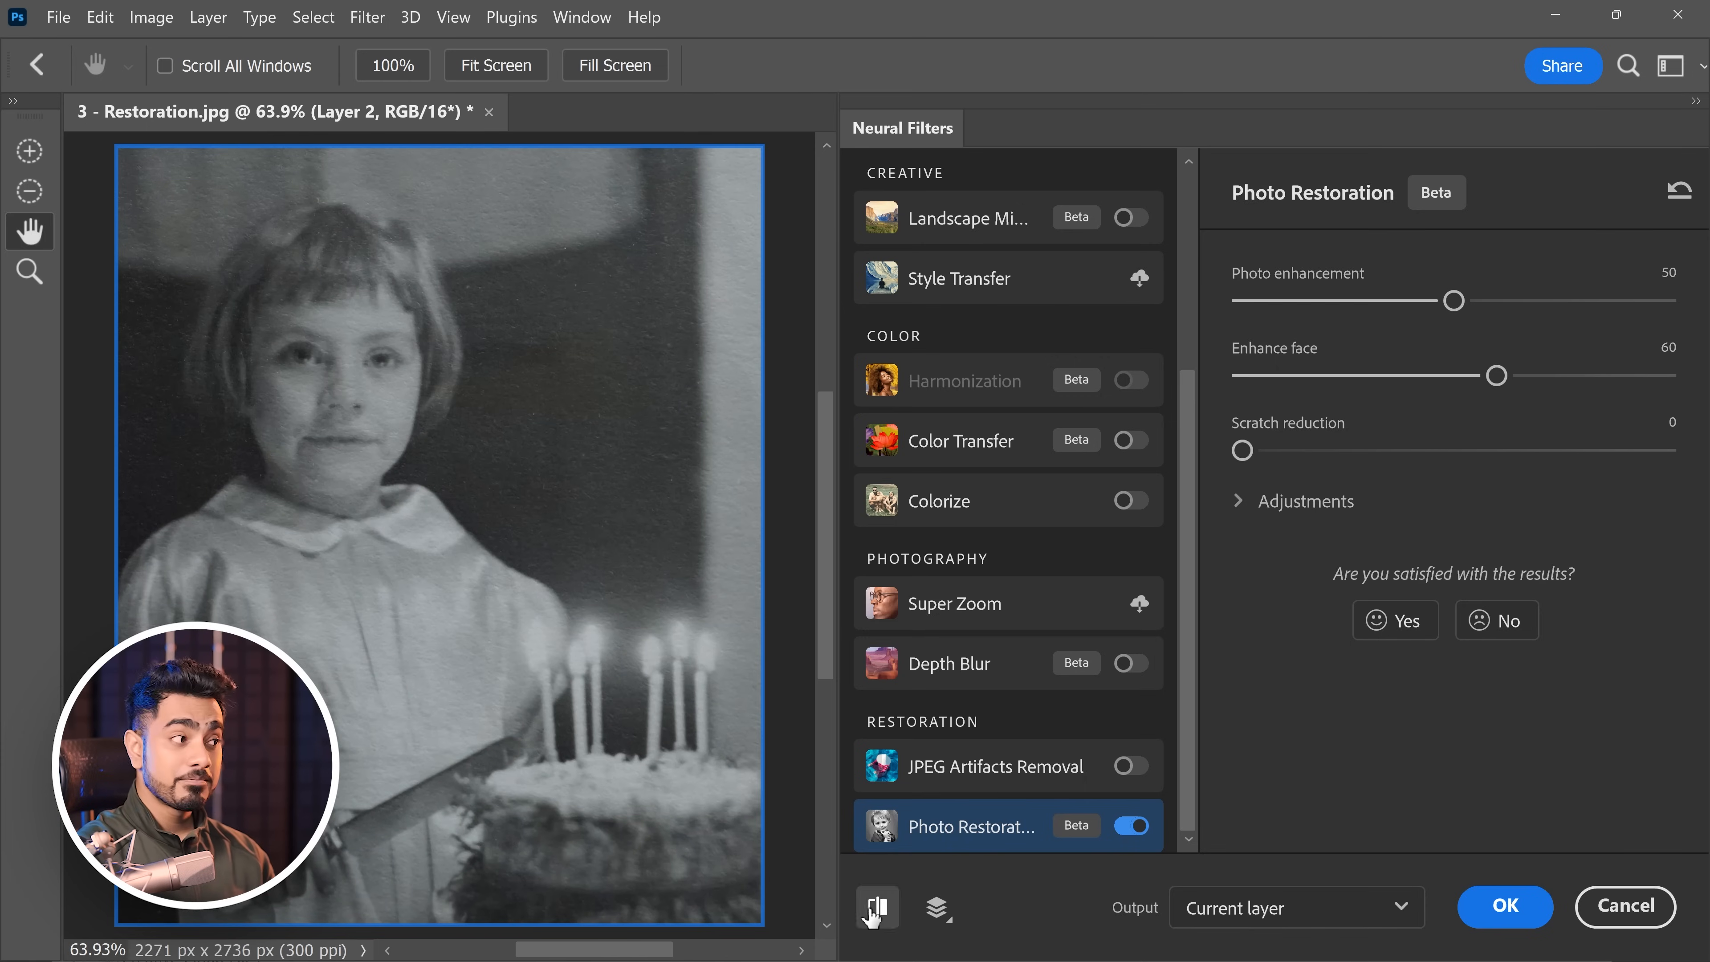
{"action": "left_click", "coordinate": [875, 909]}
{"action": "left_click_drag", "start_coordinate": [1496, 376], "coordinate": [1643, 377]}
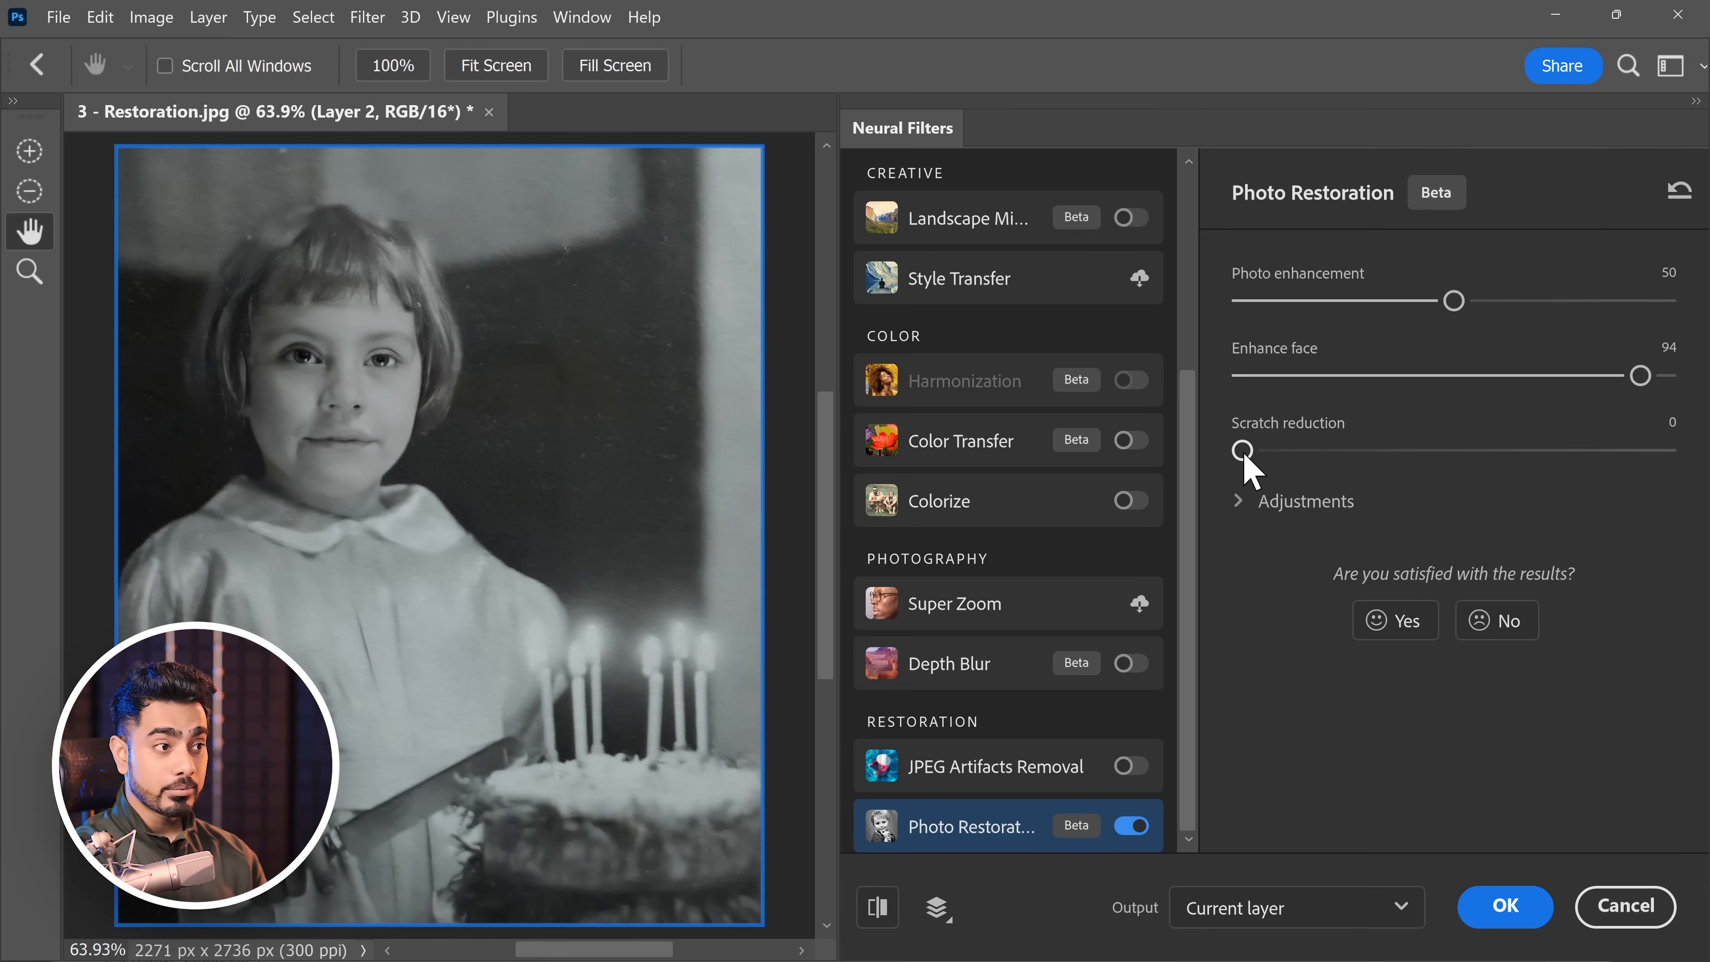
{"action": "left_click_drag", "start_coordinate": [1243, 451], "coordinate": [1368, 449]}
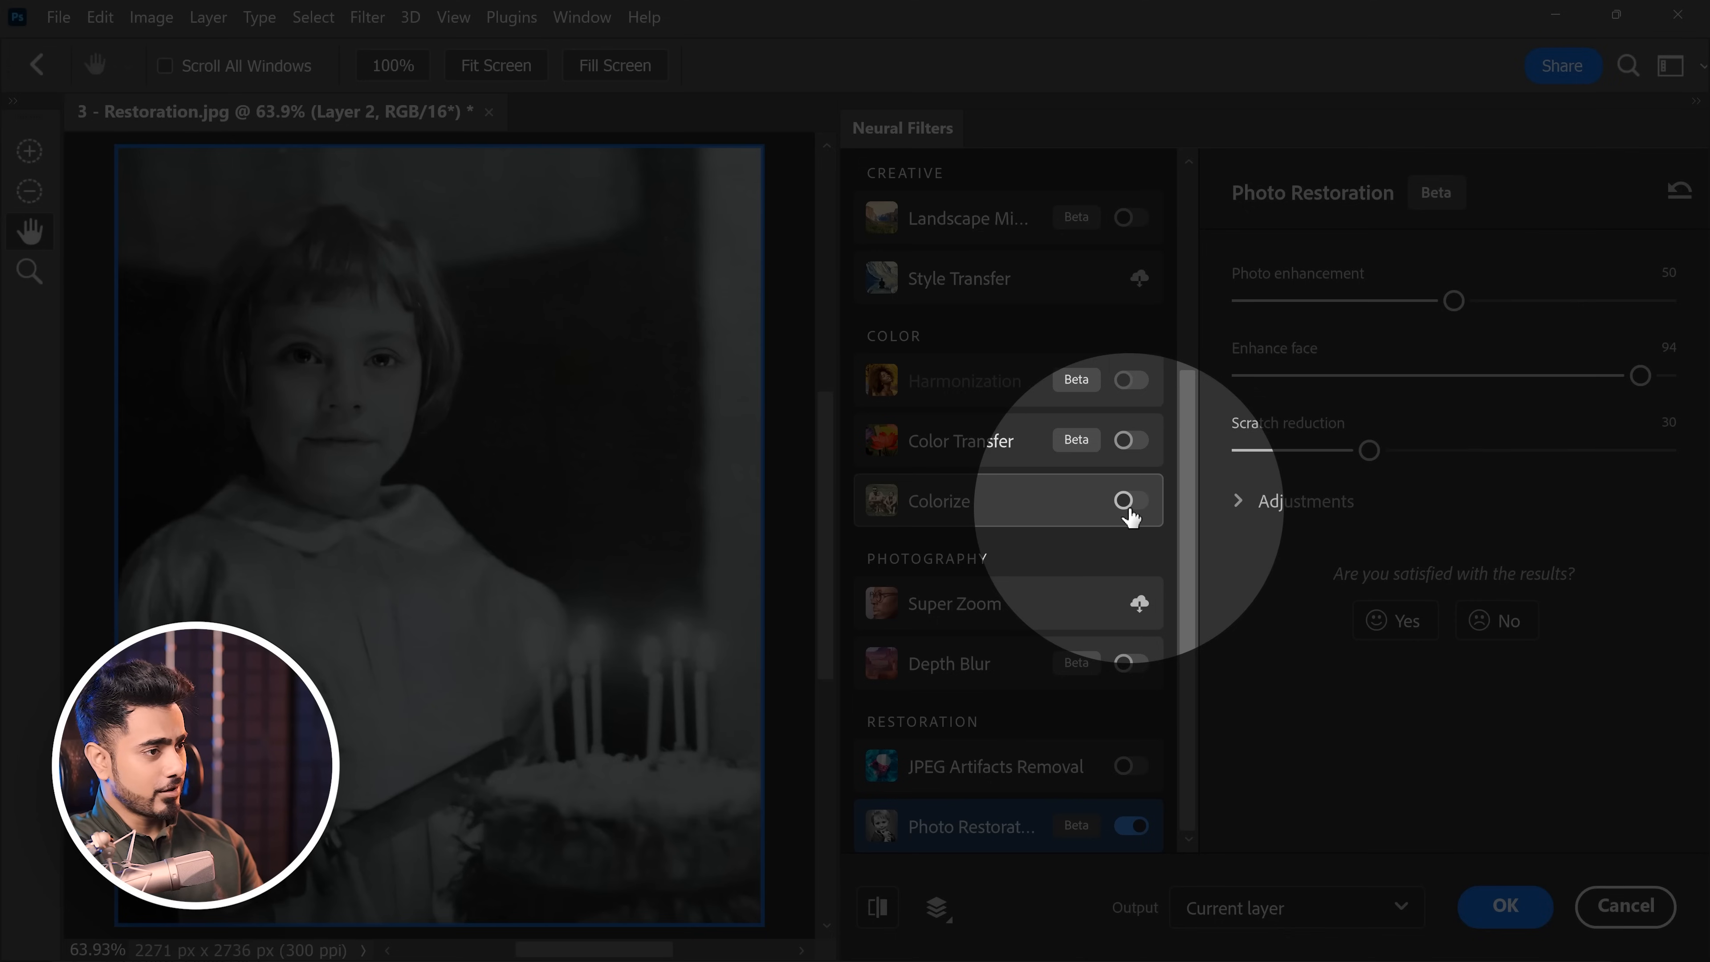
Step: Add the Colorize neural filter to the restored copy and compare the result with the original photo
{"action": "left_click", "coordinate": [1131, 501]}
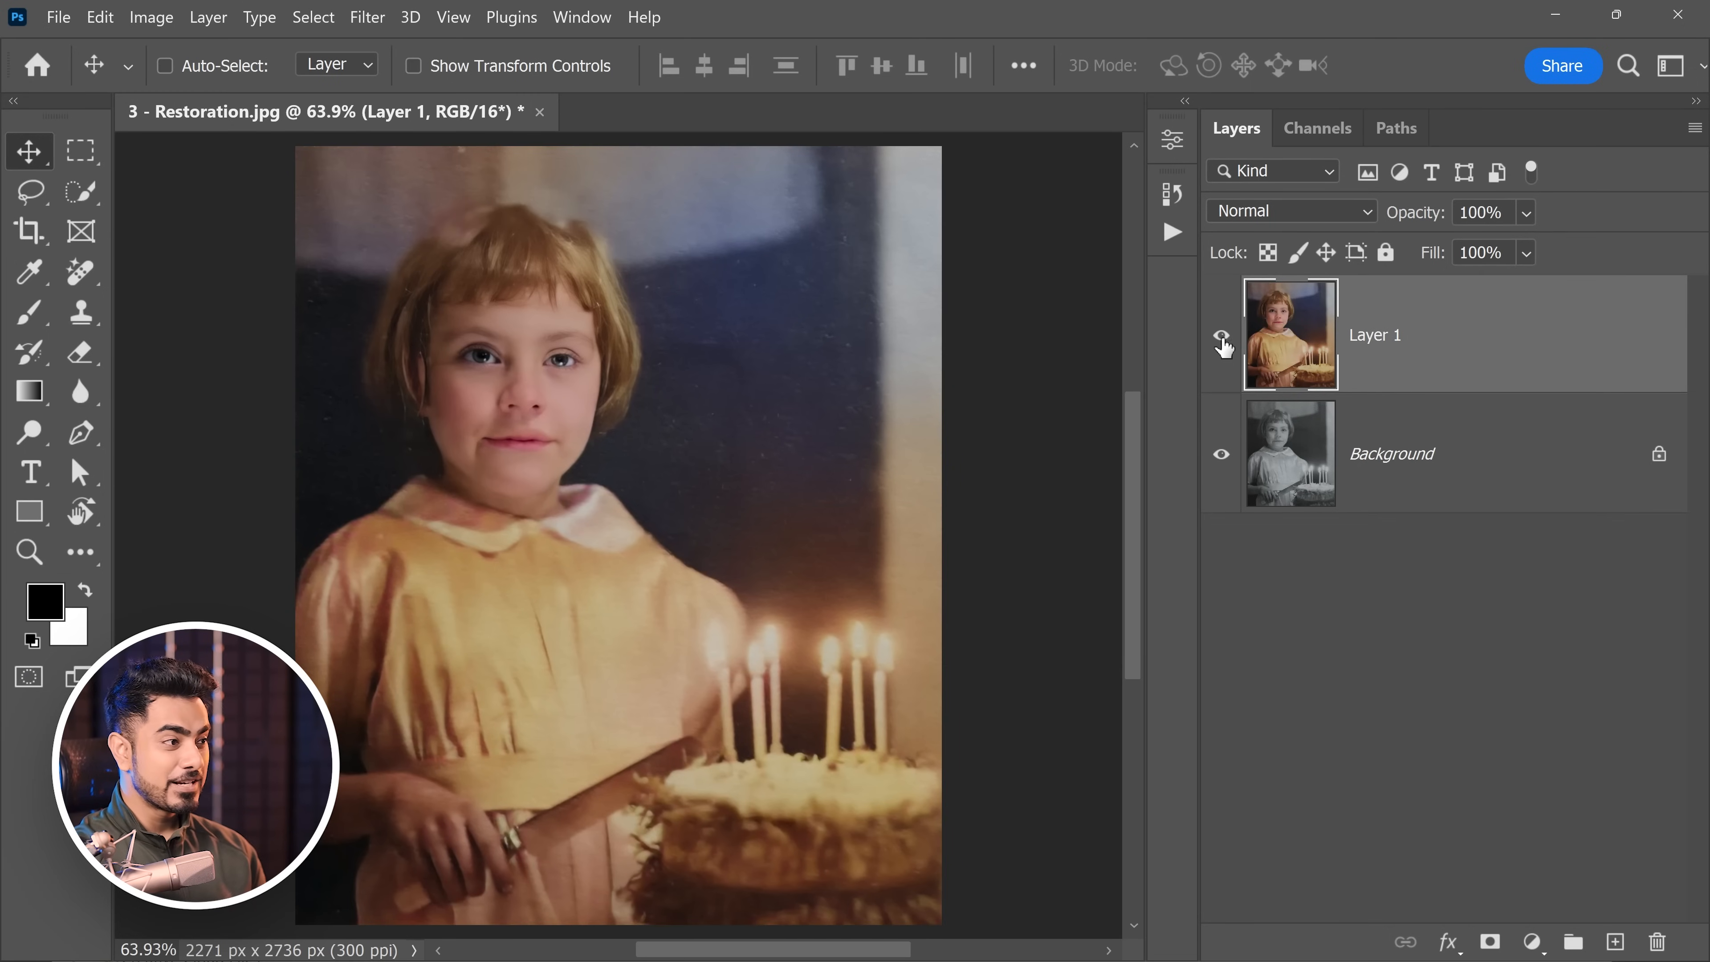
{"action": "left_click", "coordinate": [1222, 340]}
{"action": "left_click", "coordinate": [1222, 340]}
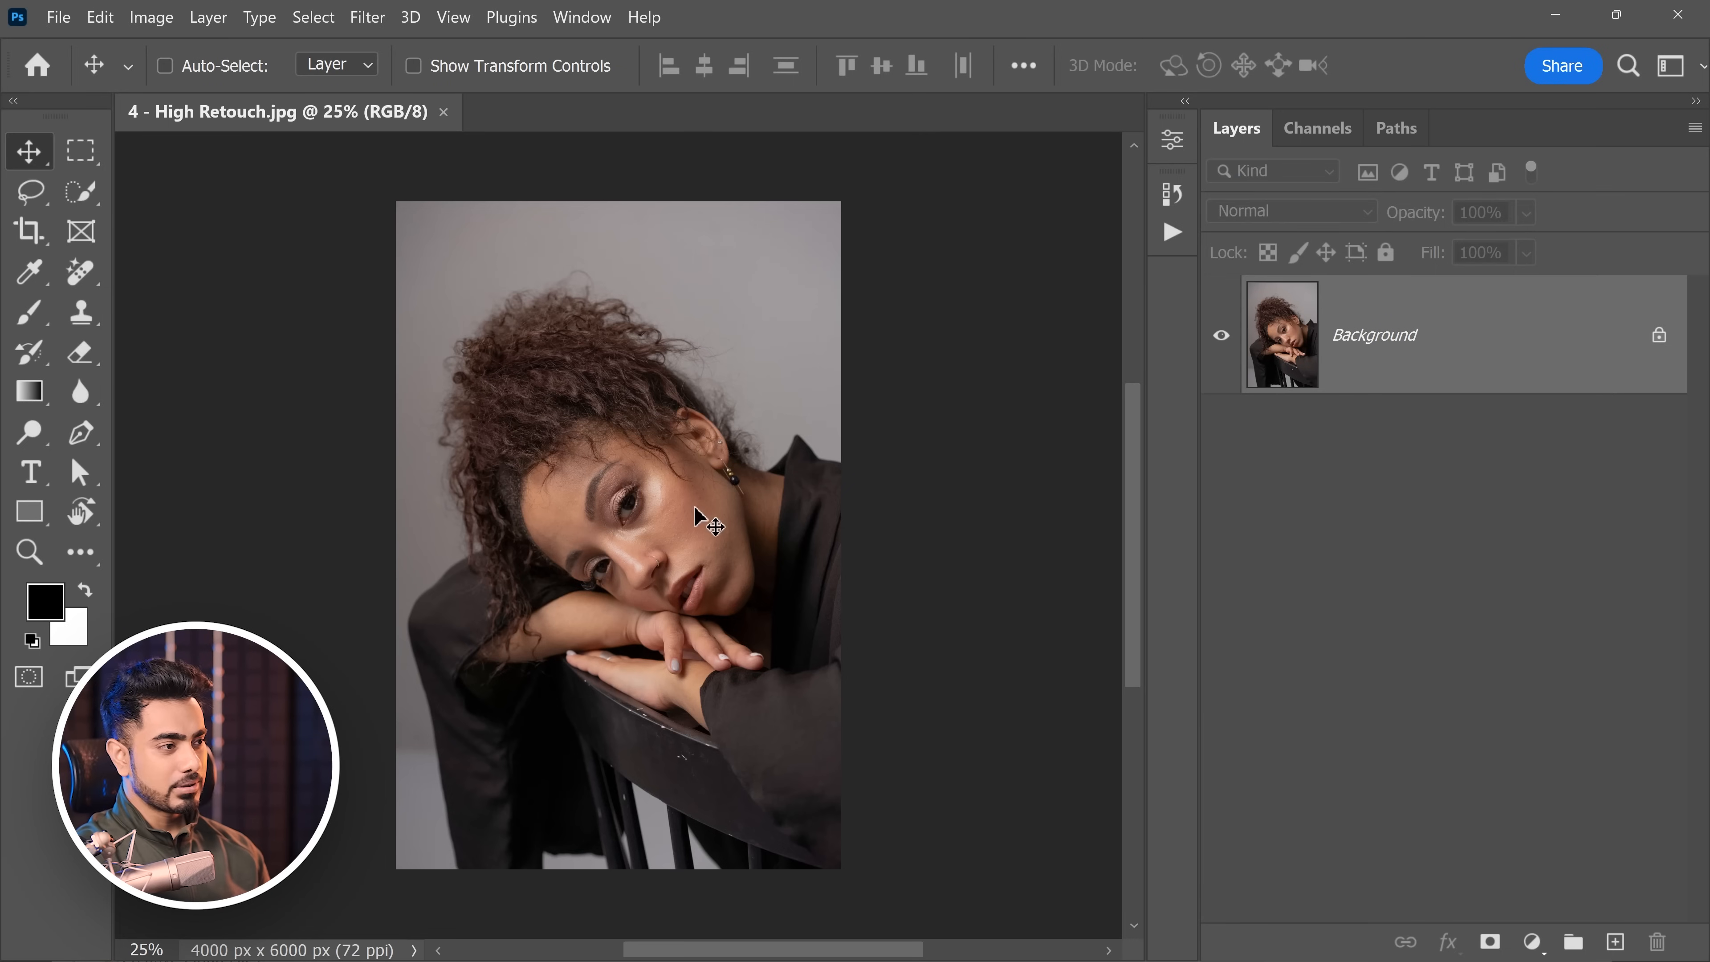
Step: Duplicate the Background layer of the High Retouch portrait and apply Retouch4me Heal to the copy with Make Mask enabled
{"action": "scroll", "coordinate": [698, 508], "scroll_direction": "up", "scroll_amount": 2}
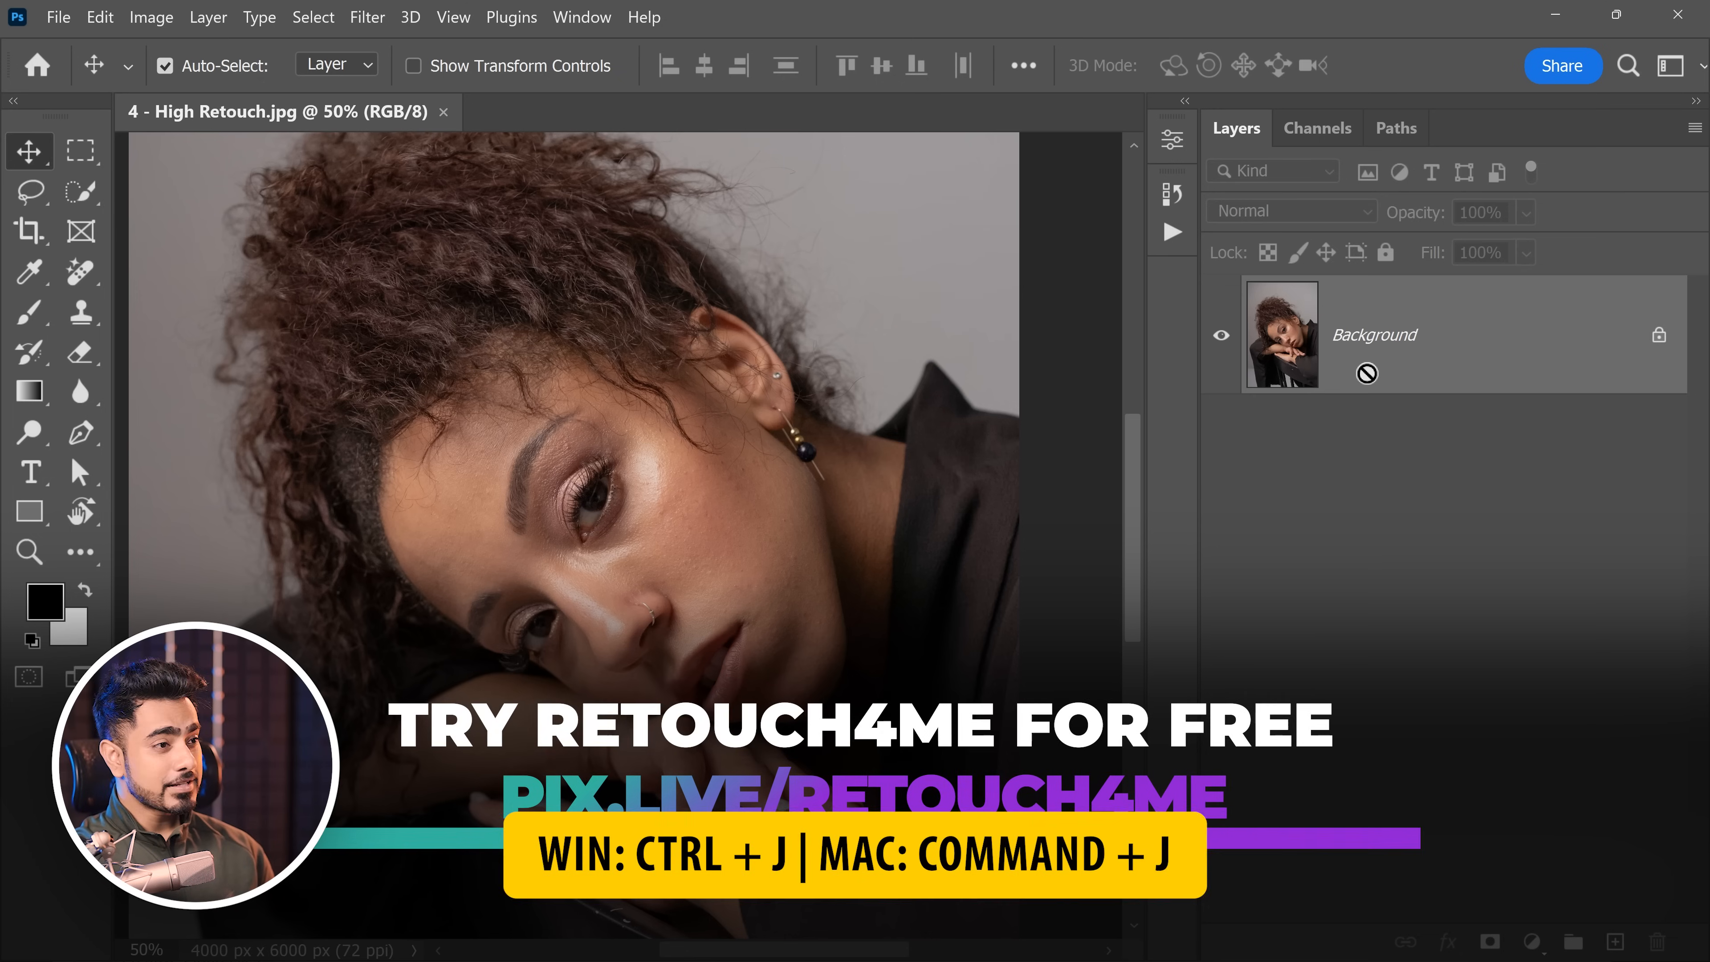
{"action": "key", "text": "ctrl+j"}
{"action": "mouse_move", "coordinate": [644, 529]}
{"action": "left_mouse_down"}
{"action": "mouse_move", "coordinate": [698, 530]}
{"action": "mouse_move", "coordinate": [658, 508]}
{"action": "left_mouse_up"}
{"action": "left_click", "coordinate": [367, 17]}
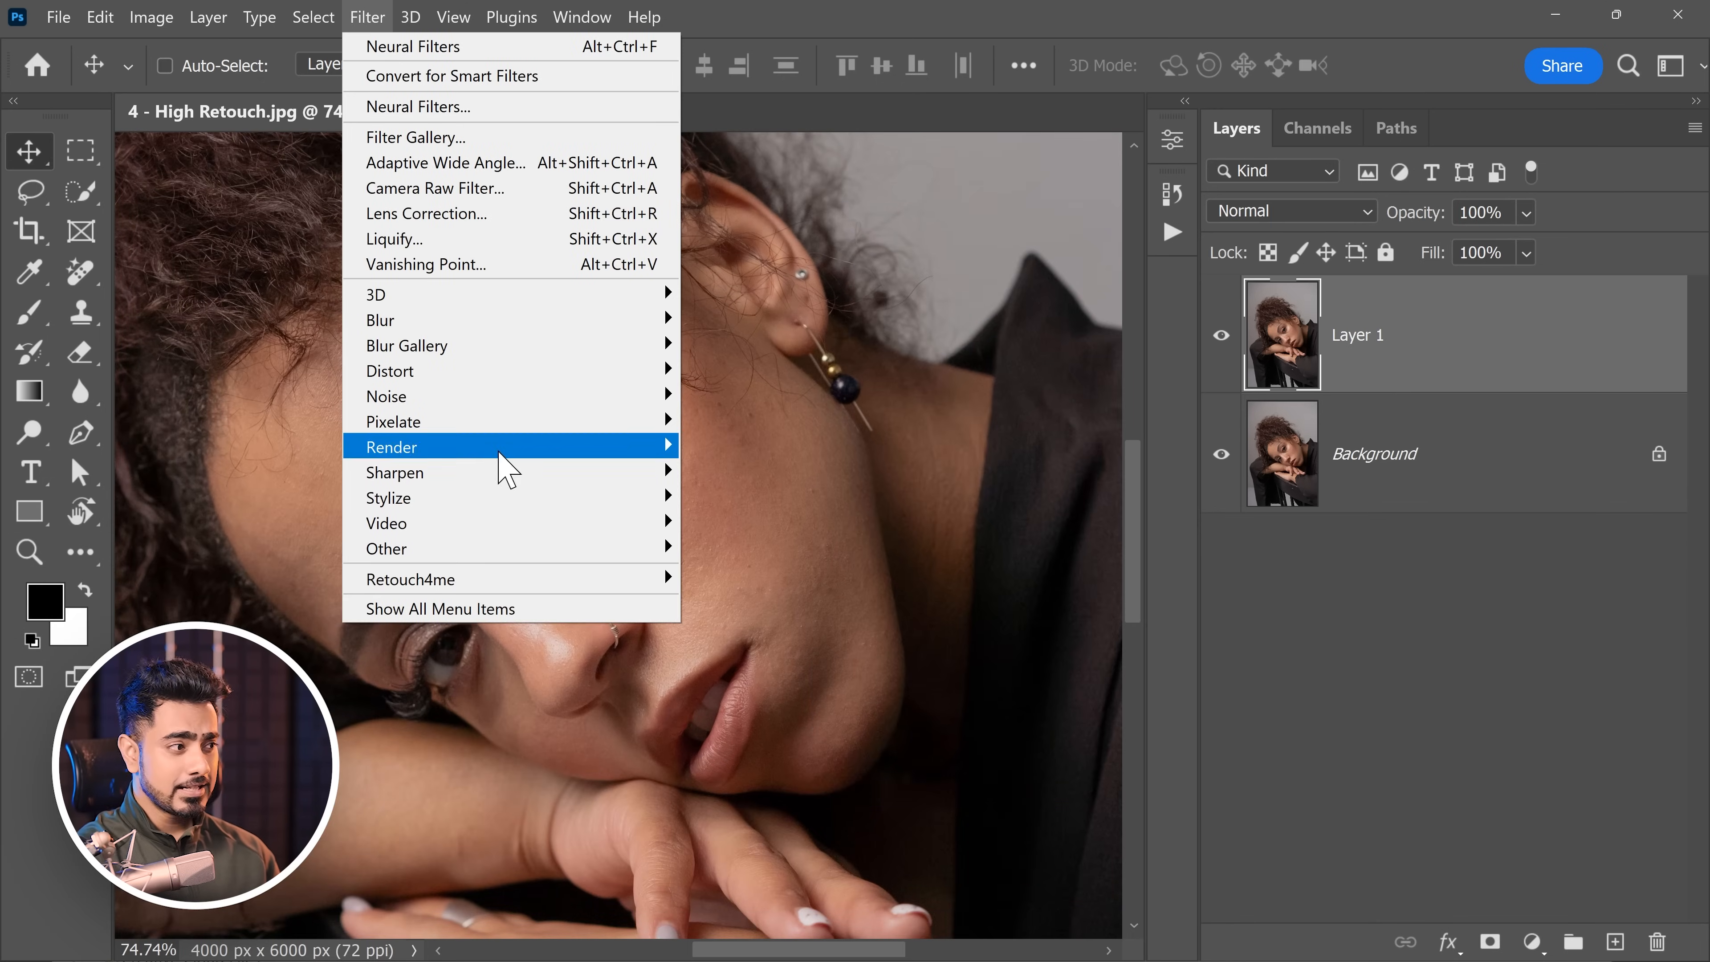
{"action": "mouse_move", "coordinate": [448, 587]}
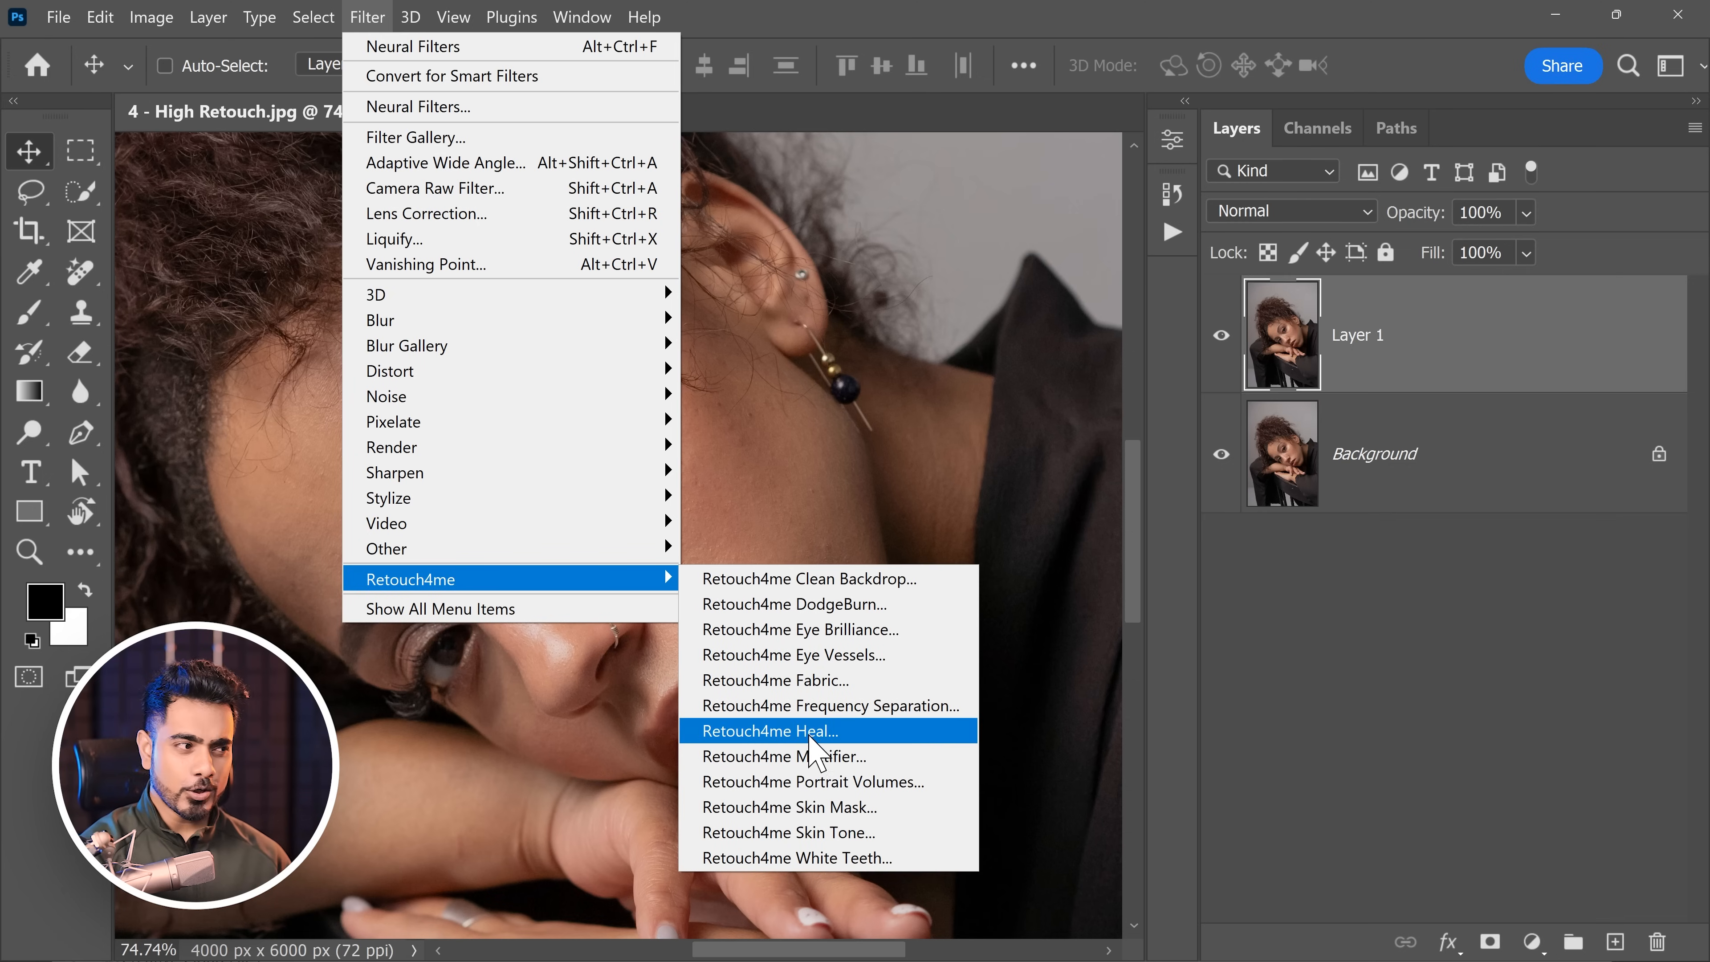
{"action": "left_click", "coordinate": [823, 737]}
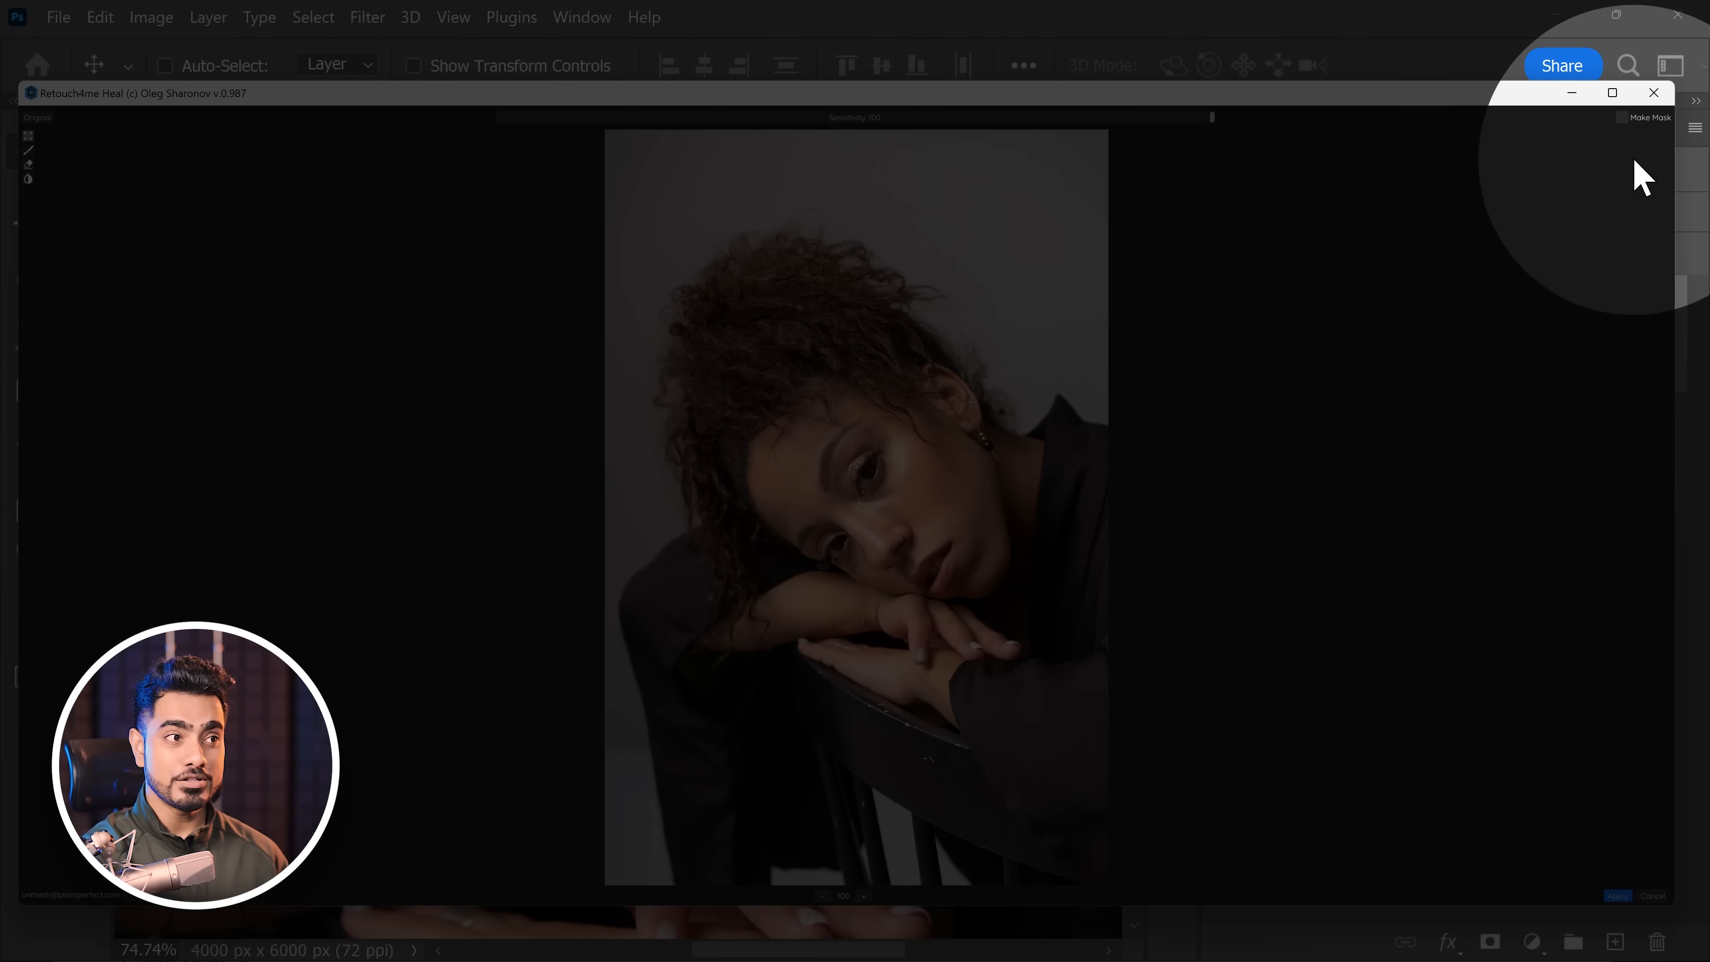
{"action": "left_click", "coordinate": [1621, 117]}
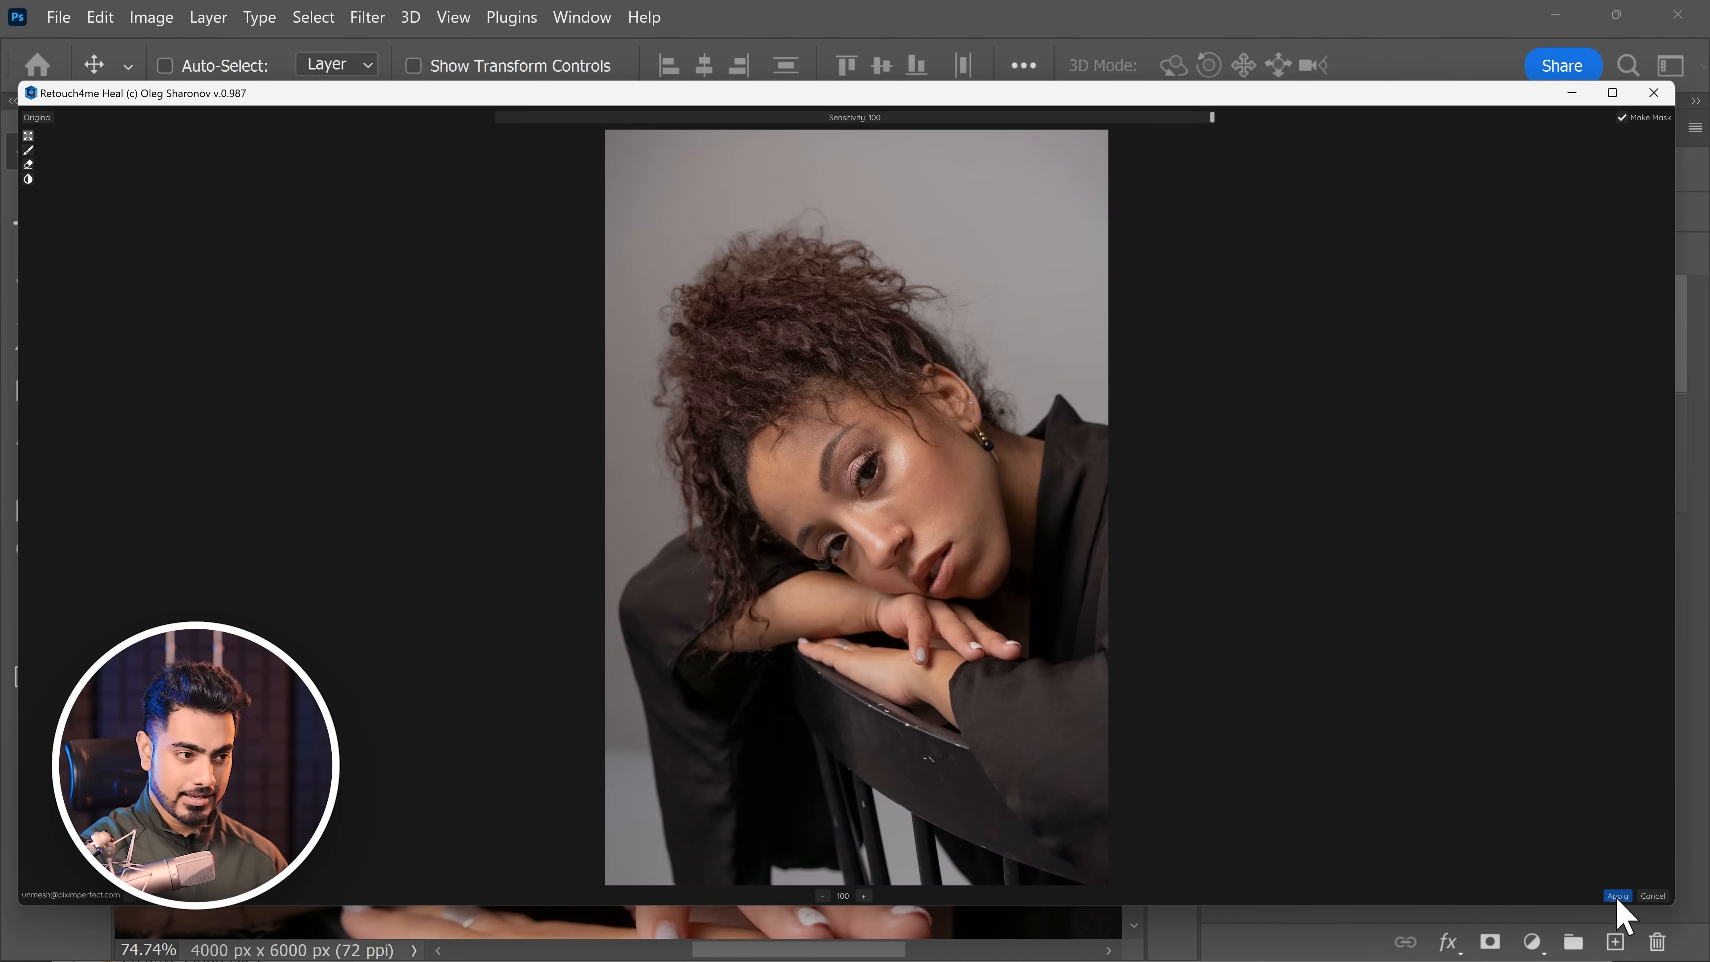
{"action": "left_click", "coordinate": [1617, 896]}
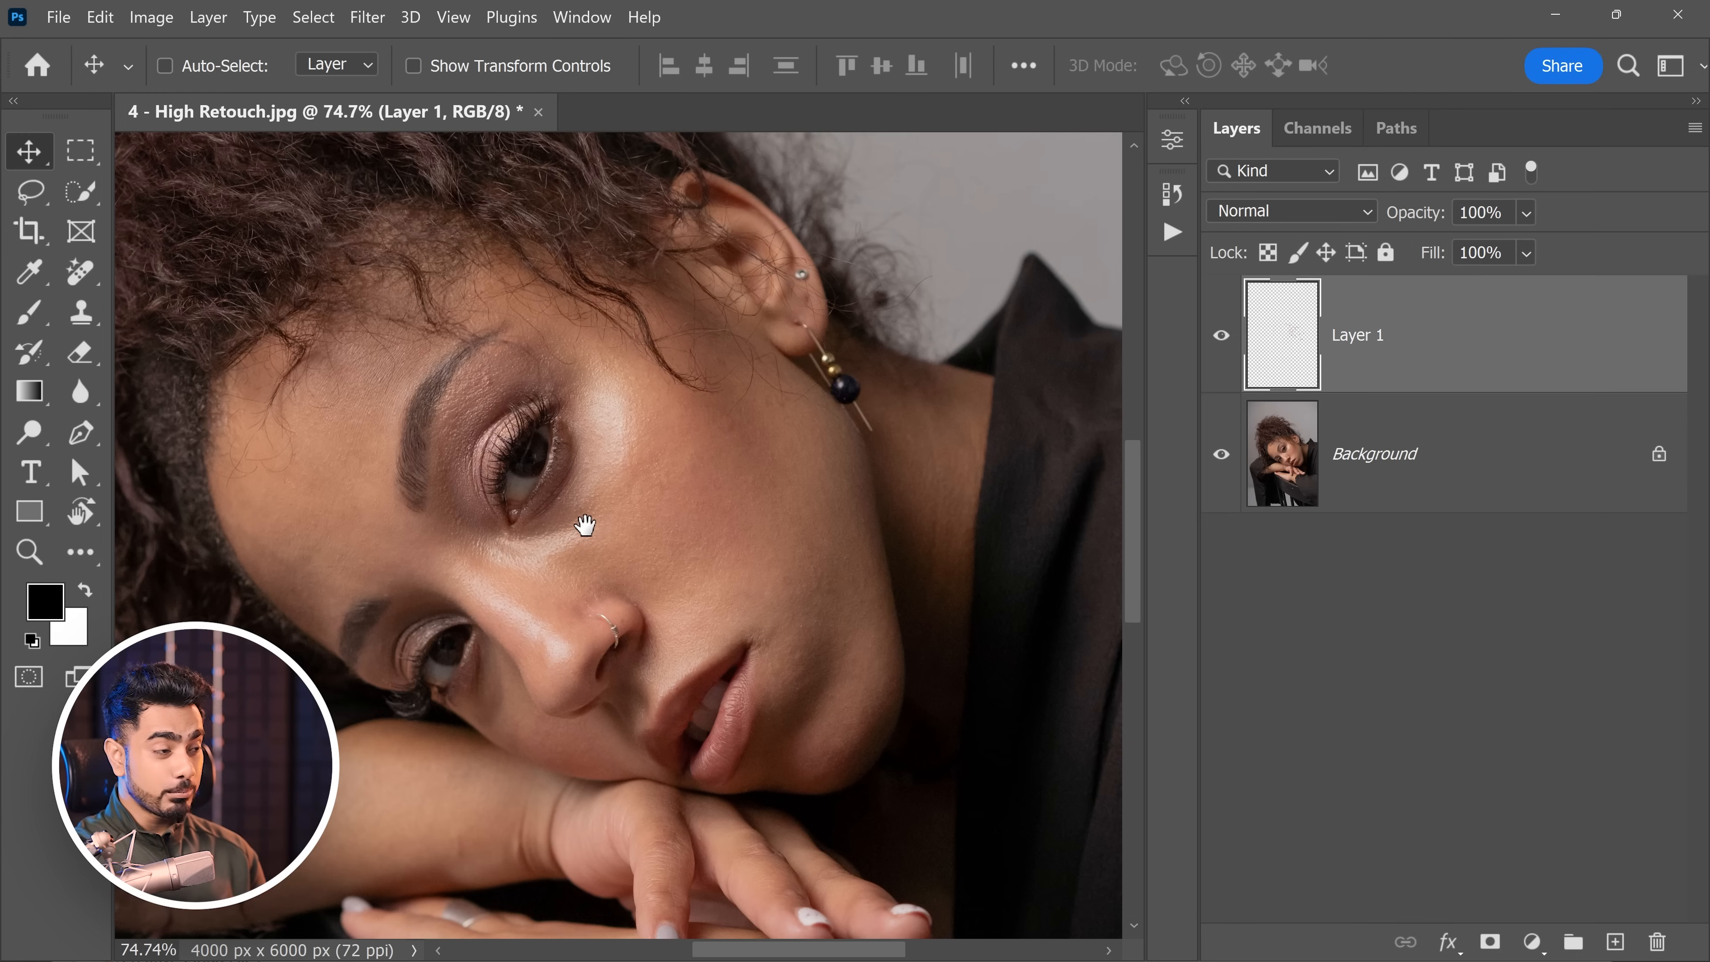
Step: Toggle Layer 1's visibility to compare the face's skin with and without the healing
{"action": "left_click_drag", "start_coordinate": [584, 525], "coordinate": [676, 441]}
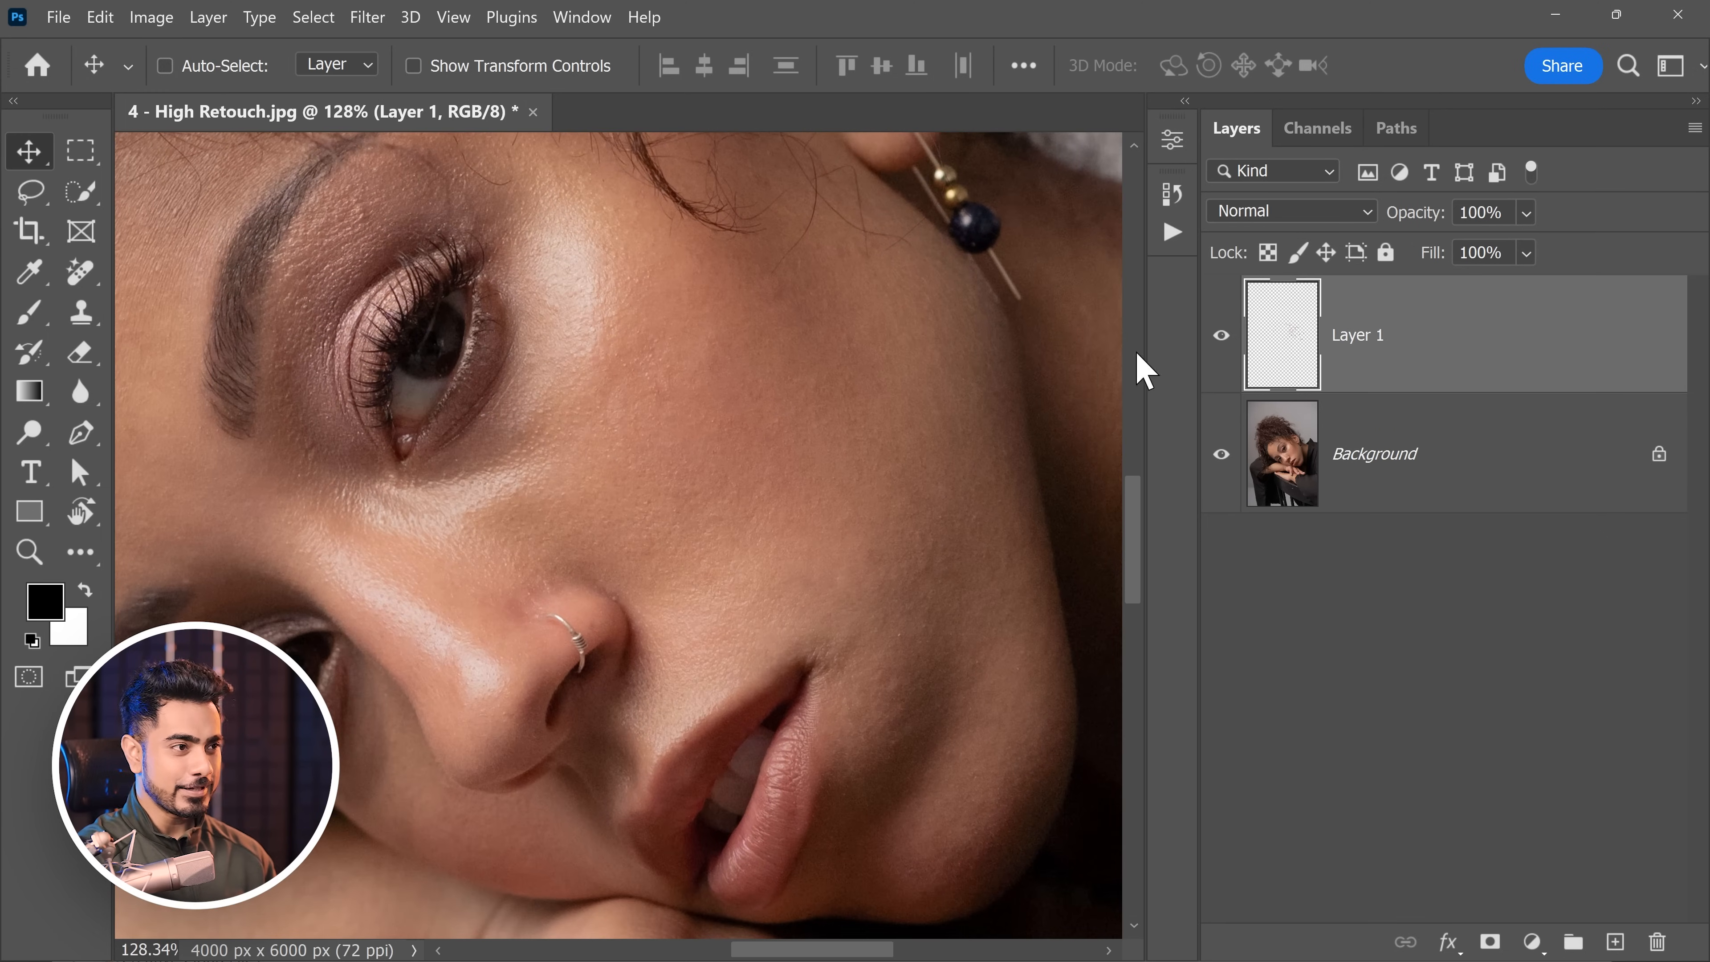
{"action": "left_click", "coordinate": [1224, 337]}
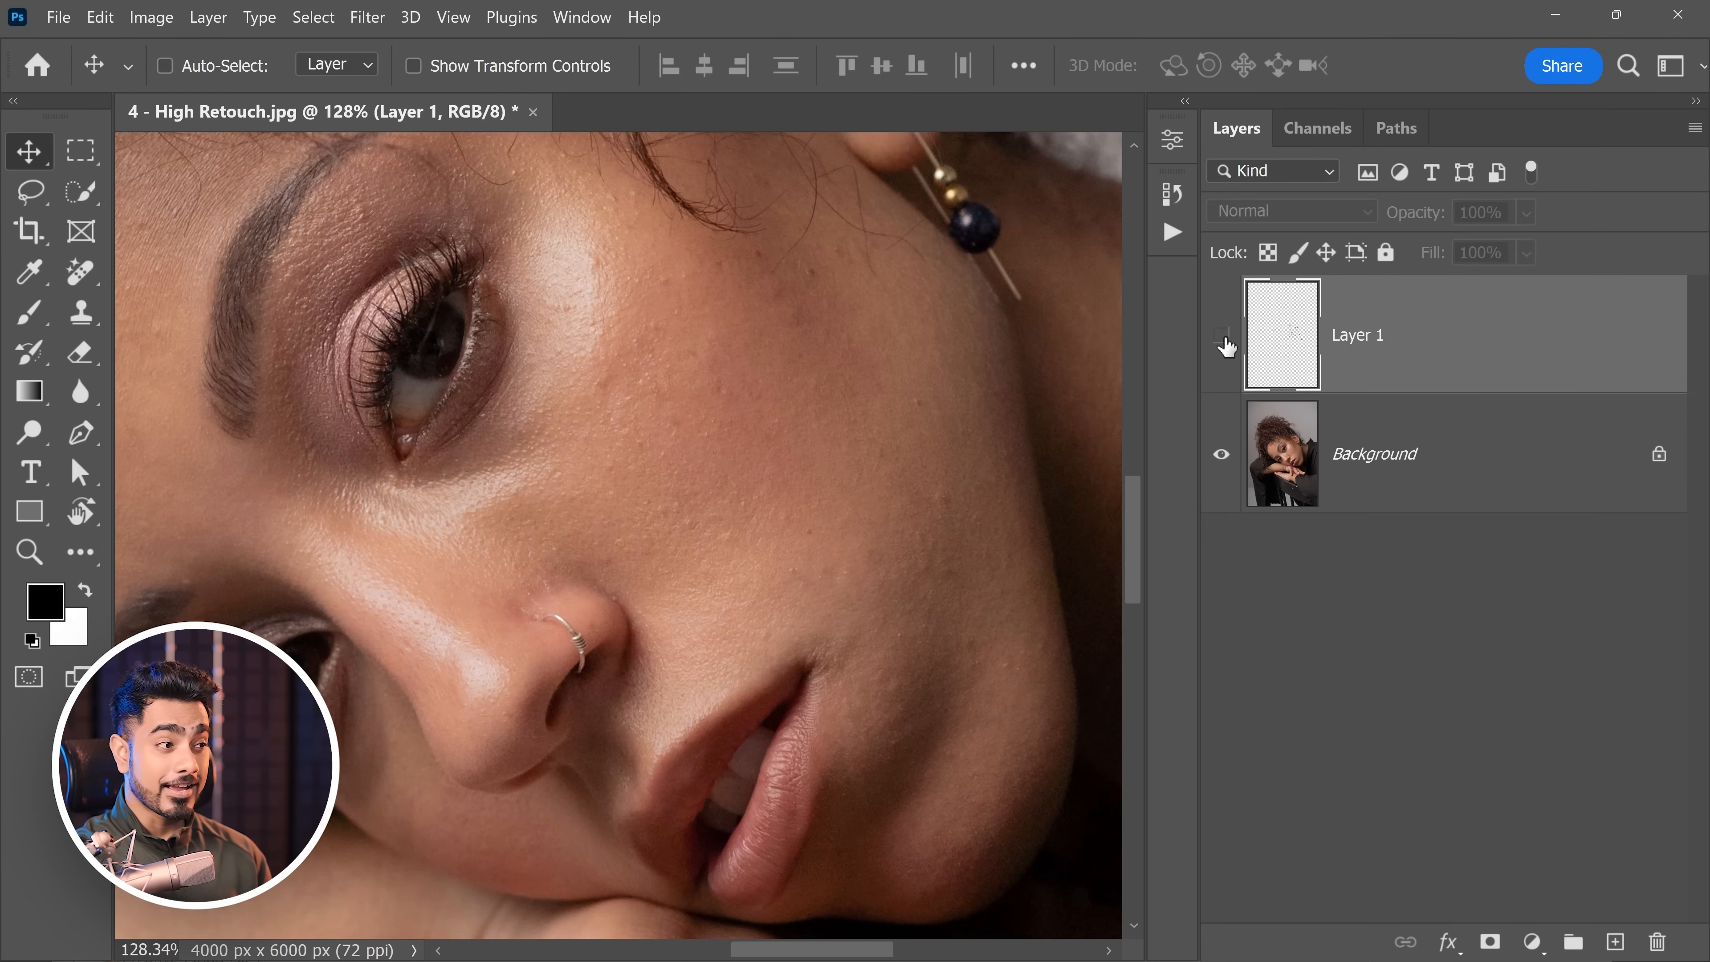
{"action": "left_click", "coordinate": [1223, 336]}
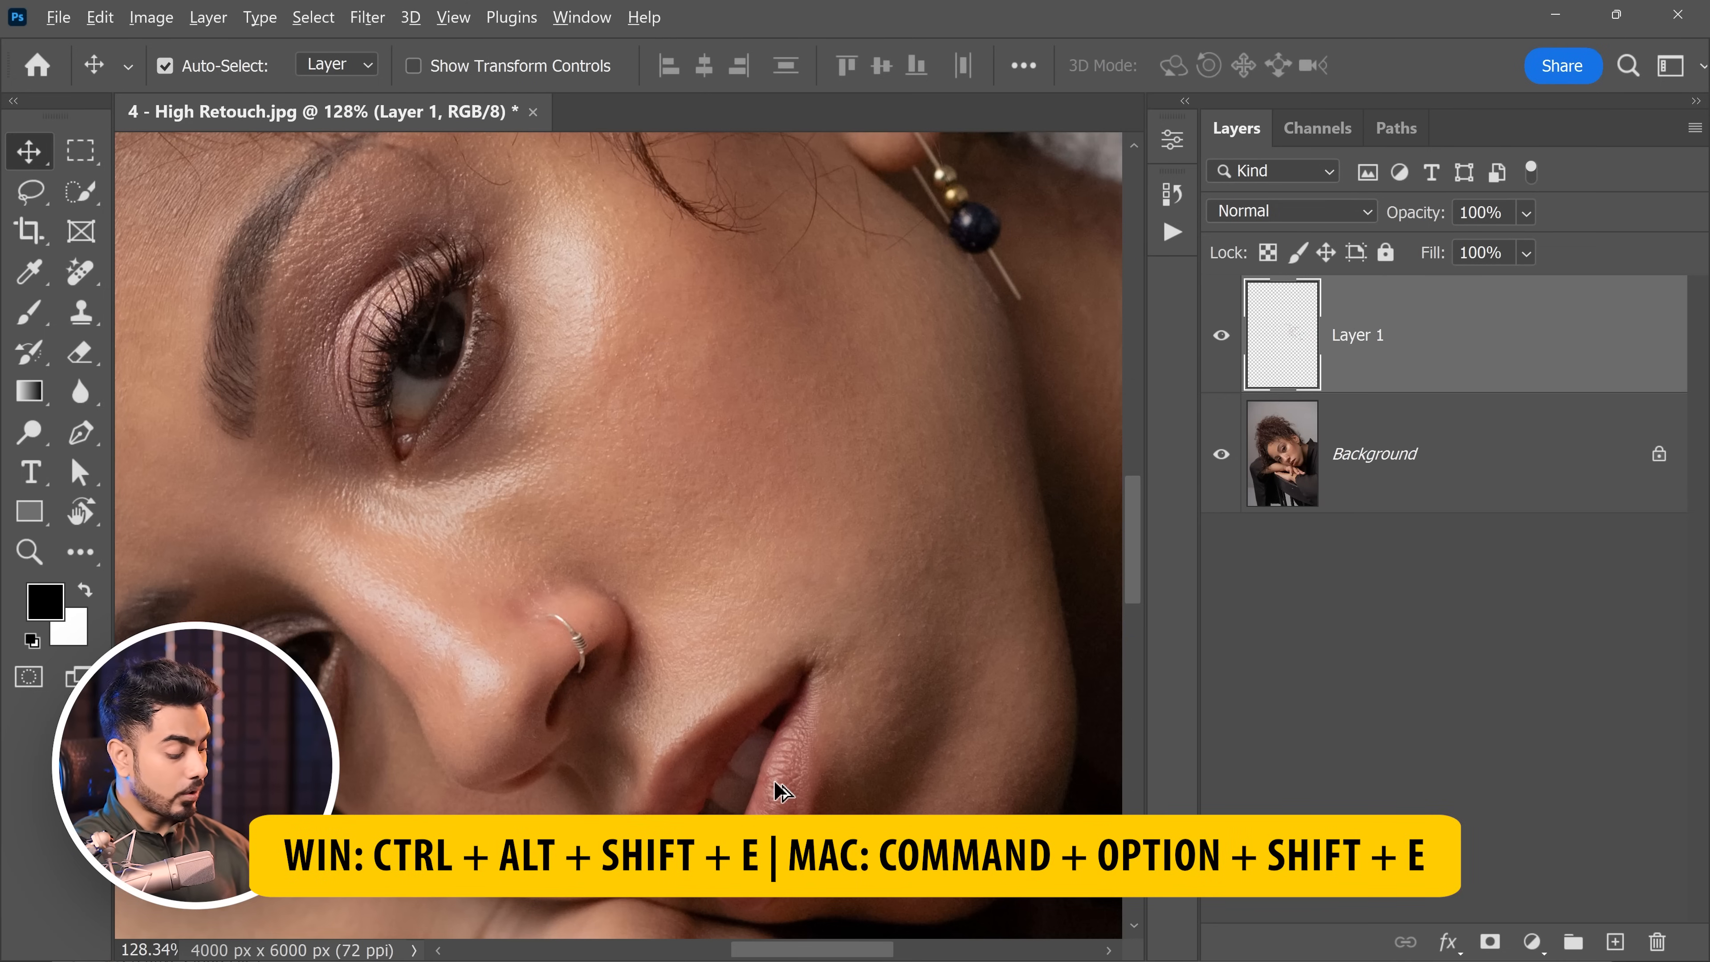
Step: Stamp all visible layers into a new top layer and apply Retouch4me DodgeBurn to it with Soft Light Layer enabled
{"action": "key", "text": "ctrl+alt+shift+e"}
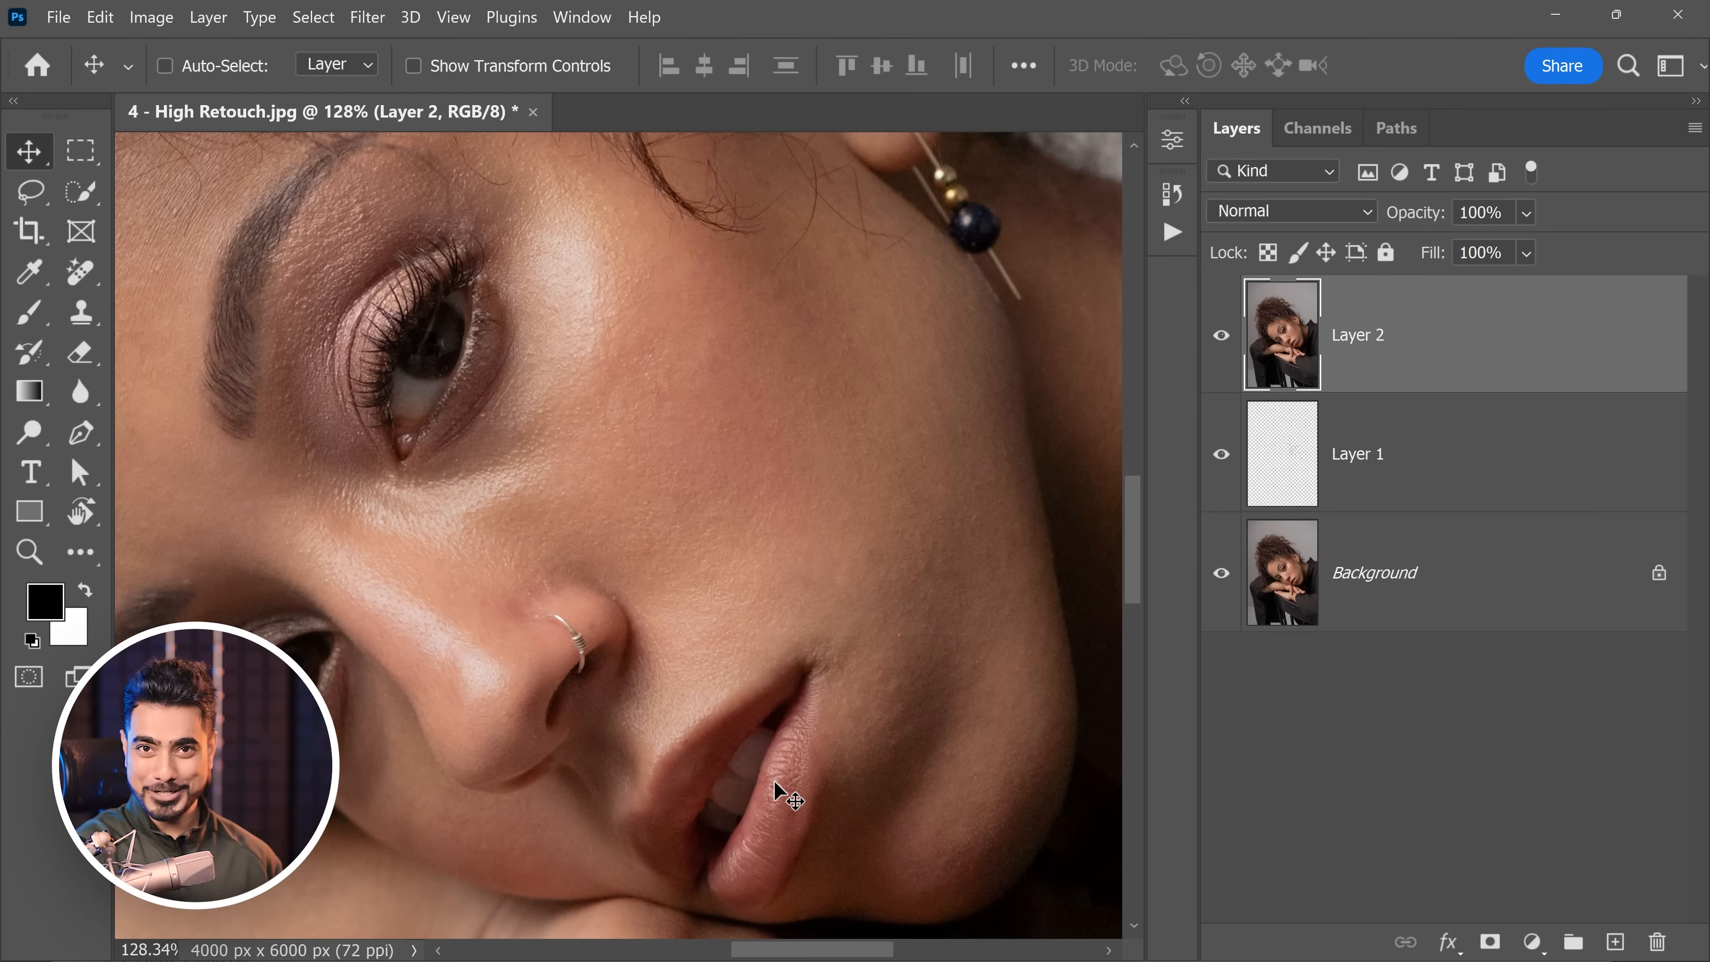
{"action": "scroll", "coordinate": [771, 332], "scroll_direction": "down", "scroll_amount": 1}
{"action": "left_click_drag", "start_coordinate": [771, 332], "coordinate": [784, 366]}
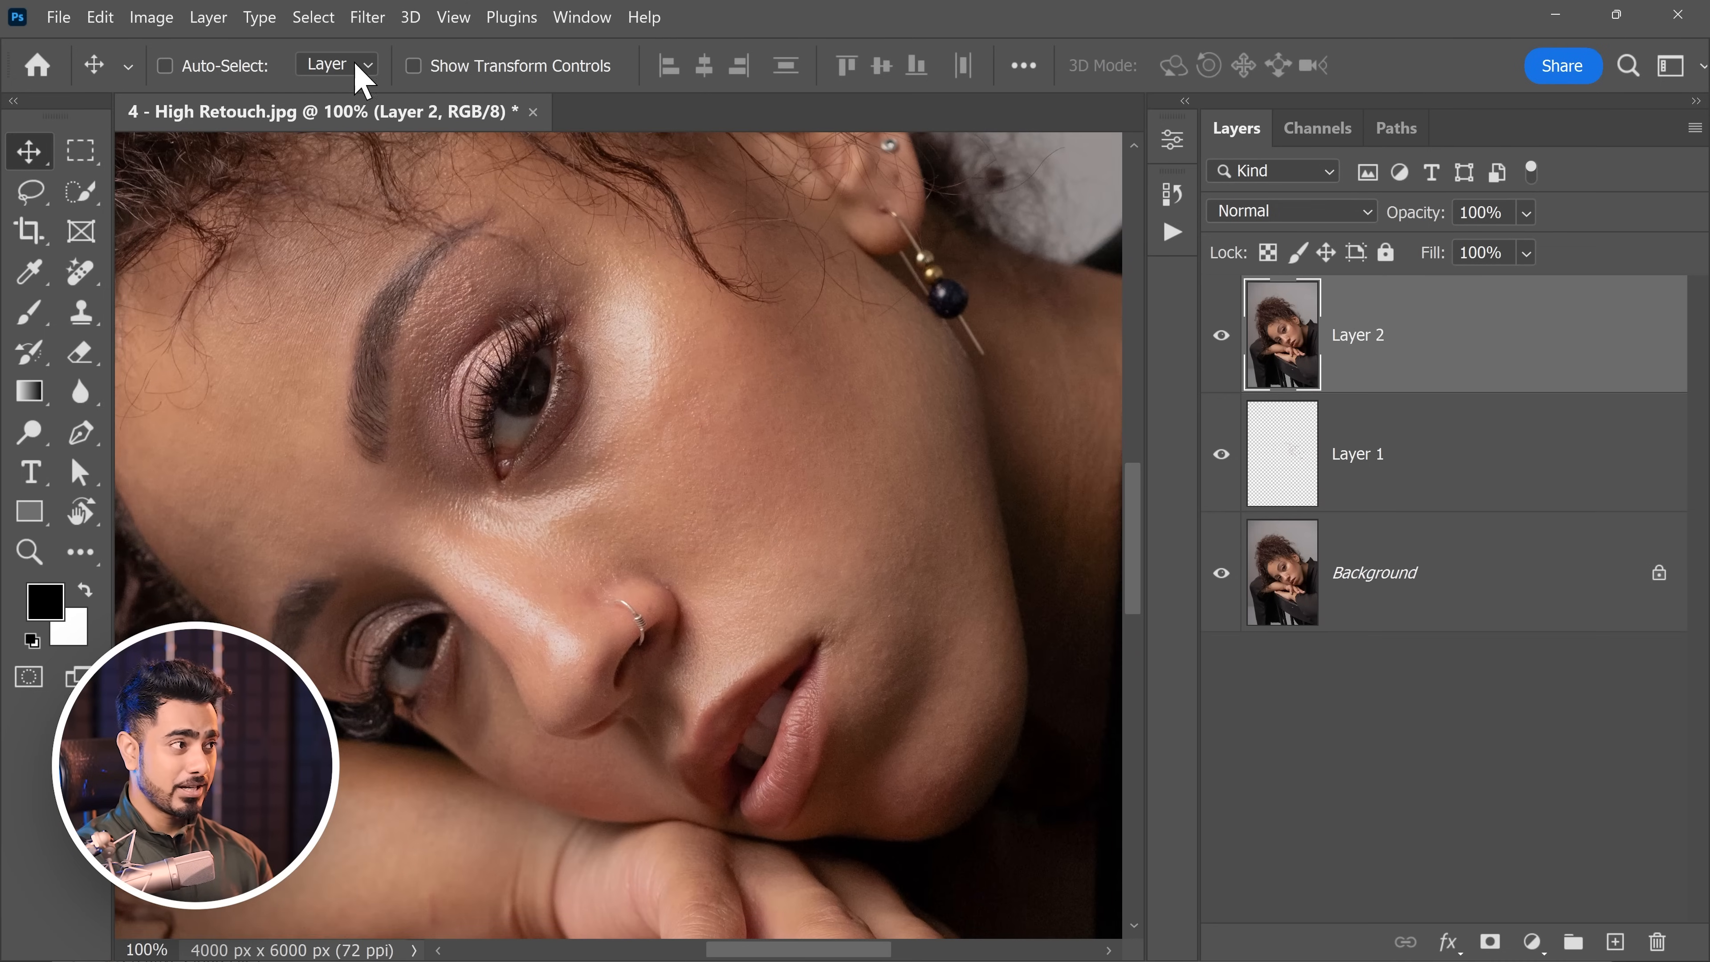
{"action": "left_click", "coordinate": [375, 29]}
{"action": "mouse_move", "coordinate": [566, 581]}
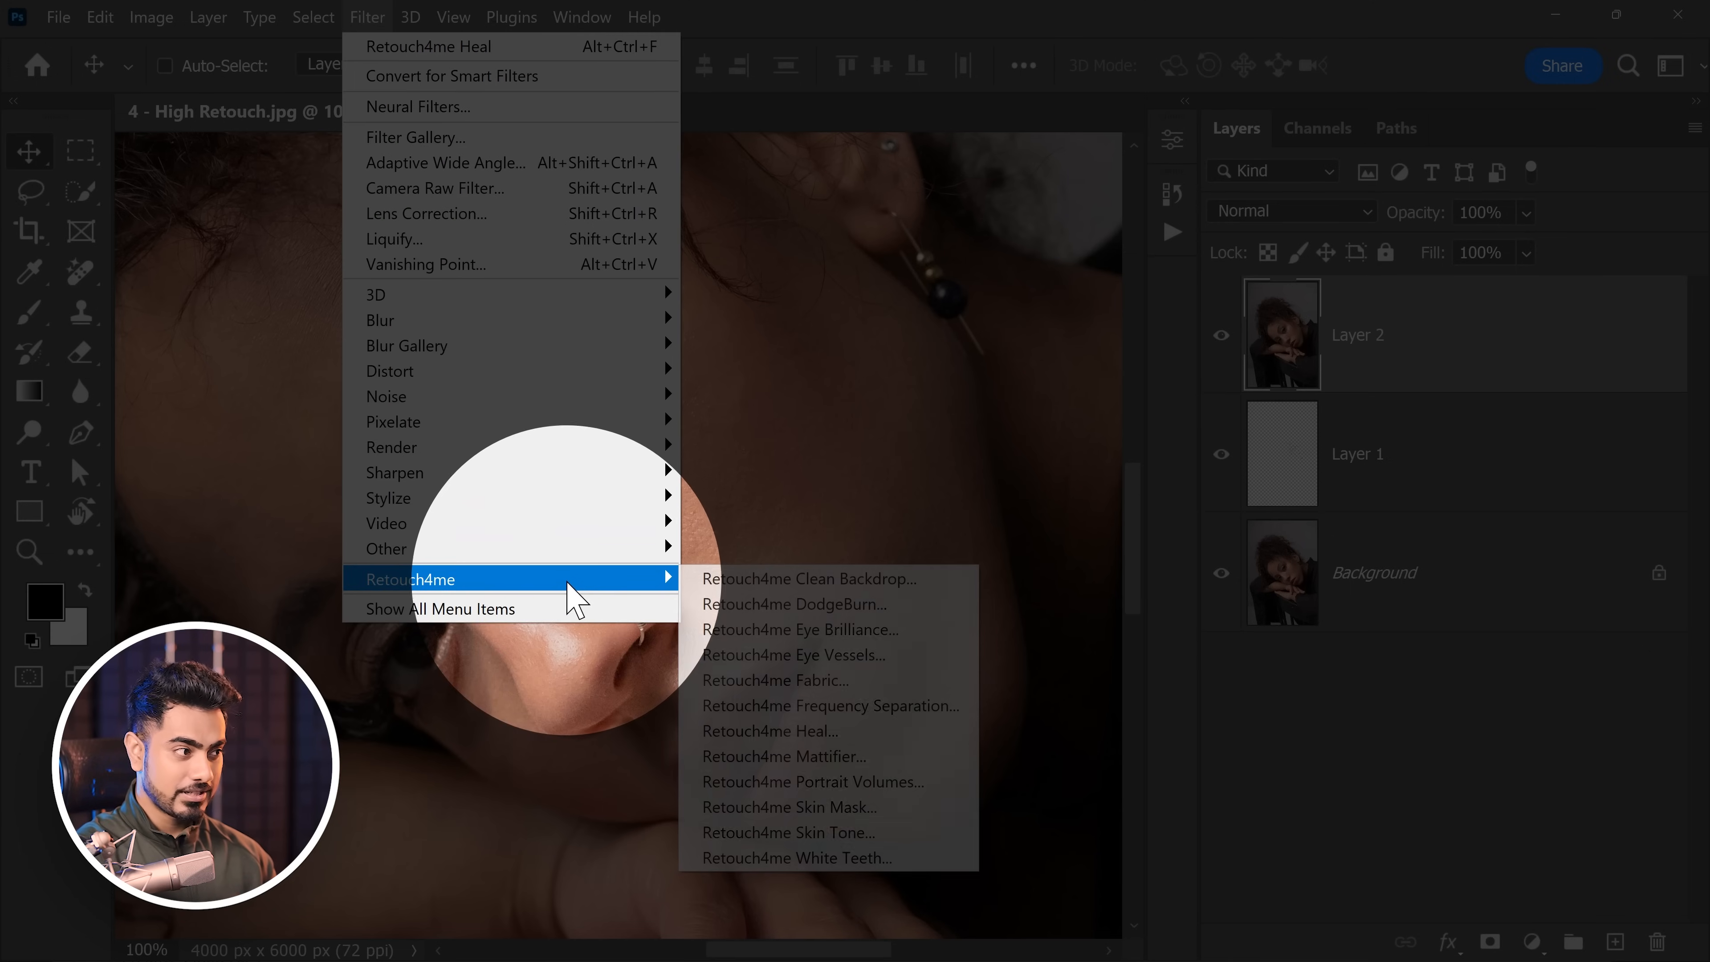
{"action": "left_click", "coordinate": [794, 604]}
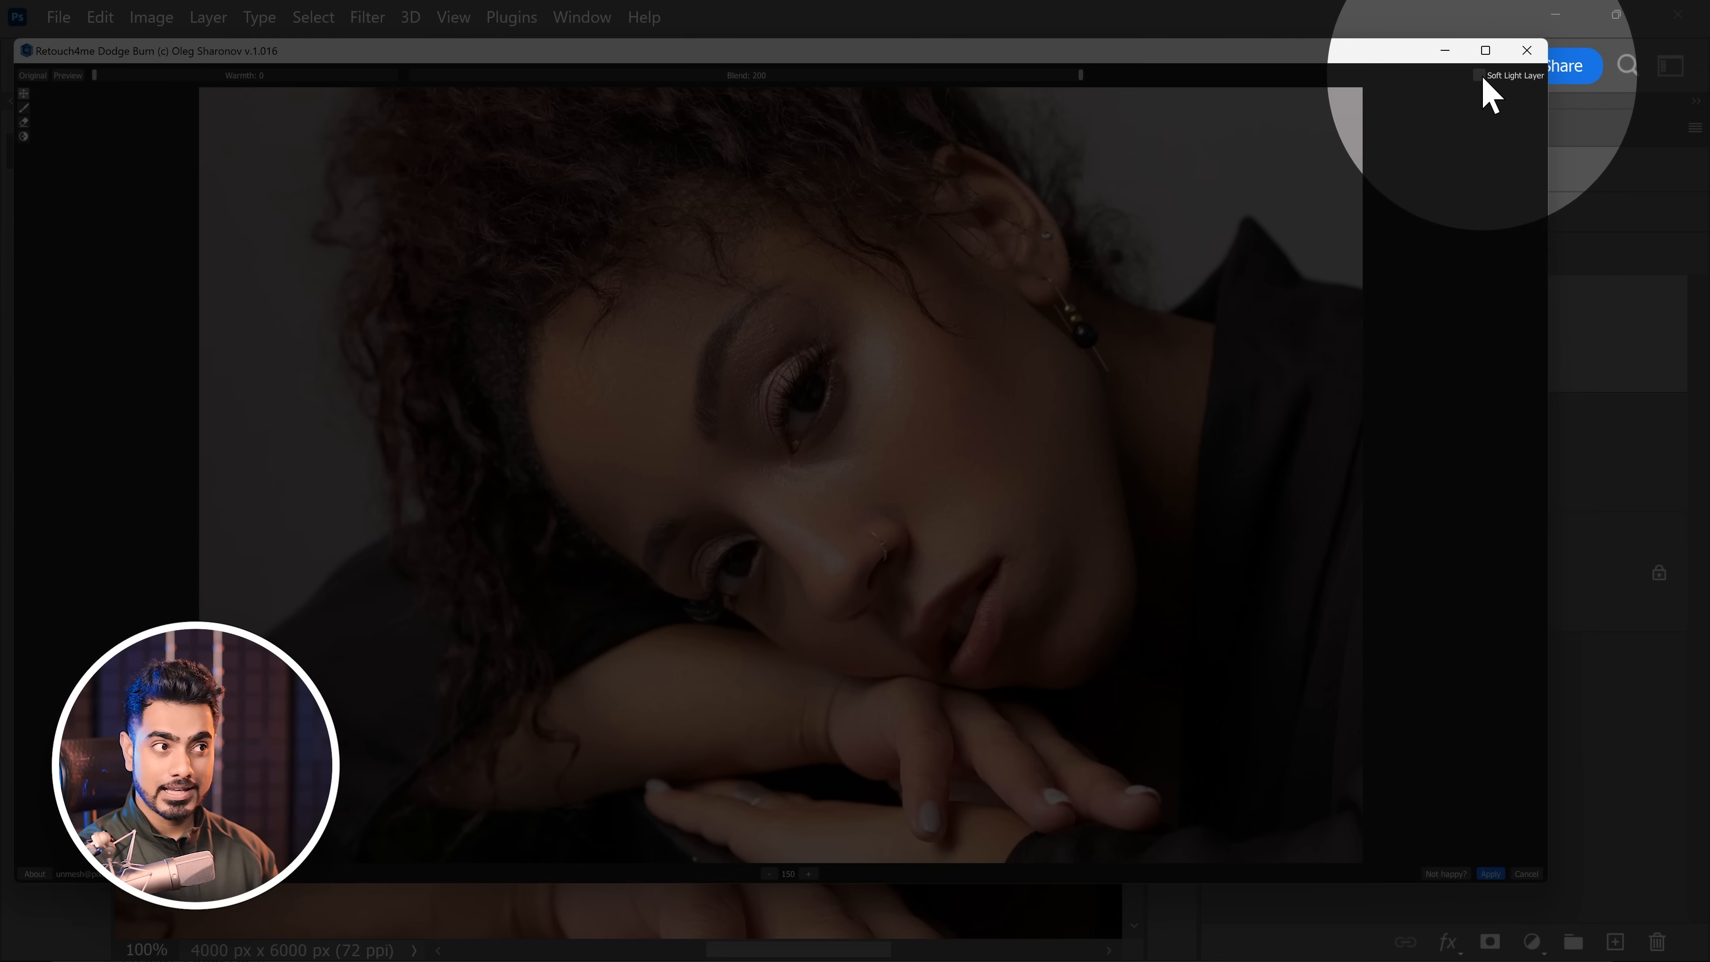
{"action": "left_click", "coordinate": [1479, 77]}
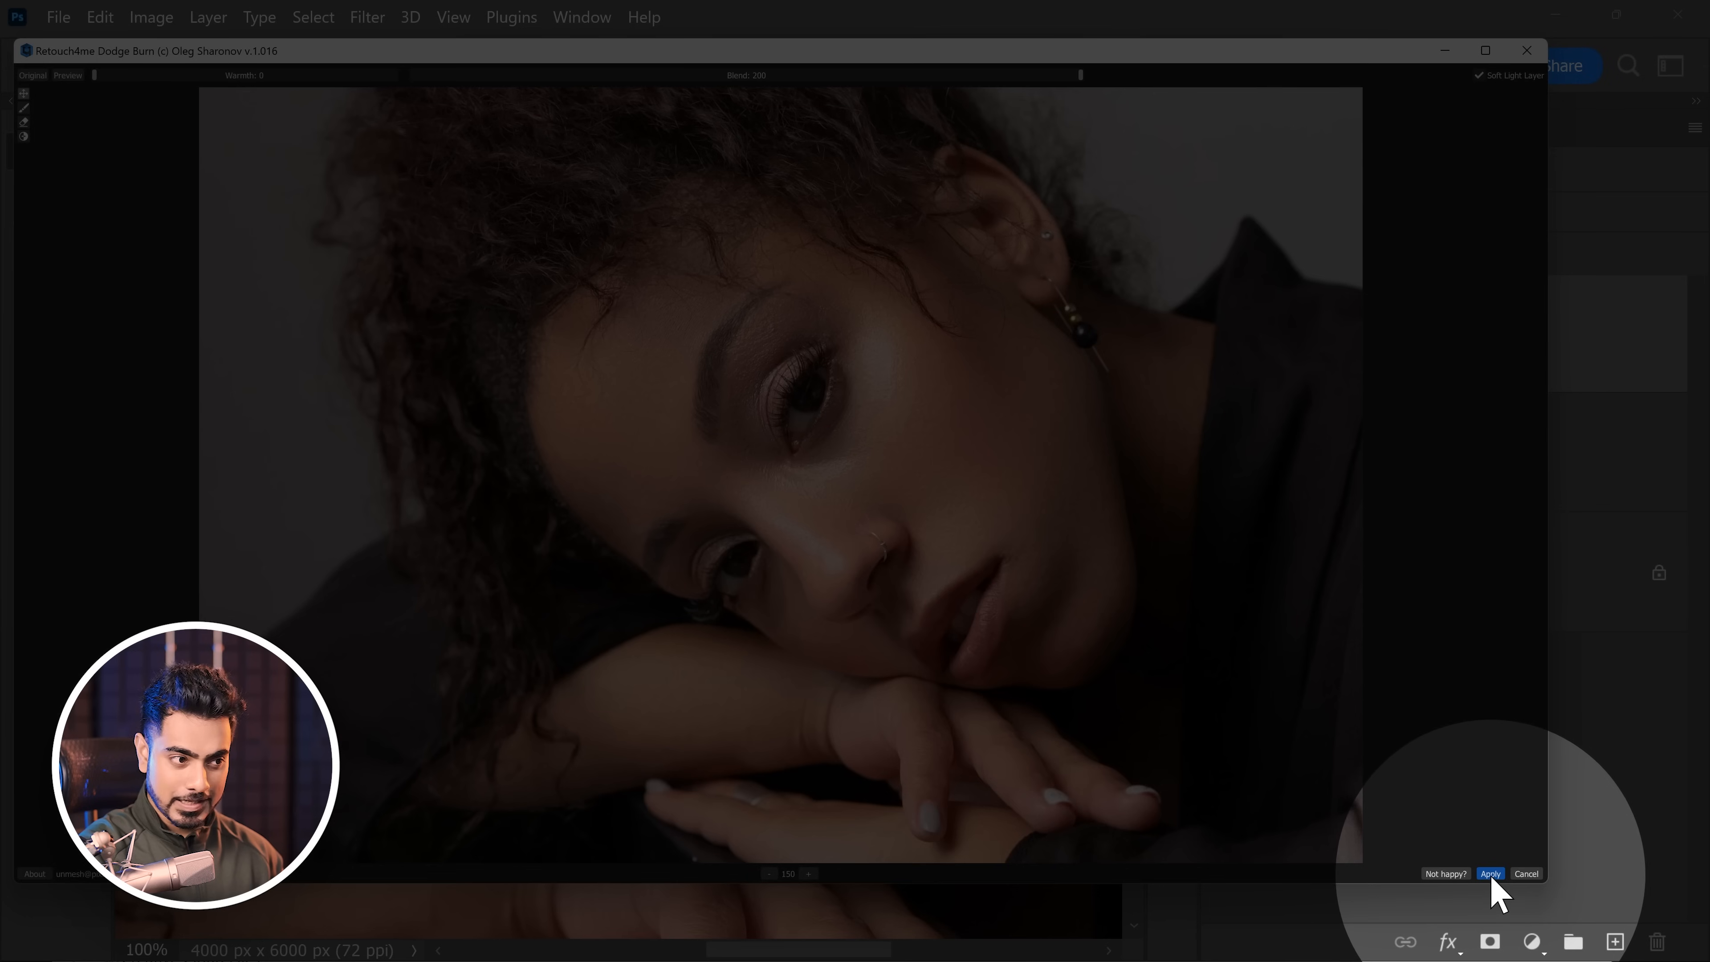
{"action": "left_click", "coordinate": [1490, 874]}
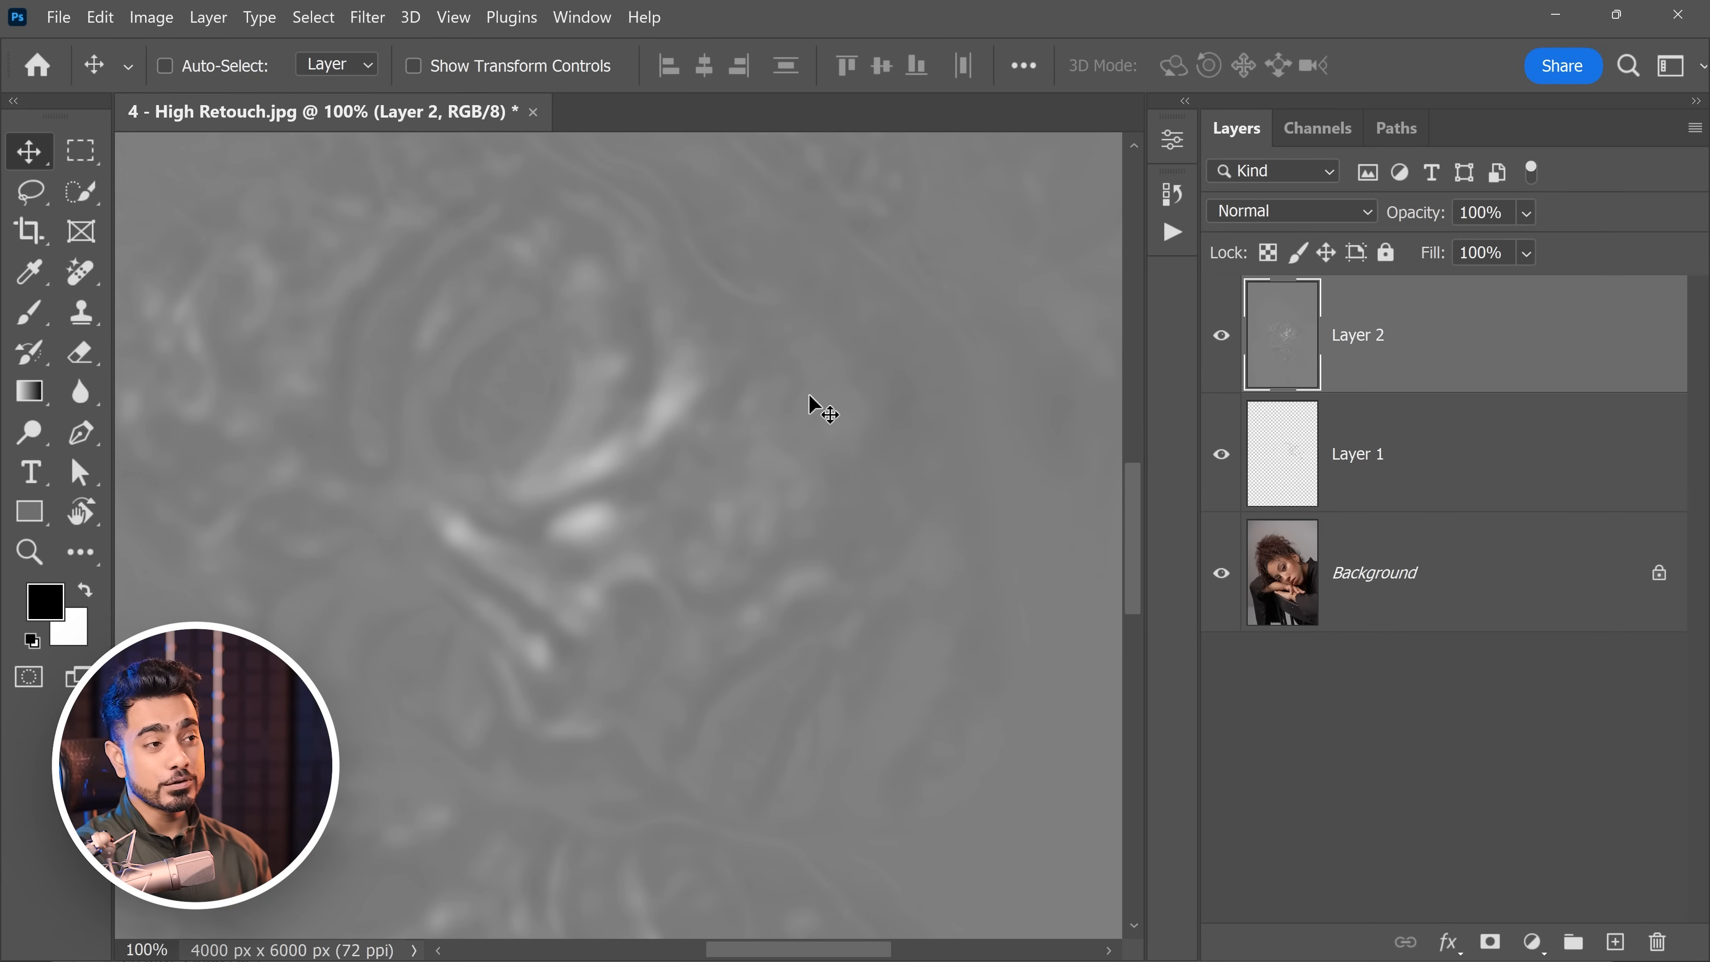
Step: Examine the gray dodge-and-burn layer over the face and set its blend mode to Soft Light
{"action": "scroll", "coordinate": [811, 397], "scroll_direction": "up", "scroll_amount": 4}
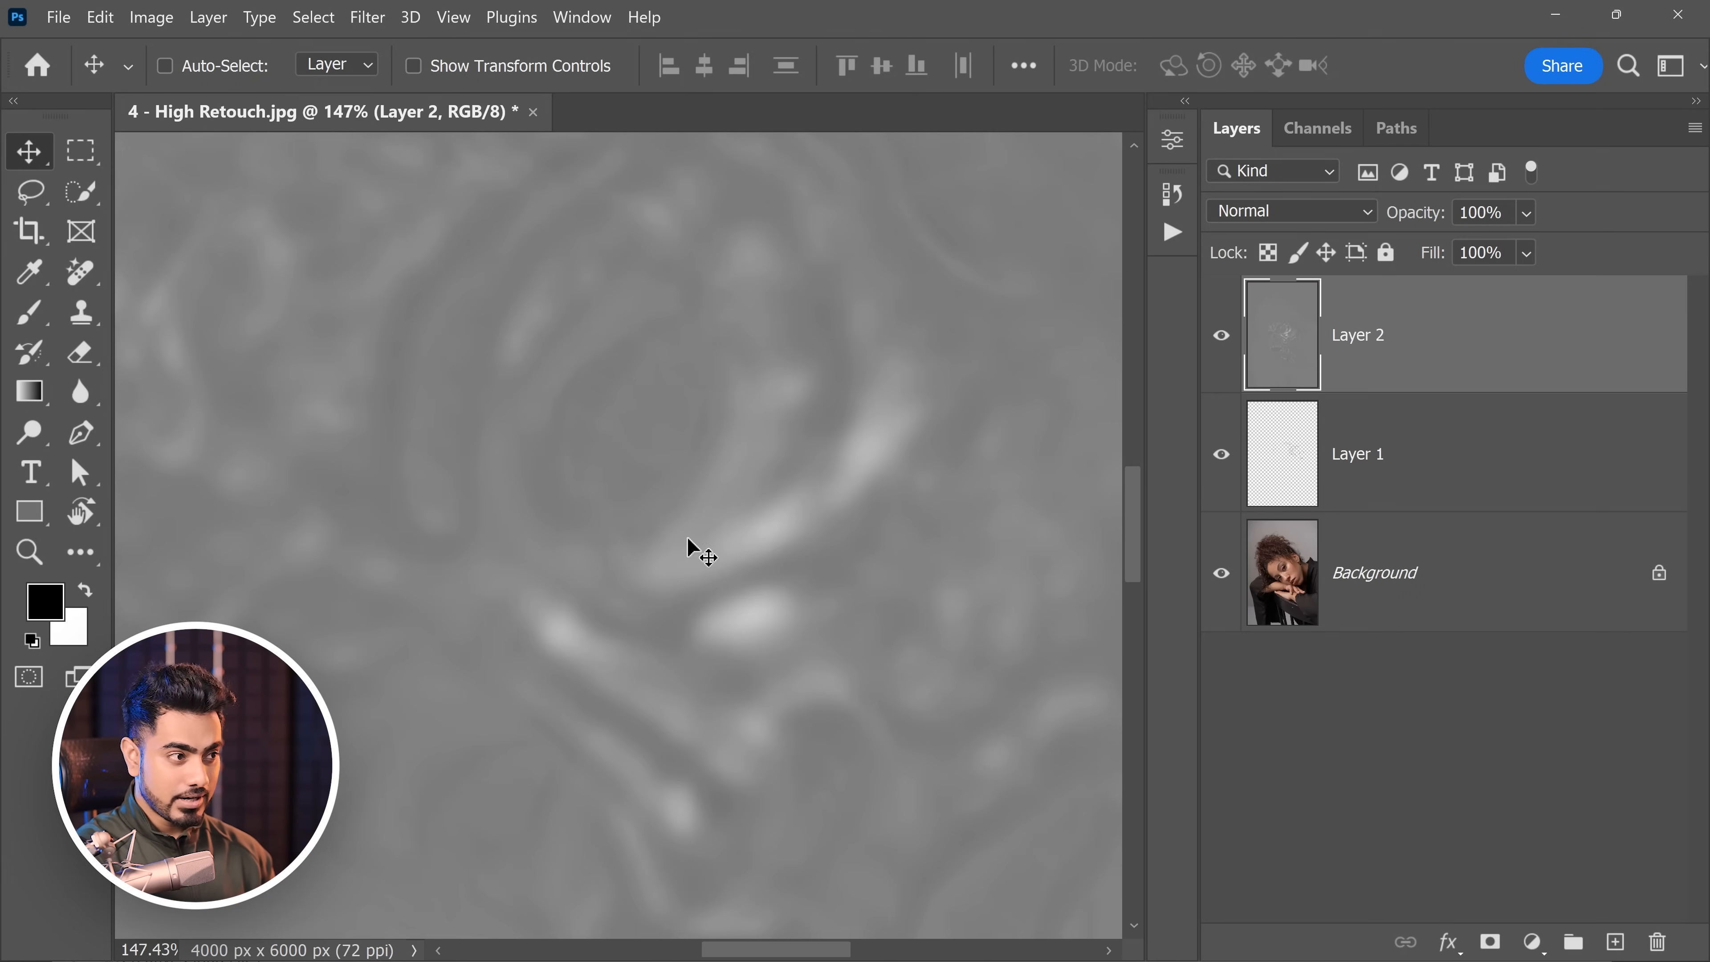
{"action": "scroll", "coordinate": [862, 522], "scroll_direction": "down", "scroll_amount": 4}
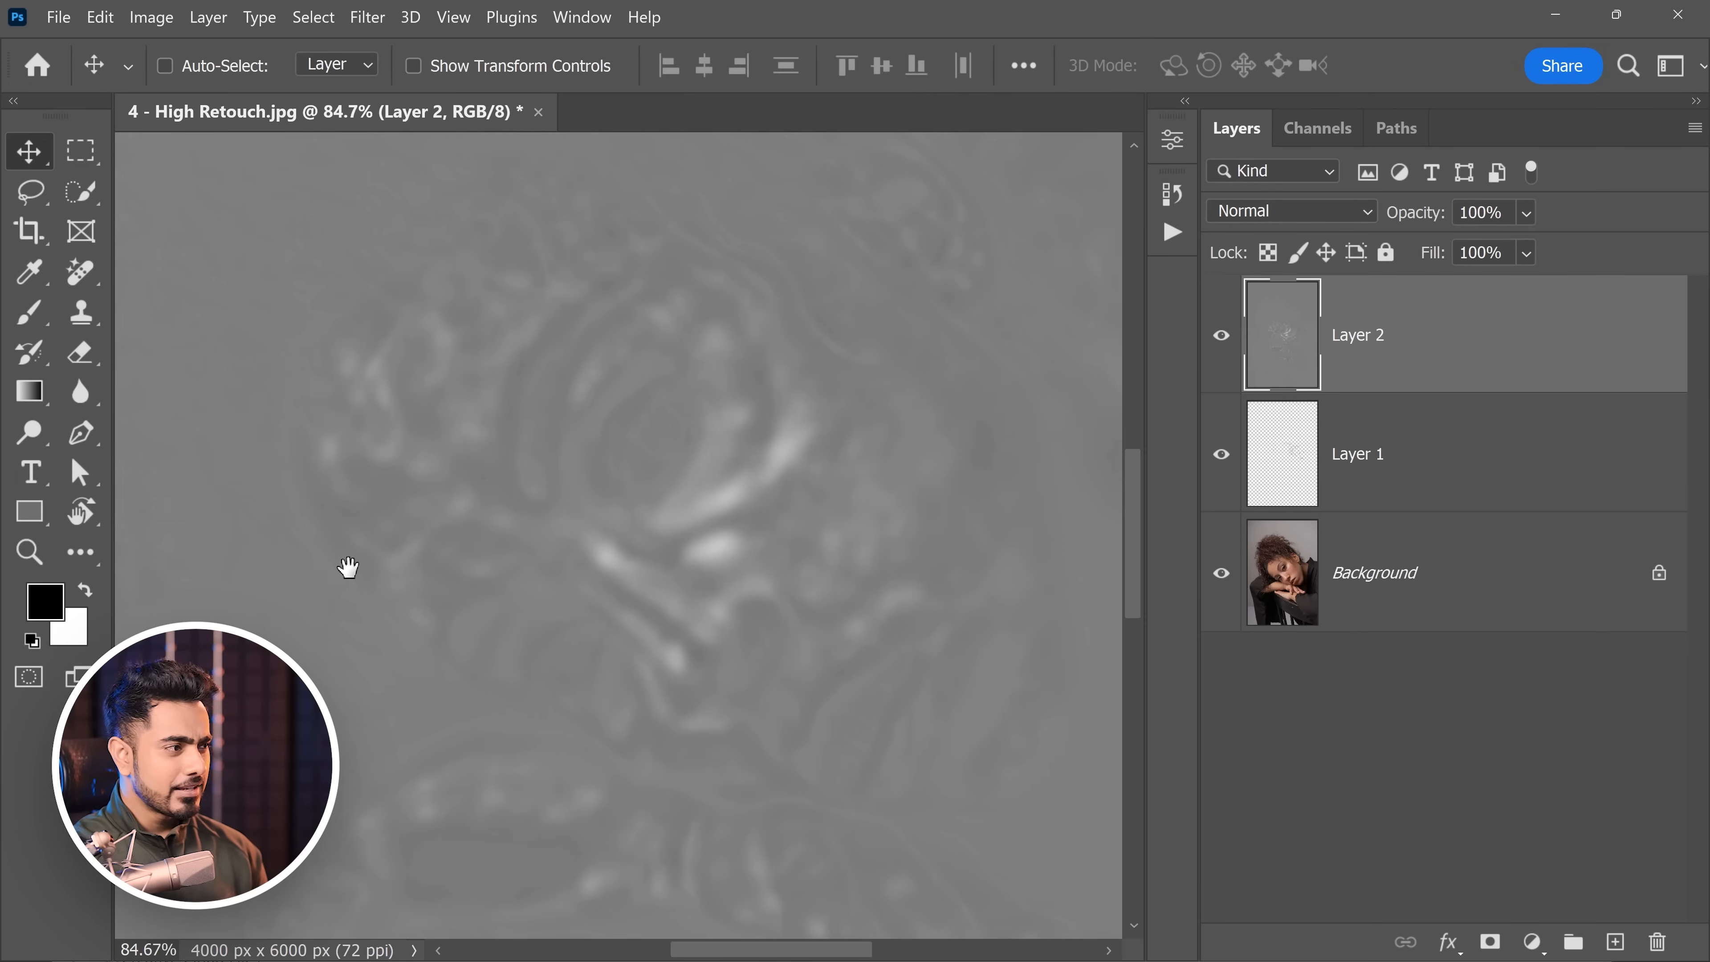
{"action": "left_click_drag", "start_coordinate": [348, 567], "coordinate": [584, 606]}
{"action": "left_click_drag", "start_coordinate": [702, 412], "coordinate": [513, 452]}
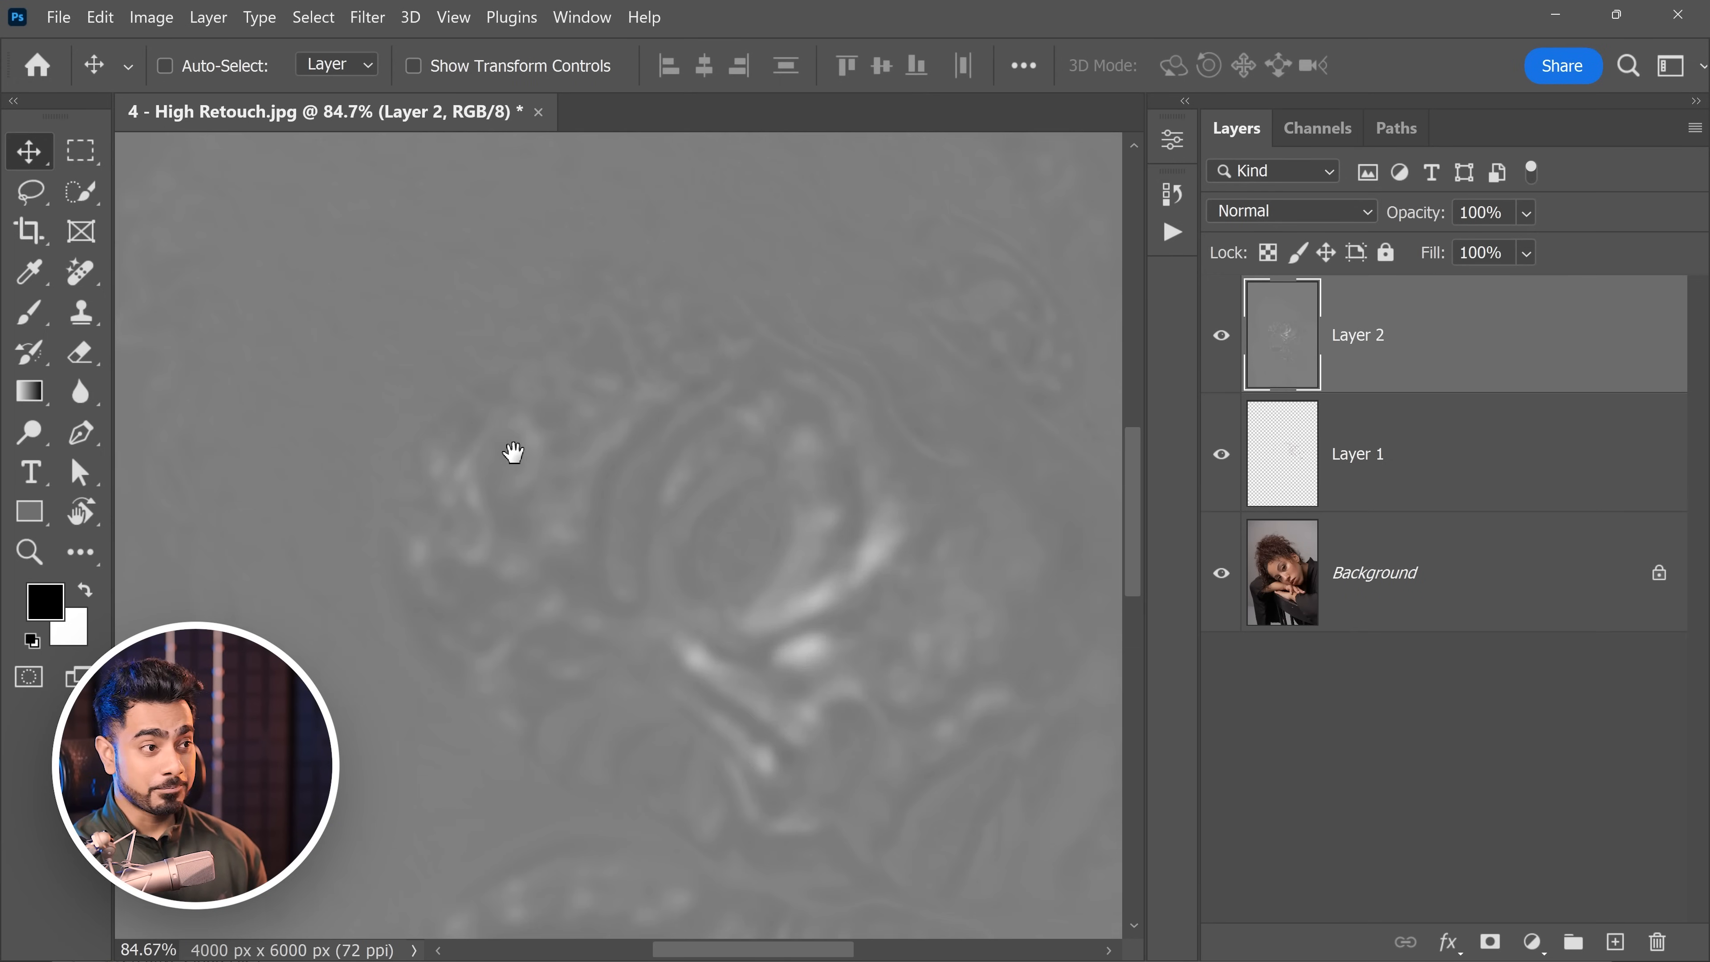
{"action": "left_click", "coordinate": [1282, 213]}
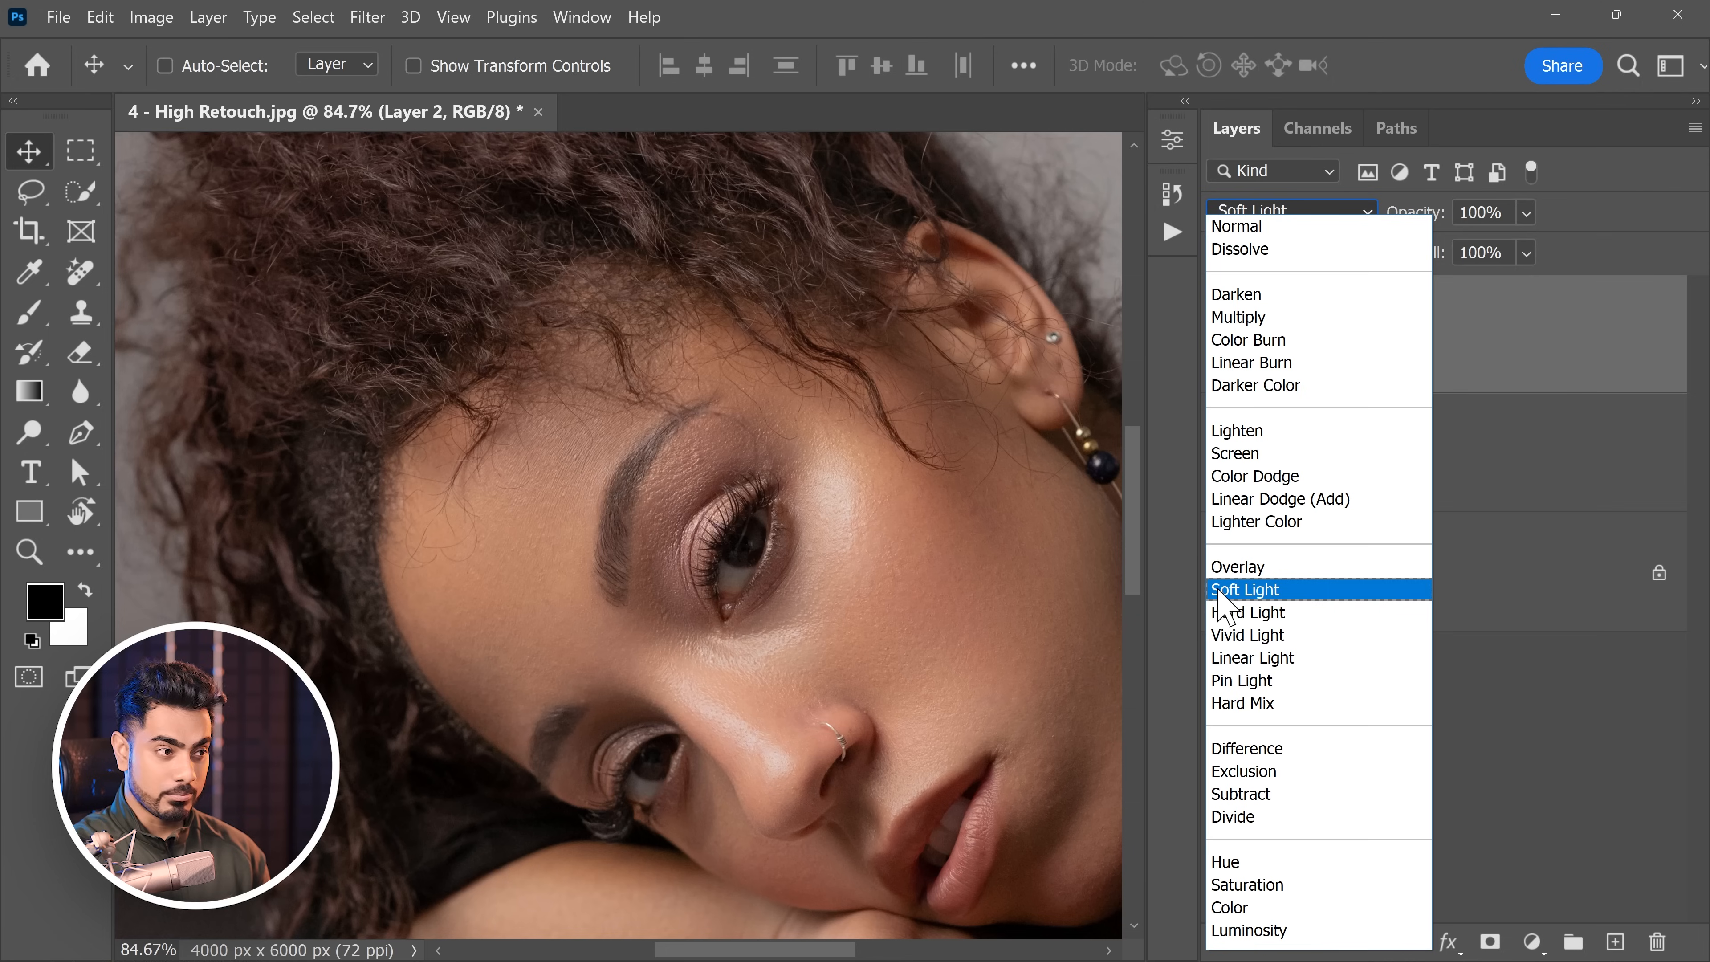
{"action": "left_click", "coordinate": [1244, 591]}
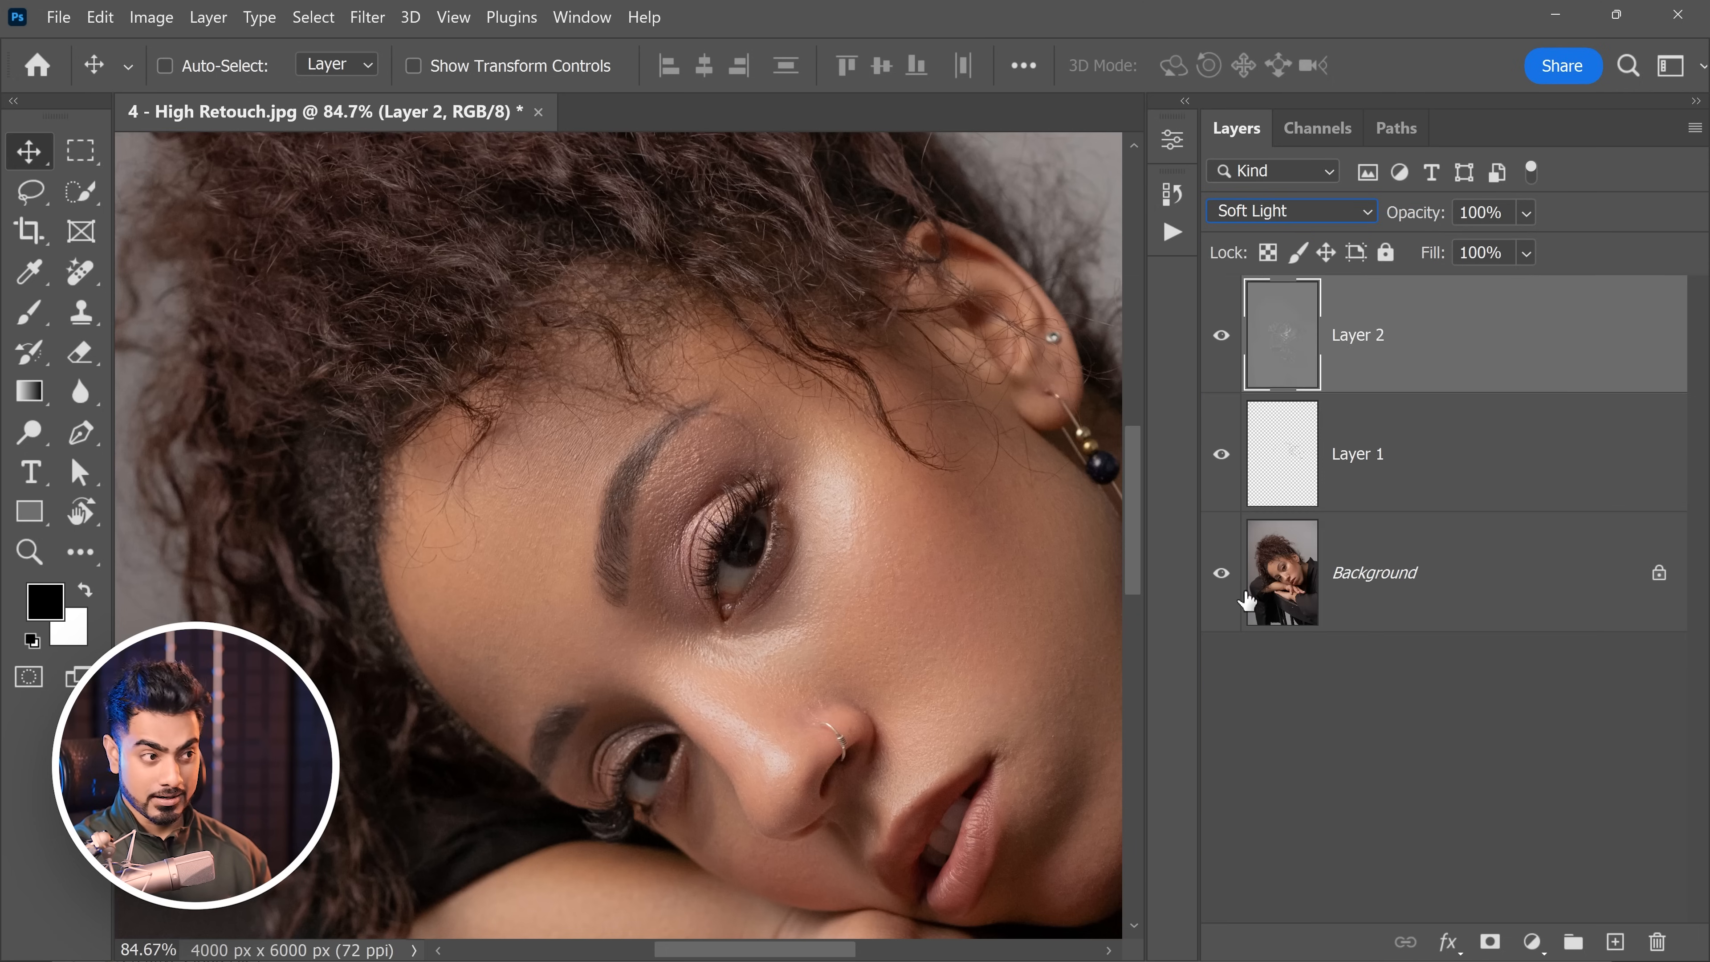
Step: Compare the portrait with and without Layer 2, and against the original by temporarily showing only the Background layer
{"action": "left_click_drag", "start_coordinate": [916, 537], "coordinate": [752, 520]}
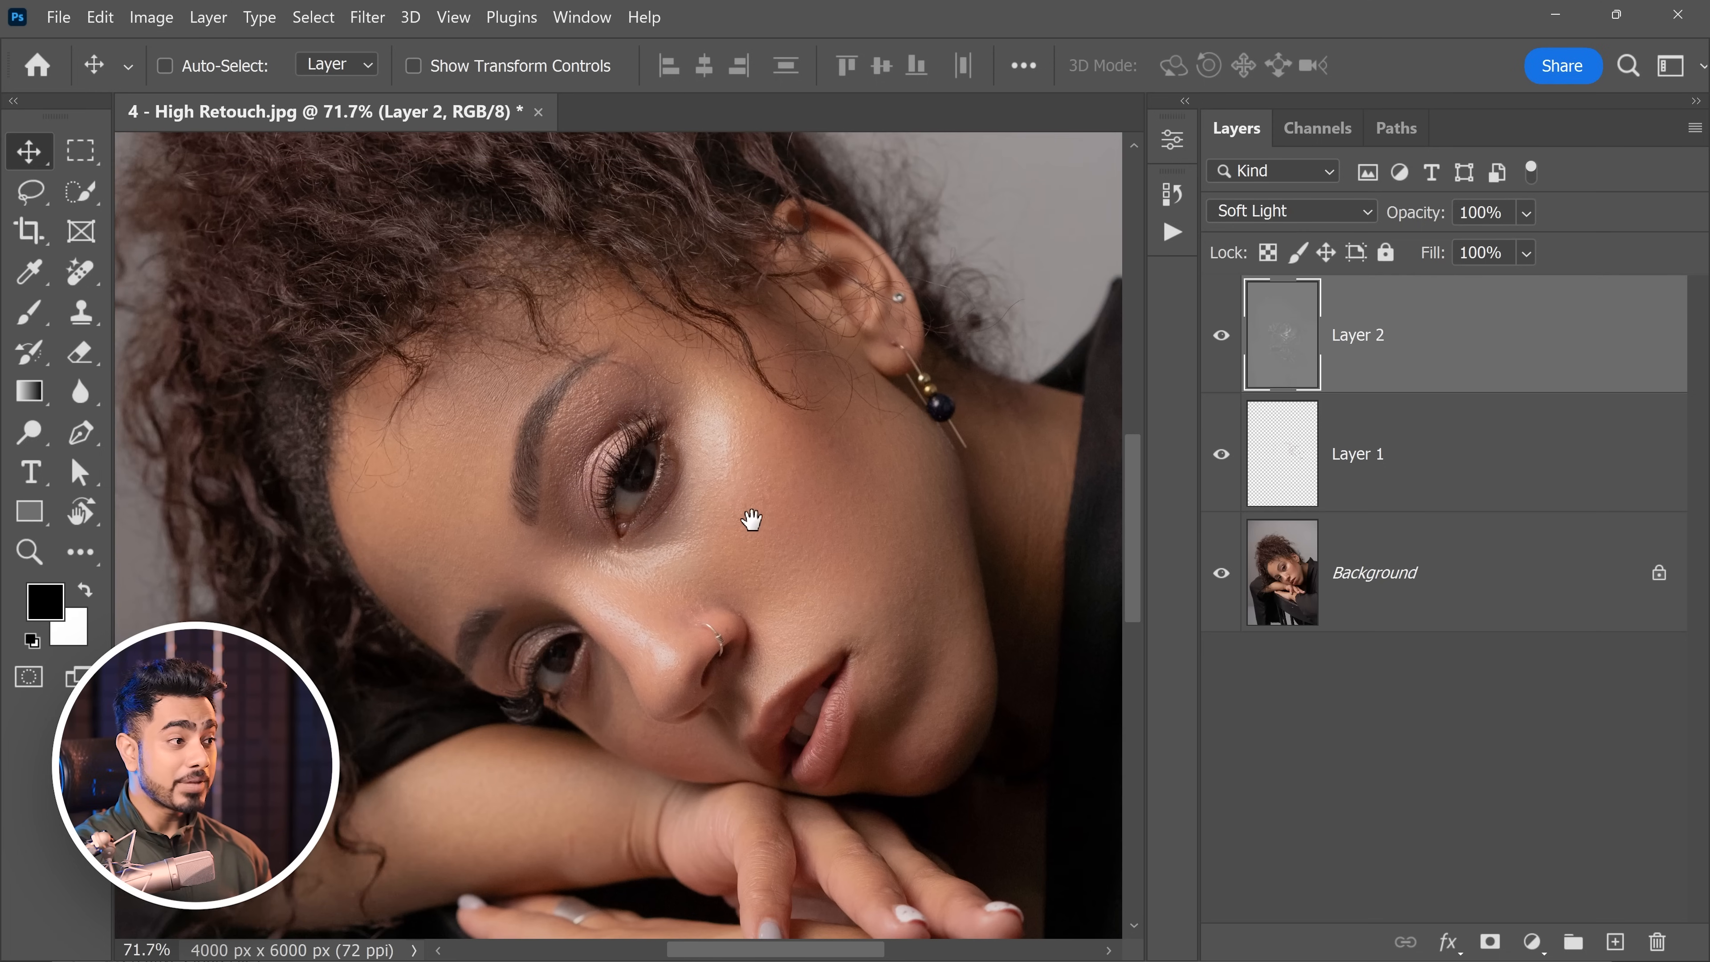
{"action": "left_click", "coordinate": [1220, 337]}
{"action": "left_click", "coordinate": [1220, 336]}
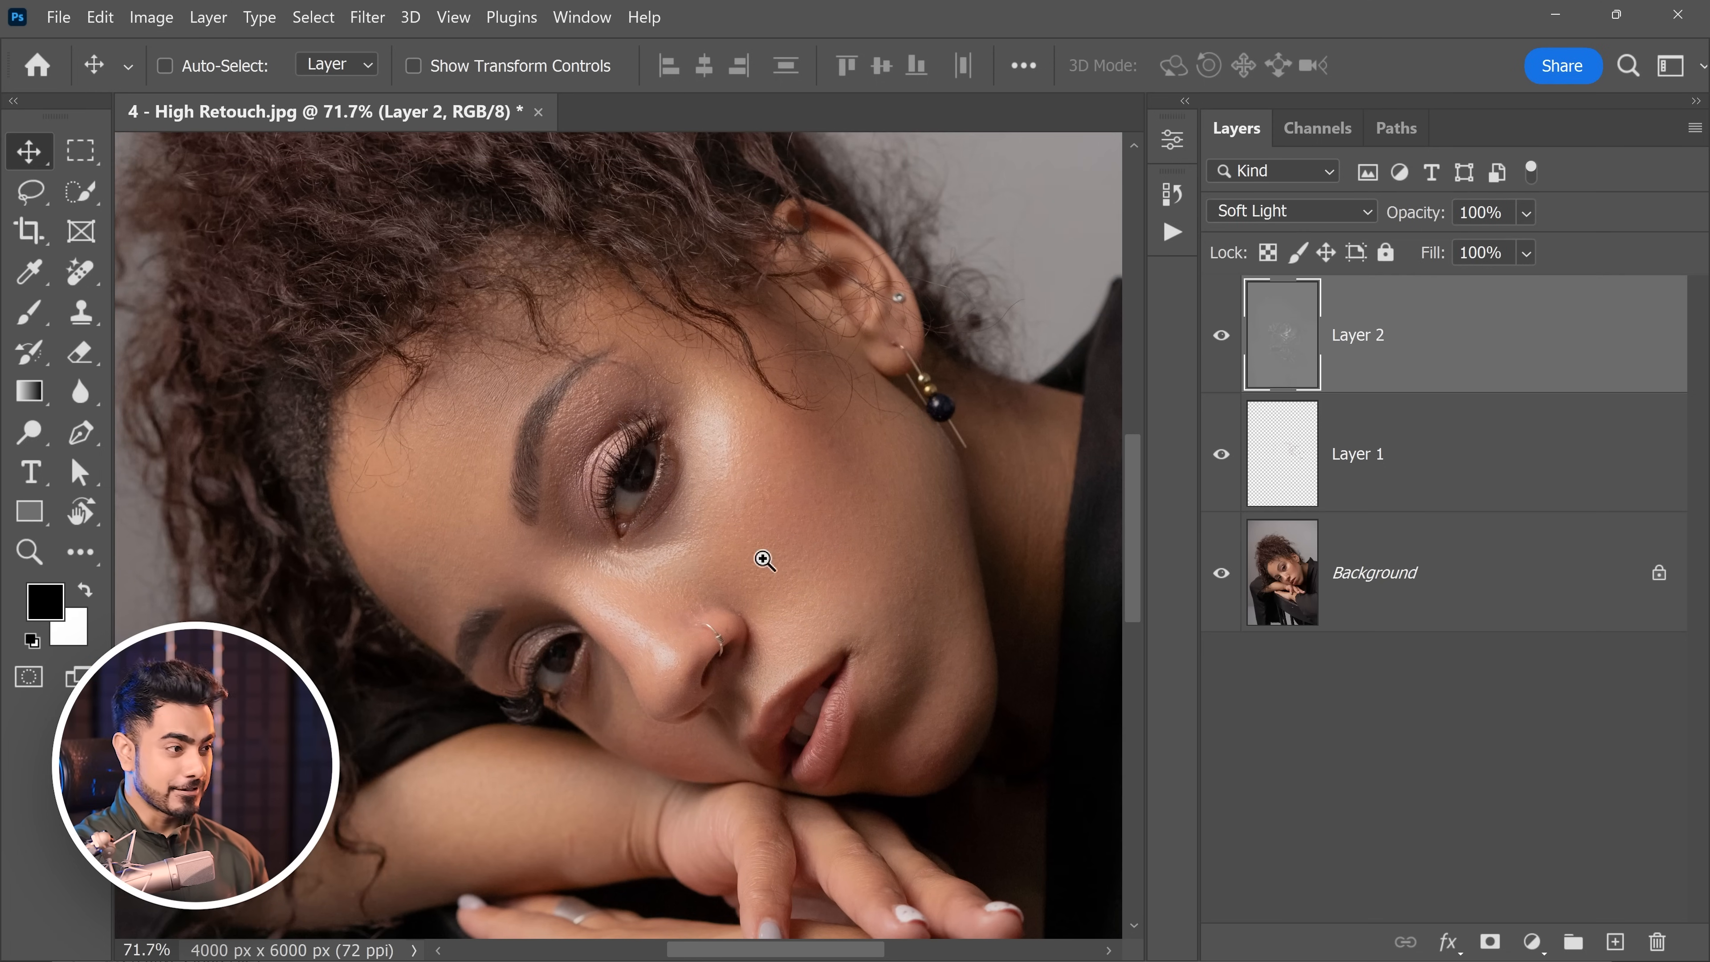
{"action": "scroll", "coordinate": [774, 569], "scroll_direction": "up", "scroll_amount": 2}
{"action": "left_click", "coordinate": [1221, 574], "text": "alt"}
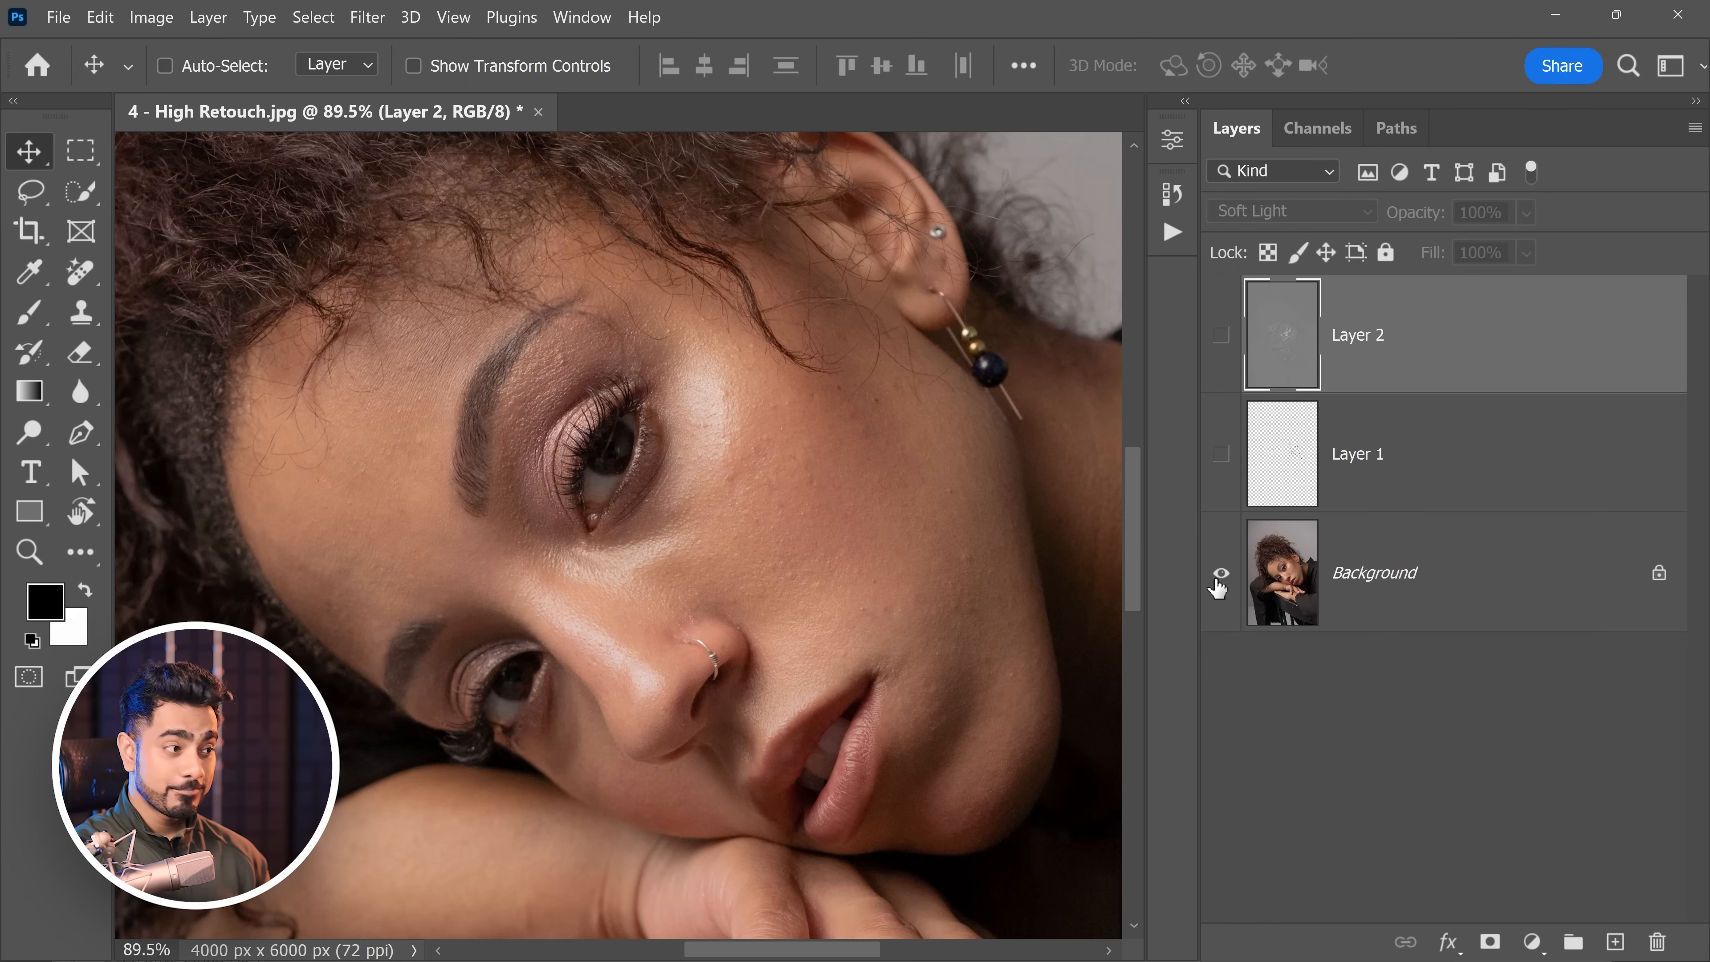
{"action": "left_click", "coordinate": [1220, 578], "text": "alt"}
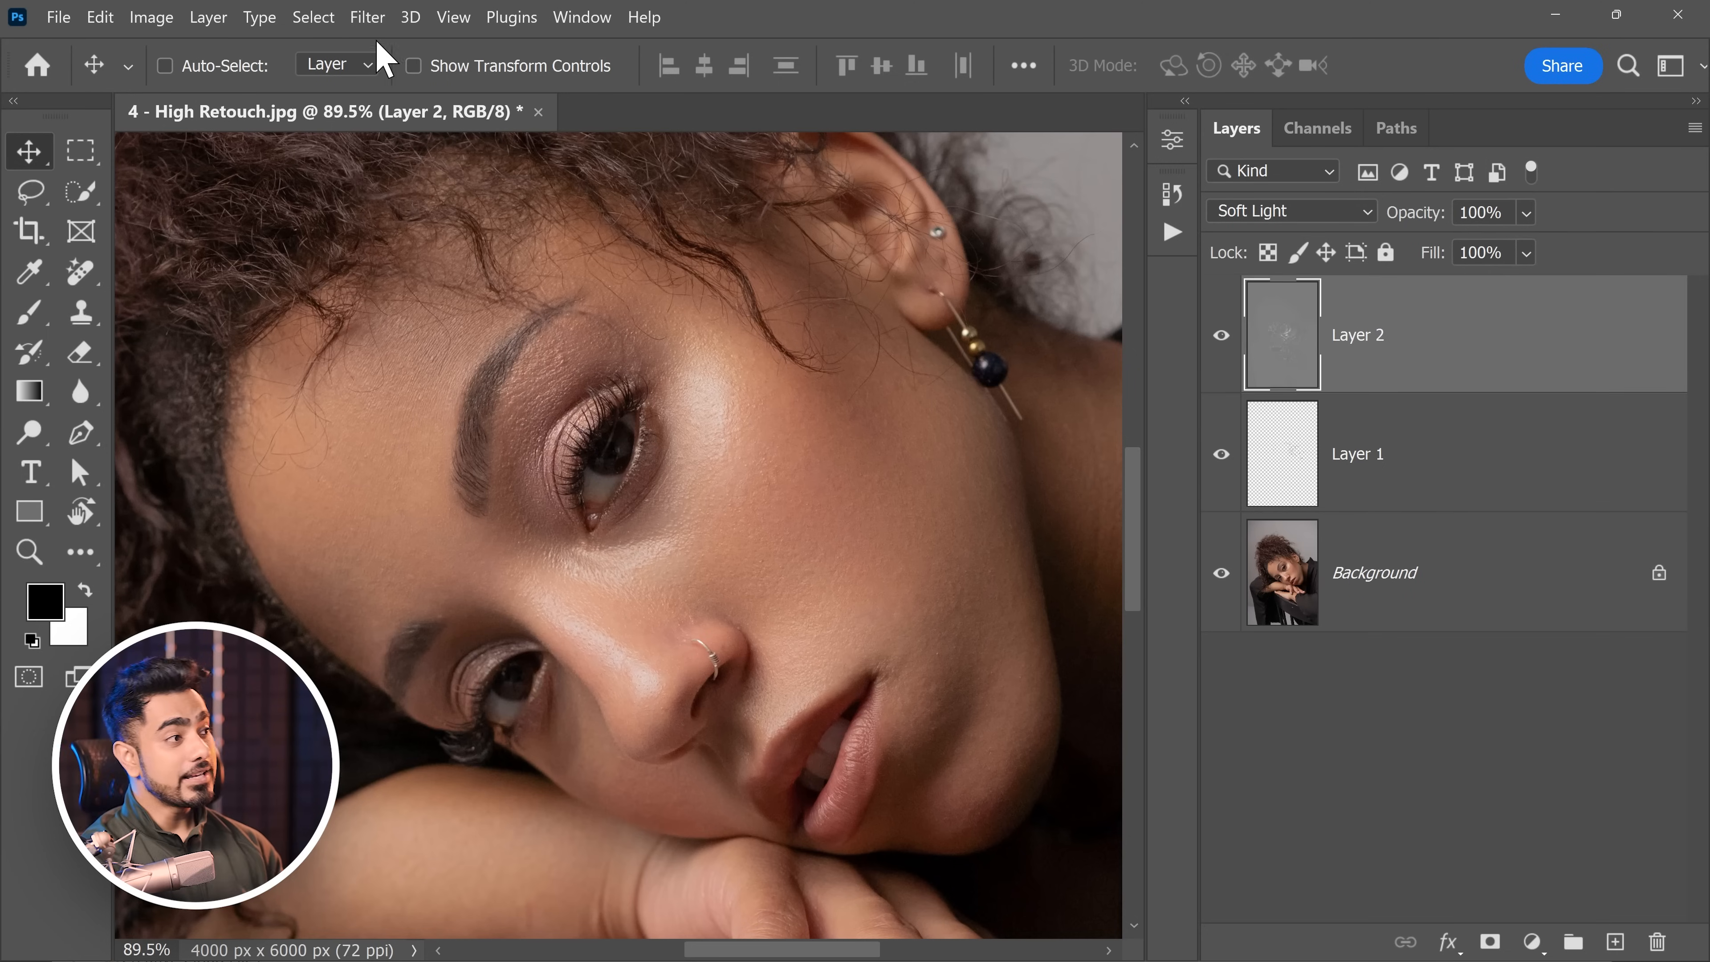
{"action": "left_click", "coordinate": [372, 18]}
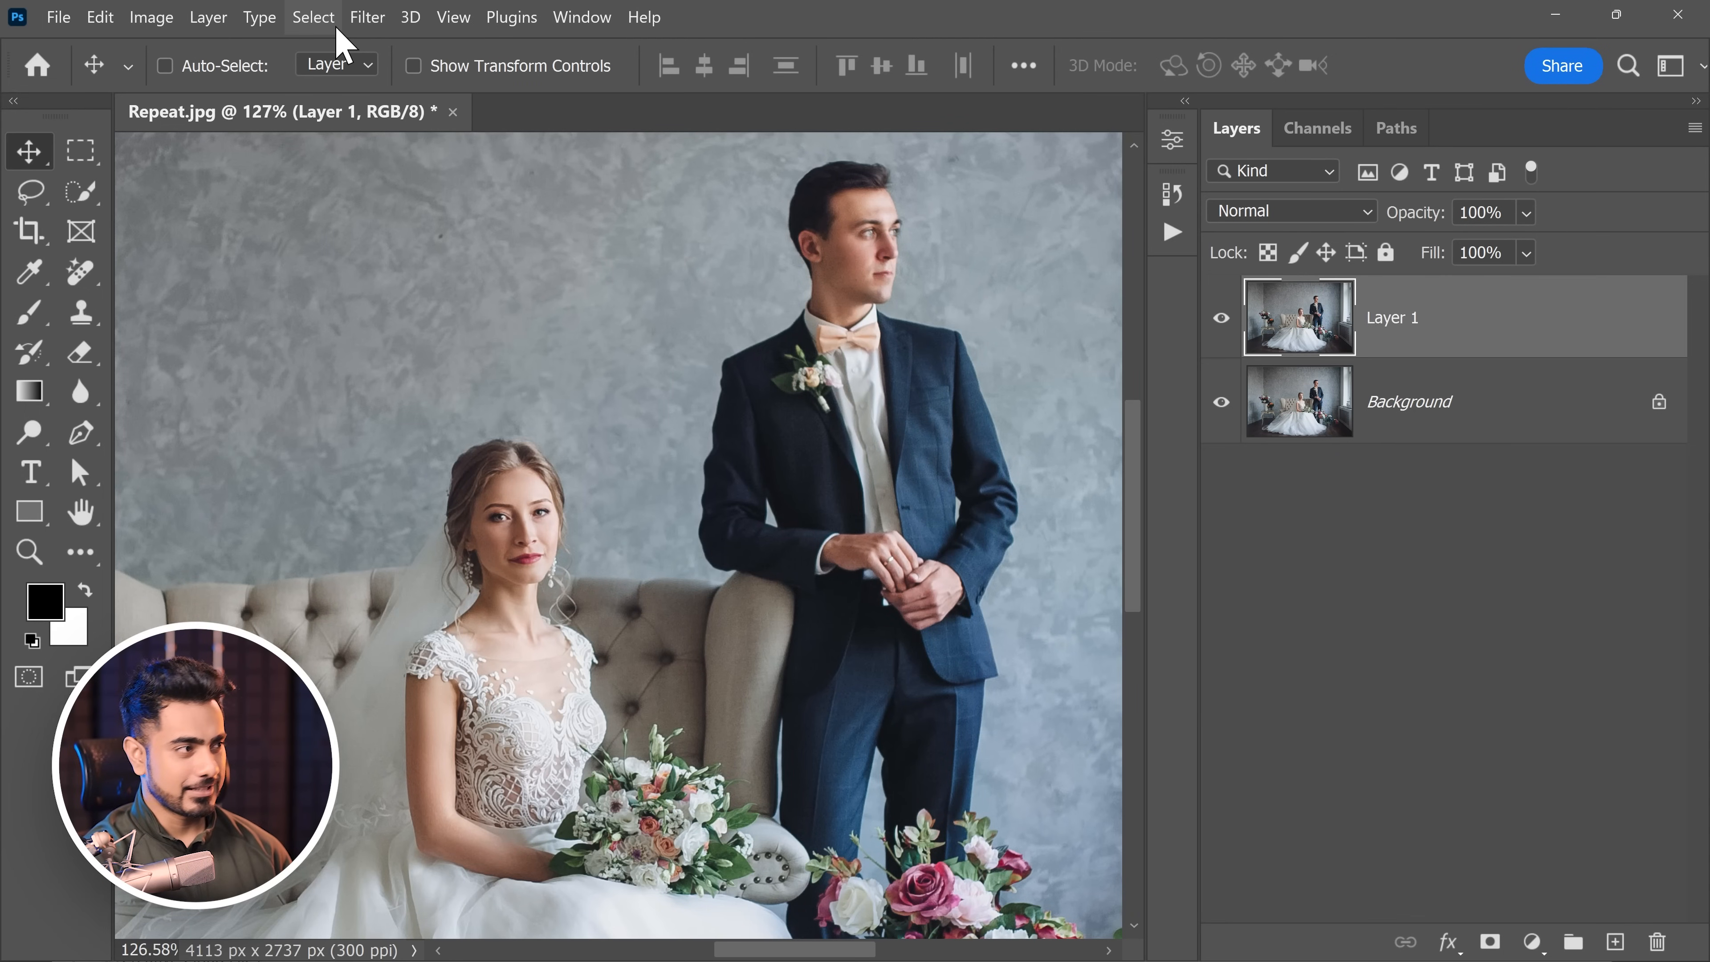
Step: Add 40% uniform, monochromatic noise to Layer 1 of the wedding photo and inspect the grain on the groom
{"action": "left_click", "coordinate": [367, 20]}
{"action": "mouse_move", "coordinate": [572, 401]}
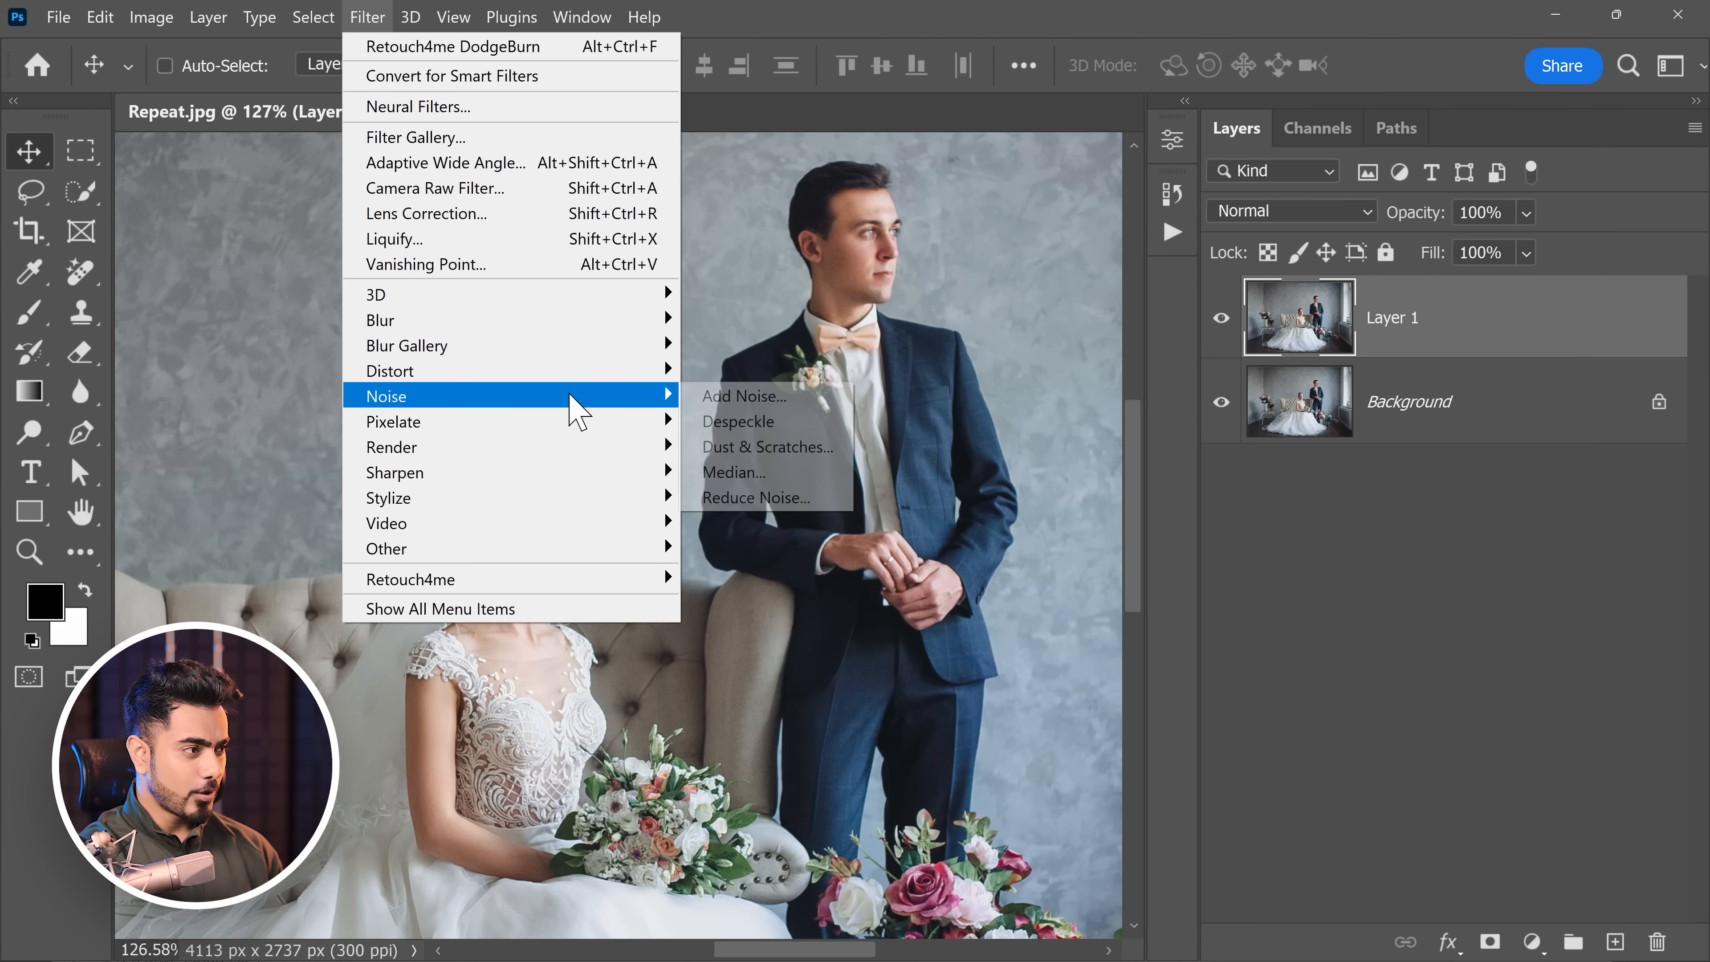
{"action": "left_click", "coordinate": [731, 397]}
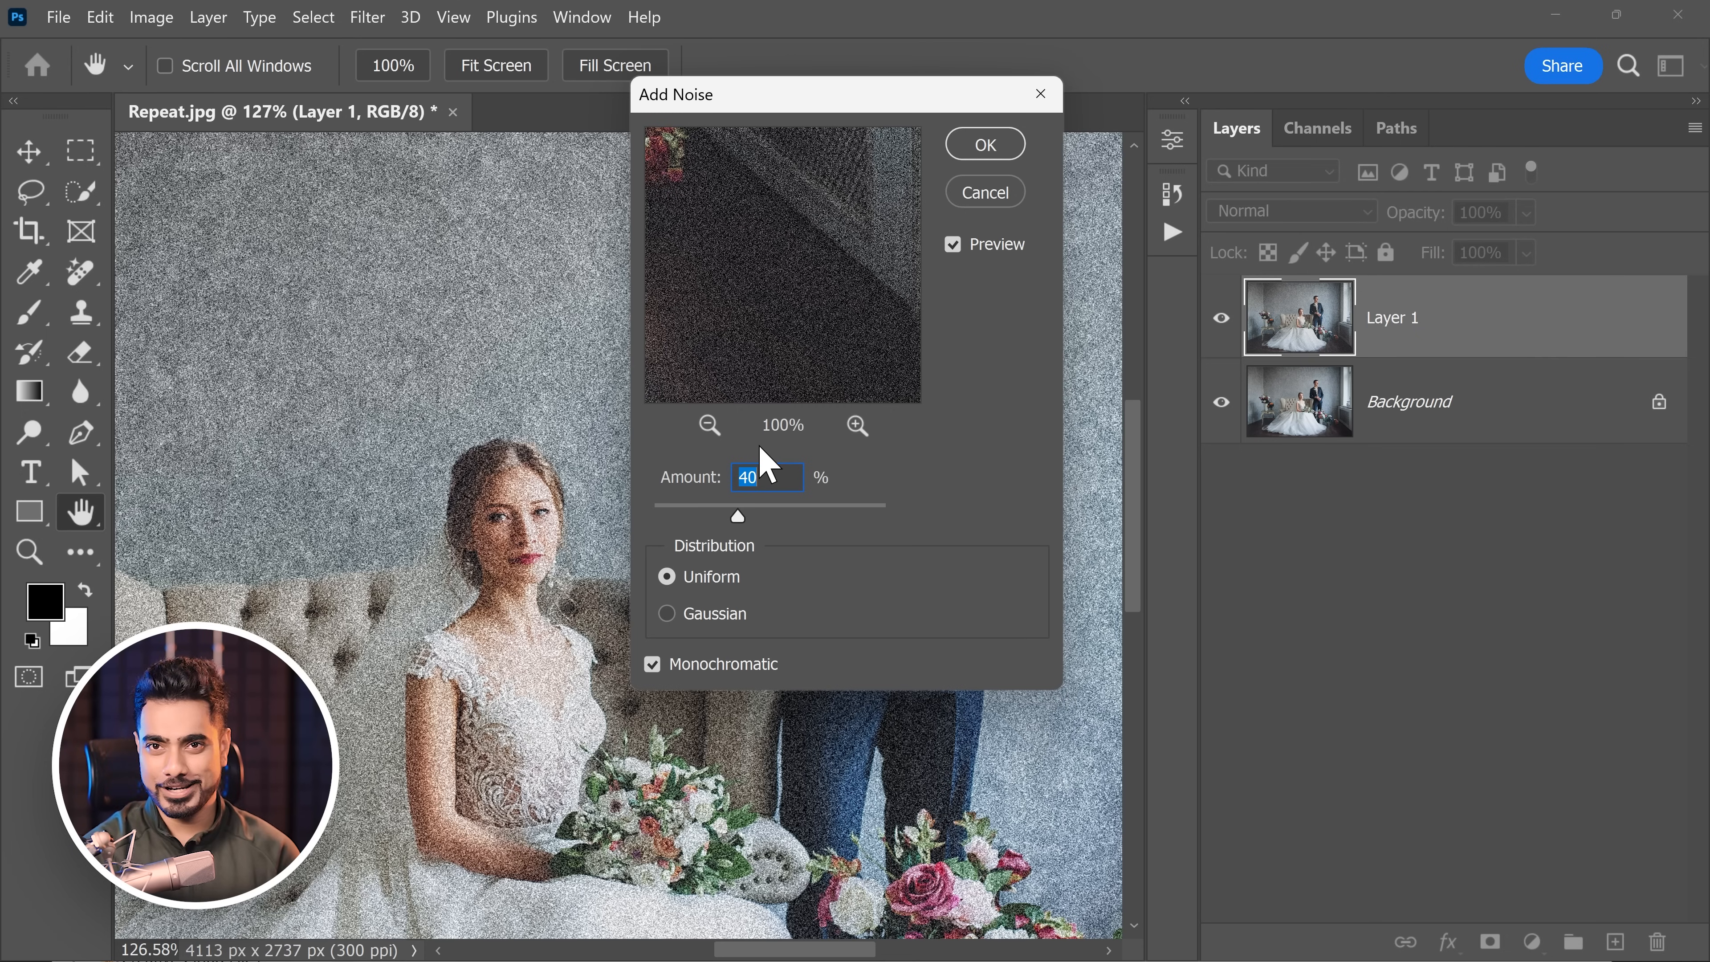
{"action": "left_click", "coordinate": [980, 152]}
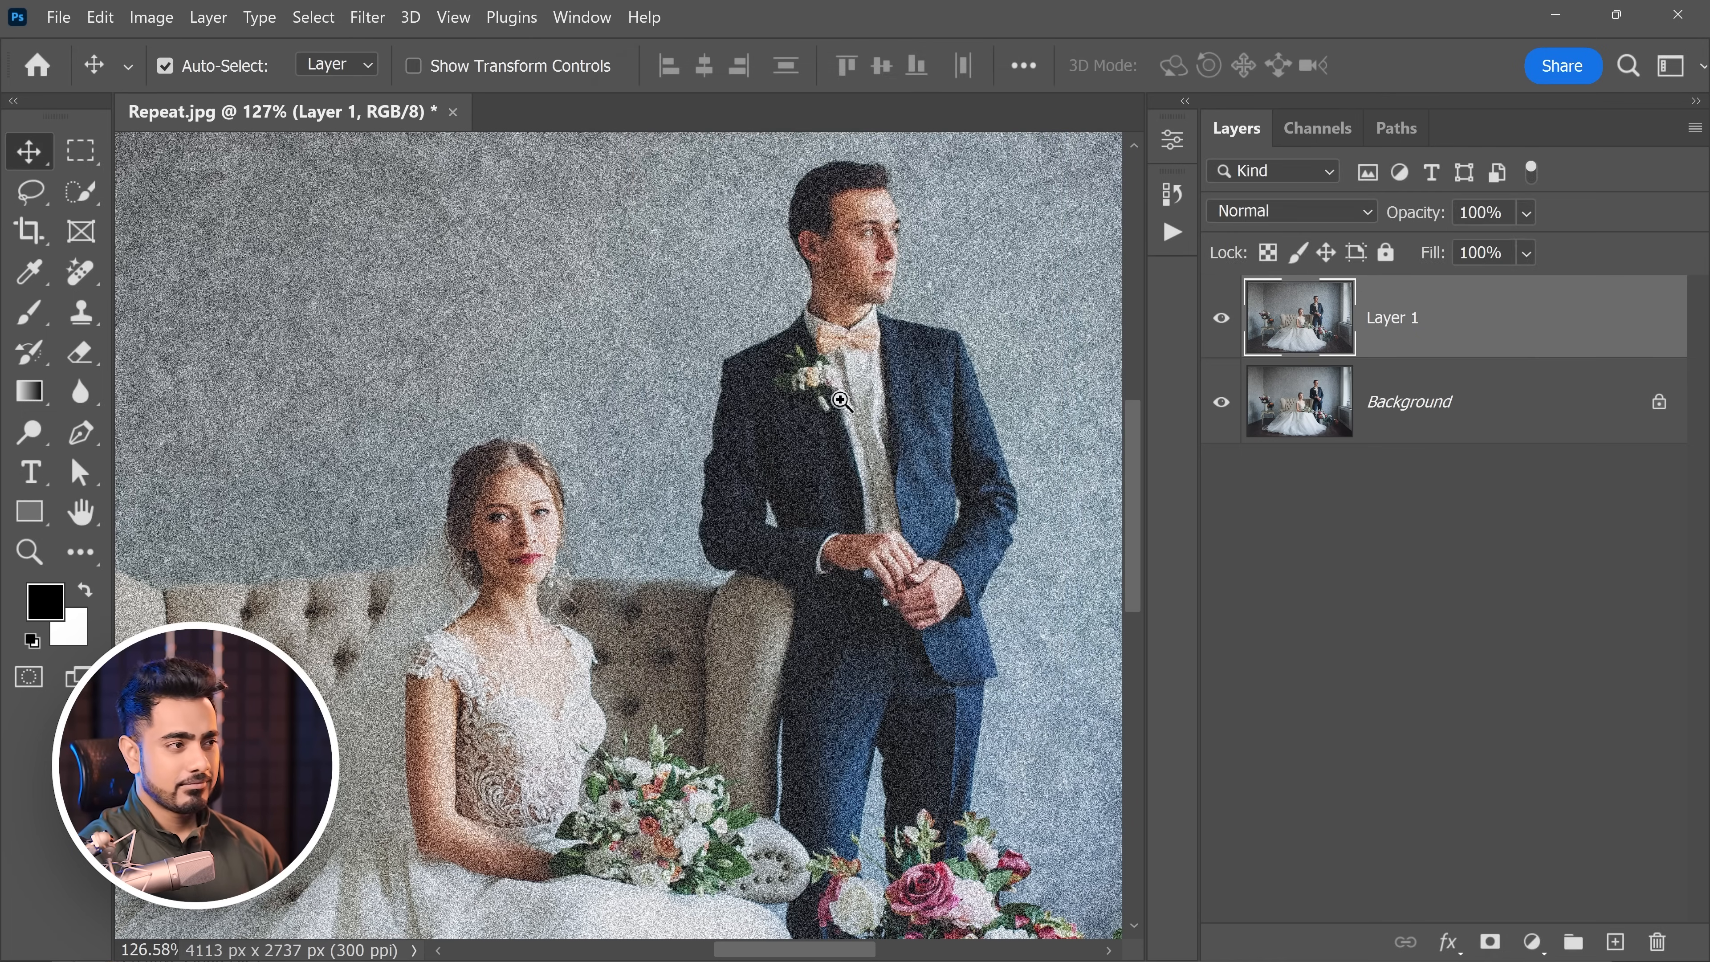
{"action": "left_click", "coordinate": [901, 363], "text": "ctrl"}
{"action": "left_click_drag", "start_coordinate": [914, 359], "coordinate": [761, 506]}
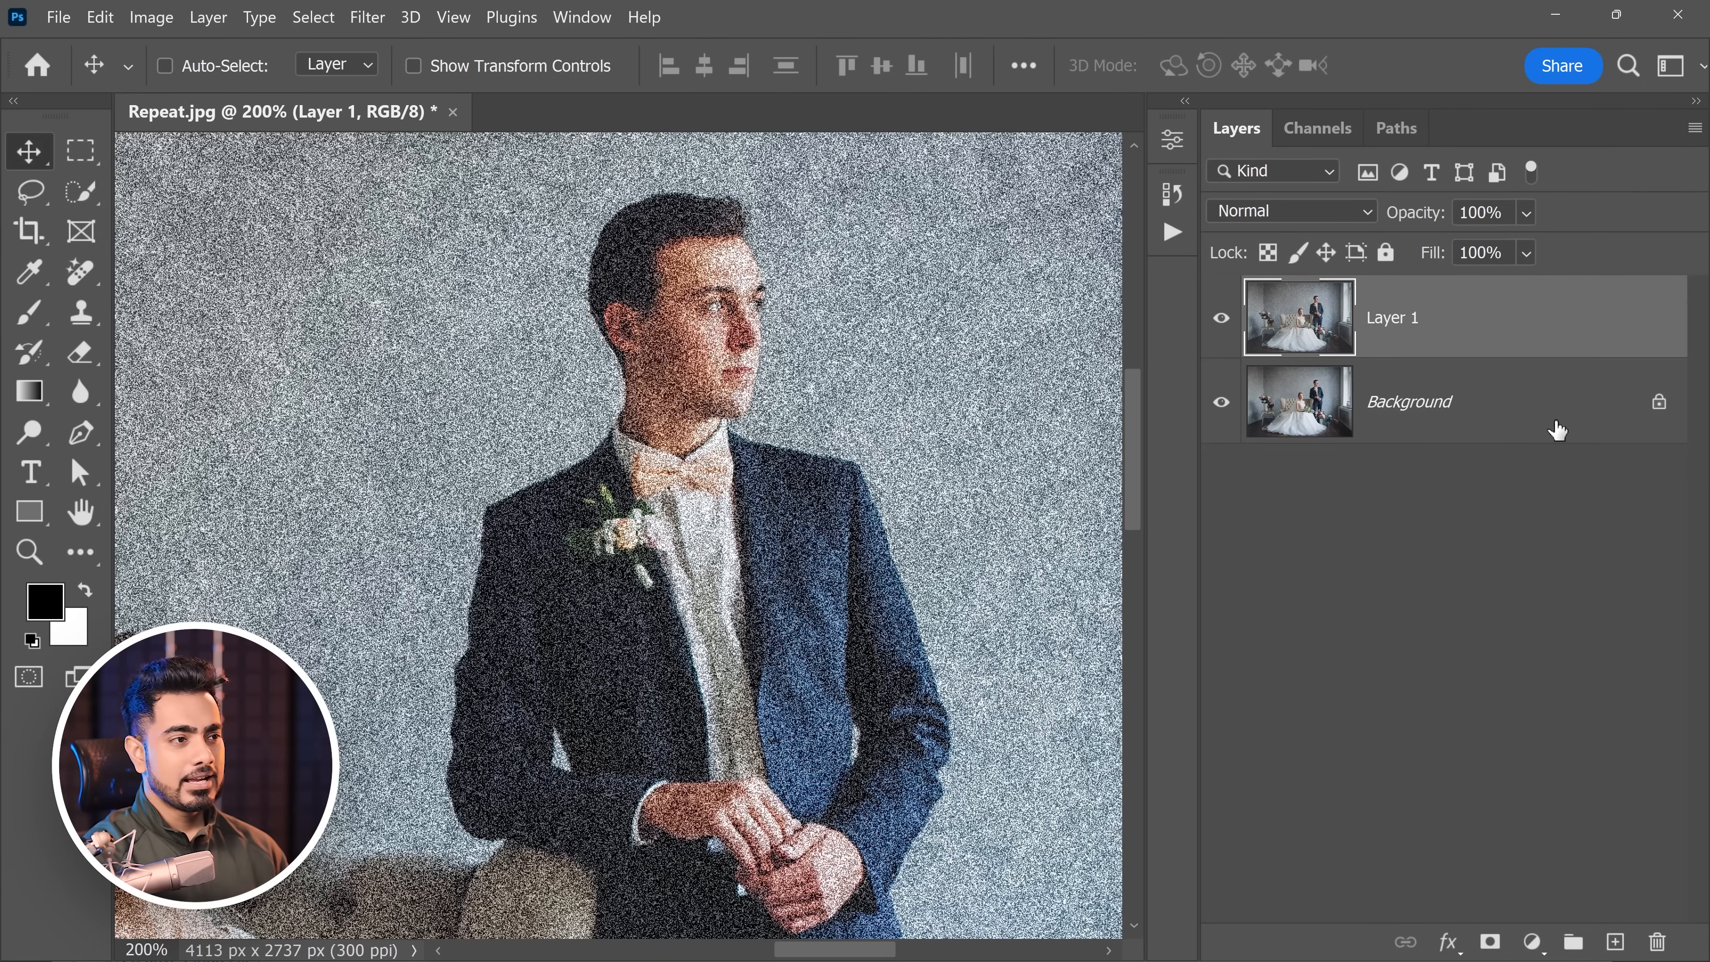
Step: Duplicate the Background layer, place the copy above Layer 1, and reapply the last Add Noise filter to it
{"action": "left_click_drag", "start_coordinate": [1501, 412], "coordinate": [1616, 942]}
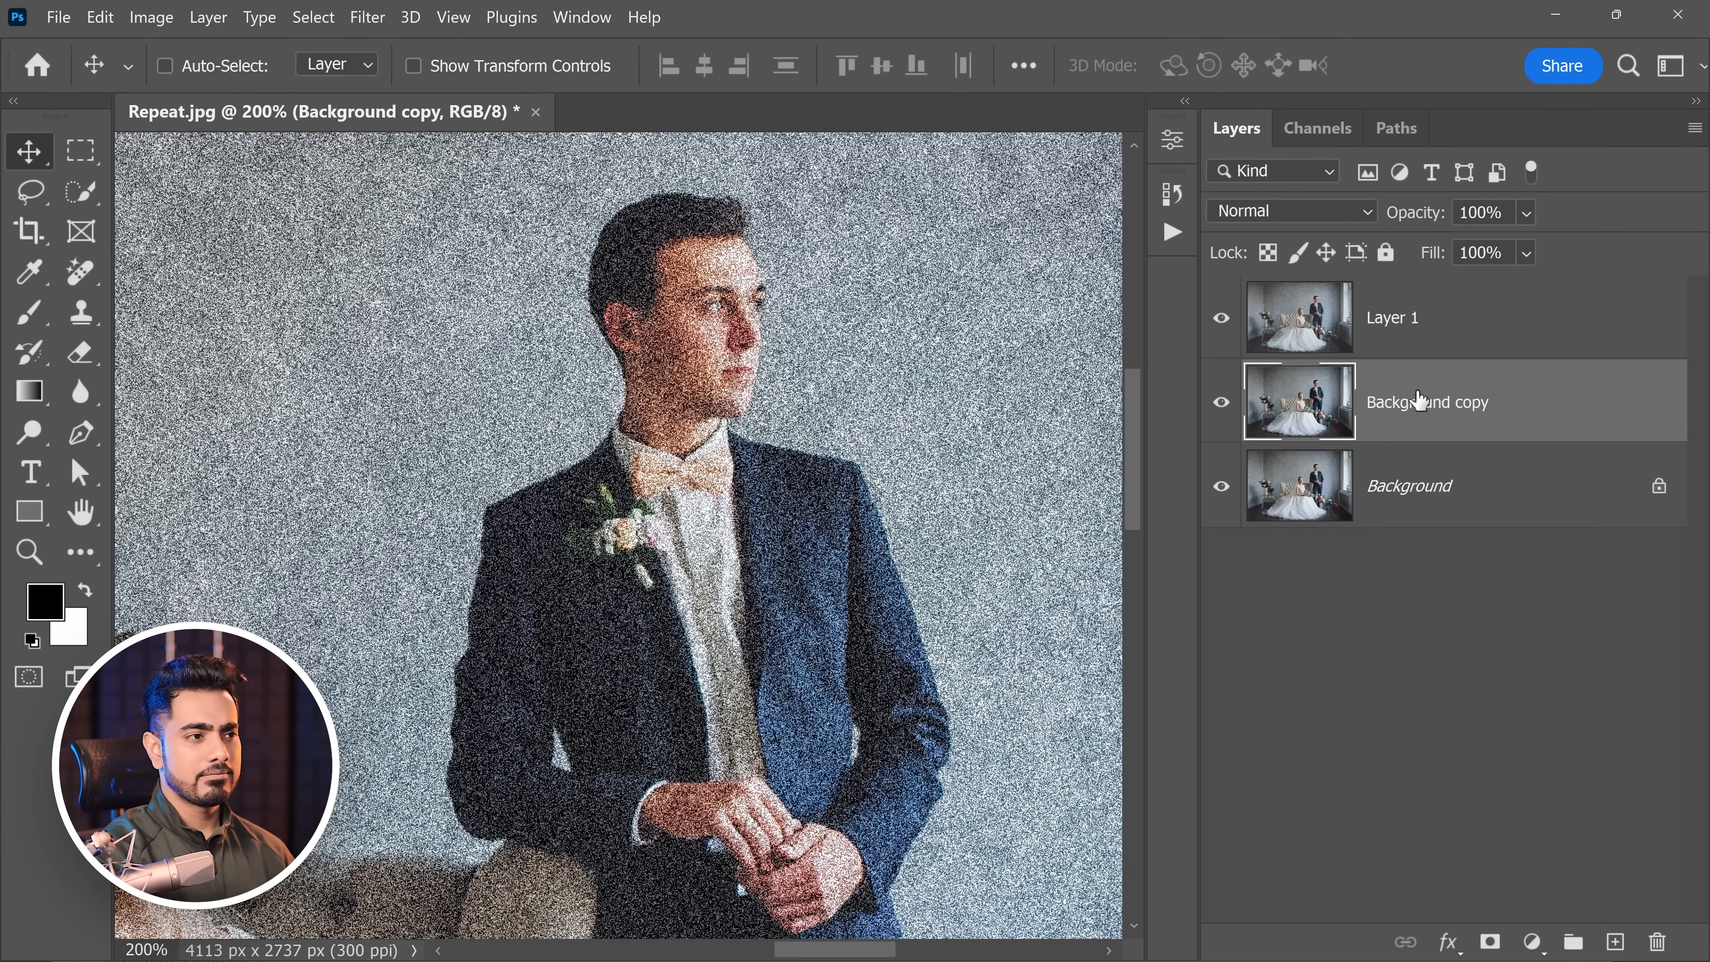
{"action": "left_click_drag", "start_coordinate": [1419, 400], "coordinate": [1254, 303]}
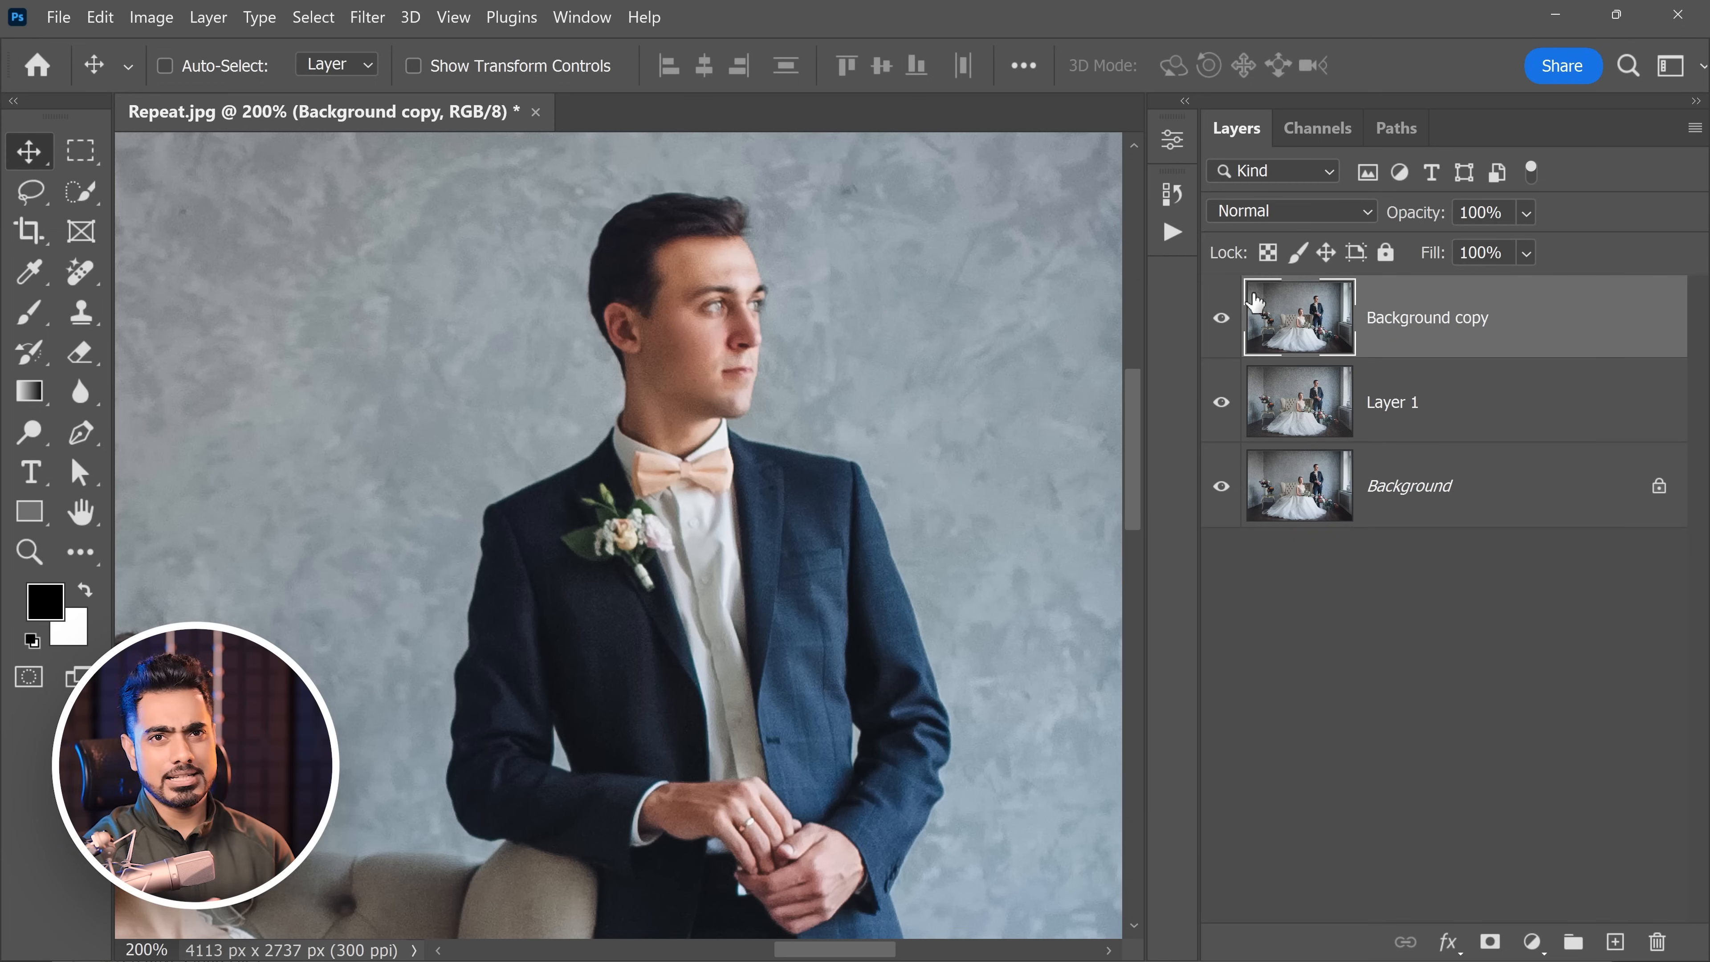
{"action": "left_click", "coordinate": [367, 17]}
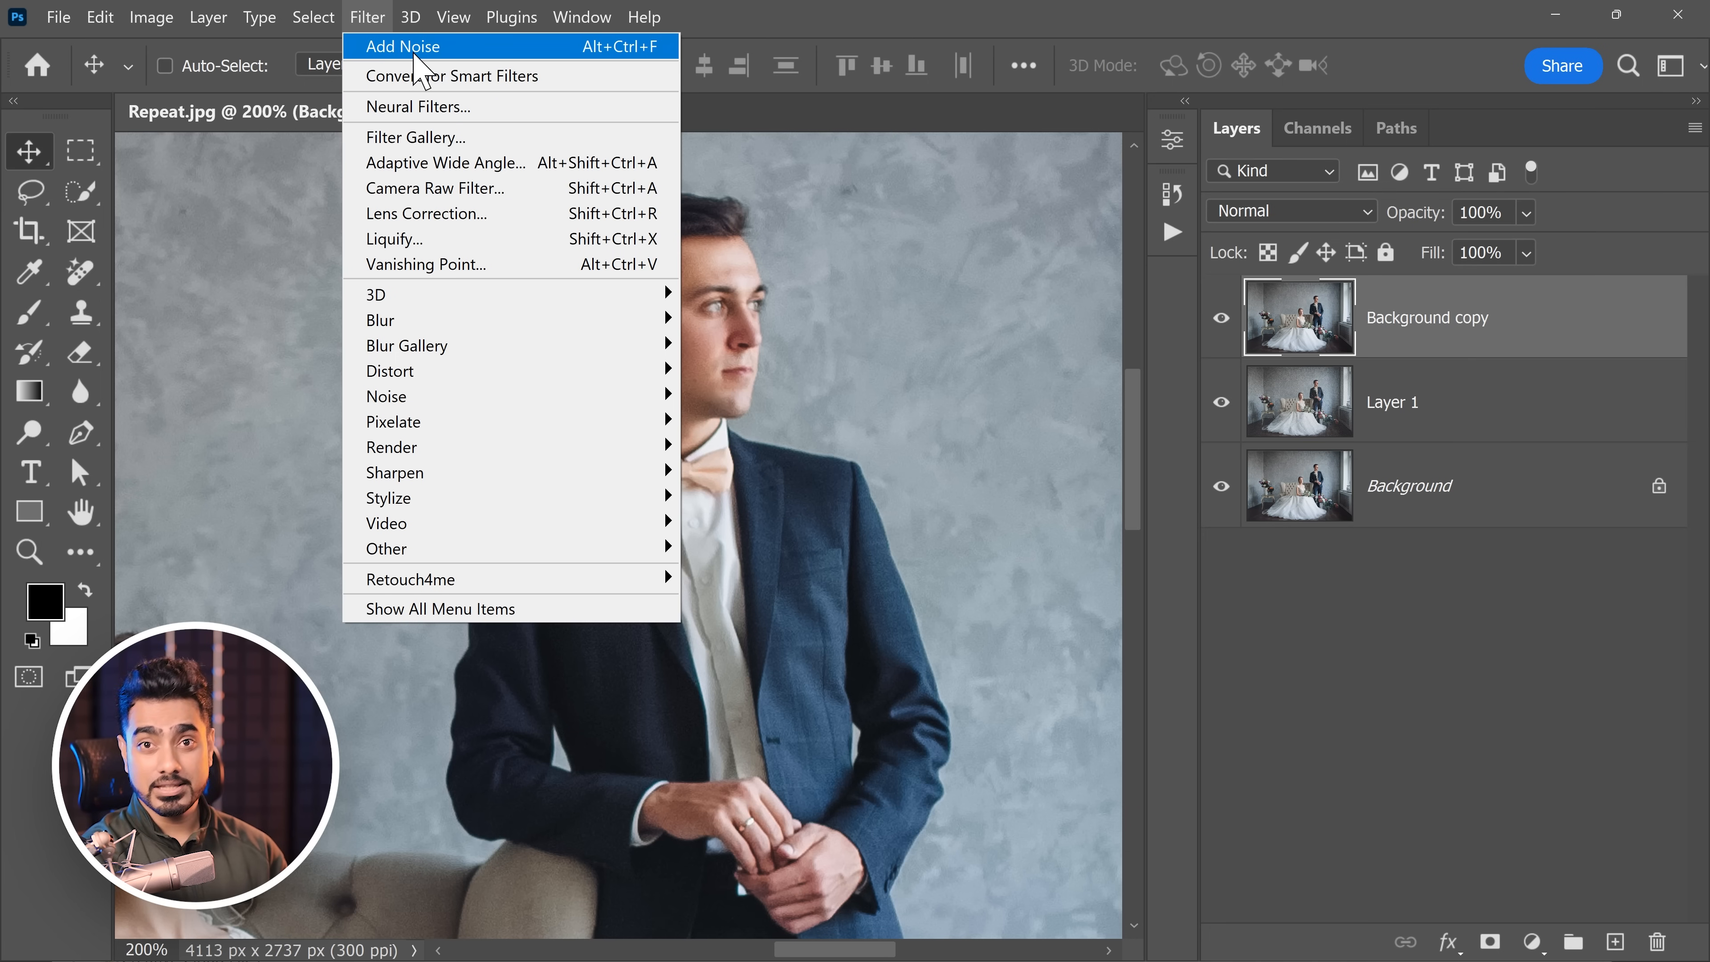
{"action": "left_click", "coordinate": [412, 45]}
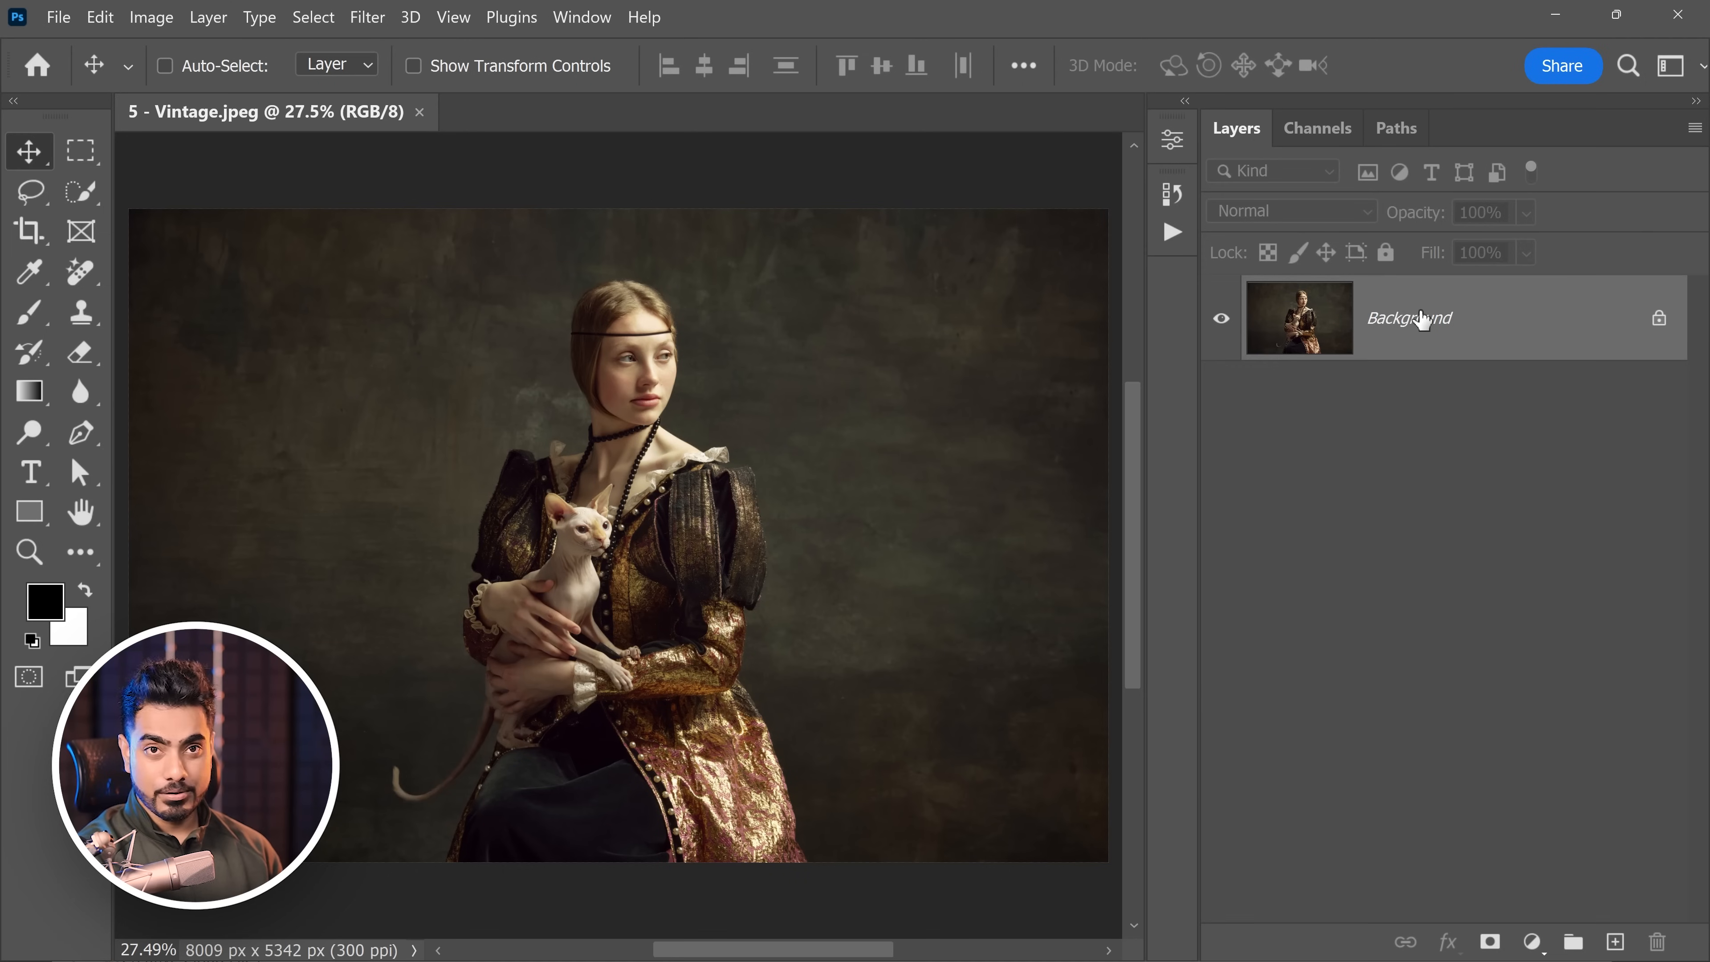
Step: Duplicate the Background layer of the vintage portrait and apply a Gaussian Blur with an 80-pixel radius to the copy
{"action": "key", "text": "ctrl+j"}
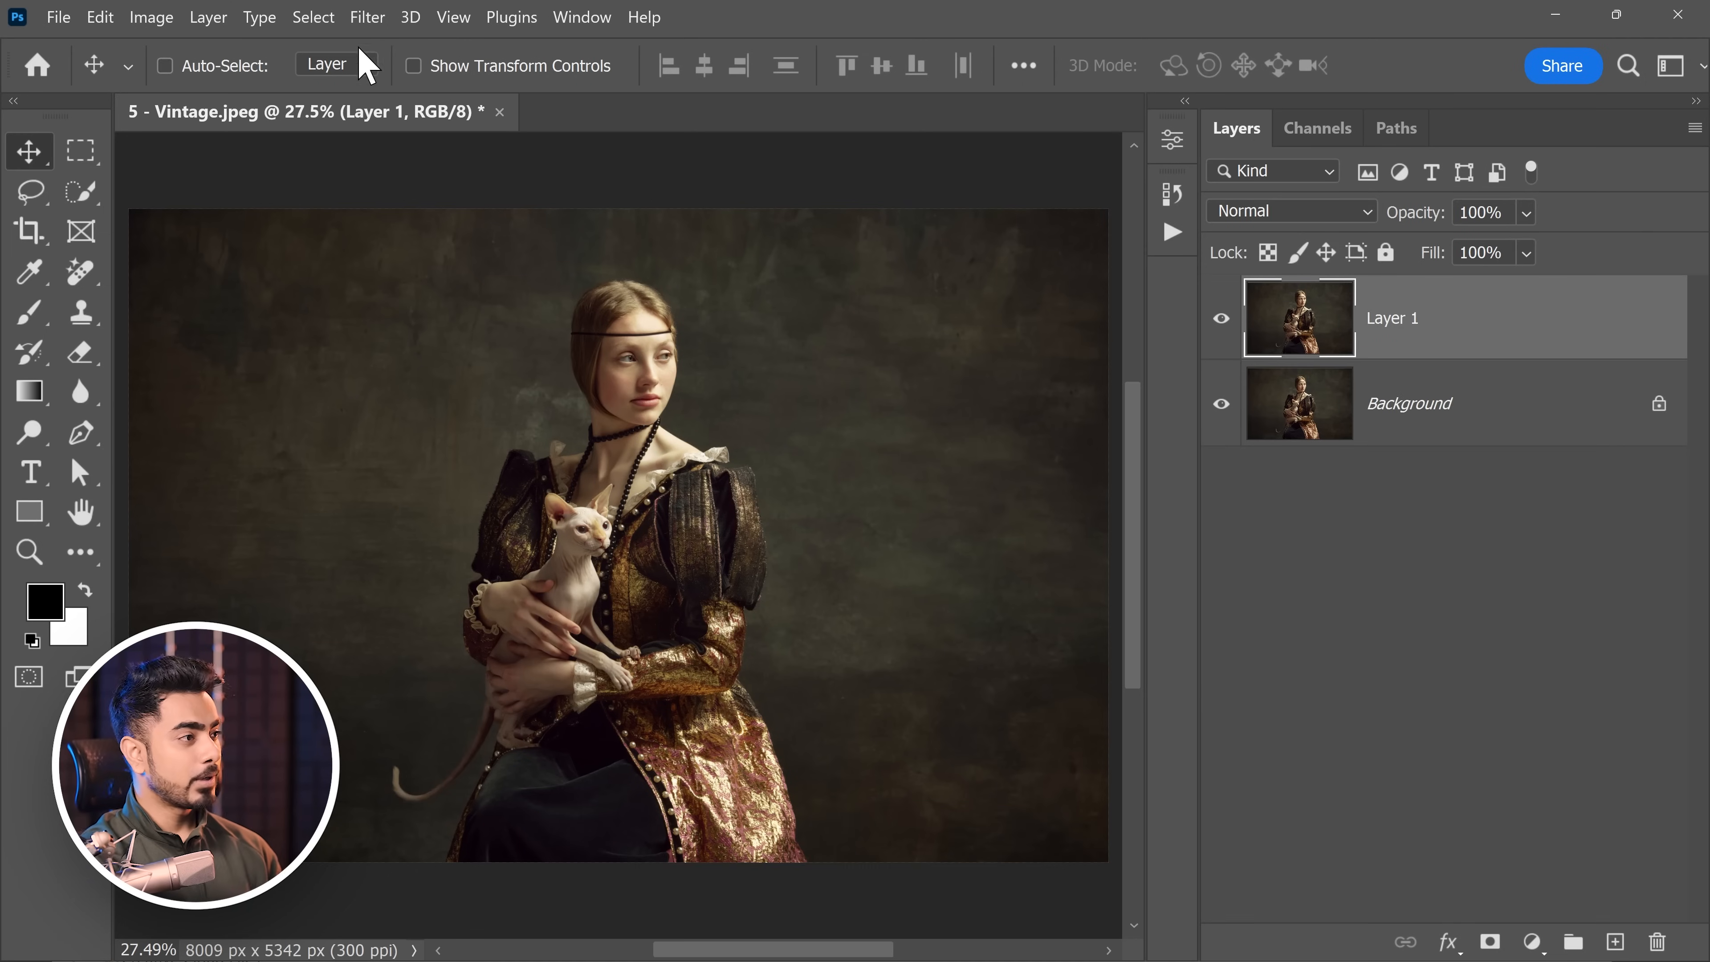
{"action": "left_click", "coordinate": [367, 19]}
{"action": "mouse_move", "coordinate": [554, 323]}
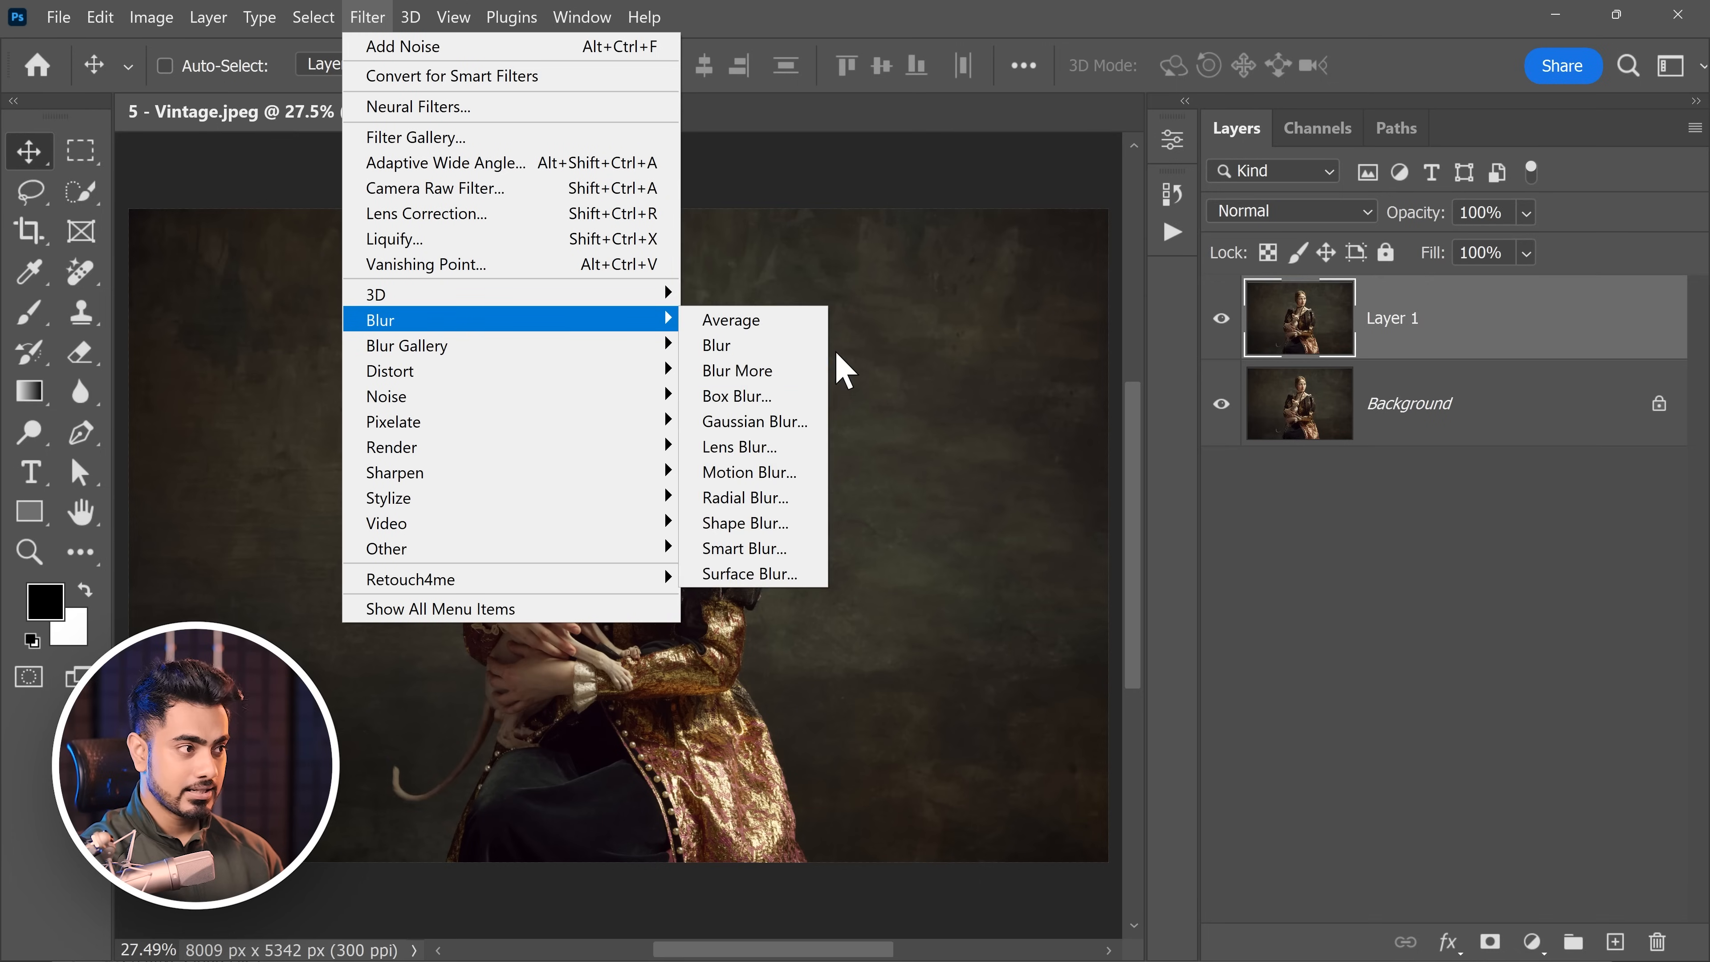
{"action": "left_click", "coordinate": [797, 438]}
{"action": "left_click_drag", "start_coordinate": [1046, 690], "coordinate": [1068, 690]}
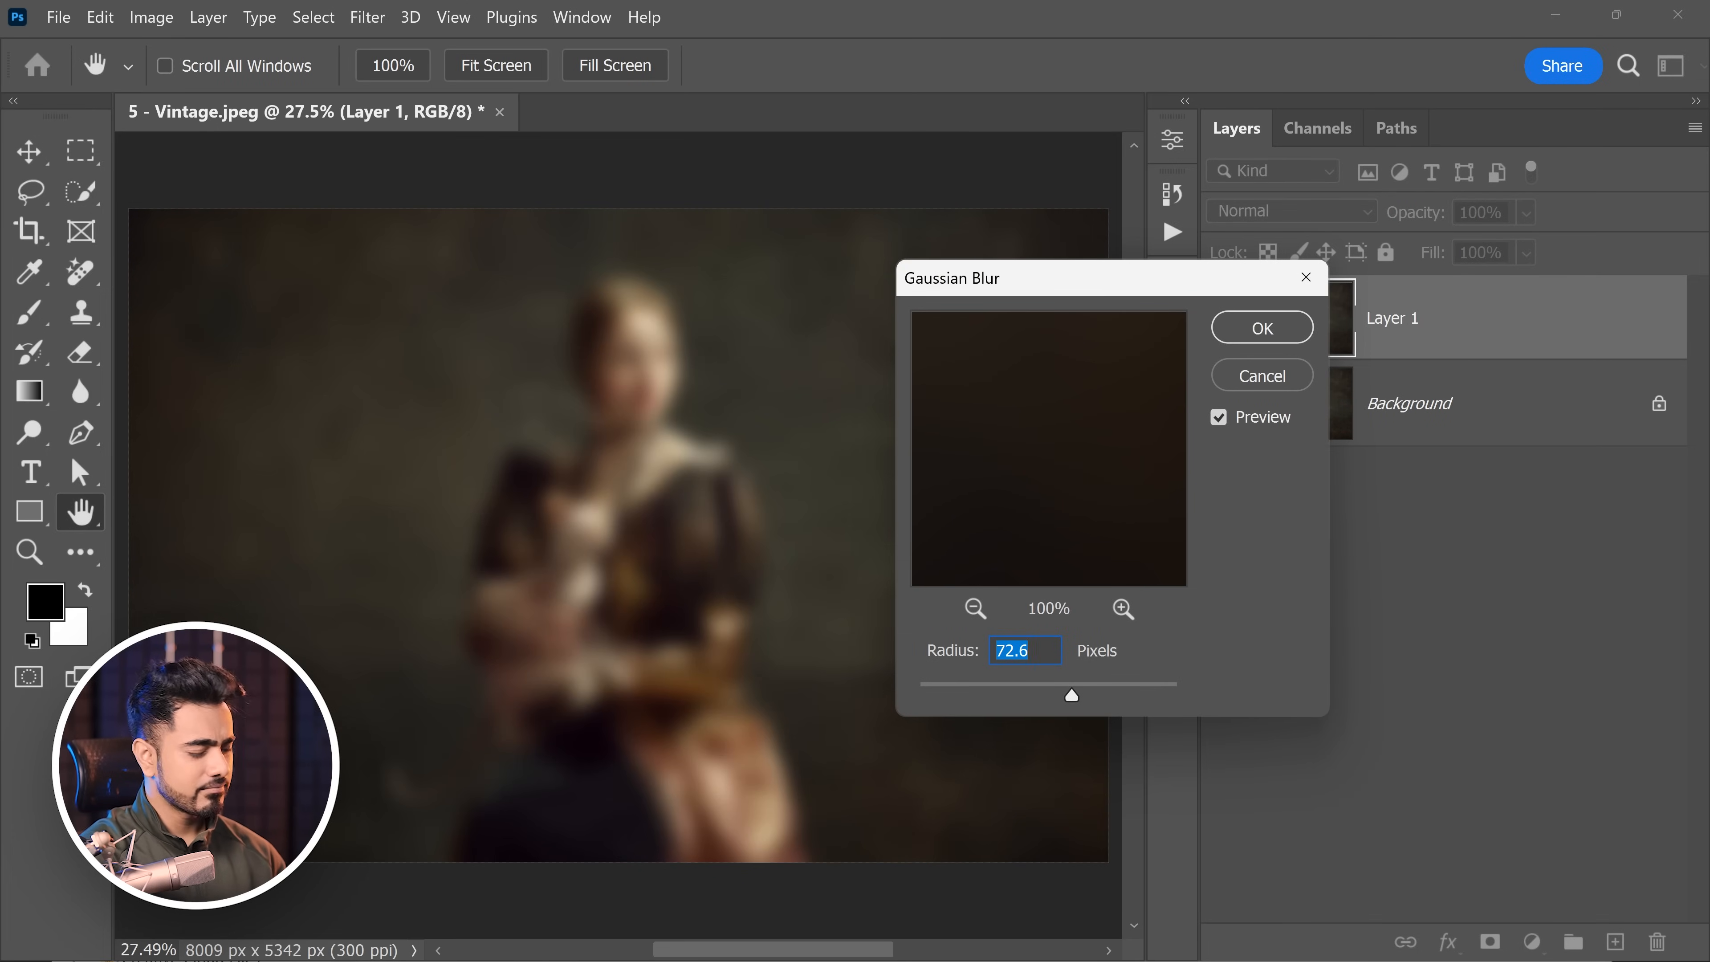
{"action": "left_click", "coordinate": [1262, 328]}
{"action": "key", "text": "v"}
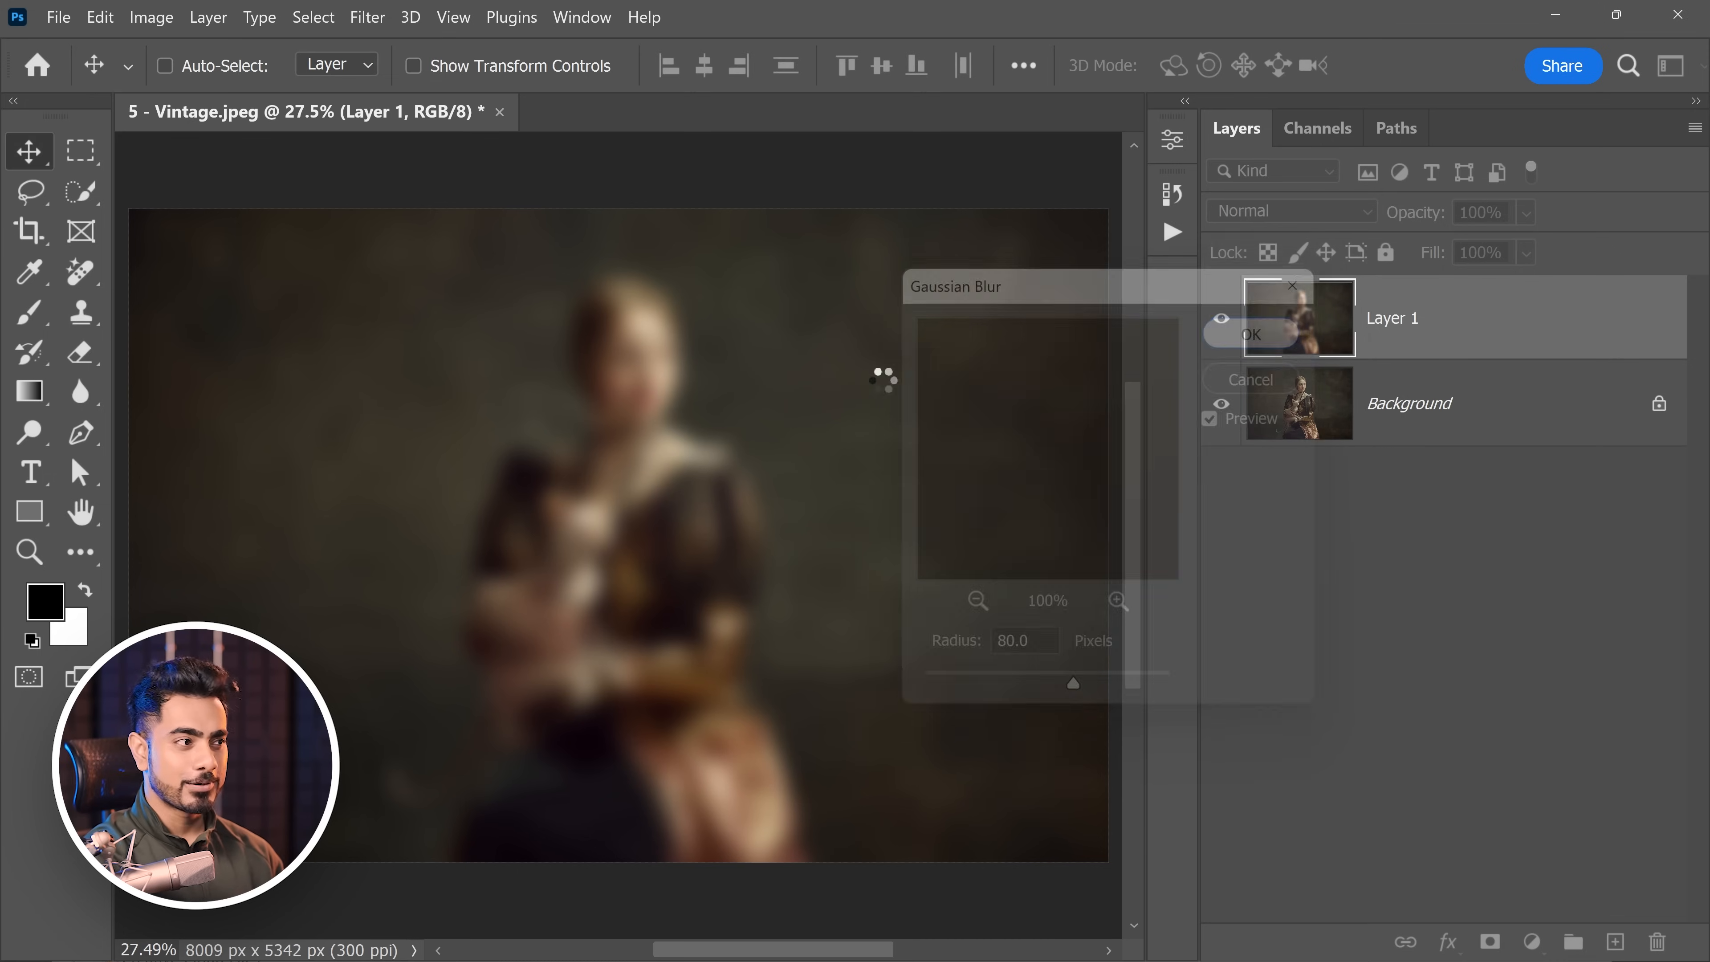
Step: Add 24% uniform, monochromatic noise to the blurred Layer 1
{"action": "scroll", "coordinate": [656, 351], "scroll_direction": "up", "scroll_amount": 5}
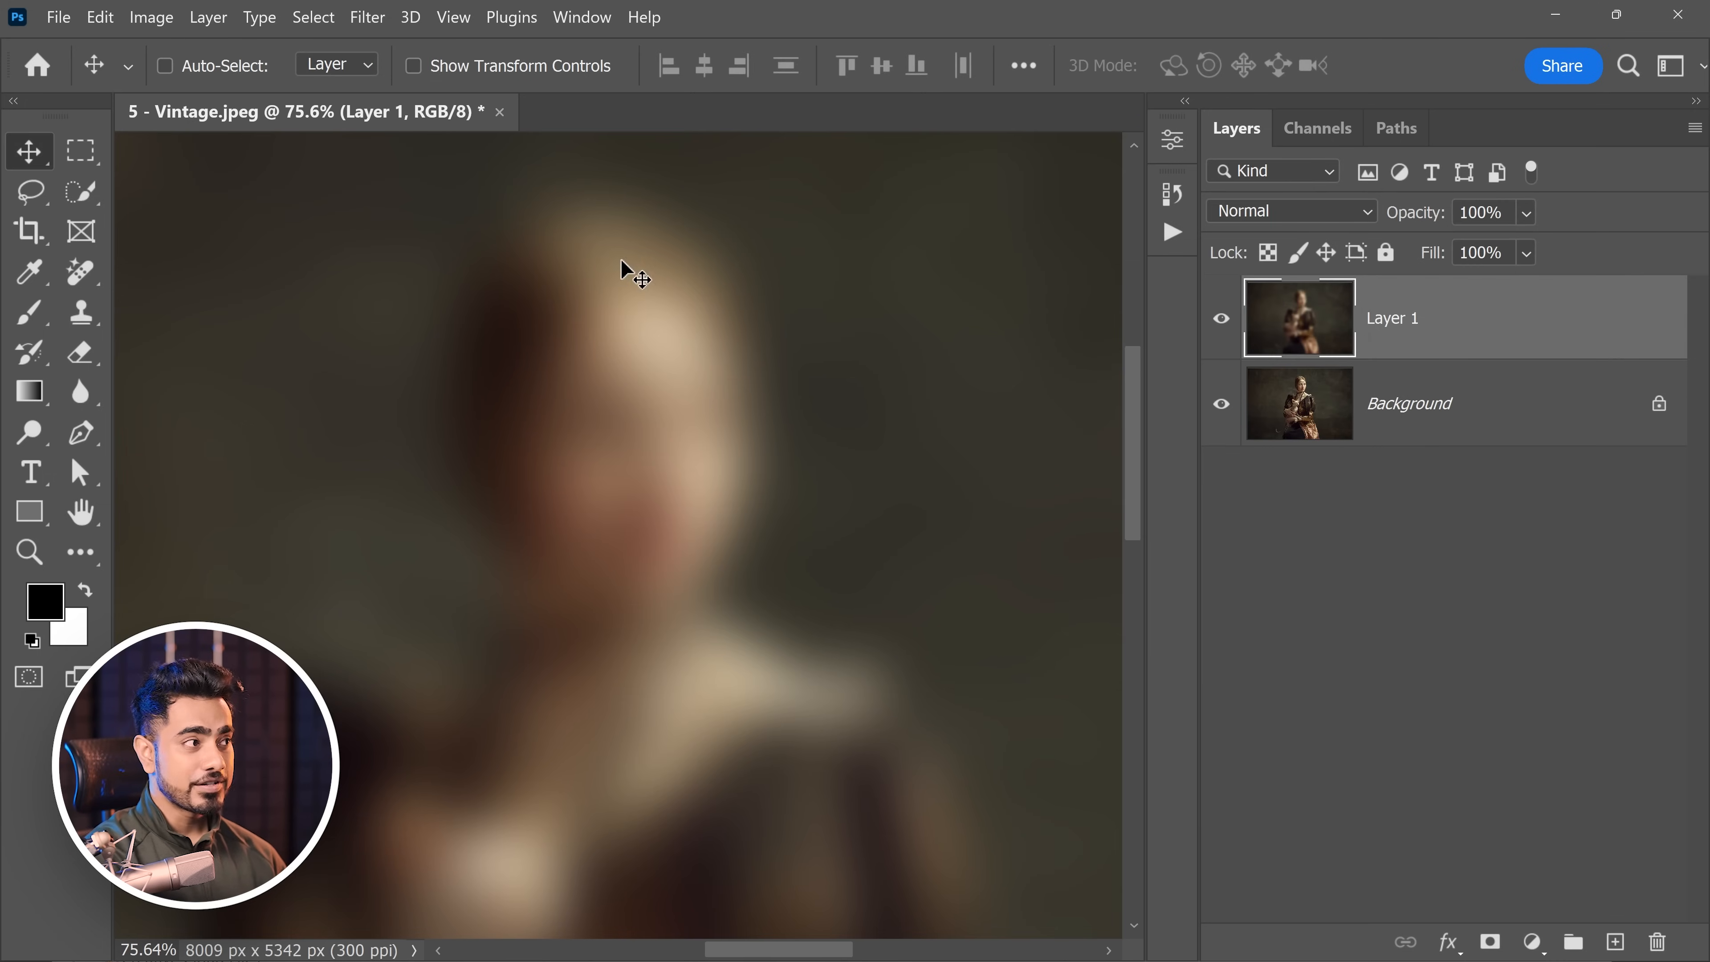
{"action": "left_click", "coordinate": [368, 17]}
{"action": "mouse_move", "coordinate": [565, 399]}
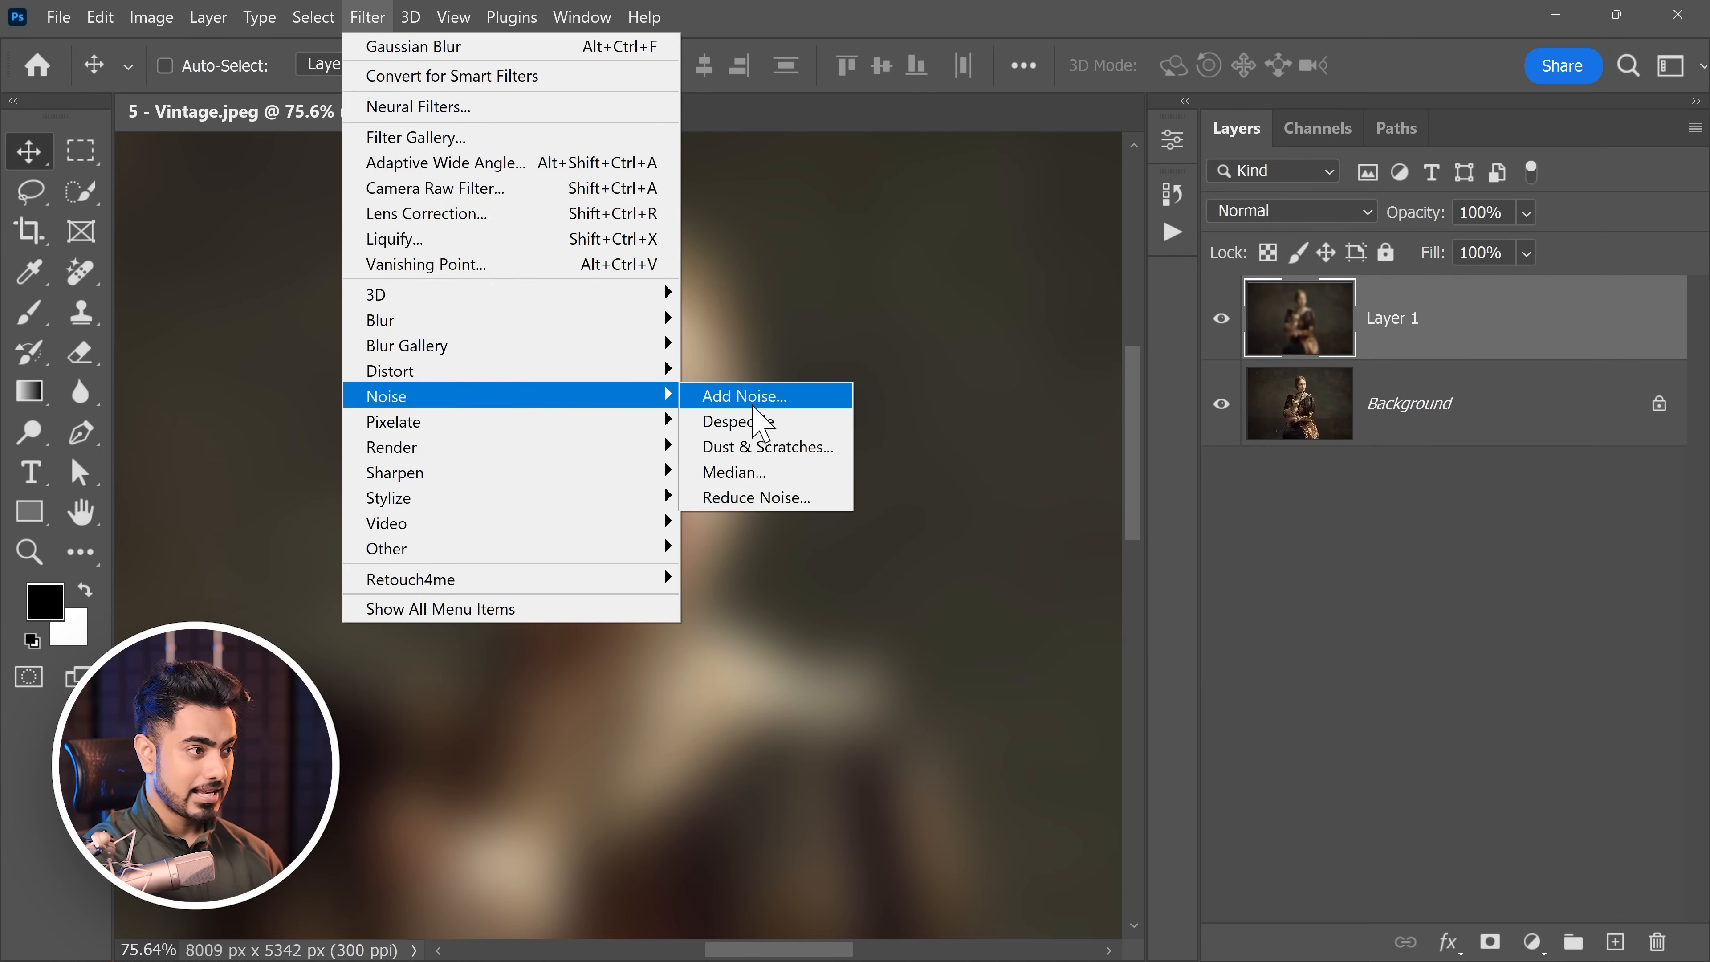
{"action": "left_click", "coordinate": [764, 396]}
{"action": "left_click_drag", "start_coordinate": [793, 514], "coordinate": [718, 516]}
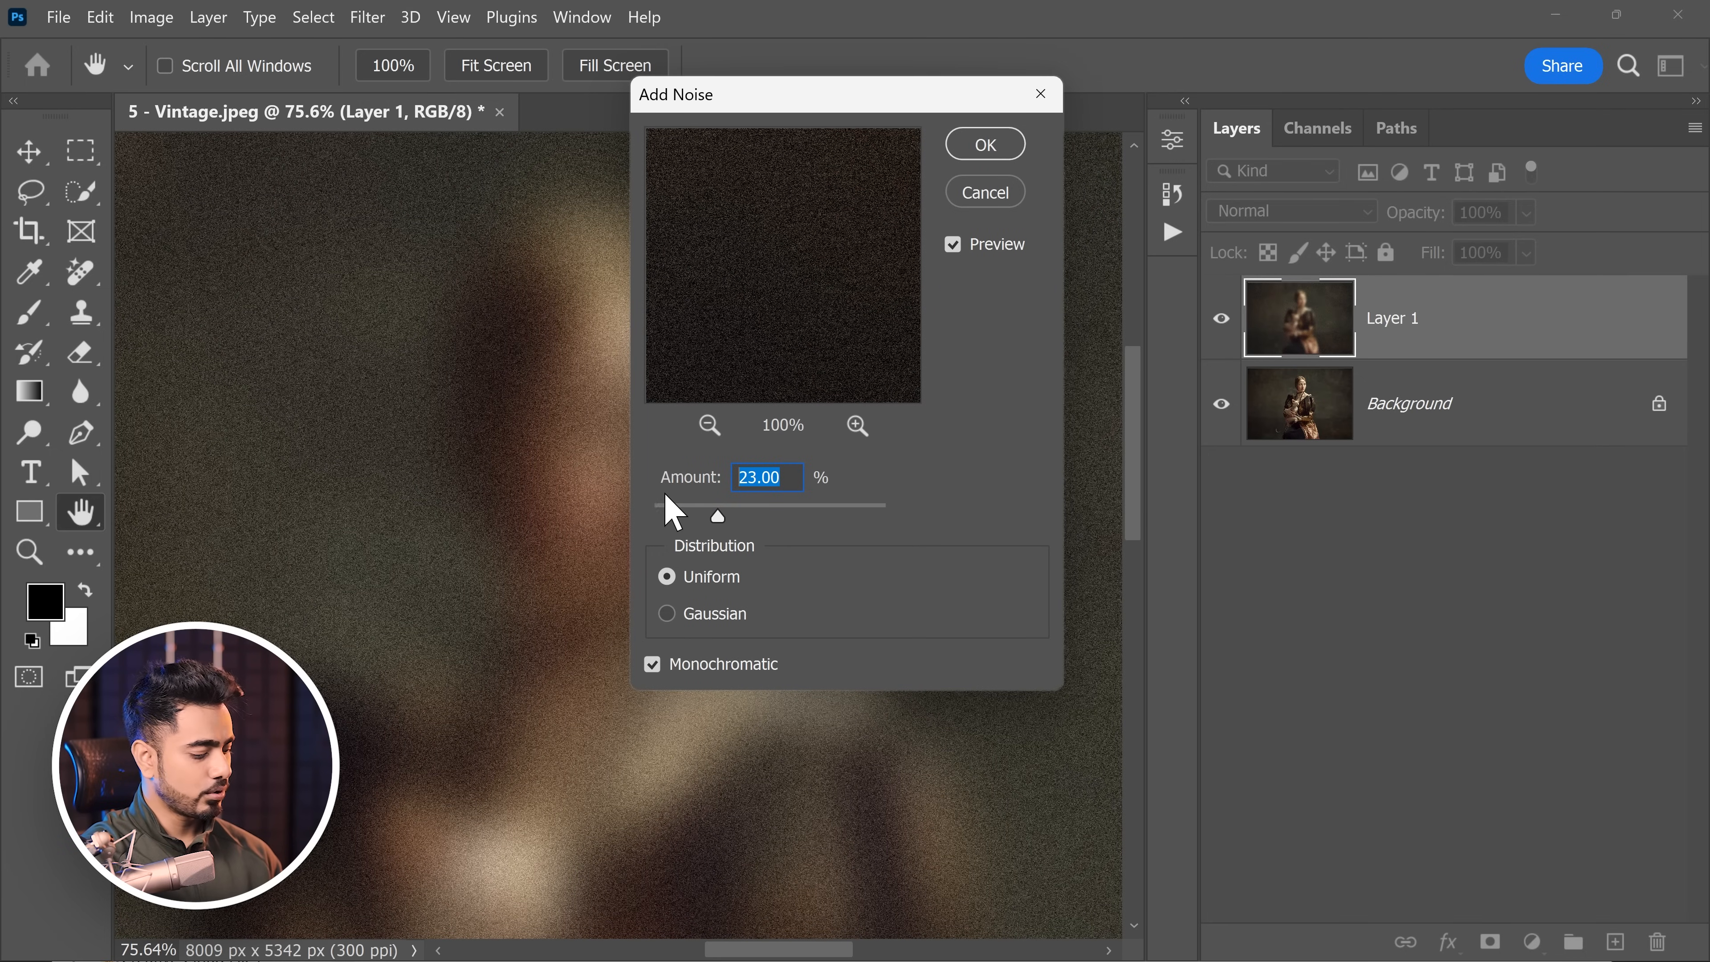
{"action": "type", "text": "24"}
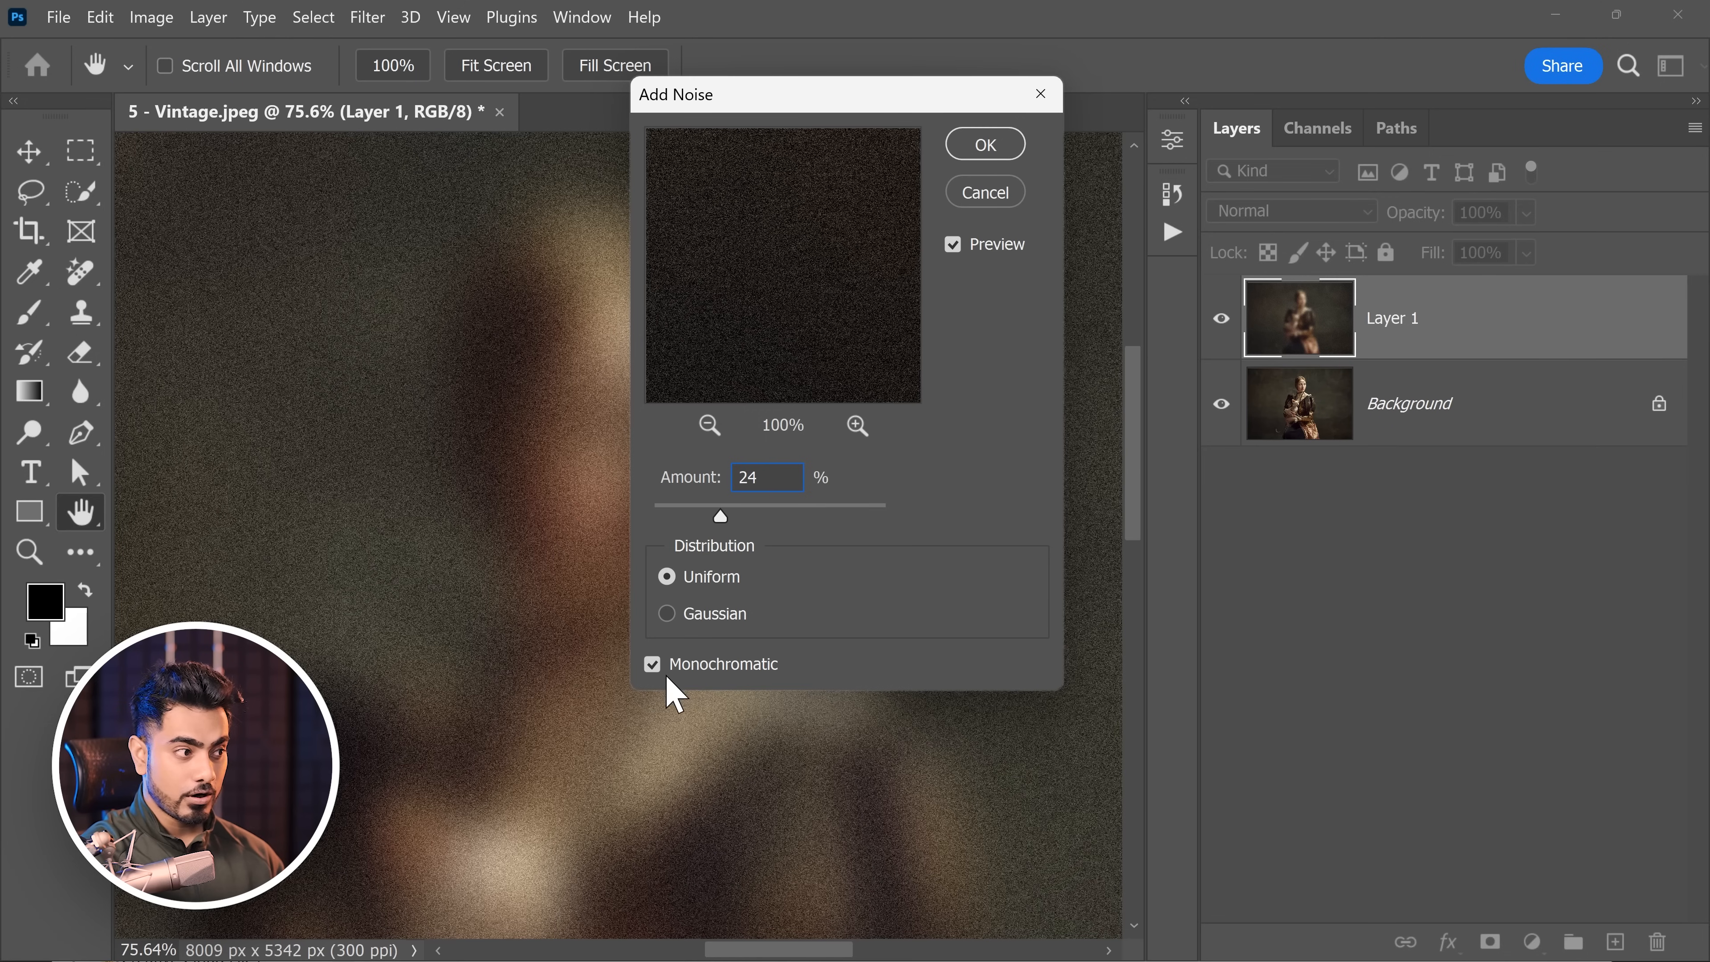
{"action": "left_click", "coordinate": [979, 145]}
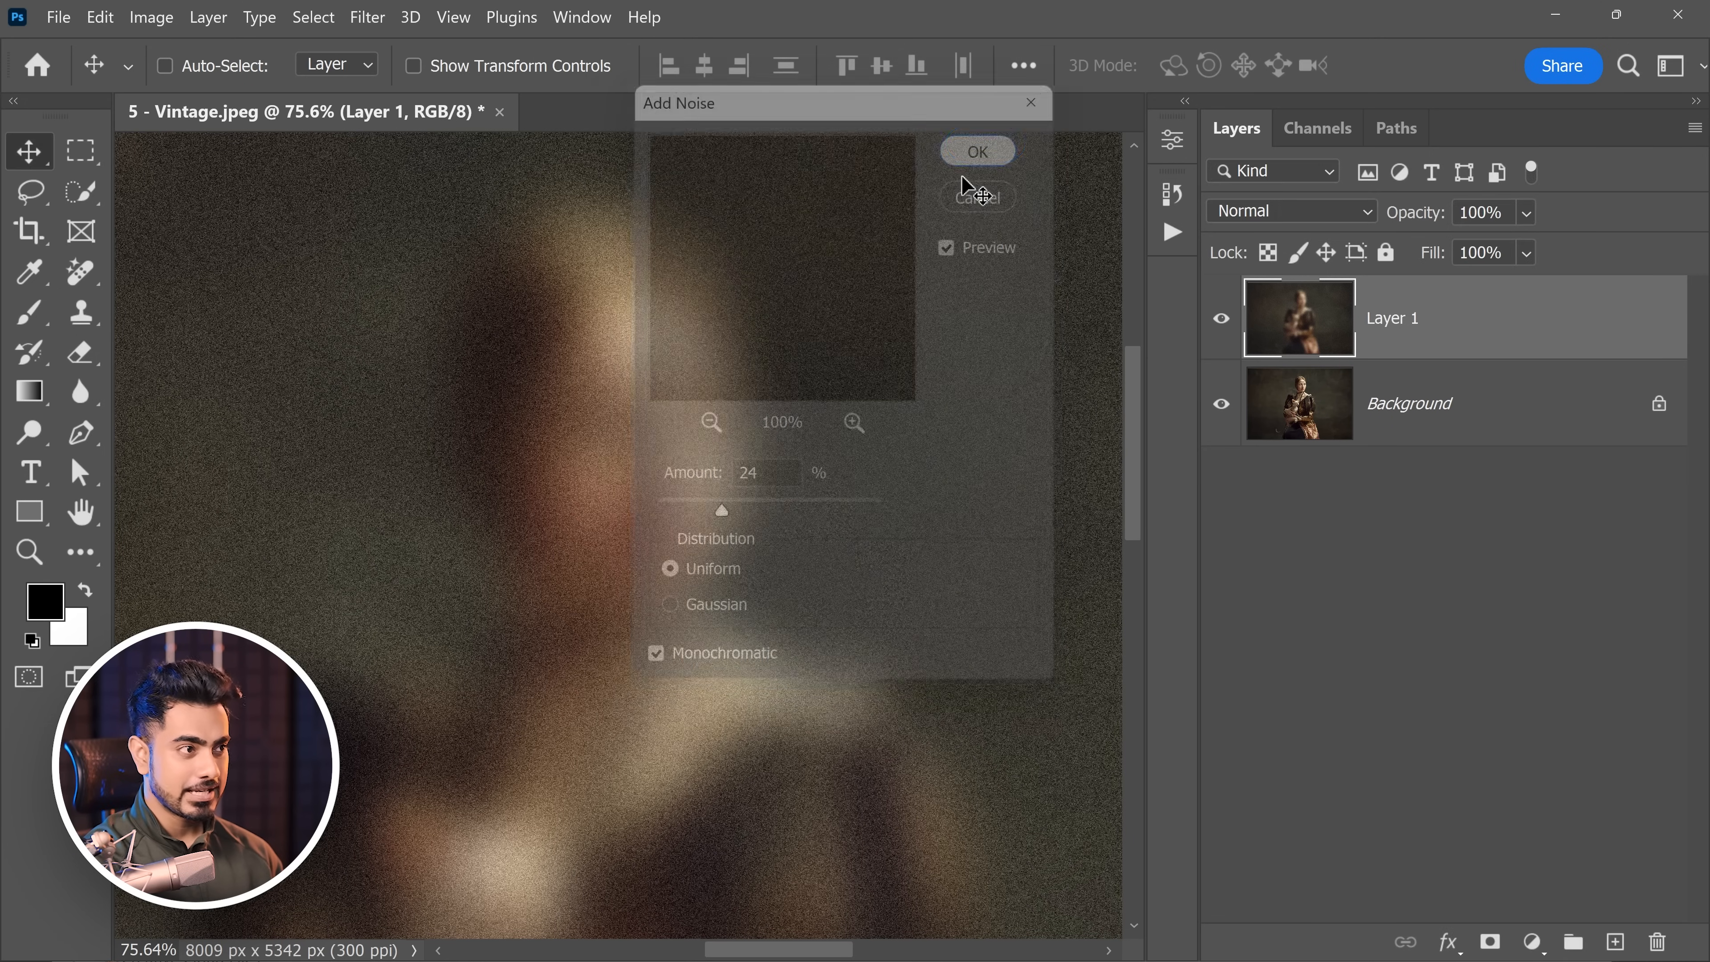
Step: Soften the grain on Layer 1 with a Gaussian Blur of 0.8 pixels radius and inspect the result around the face
{"action": "left_click_drag", "start_coordinate": [844, 368], "coordinate": [777, 440]}
{"action": "left_click_drag", "start_coordinate": [792, 375], "coordinate": [827, 367]}
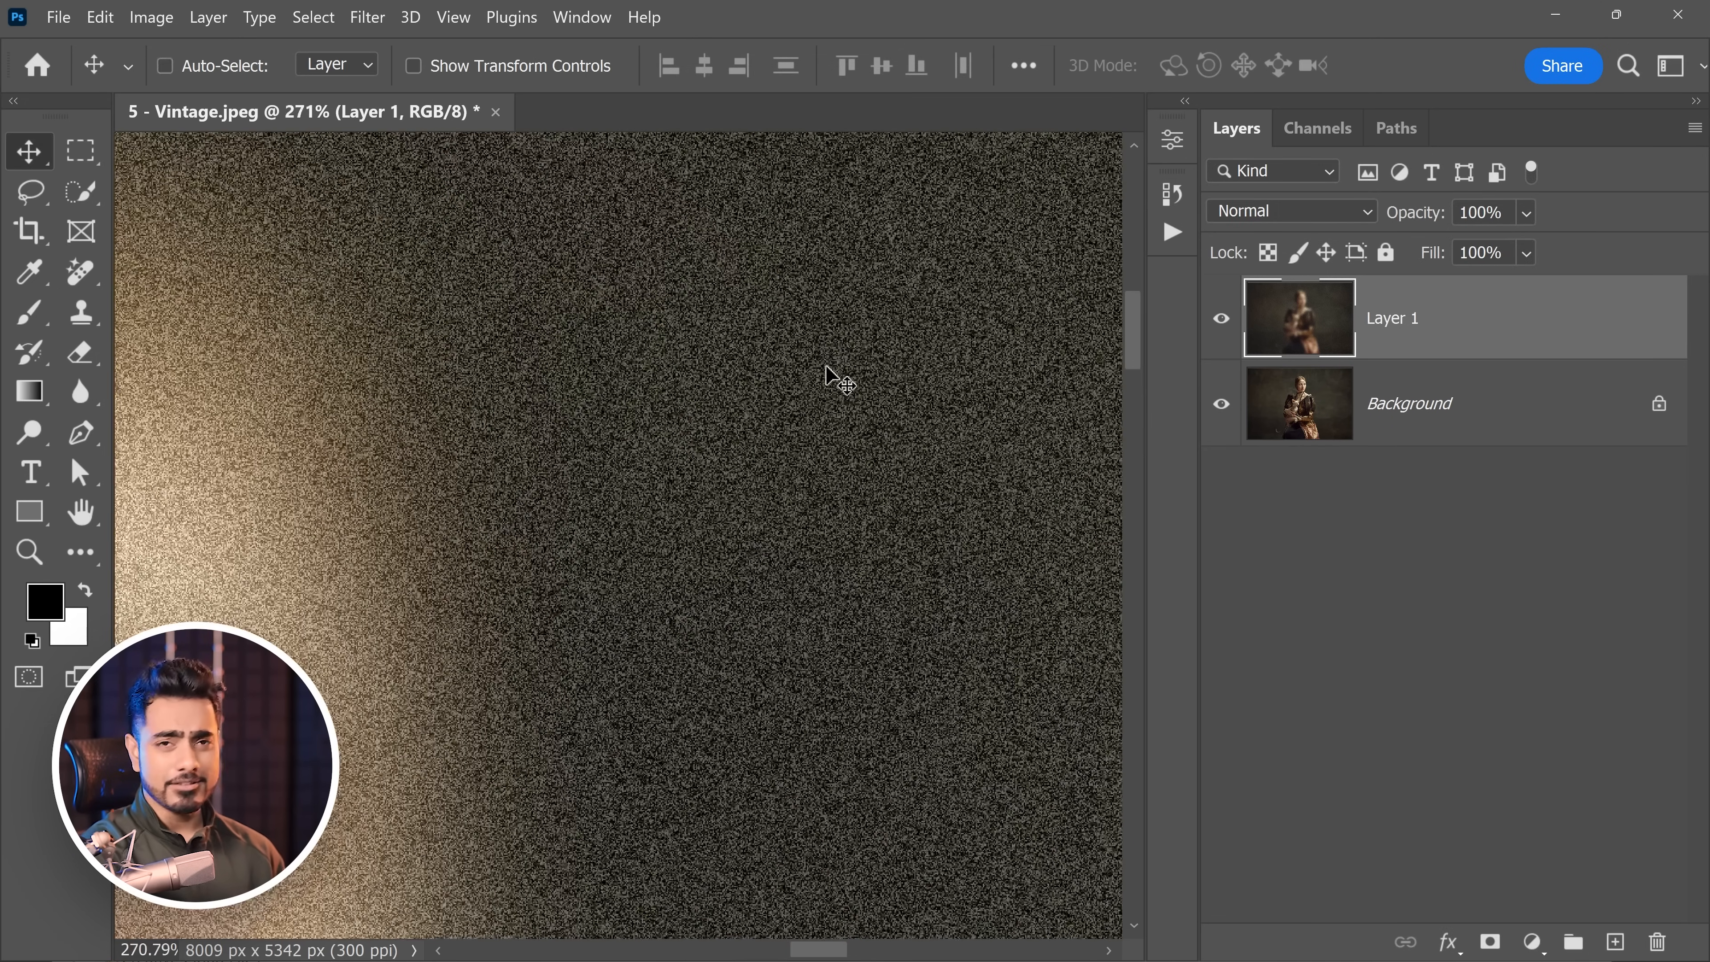
{"action": "left_click", "coordinate": [369, 17]}
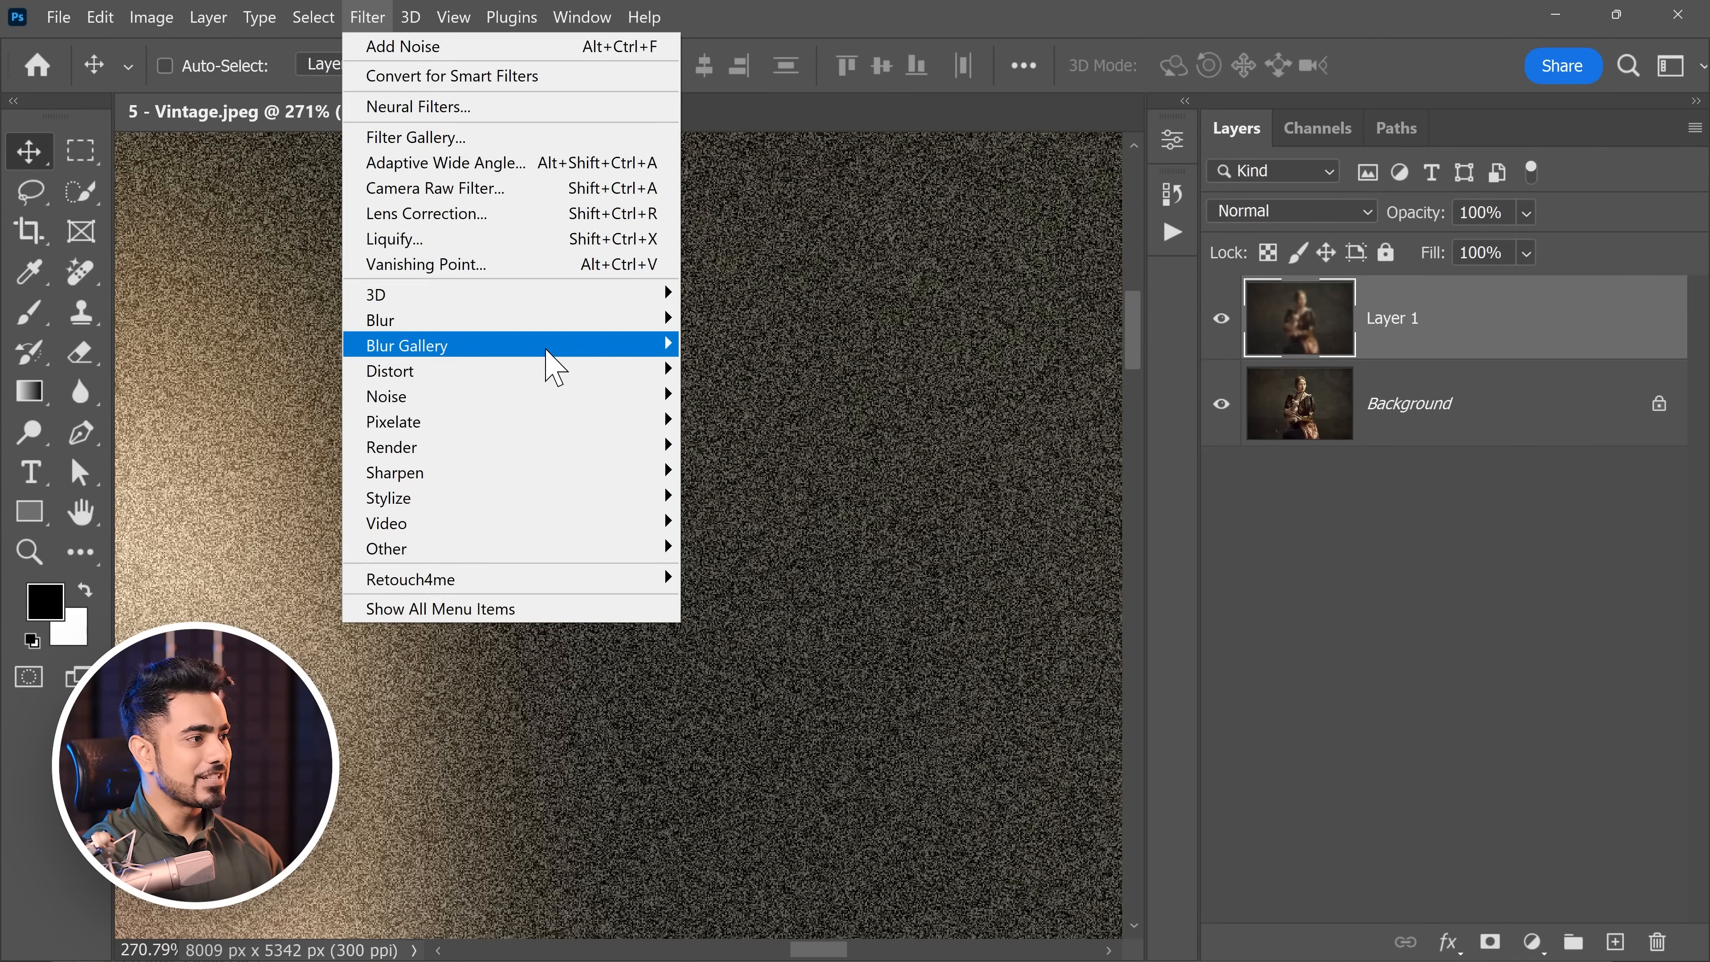
{"action": "mouse_move", "coordinate": [646, 322]}
{"action": "left_click", "coordinate": [781, 423]}
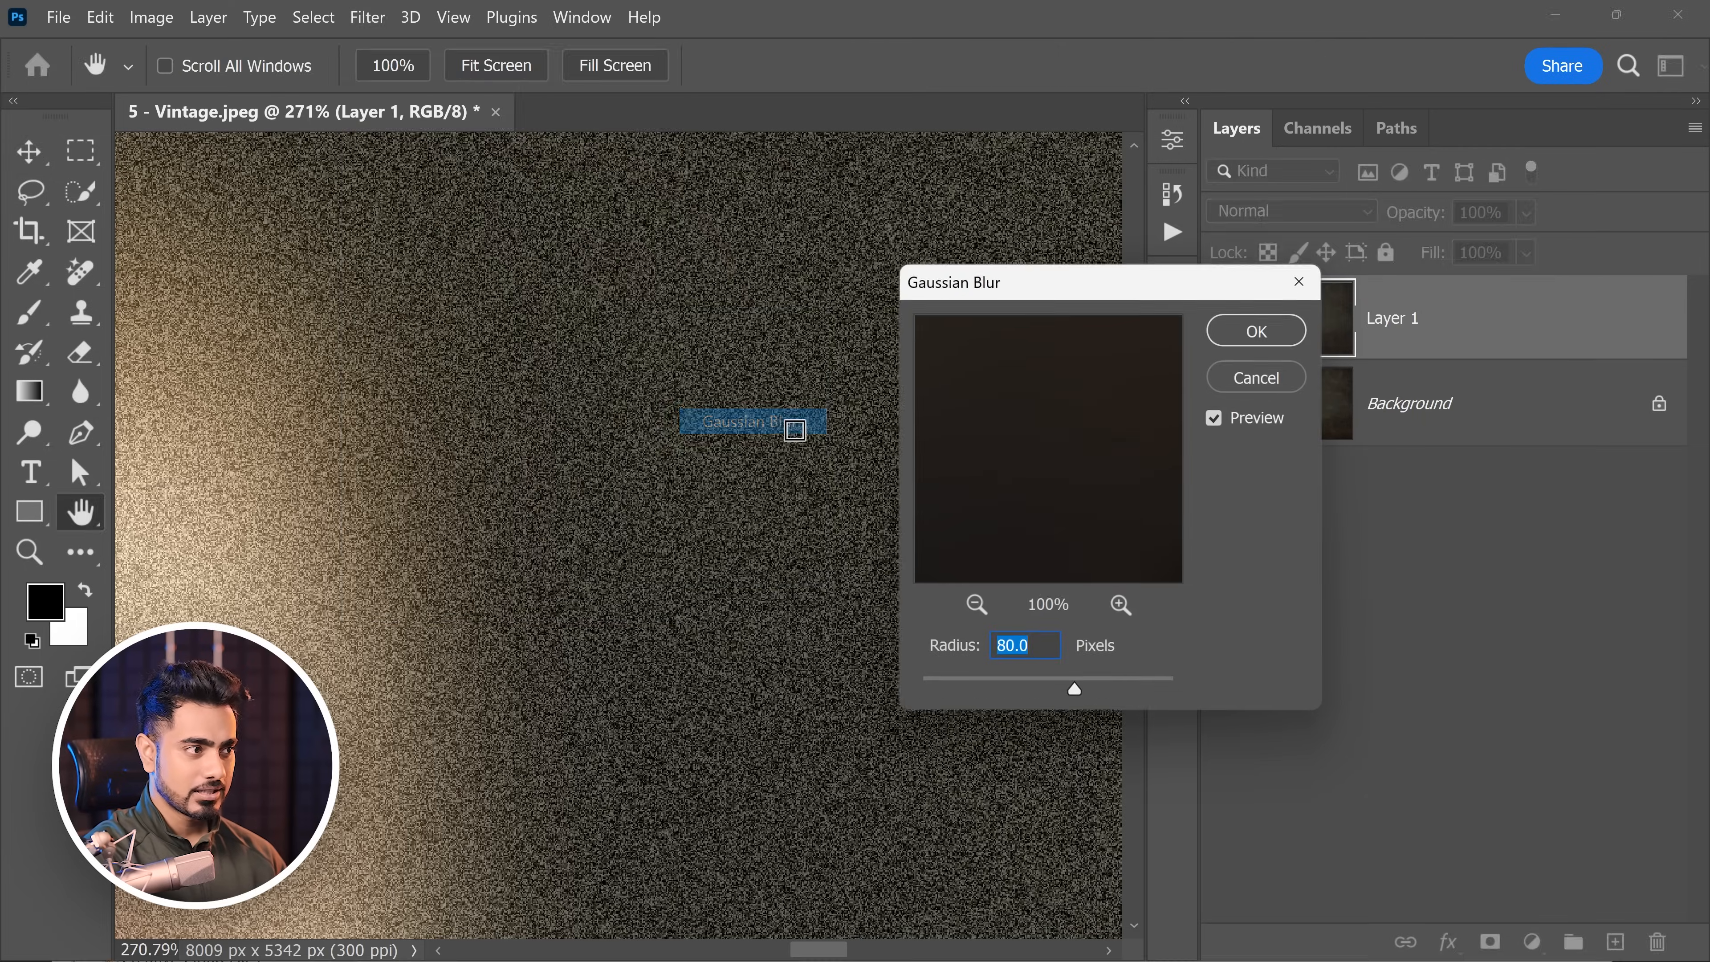
{"action": "left_click_drag", "start_coordinate": [973, 687], "coordinate": [928, 694]}
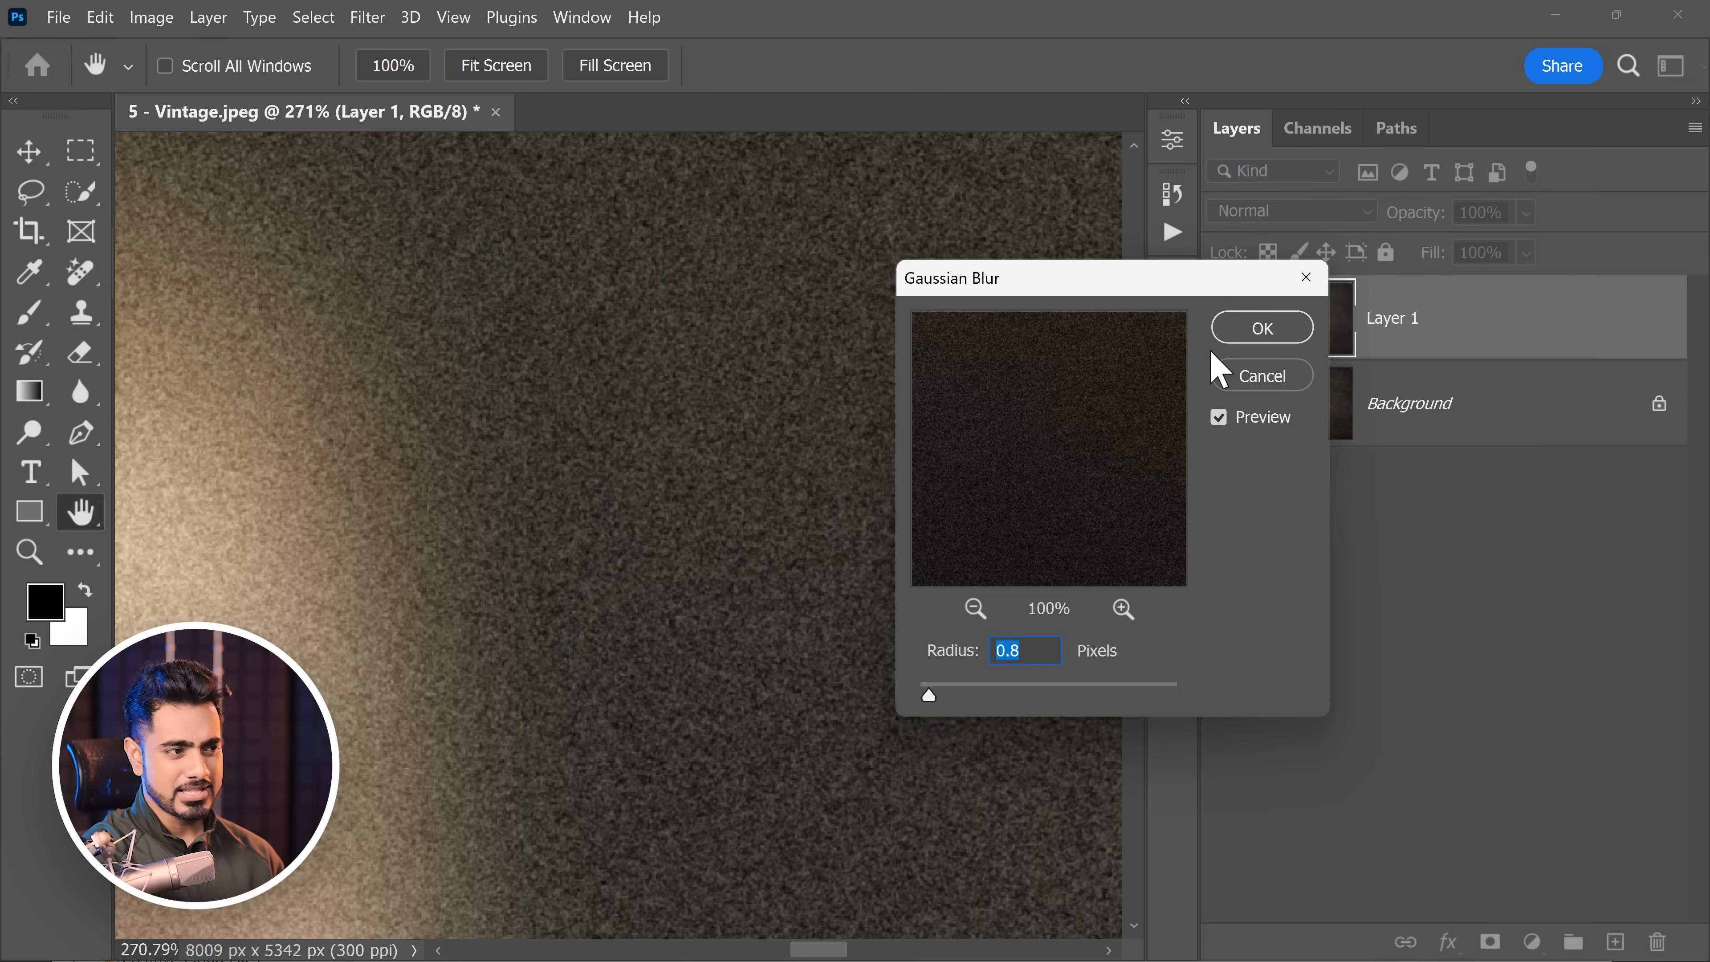
{"action": "left_click", "coordinate": [1265, 340]}
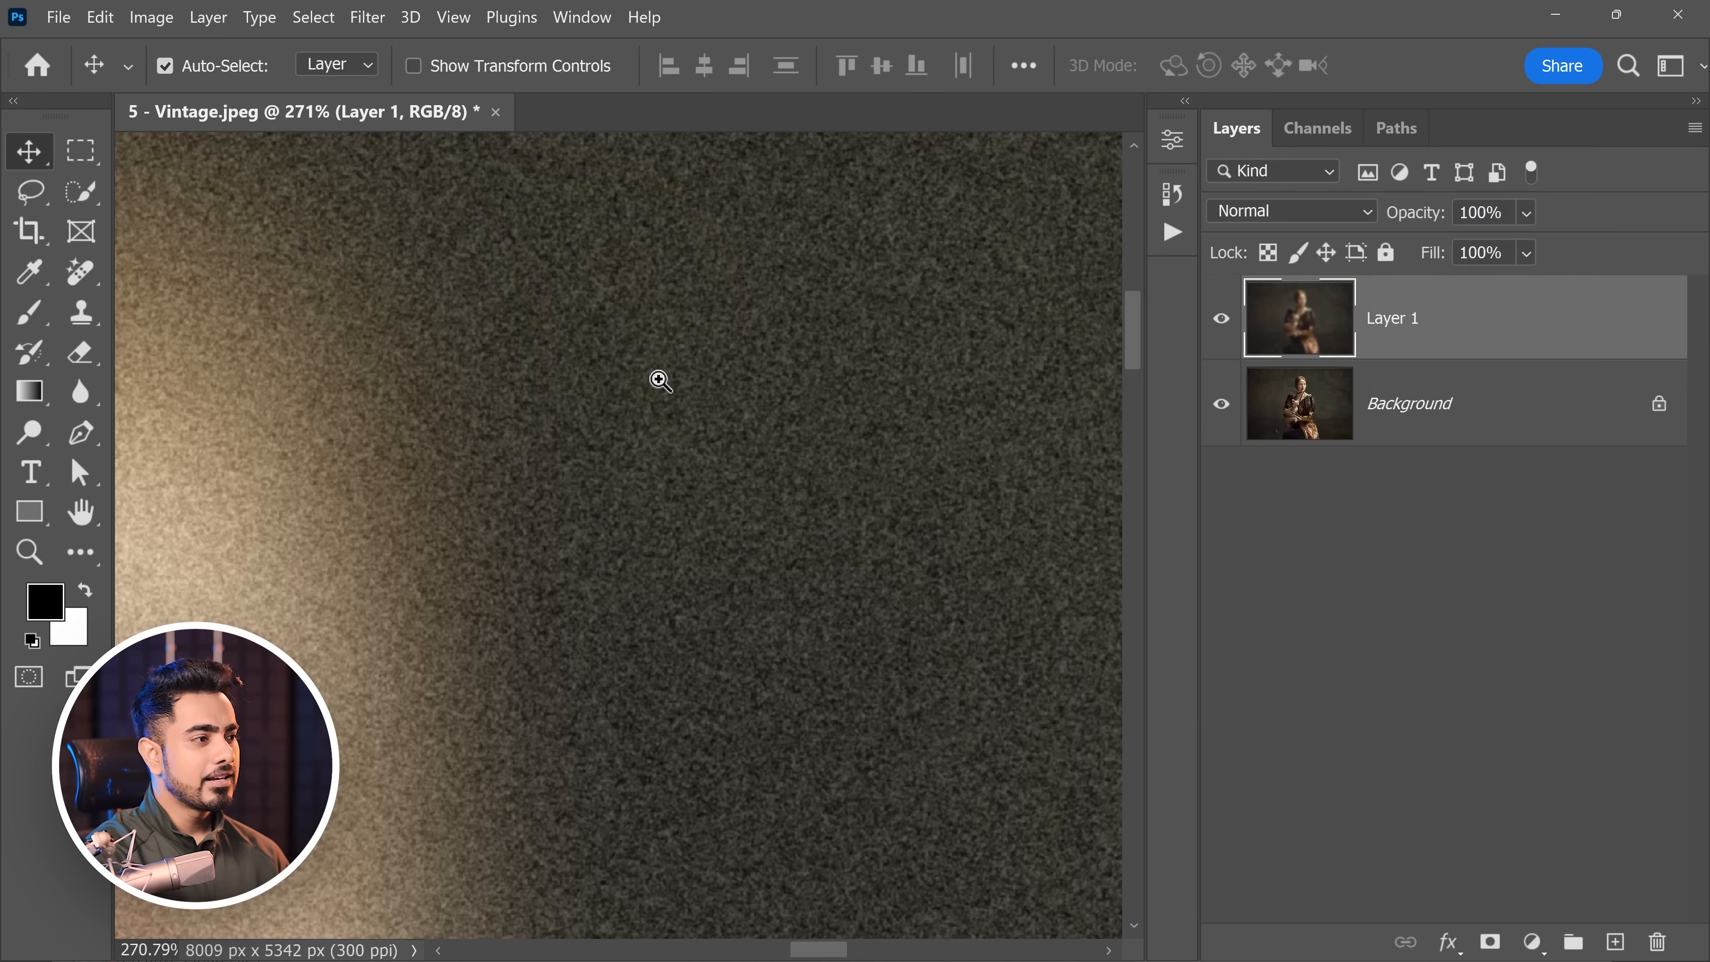
{"action": "scroll", "coordinate": [771, 388], "scroll_direction": "down", "scroll_amount": 5}
{"action": "left_click_drag", "start_coordinate": [771, 388], "coordinate": [873, 300]}
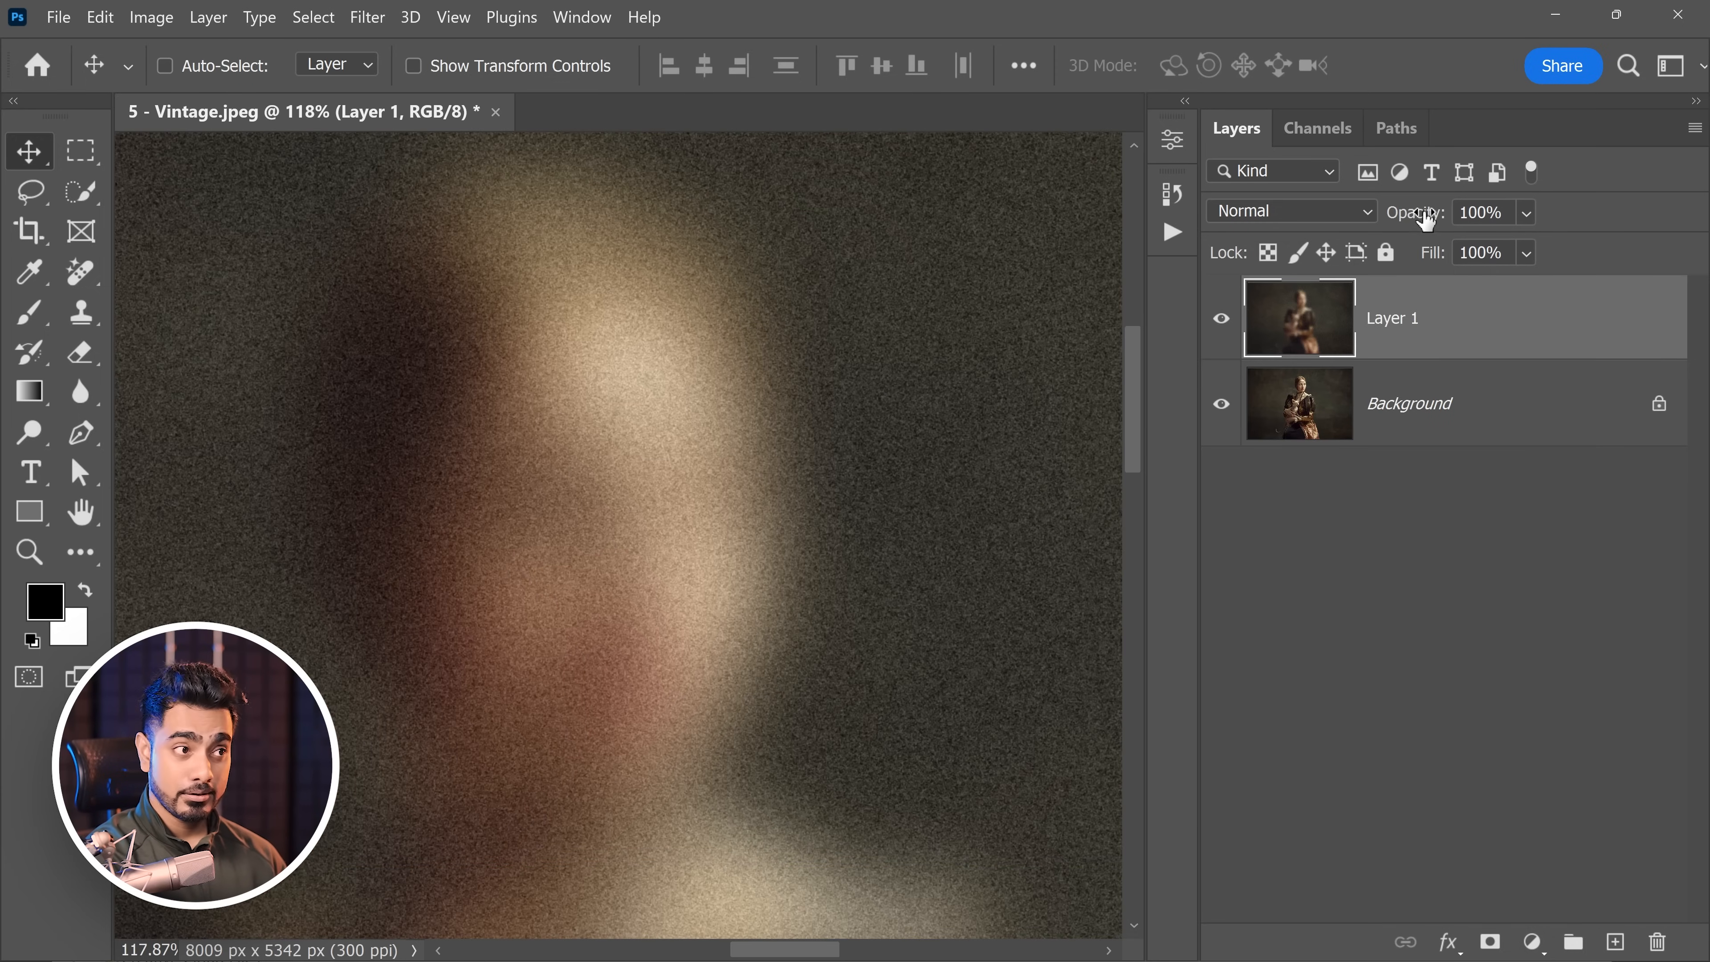
{"action": "left_click_drag", "start_coordinate": [1425, 219], "coordinate": [1378, 218]}
{"action": "left_click_drag", "start_coordinate": [745, 419], "coordinate": [776, 330]}
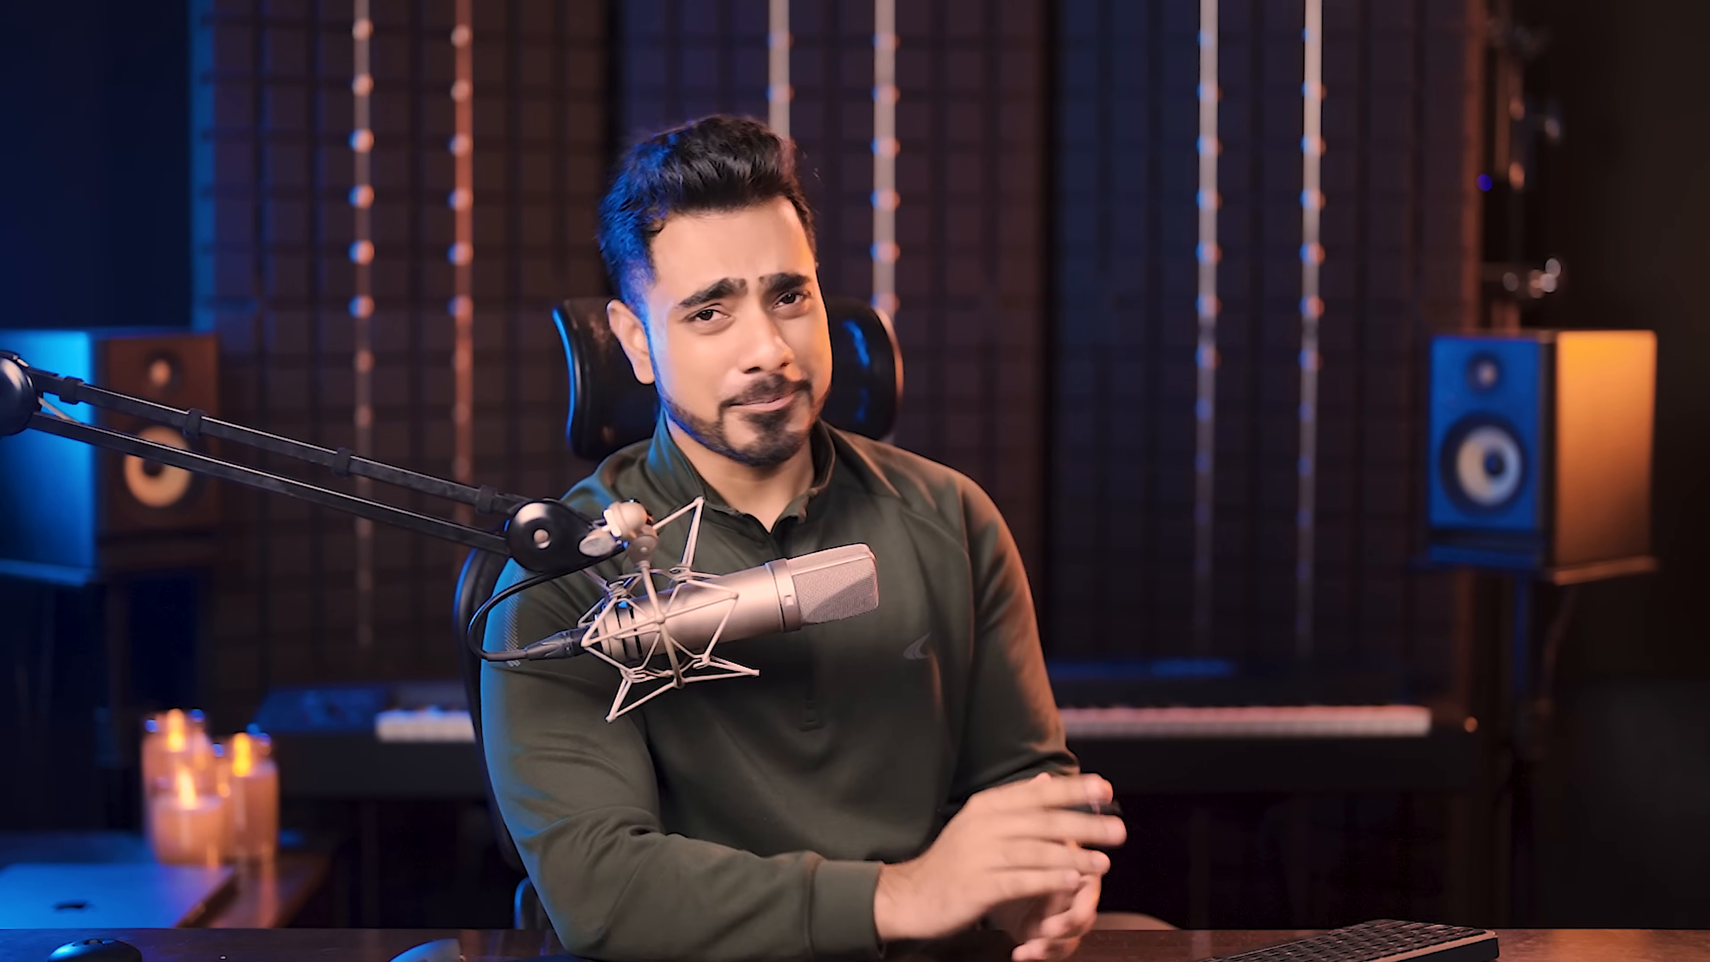
Step: Delete the blurred, noisy Layer 1 and make a fresh duplicate of the Background layer
{"action": "left_click_drag", "start_coordinate": [1447, 313], "coordinate": [1654, 937]}
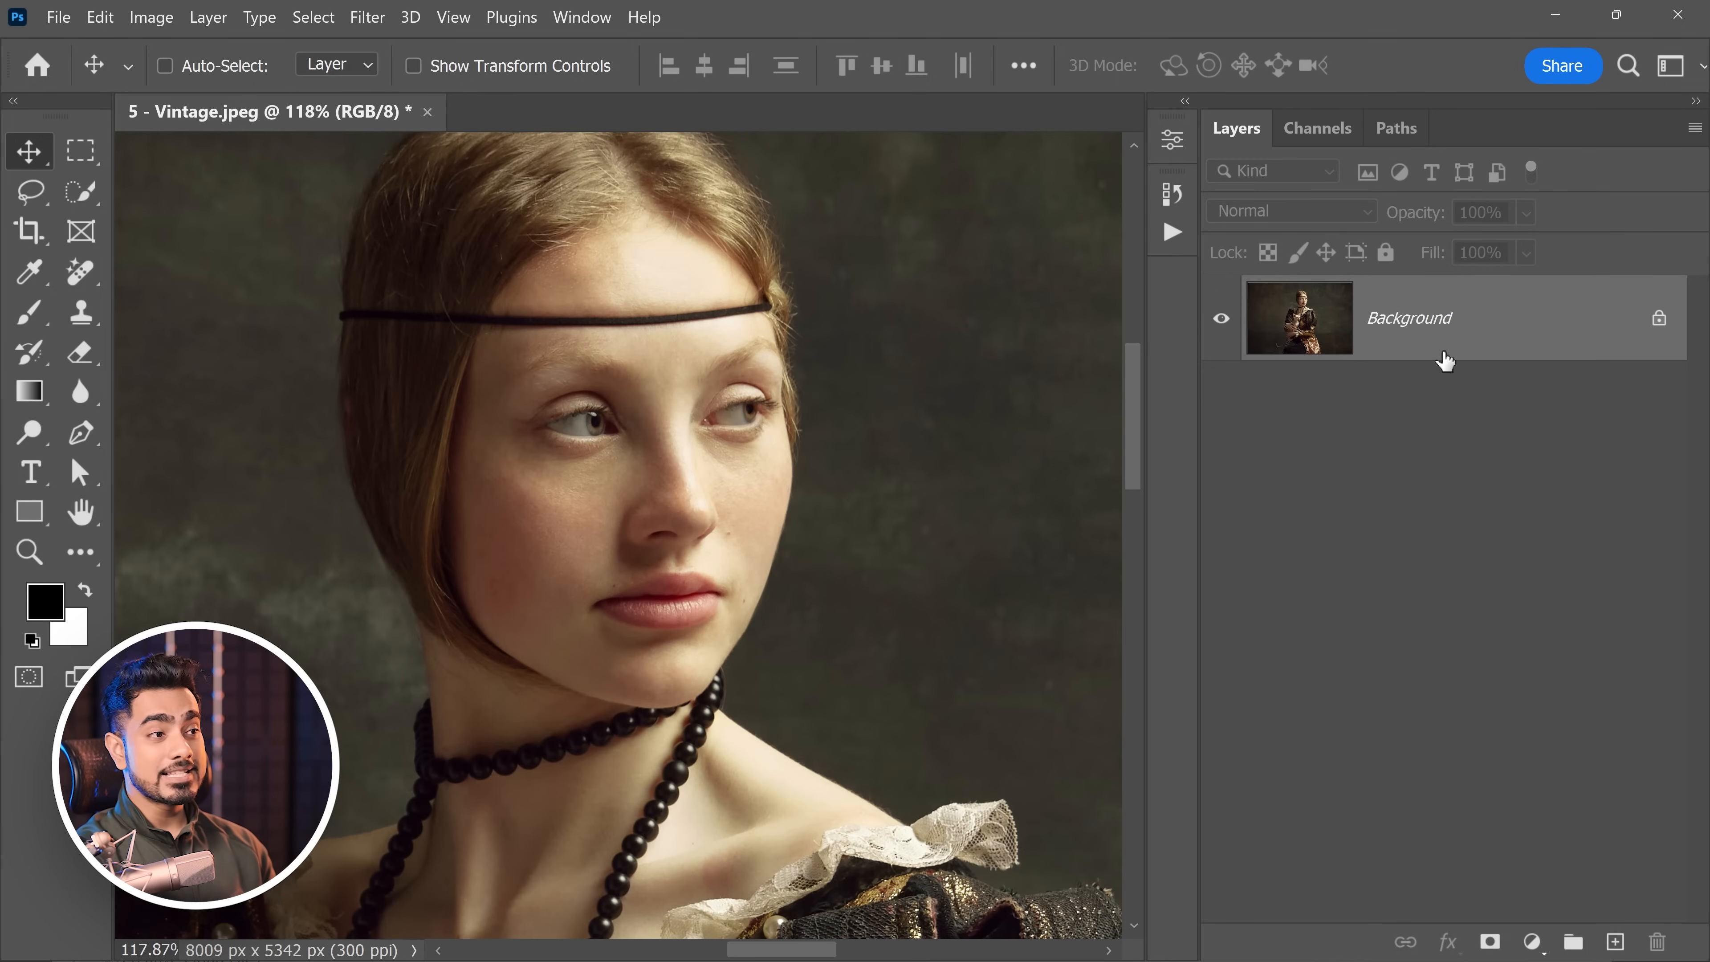
{"action": "key", "text": "ctrl"}
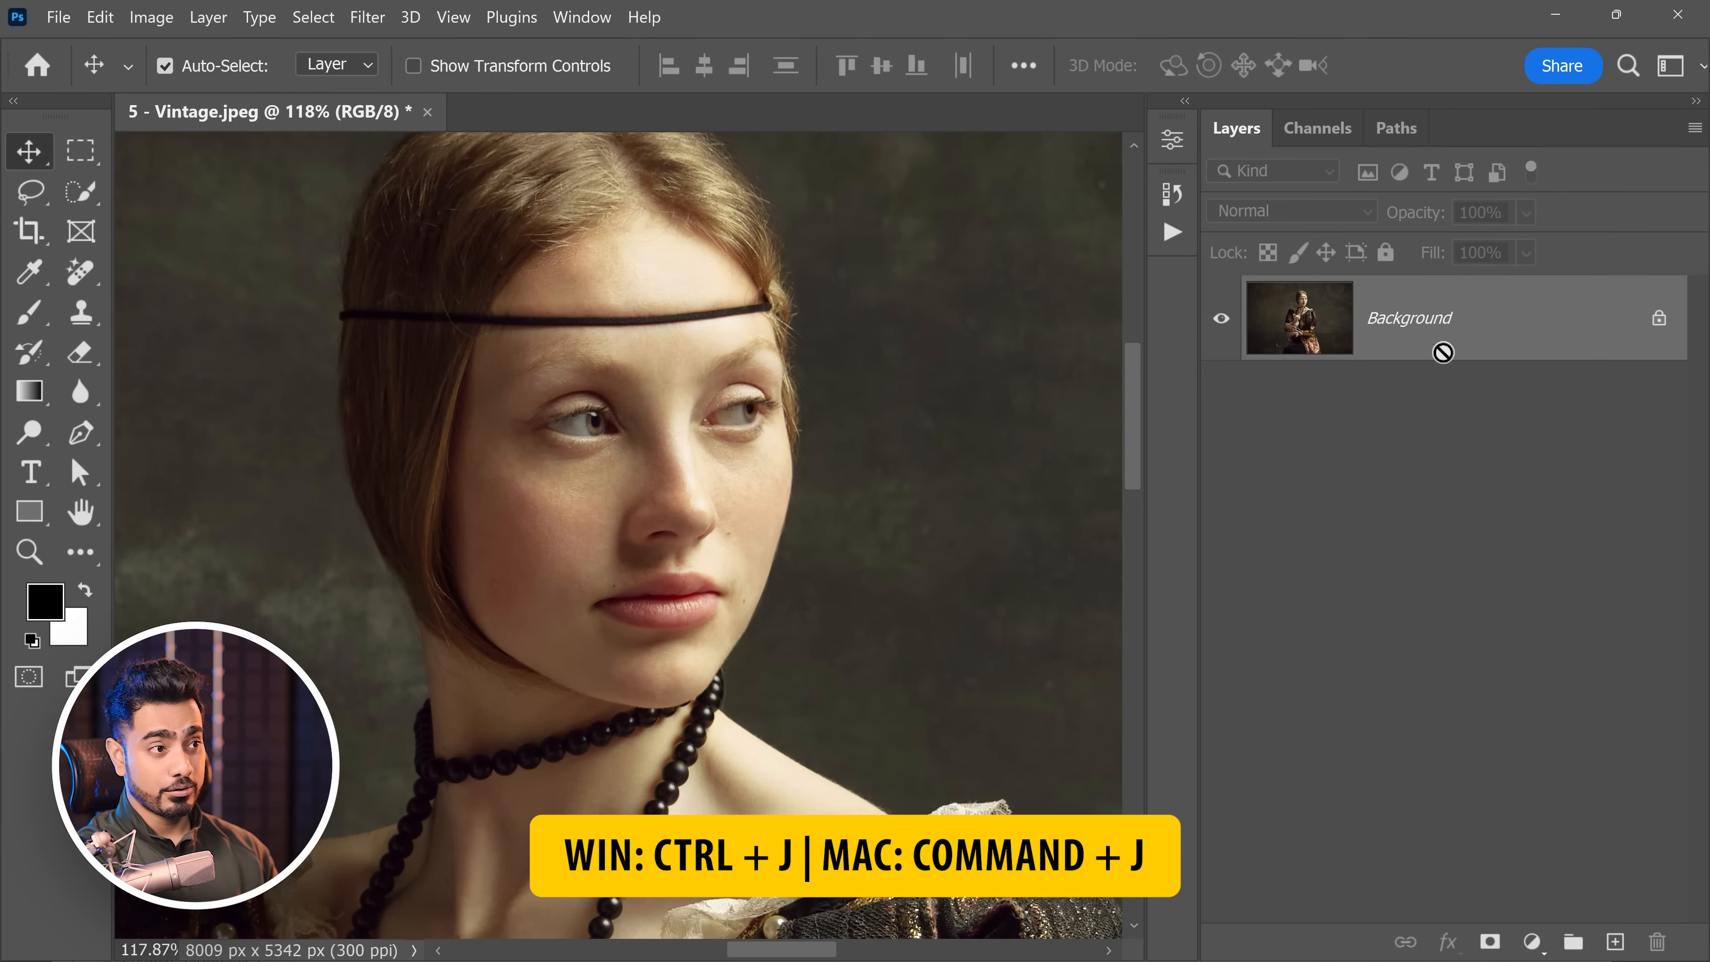
{"action": "key", "text": "ctrl+j"}
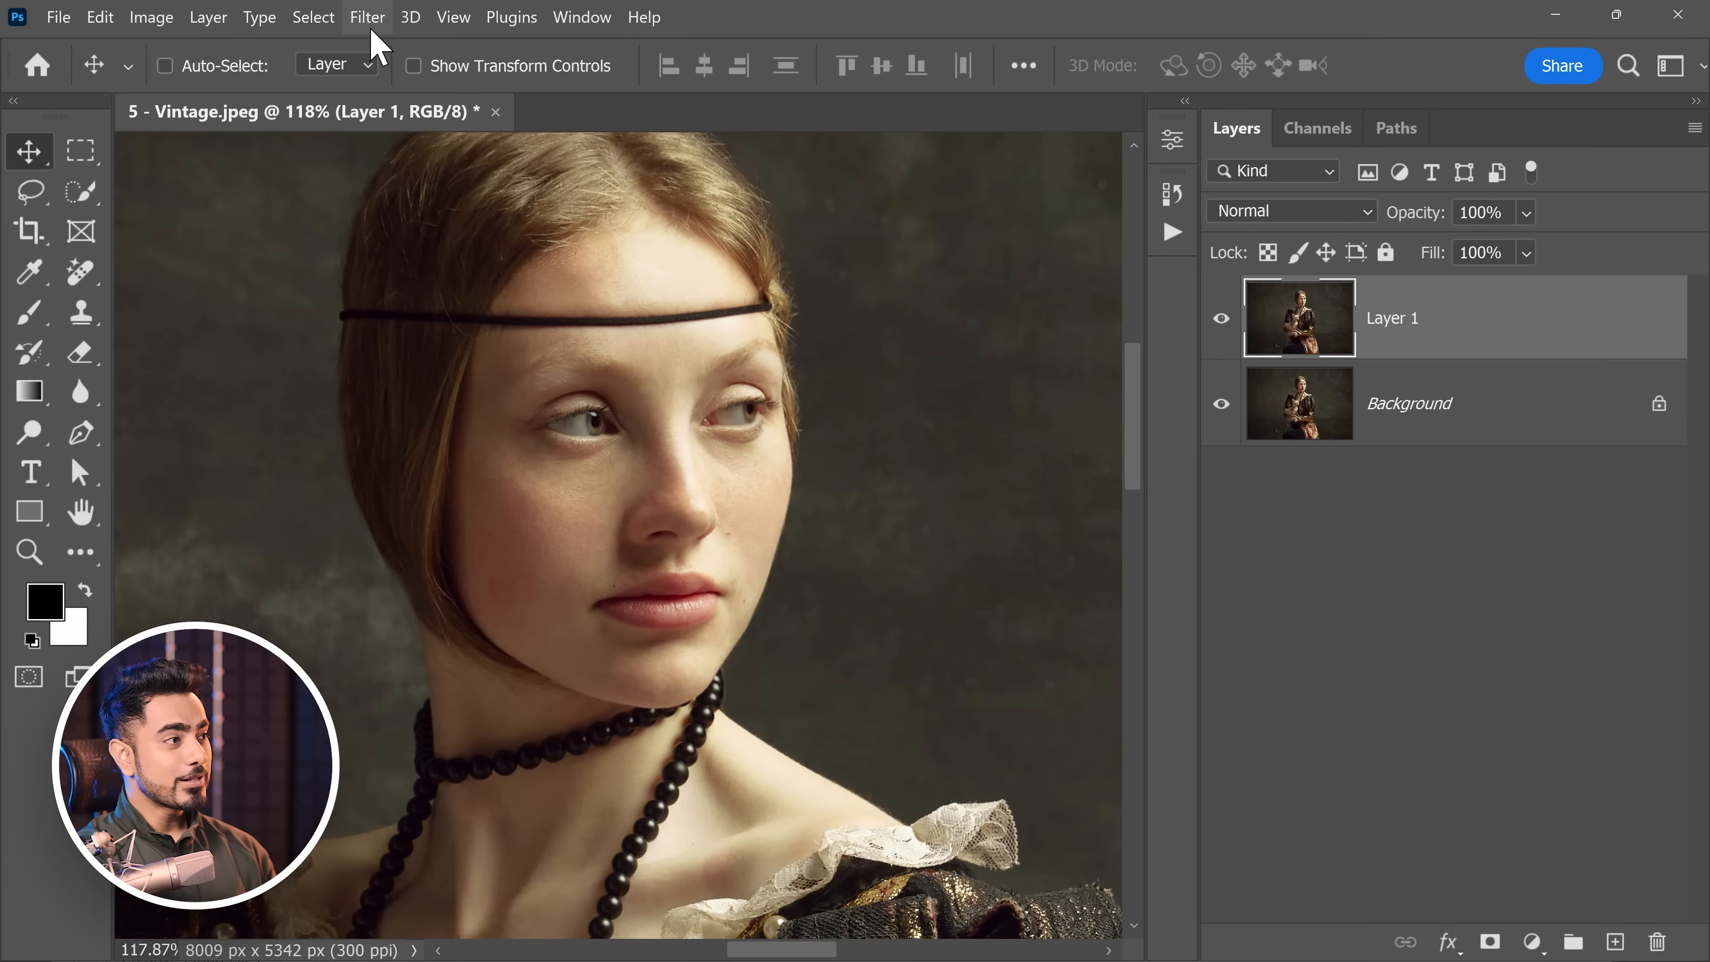
Step: Convert the duplicated portrait layer for Smart Filters
{"action": "left_click", "coordinate": [370, 19]}
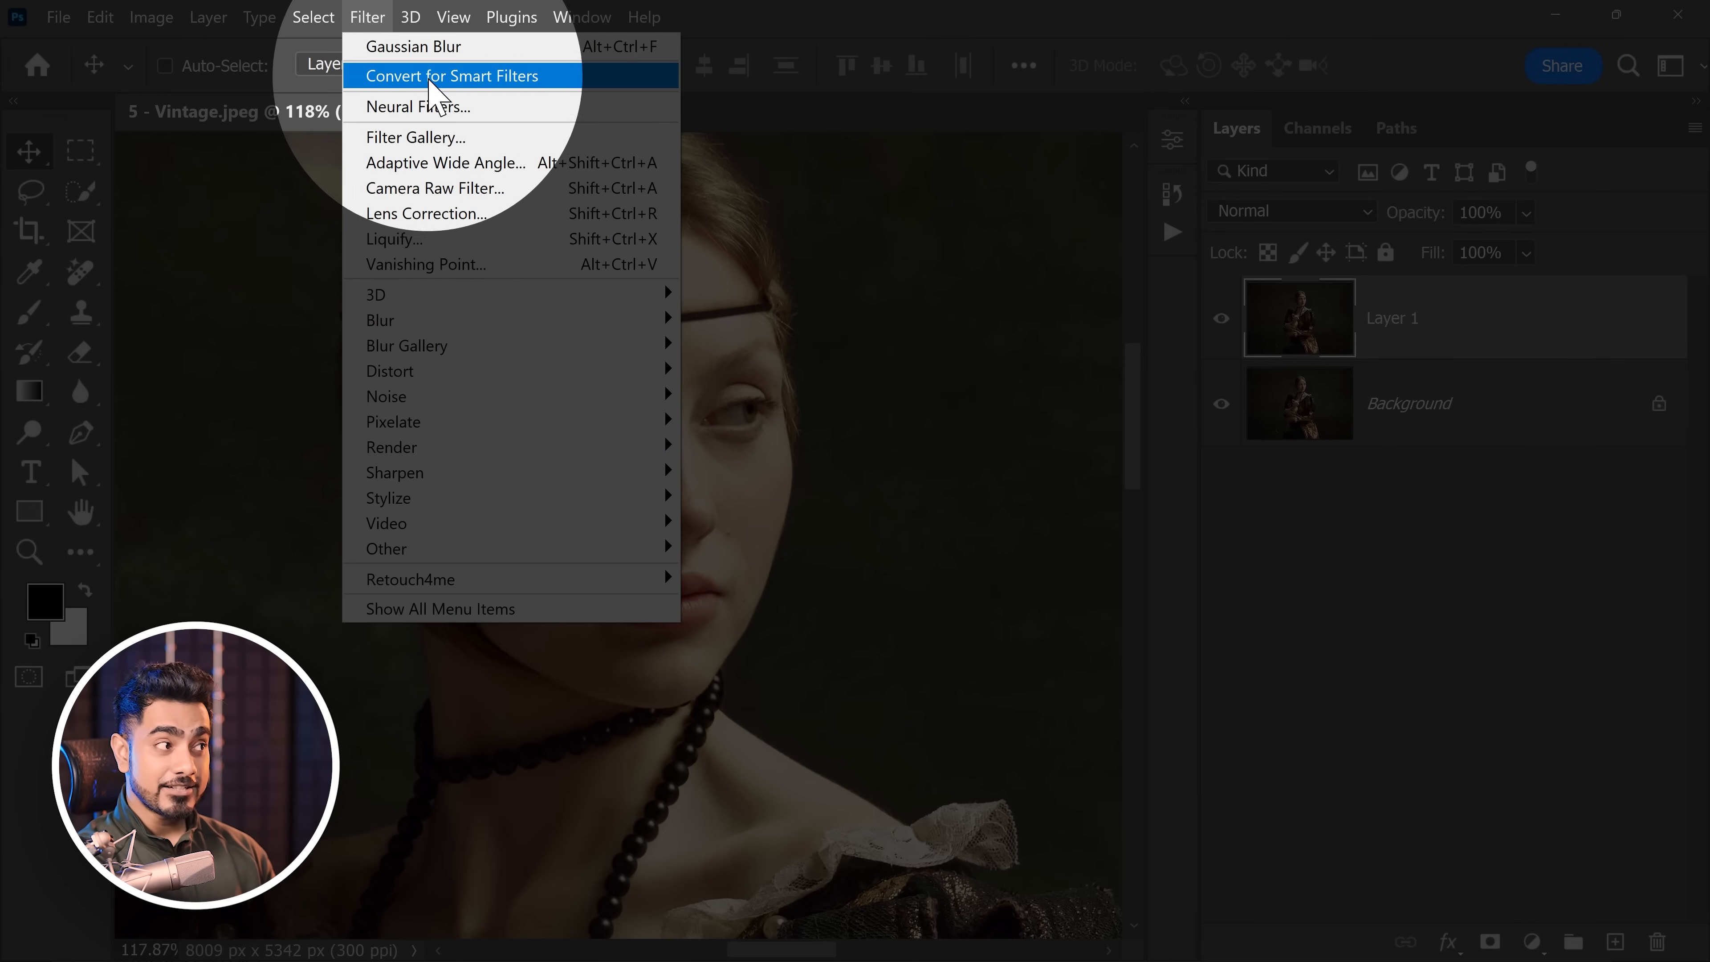
{"action": "left_click", "coordinate": [428, 81]}
{"action": "left_click", "coordinate": [905, 414]}
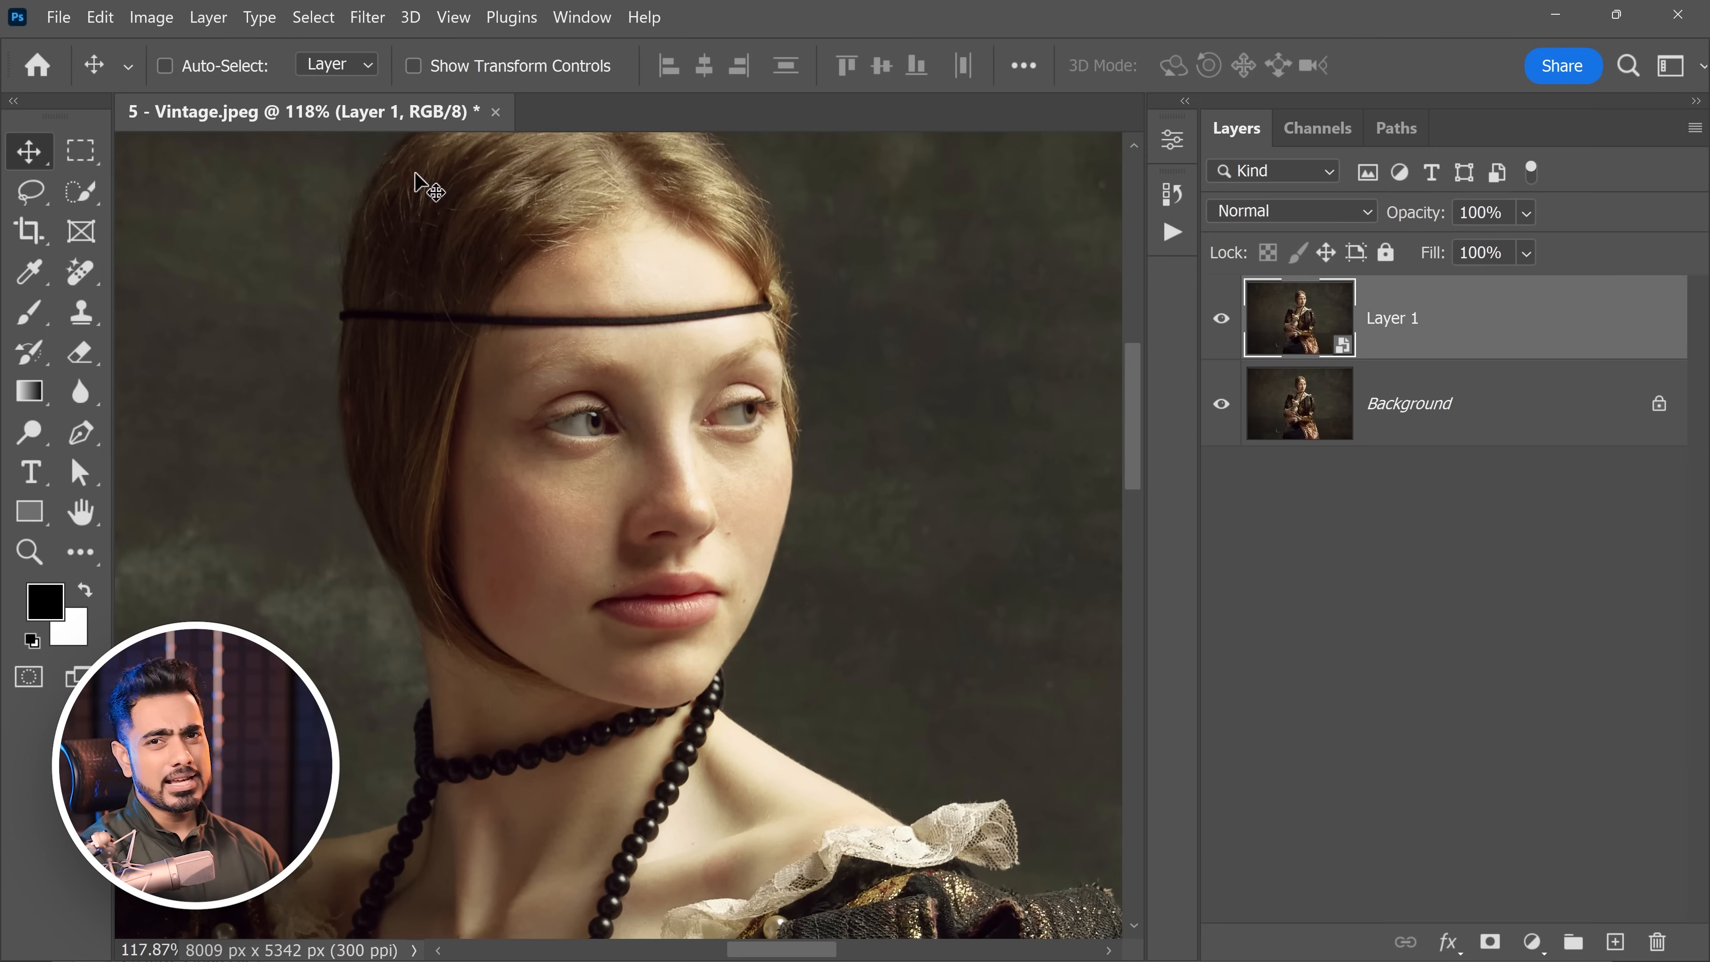
Step: Apply Gaussian Blur with an 80-pixel radius to Layer 1 as a smart filter
{"action": "left_click", "coordinate": [372, 17]}
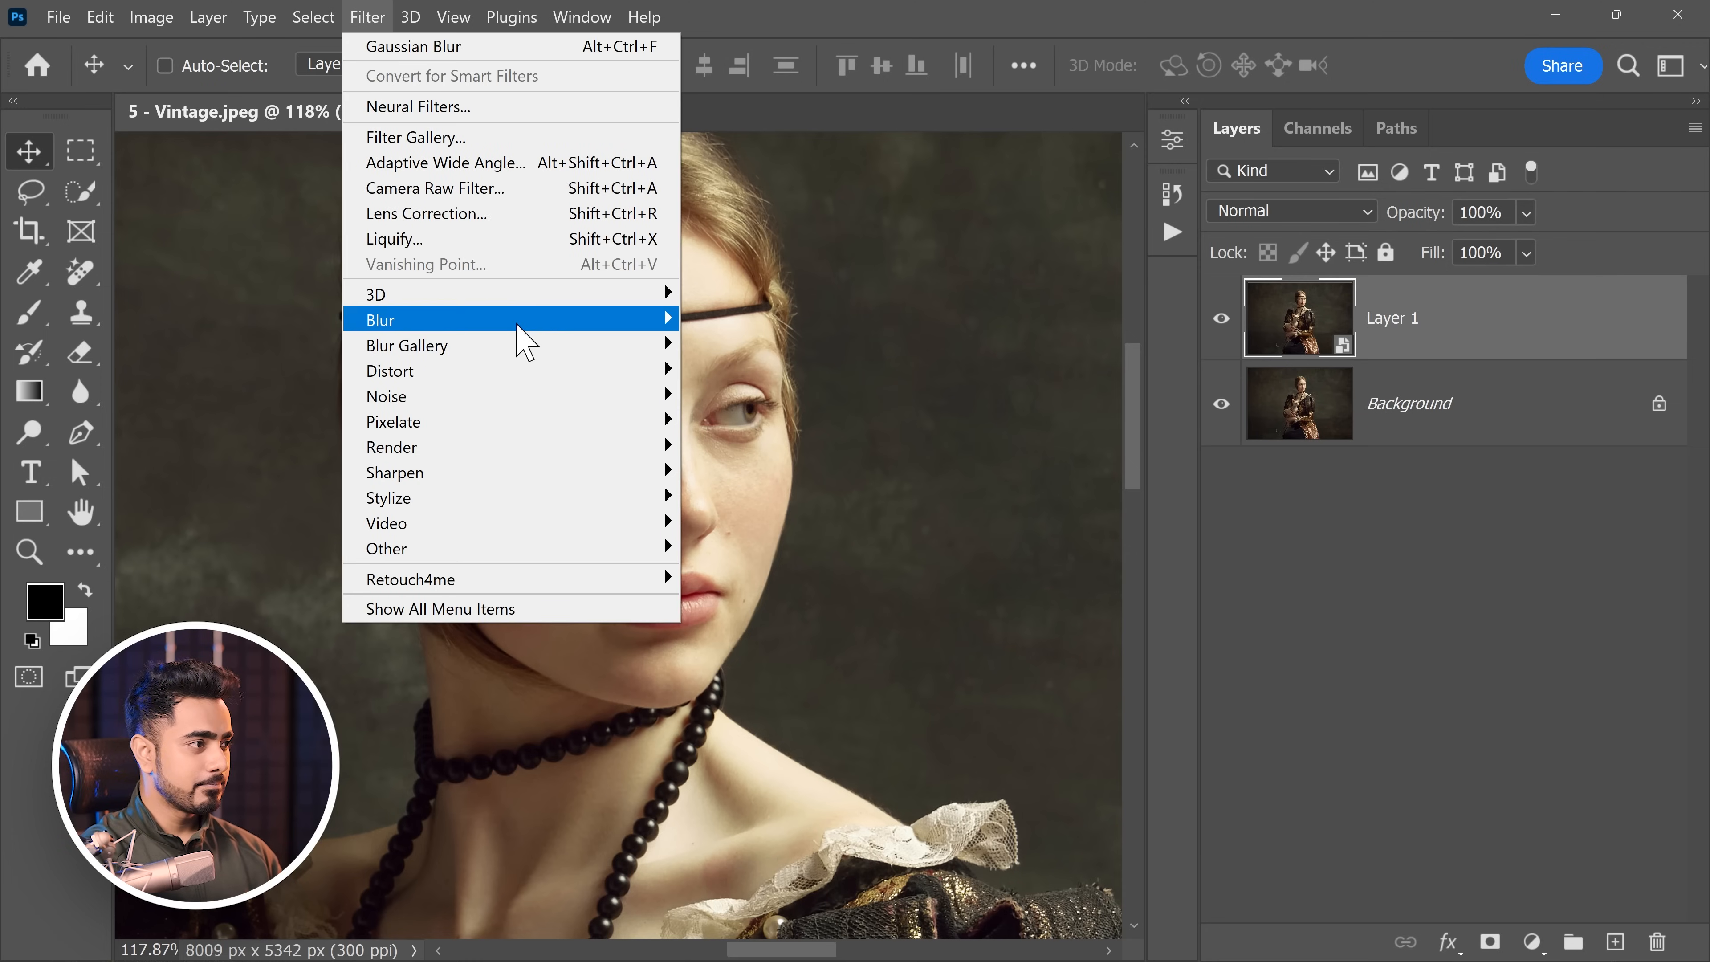
{"action": "mouse_move", "coordinate": [539, 339]}
{"action": "left_click", "coordinate": [754, 421]}
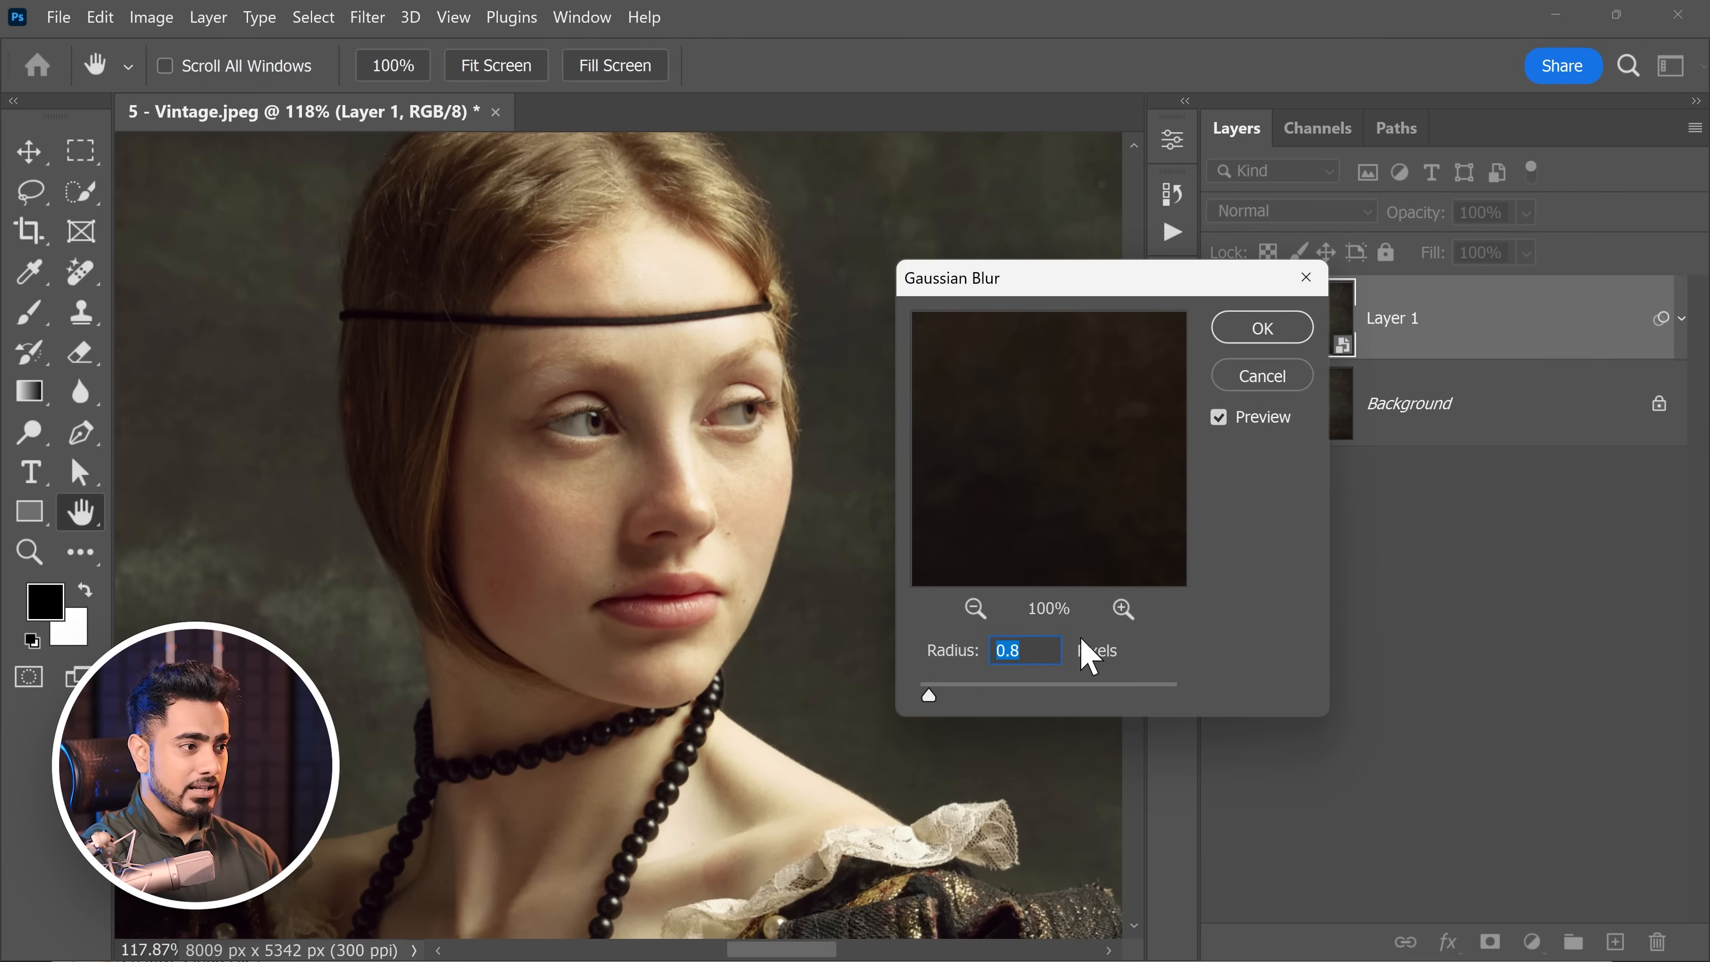
{"action": "type", "text": "80"}
{"action": "left_click", "coordinate": [1269, 337]}
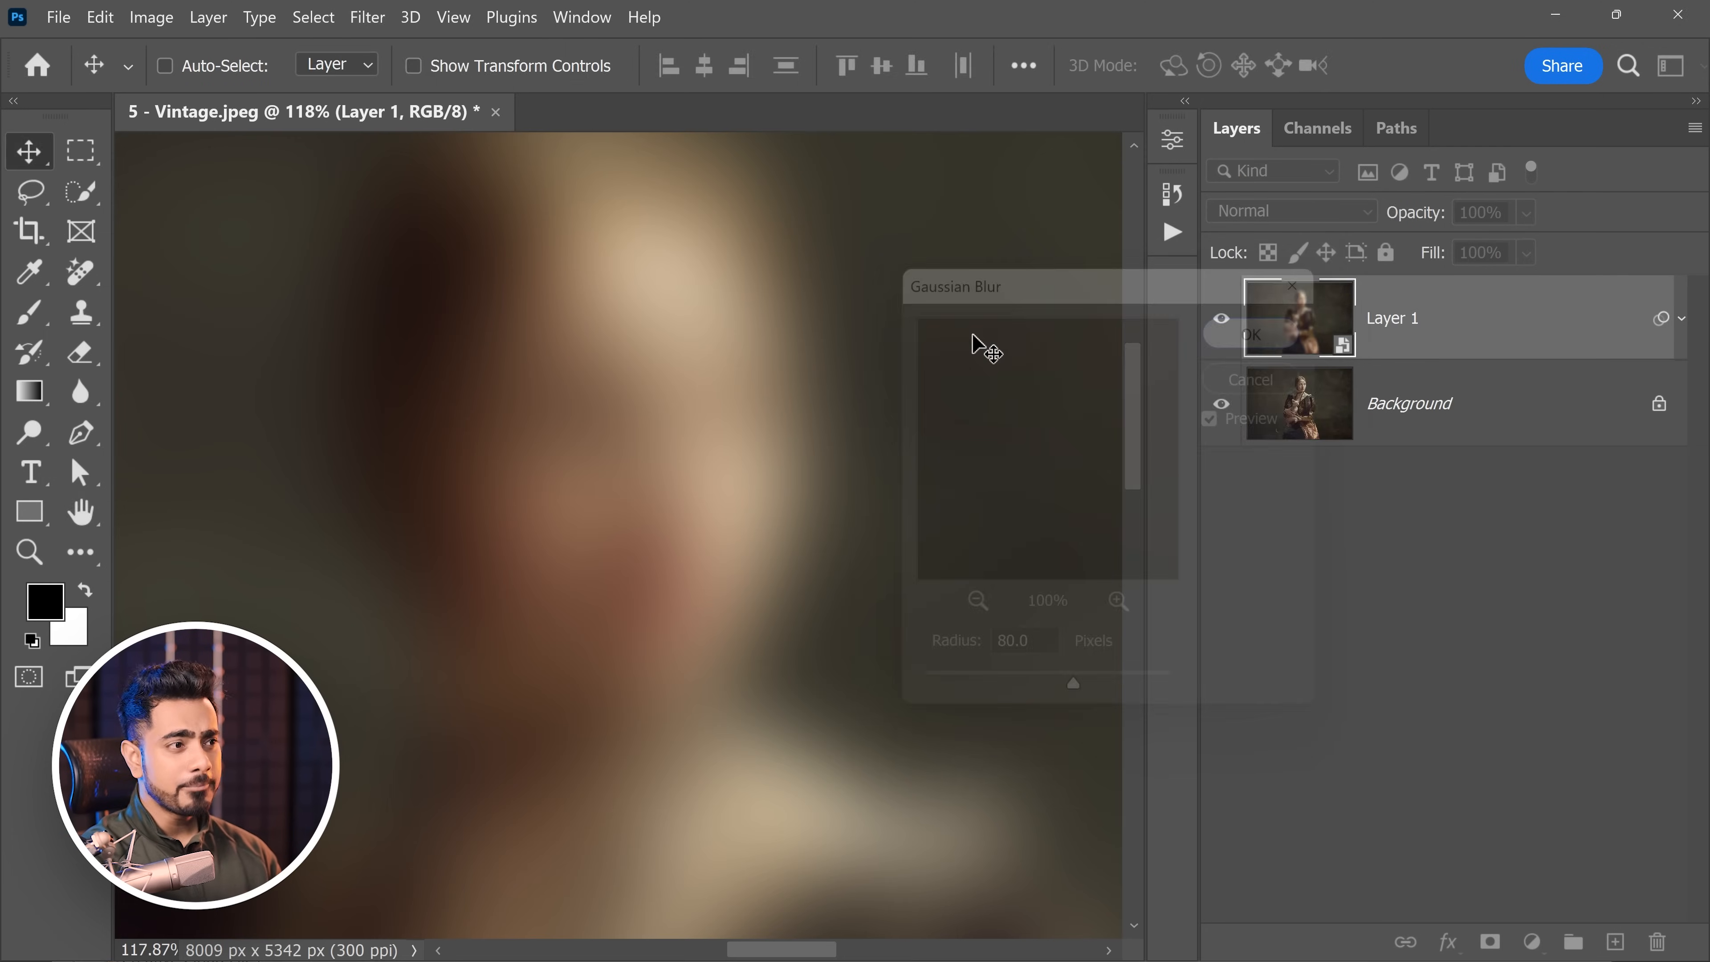
Step: Add 24% uniform, monochromatic noise to Layer 1 as a smart filter with Add Noise
{"action": "left_click", "coordinate": [369, 25]}
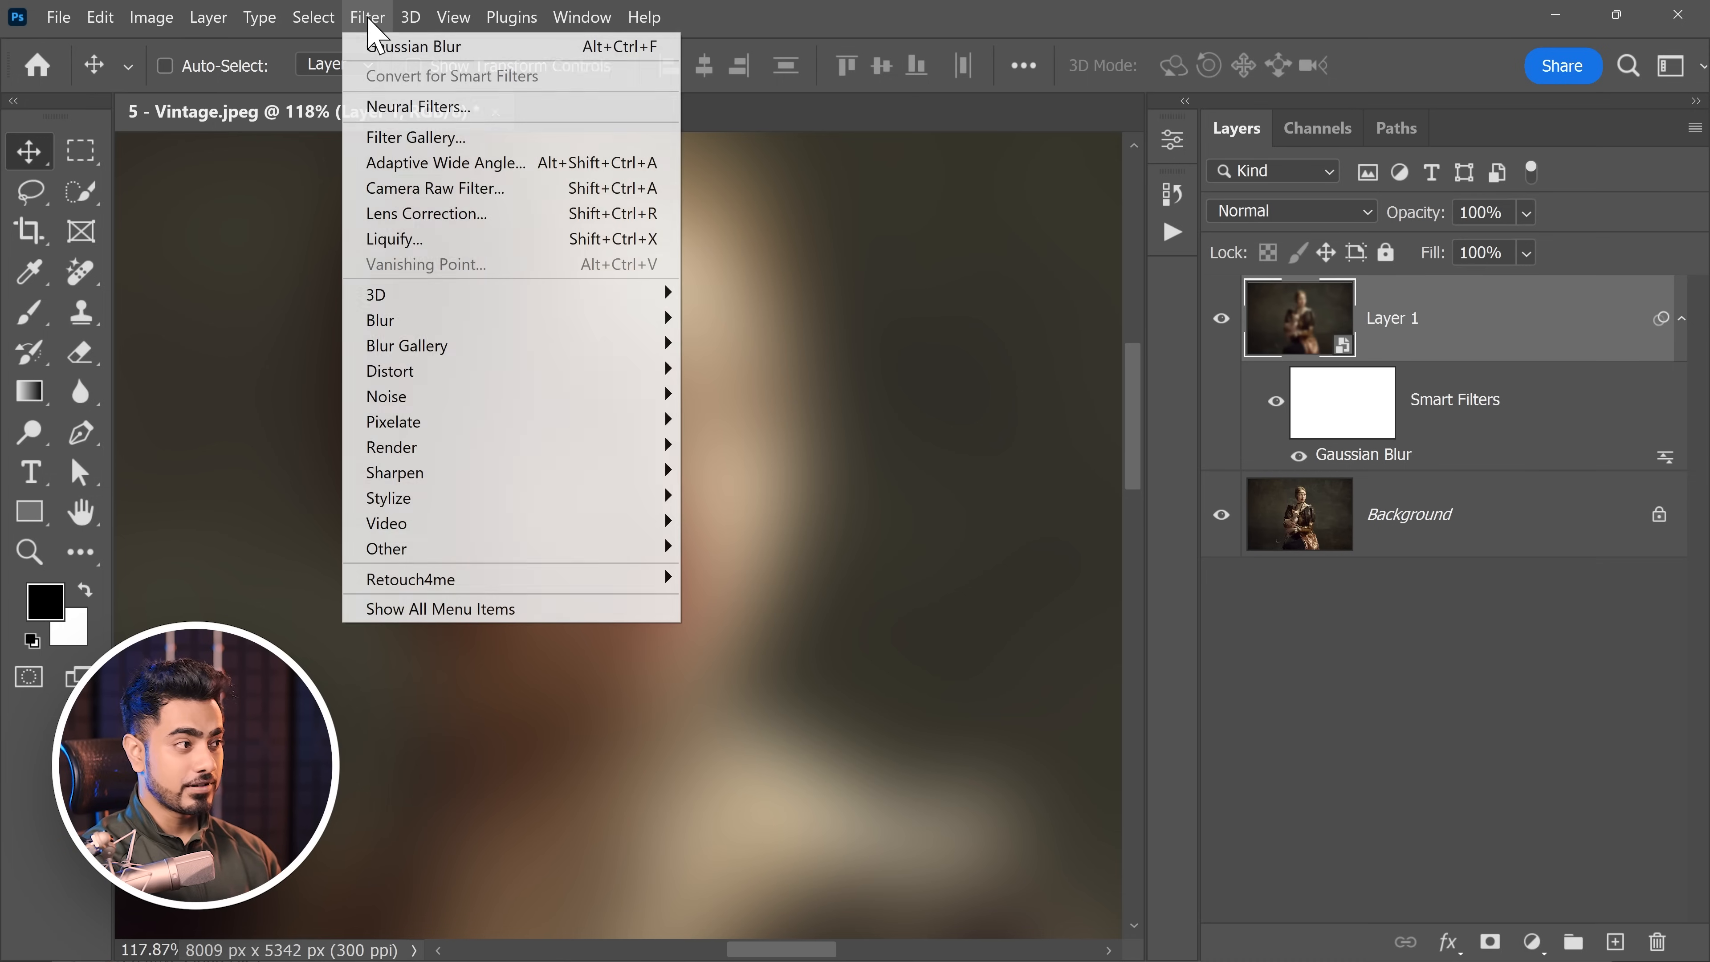
{"action": "mouse_move", "coordinate": [580, 402]}
{"action": "left_click", "coordinate": [734, 397]}
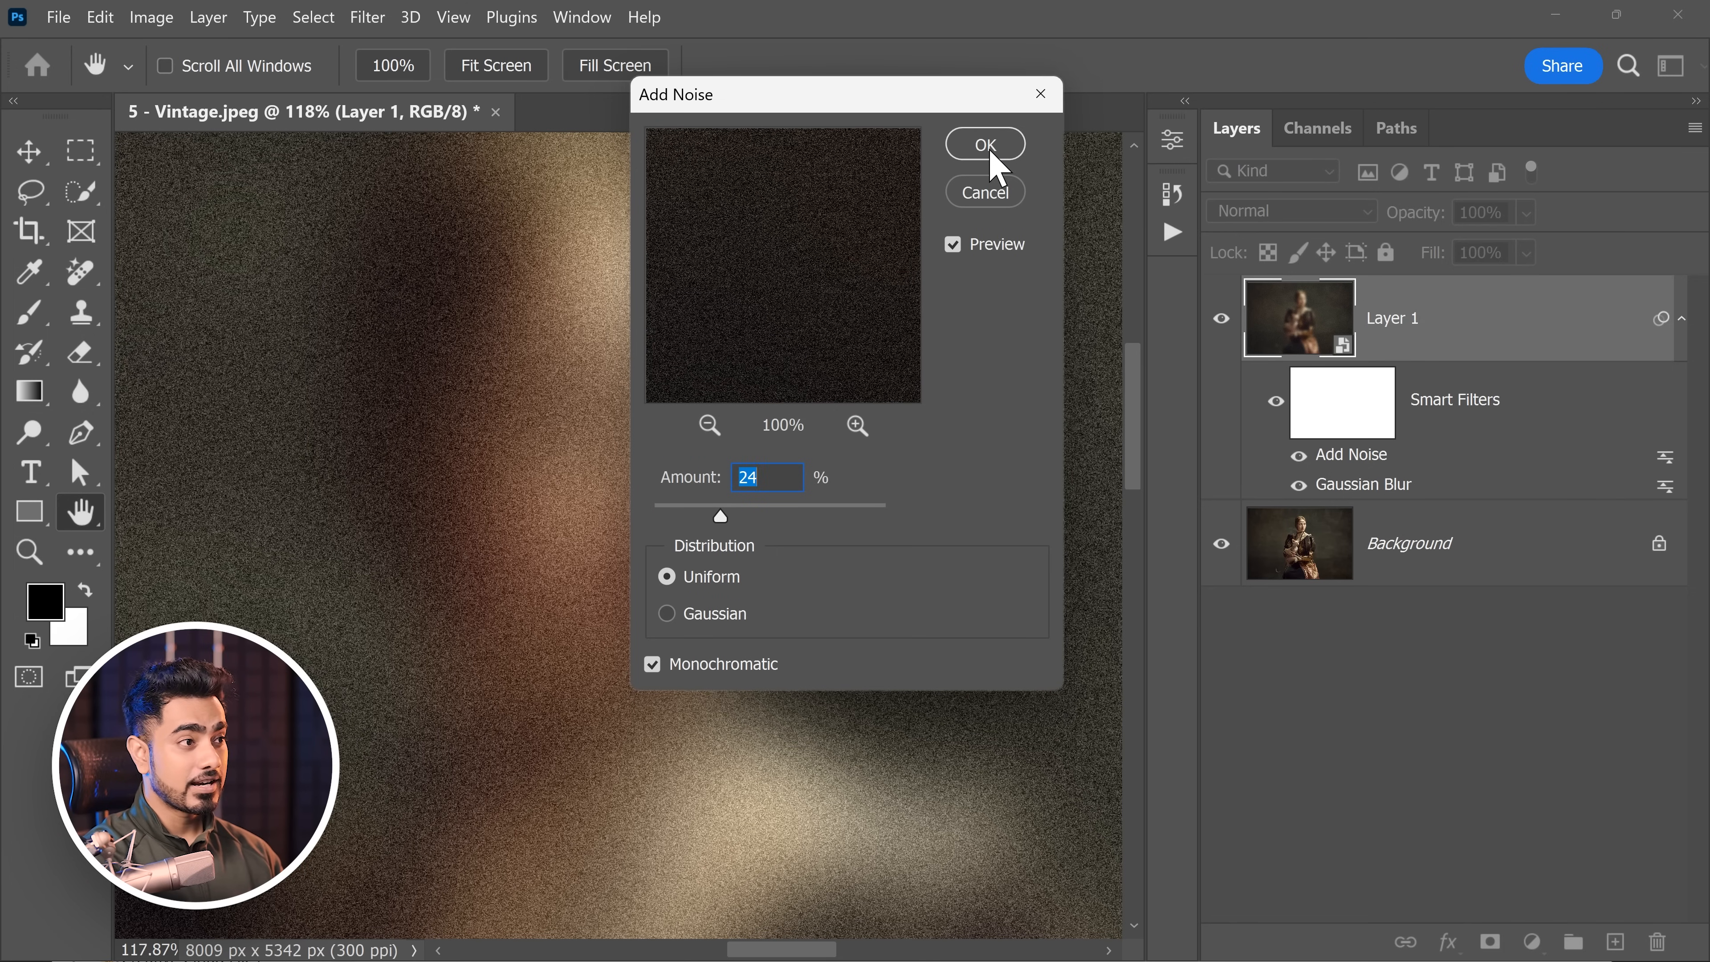
{"action": "left_click", "coordinate": [990, 155]}
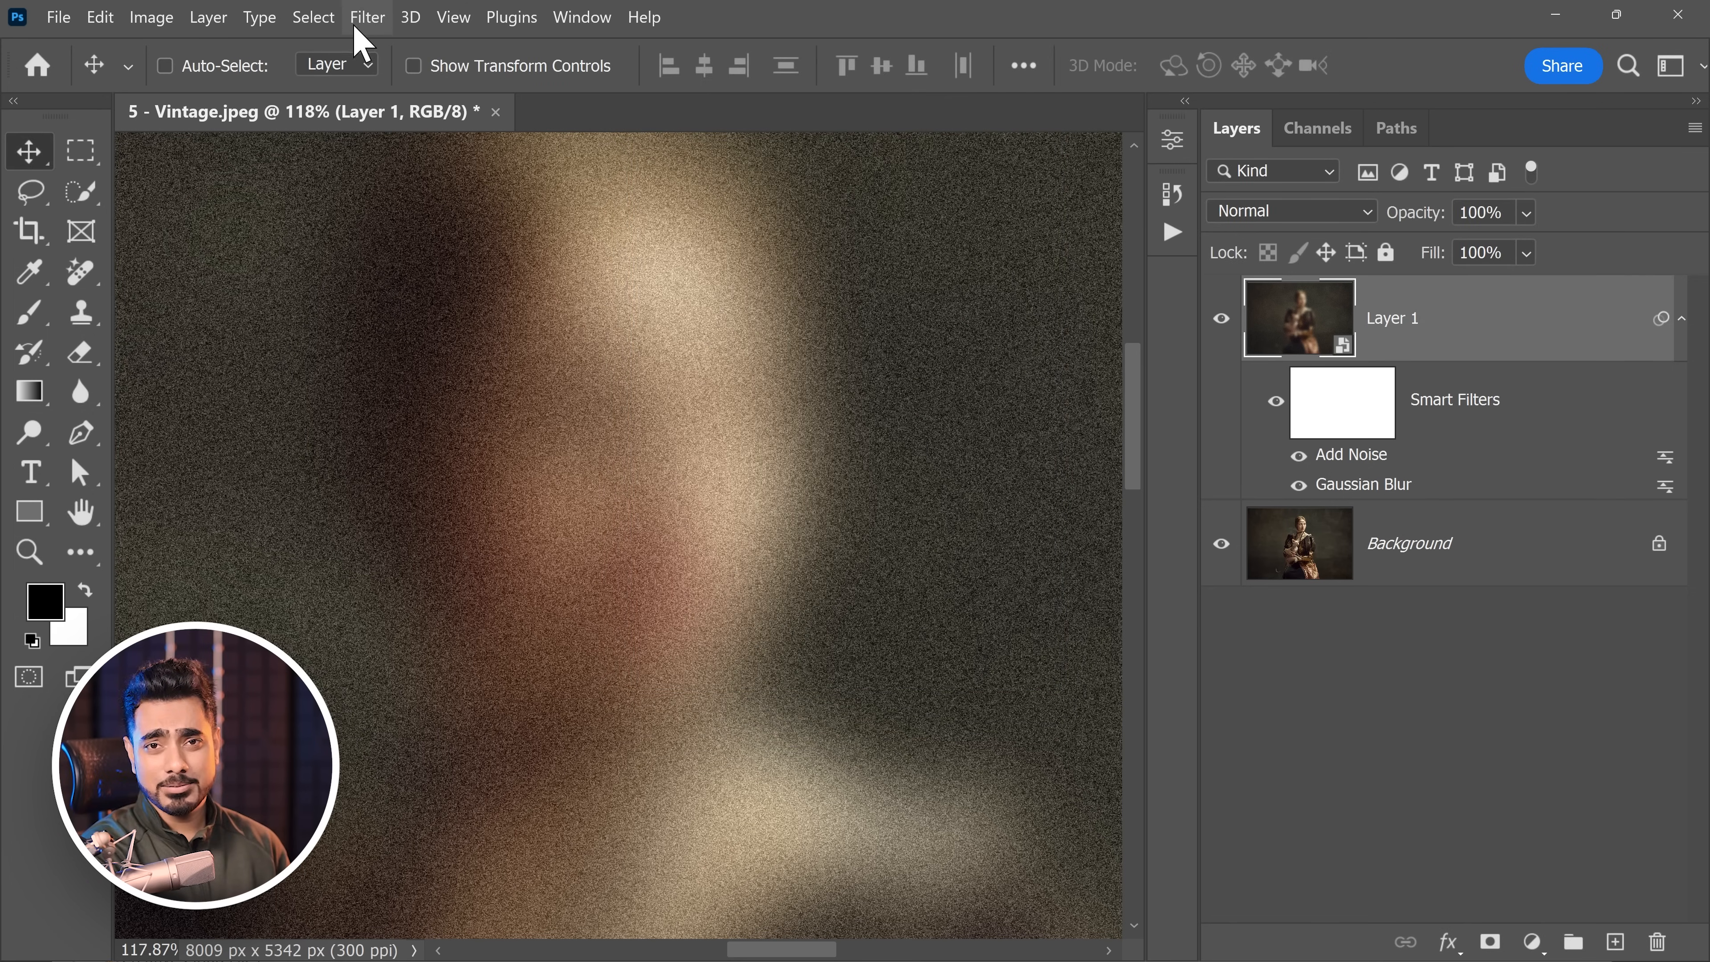
Step: Apply a second Gaussian Blur smart filter to Layer 1 with a radius of 0.8 pixels
{"action": "left_click", "coordinate": [362, 20]}
{"action": "mouse_move", "coordinate": [610, 319]}
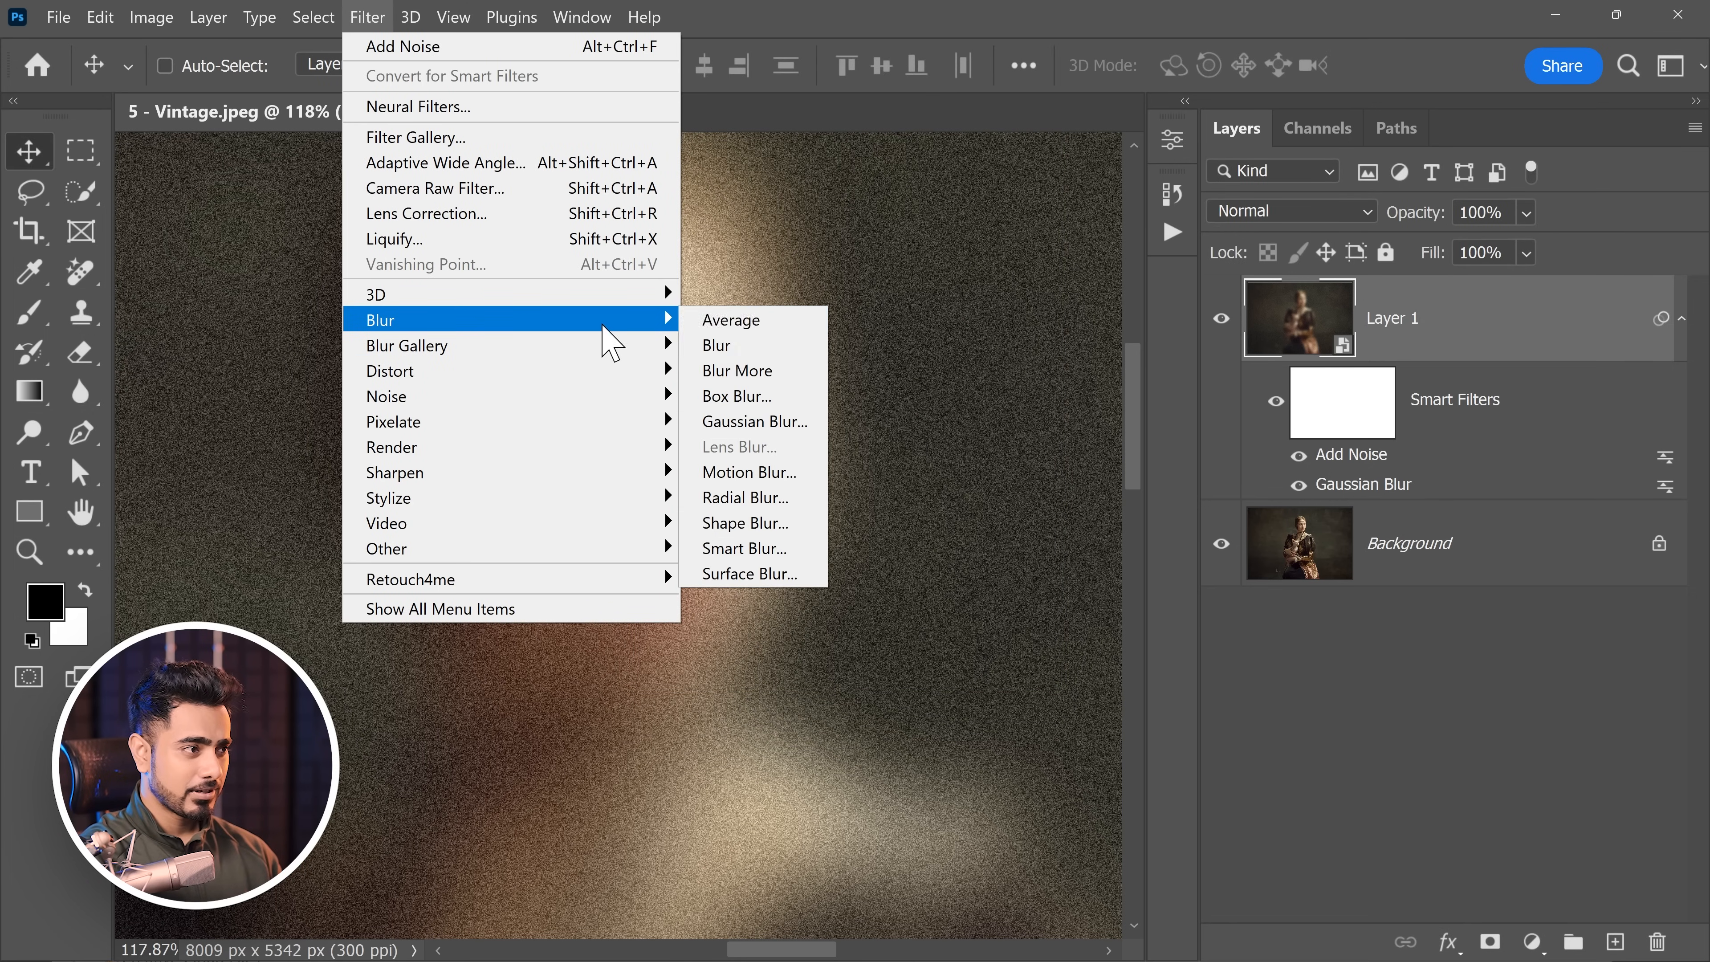
{"action": "left_click", "coordinate": [753, 425]}
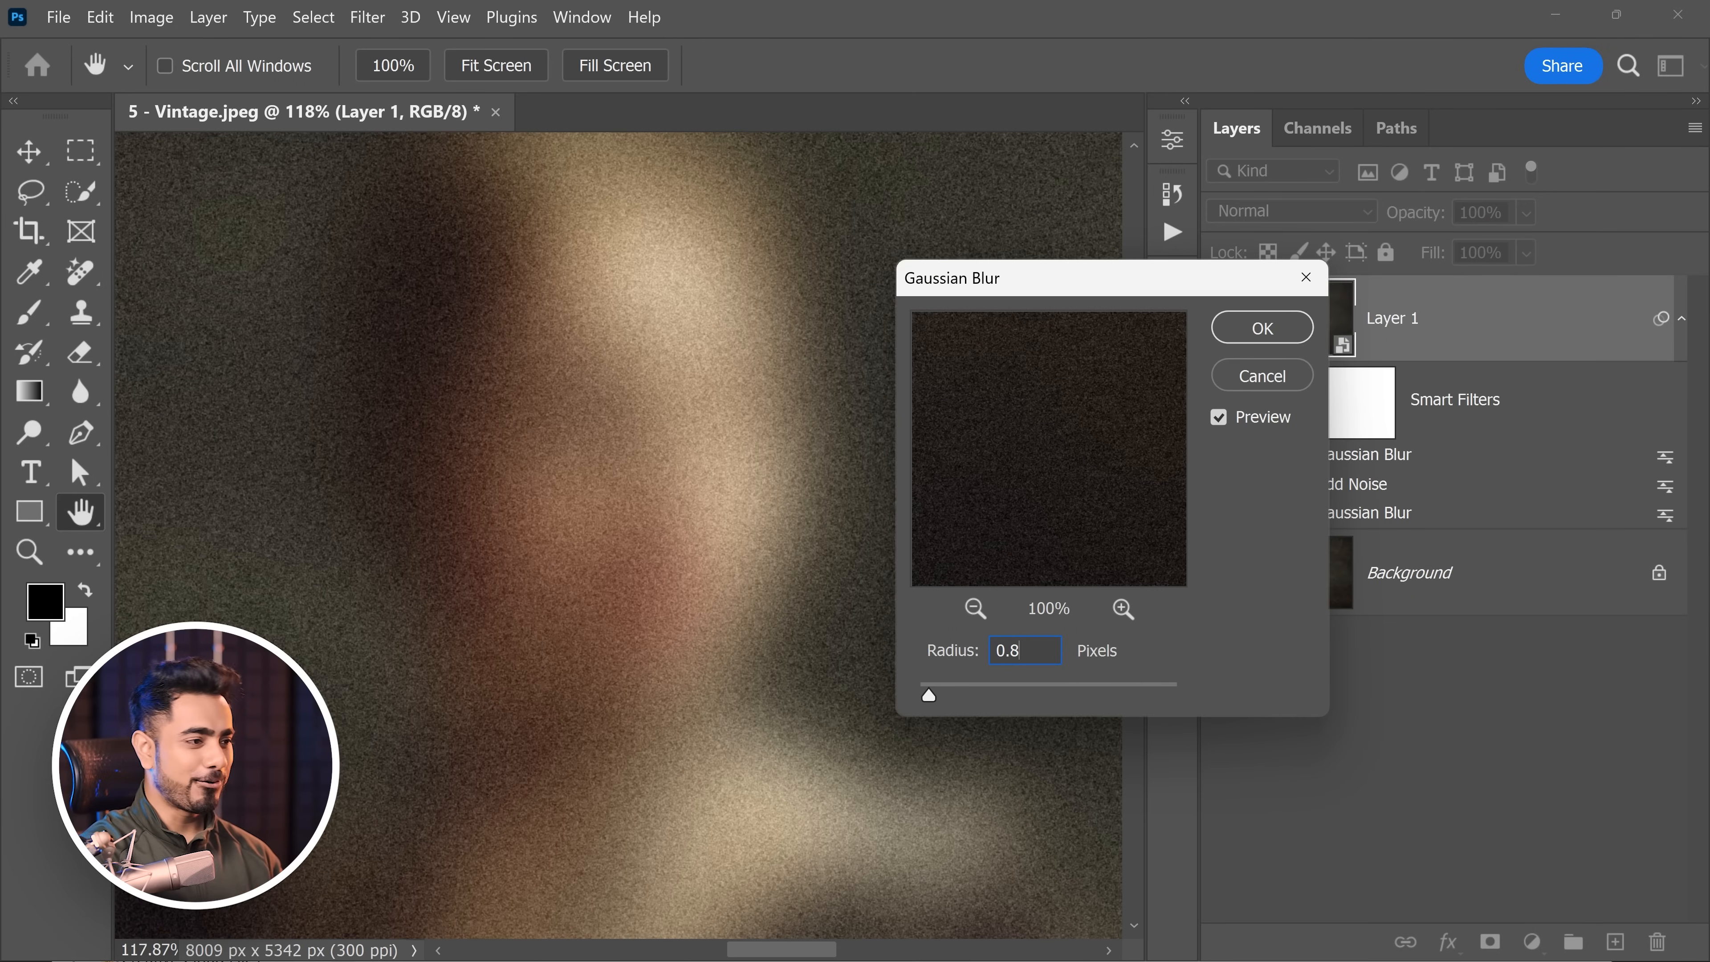
{"action": "left_click", "coordinate": [1261, 328]}
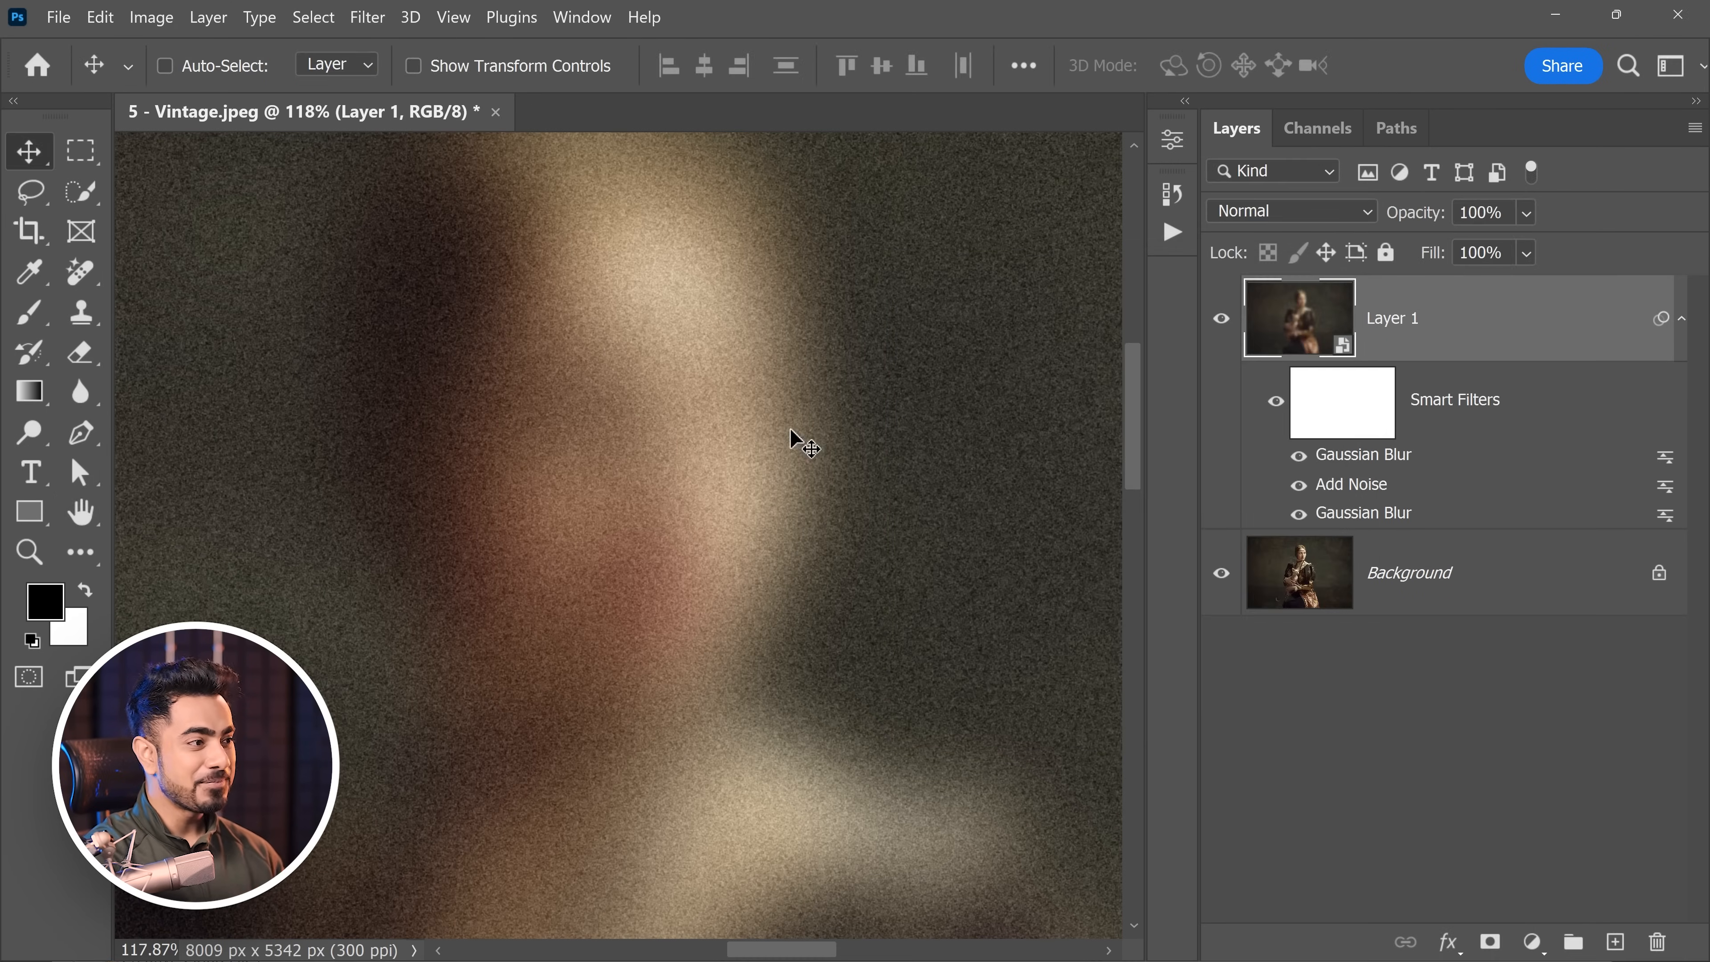
Step: Edit the first Gaussian Blur smart filter, lowest in Layer 1's filter stack, and set its radius to 82 pixels
{"action": "scroll", "coordinate": [789, 428], "scroll_direction": "down", "scroll_amount": 2}
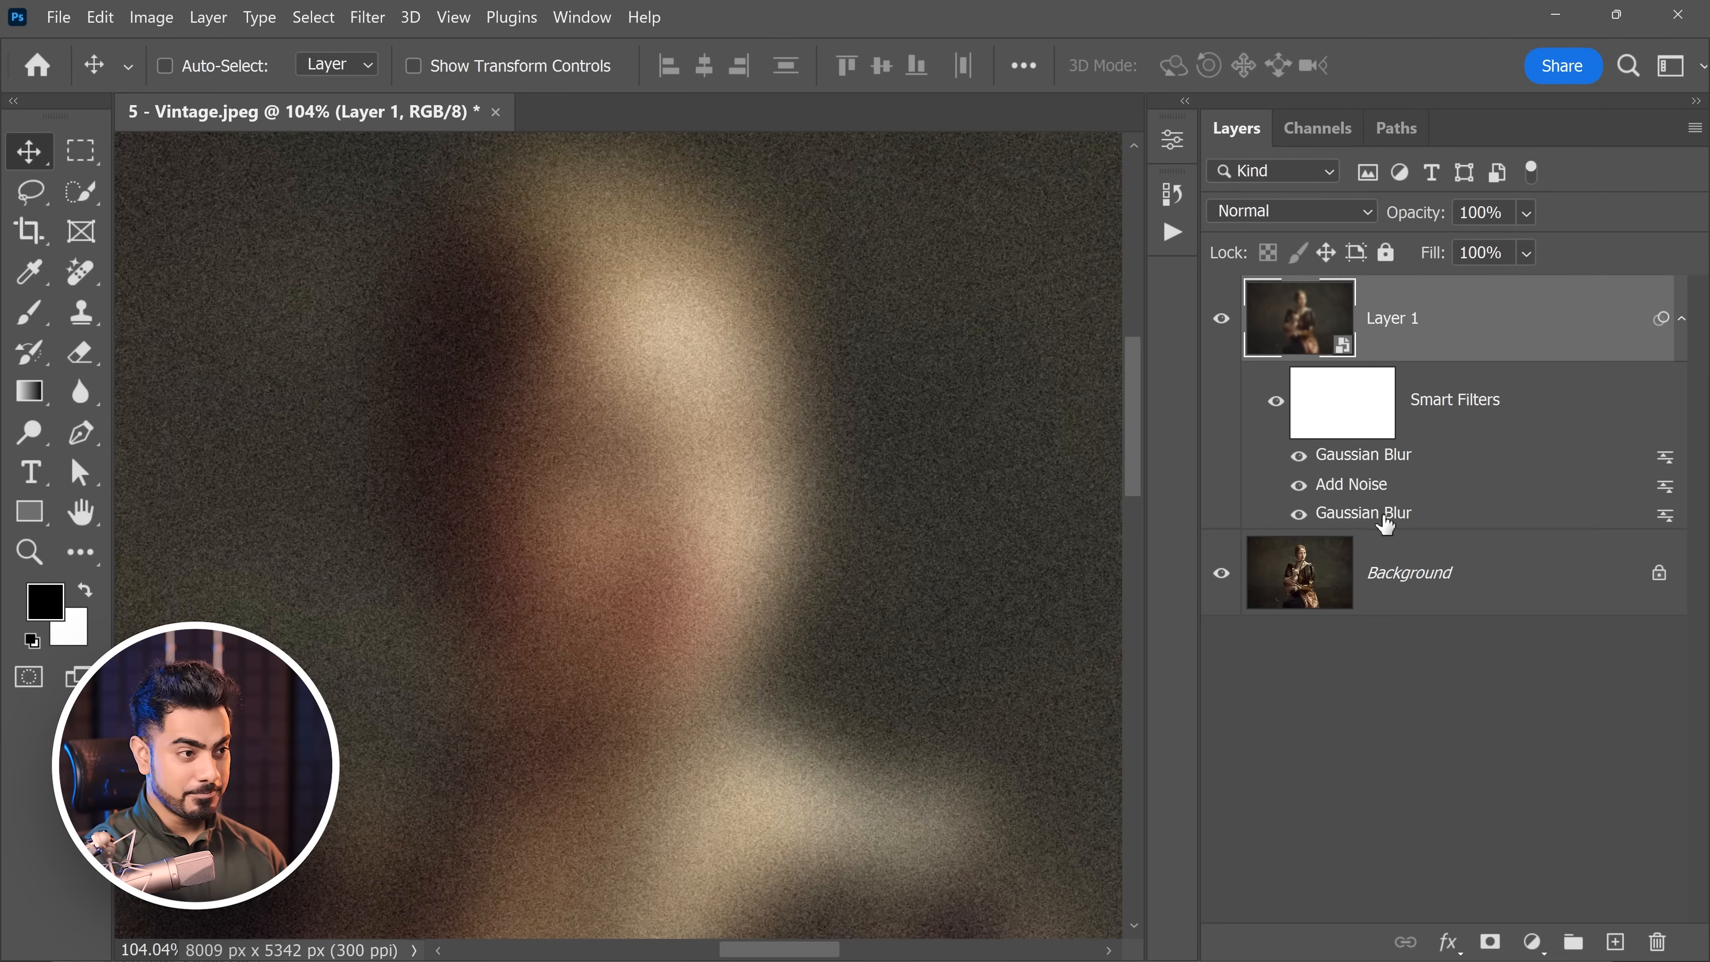
{"action": "double_click", "coordinate": [1374, 514]}
{"action": "left_click", "coordinate": [969, 437]}
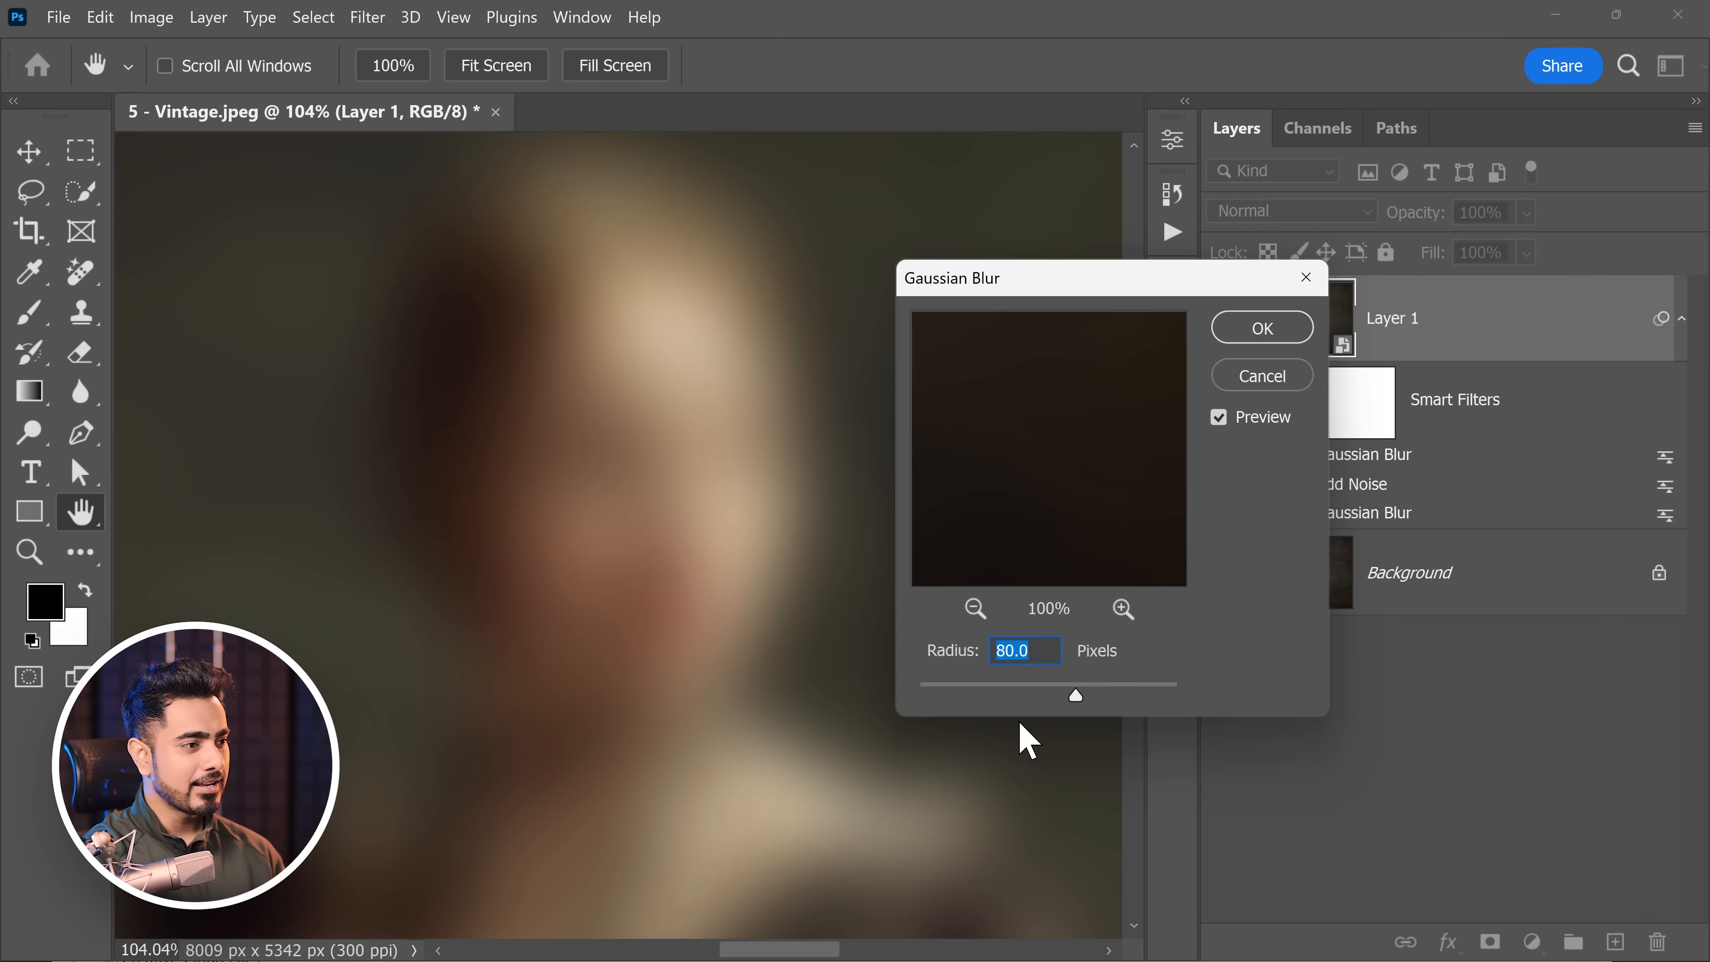
{"action": "left_click_drag", "start_coordinate": [1013, 693], "coordinate": [1071, 690]}
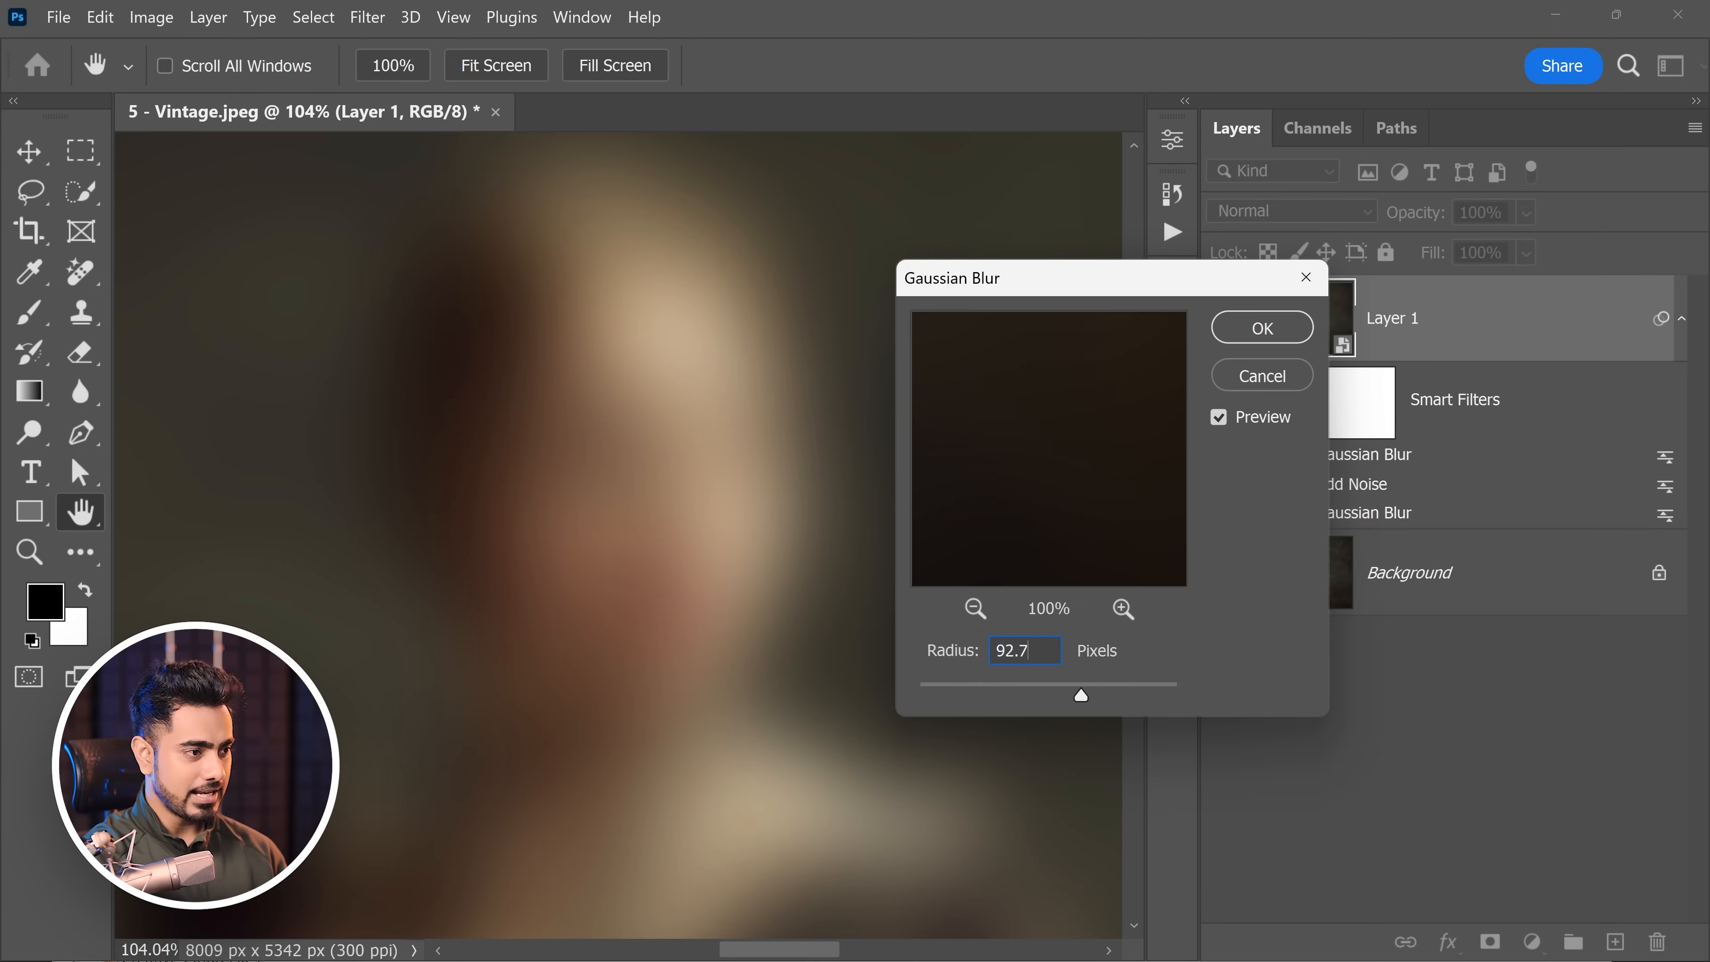
{"action": "type", "text": "82"}
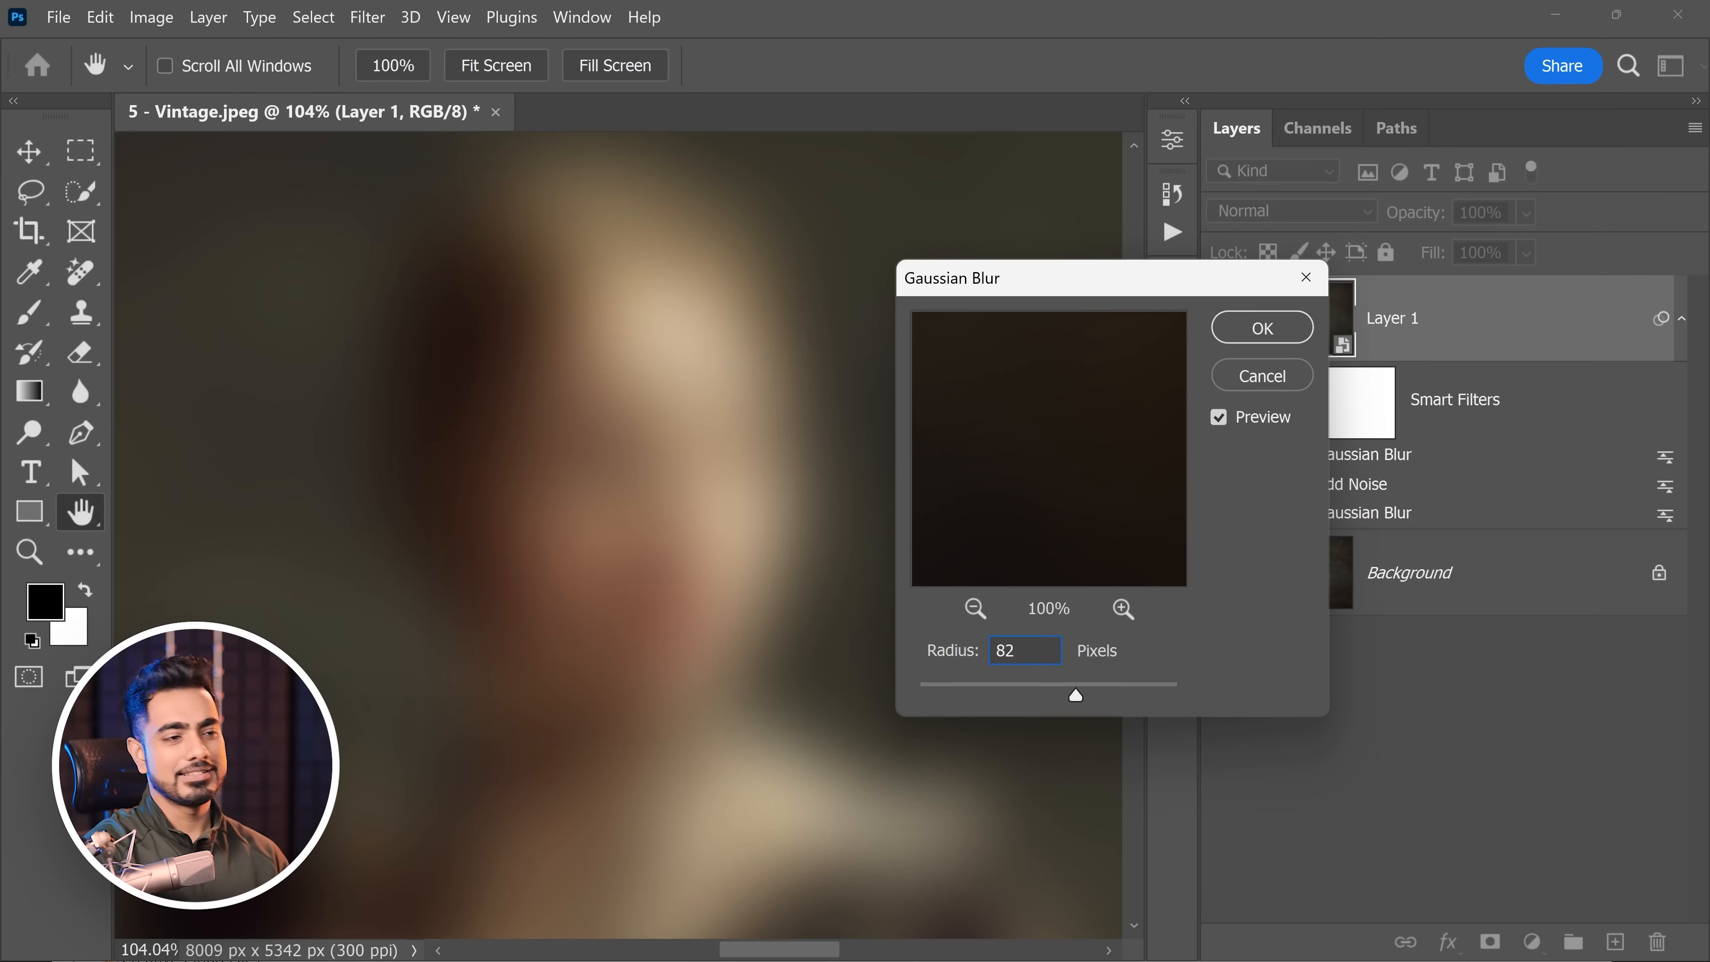
{"action": "left_click", "coordinate": [1252, 337]}
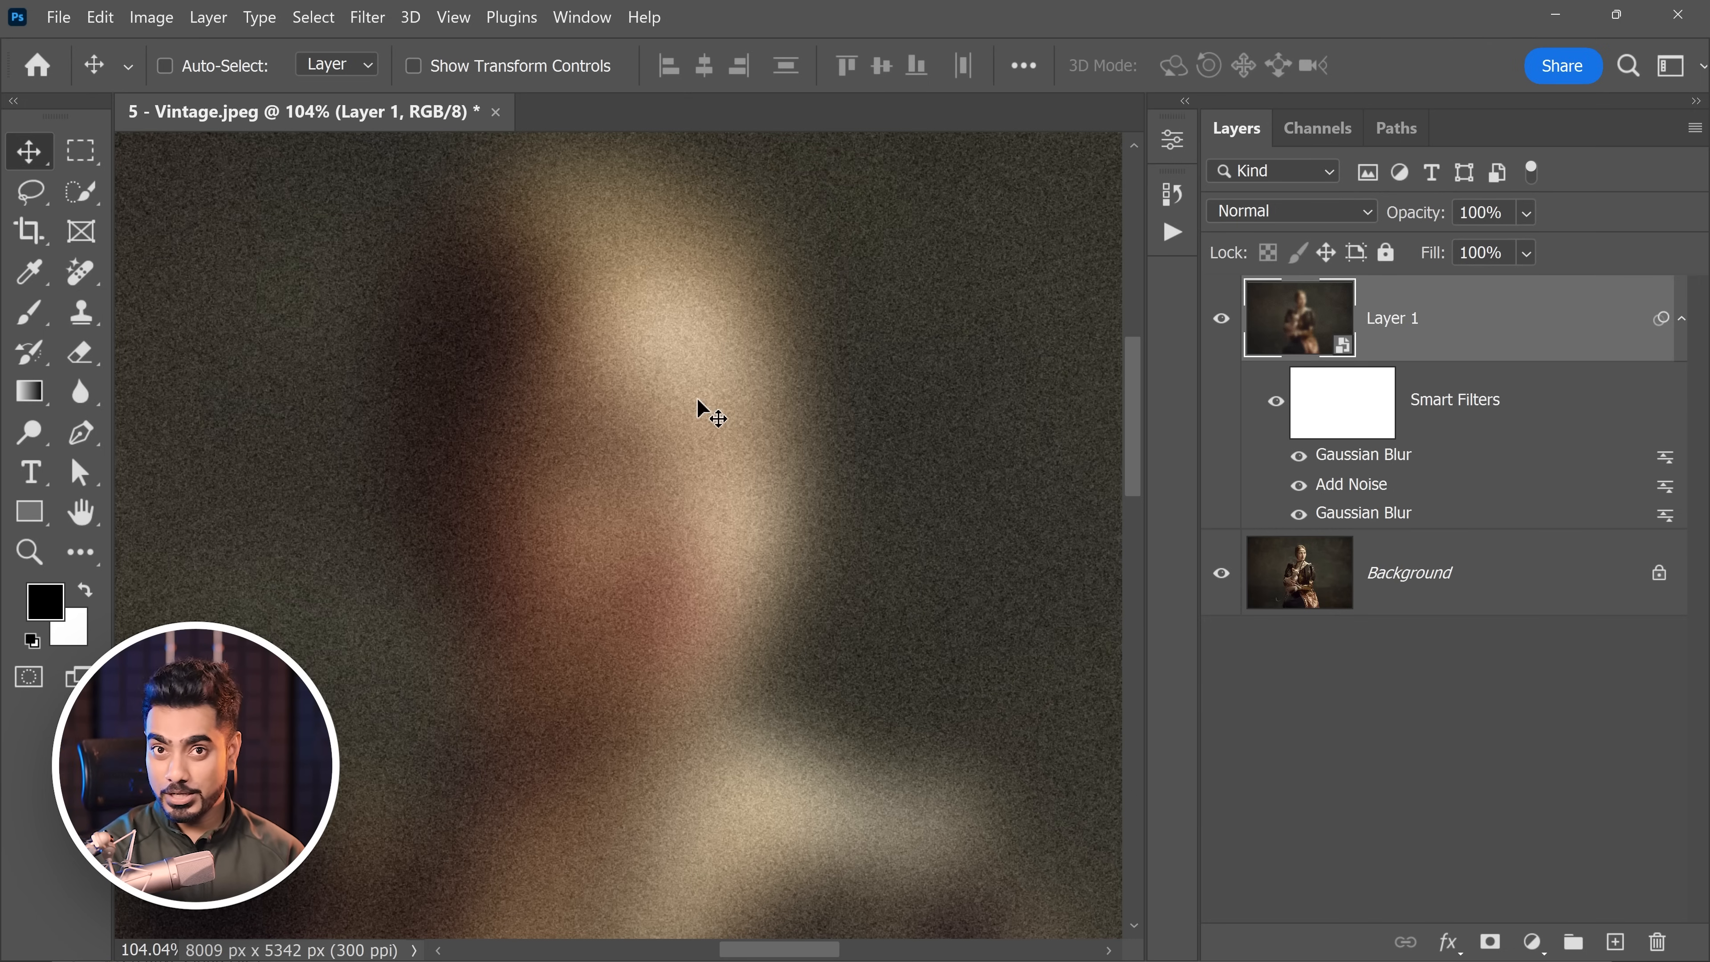
Step: Reopen the Add Noise smart filter on Layer 1, try an amount of 18.23%, and cancel the edit
{"action": "double_click", "coordinate": [1362, 491]}
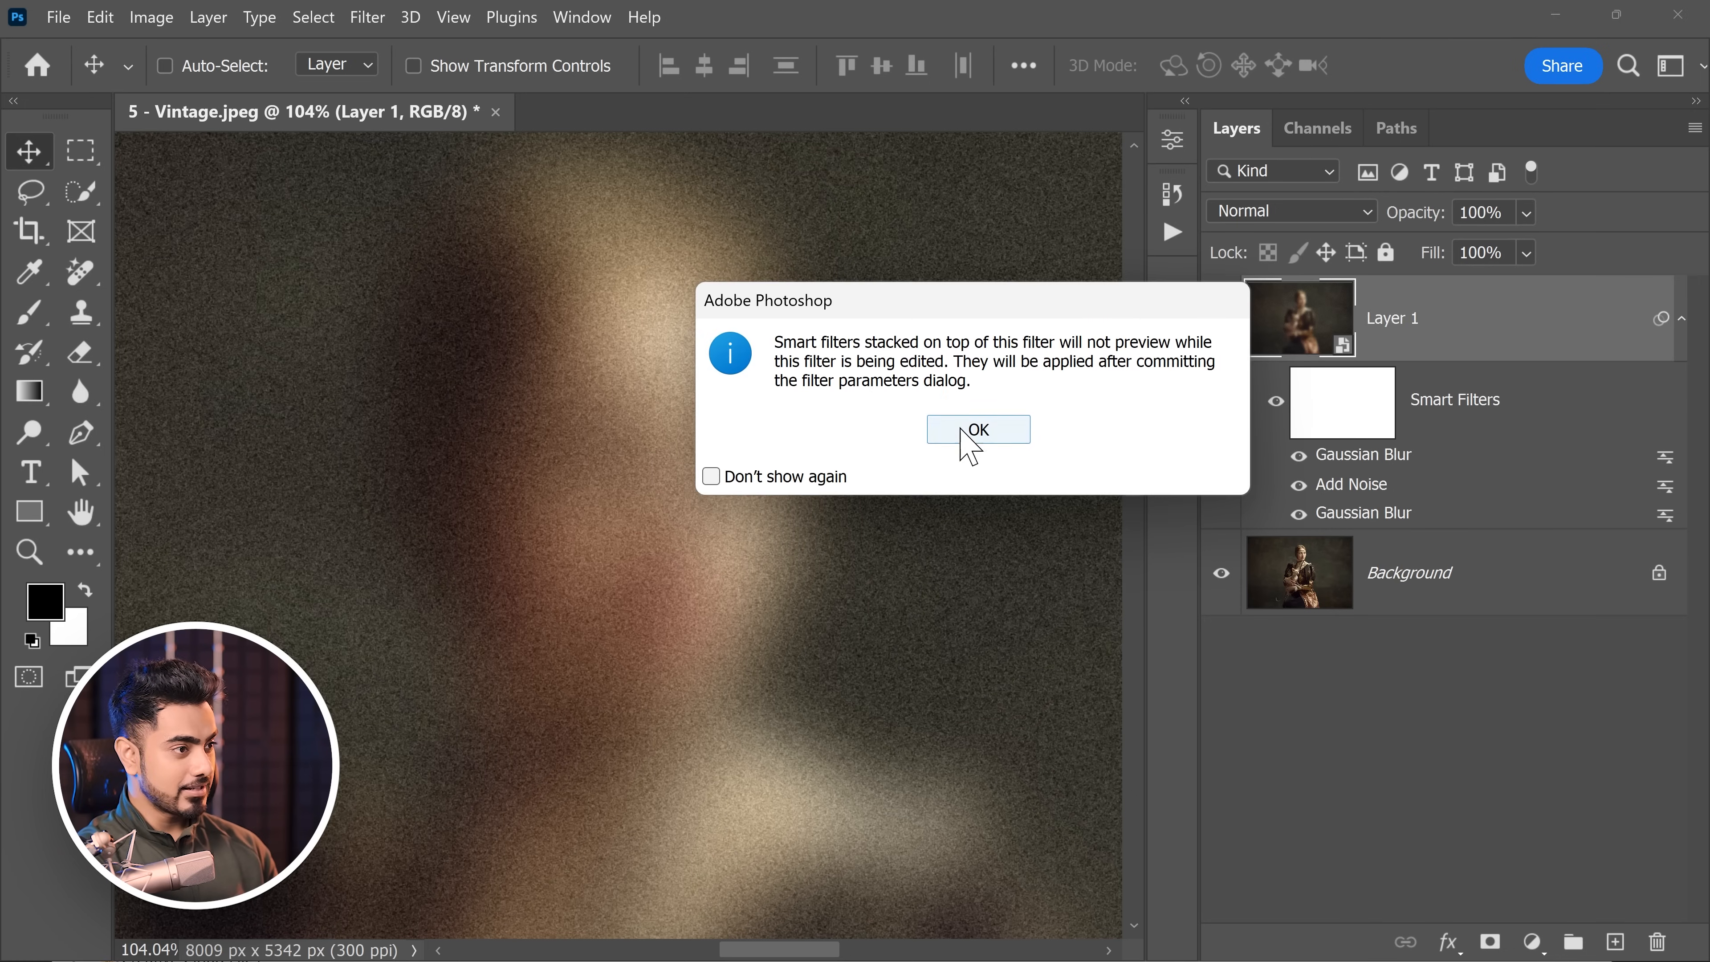
{"action": "left_click", "coordinate": [973, 431]}
{"action": "left_click_drag", "start_coordinate": [707, 519], "coordinate": [705, 516]}
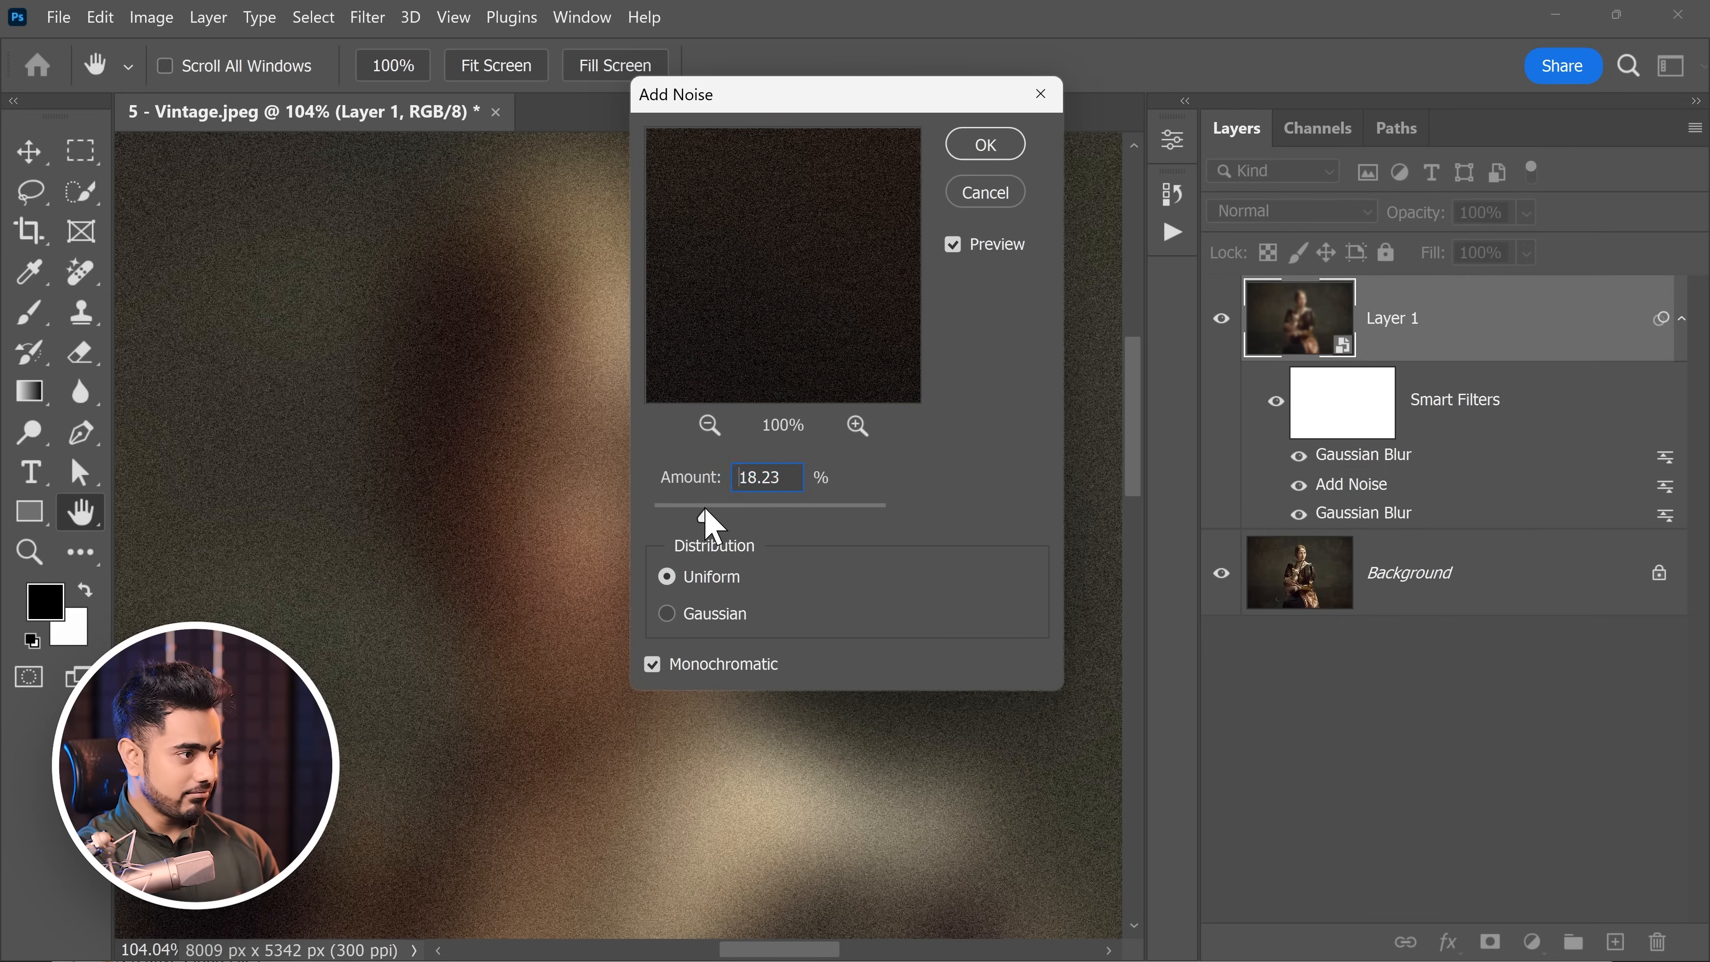
{"action": "left_click", "coordinate": [1007, 196]}
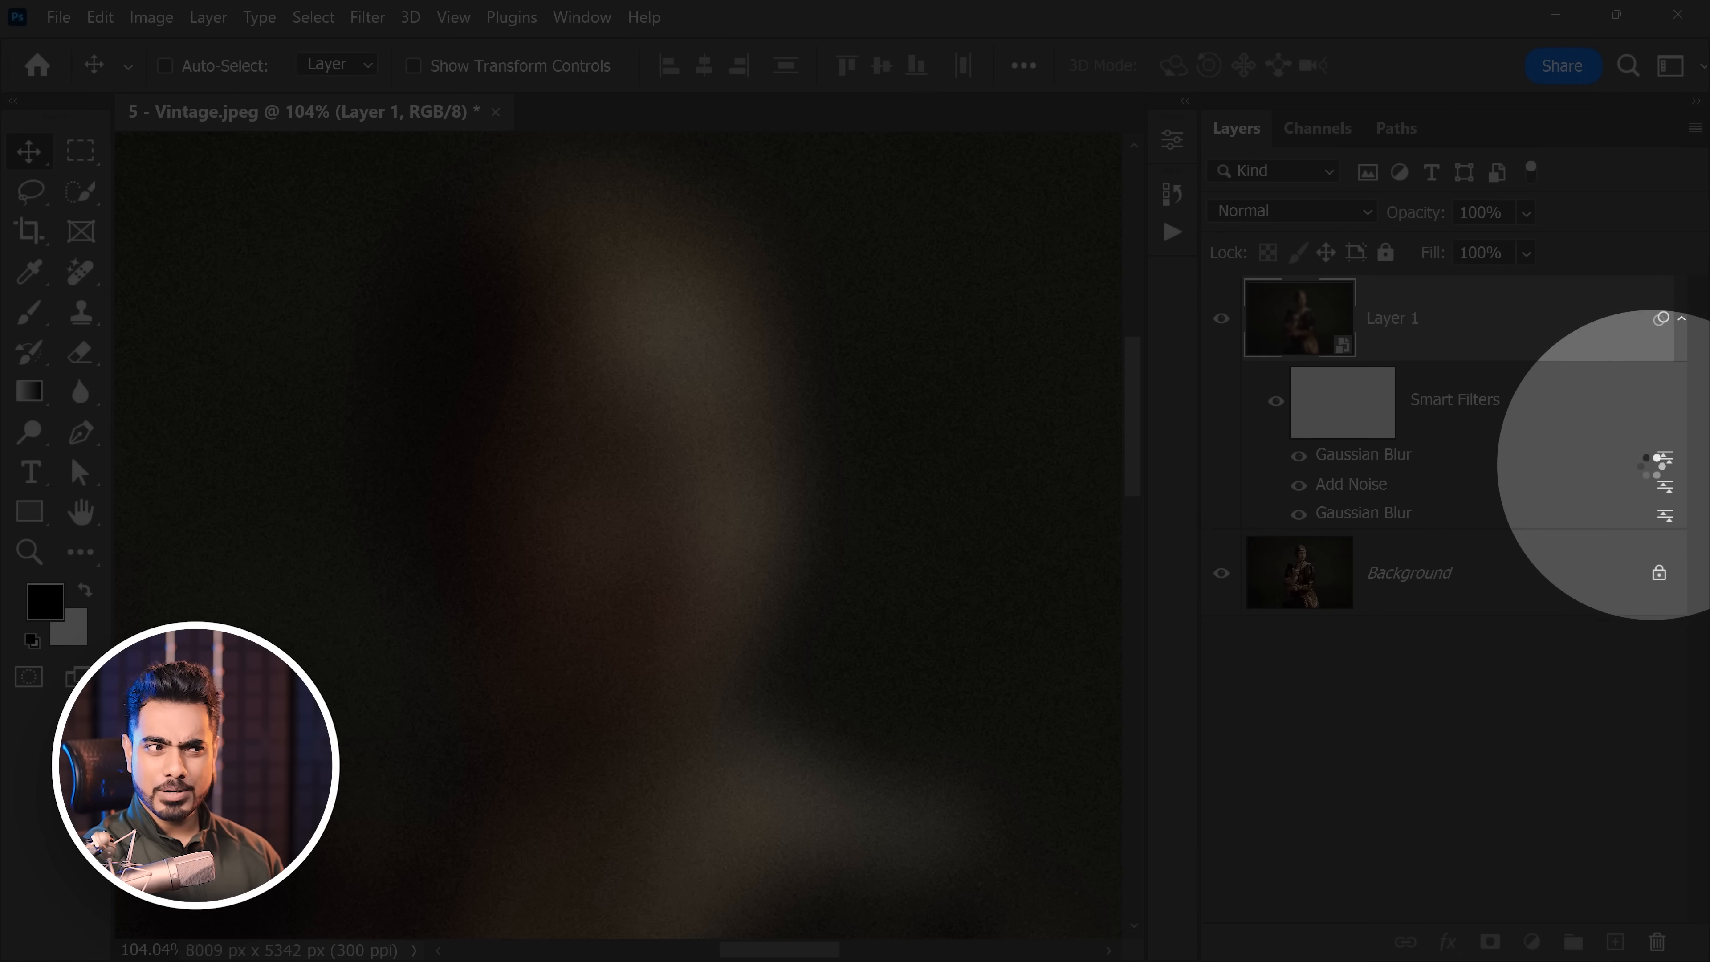
Step: Try different opacities and the Screen mode in the topmost Gaussian Blur filter's blending options, and cancel the changes
{"action": "double_click", "coordinate": [1663, 455]}
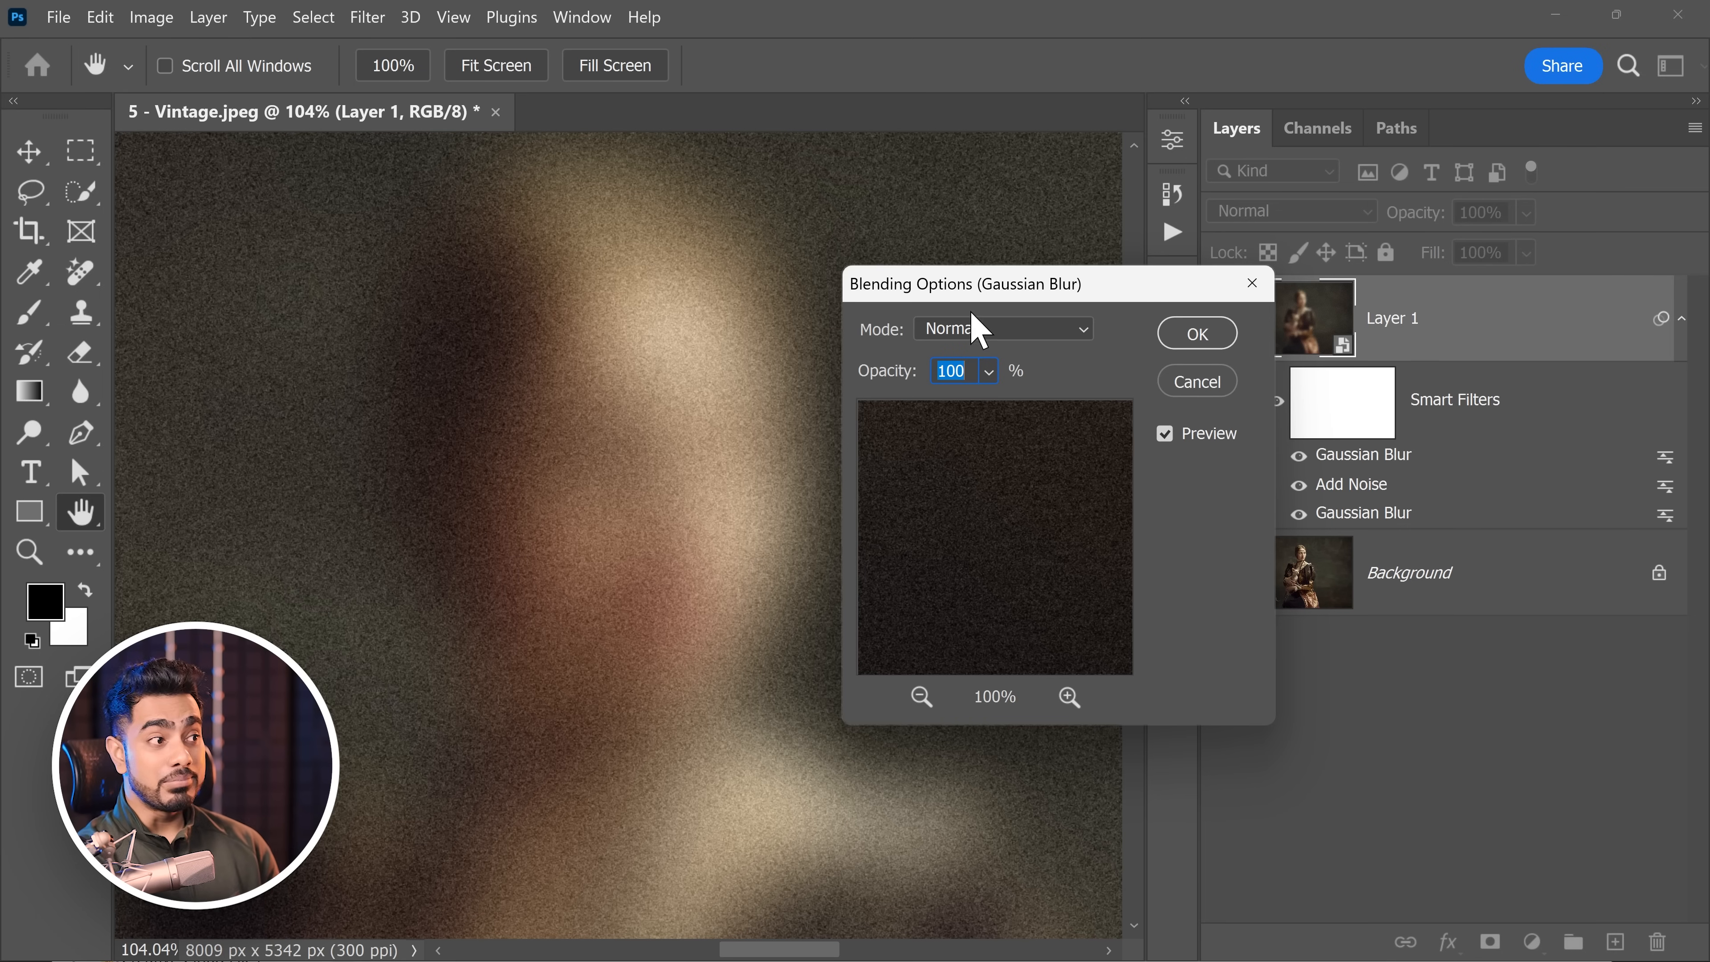
{"action": "left_click", "coordinate": [988, 372]}
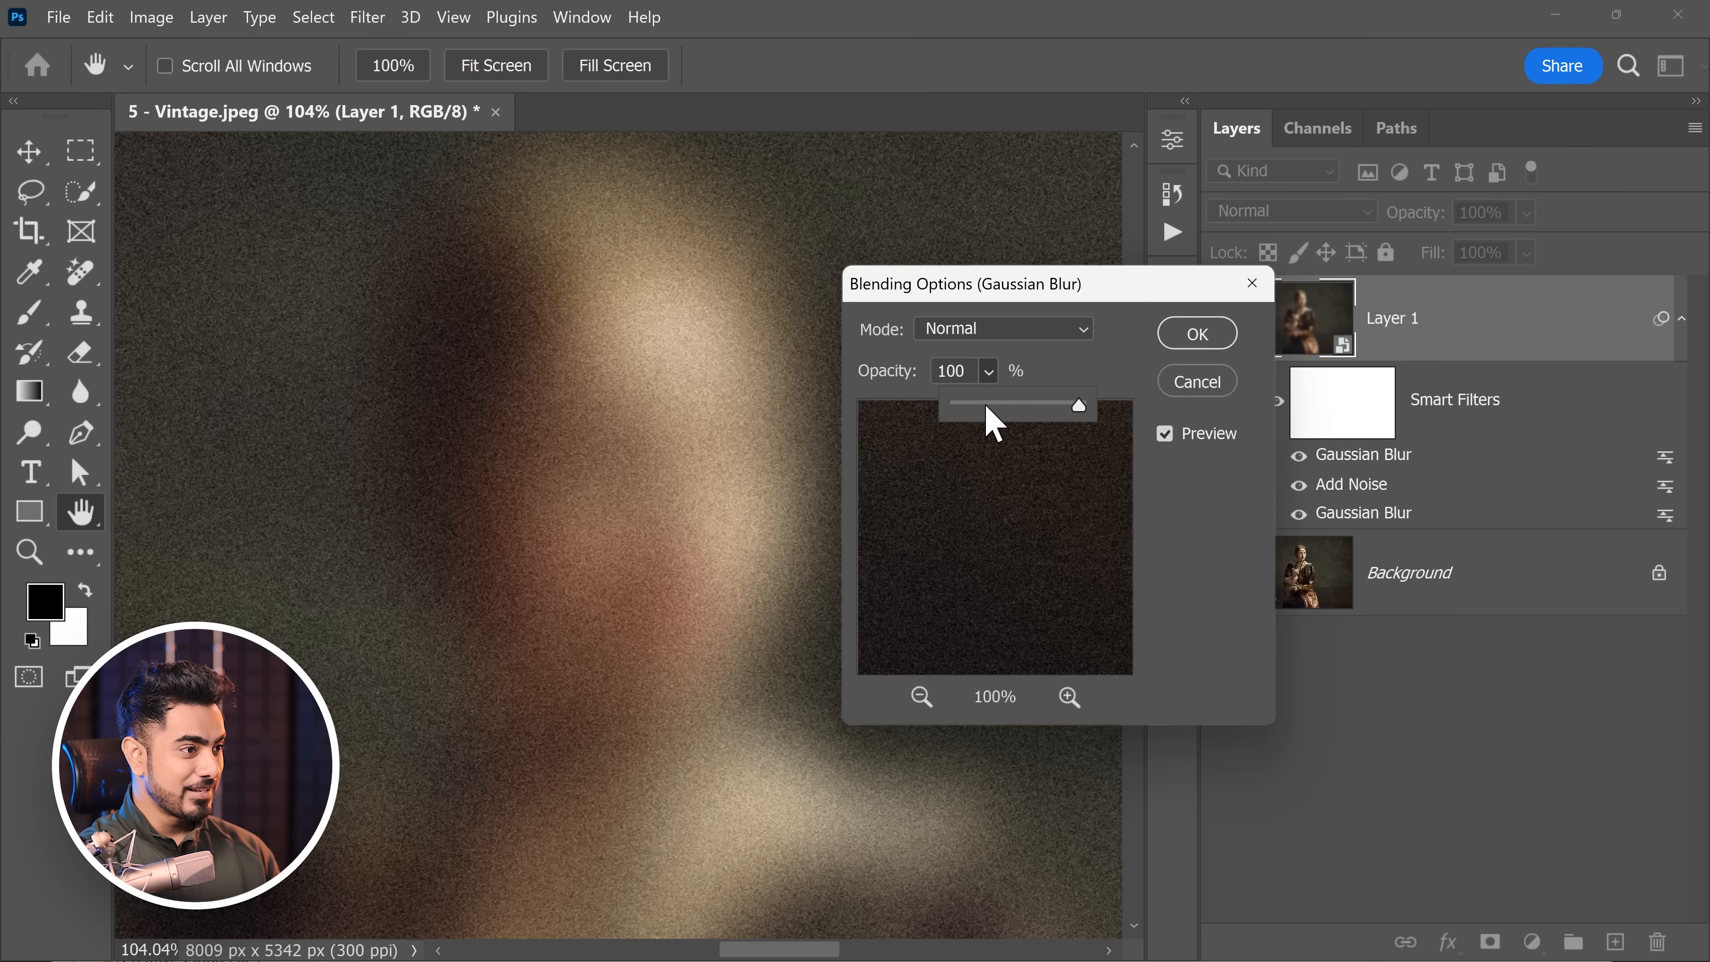
{"action": "left_click", "coordinate": [988, 404]}
{"action": "left_click_drag", "start_coordinate": [1056, 403], "coordinate": [1088, 404]}
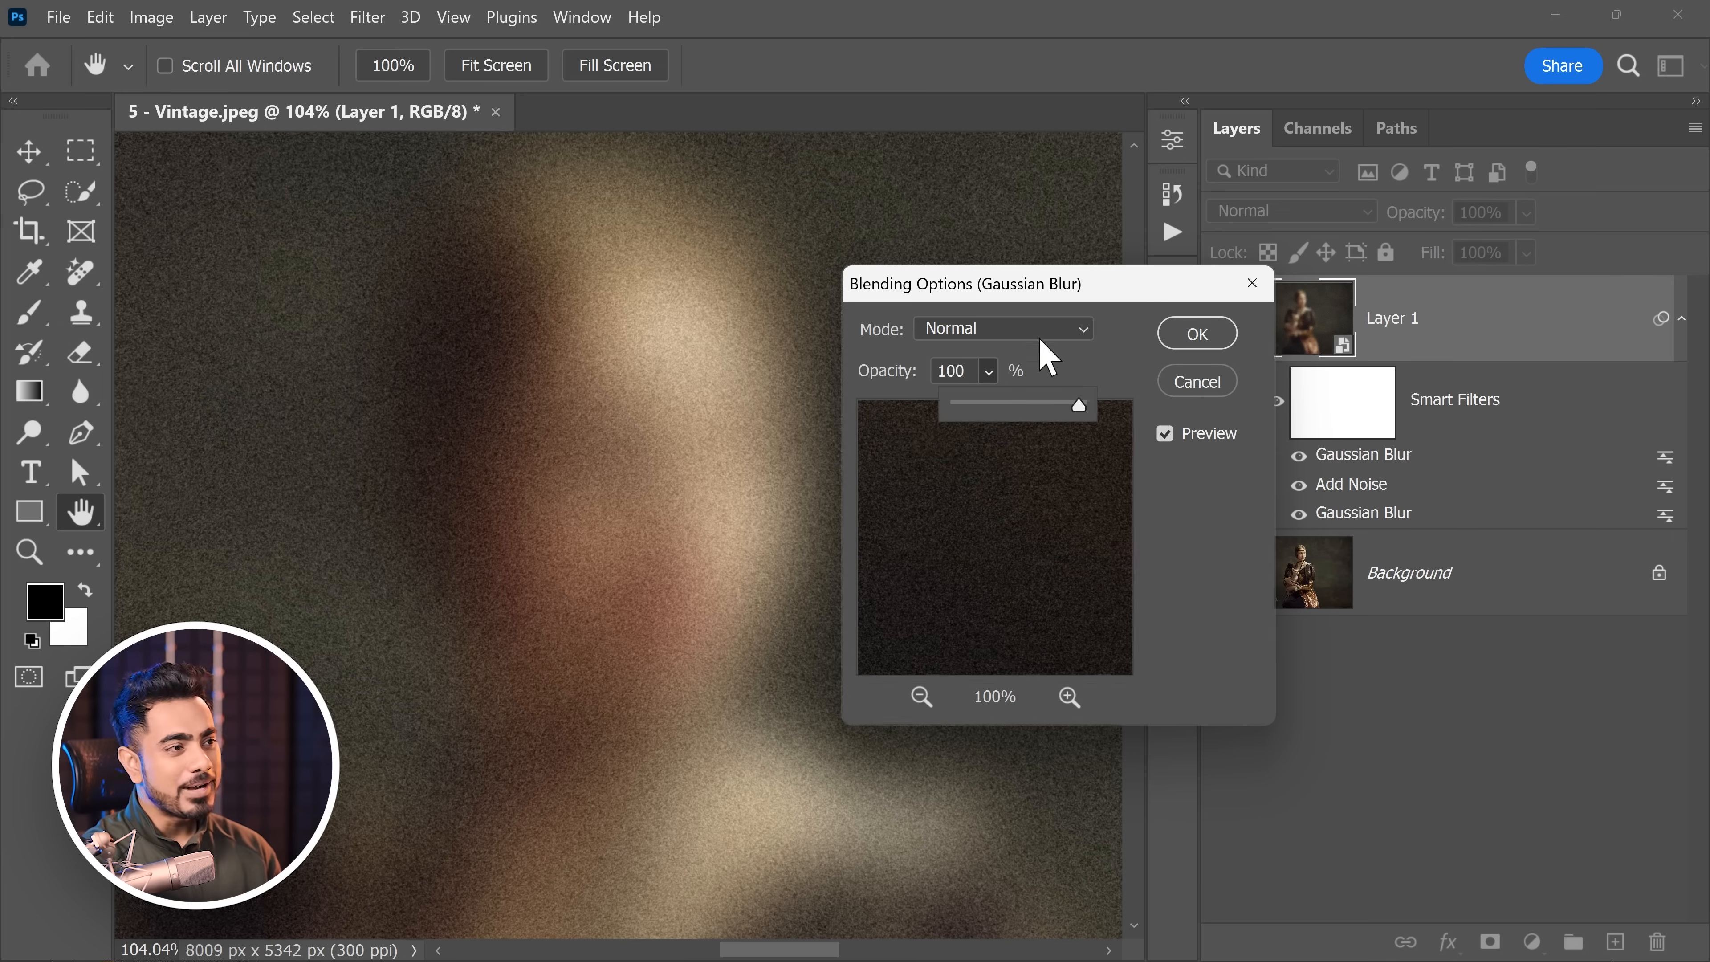
{"action": "left_click", "coordinate": [1037, 330]}
{"action": "left_click", "coordinate": [1010, 448]}
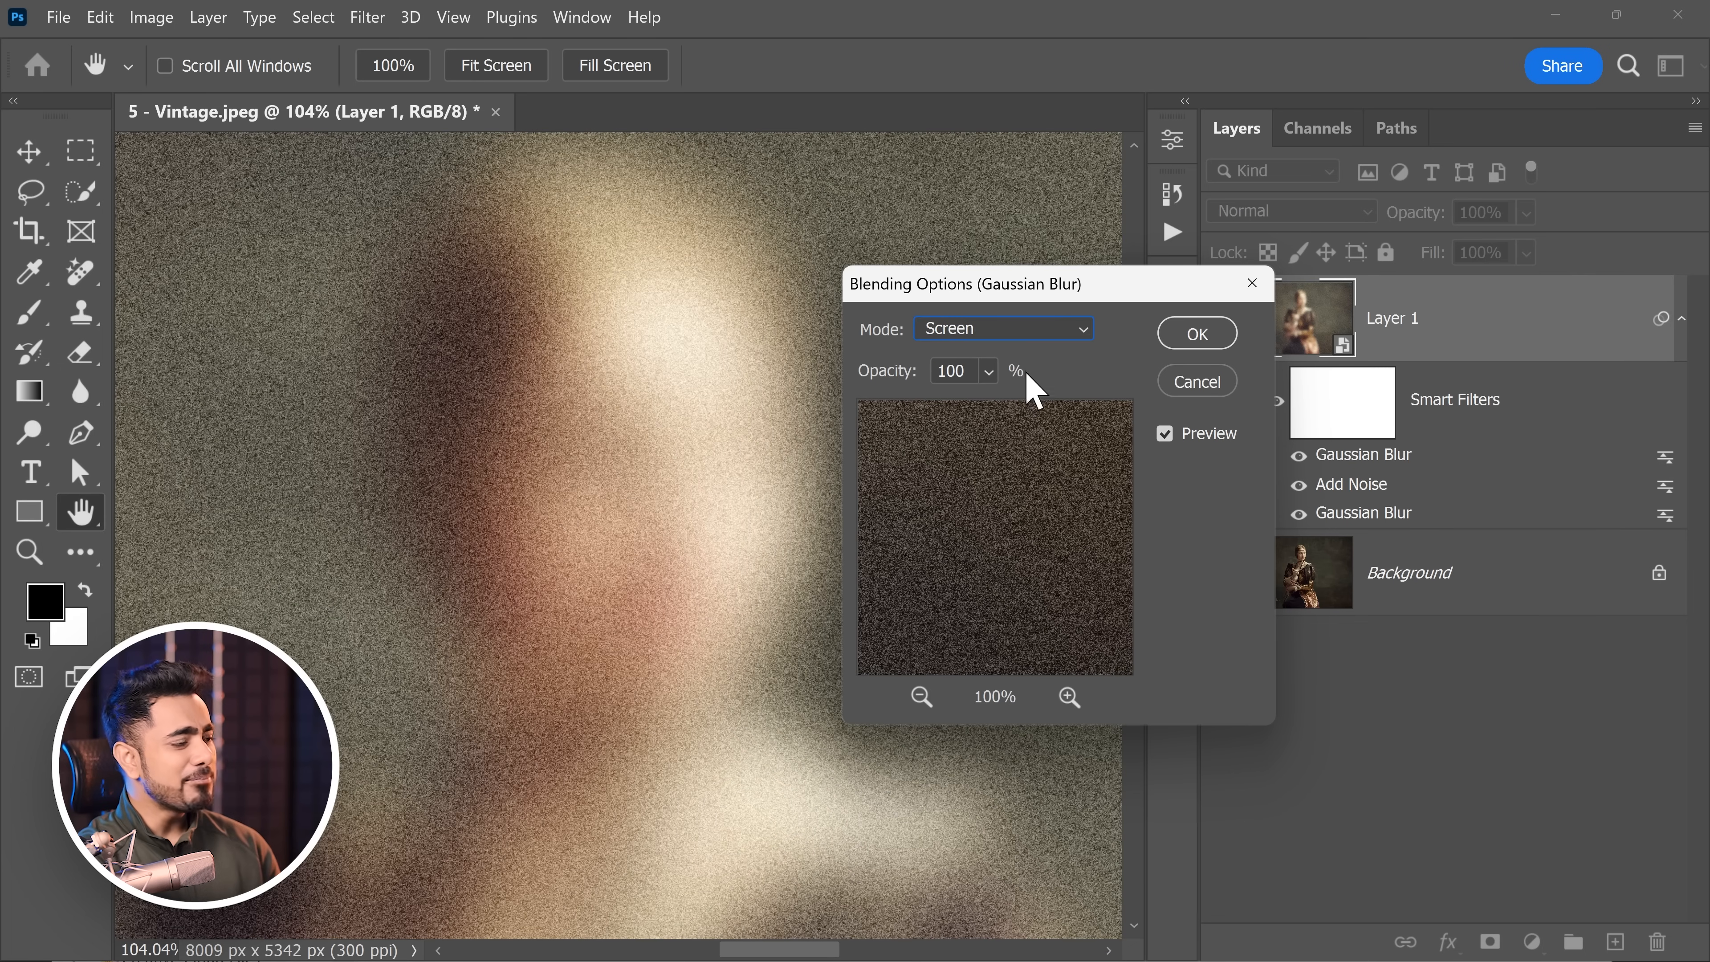
{"action": "left_click", "coordinate": [1051, 328]}
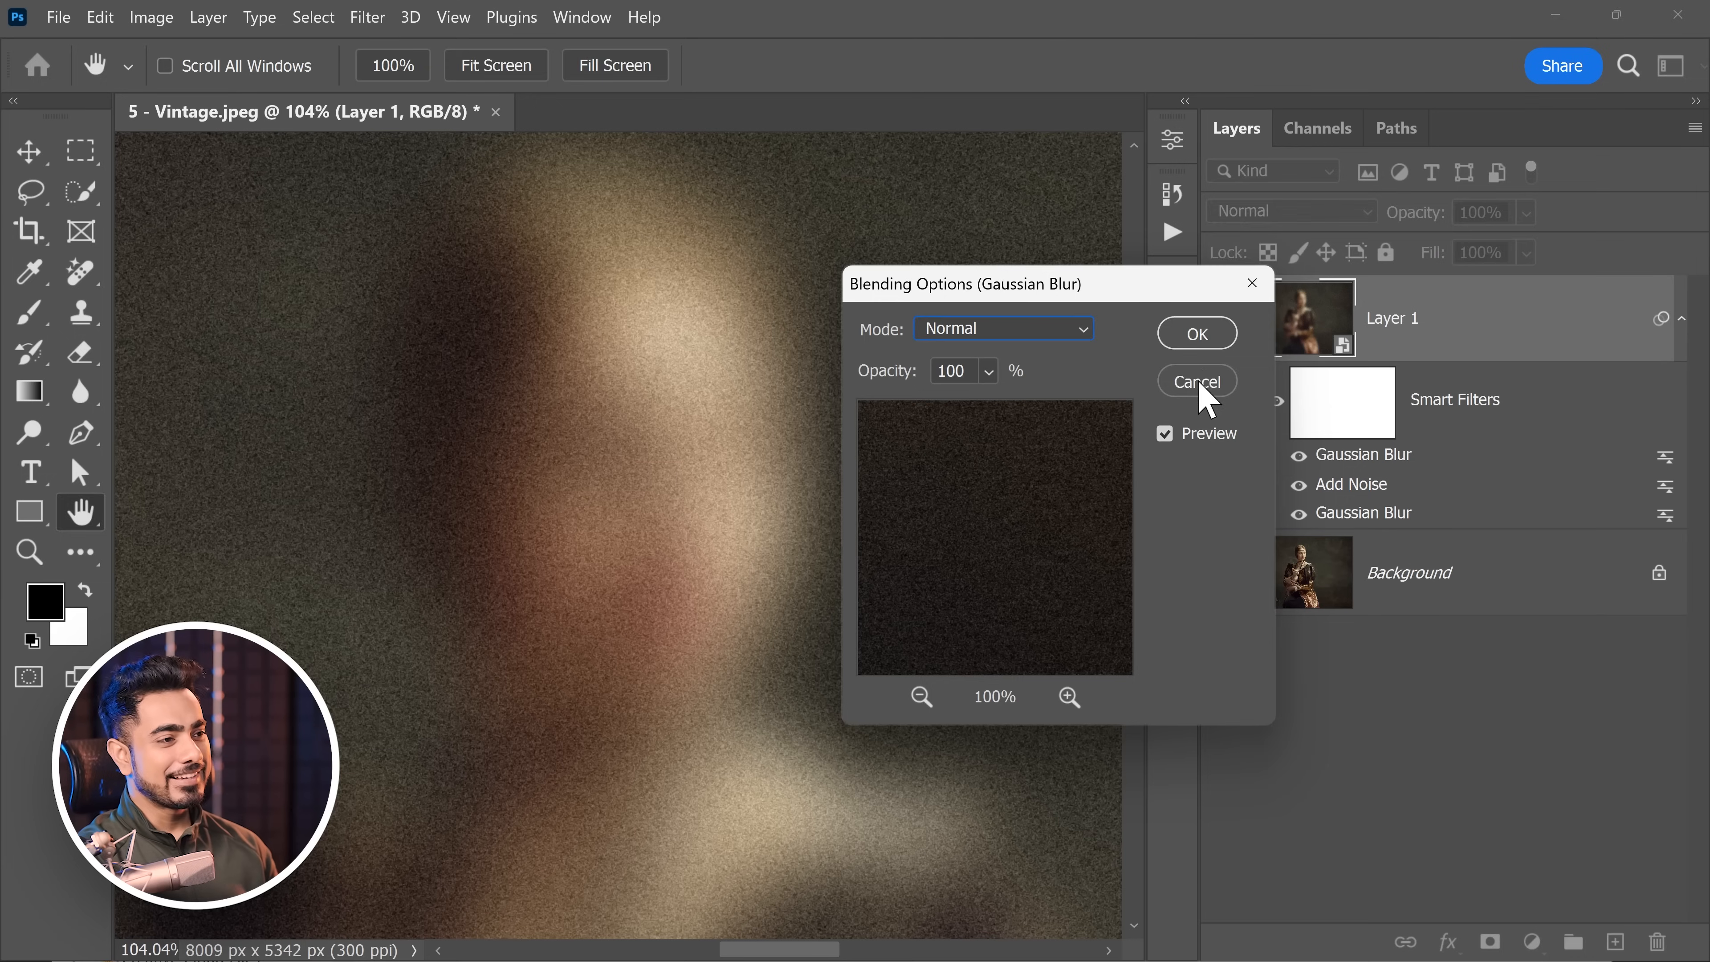
{"action": "left_click", "coordinate": [1202, 388]}
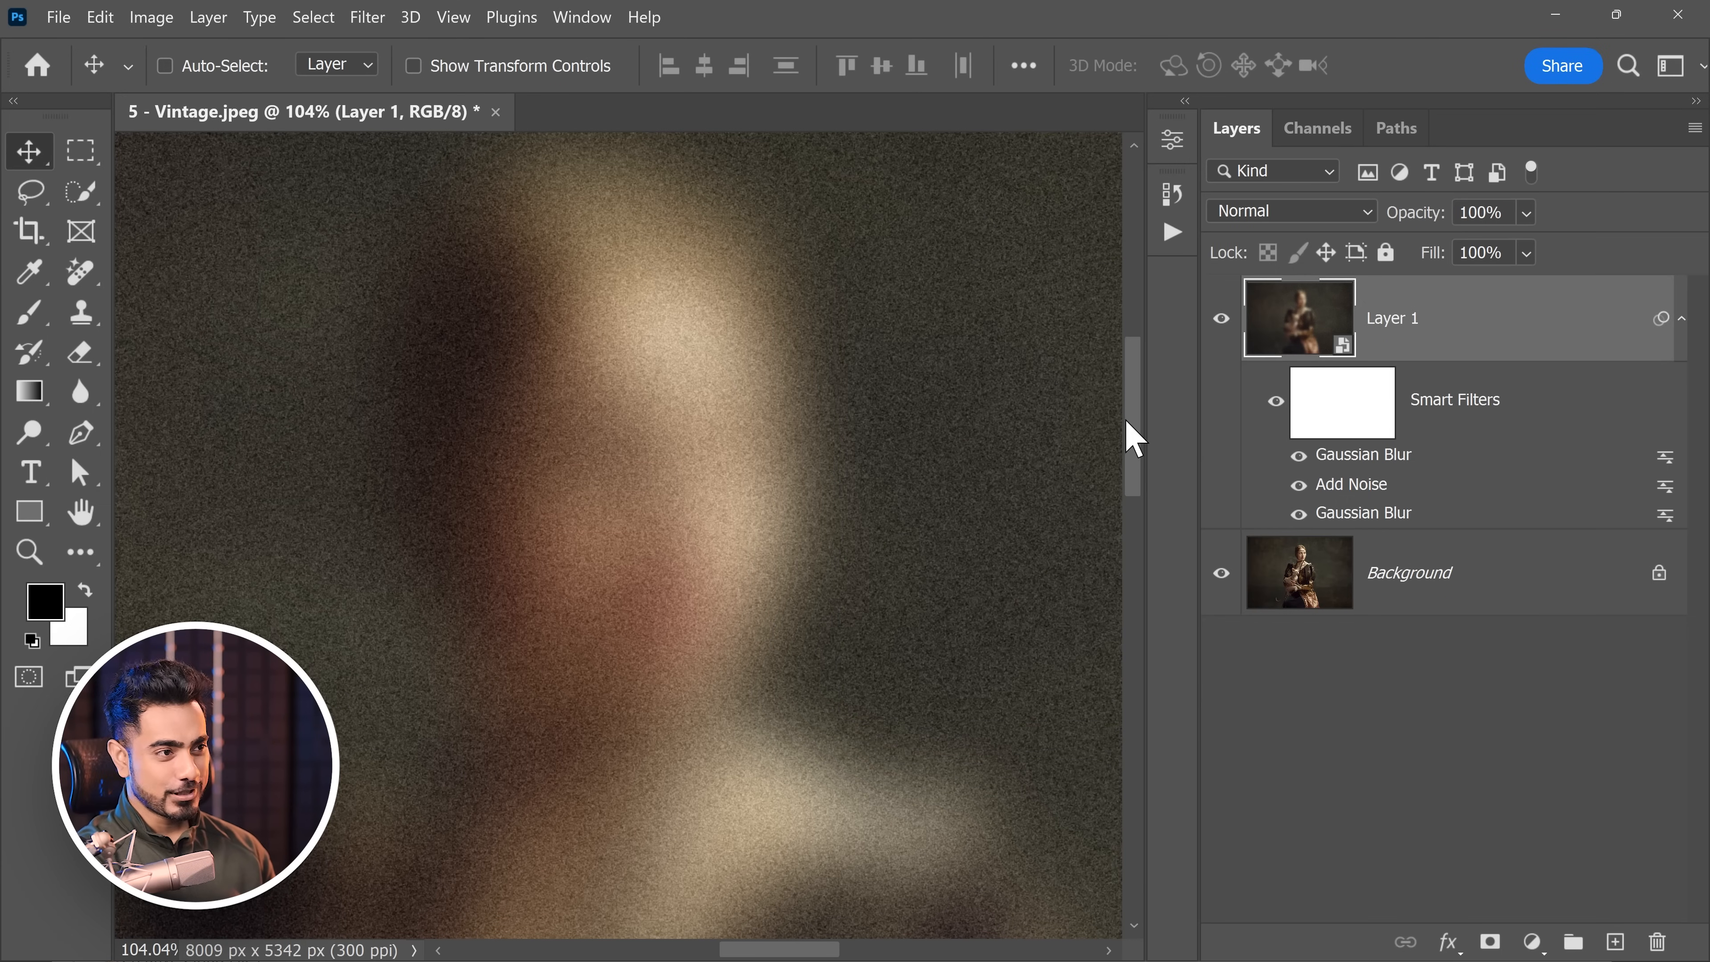
Step: Set the opacity of Layer 1 to 50%
{"action": "scroll", "coordinate": [968, 374], "scroll_direction": "down", "scroll_amount": 3}
{"action": "left_click_drag", "start_coordinate": [1431, 218], "coordinate": [1412, 226]}
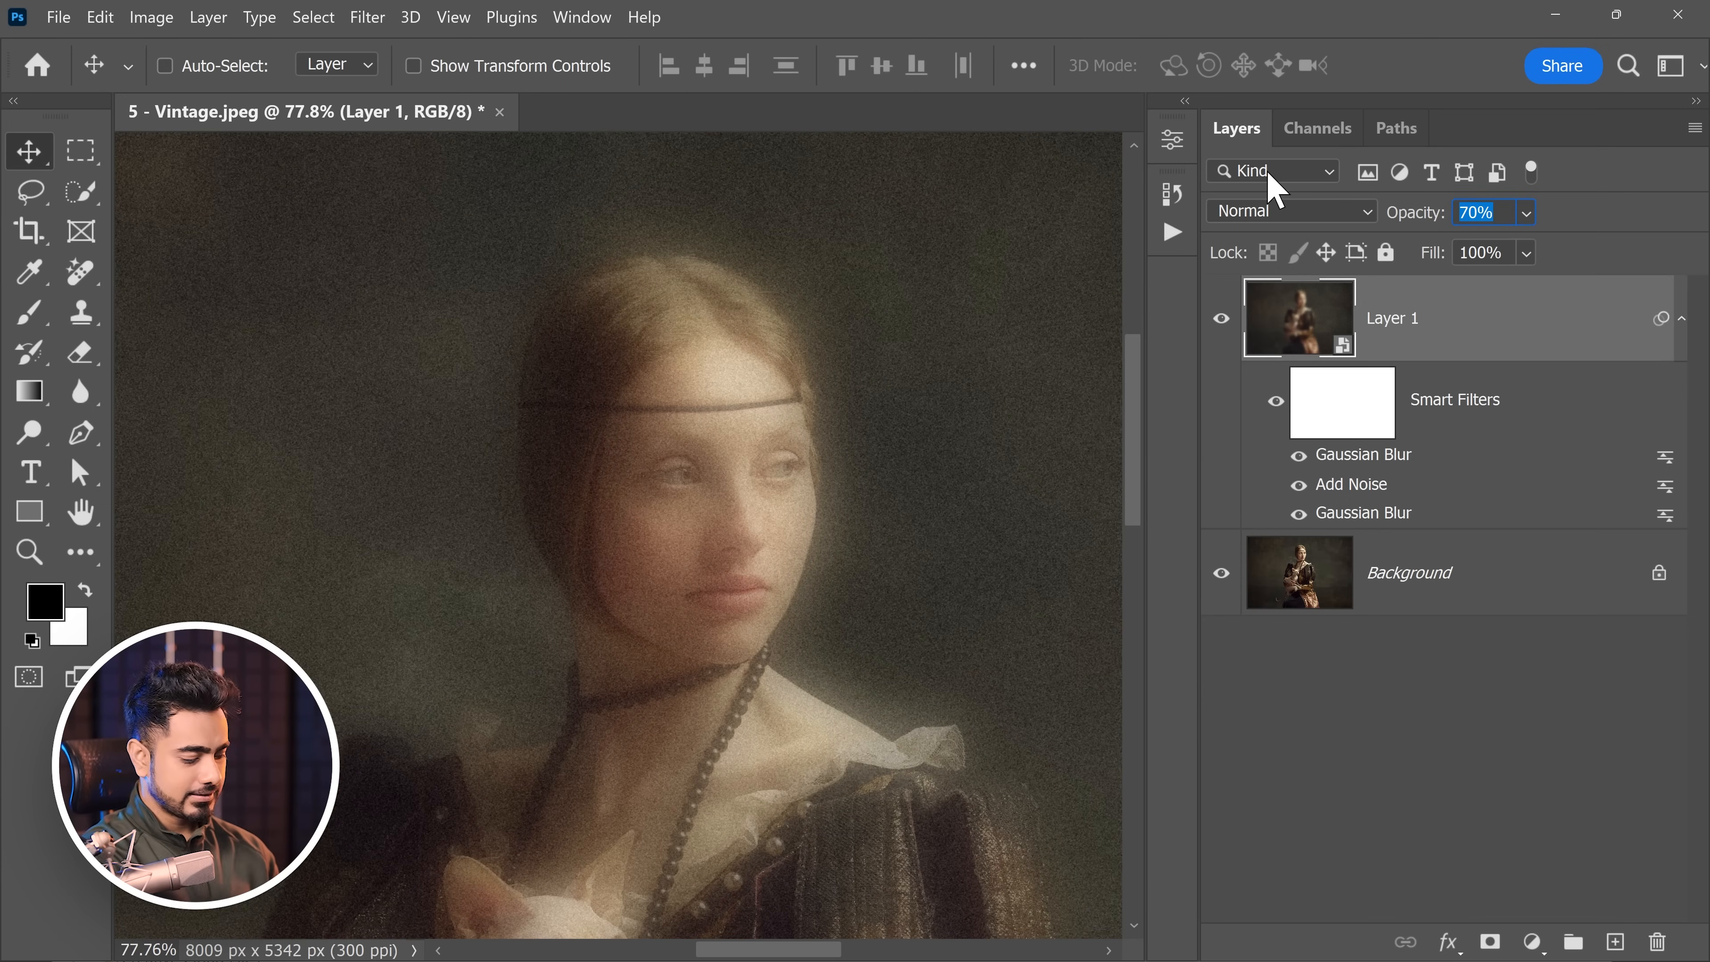
{"action": "type", "text": "50"}
{"action": "key", "text": "Return"}
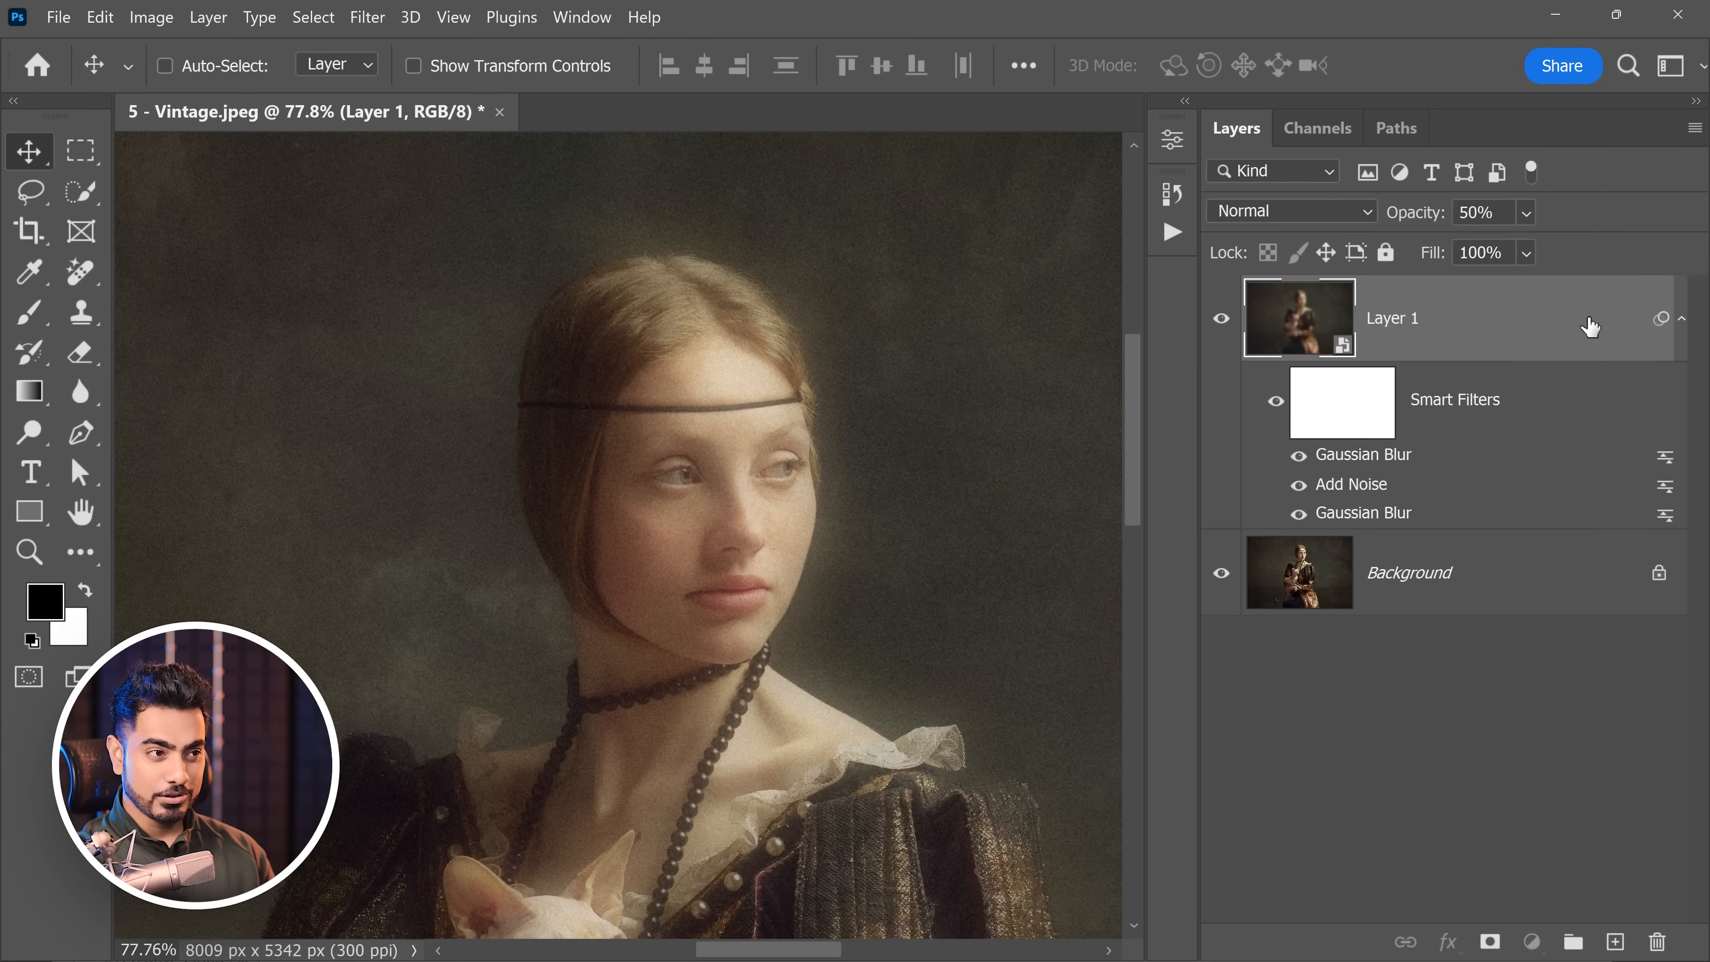
Step: Set Layer 1's Blend If for the underlying layer to split shadows at 0/120 and split highlights at 60/255
{"action": "double_click", "coordinate": [1512, 372]}
{"action": "left_click_drag", "start_coordinate": [1084, 206], "coordinate": [1321, 131]}
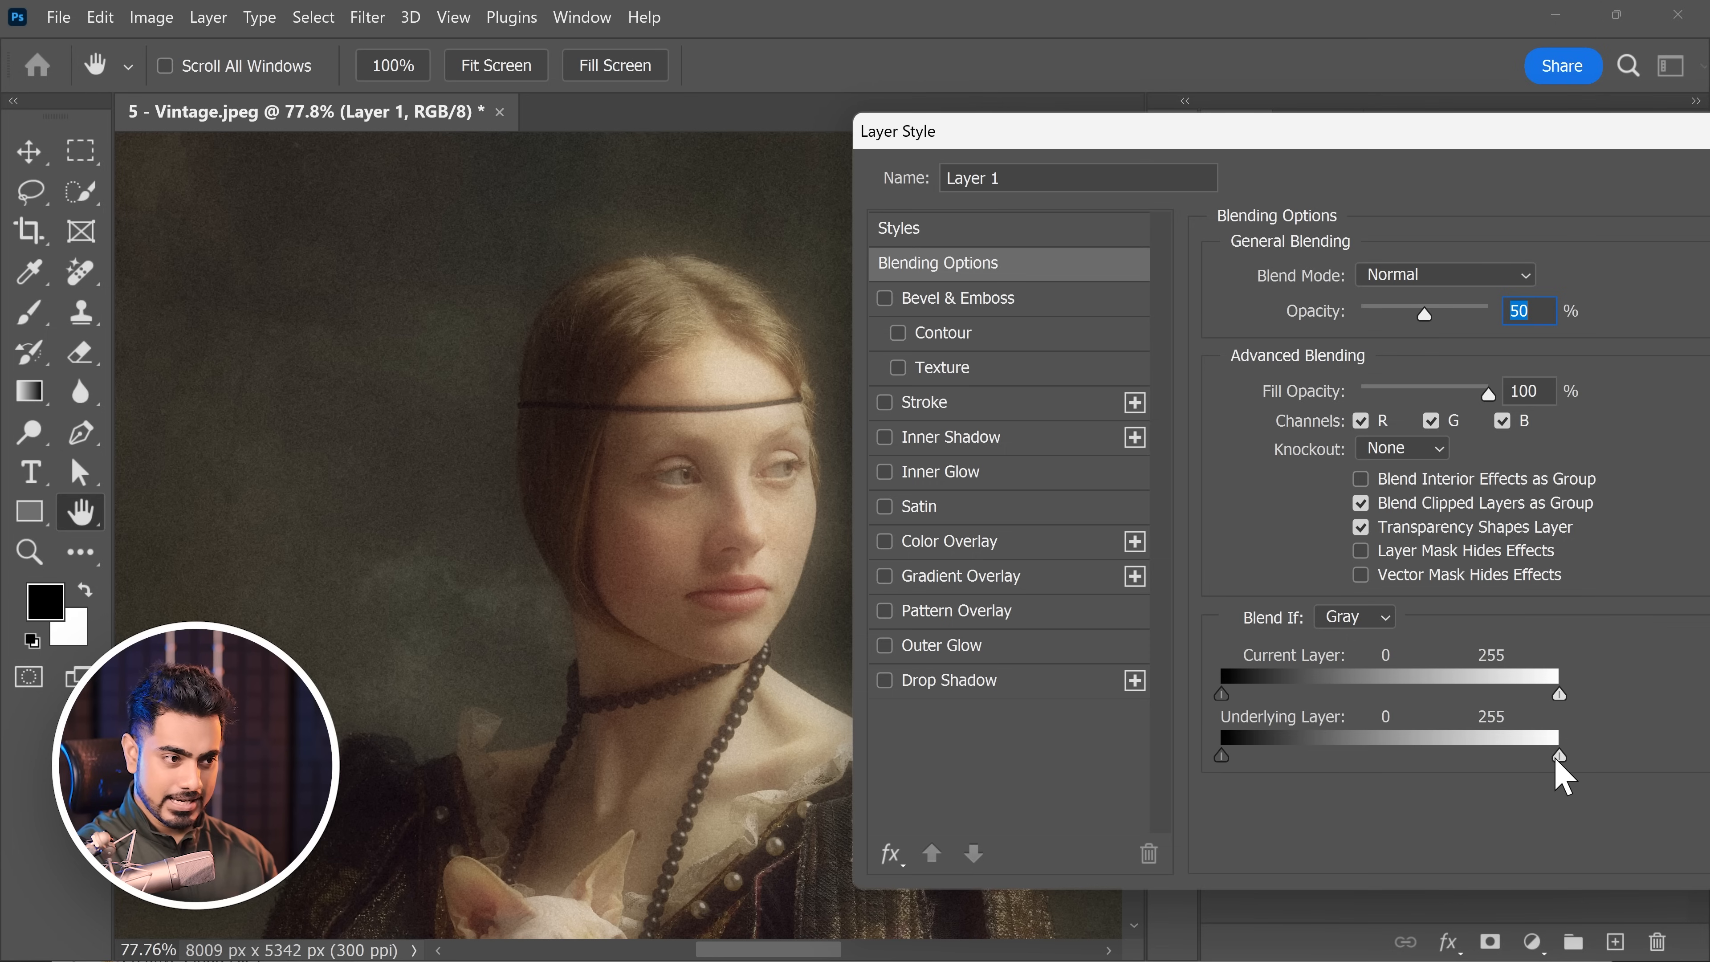
{"action": "left_click_drag", "start_coordinate": [1548, 760], "coordinate": [1601, 759]}
{"action": "left_click_drag", "start_coordinate": [1370, 758], "coordinate": [1296, 758]}
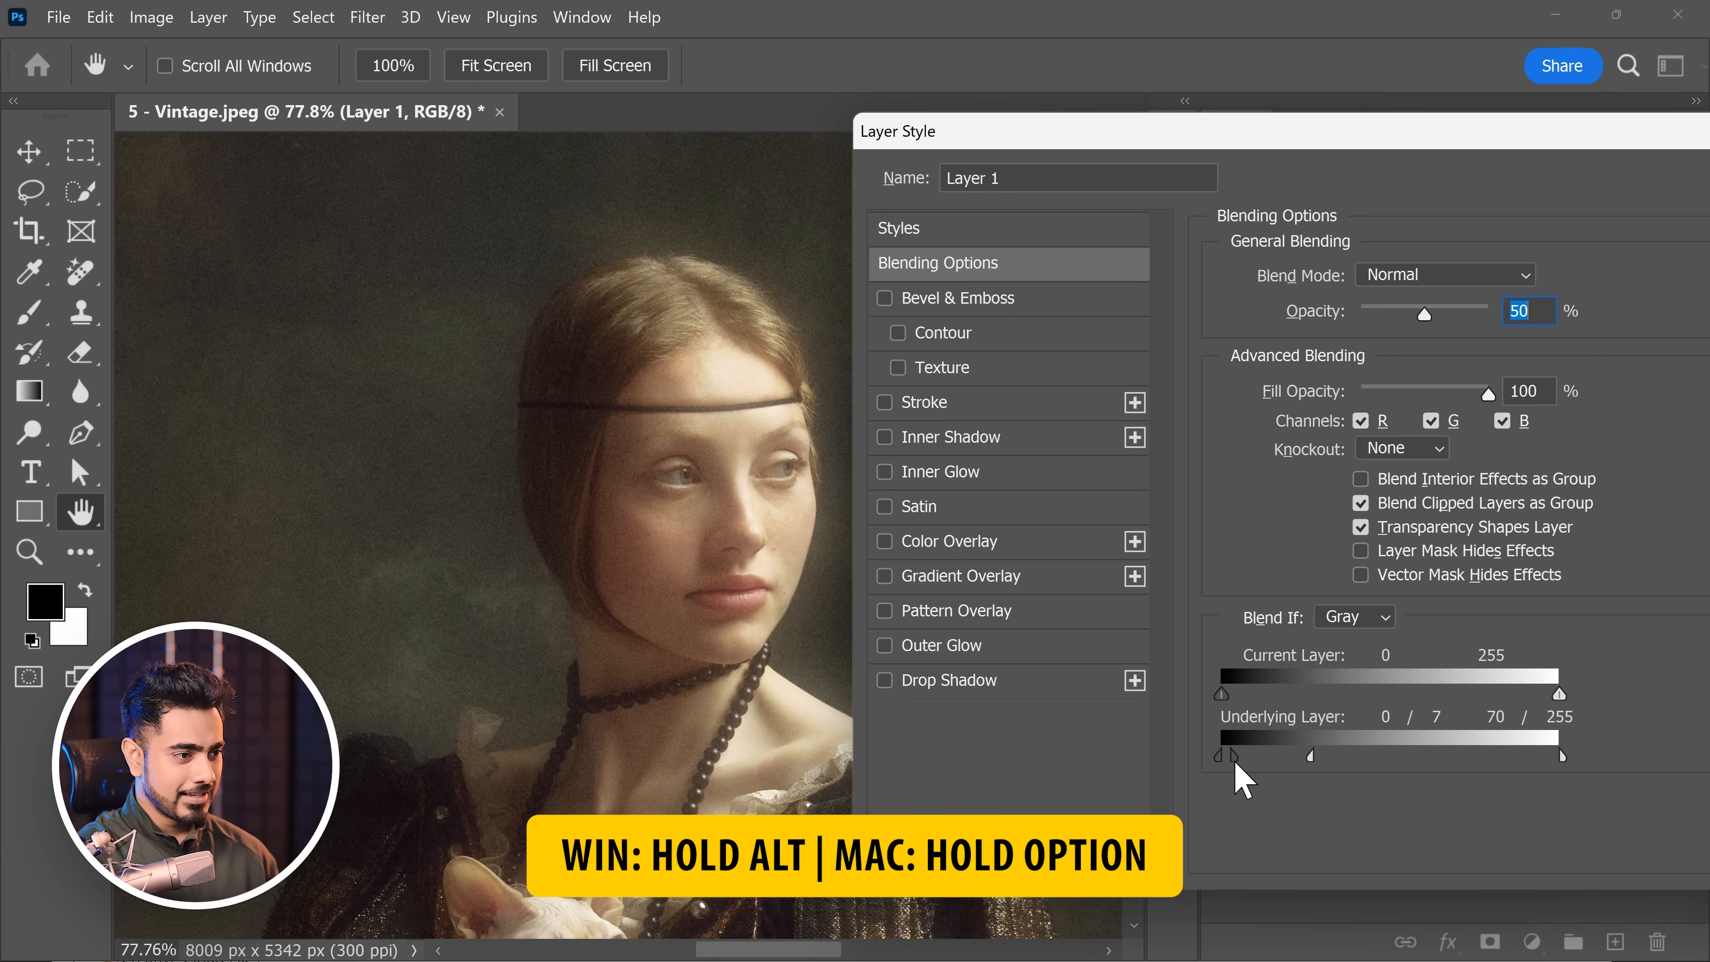
{"action": "left_click_drag", "start_coordinate": [1236, 762], "coordinate": [1377, 778]}
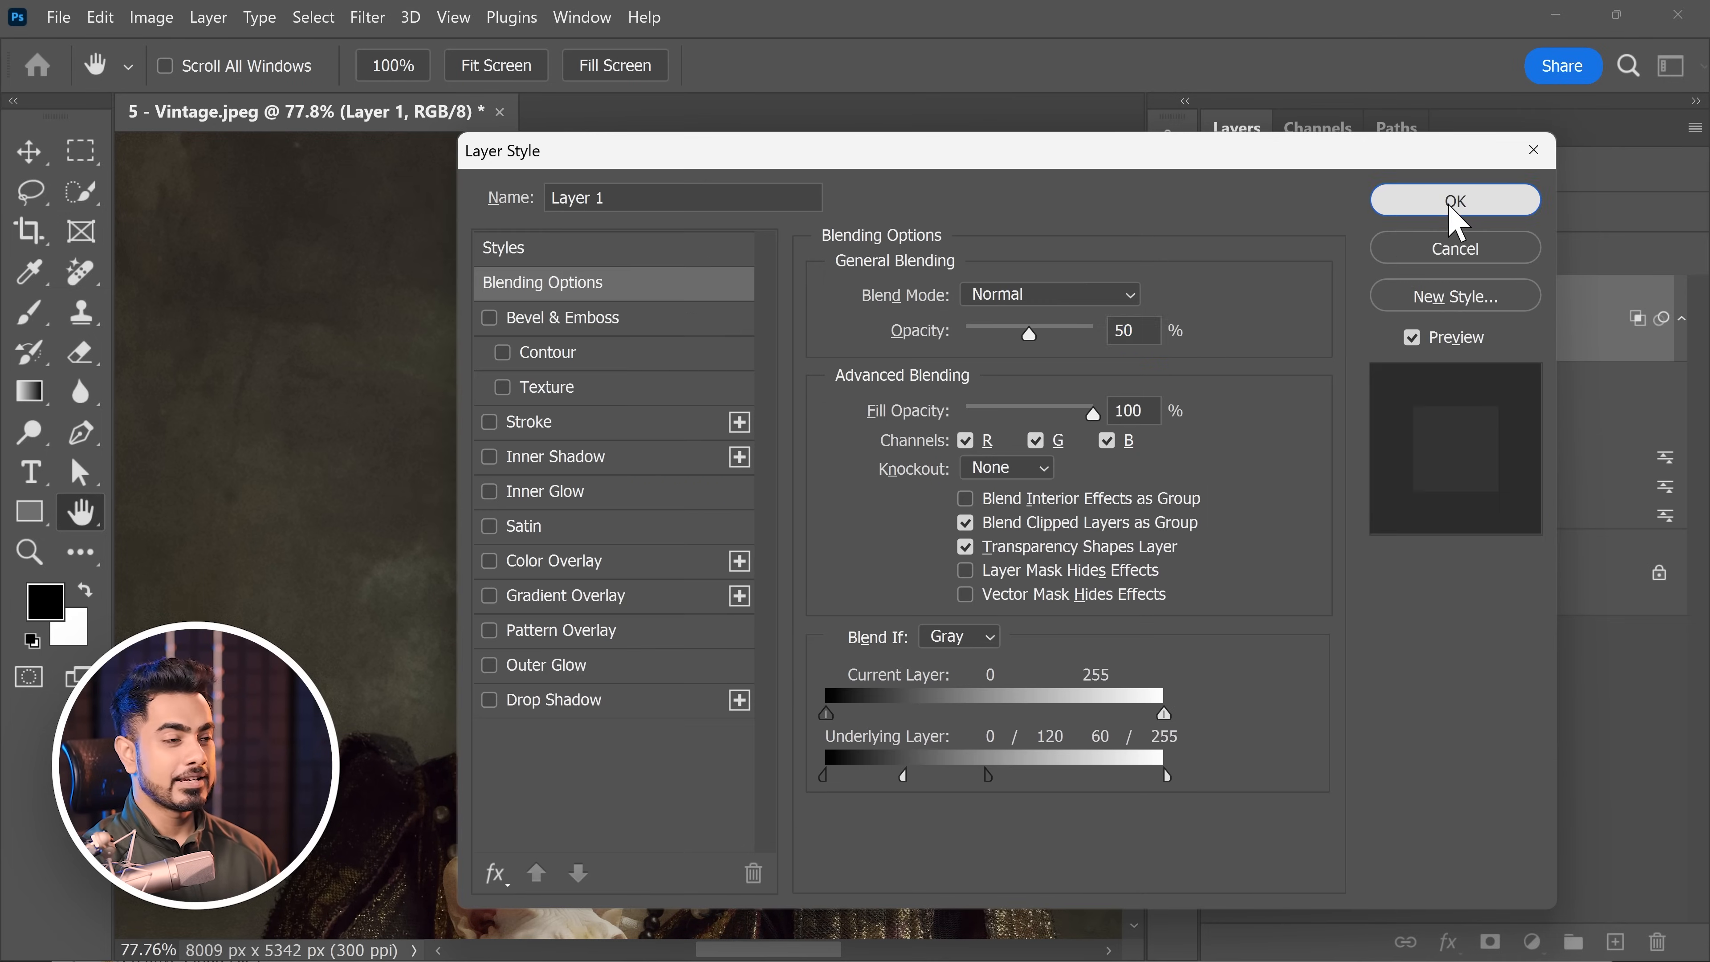
{"action": "left_click", "coordinate": [1447, 200]}
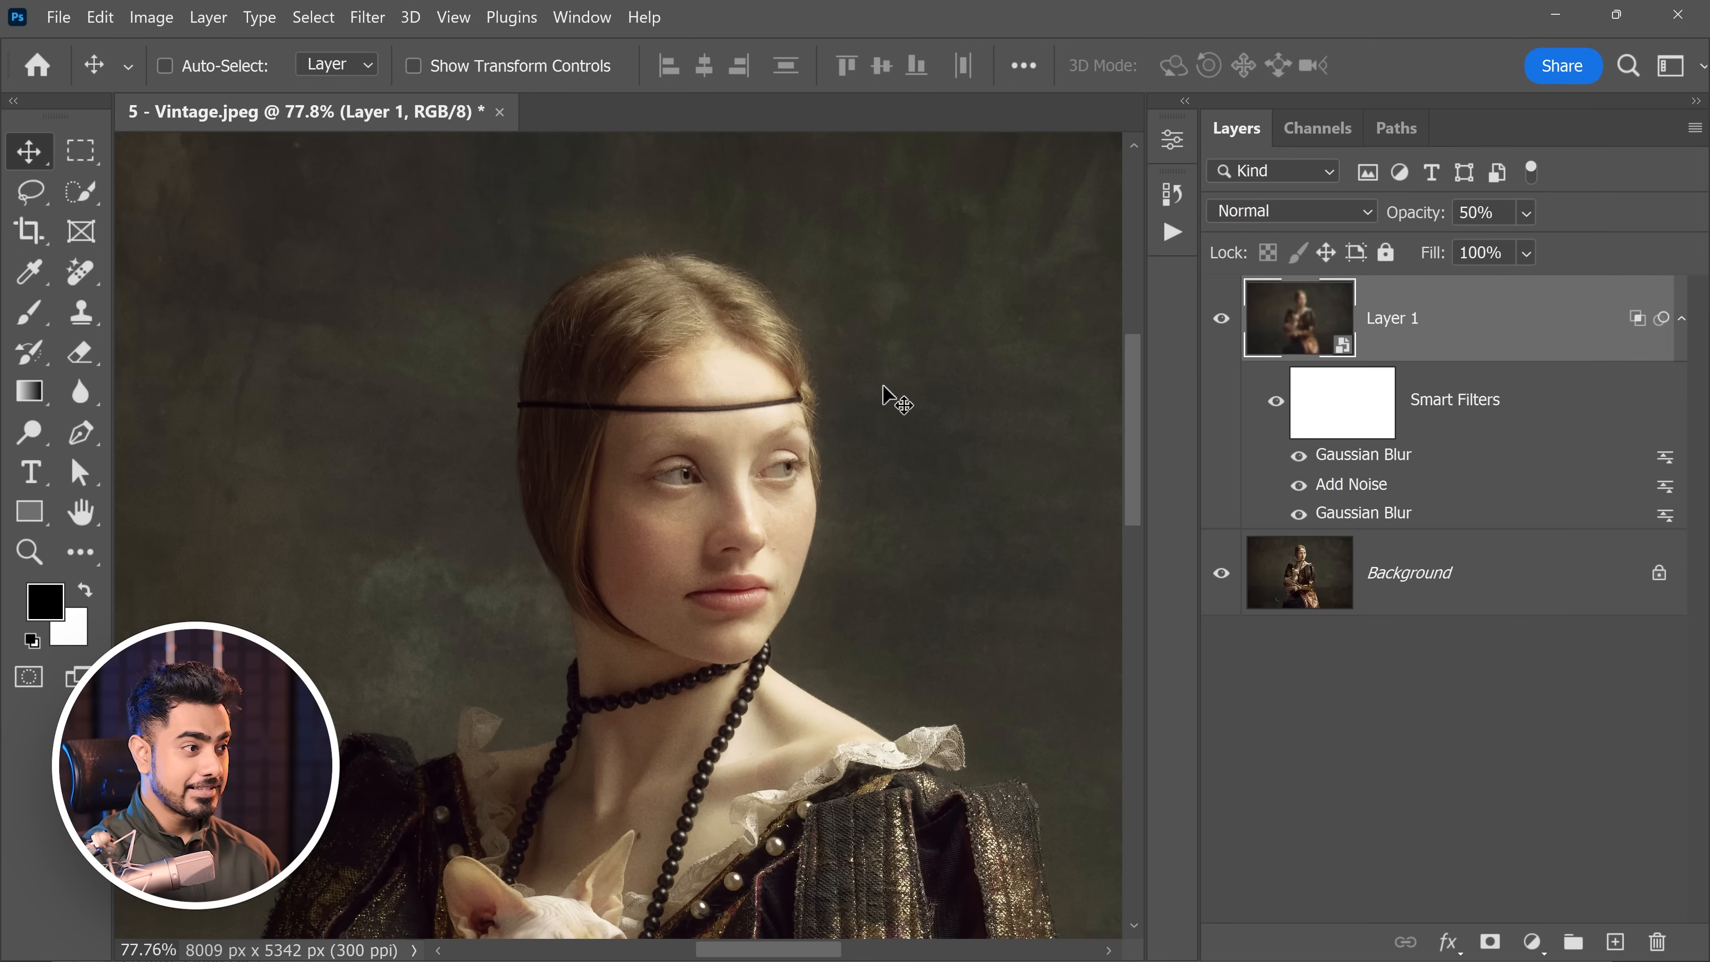
Step: Compare the portrait with and without Layer 1 at several zoom levels to examine the glow effect
{"action": "left_click_drag", "start_coordinate": [773, 398], "coordinate": [791, 389]}
{"action": "left_click", "coordinate": [1222, 322]}
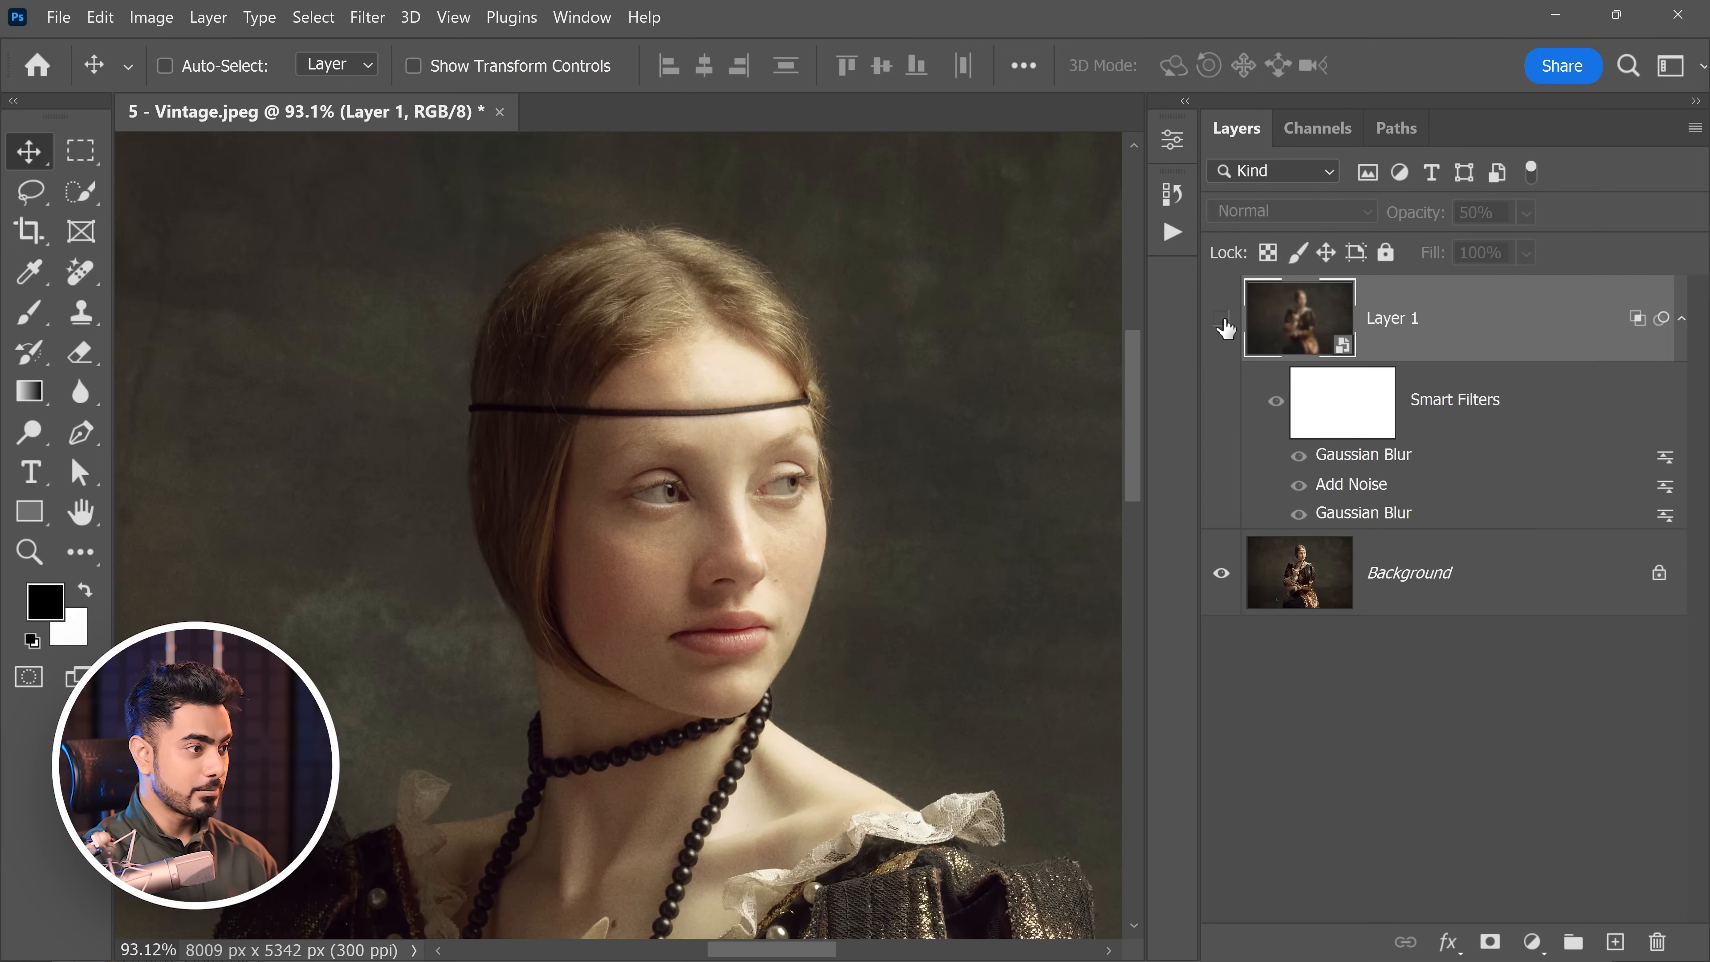
{"action": "left_click", "coordinate": [1222, 321]}
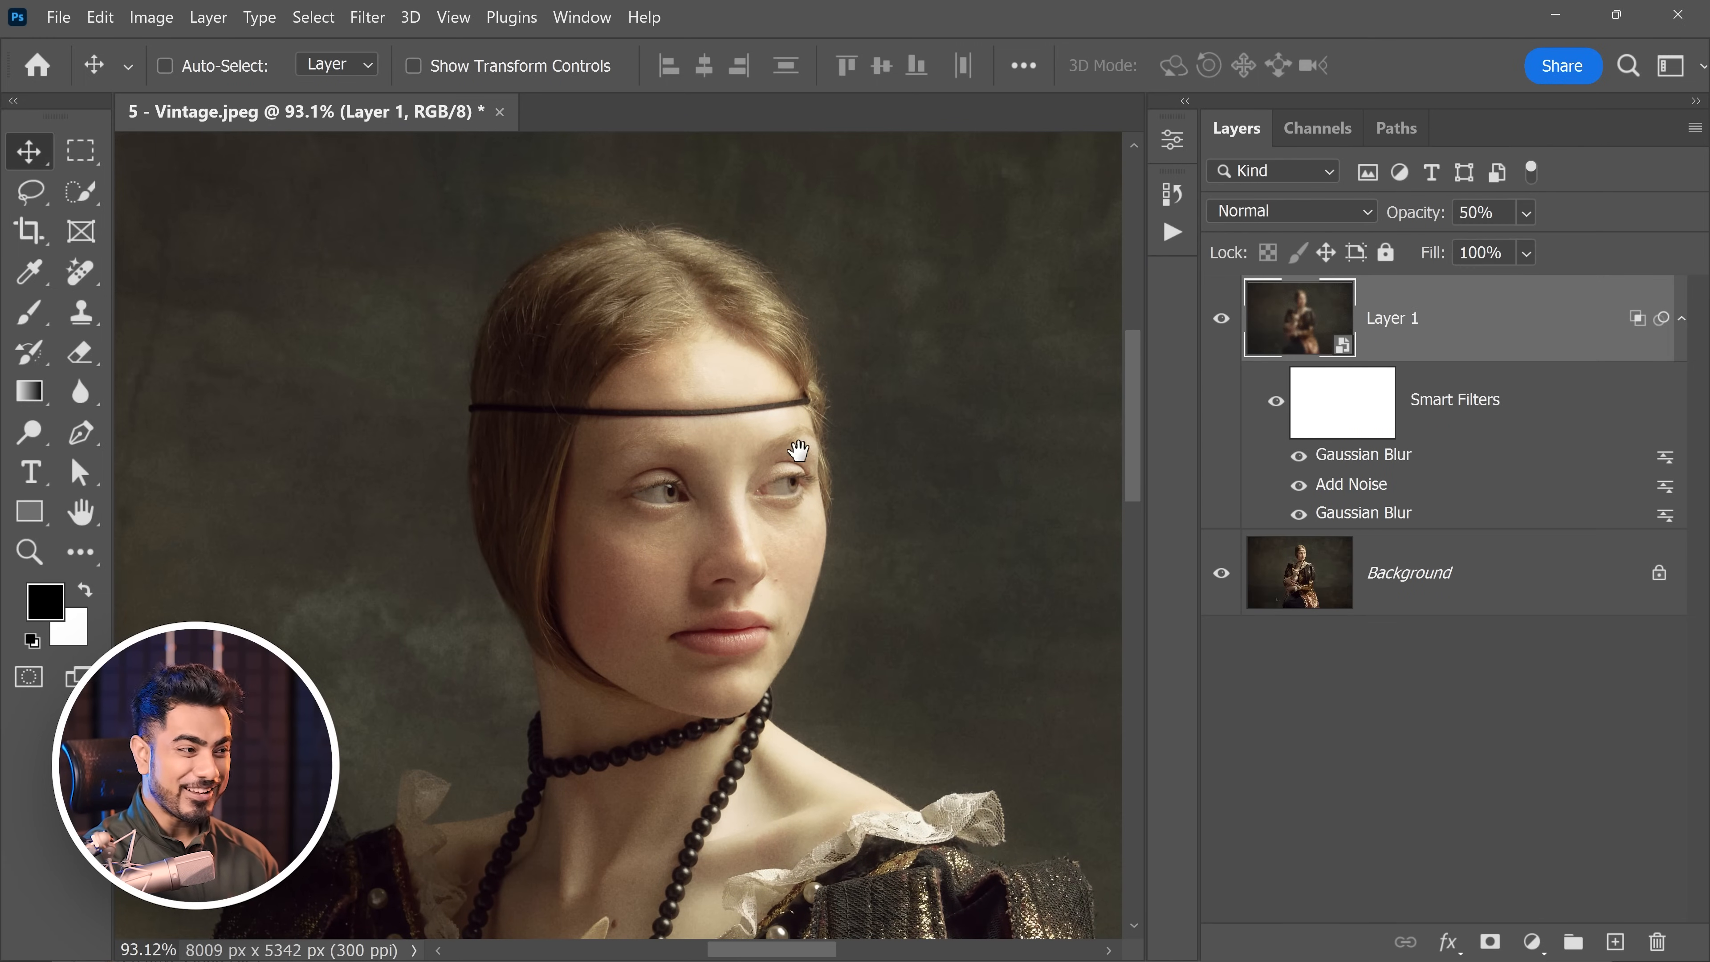
{"action": "left_click_drag", "start_coordinate": [799, 450], "coordinate": [782, 391]}
{"action": "left_click", "coordinate": [1222, 325]}
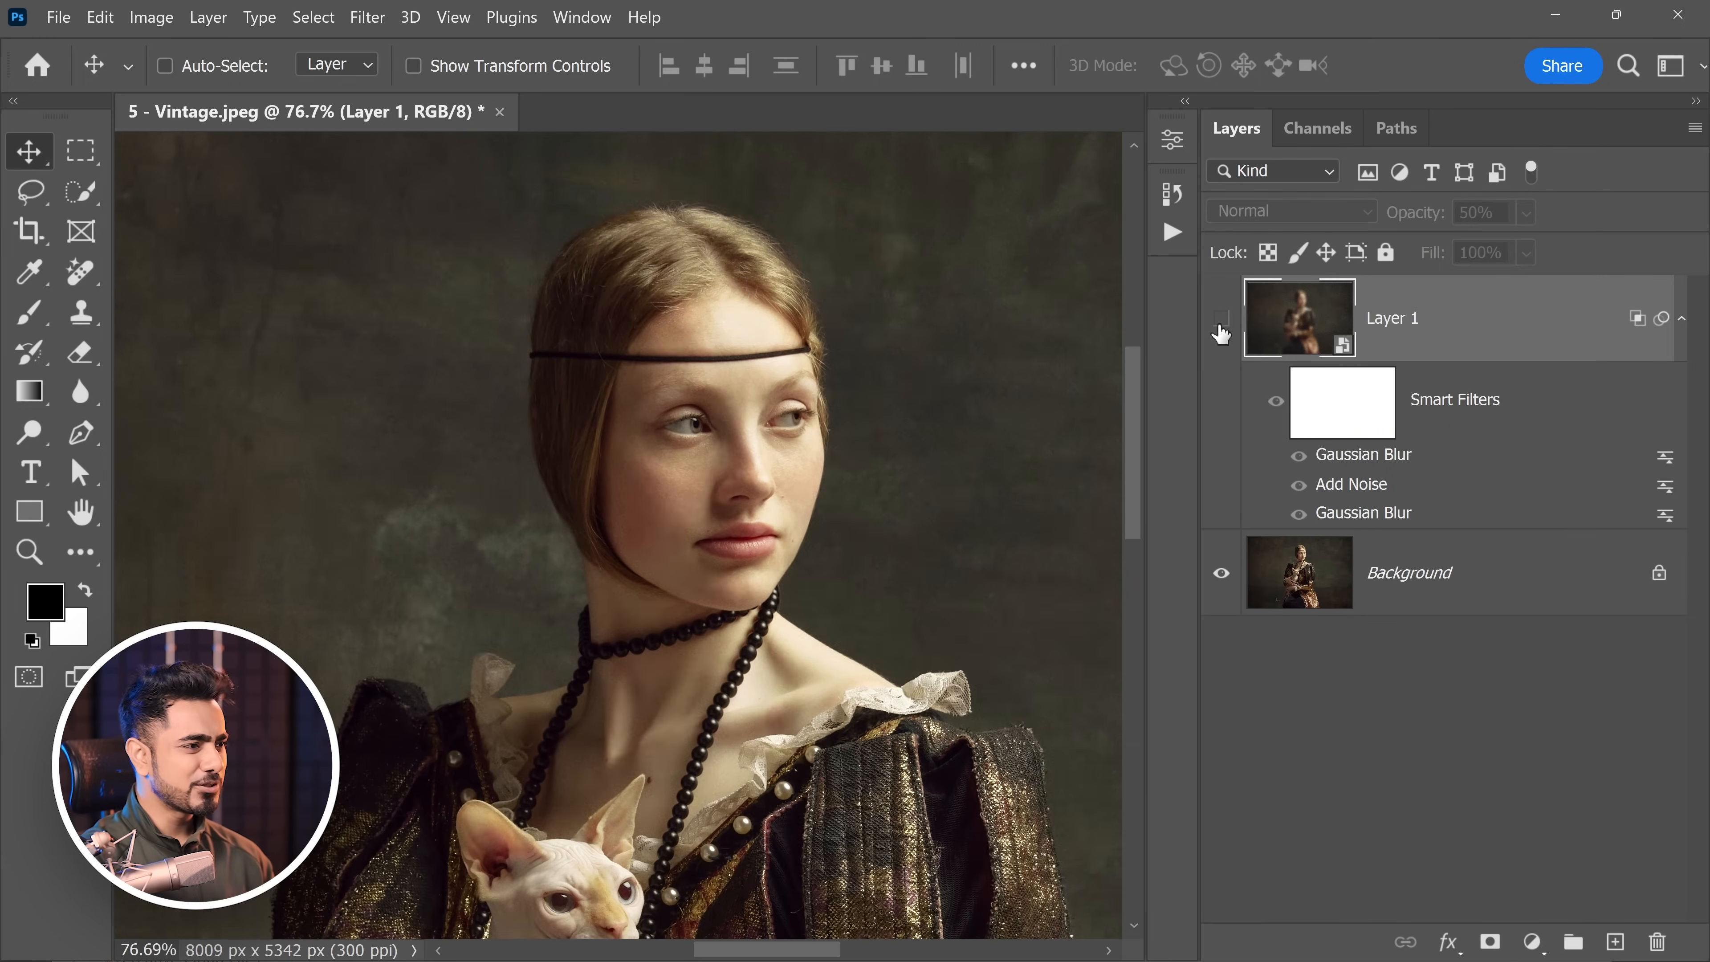
{"action": "left_click_drag", "start_coordinate": [819, 464], "coordinate": [765, 389]}
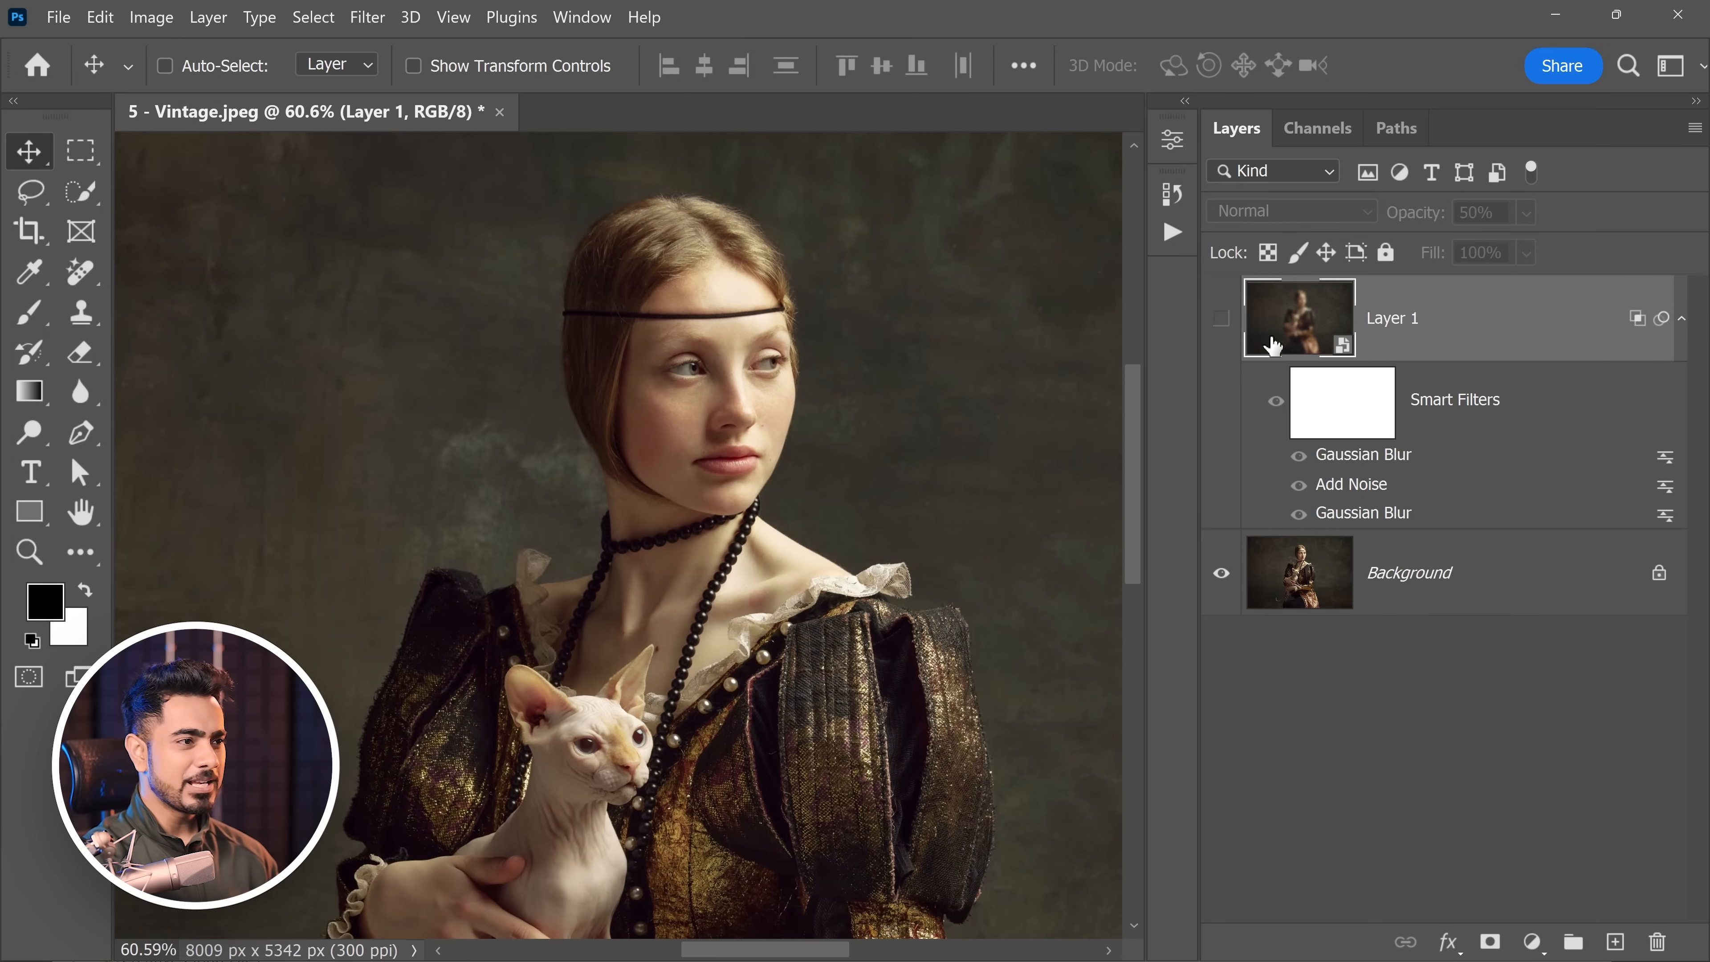
{"action": "left_click", "coordinate": [1223, 325]}
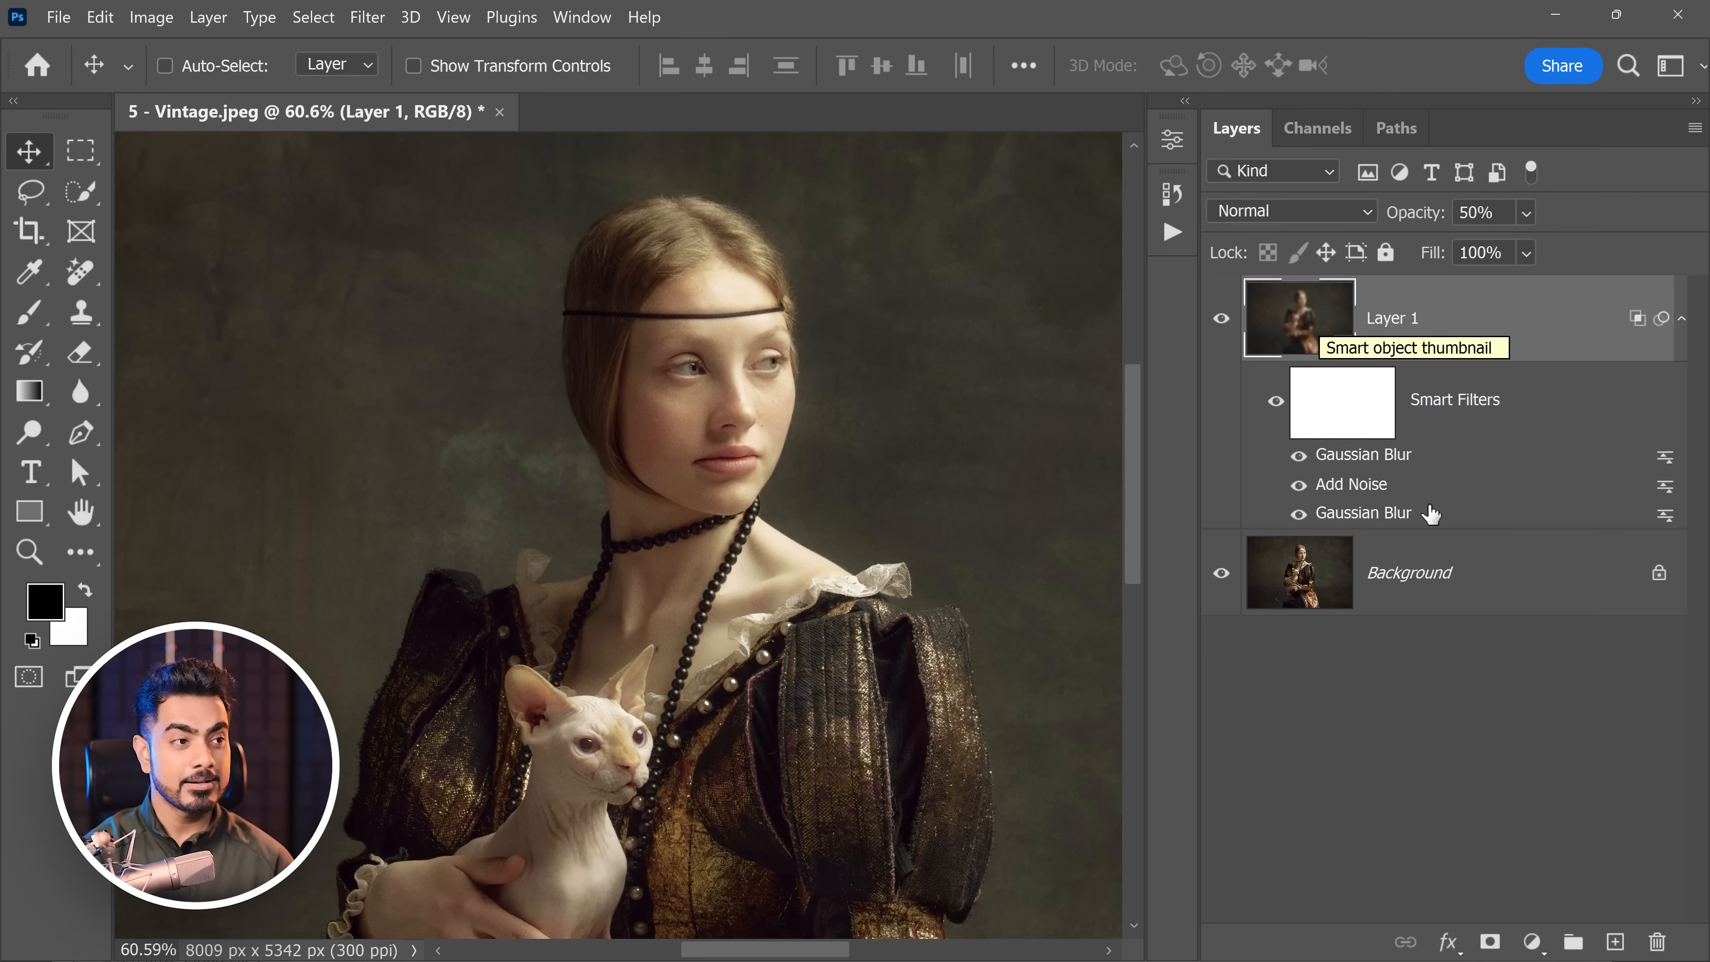
Step: Duplicate Layer 1 with its smart filters and clear the layer style from the copy
{"action": "key", "text": "ctrl"}
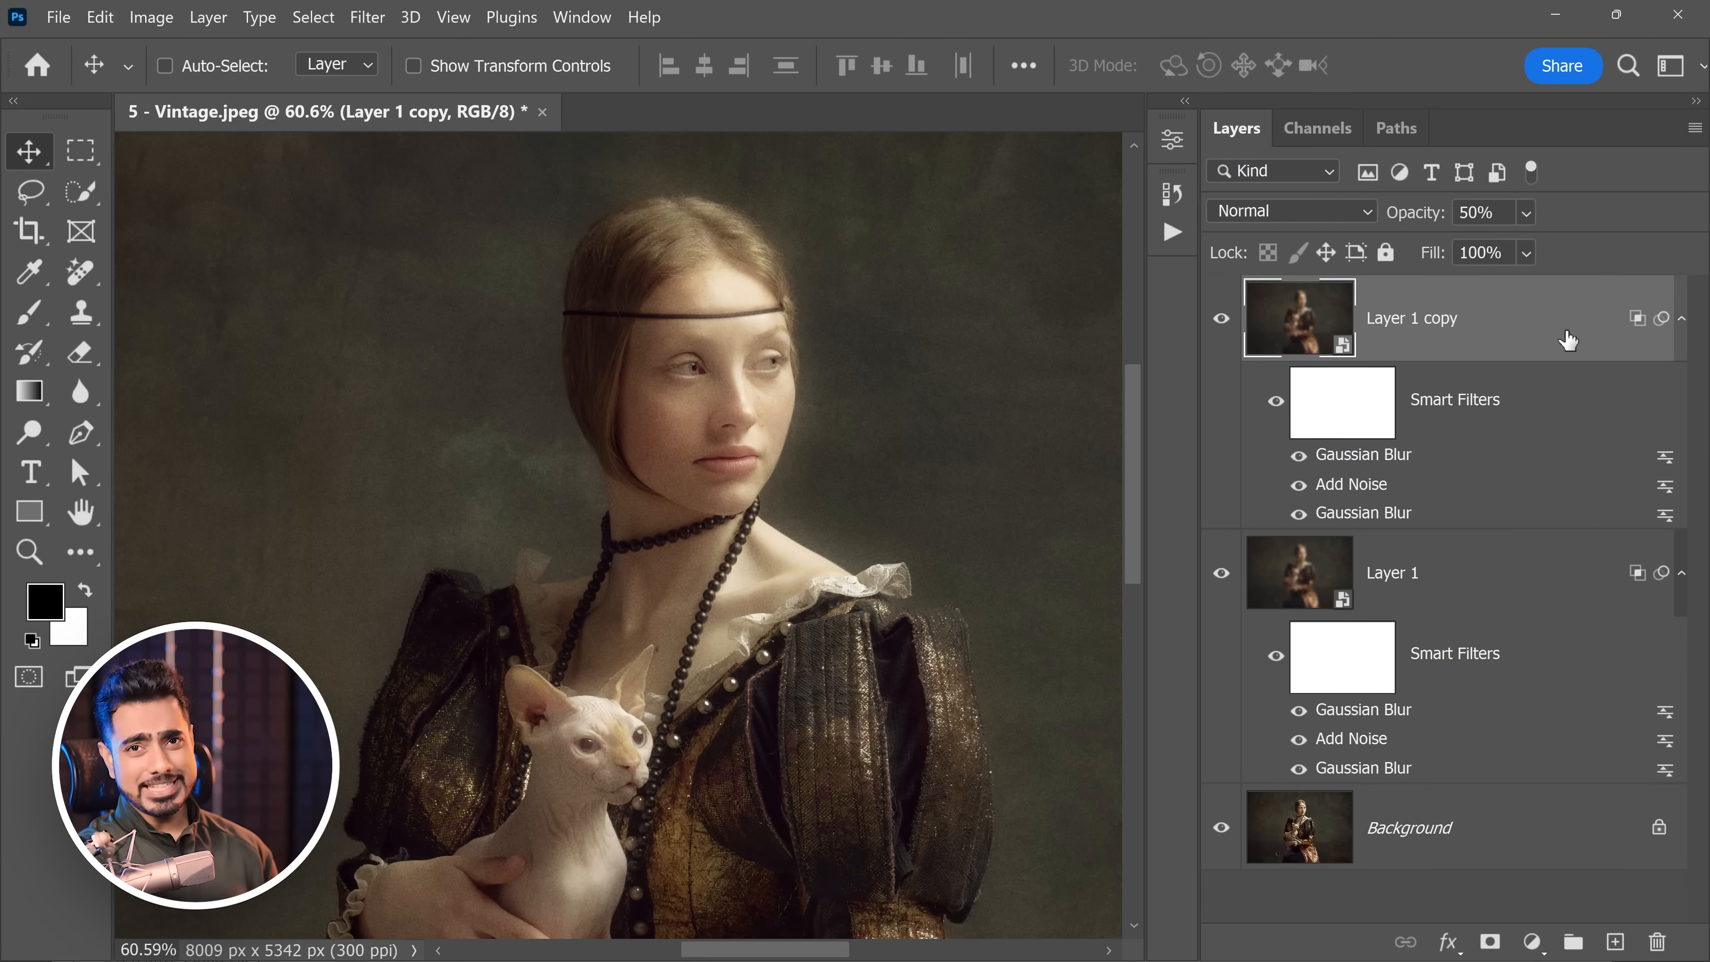
{"action": "right_click", "coordinate": [1571, 331]}
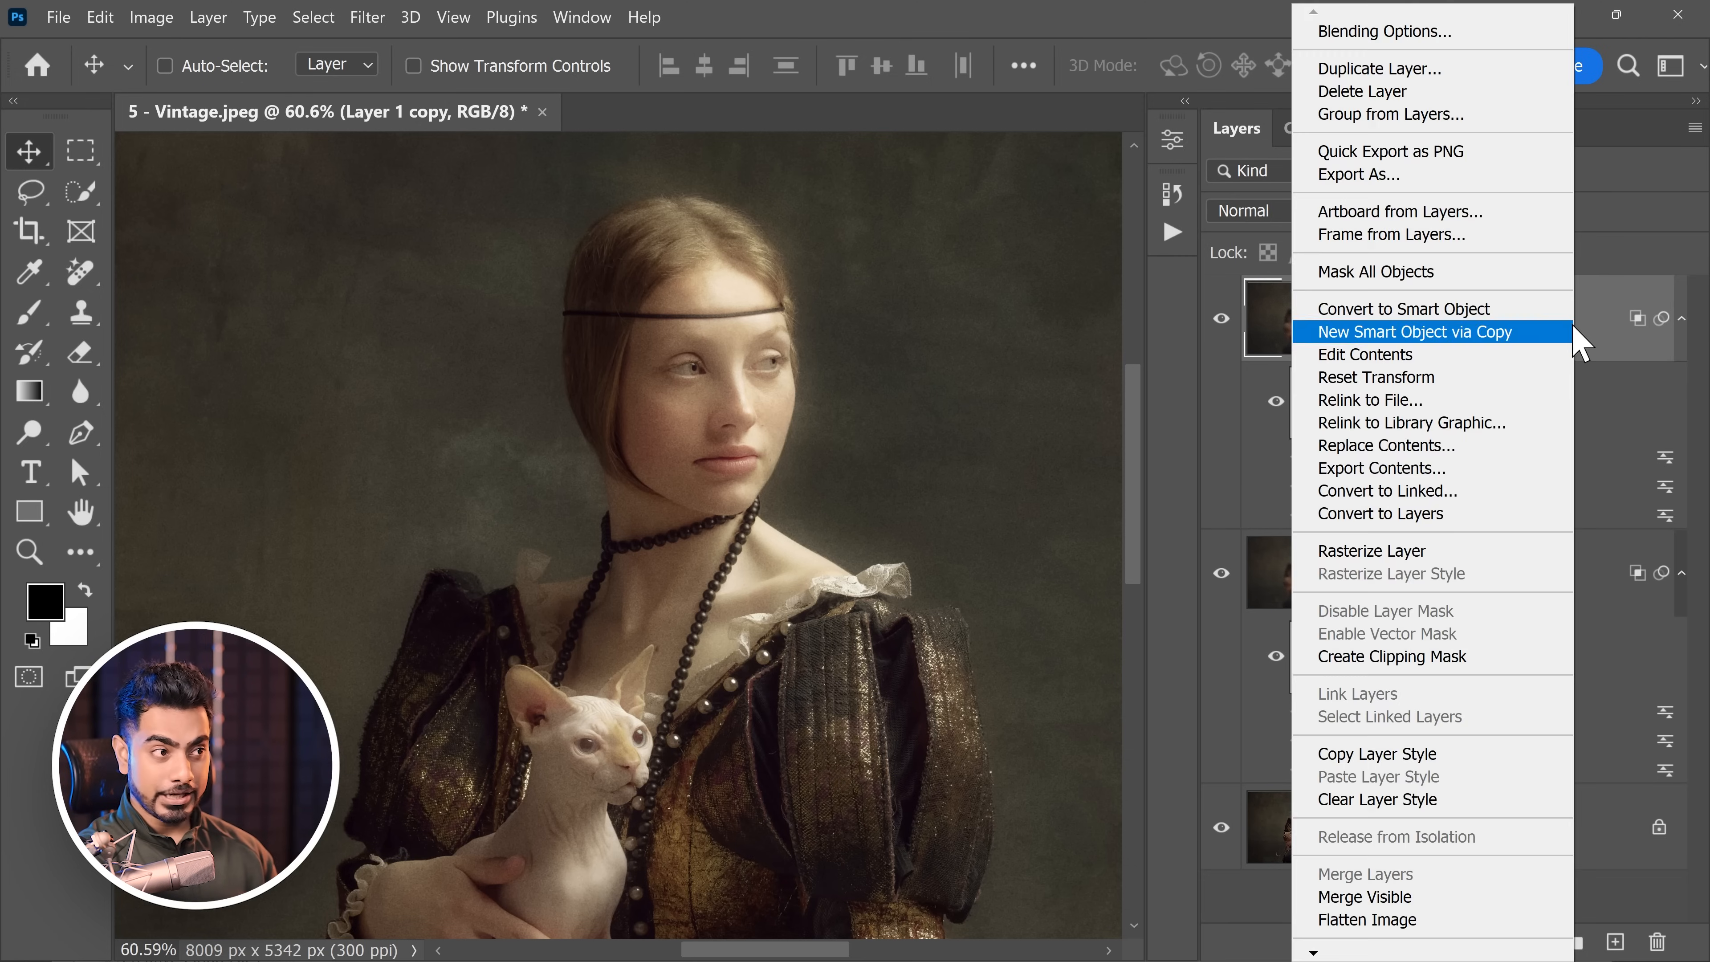
{"action": "left_click", "coordinate": [1388, 801]}
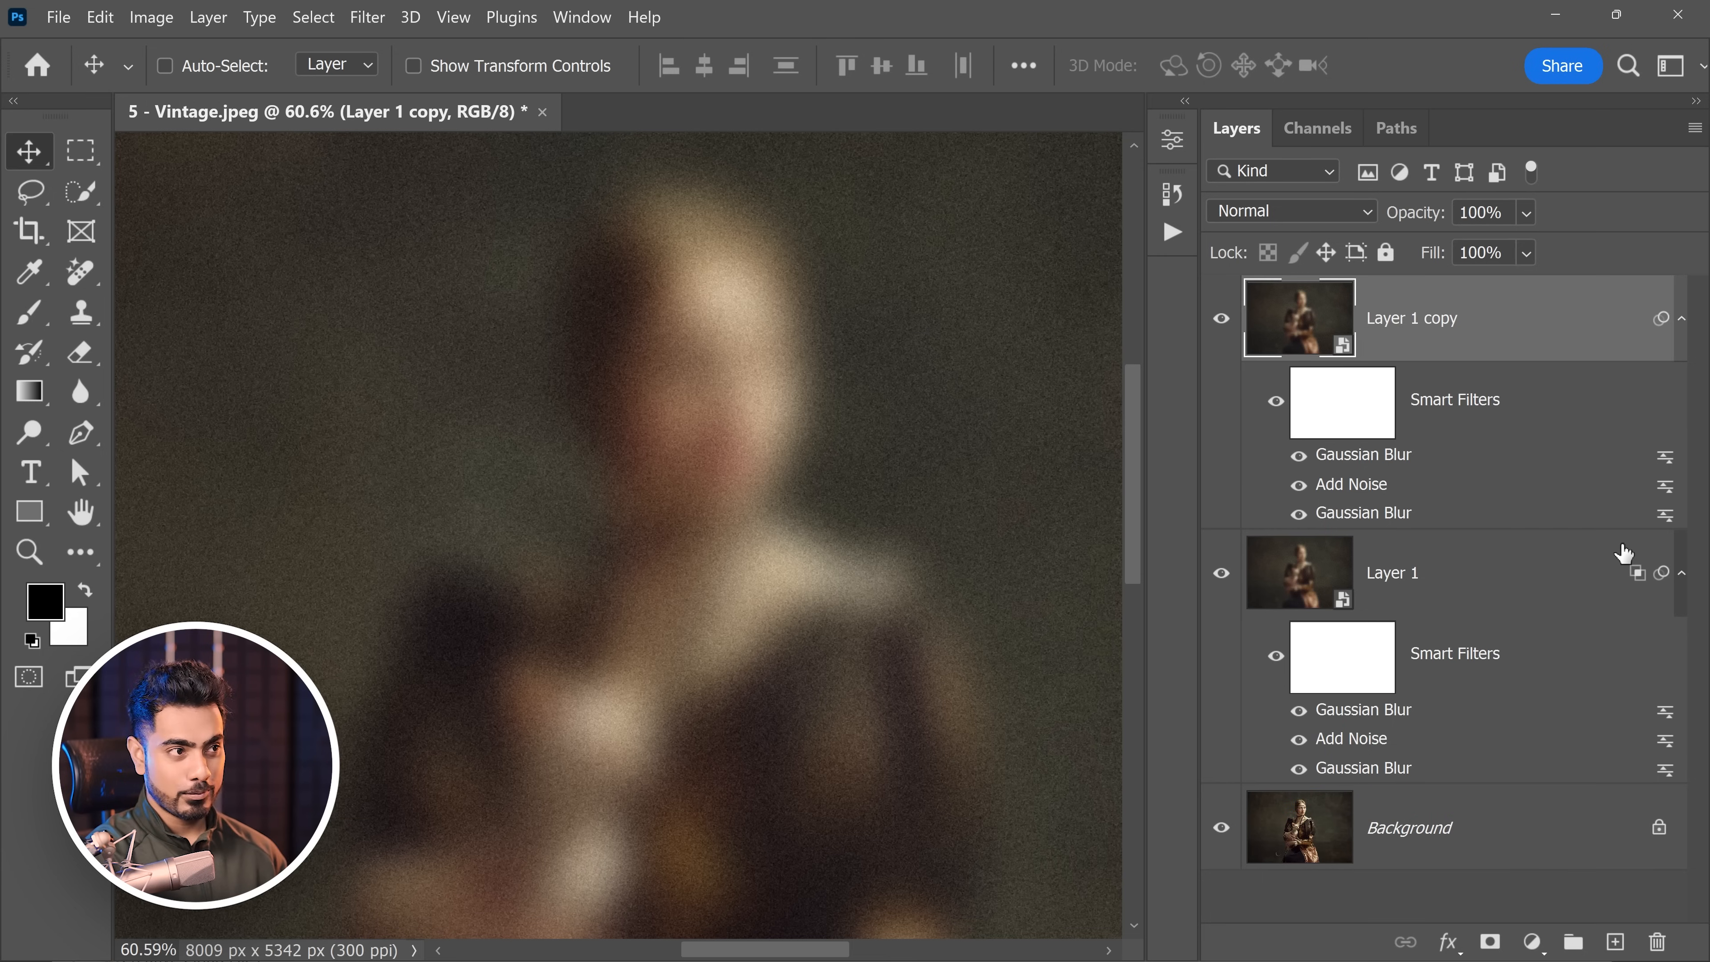
Step: Set the blend mode of Layer 1 copy to Soft Light and its opacity to 62%
{"action": "left_click", "coordinate": [1296, 214]}
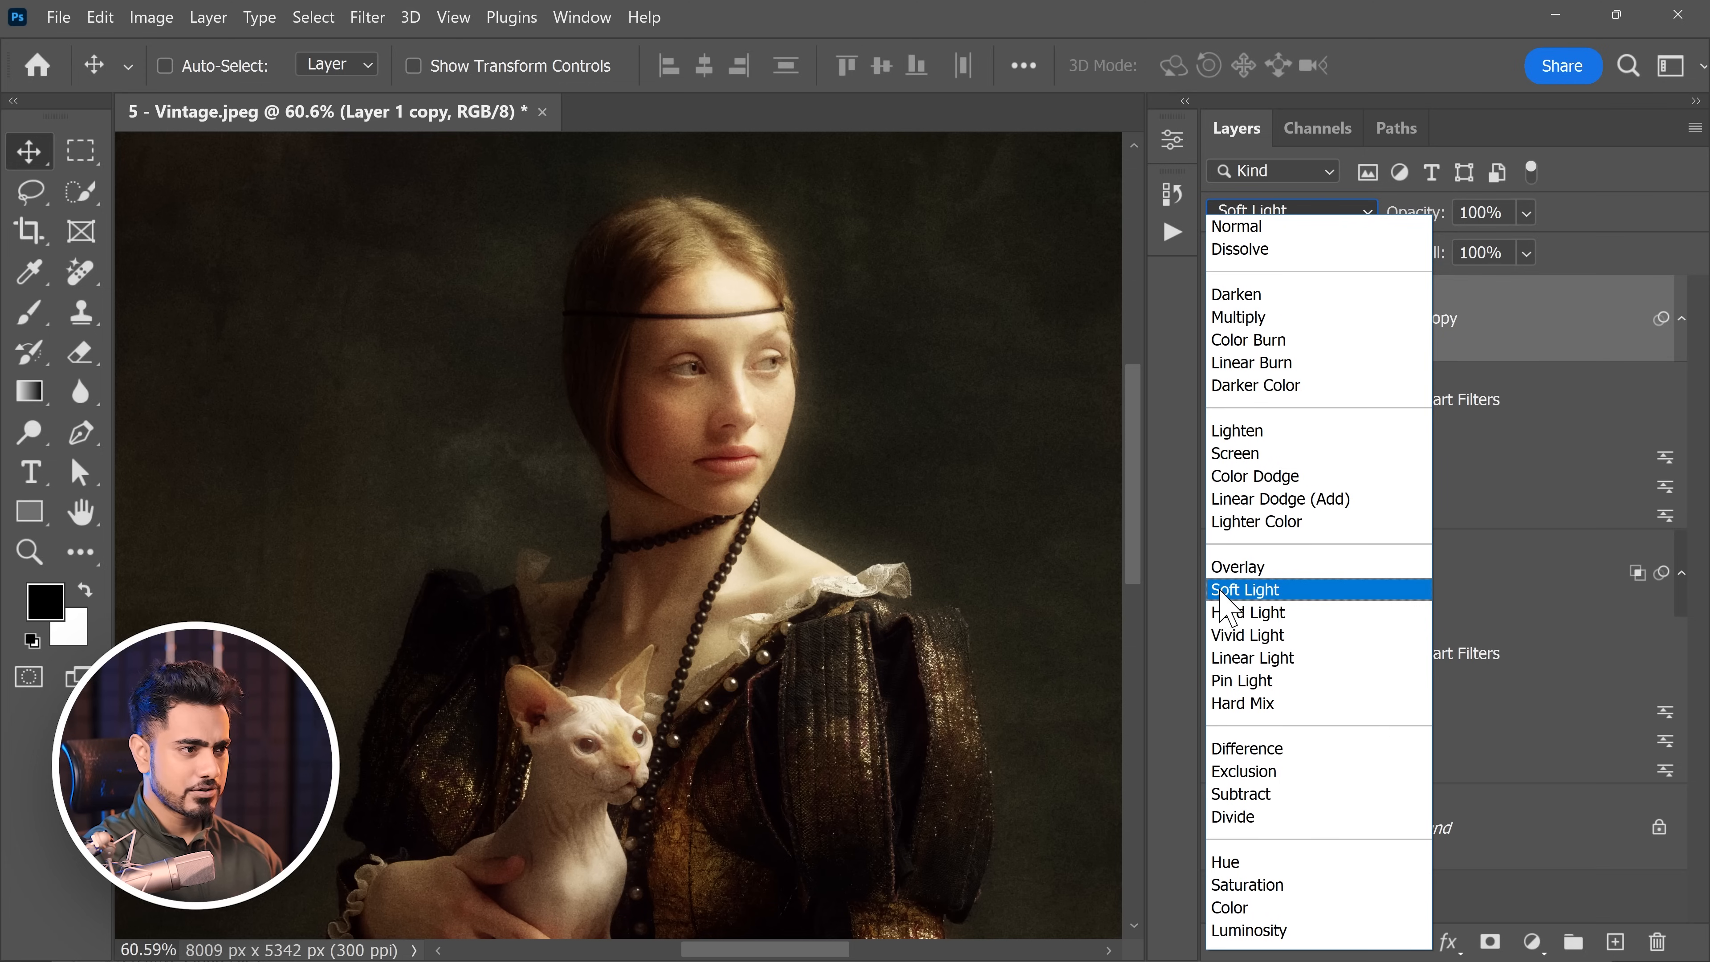
{"action": "left_click", "coordinate": [1227, 589]}
{"action": "left_click_drag", "start_coordinate": [1422, 221], "coordinate": [1400, 223]}
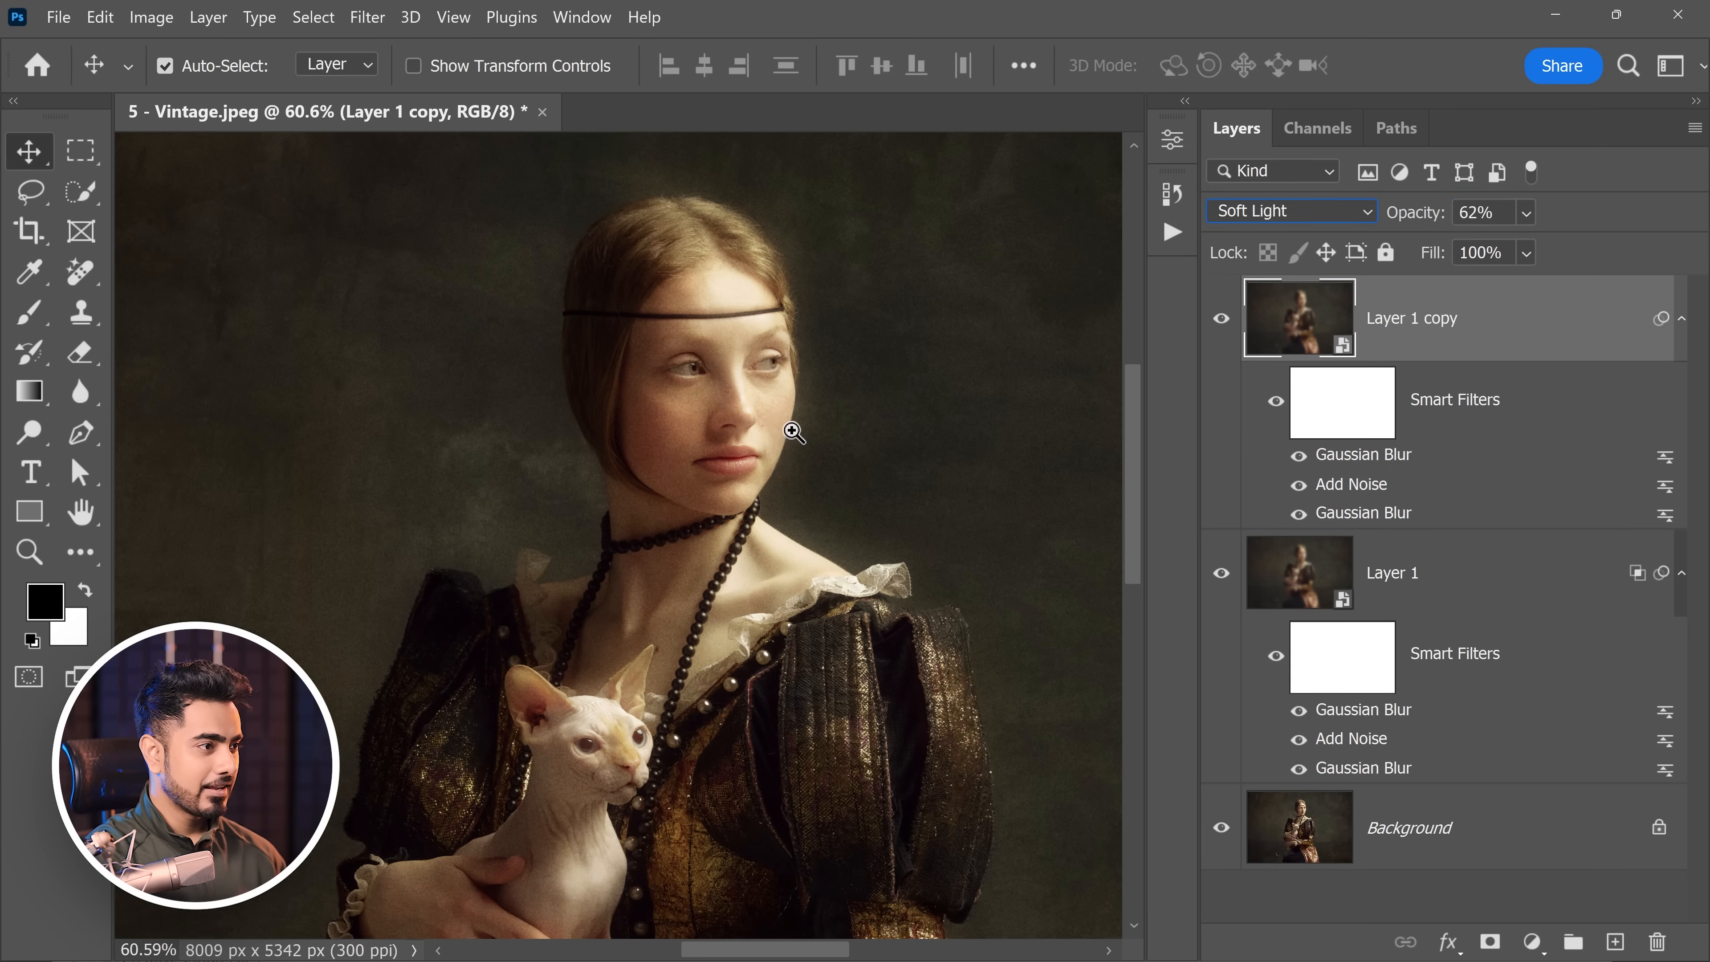
Step: Compare the vintage portrait with and without the two filtered layers above the Background
{"action": "scroll", "coordinate": [794, 428], "scroll_direction": "down", "scroll_amount": 5}
{"action": "scroll", "coordinate": [798, 428], "scroll_direction": "up", "scroll_amount": 3}
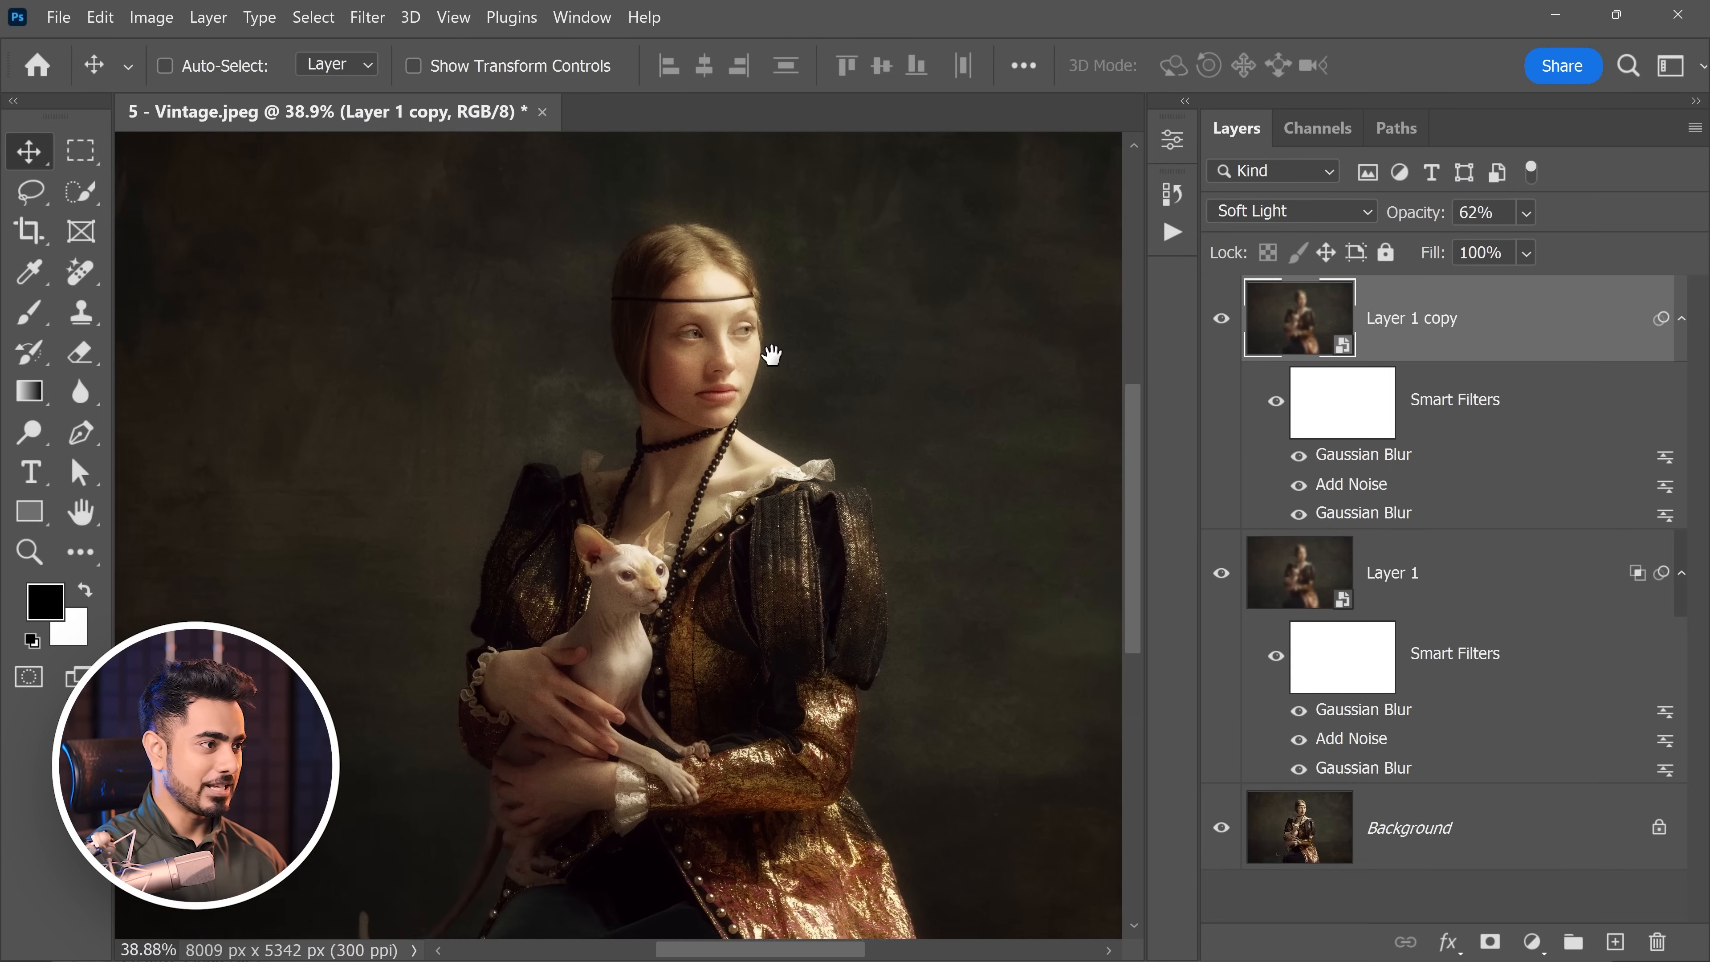
{"action": "left_click", "coordinate": [1222, 834], "text": "alt"}
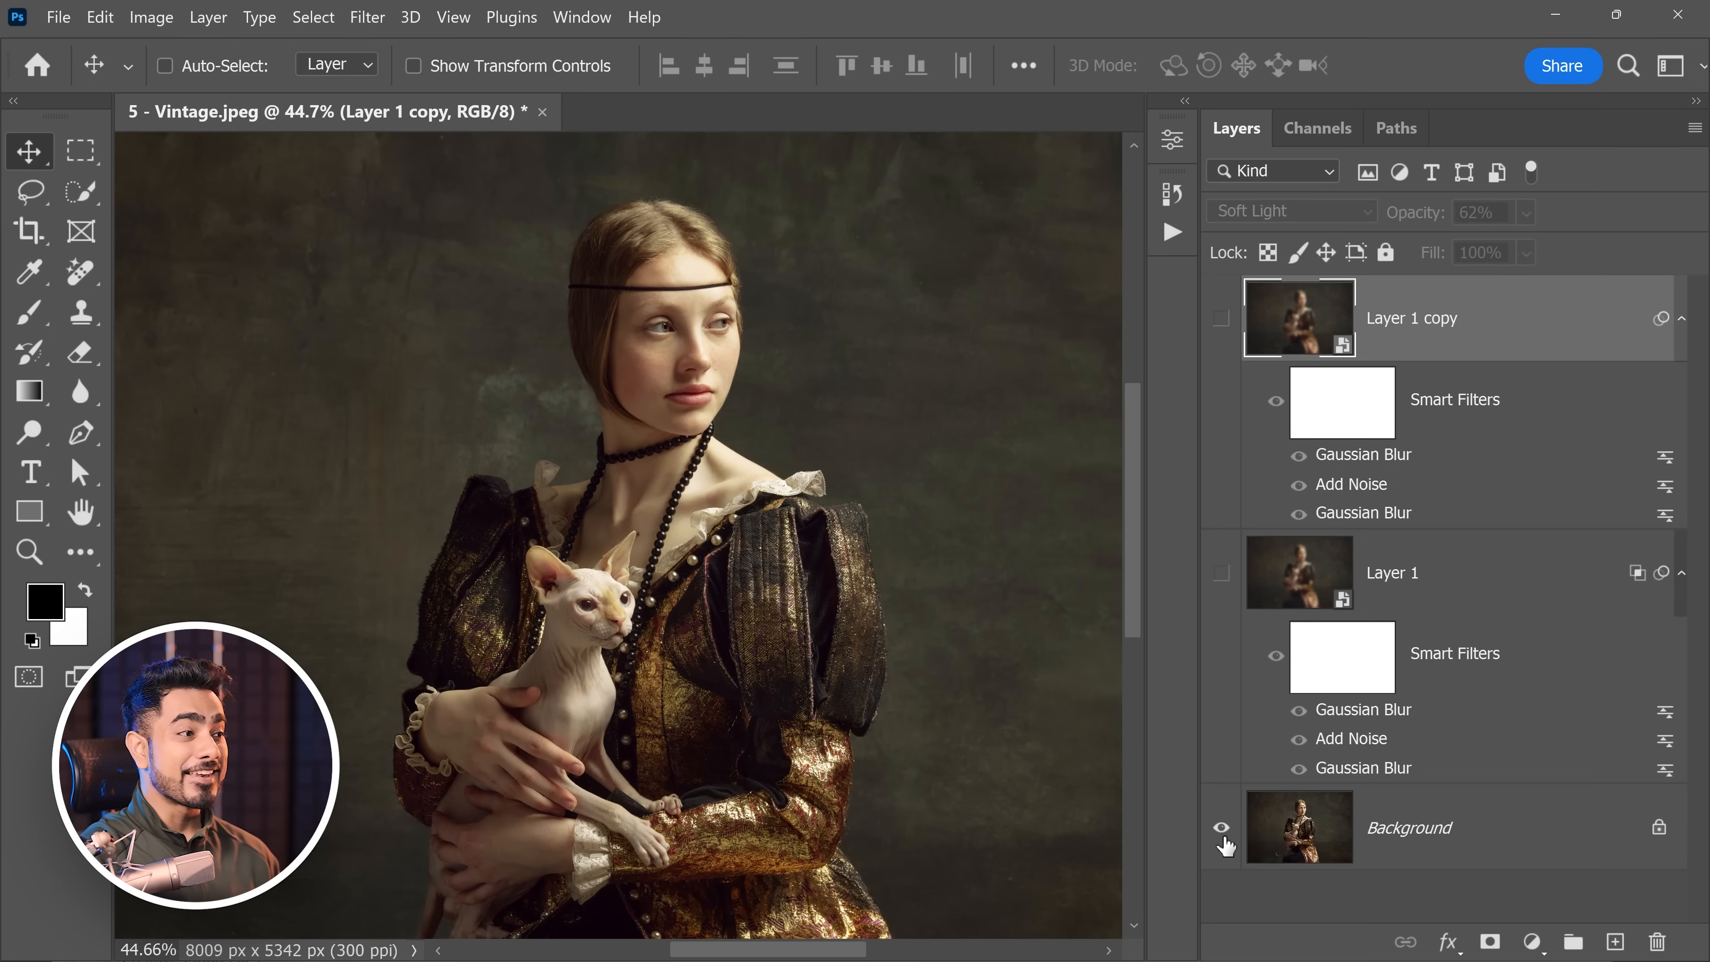
{"action": "left_click", "coordinate": [1223, 842], "text": "alt"}
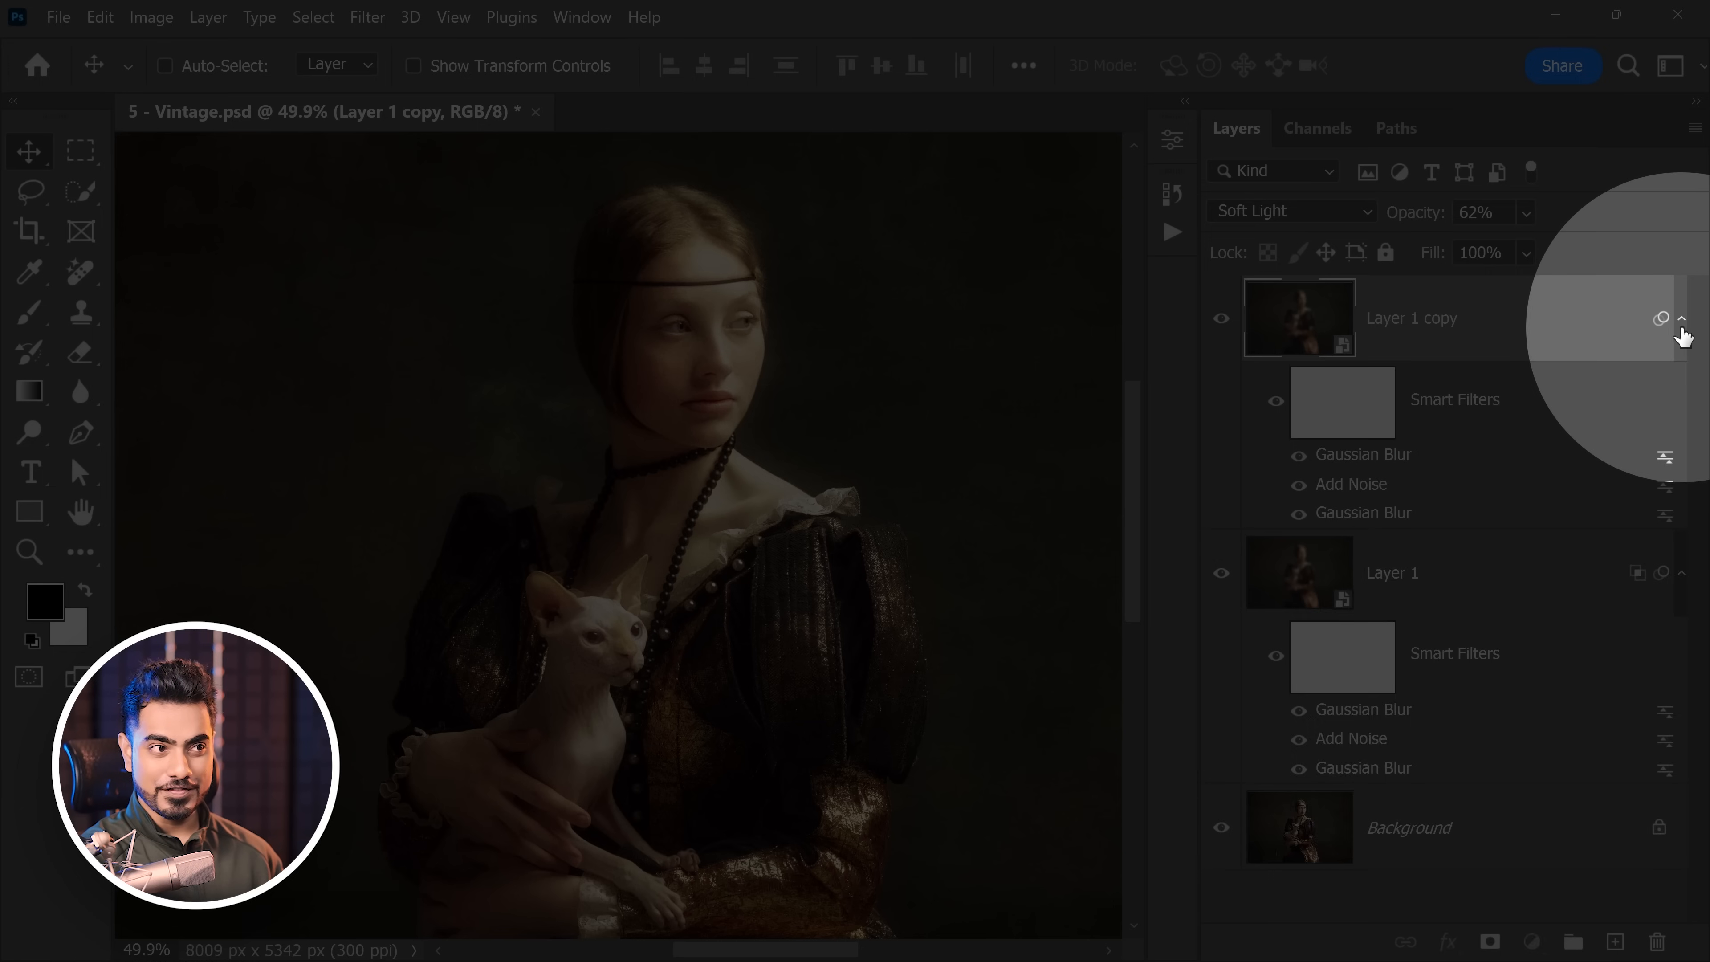
Step: Collapse the smart filter lists of Layer 1 copy and Layer 1
{"action": "left_click", "coordinate": [1680, 321]}
{"action": "left_click", "coordinate": [1683, 407]}
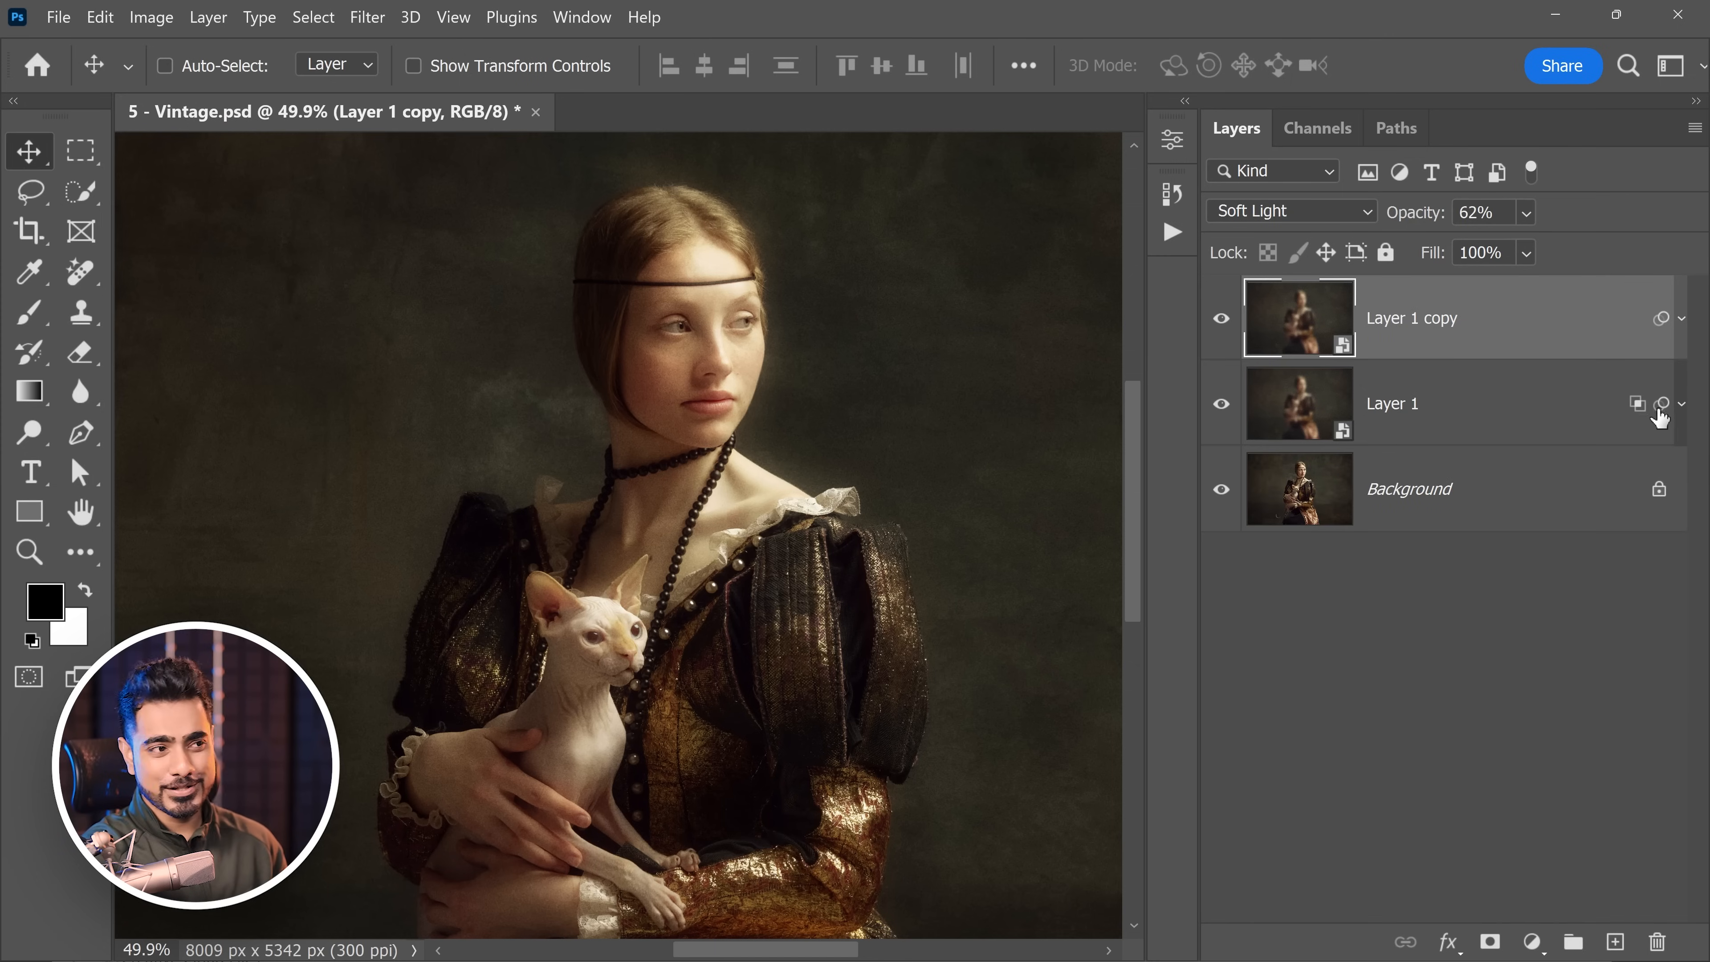
{"action": "left_click", "coordinate": [1680, 406]}
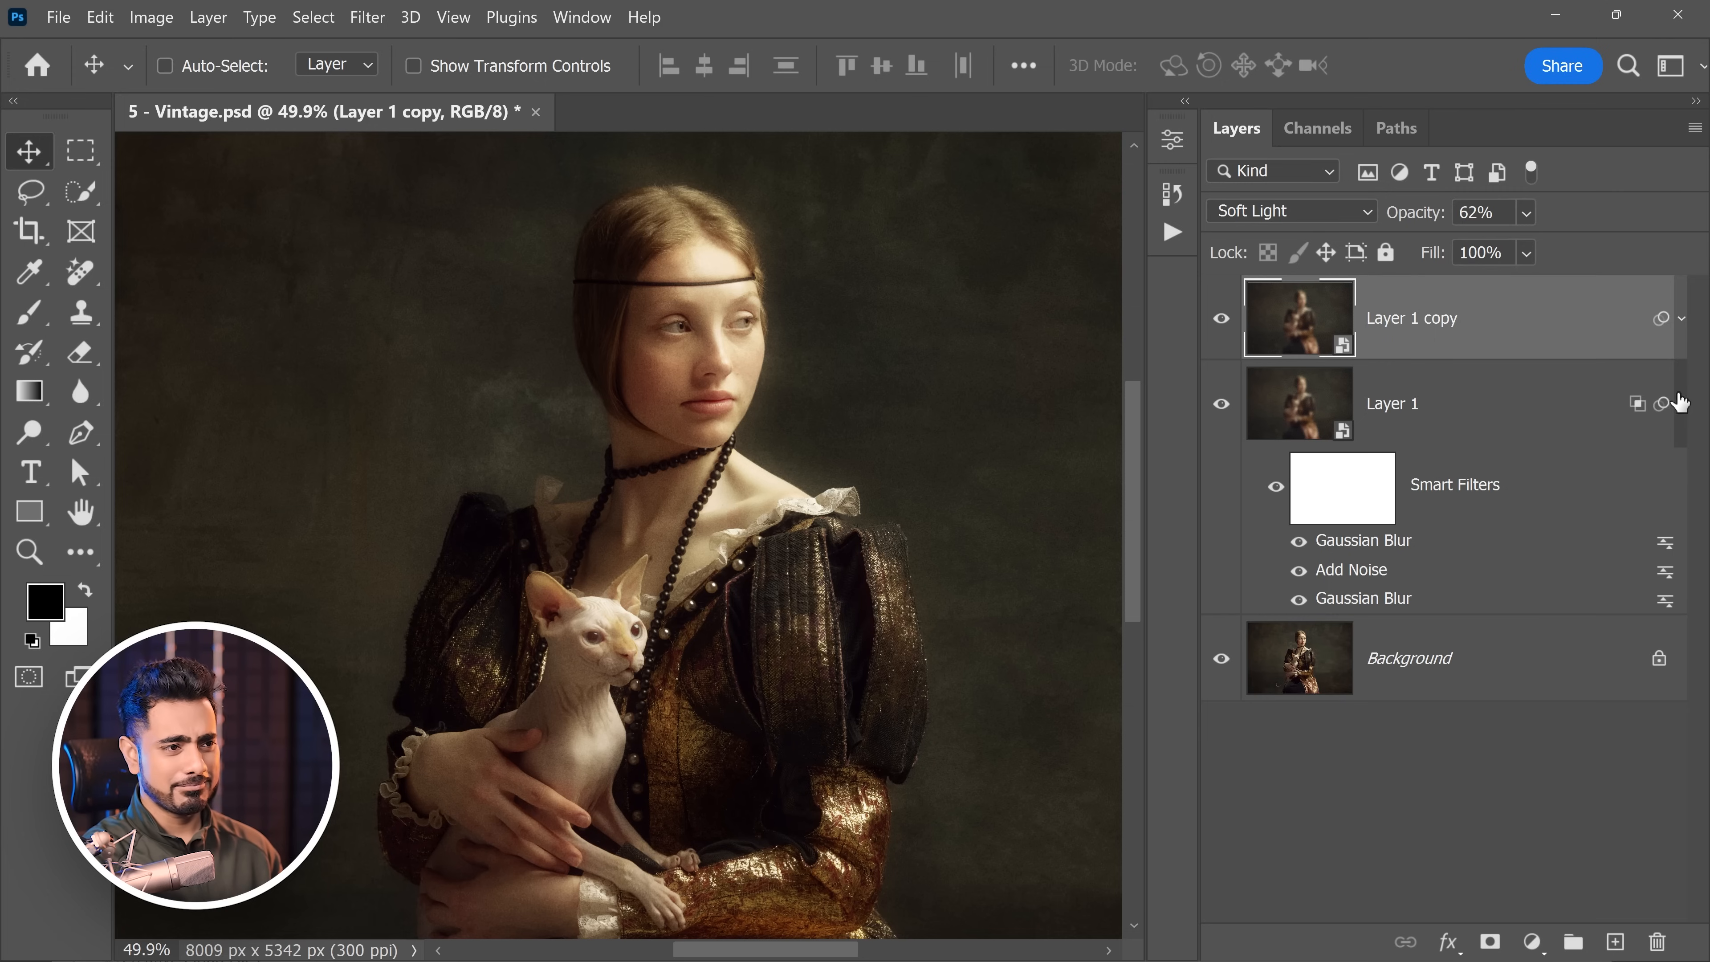
{"action": "left_click", "coordinate": [1680, 405]}
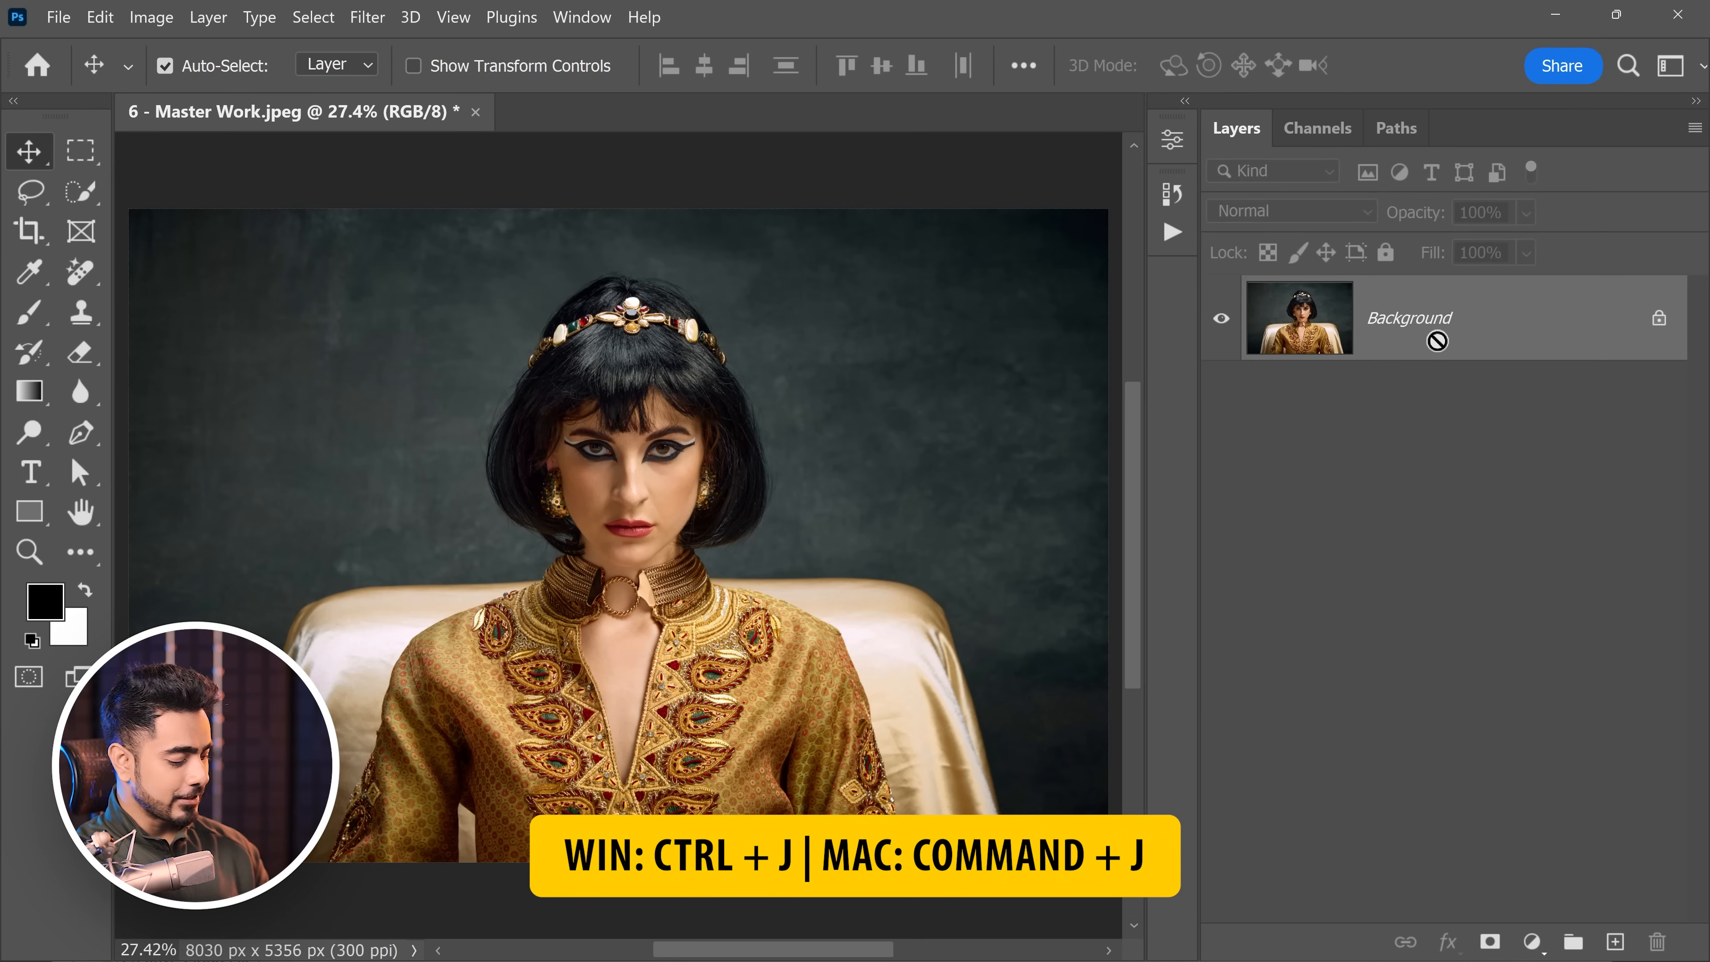
Step: Duplicate the Background layer of the Master Work portrait and convert the copy for Smart Filters
{"action": "key", "text": "ctrl+j"}
{"action": "left_click", "coordinate": [366, 17]}
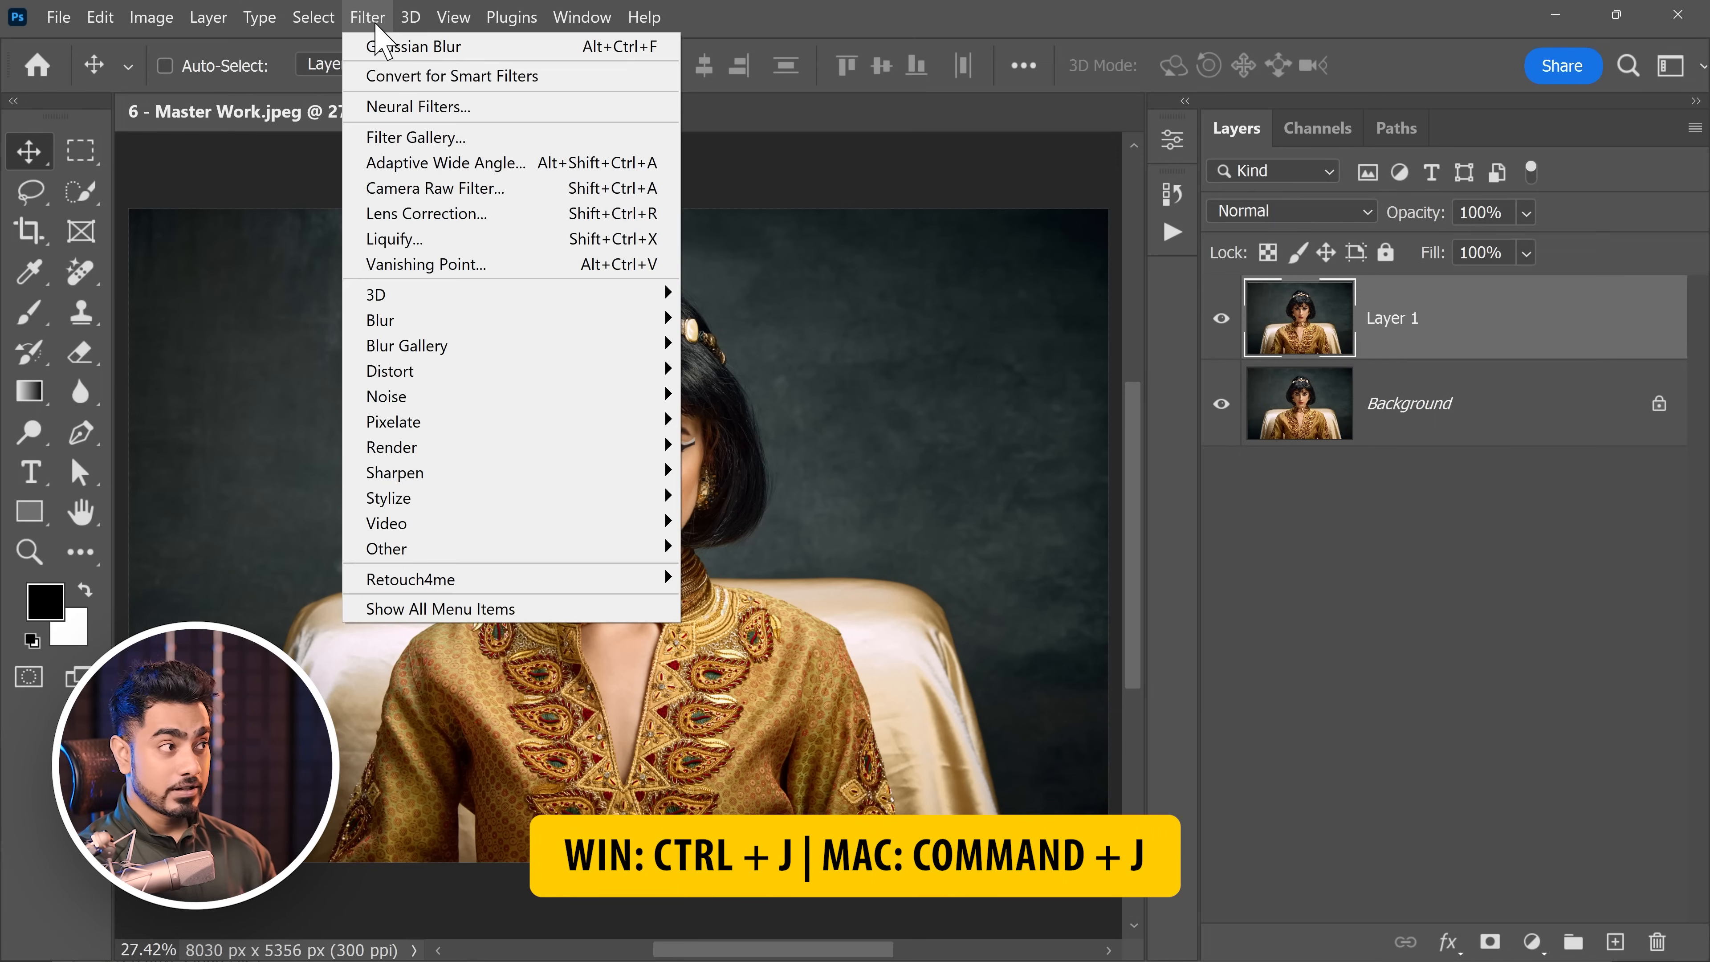
{"action": "left_click", "coordinate": [441, 79]}
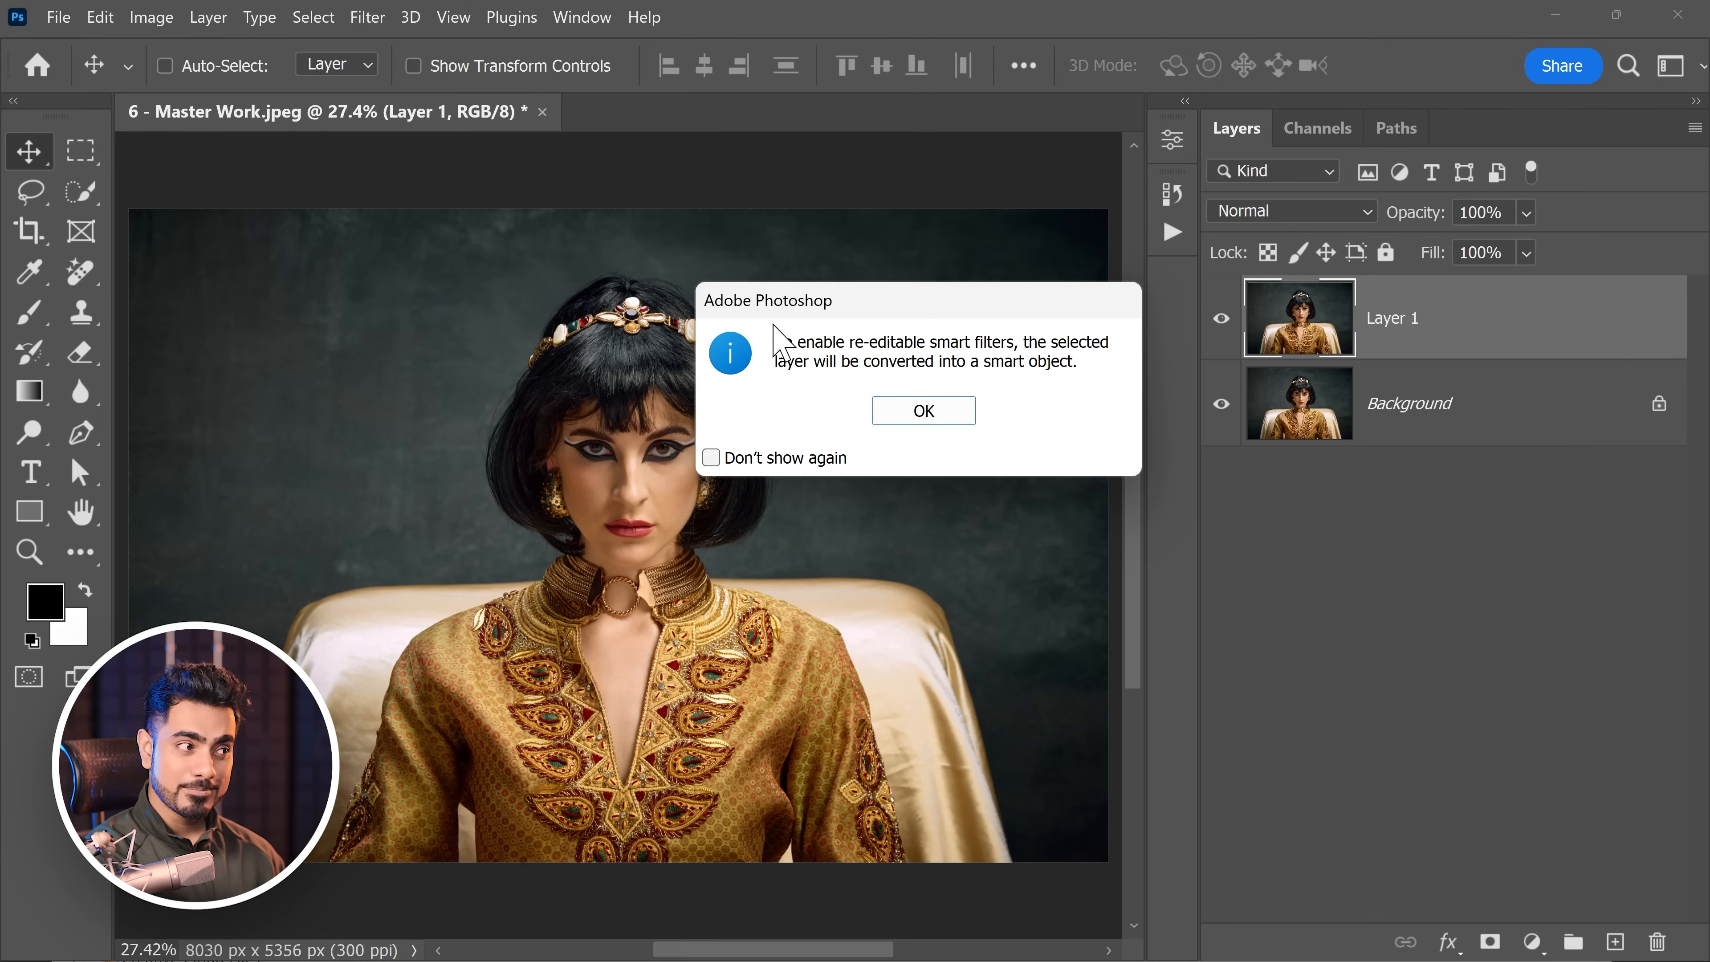
{"action": "left_click", "coordinate": [924, 411]}
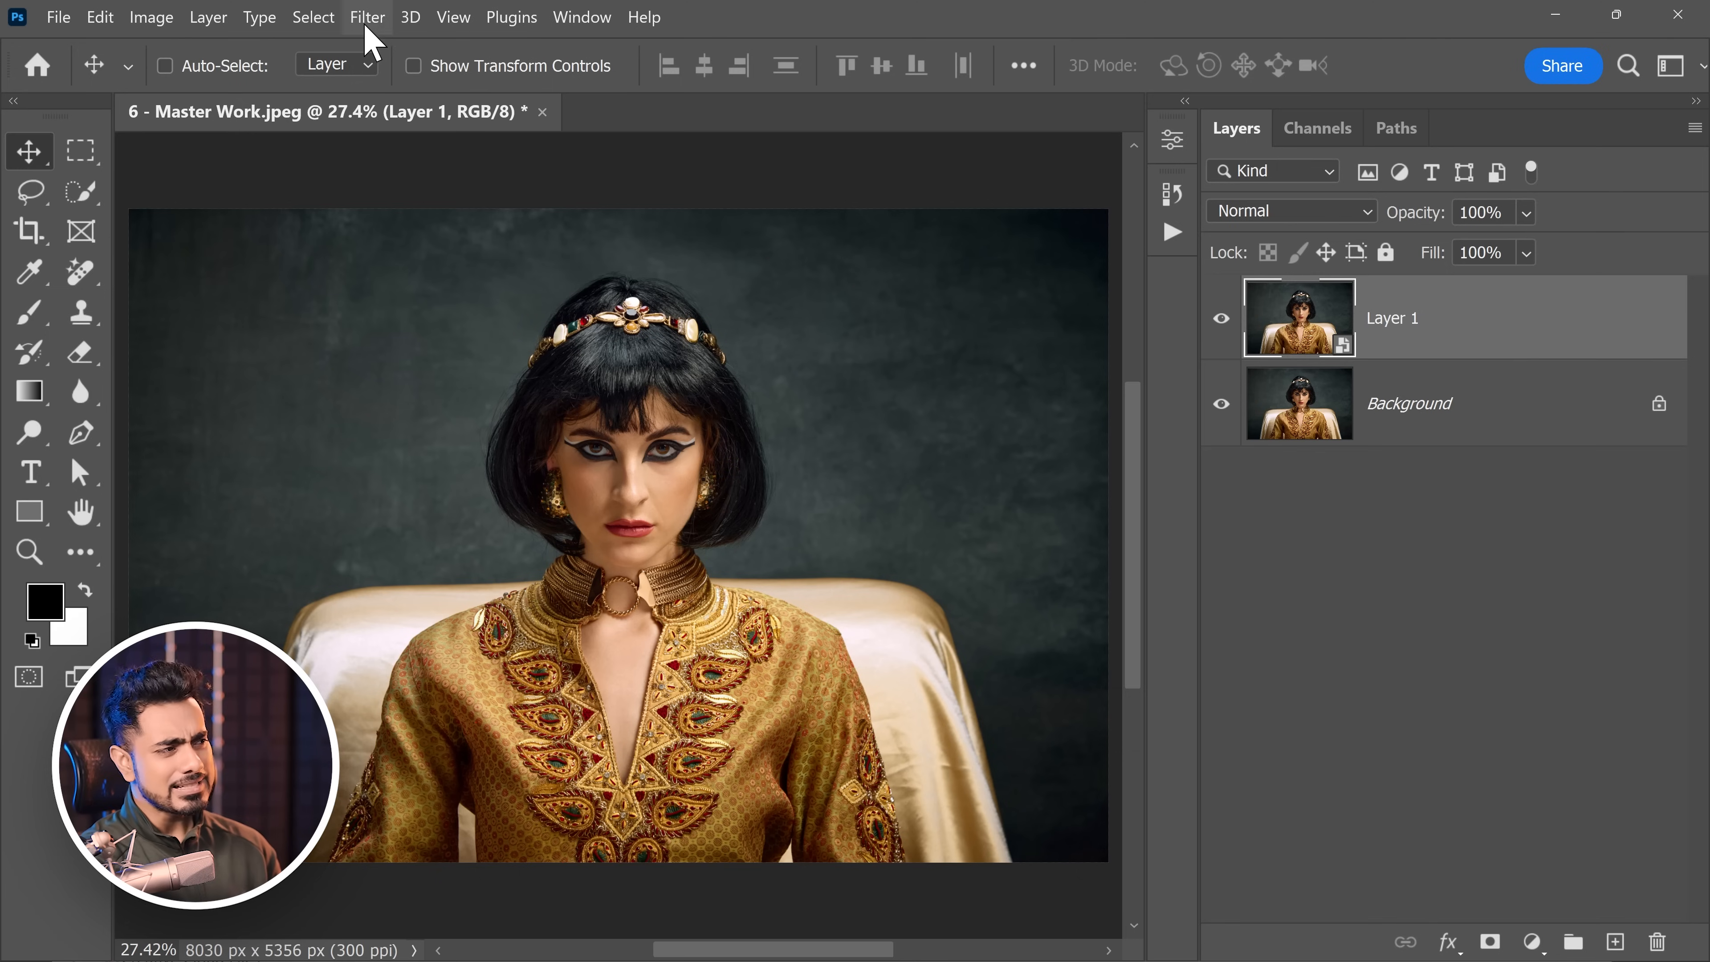
Step: Start an Iris Blur from the Blur Gallery on Layer 1 and set its blur to 185 px
{"action": "left_click", "coordinate": [369, 20]}
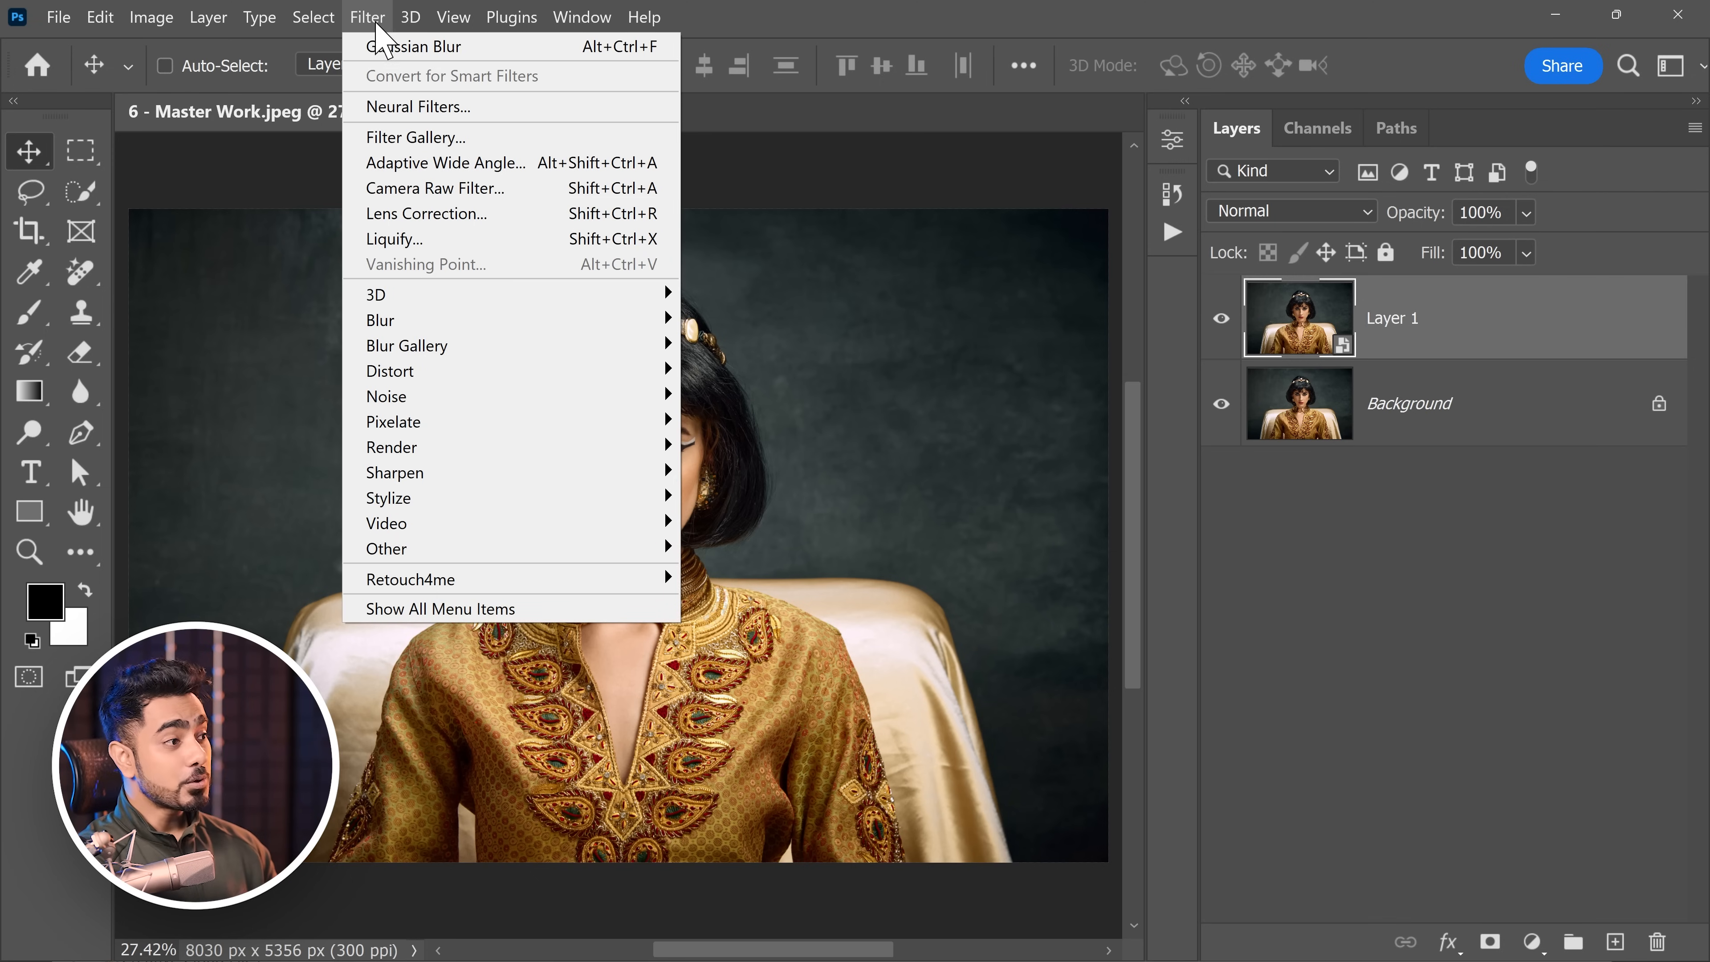
{"action": "mouse_move", "coordinate": [476, 357]}
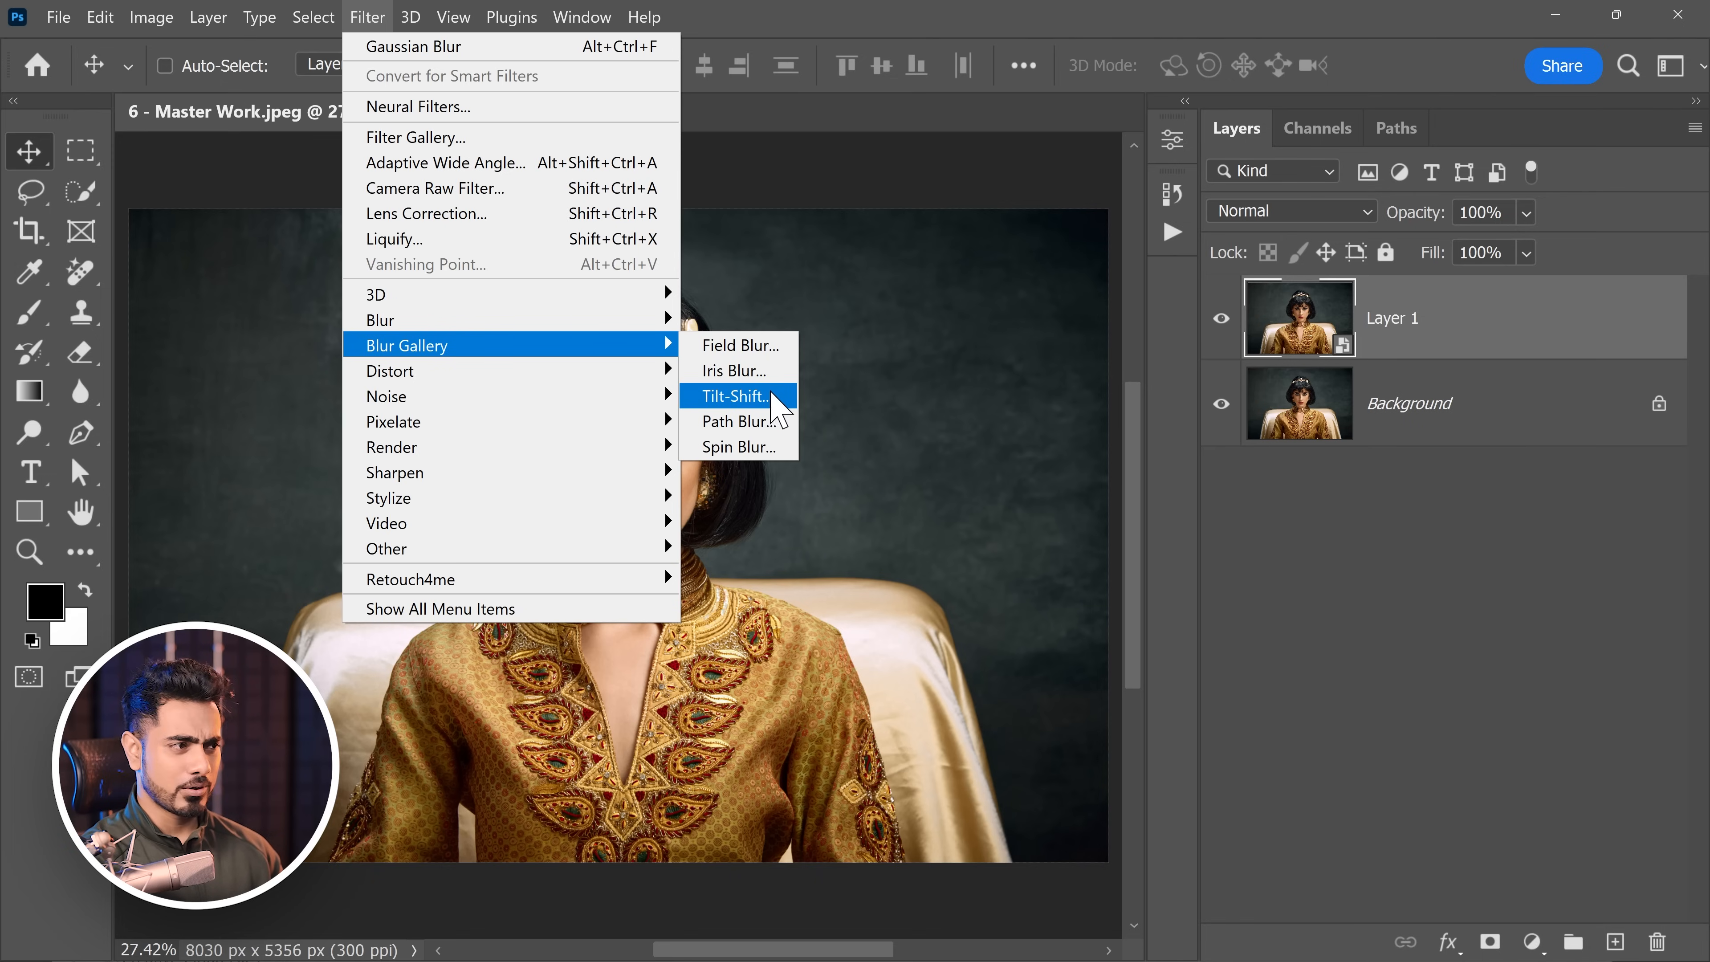
{"action": "left_click", "coordinate": [771, 375]}
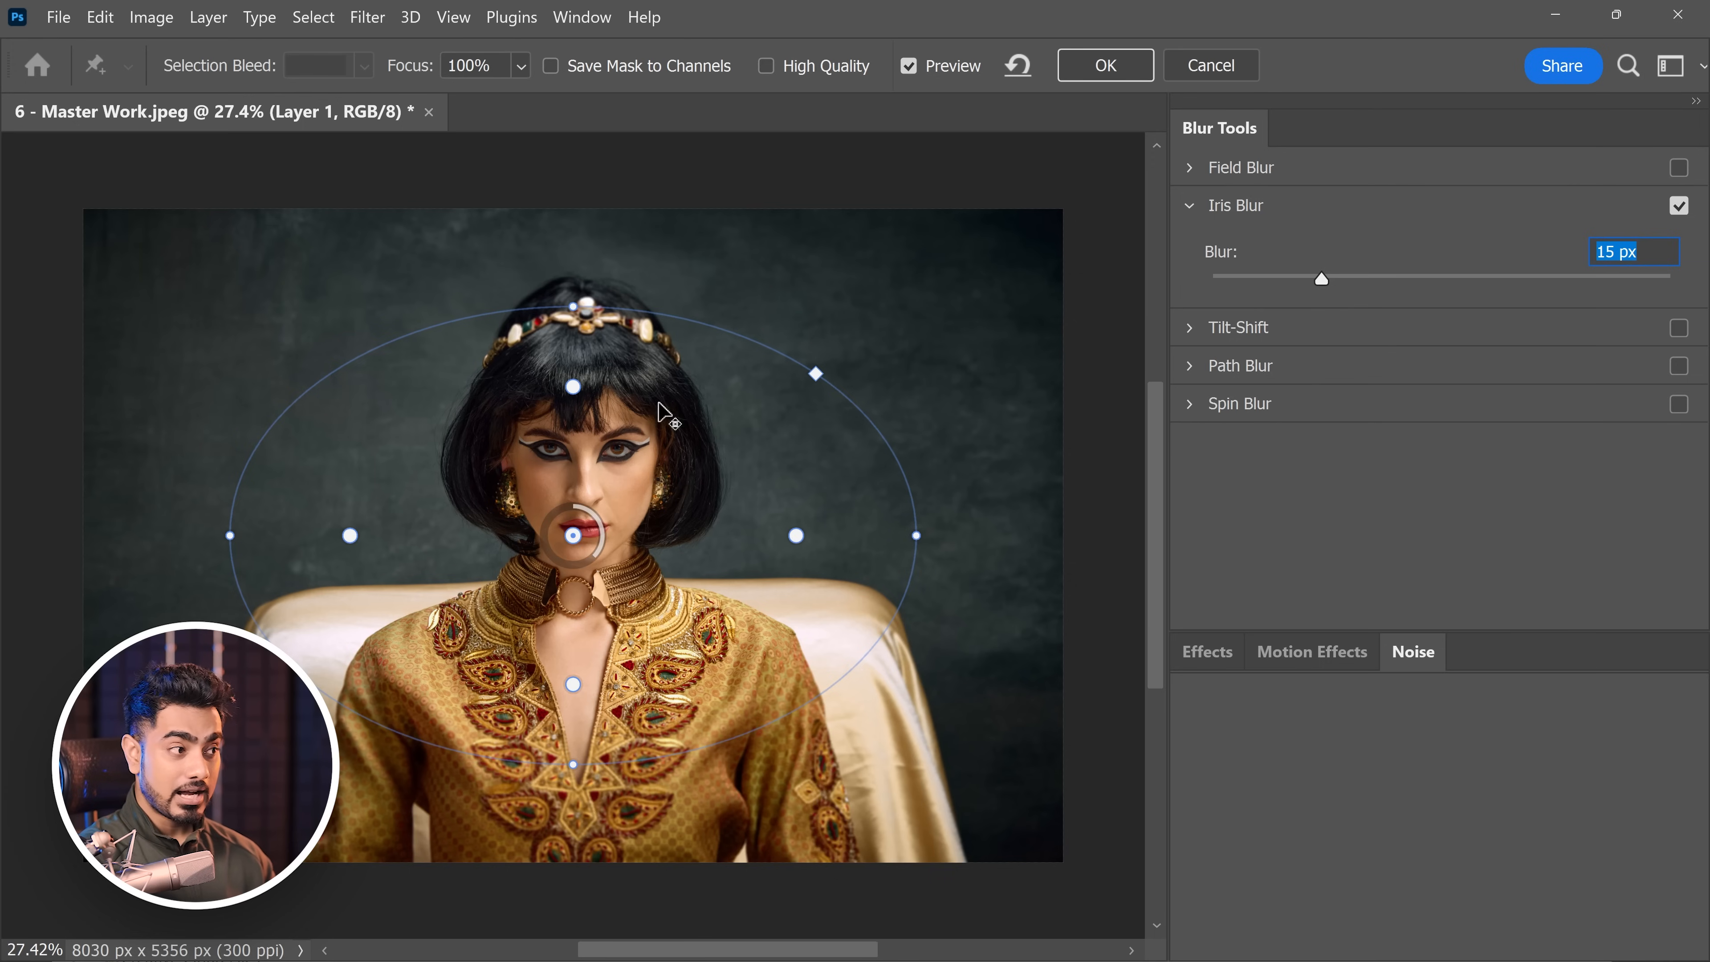
{"action": "scroll", "coordinate": [573, 536], "scroll_direction": "up", "scroll_amount": 2}
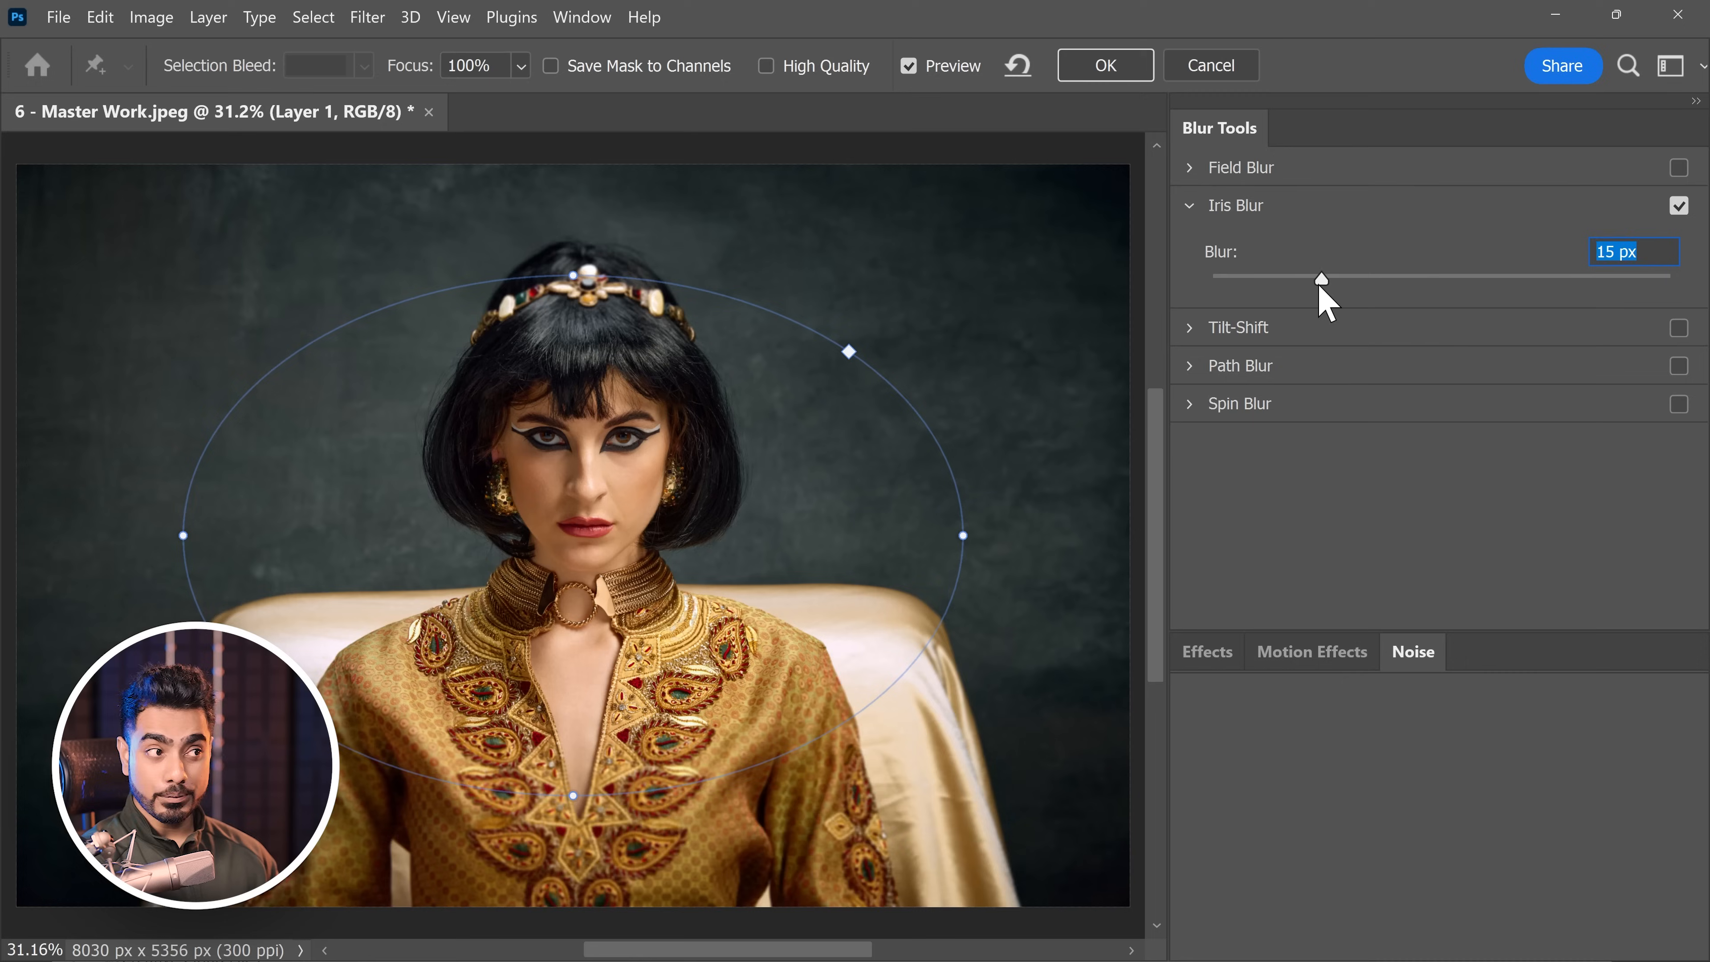
{"action": "left_click_drag", "start_coordinate": [1325, 279], "coordinate": [1540, 278]}
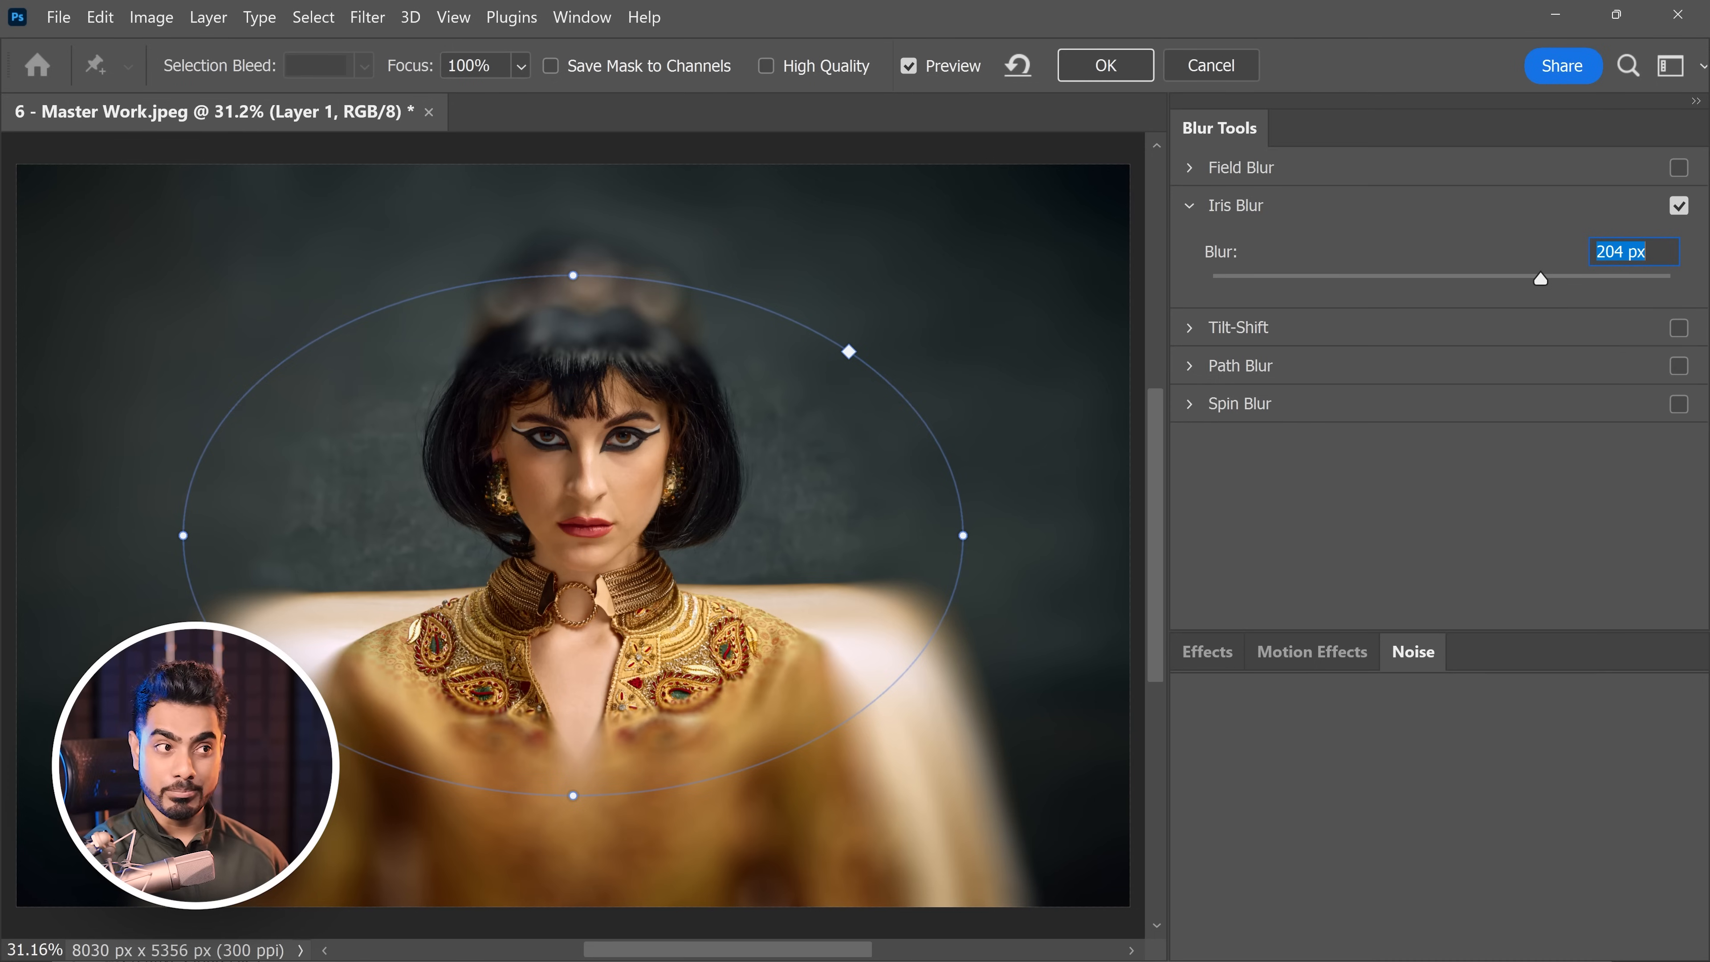
{"action": "mouse_move", "coordinate": [1543, 277]}
{"action": "left_mouse_down"}
{"action": "mouse_move", "coordinate": [1582, 282]}
{"action": "mouse_move", "coordinate": [1523, 284]}
{"action": "left_mouse_up"}
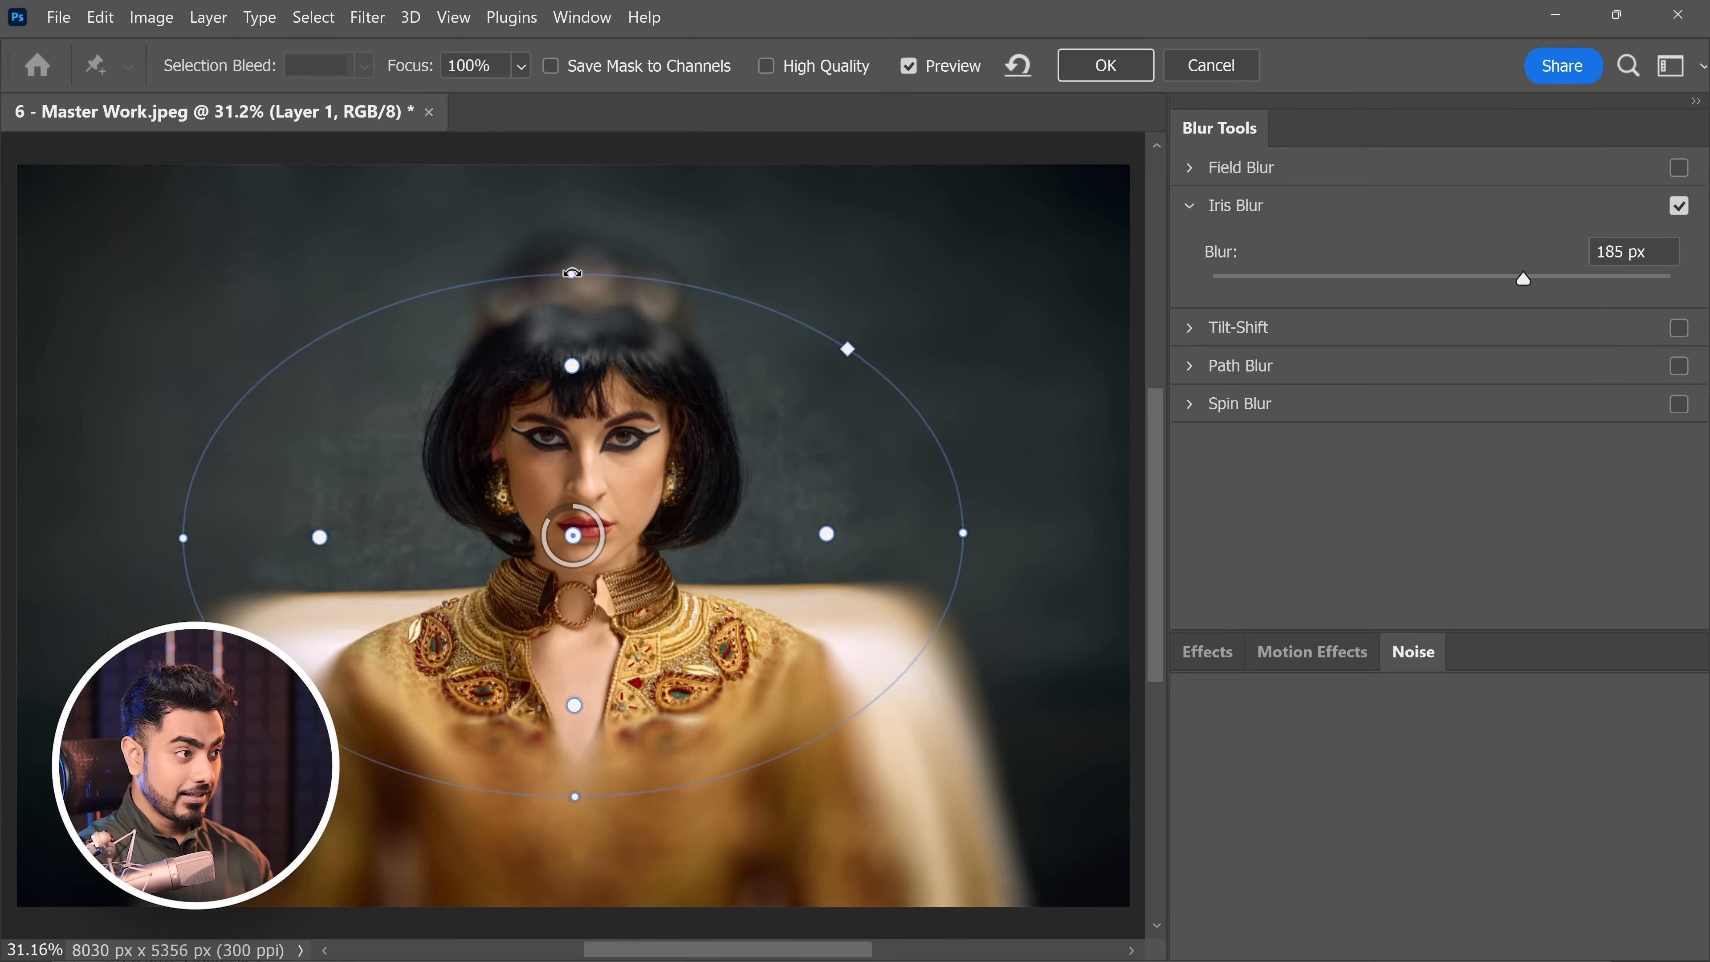
Step: Centre the iris ellipse between the woman's eyes and reshape it into a narrow upright oval around her head
{"action": "left_click_drag", "start_coordinate": [964, 528], "coordinate": [851, 536]}
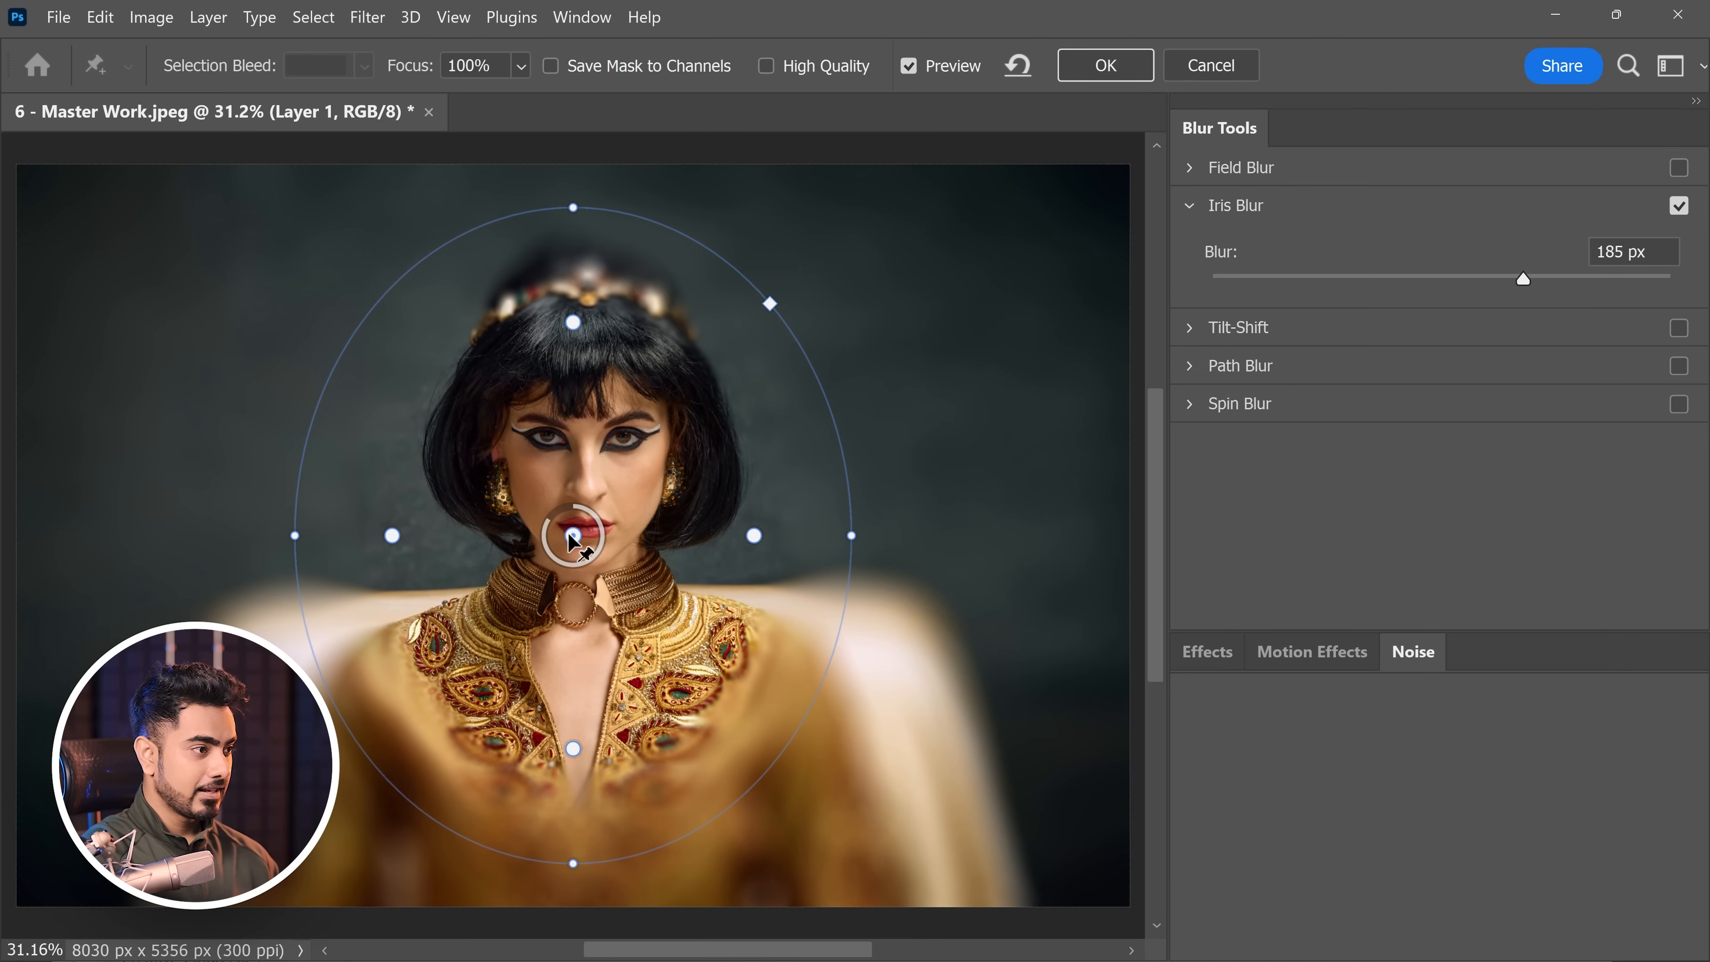
{"action": "left_click_drag", "start_coordinate": [573, 537], "coordinate": [589, 449]}
{"action": "left_click_drag", "start_coordinate": [868, 450], "coordinate": [800, 450]}
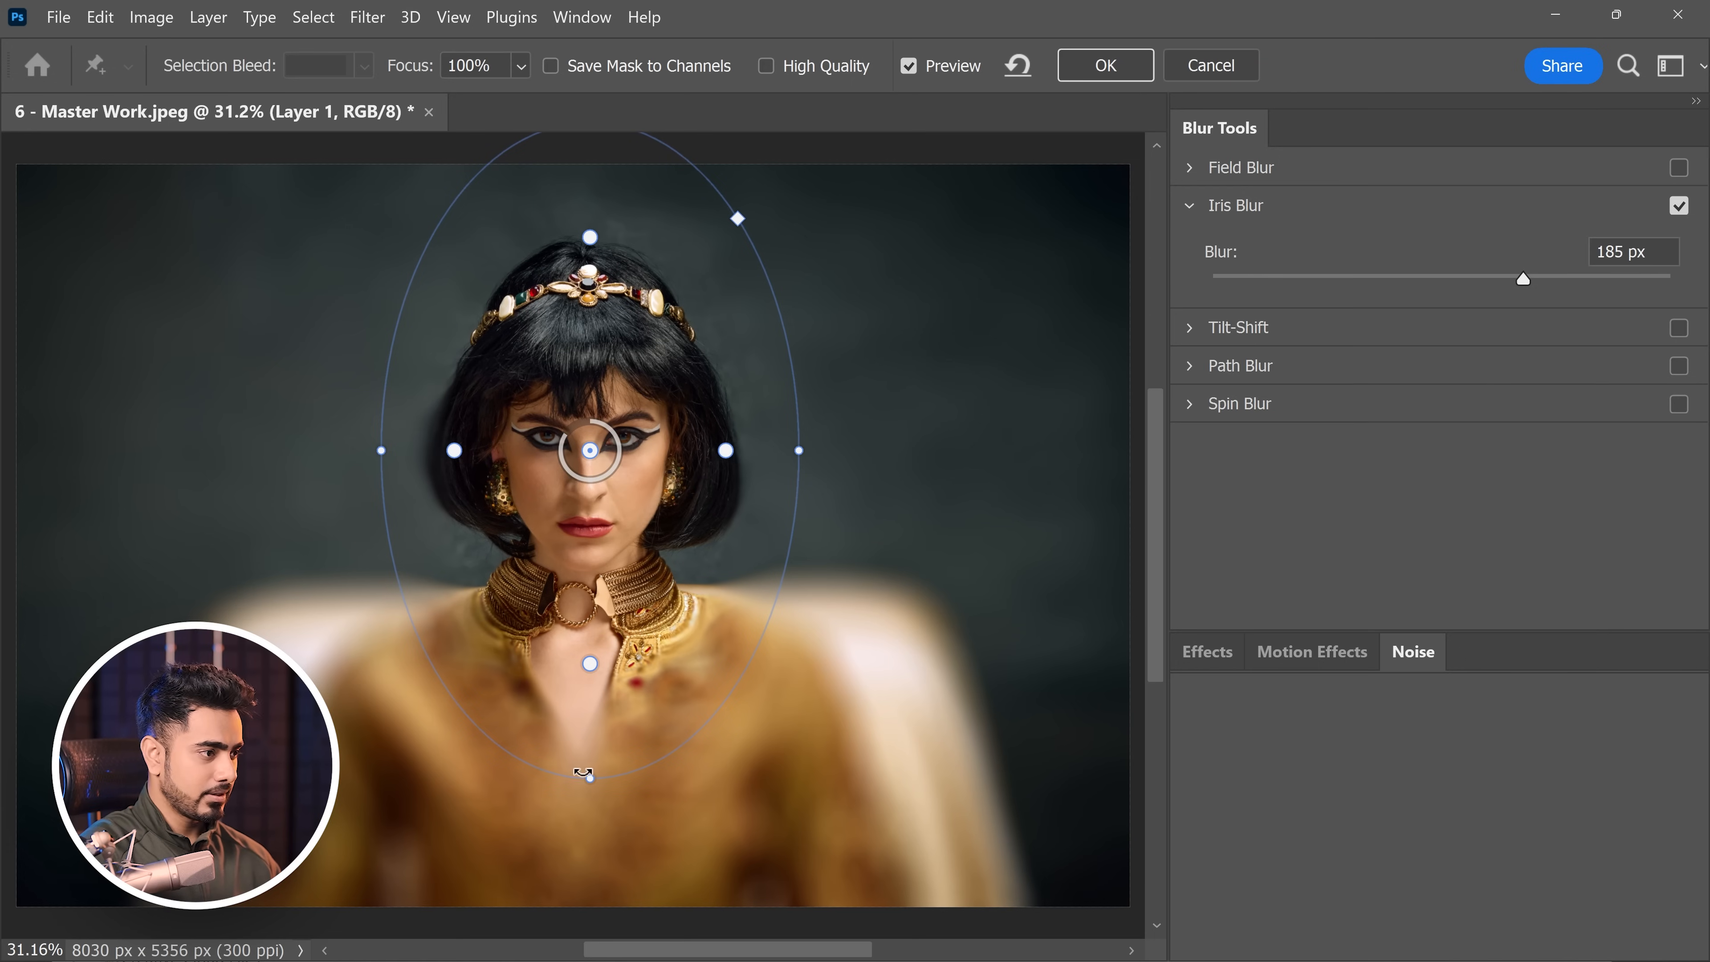
{"action": "left_click_drag", "start_coordinate": [589, 774], "coordinate": [583, 741]}
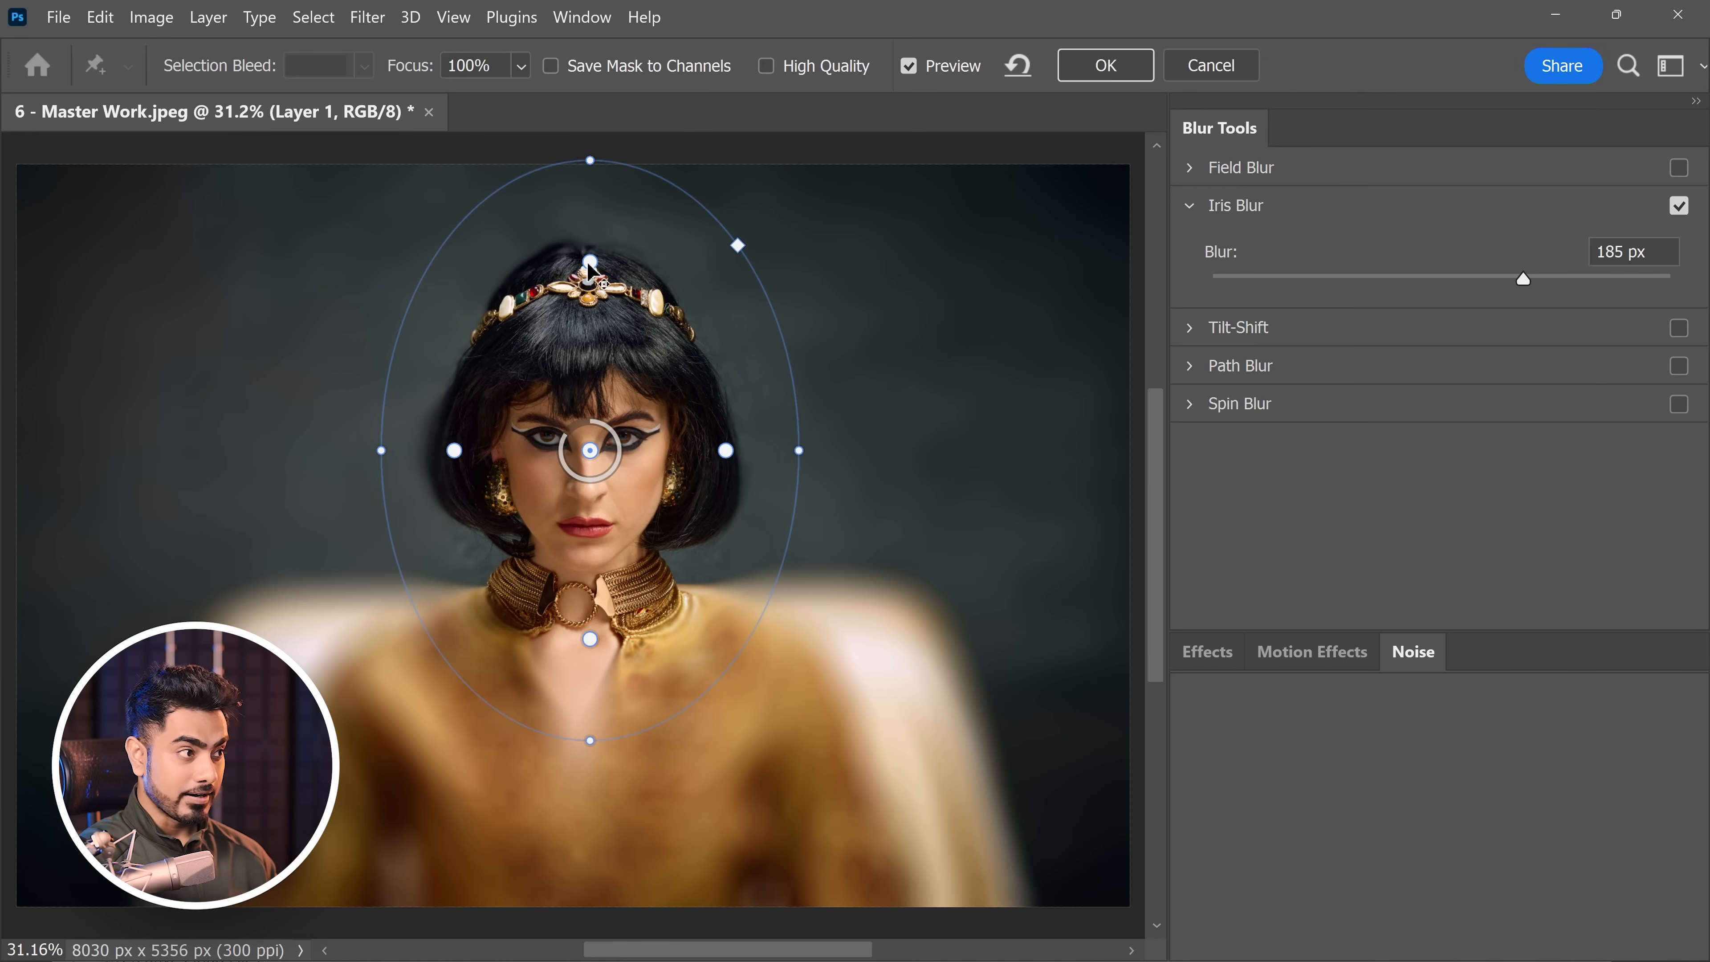
Step: Pull the iris's feather points inward to confine the sharp area to the face, and set the blur to 84 px
{"action": "left_click_drag", "start_coordinate": [589, 264], "coordinate": [579, 346]}
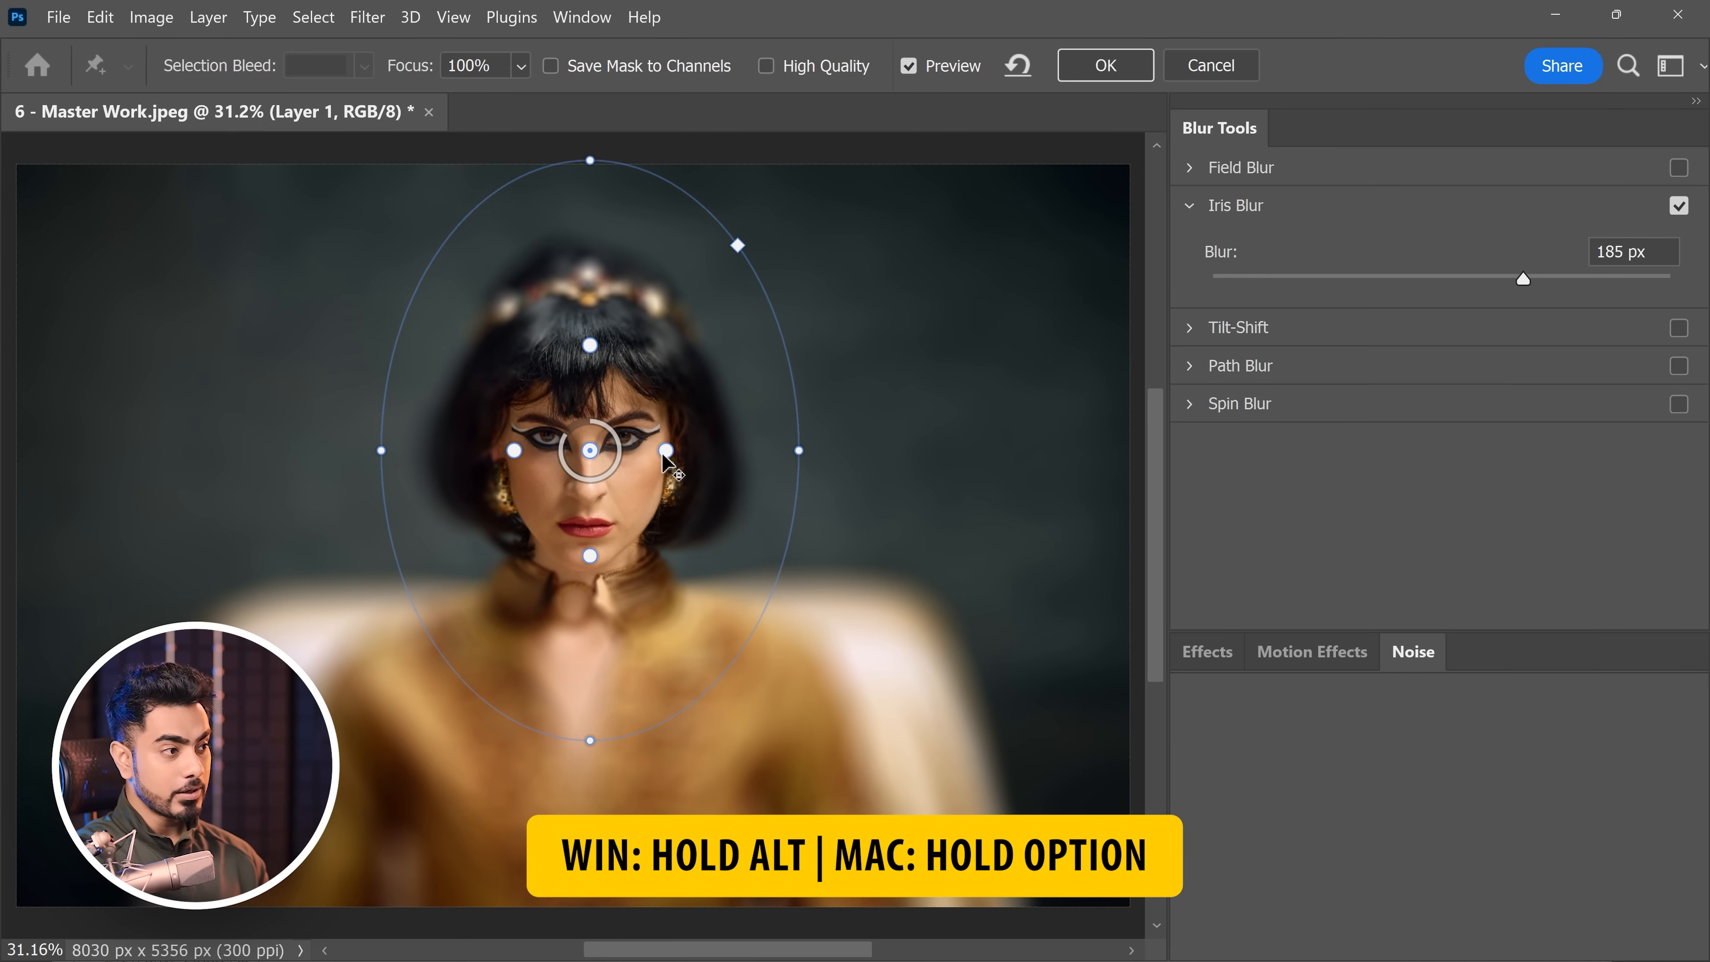
{"action": "left_click_drag", "start_coordinate": [661, 452], "coordinate": [644, 452]}
{"action": "left_click_drag", "start_coordinate": [512, 457], "coordinate": [526, 456]}
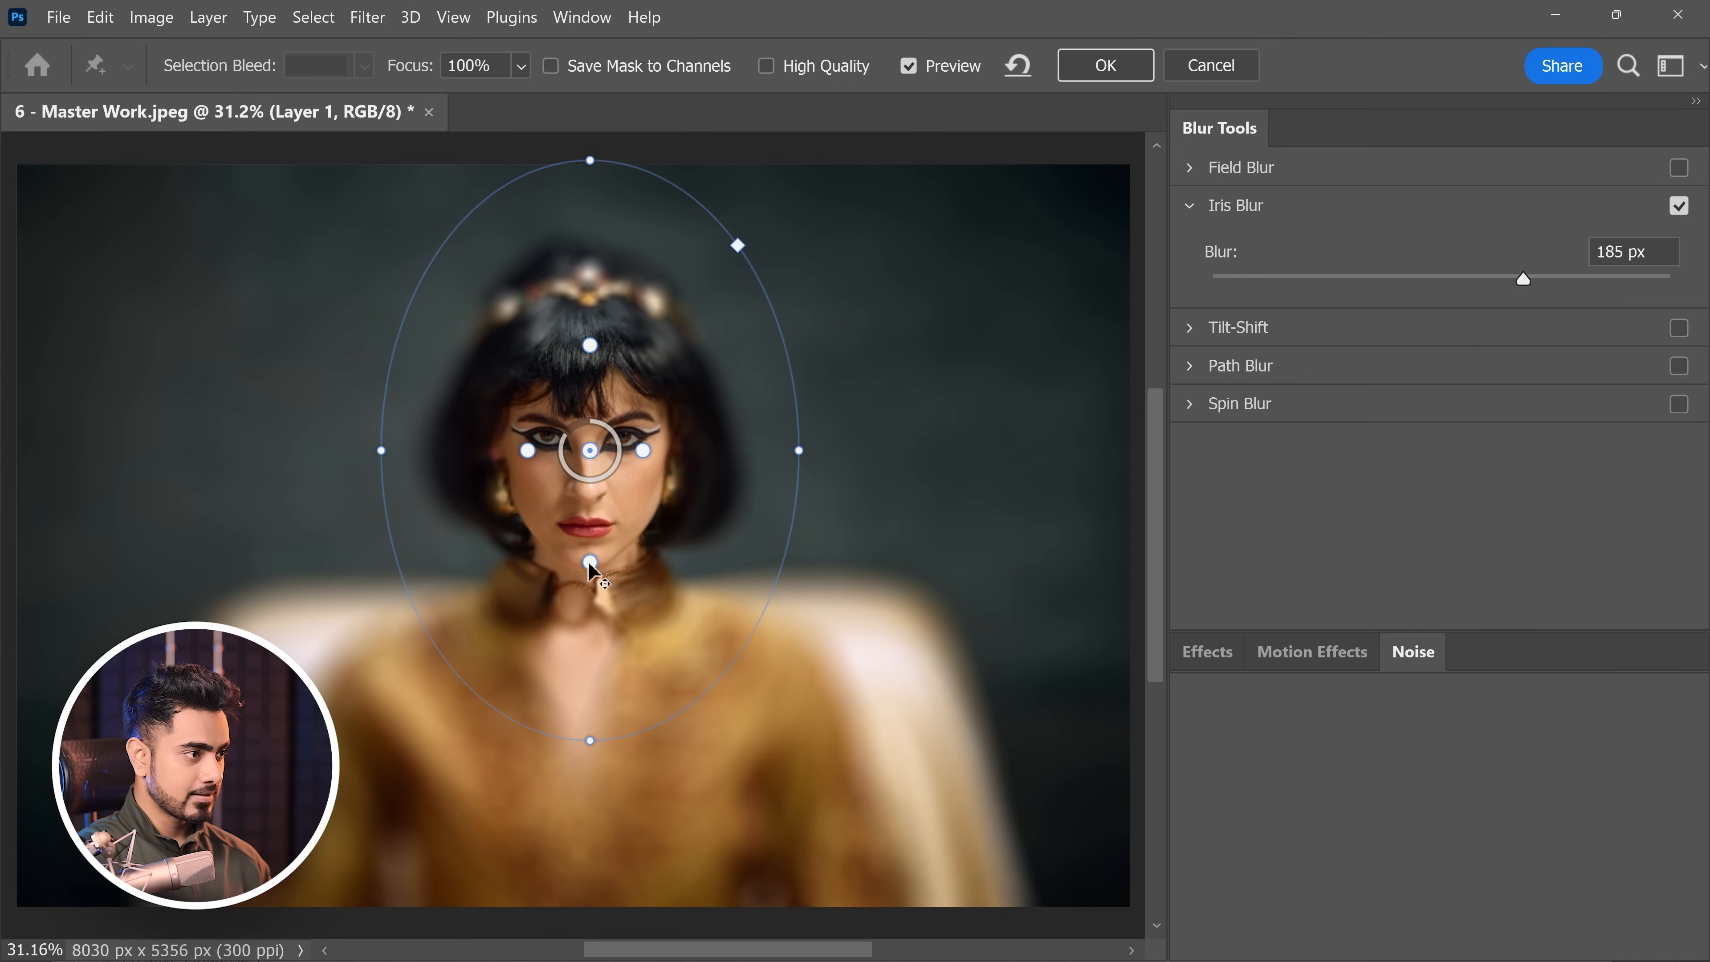
{"action": "left_click_drag", "start_coordinate": [1522, 280], "coordinate": [1438, 288]}
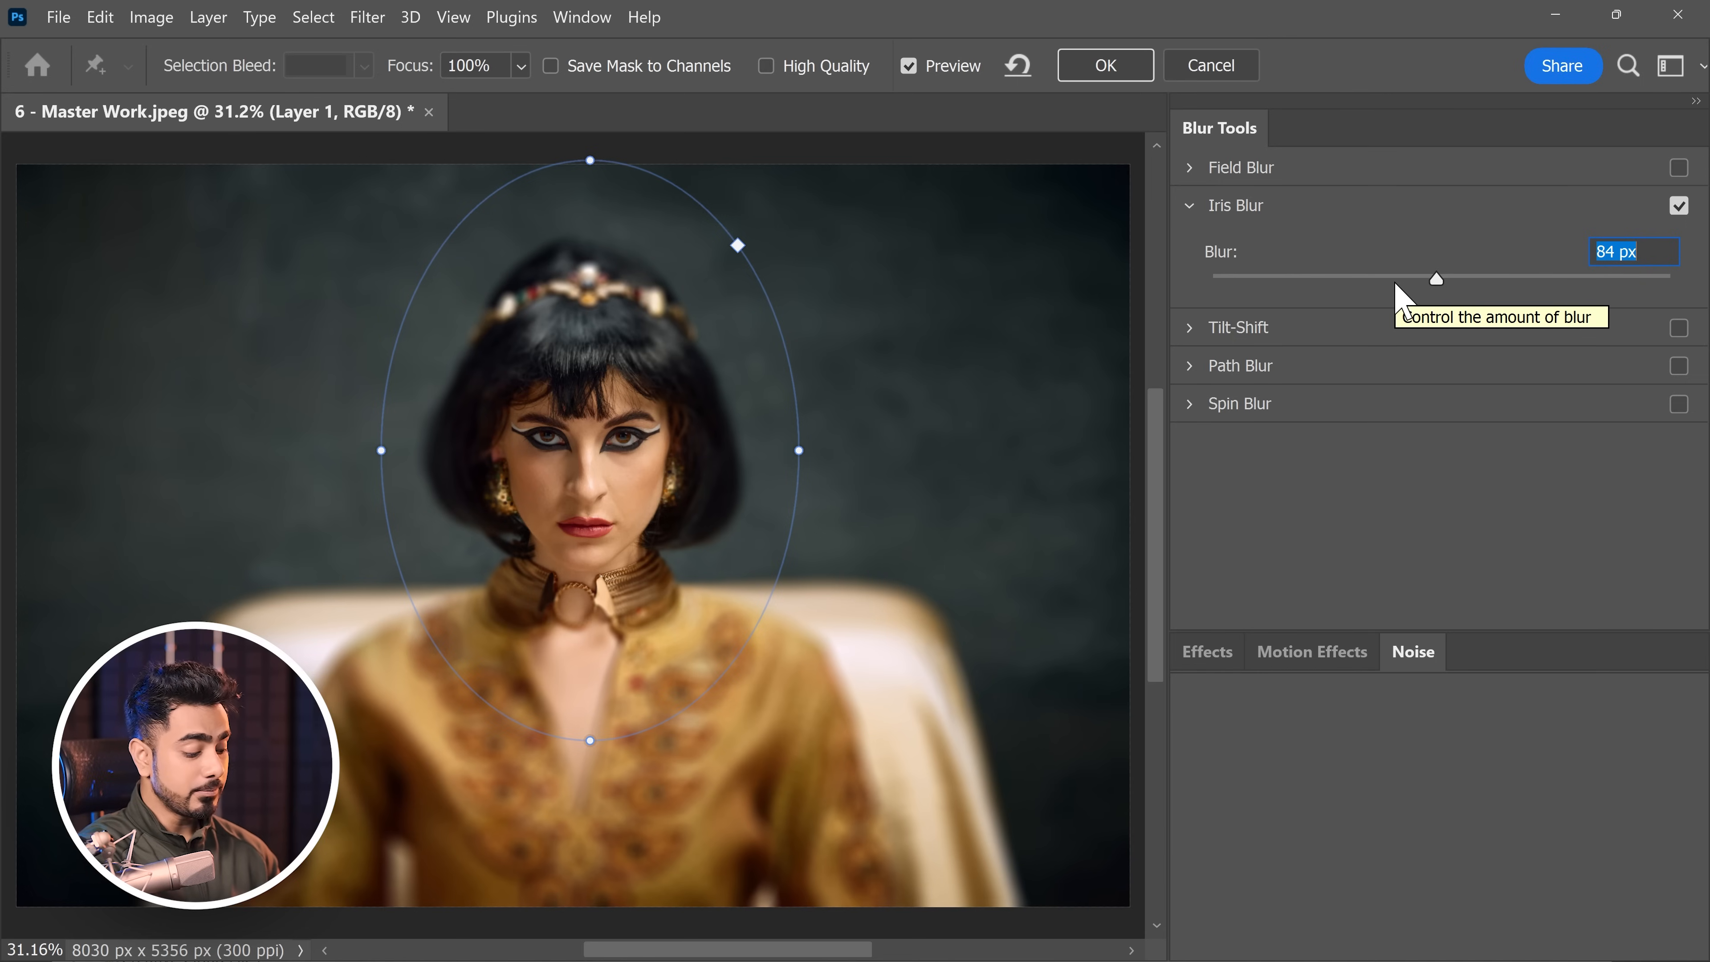
Step: Add a second iris pin low on the embroidered dress and extend its ellipse up to the neck and out across the torso
{"action": "key", "text": "ctrl+minus"}
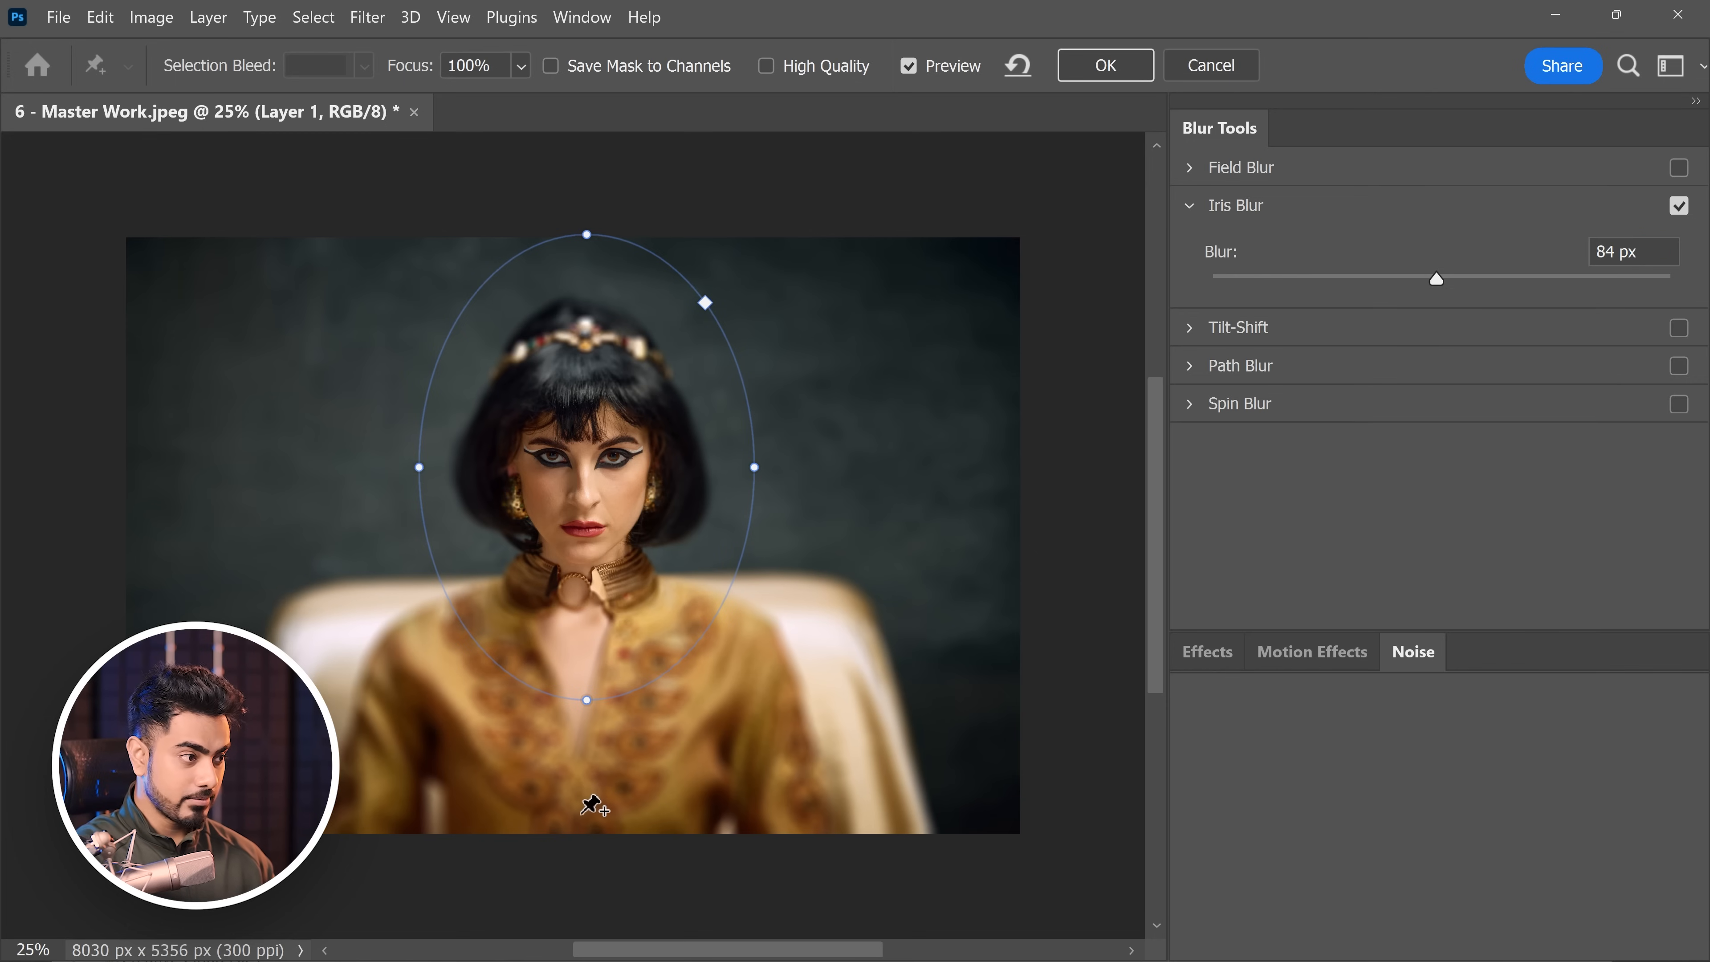
{"action": "left_click", "coordinate": [580, 811]}
{"action": "left_click_drag", "start_coordinate": [582, 690], "coordinate": [583, 550]}
{"action": "left_click_drag", "start_coordinate": [702, 811], "coordinate": [774, 812]}
Step: Pull the upper and both side feather points of the second iris inward around the central embroidery
{"action": "left_click_drag", "start_coordinate": [582, 635], "coordinate": [582, 647]}
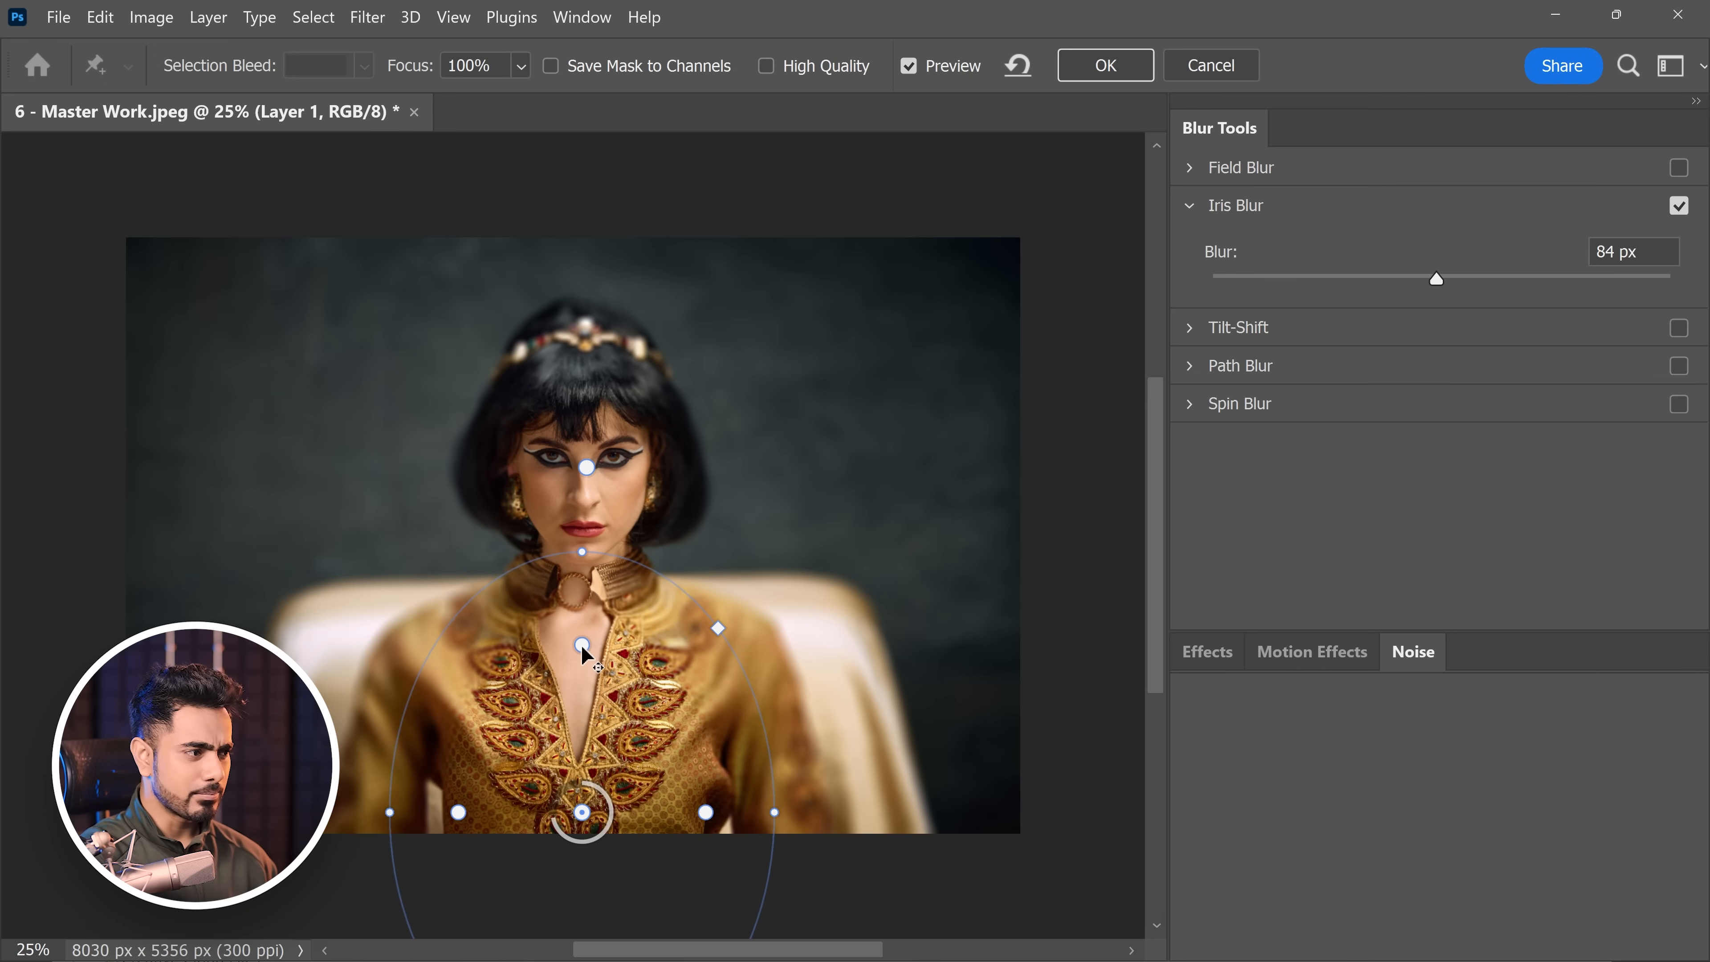
{"action": "left_click_drag", "start_coordinate": [706, 813], "coordinate": [659, 814]}
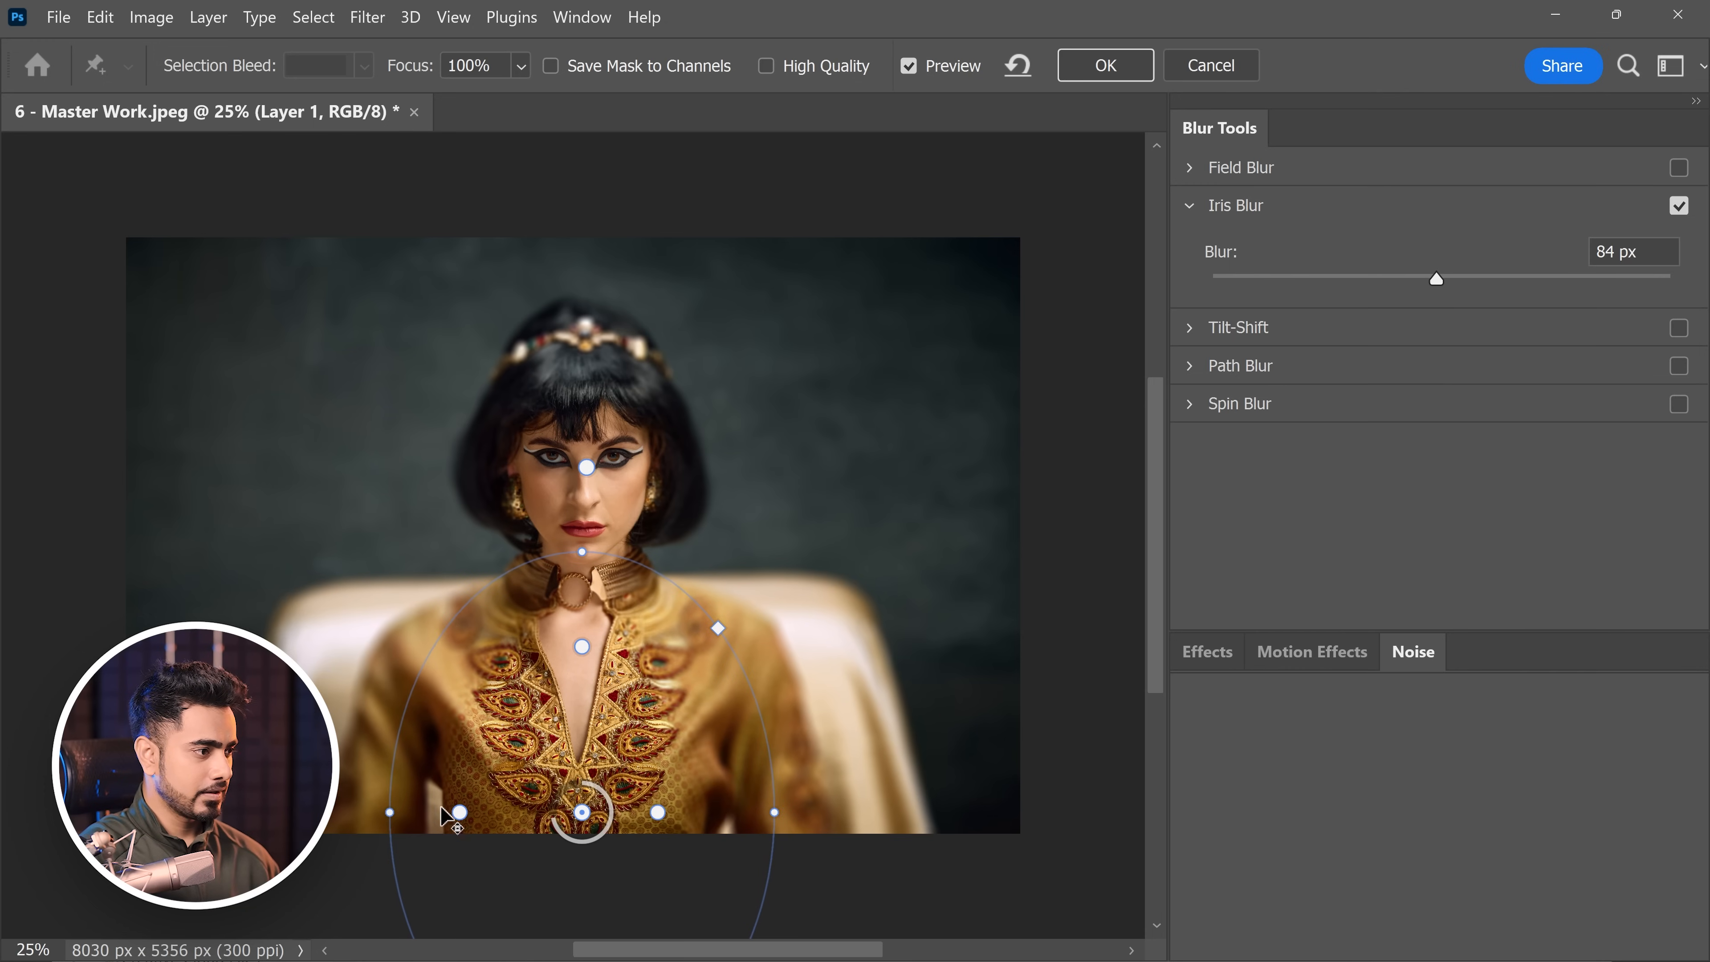
{"action": "left_click_drag", "start_coordinate": [460, 812], "coordinate": [505, 813]}
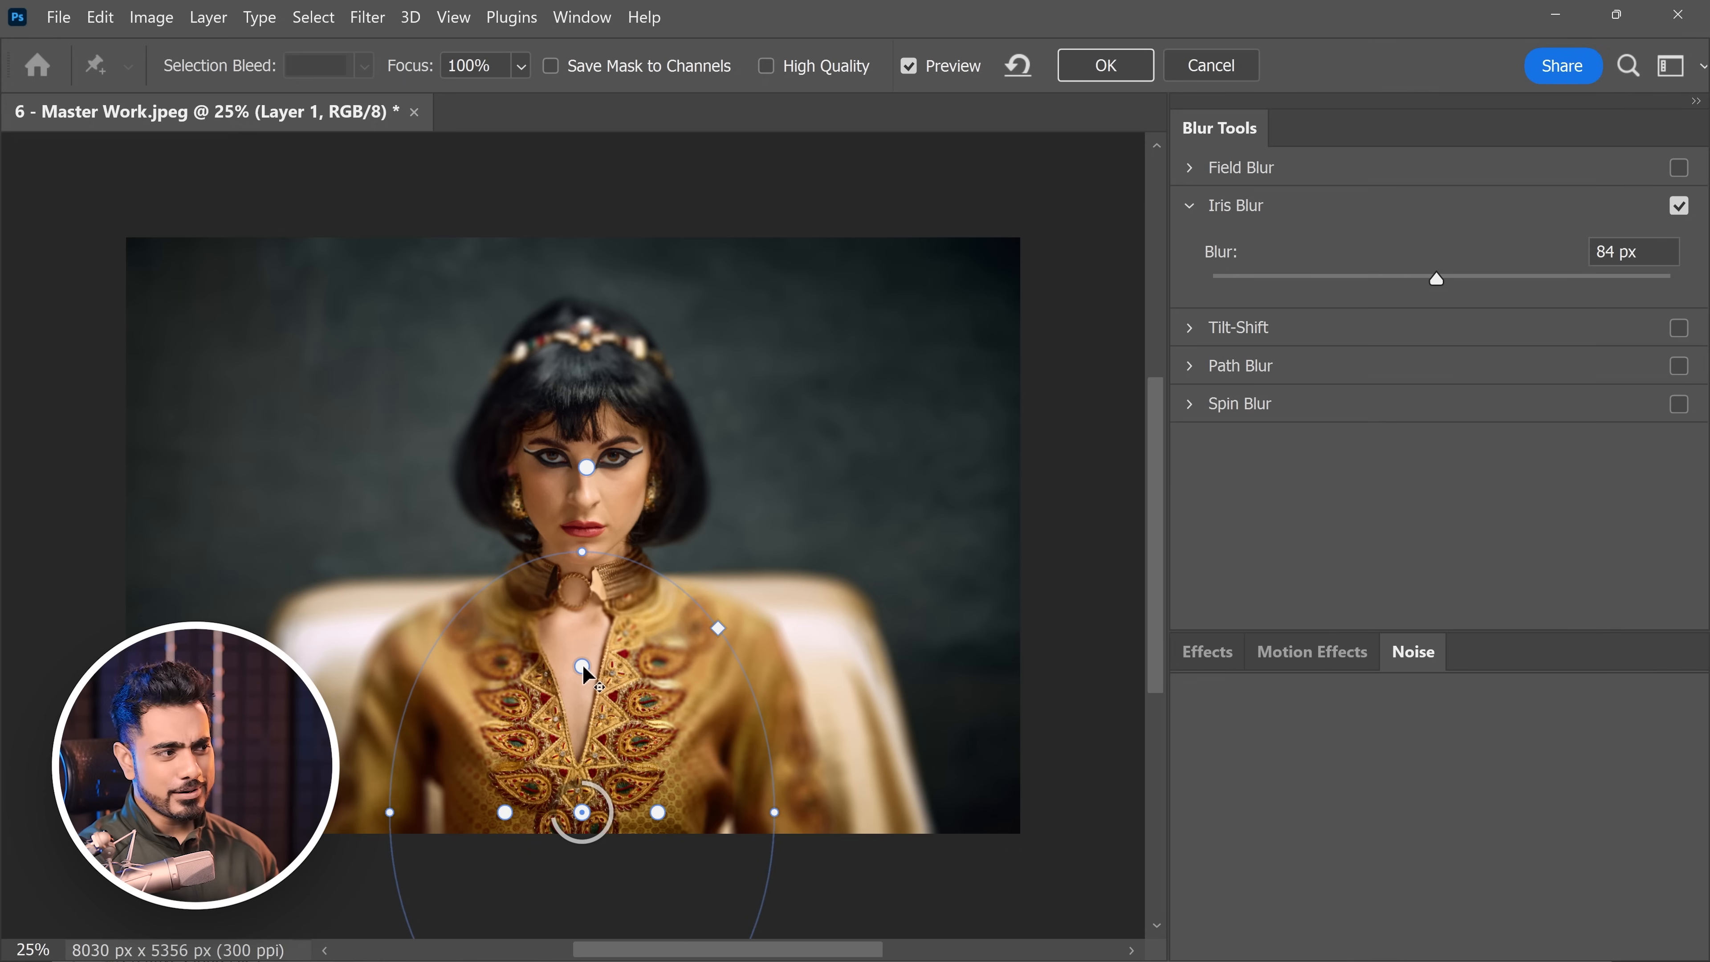
Step: Enable Field Blur, move its pin up to the woman's nose and set that pin's blur to 0 px
{"action": "scroll", "coordinate": [583, 665], "scroll_direction": "up", "scroll_amount": 1}
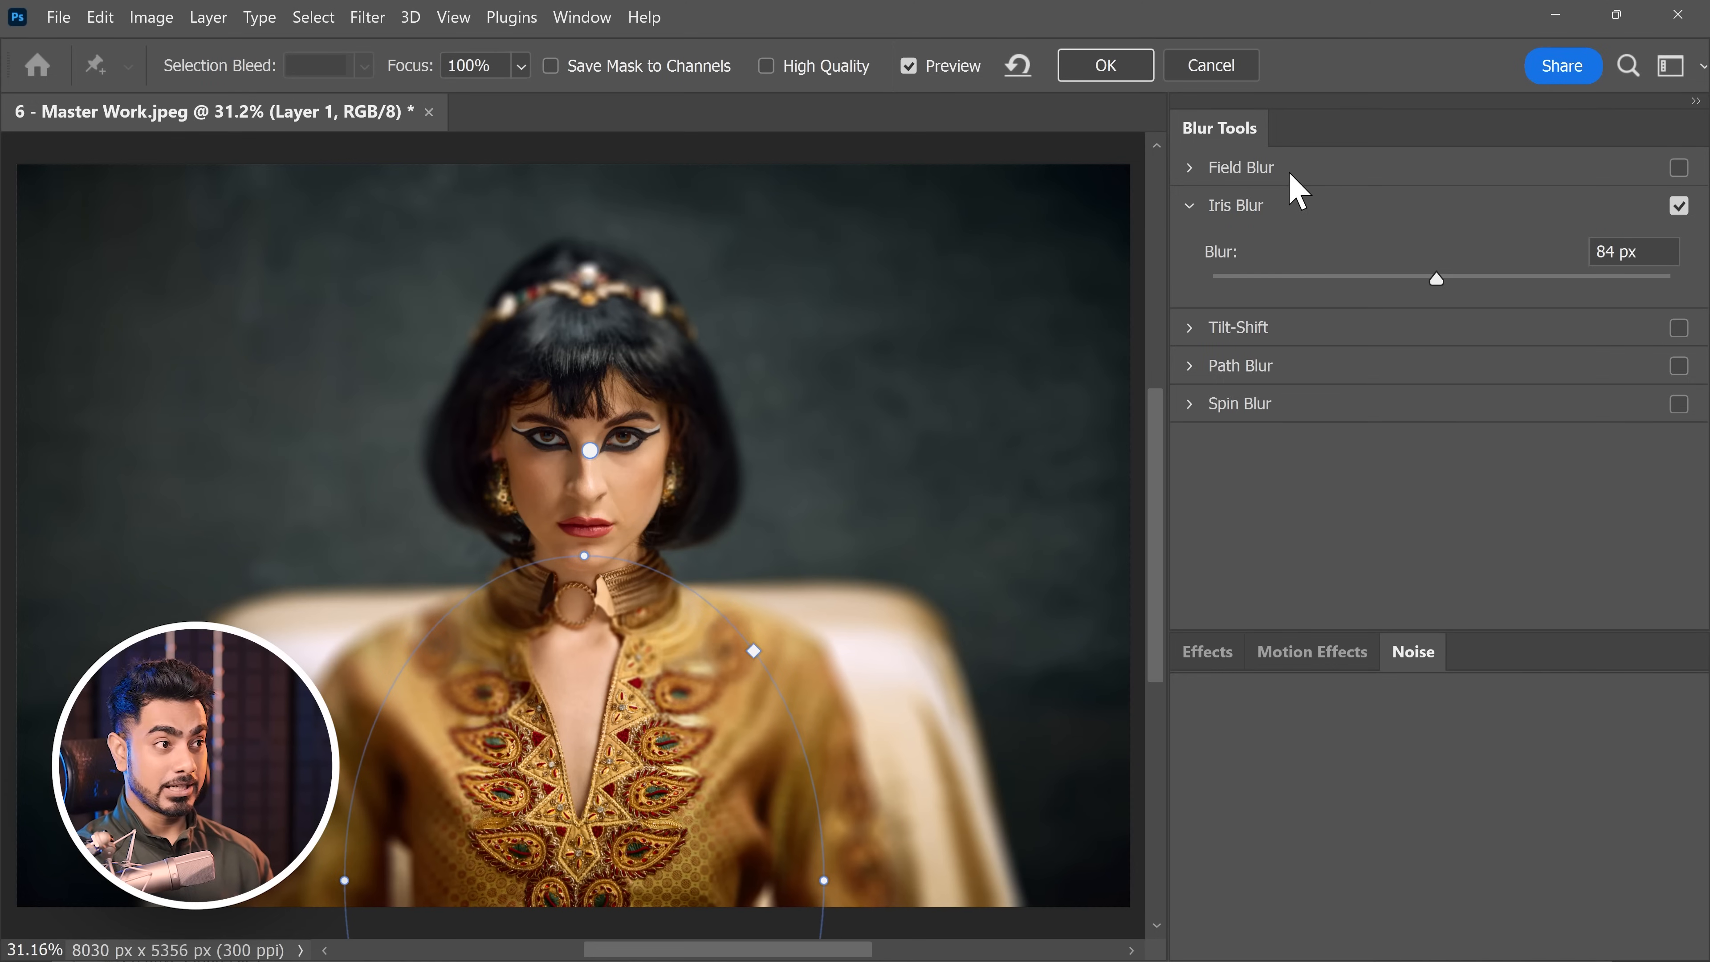
{"action": "left_click", "coordinate": [1677, 168]}
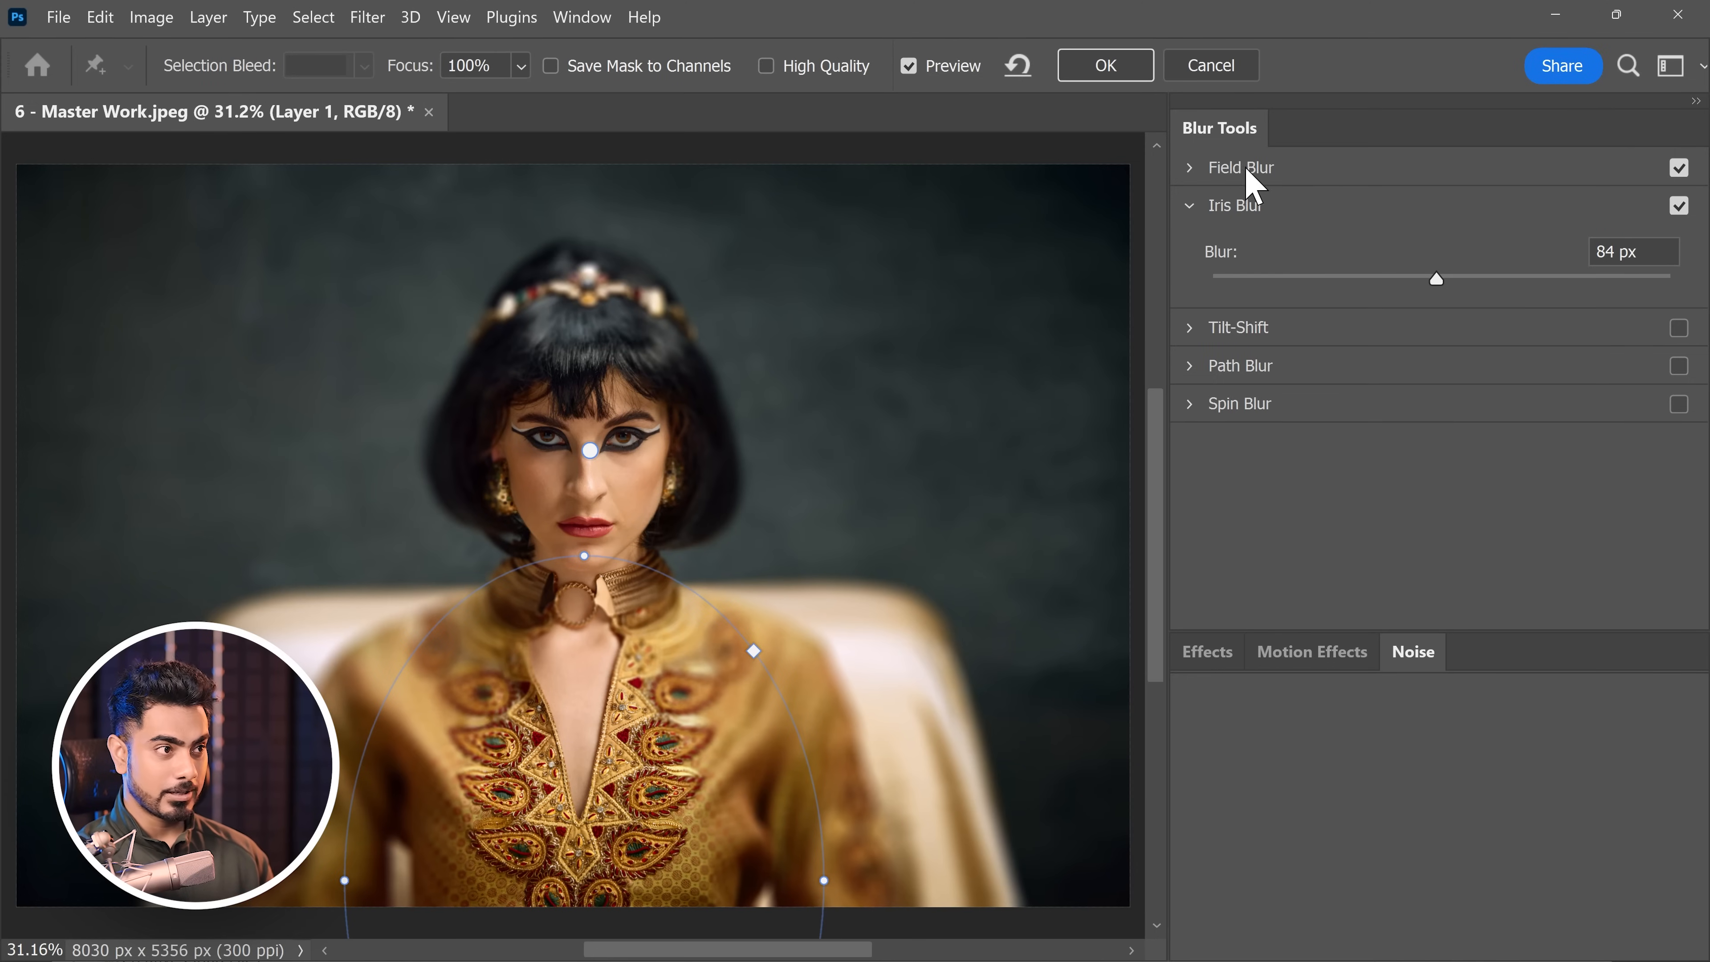
{"action": "left_click", "coordinate": [1219, 169]}
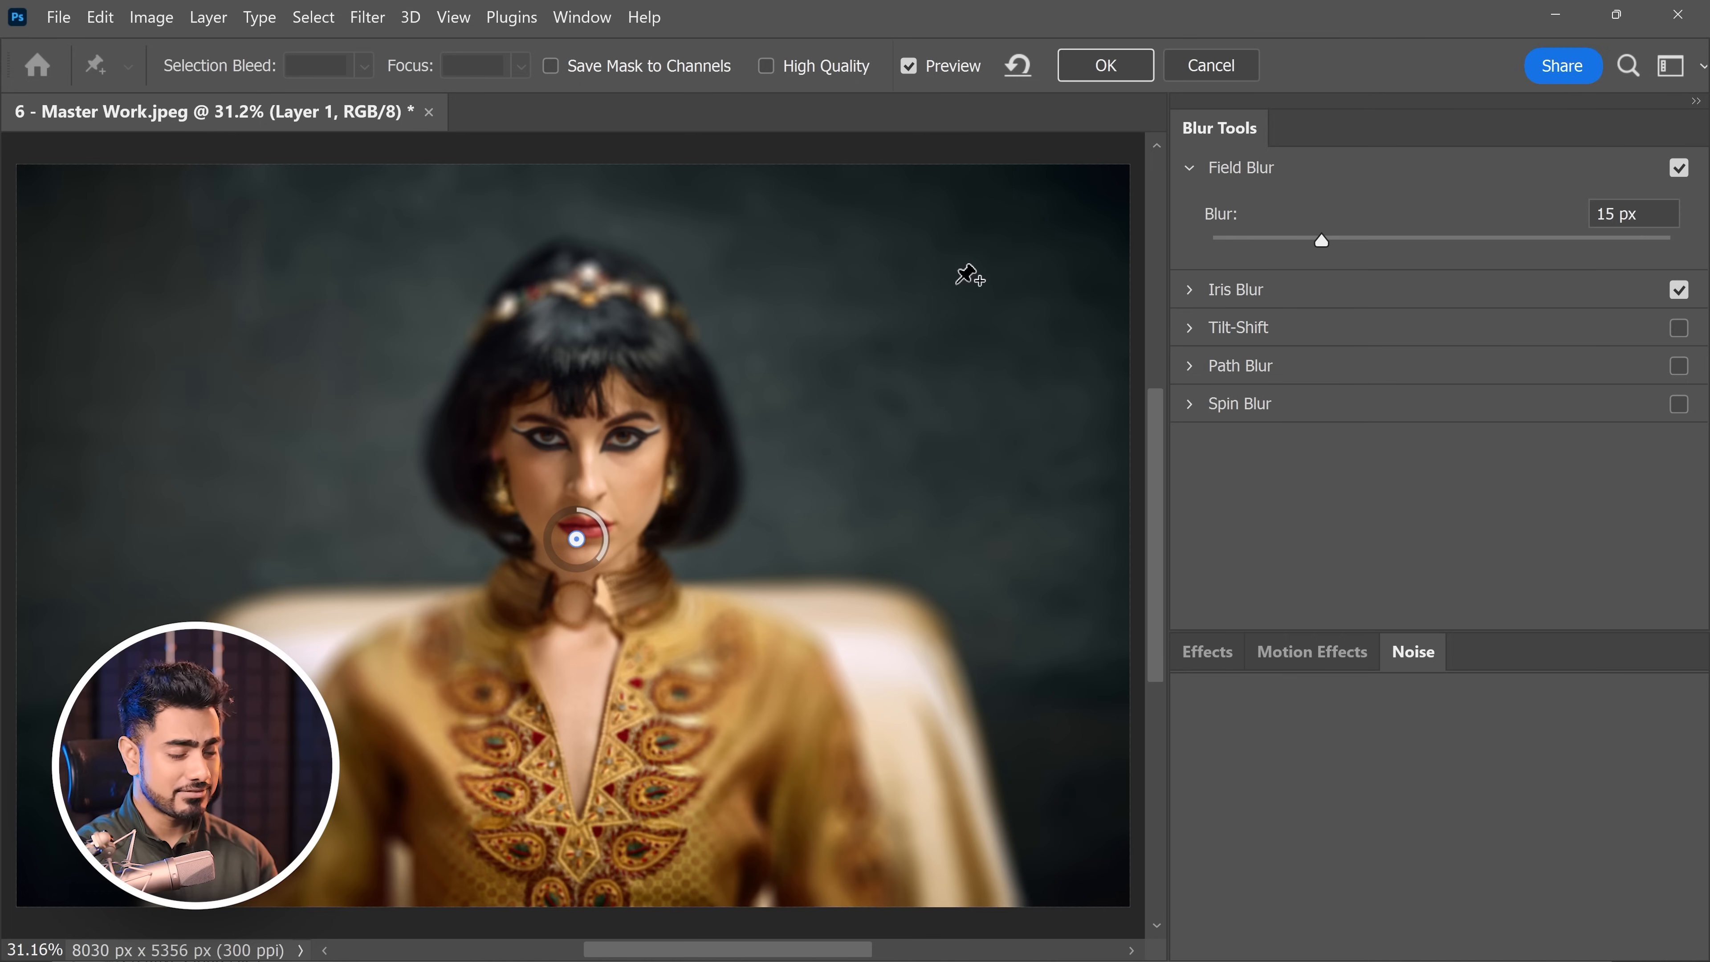
{"action": "left_click_drag", "start_coordinate": [577, 539], "coordinate": [584, 480]}
{"action": "left_click_drag", "start_coordinate": [1321, 241], "coordinate": [1084, 244]}
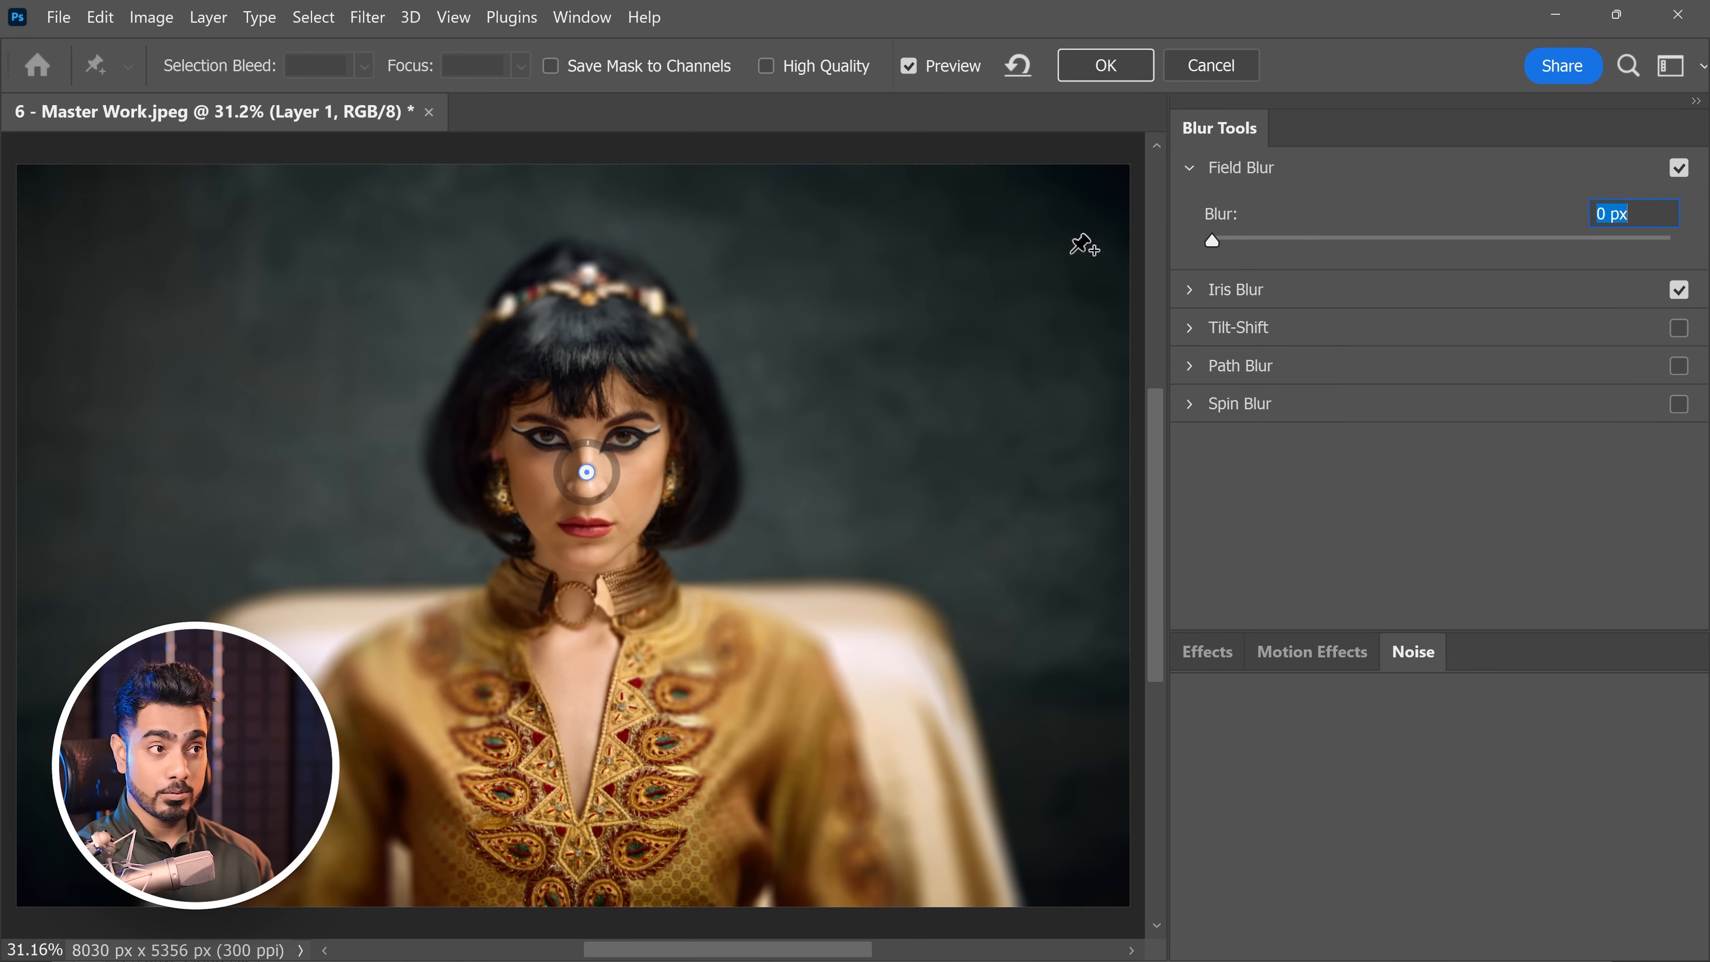
Step: Add a second Field Blur pin on the lower dress, set it to 23 px and move it up the embroidery
{"action": "left_click", "coordinate": [580, 879]}
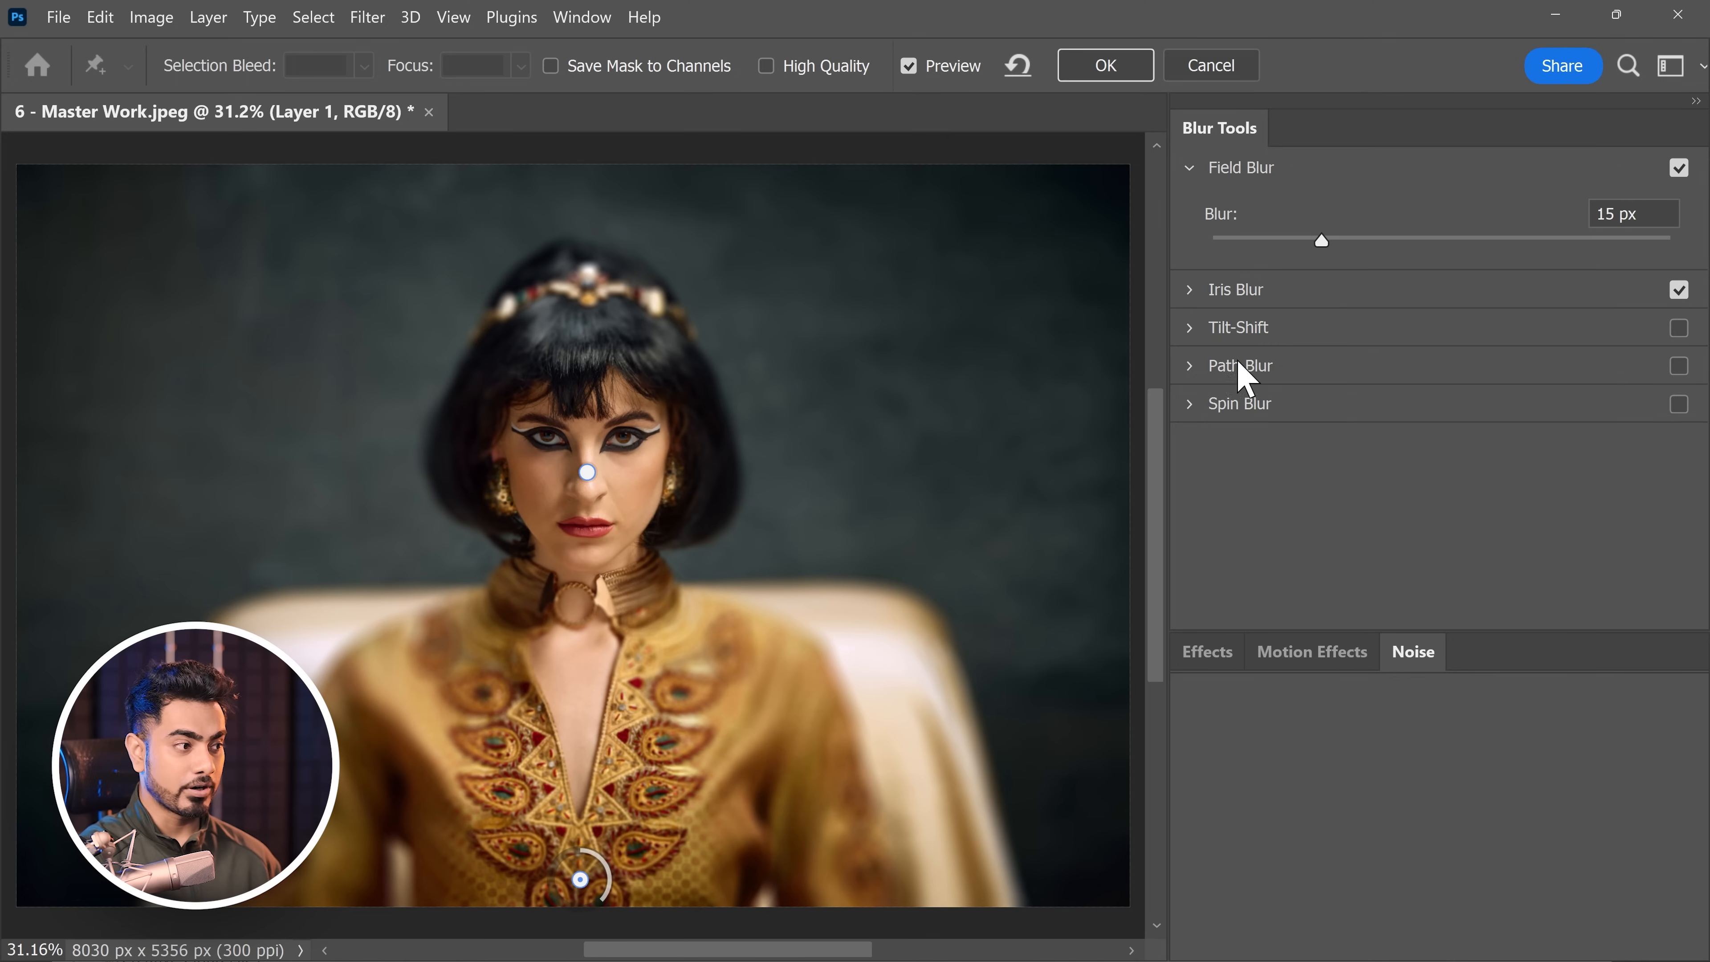
{"action": "left_click_drag", "start_coordinate": [1320, 244], "coordinate": [1351, 246]}
{"action": "left_click_drag", "start_coordinate": [580, 879], "coordinate": [581, 805]}
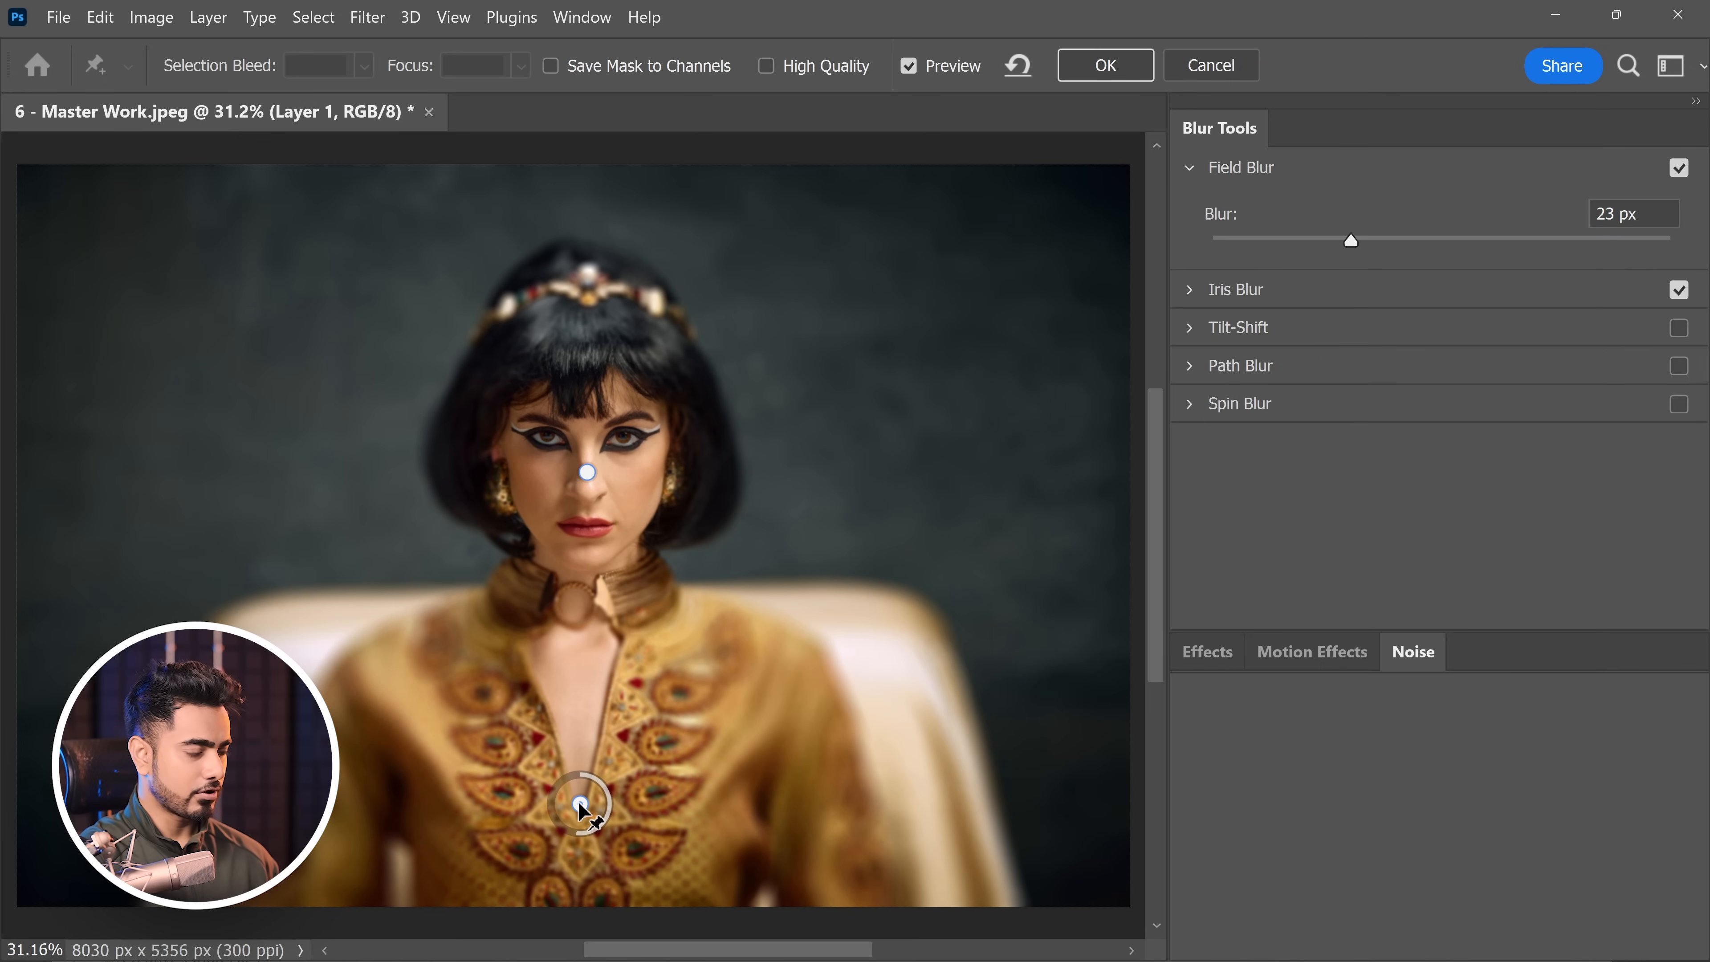
Step: Pull the lower feather point of the face's Iris Blur up to the woman's chin
{"action": "left_click", "coordinate": [1190, 292]}
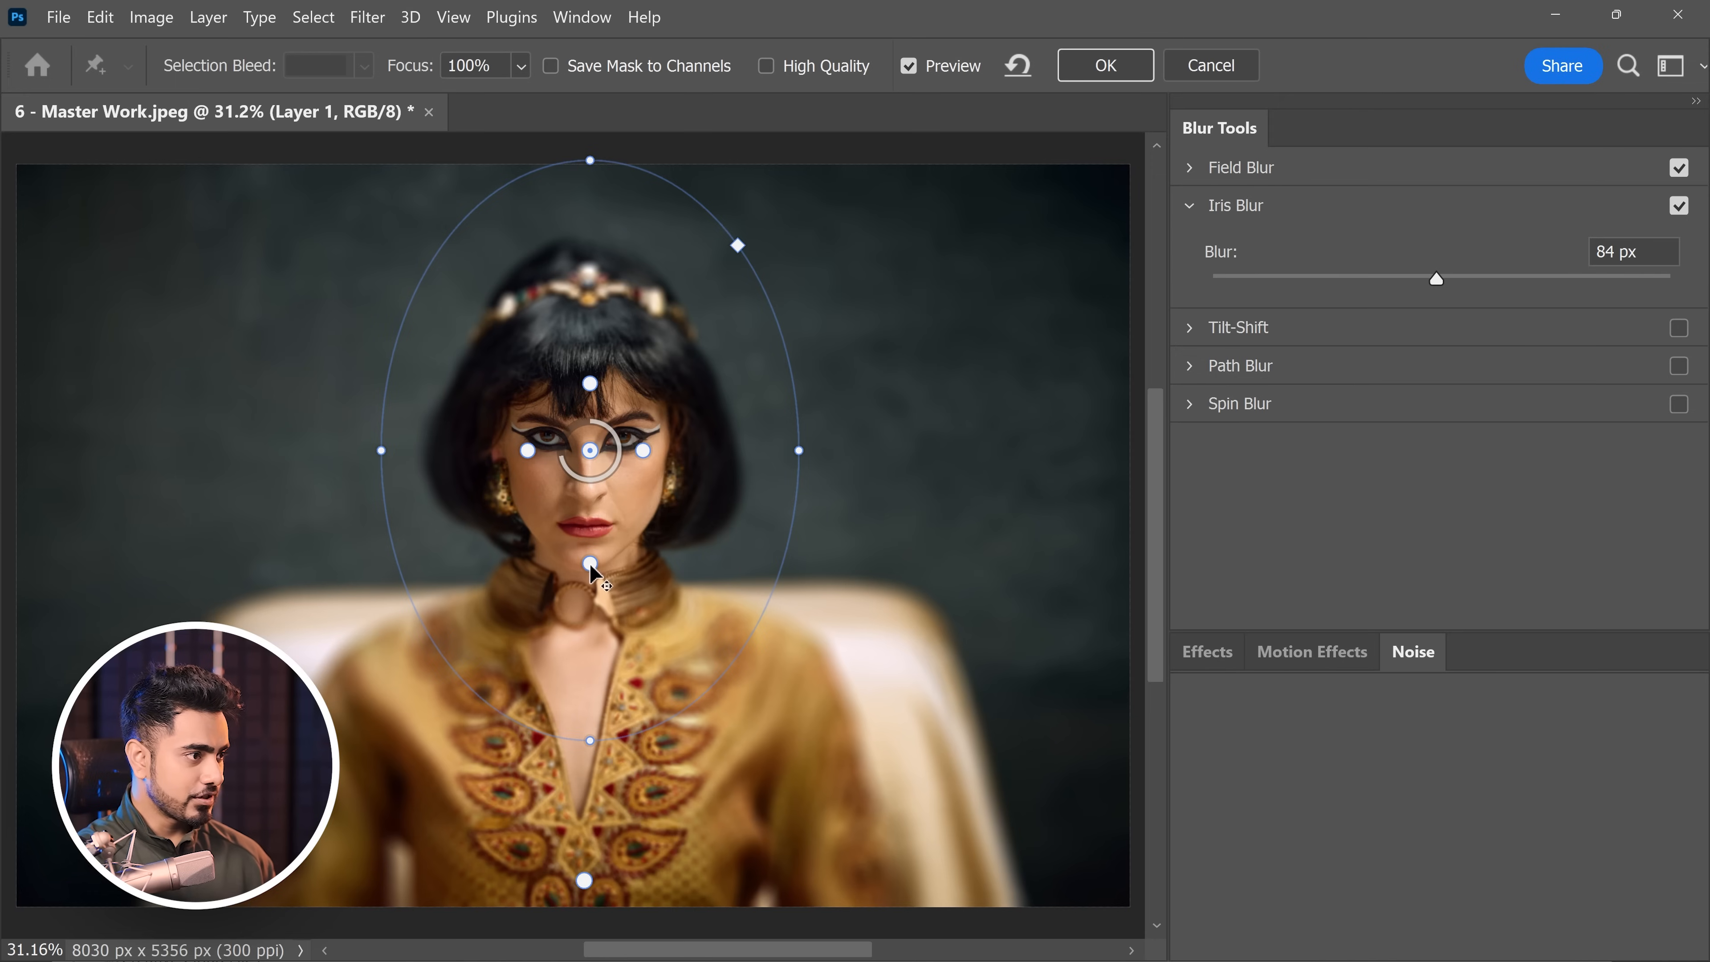
{"action": "left_click_drag", "start_coordinate": [590, 566], "coordinate": [593, 545]}
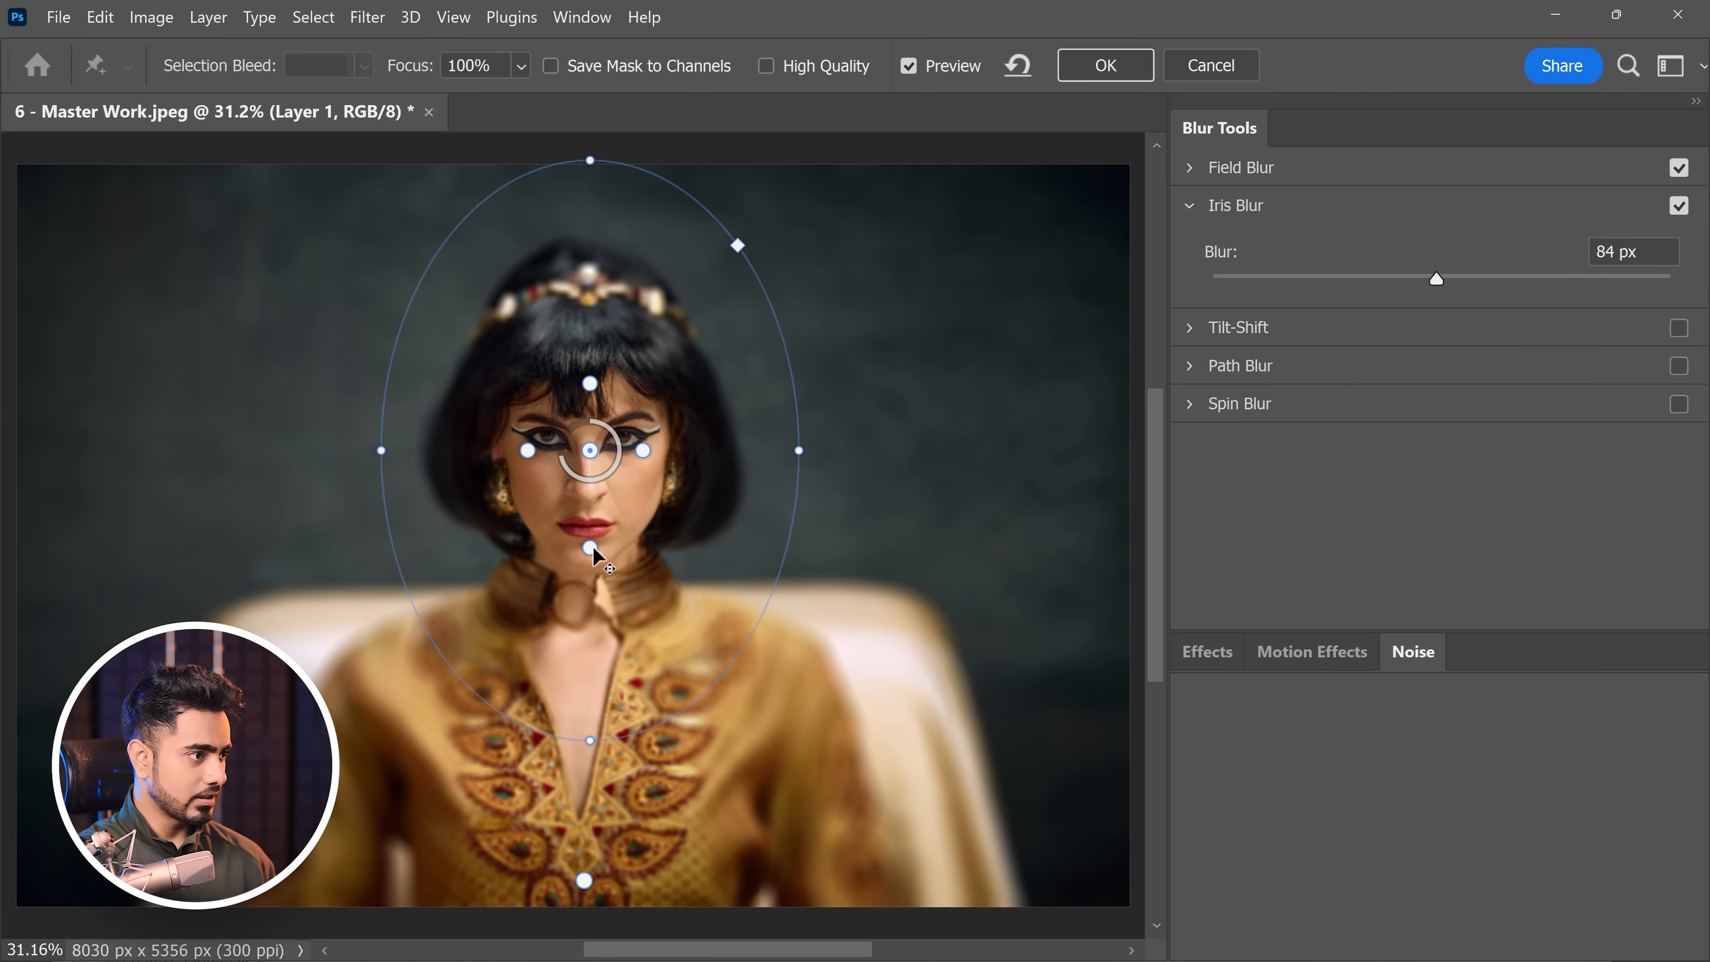
Step: Set the Field Blur pin on the dress to 34 px, move it slightly up the embroidery and apply the Blur Gallery
{"action": "left_click", "coordinate": [1232, 169]}
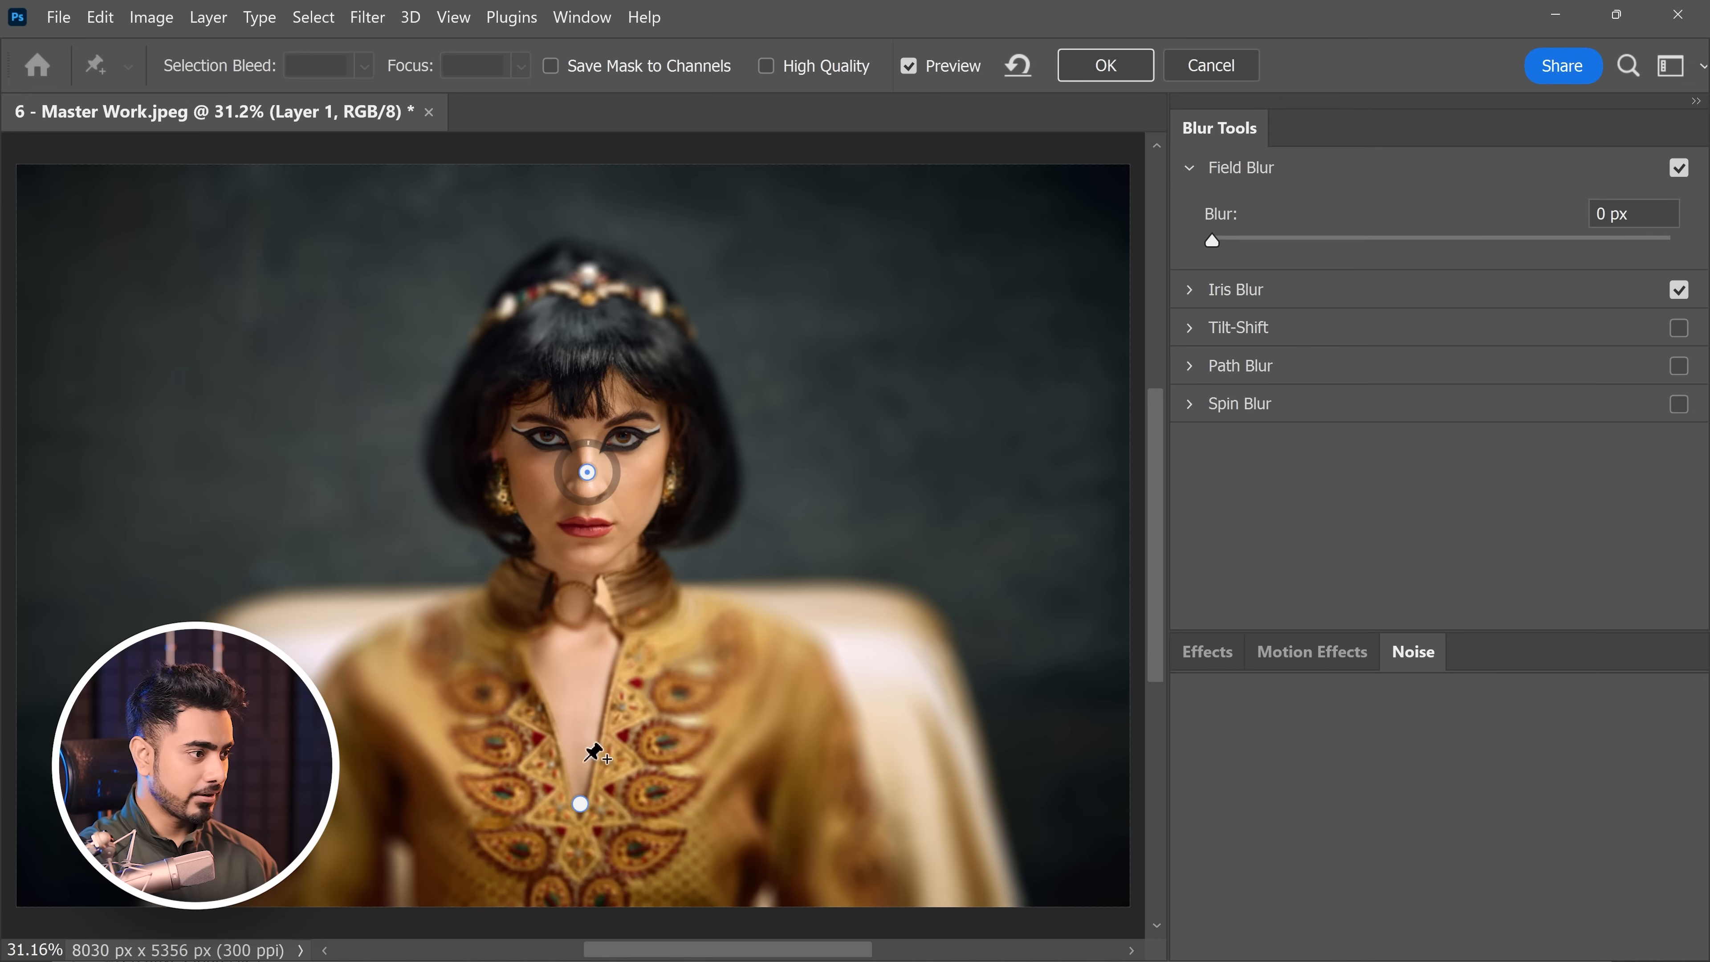
{"action": "left_click", "coordinate": [579, 804]}
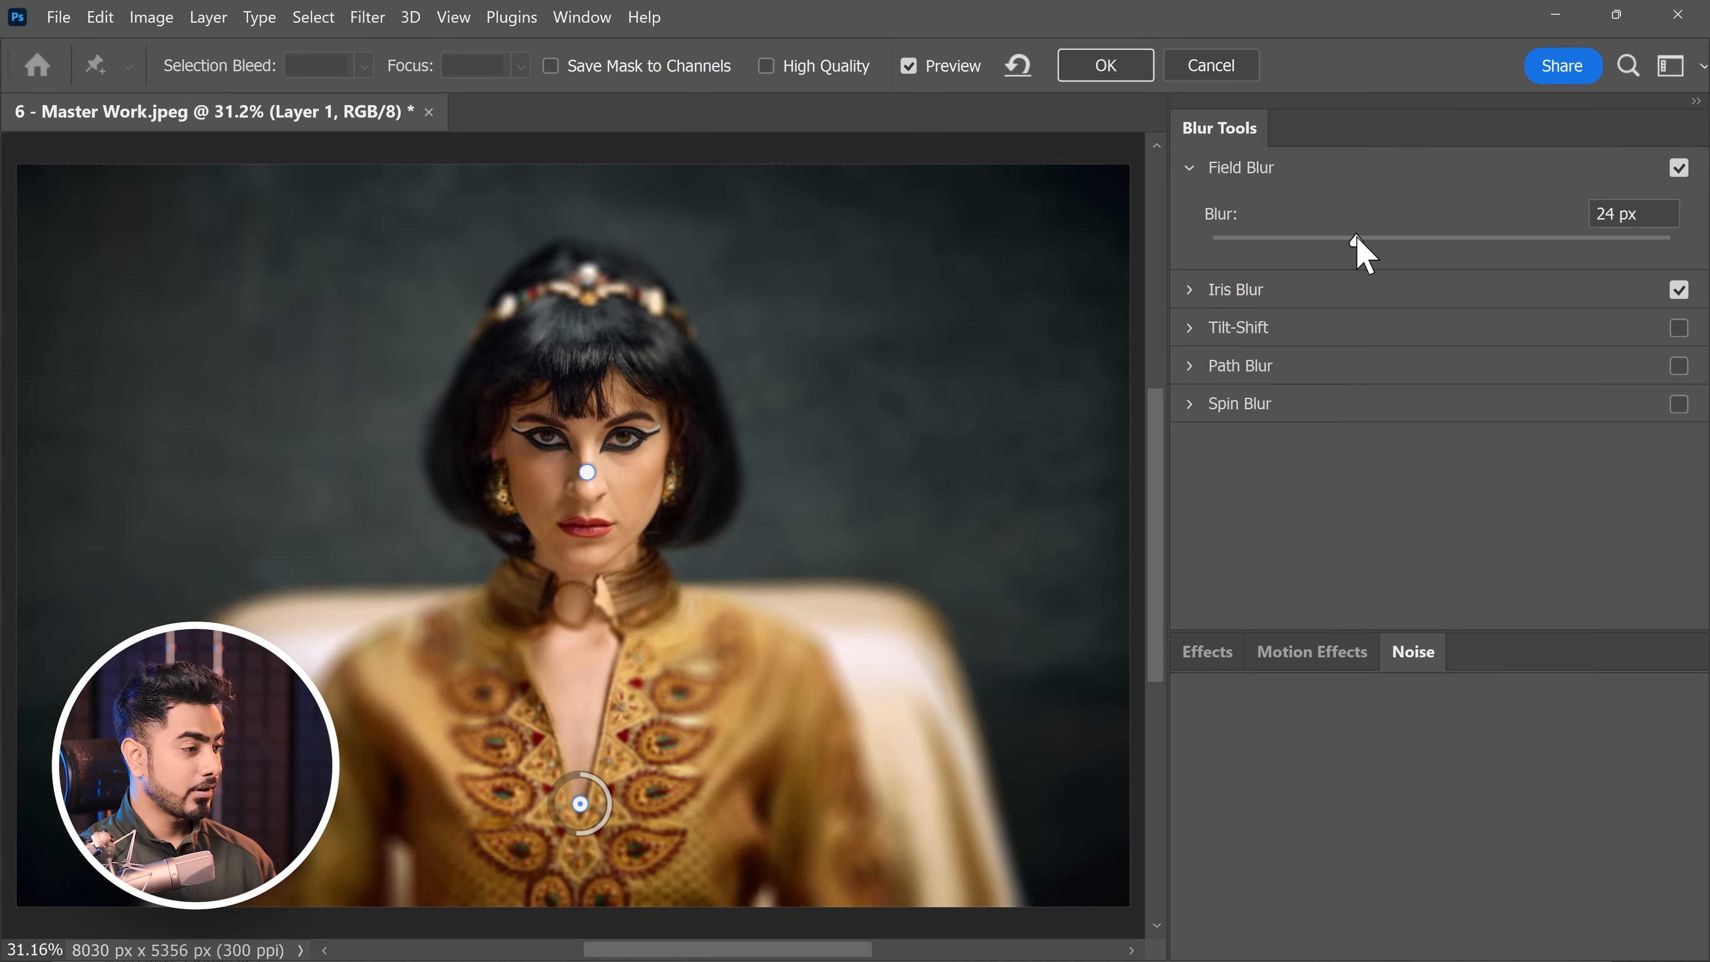
{"action": "left_click", "coordinate": [1391, 240]}
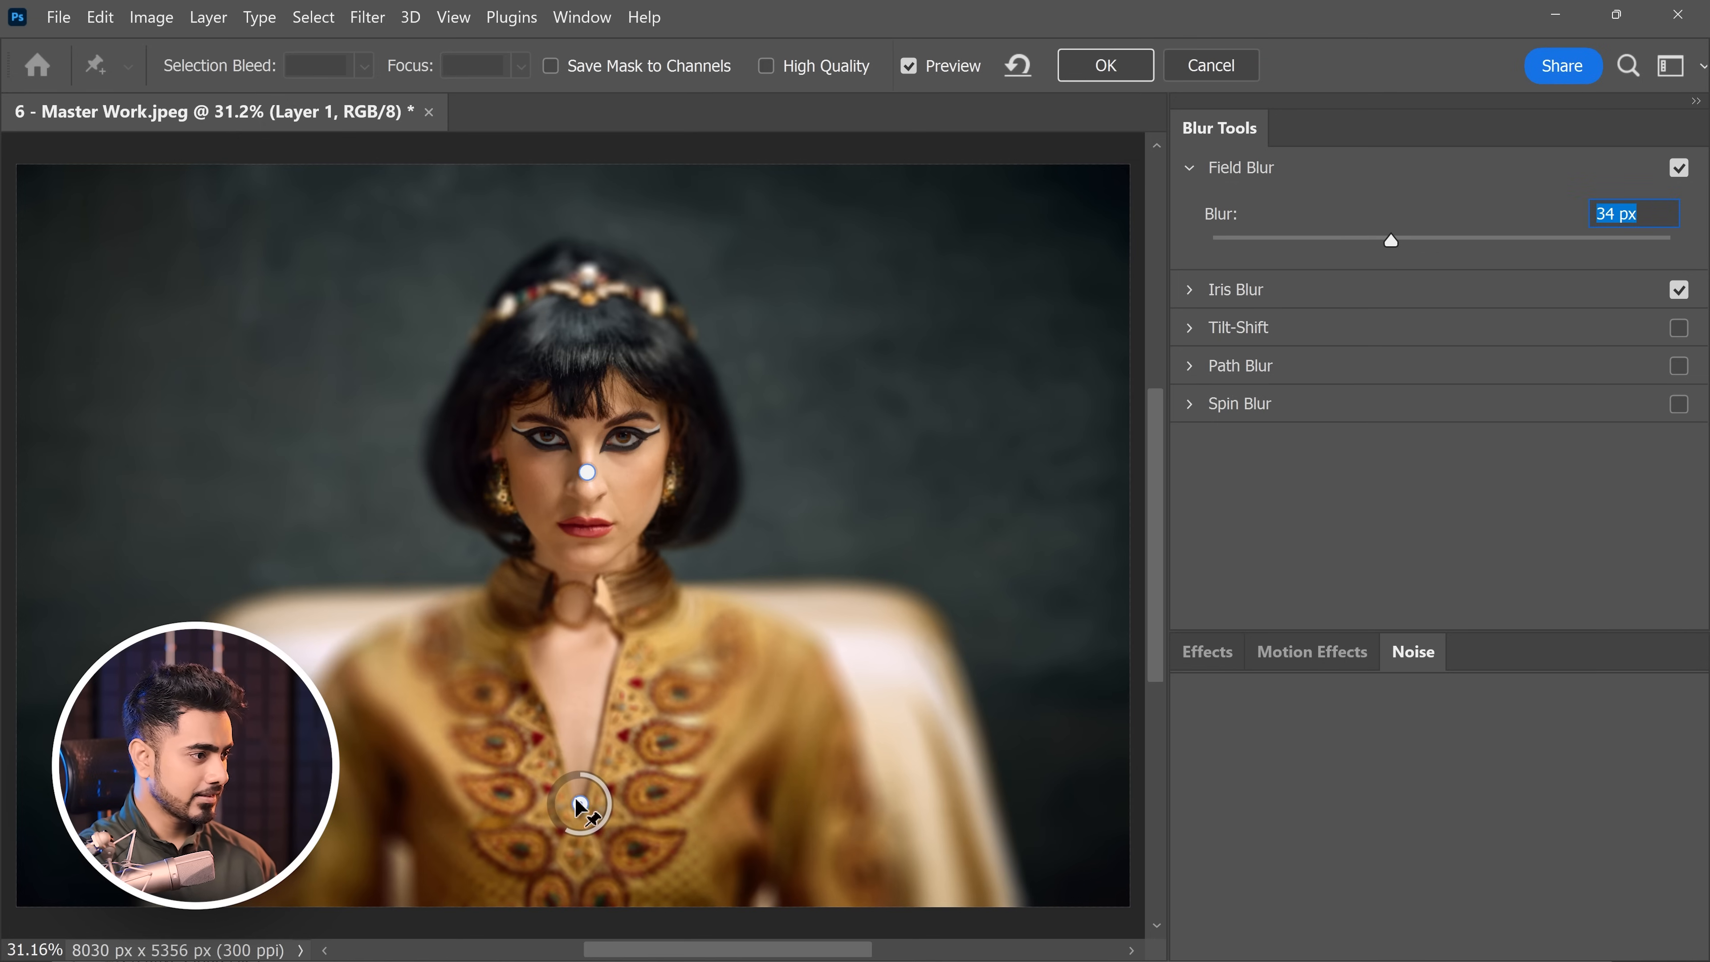
{"action": "left_click_drag", "start_coordinate": [579, 808], "coordinate": [579, 775]}
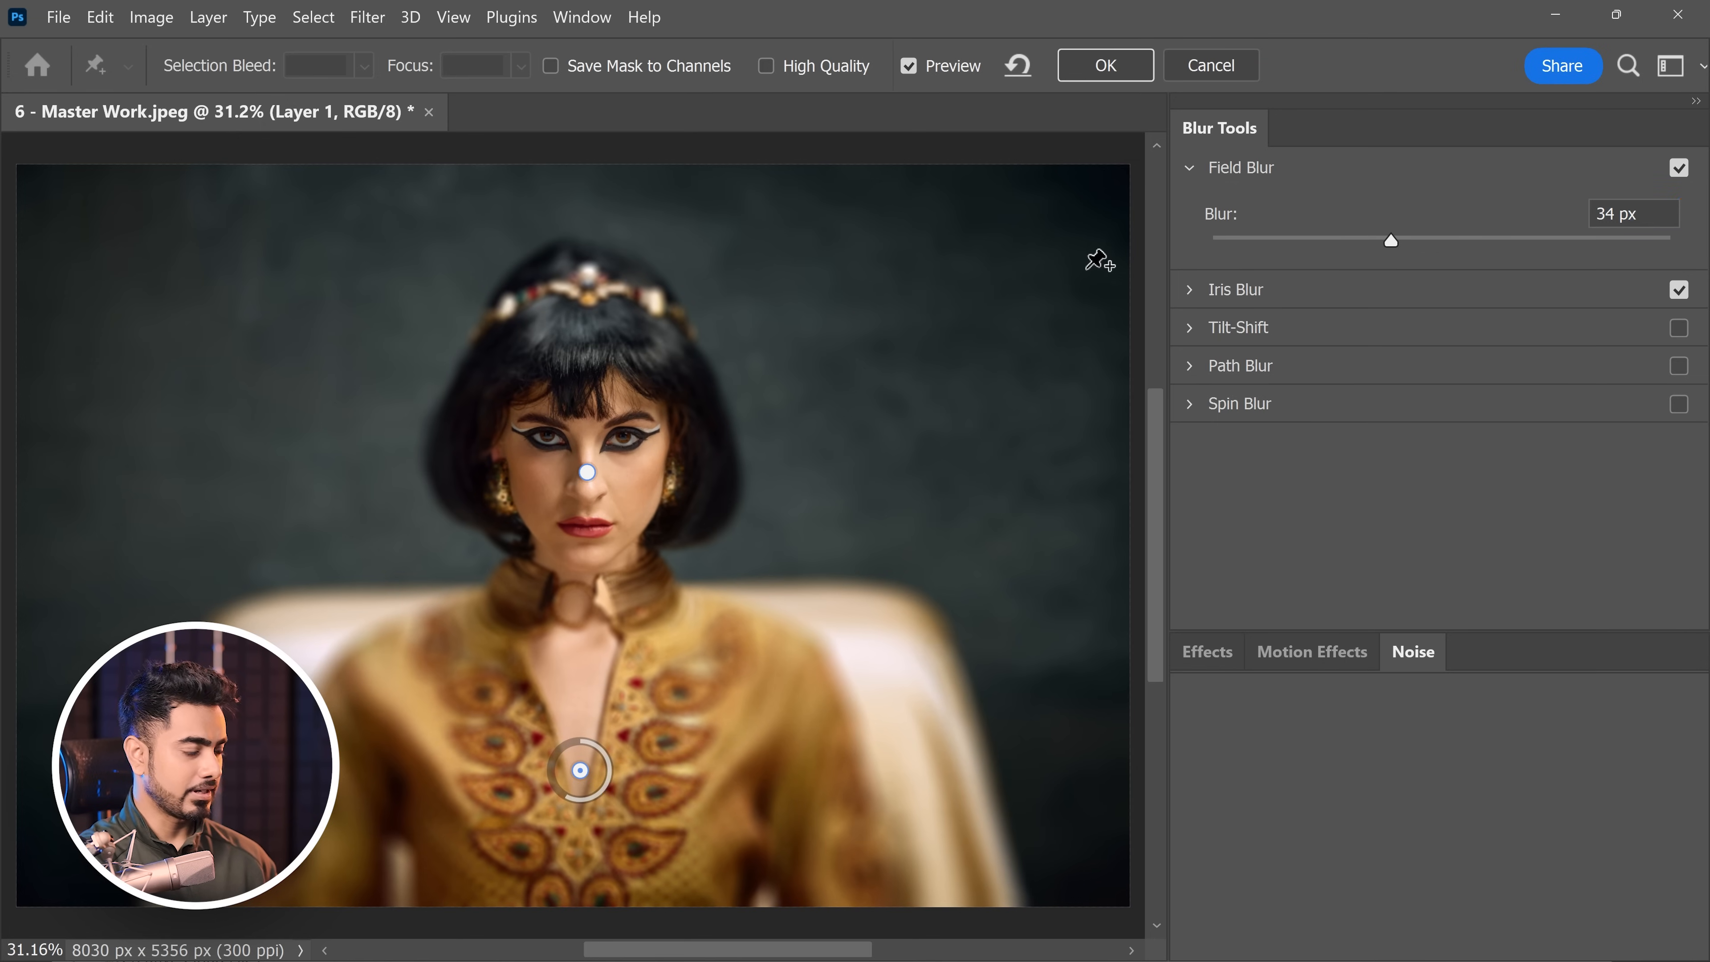
{"action": "left_click", "coordinate": [1111, 70]}
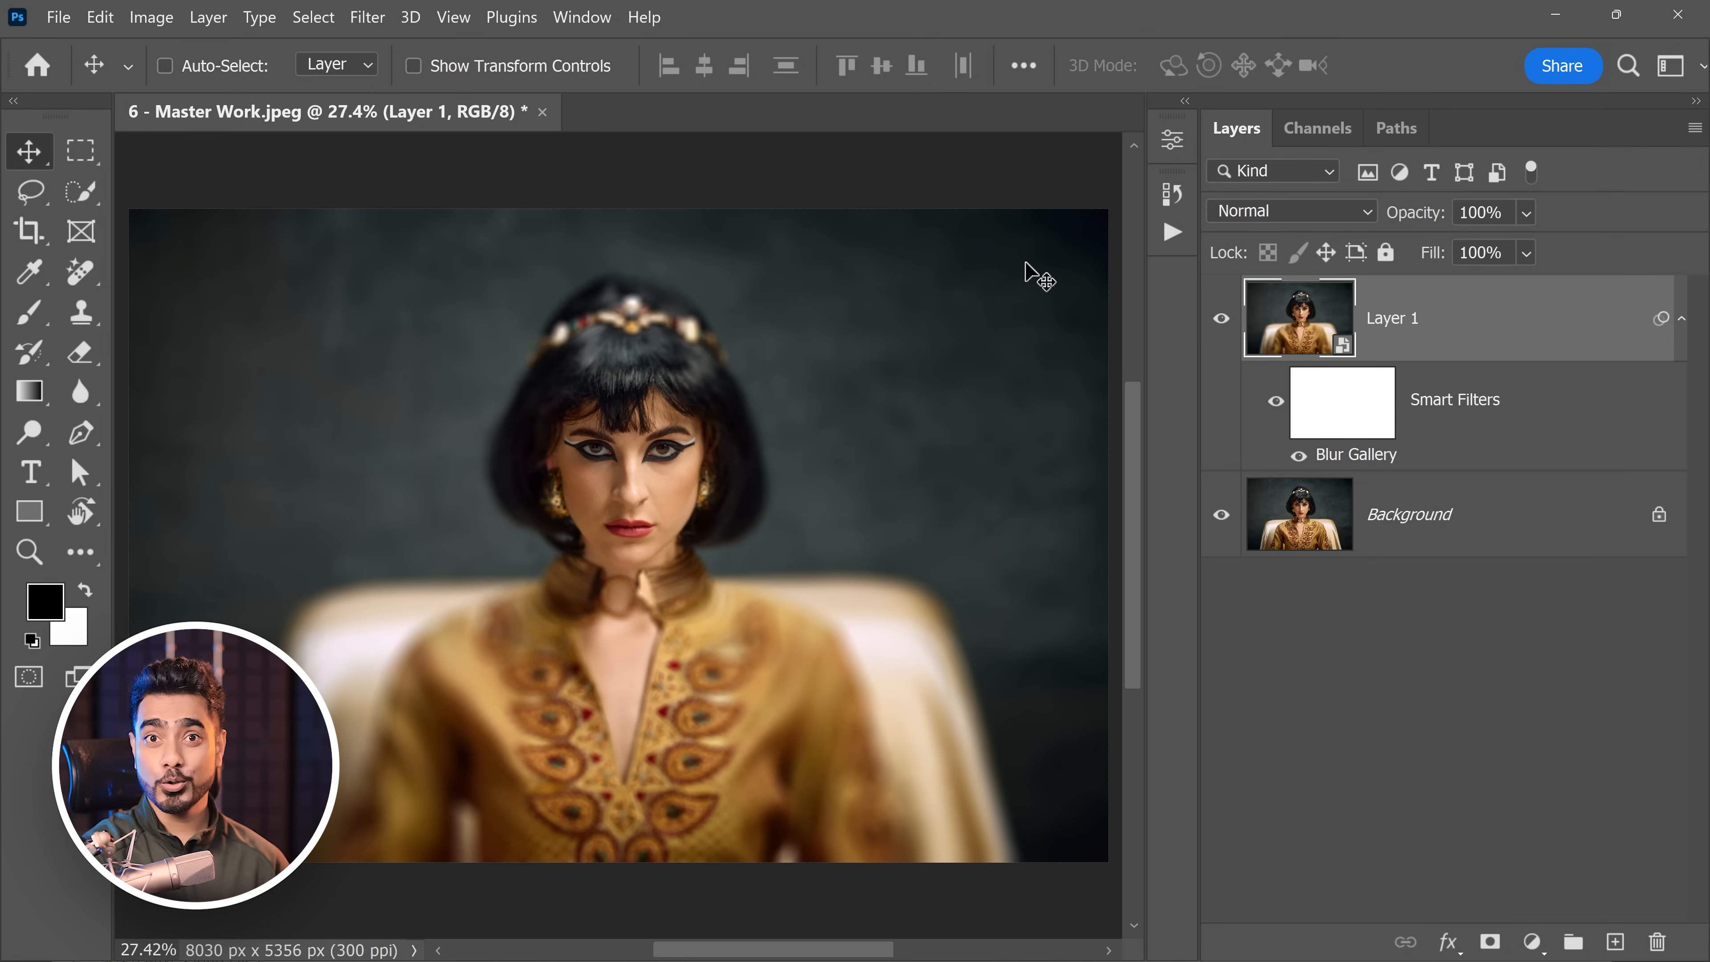
Step: Reopen the Blur Gallery Smart Filter and review its Iris Blur settings and the nose pin's Field Blur
{"action": "double_click", "coordinate": [1387, 447]}
{"action": "left_click", "coordinate": [1186, 290]}
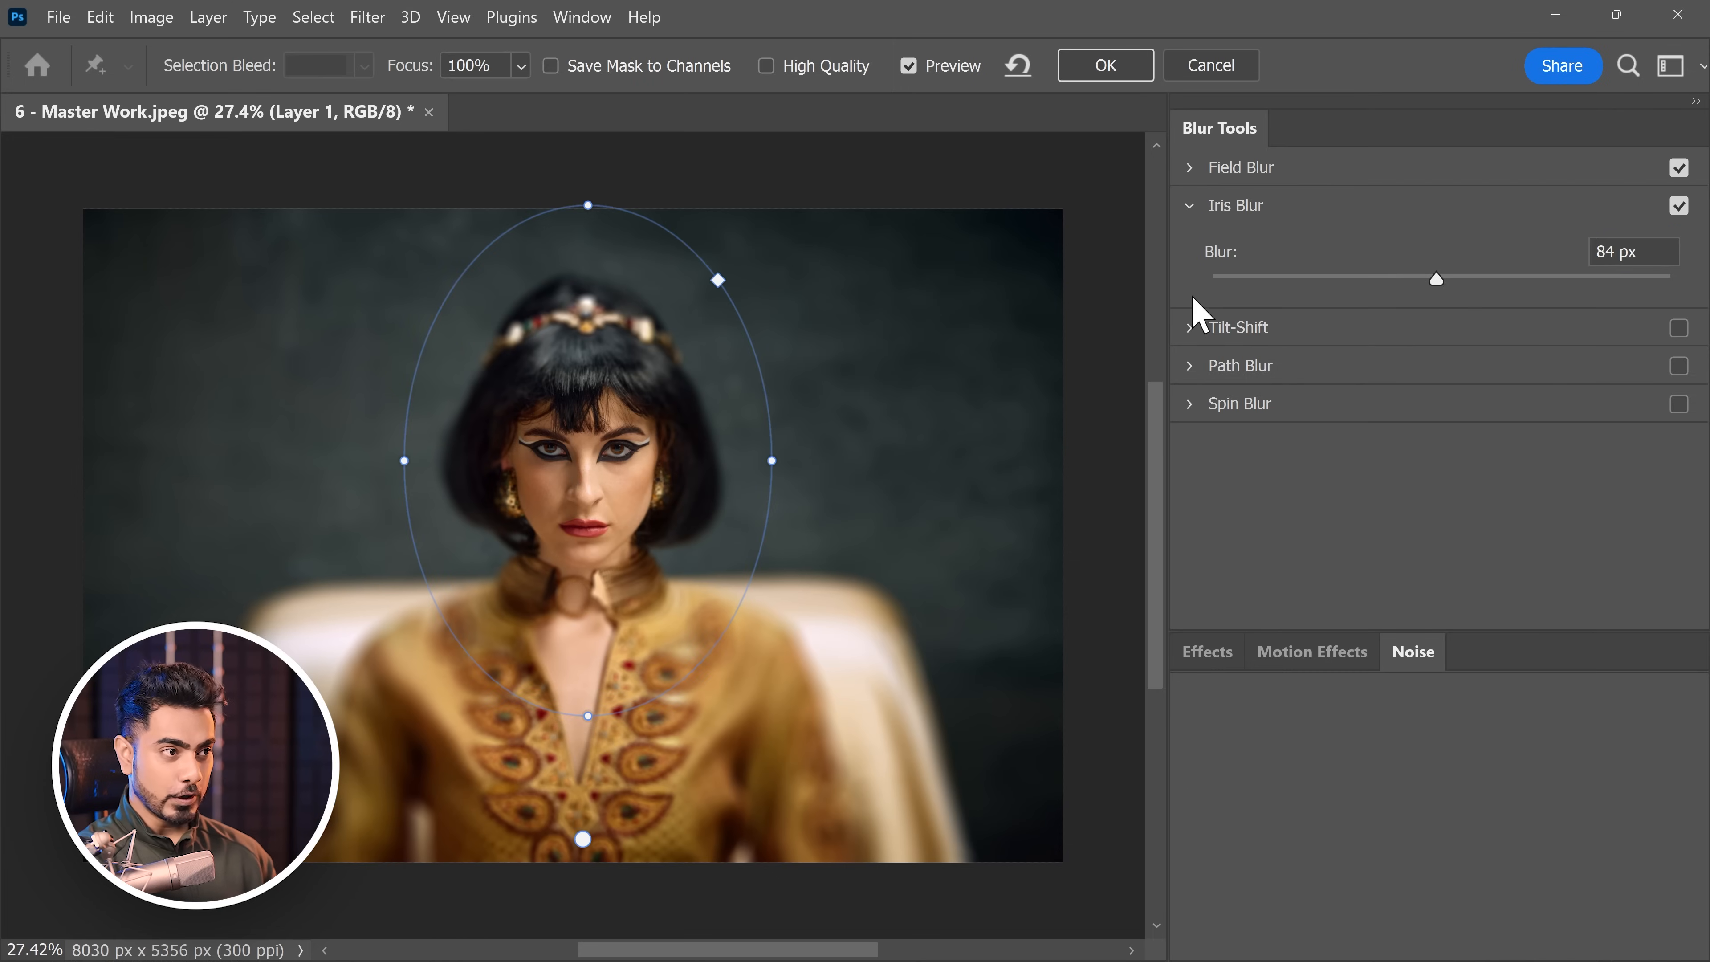
{"action": "mouse_move", "coordinate": [583, 472]}
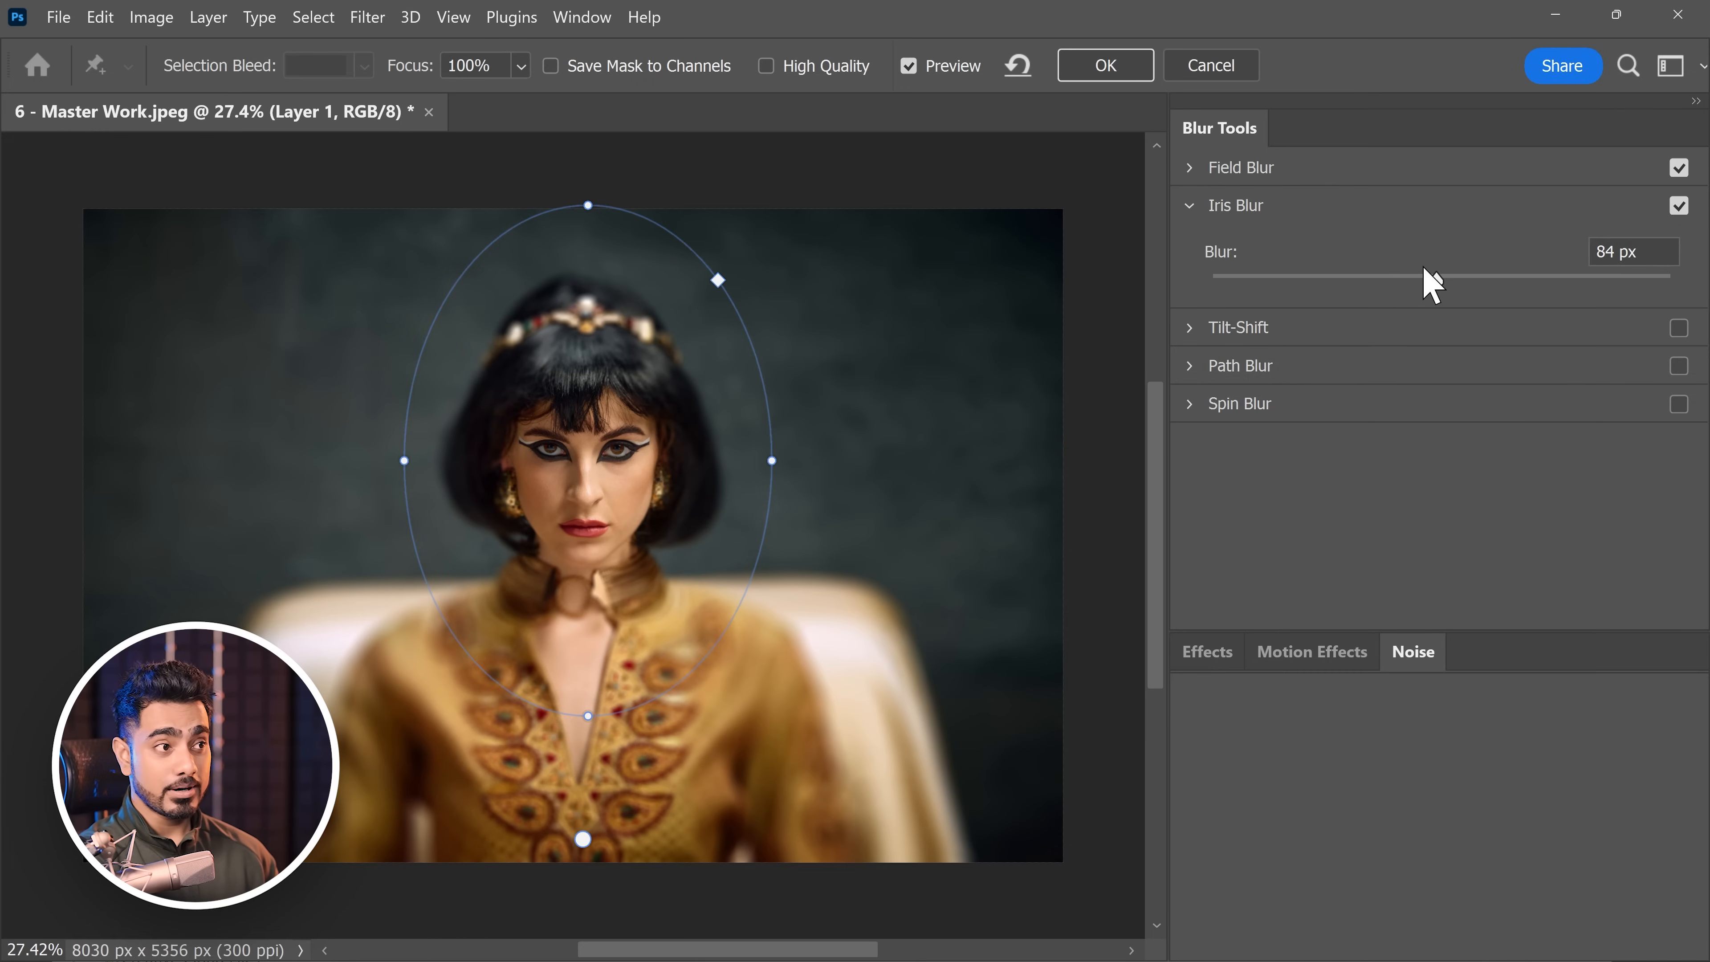
{"action": "left_click", "coordinate": [1189, 168]}
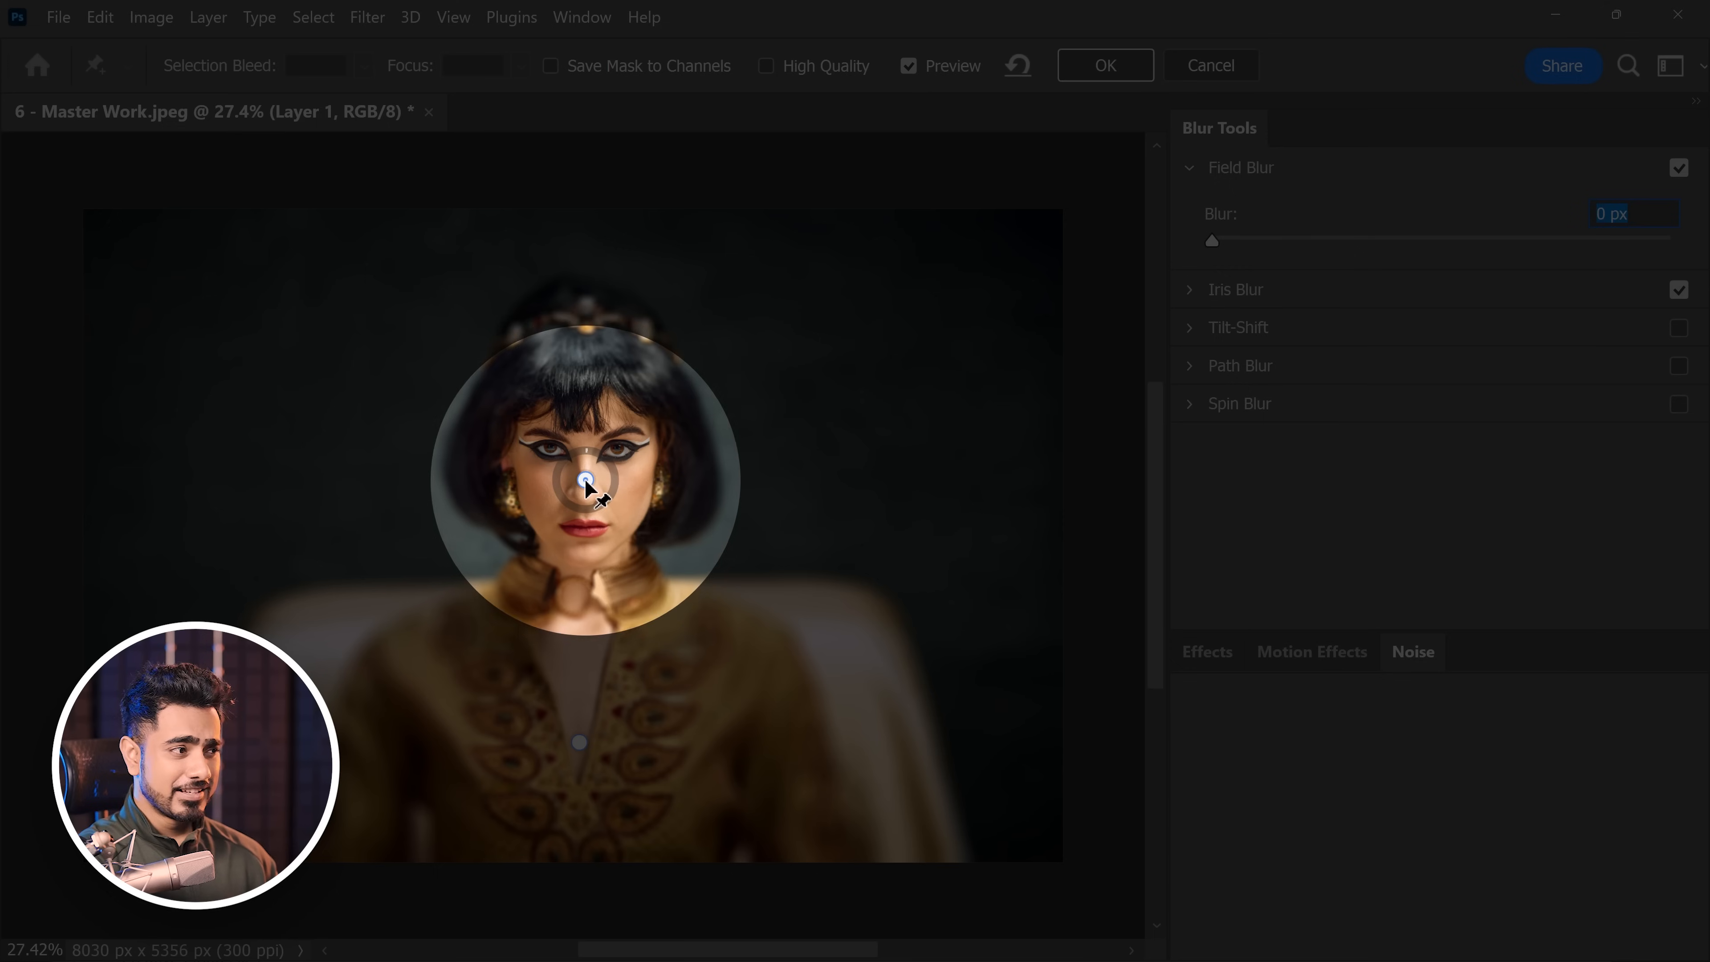
{"action": "left_click", "coordinate": [588, 480]}
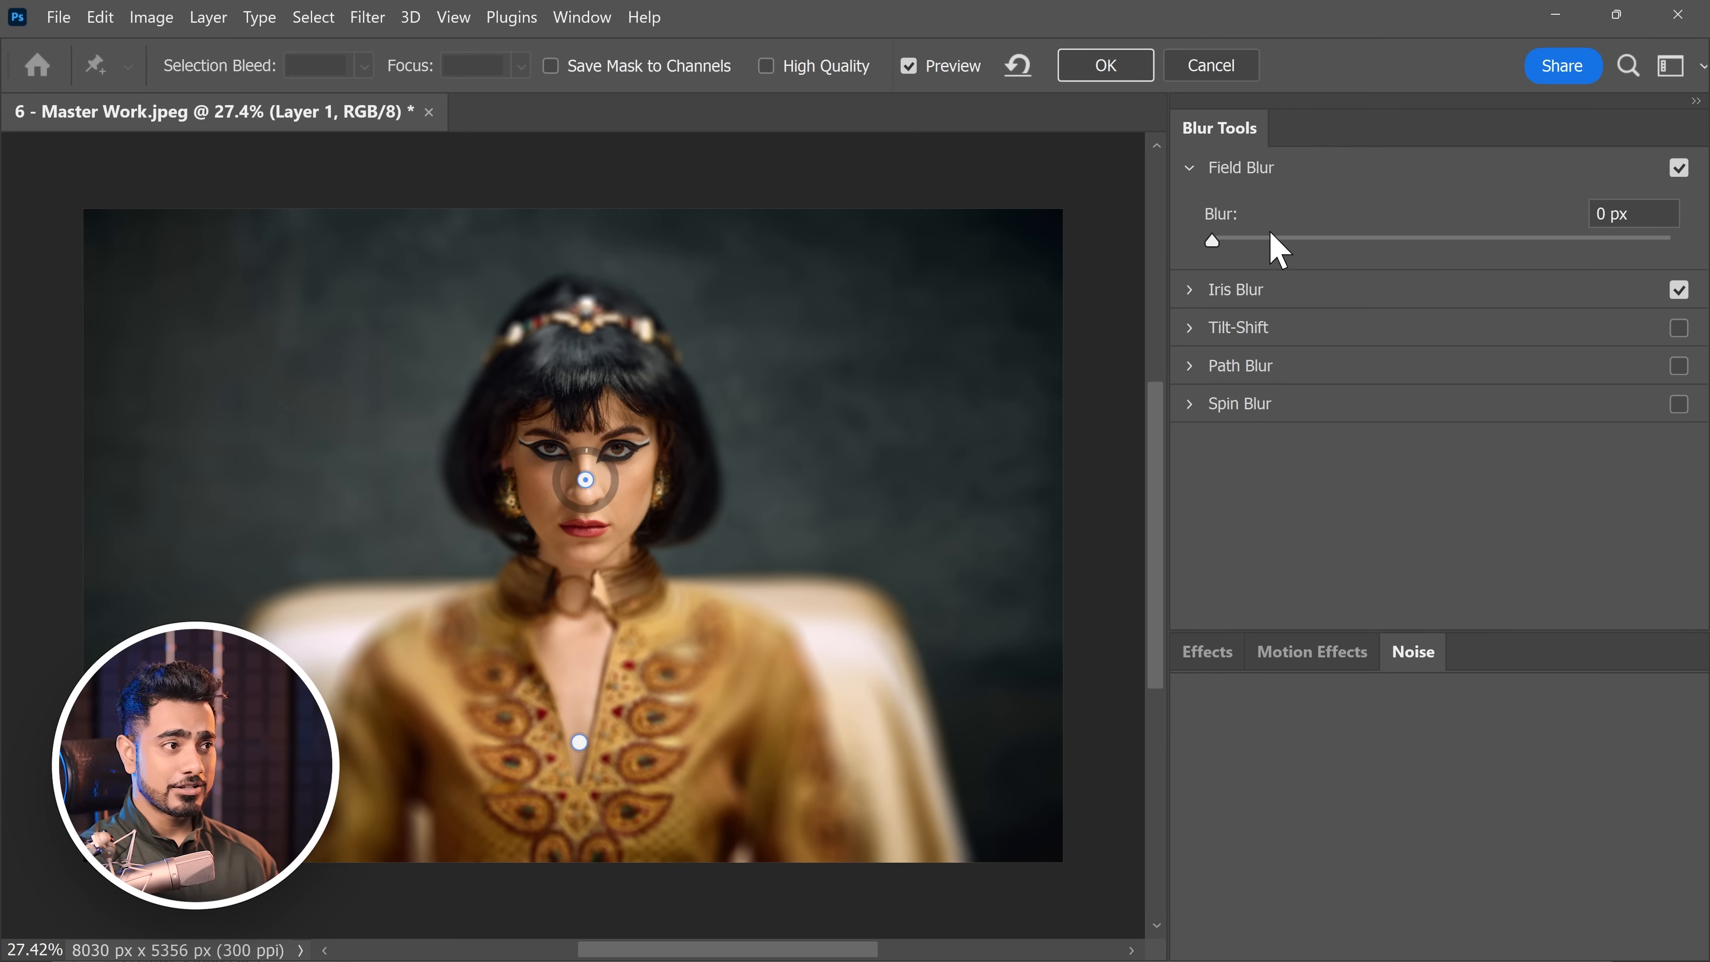
{"action": "left_click_drag", "start_coordinate": [1301, 248], "coordinate": [1209, 246]}
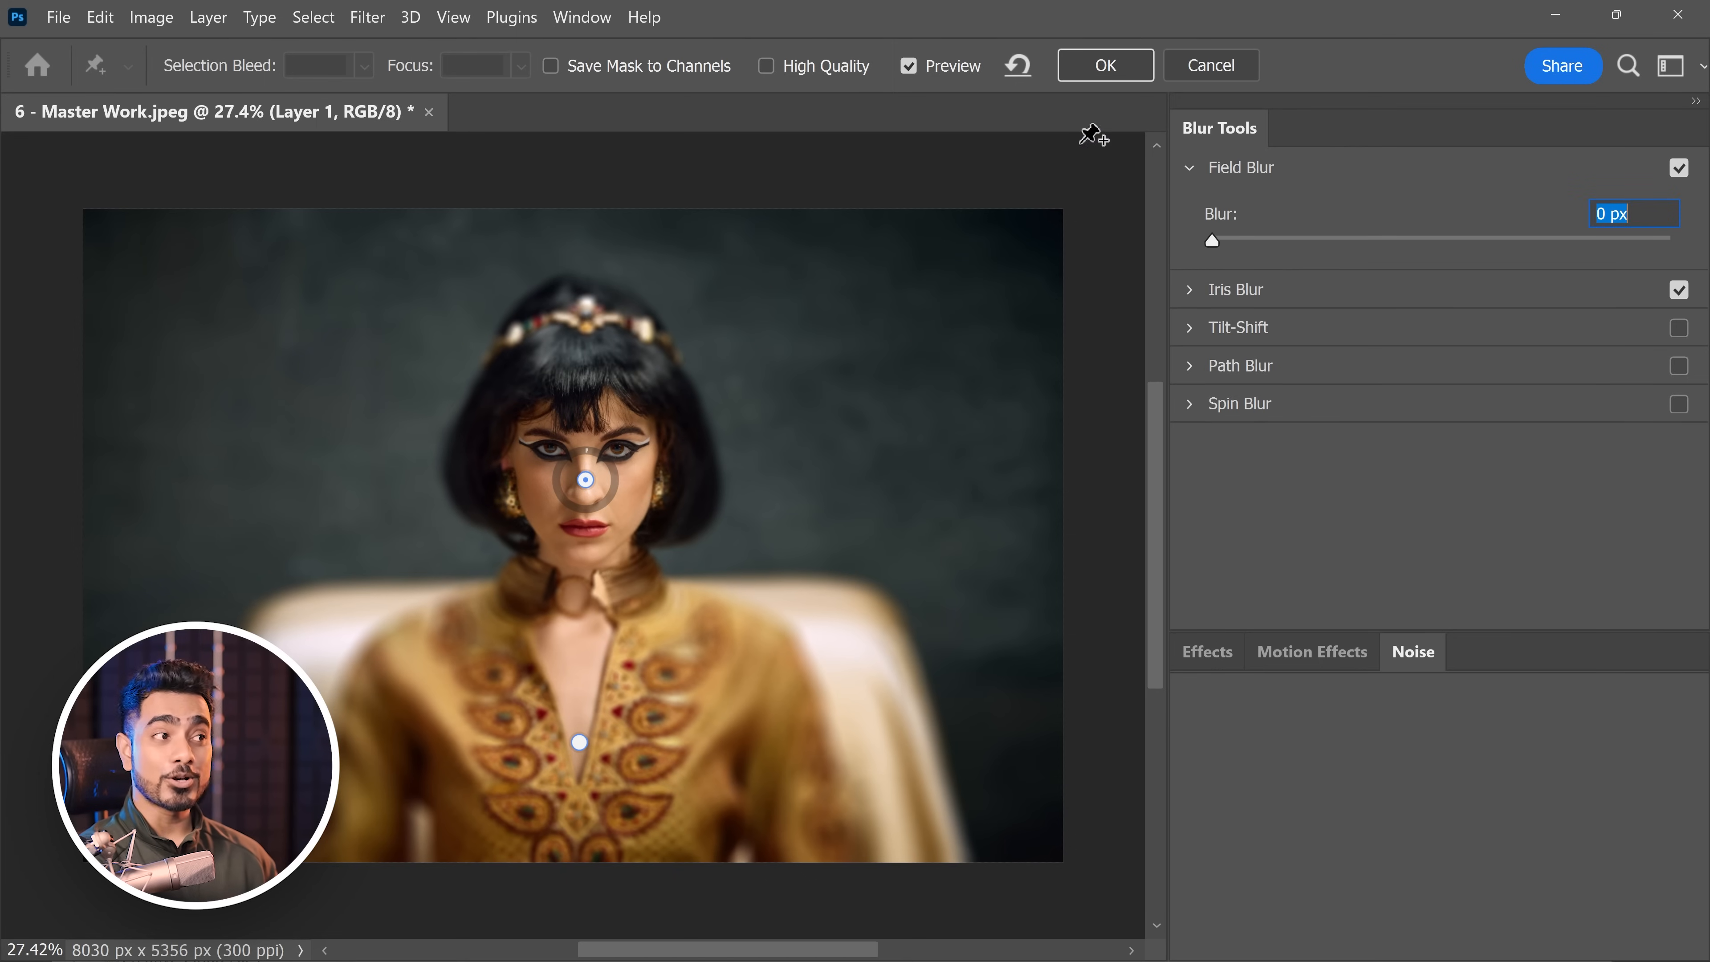
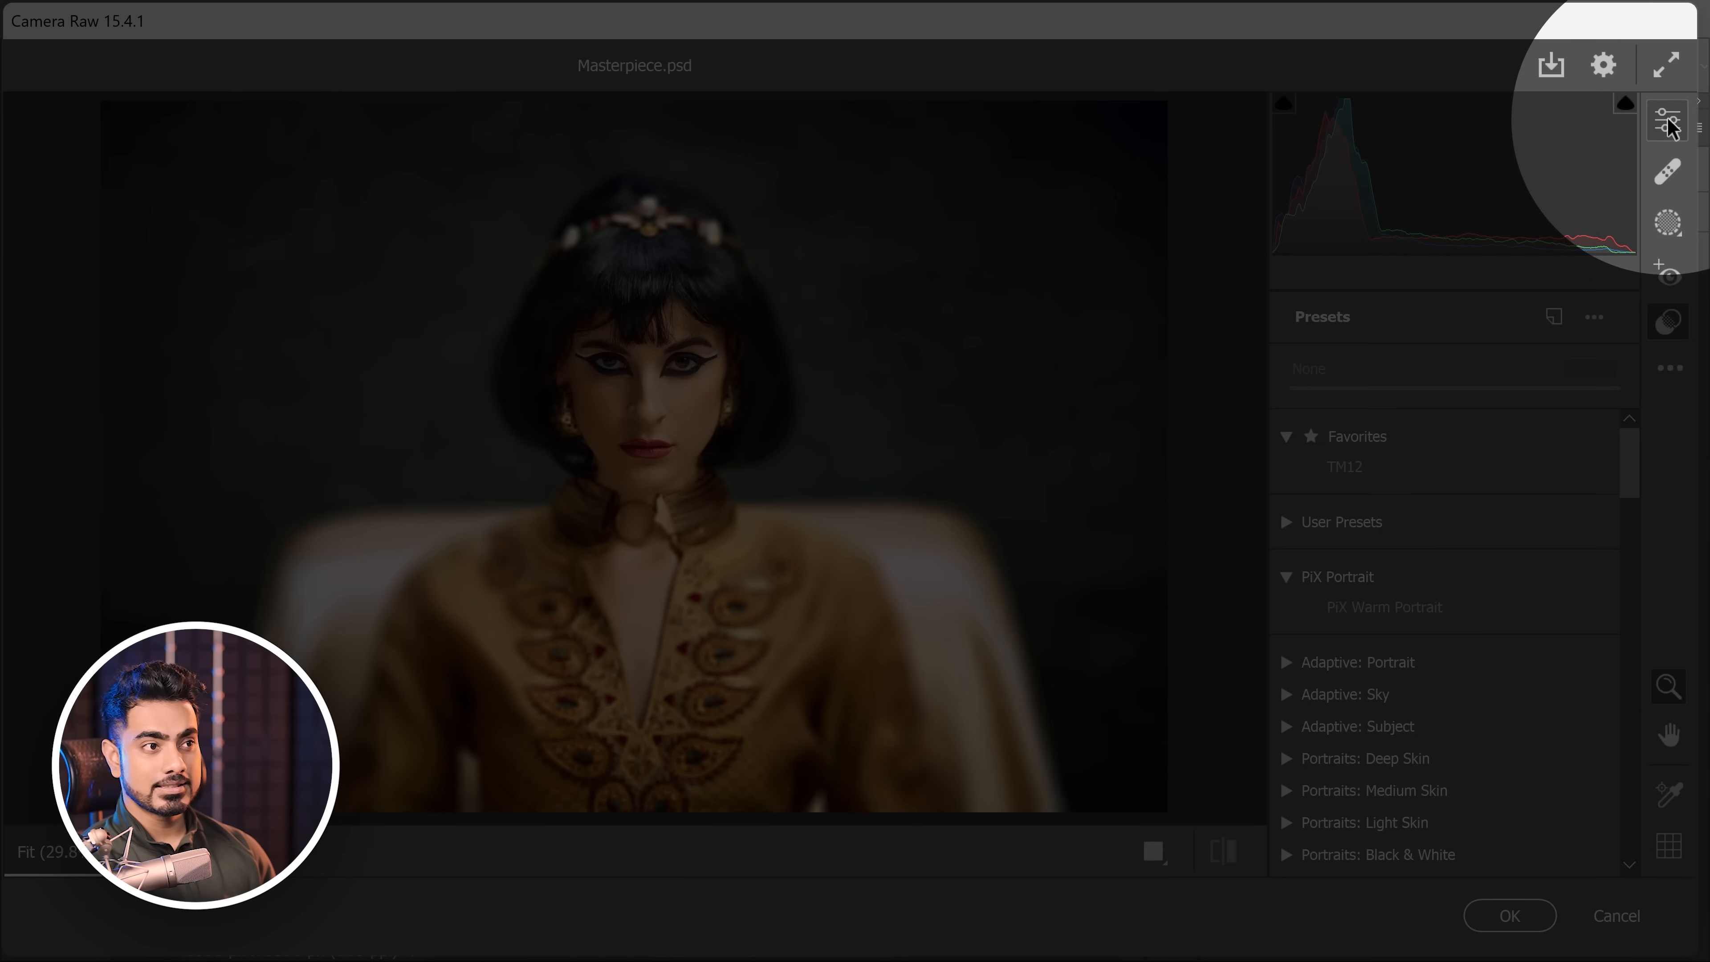
Step: Apply the Adaptive: Portrait presets Enhance Eyes and Darken Eyebrows to the woman's portrait in Camera Raw
{"action": "left_click", "coordinate": [1670, 122]}
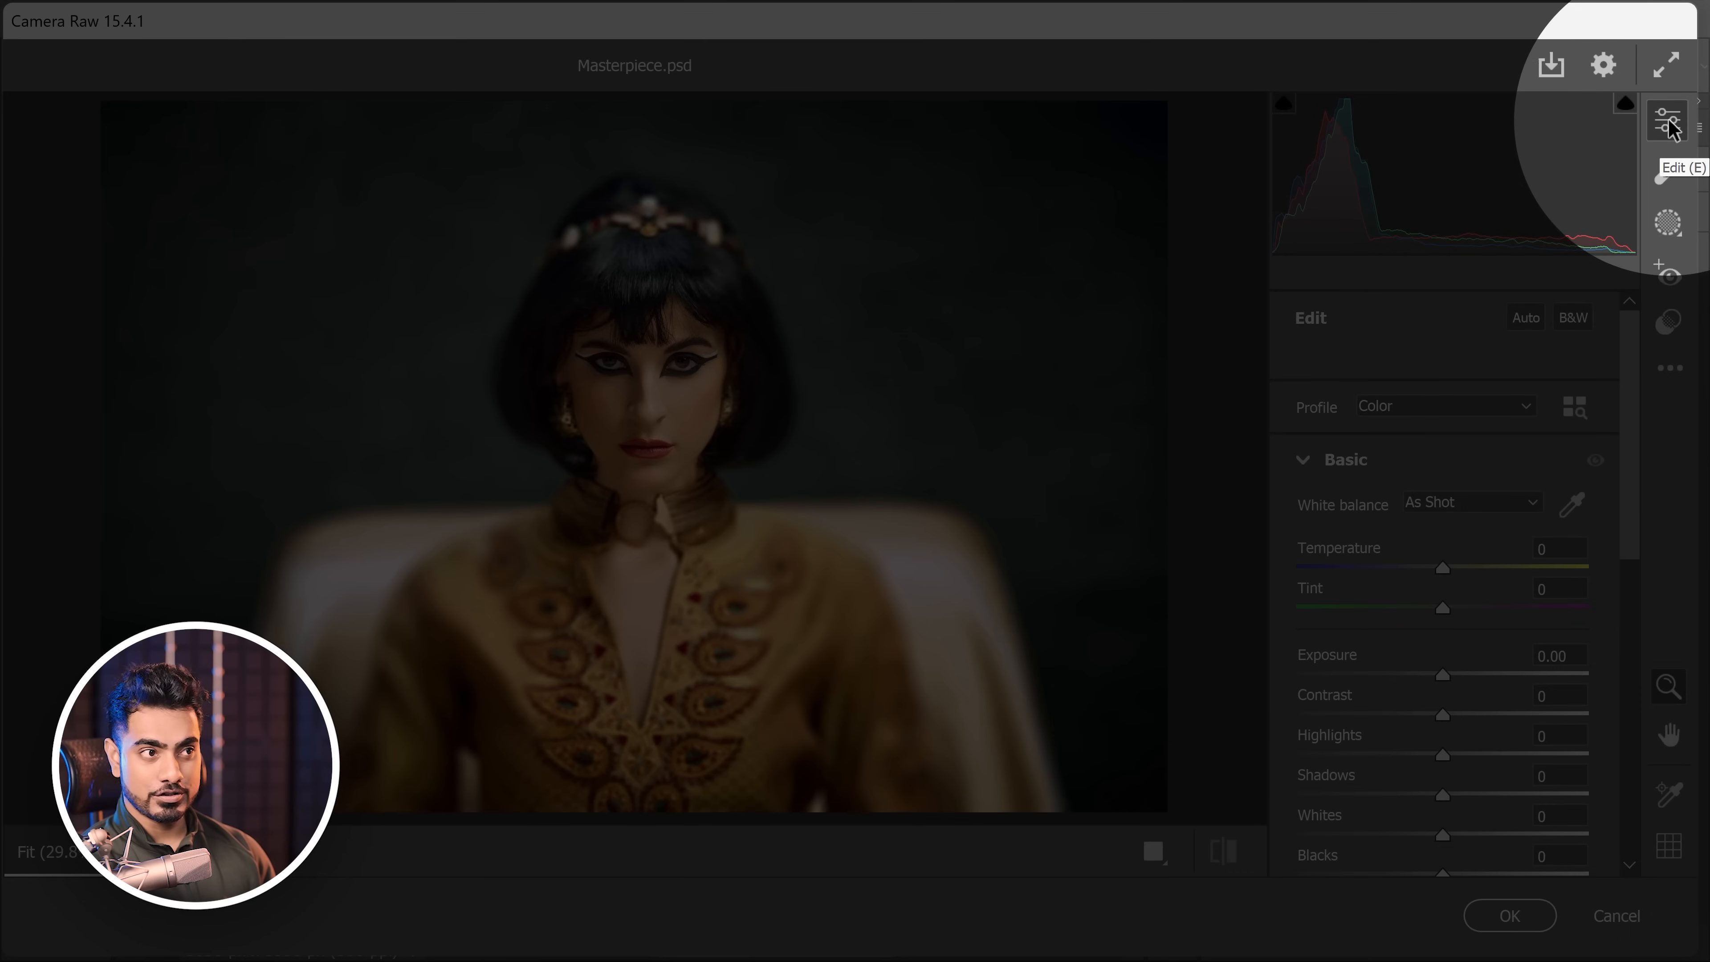
{"action": "left_click", "coordinate": [1670, 328]}
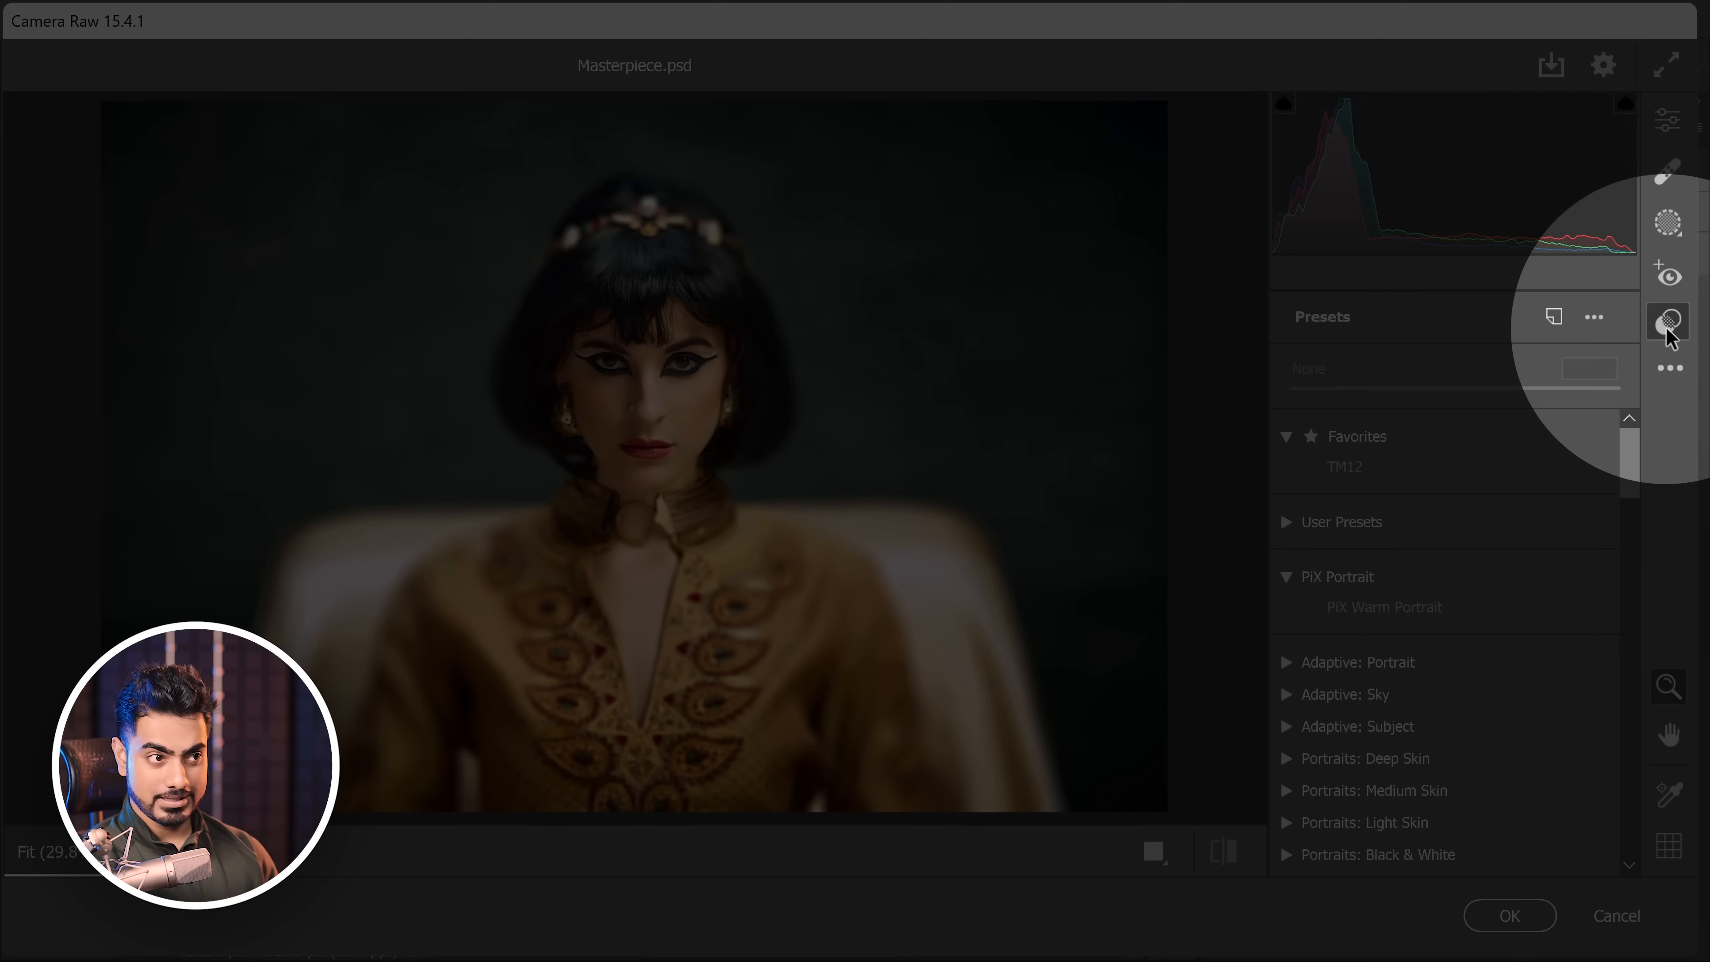
{"action": "left_click", "coordinate": [669, 371]}
{"action": "left_click", "coordinate": [723, 361]}
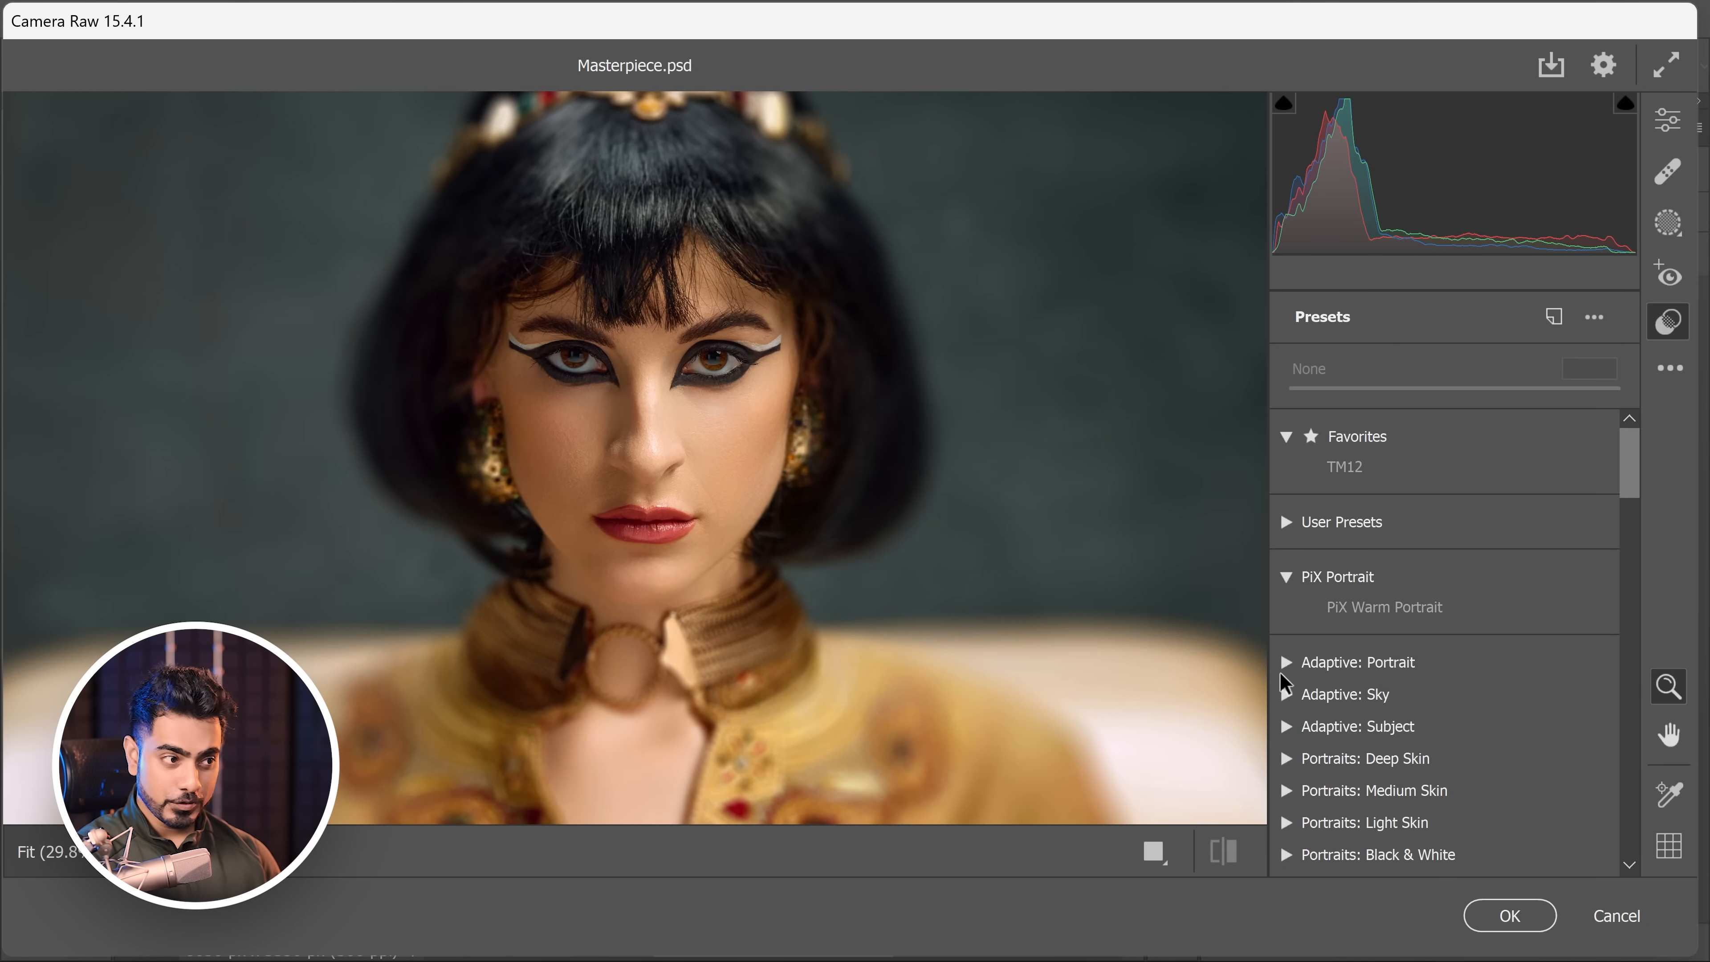
{"action": "left_click", "coordinate": [1287, 667]}
{"action": "scroll", "coordinate": [1633, 502], "scroll_direction": "down", "scroll_amount": 4}
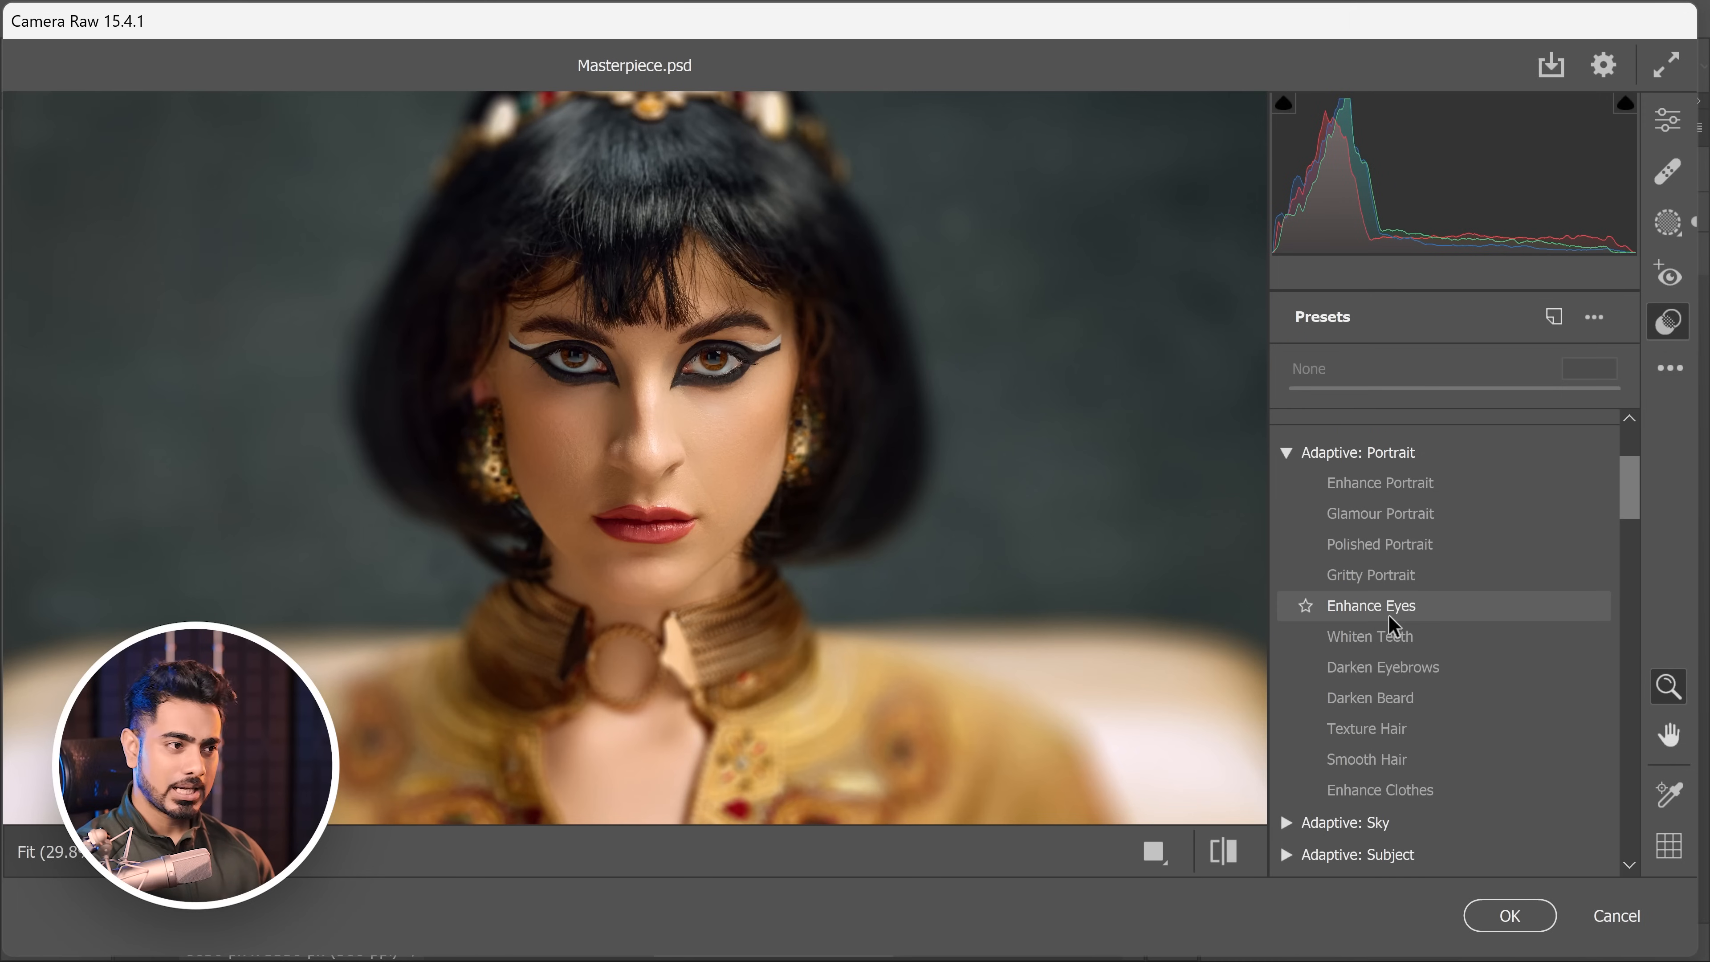
{"action": "left_click", "coordinate": [1388, 613]}
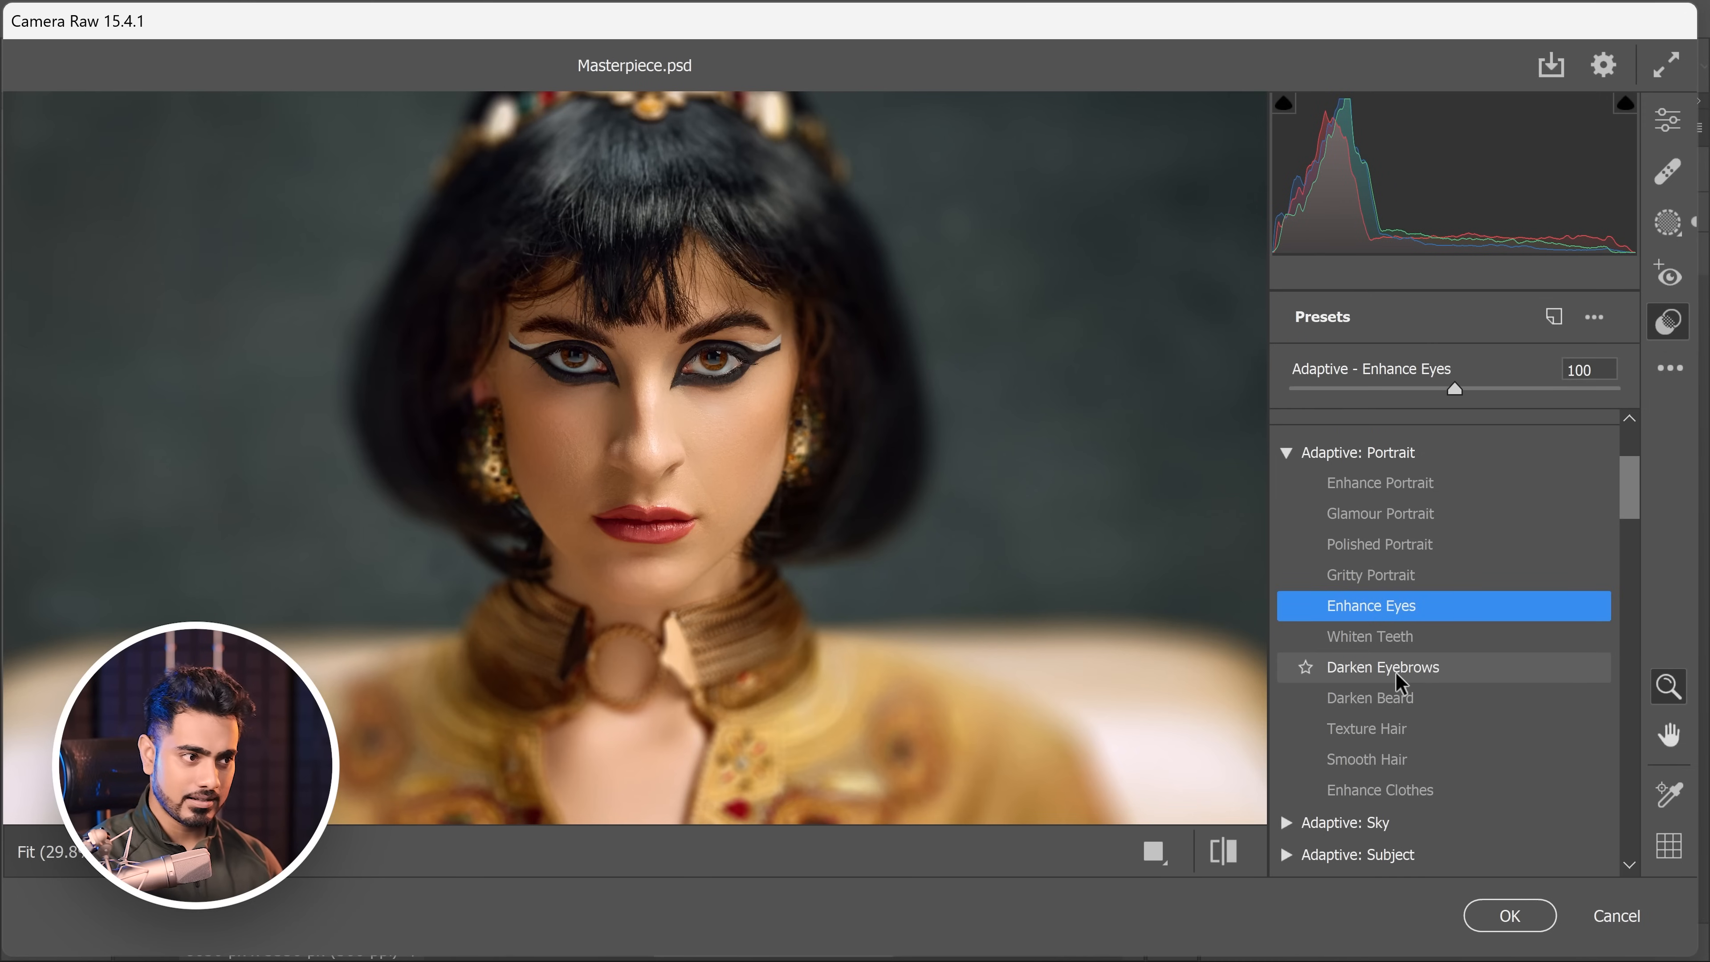
Step: Set the Basic adjustments to Temperature +7 and Contrast +8
{"action": "key", "text": "e"}
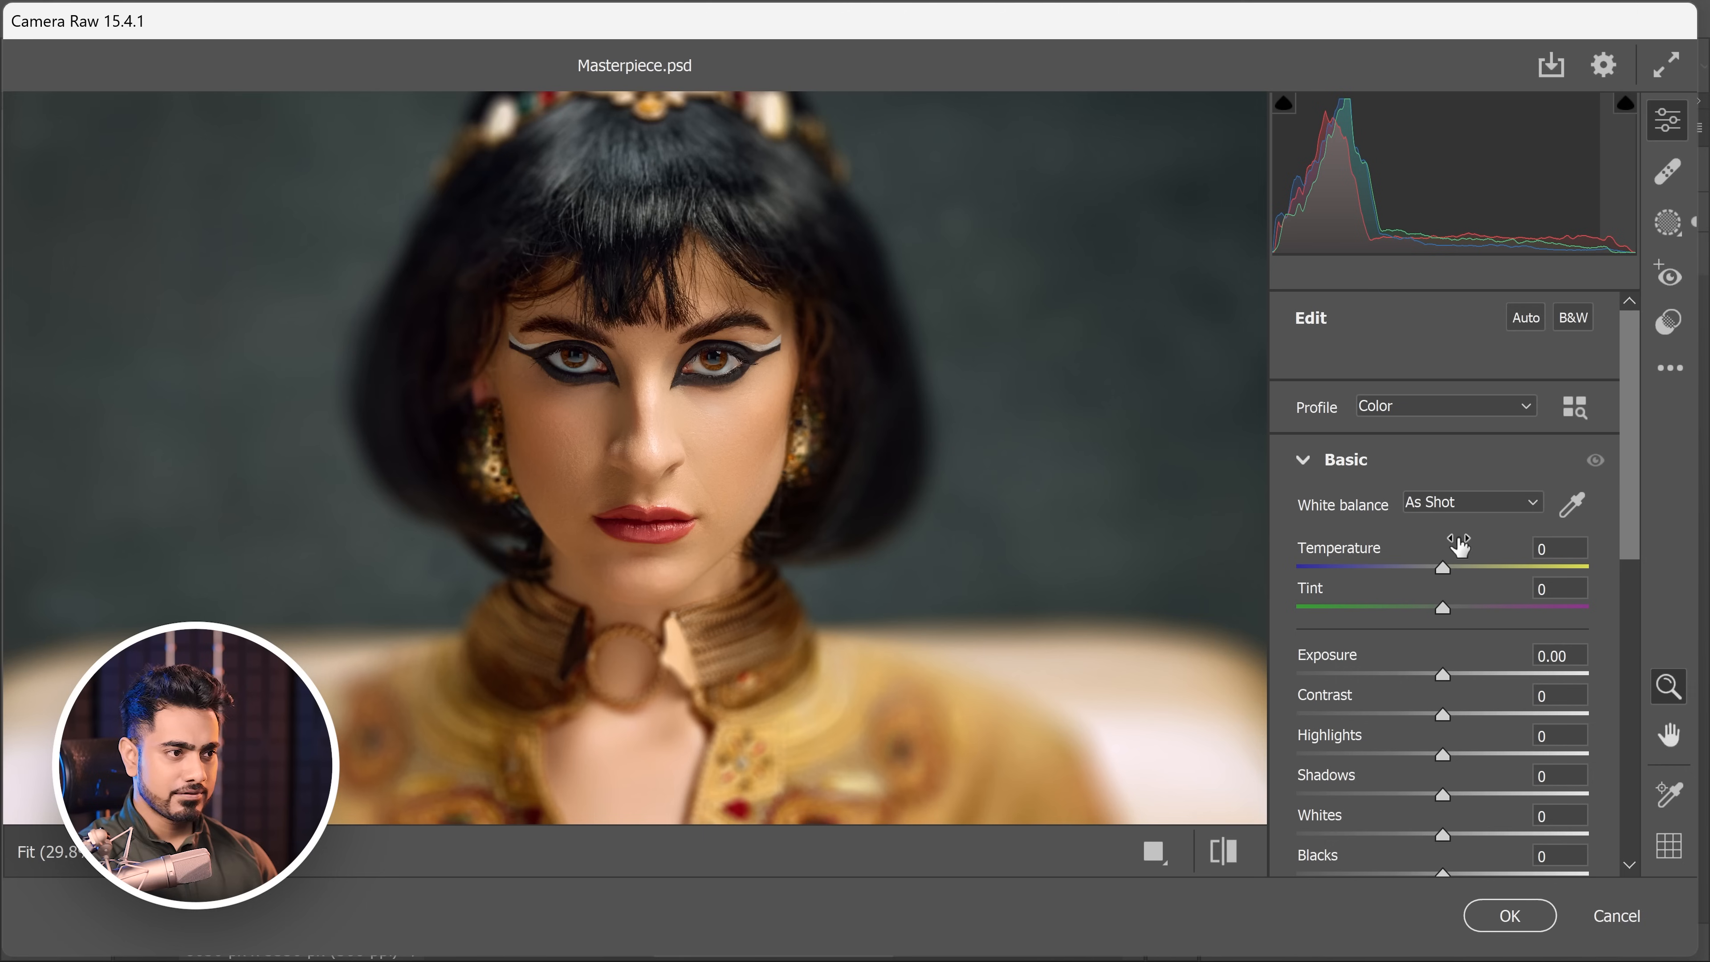
{"action": "left_click_drag", "start_coordinate": [1443, 568], "coordinate": [1453, 568]}
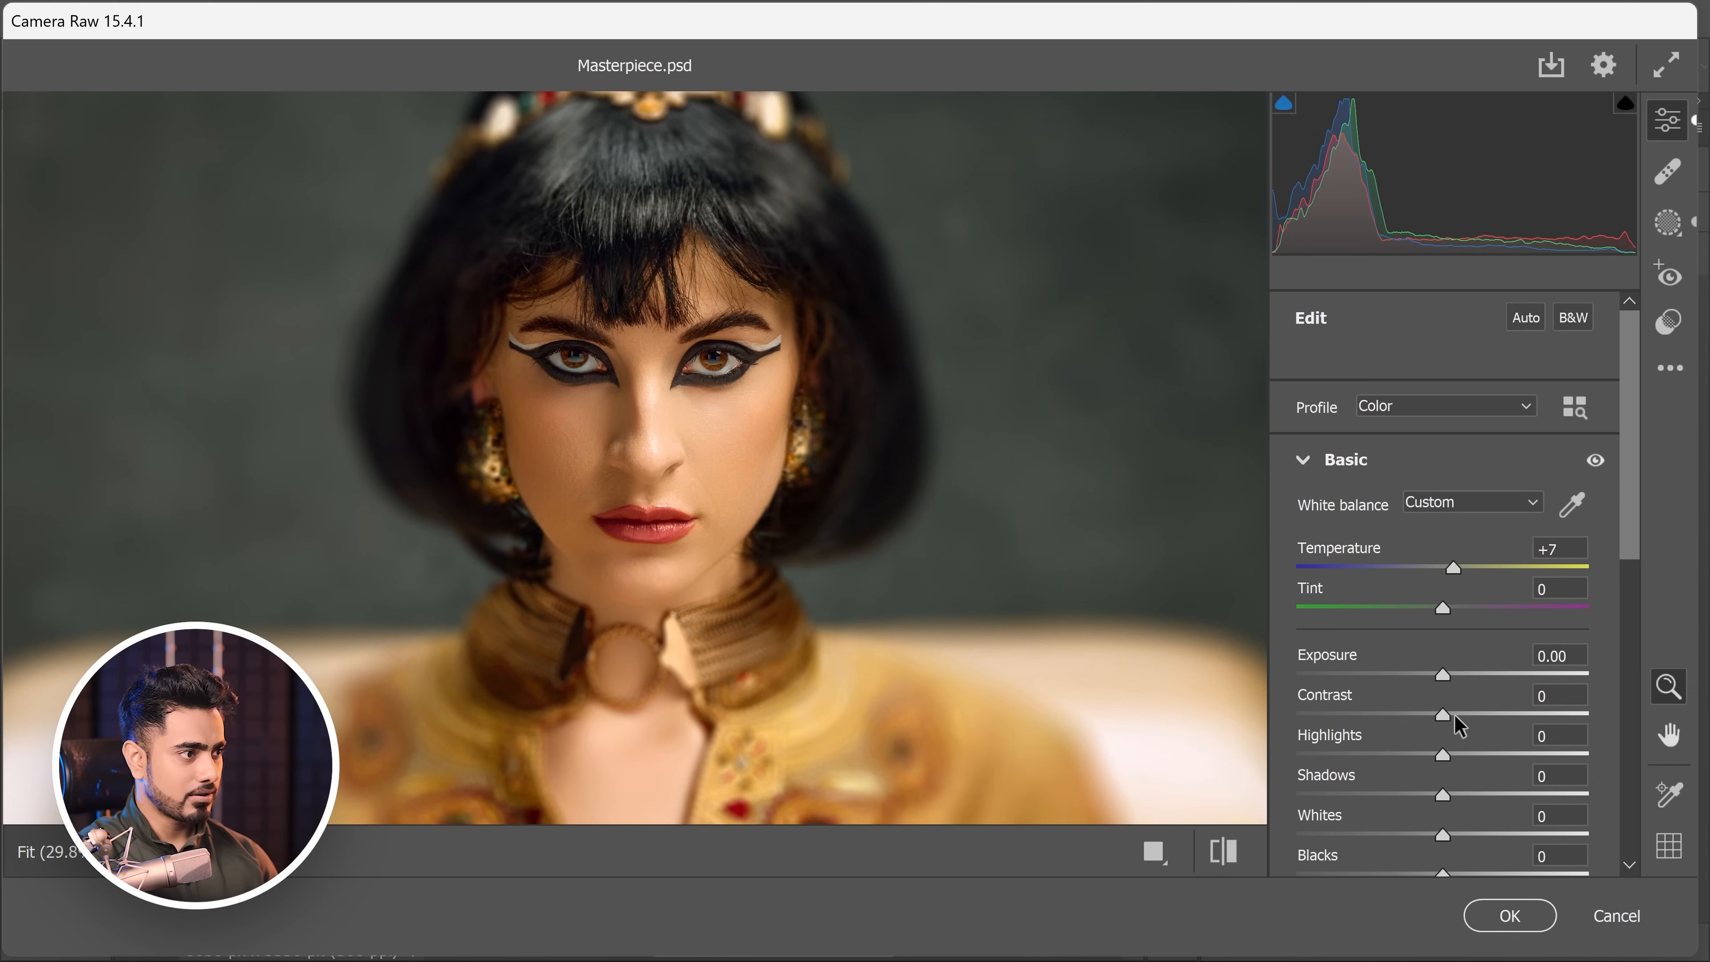
{"action": "left_click_drag", "start_coordinate": [1444, 715], "coordinate": [1455, 715]}
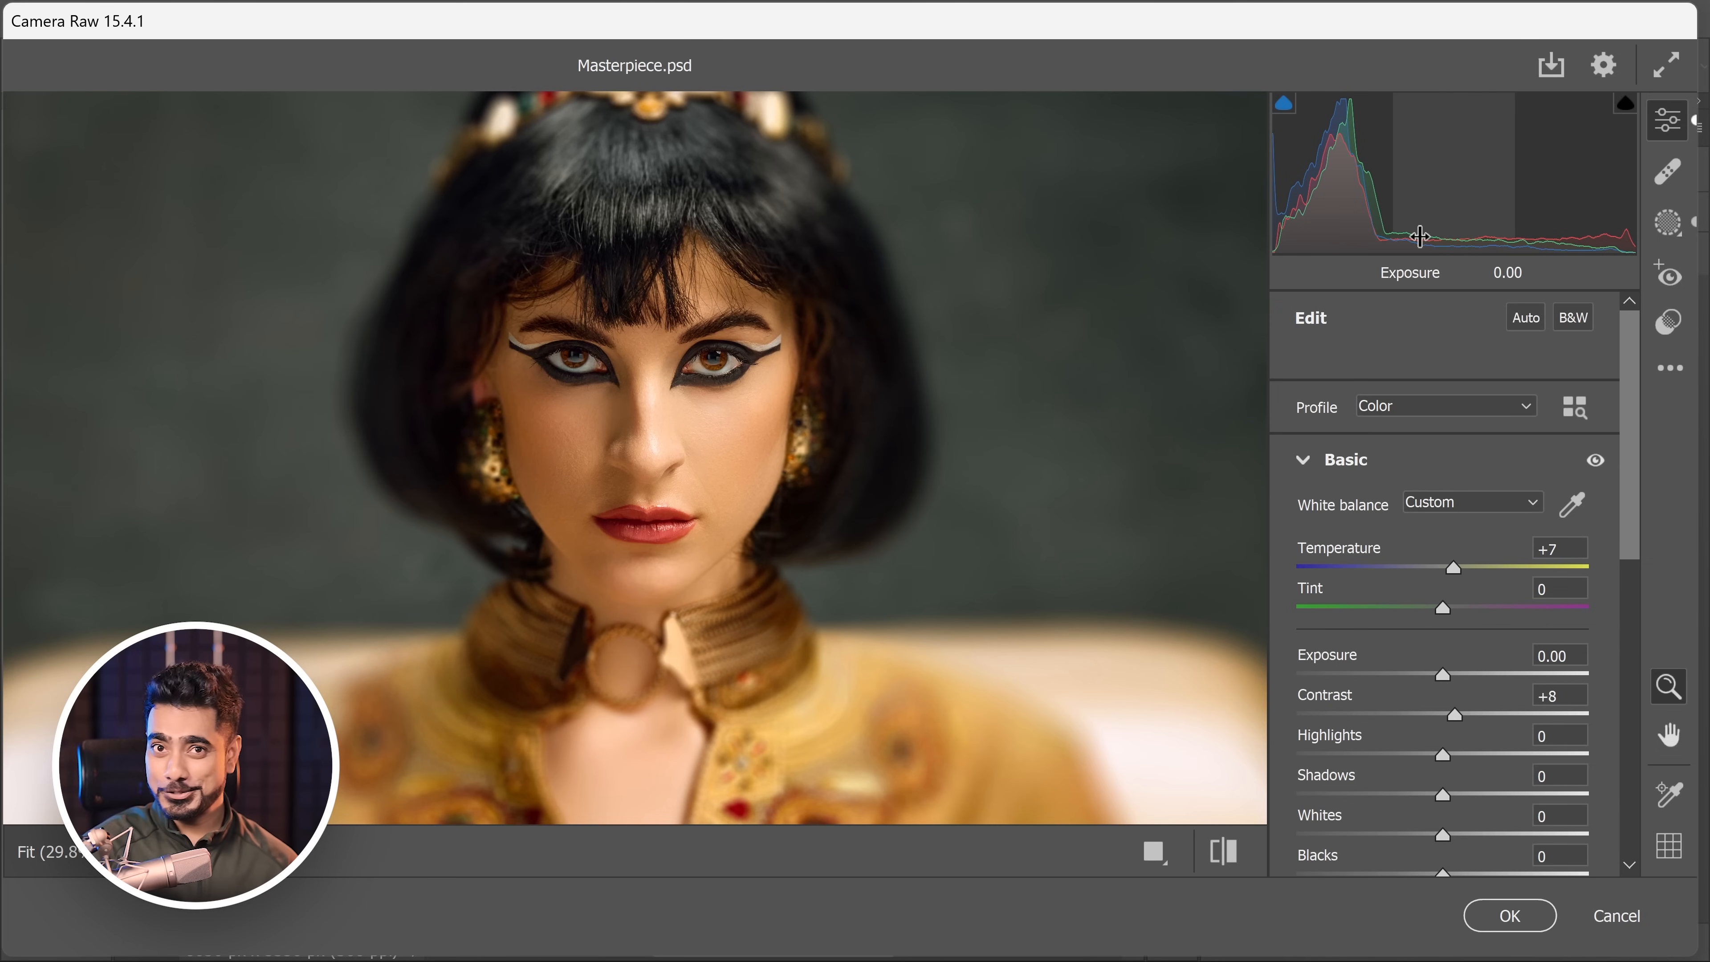
Step: Save the current adjustments, including Masking, as a new preset in User Presets, named with the presenter's first name
{"action": "key", "text": "shift+p"}
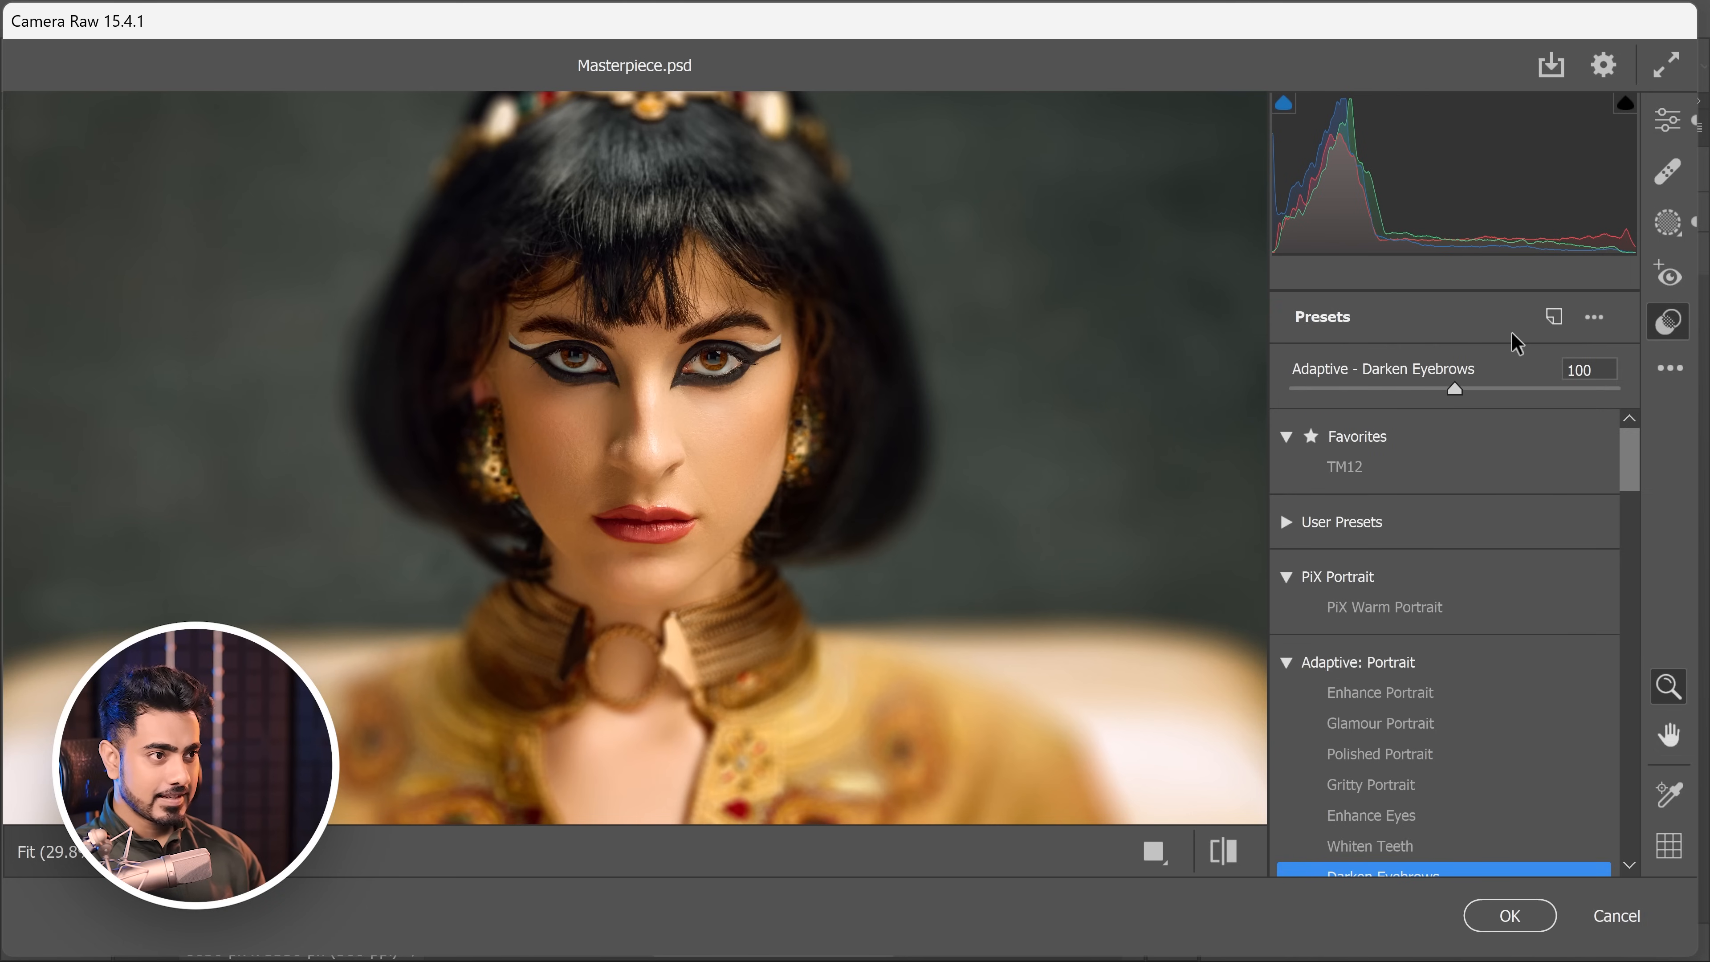
{"action": "left_click", "coordinate": [1554, 324]}
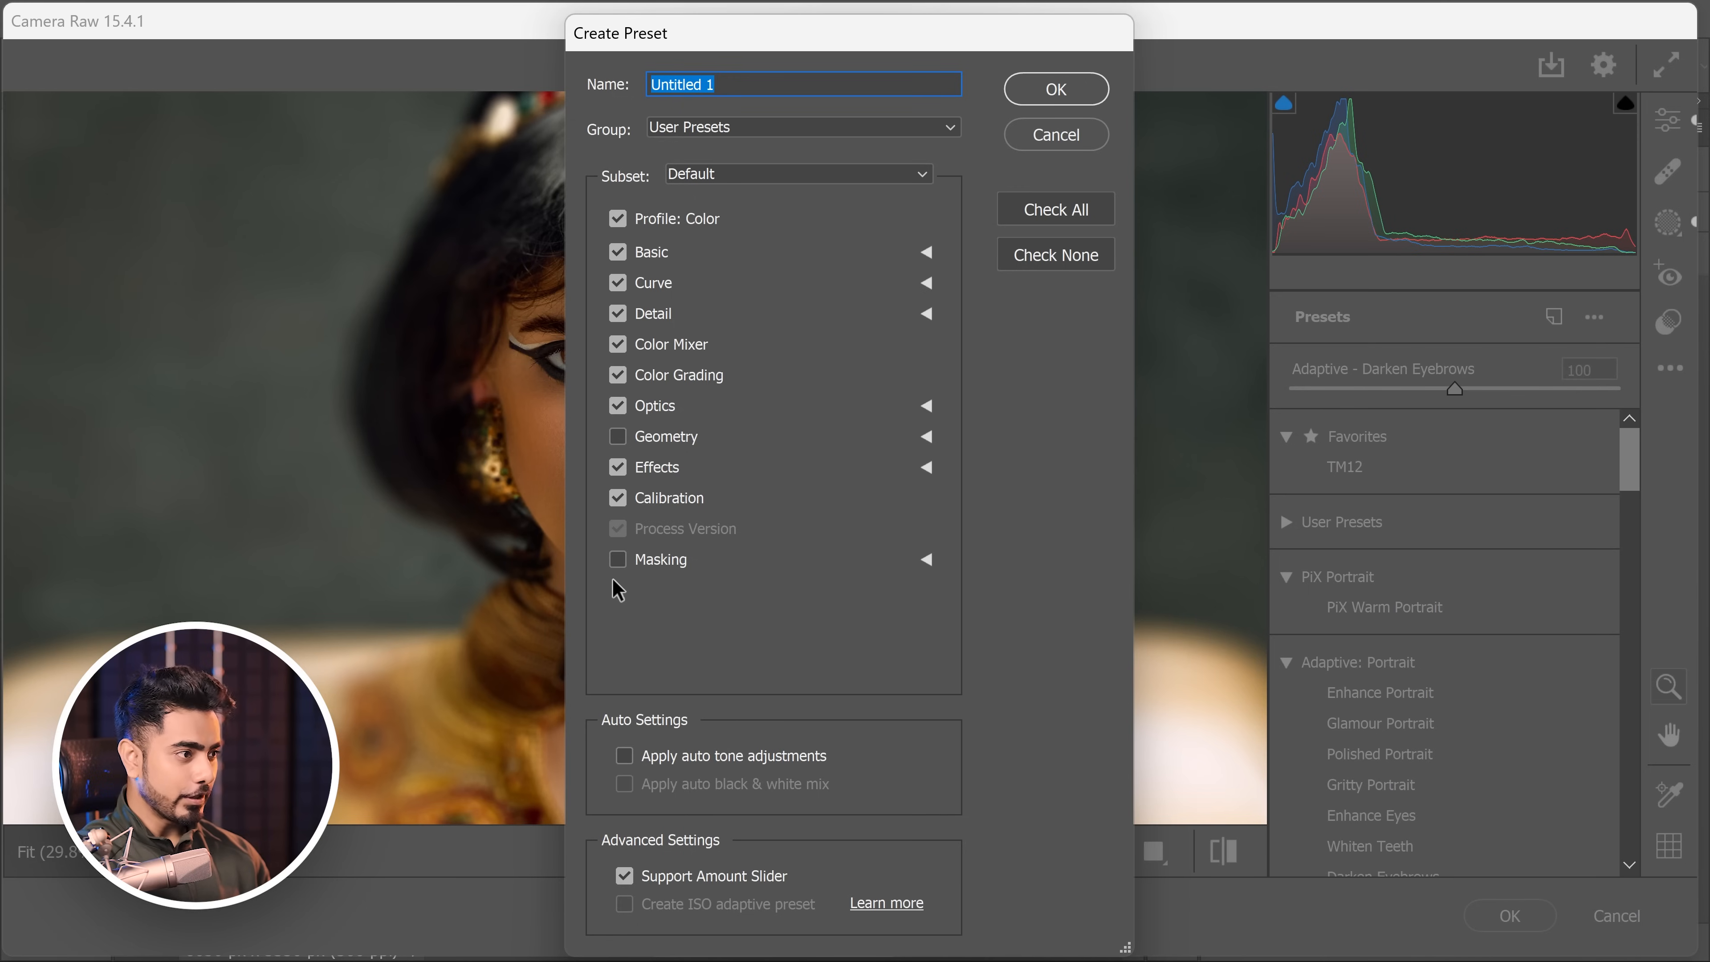
{"action": "left_click", "coordinate": [617, 558]}
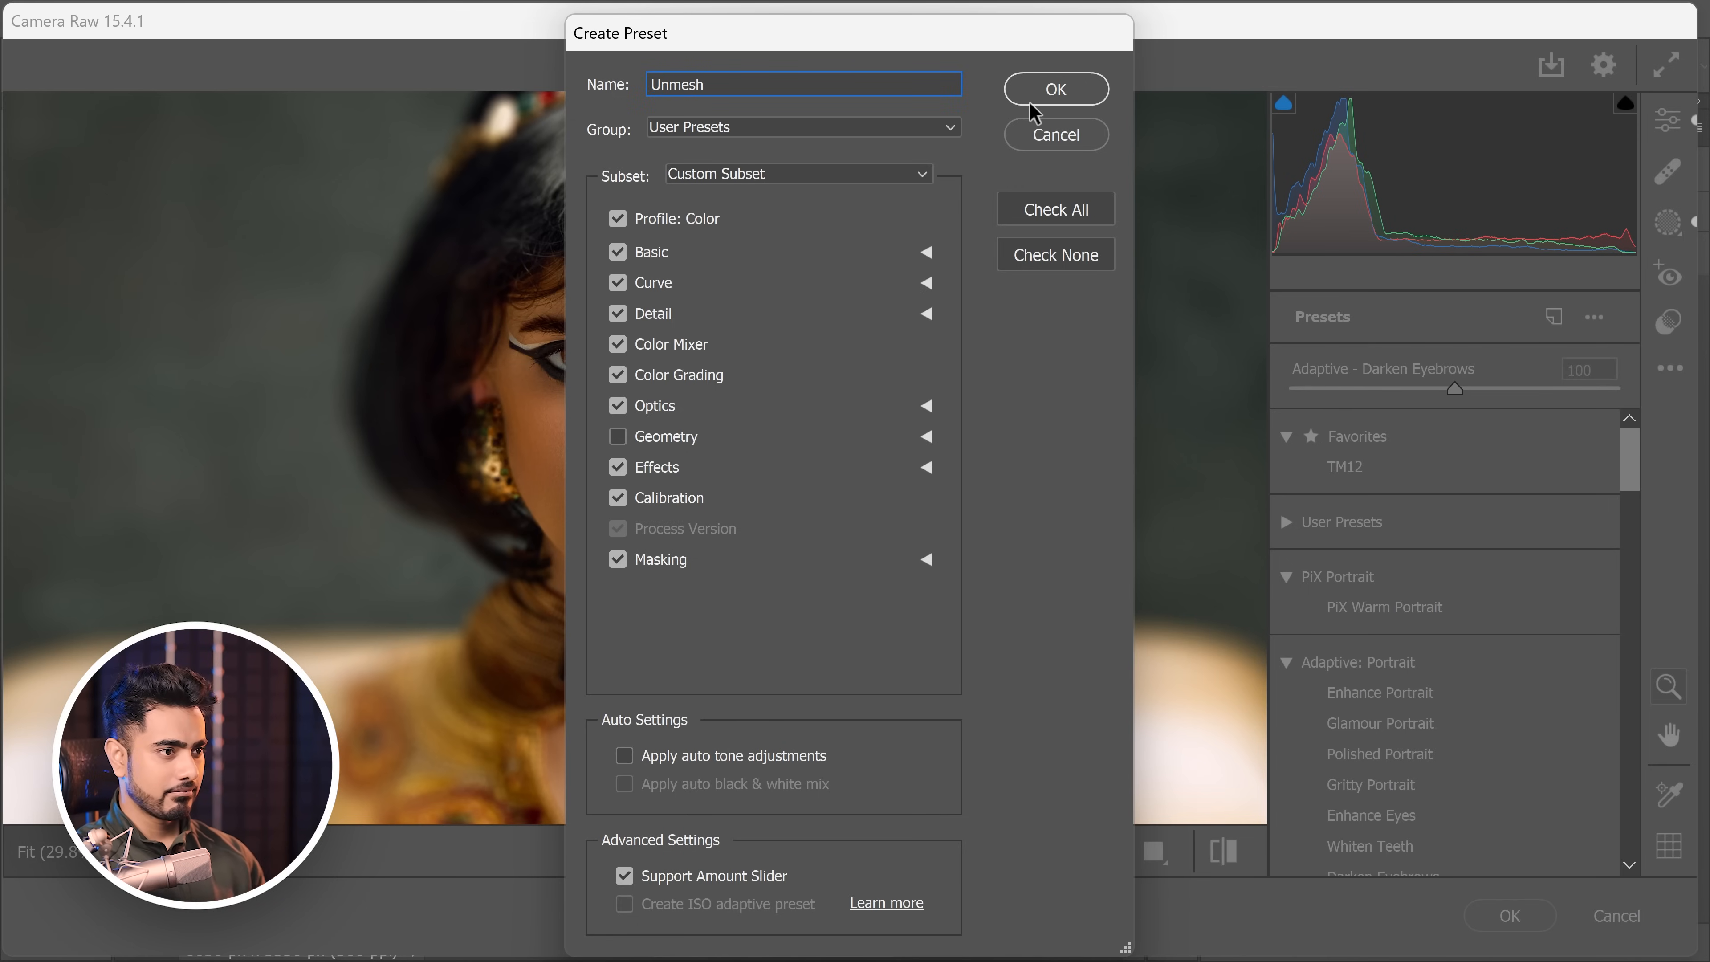
{"action": "left_click", "coordinate": [1032, 101]}
Step: Expand the User Presets group, apply the PiX Warm Portrait preset and confirm the Camera Raw filter
{"action": "left_click", "coordinate": [1283, 524]}
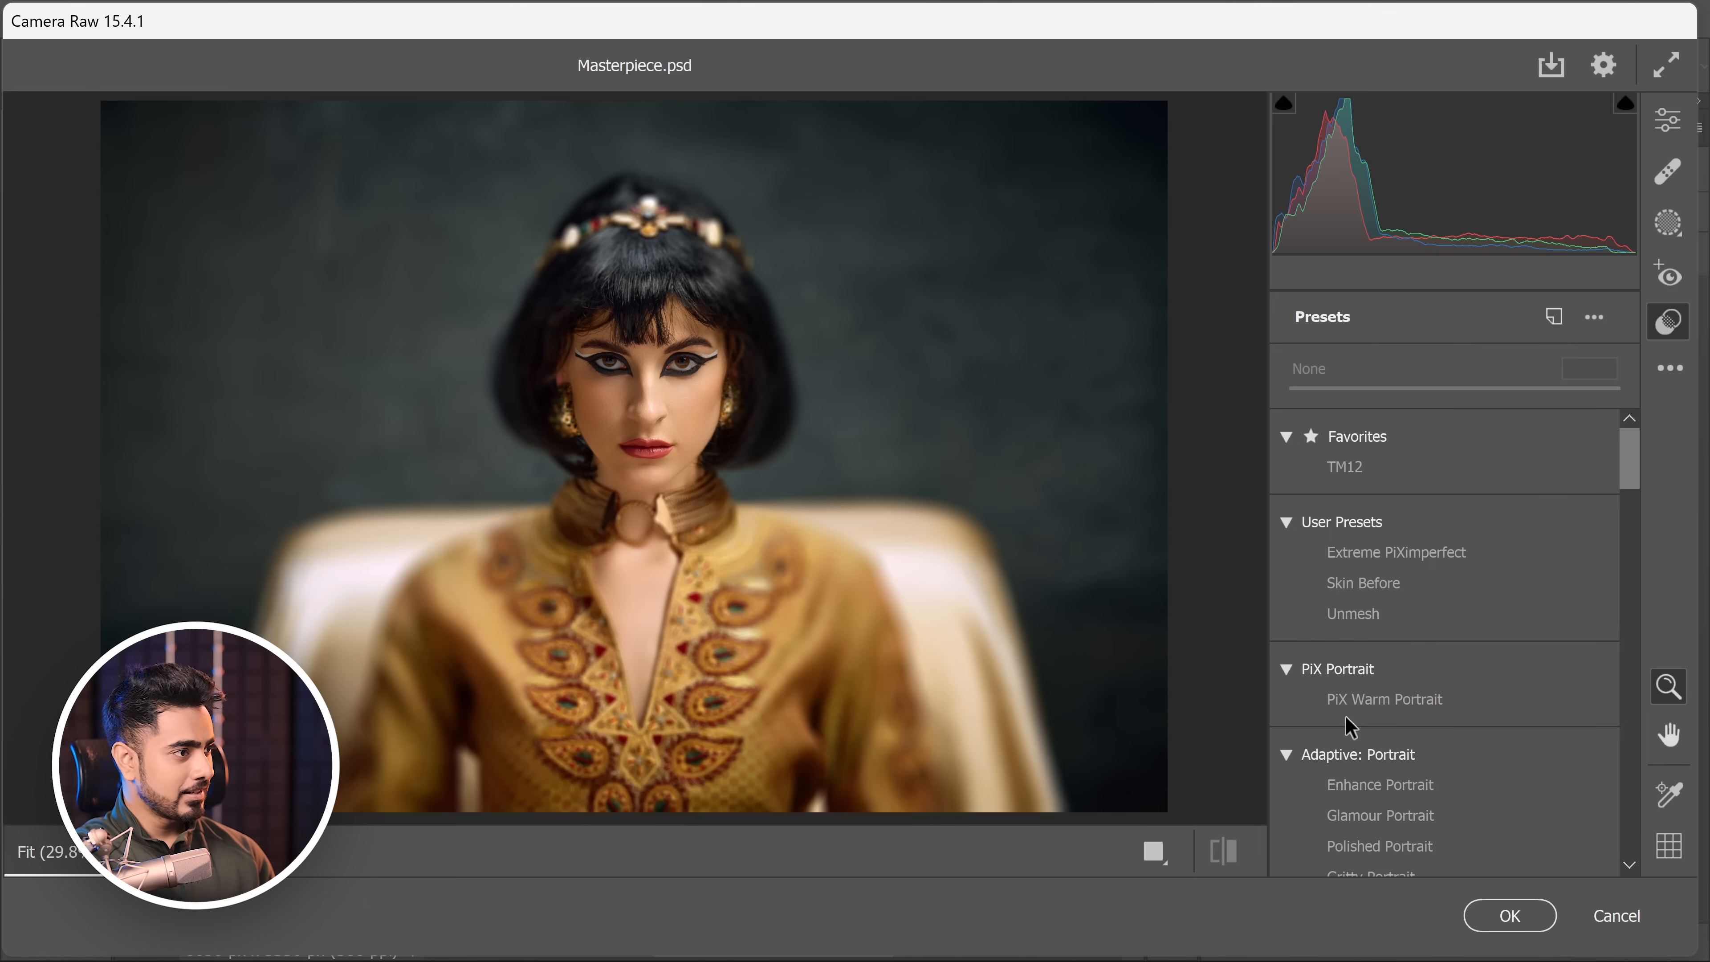
{"action": "left_click", "coordinate": [1377, 704]}
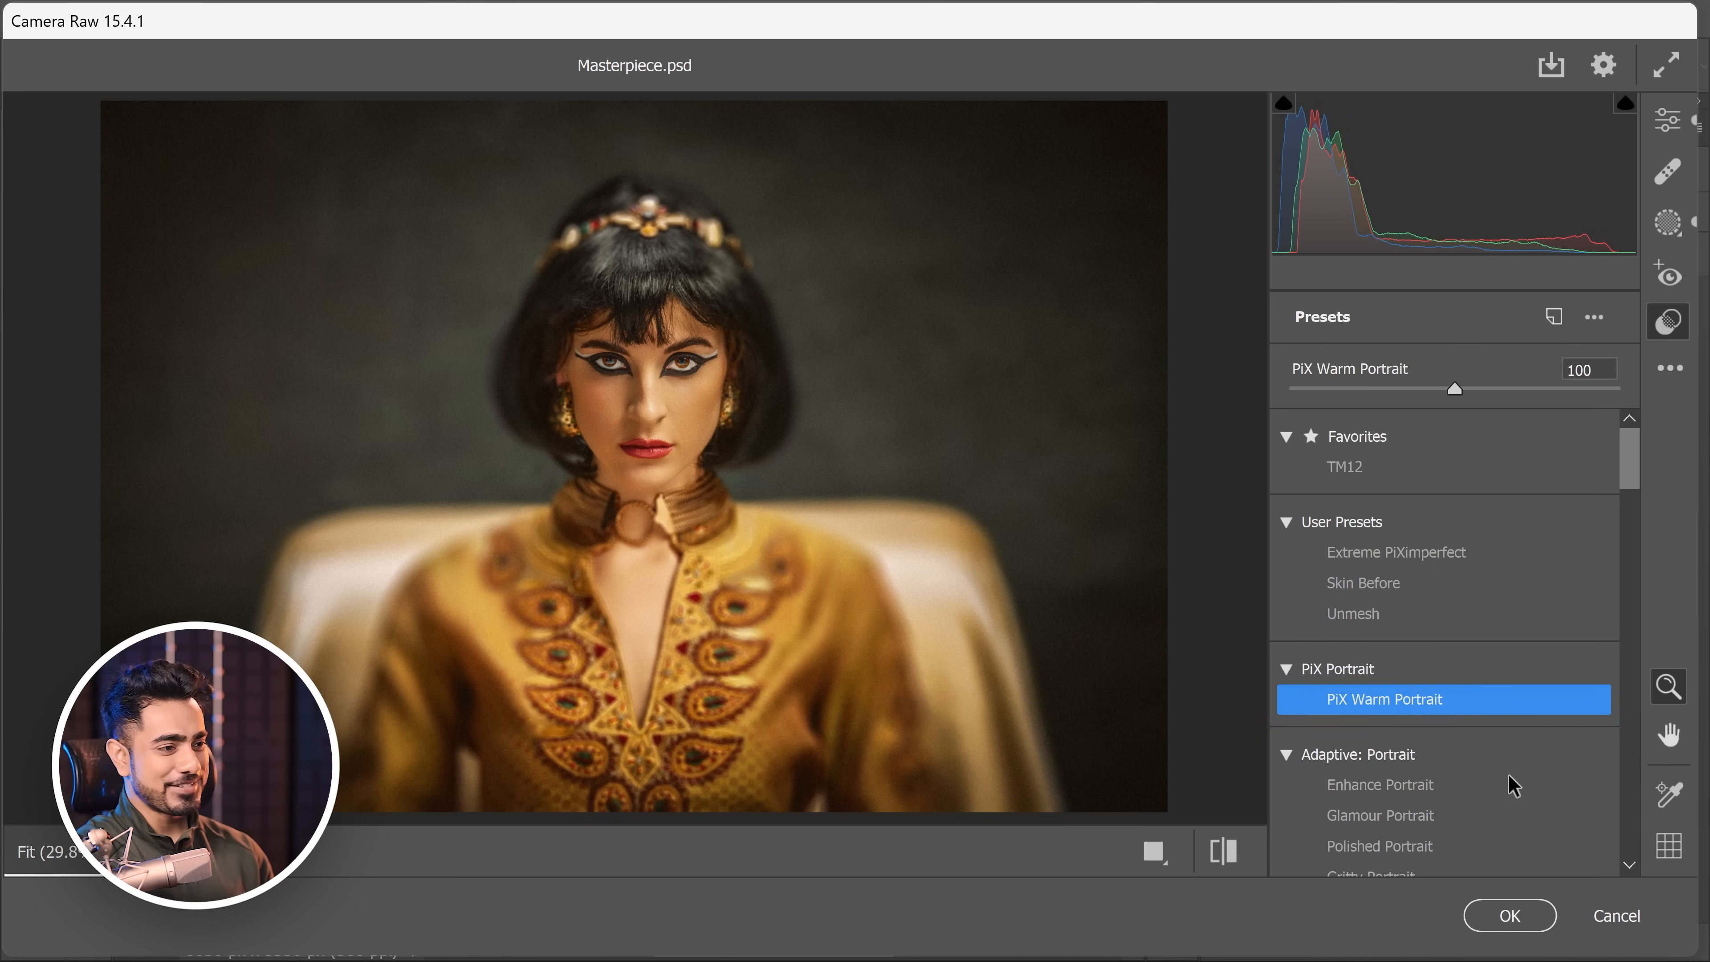
{"action": "left_click", "coordinate": [1510, 915]}
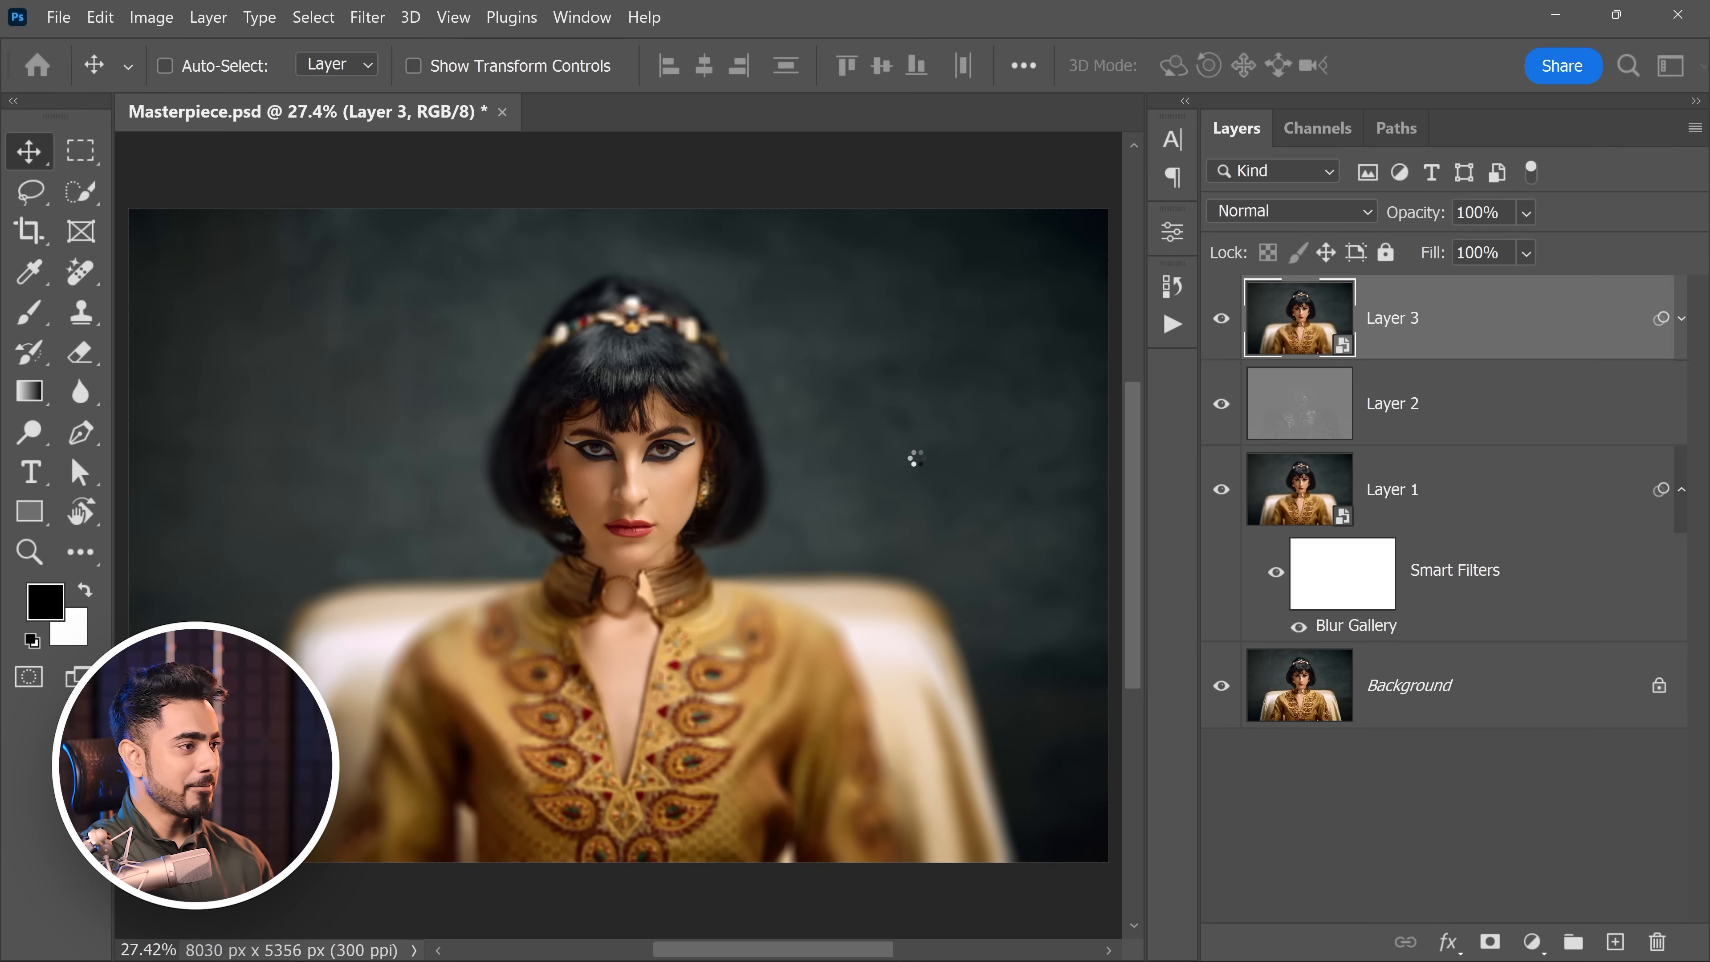
Step: Compare the graded portrait around the face with the original Background by isolating that layer and restoring the others
{"action": "scroll", "coordinate": [805, 429], "scroll_direction": "up", "scroll_amount": 3}
{"action": "left_click_drag", "start_coordinate": [805, 429], "coordinate": [760, 424]}
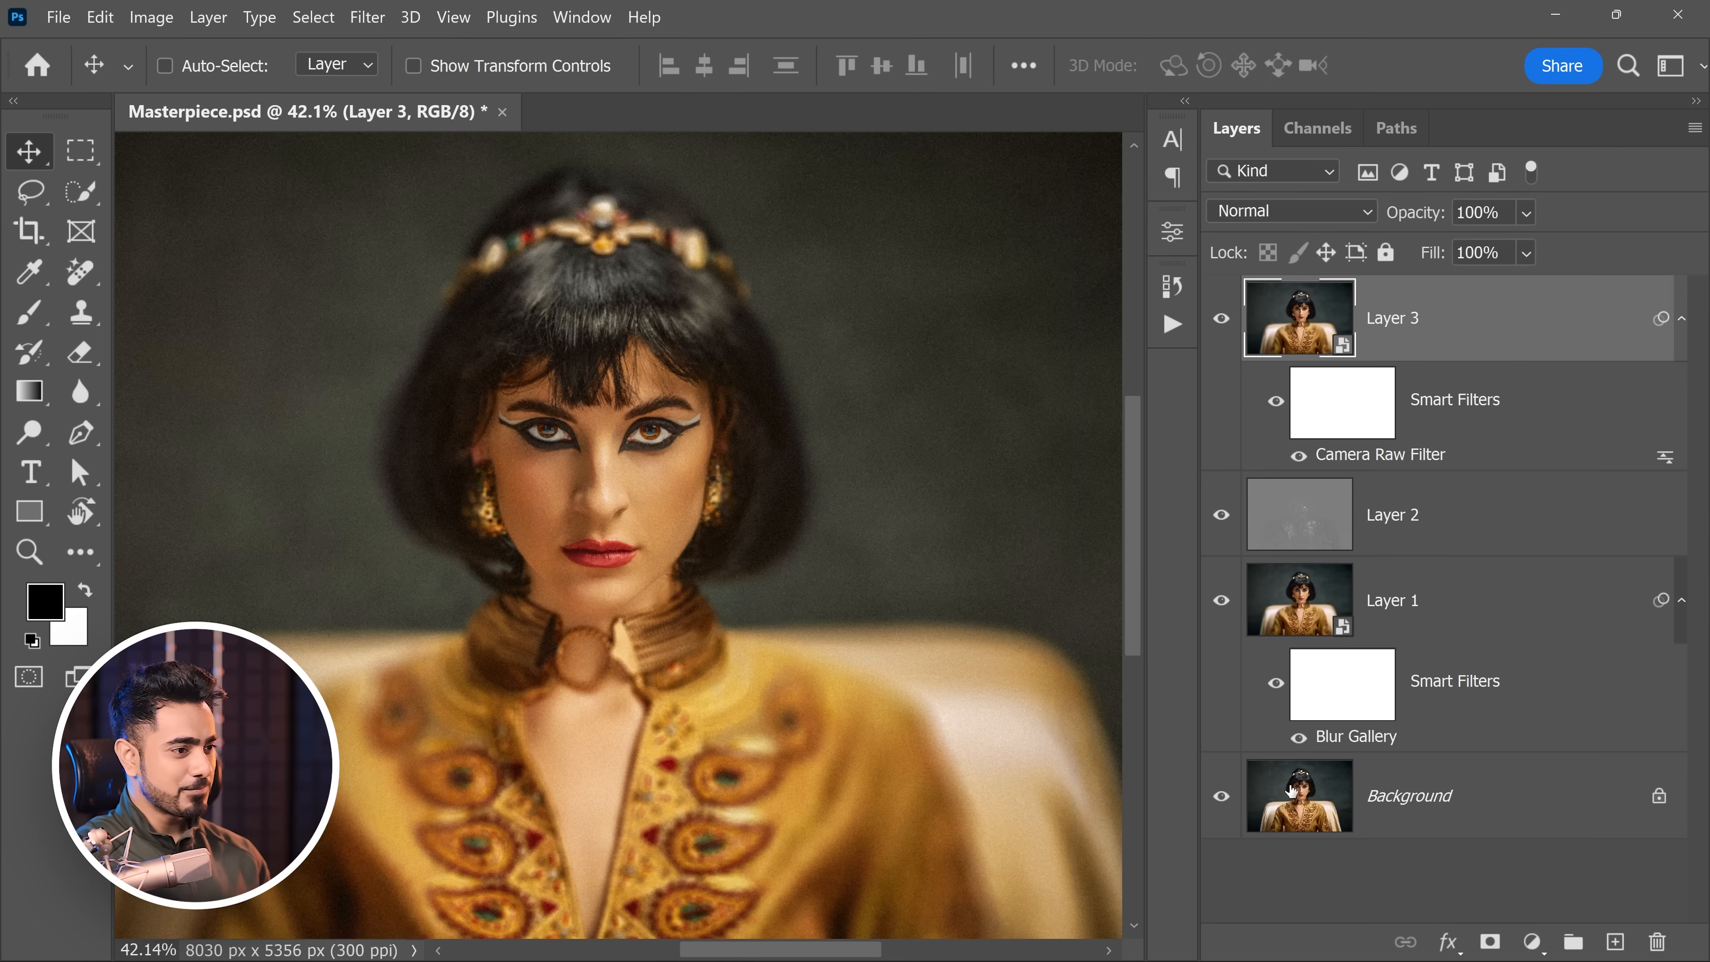
{"action": "left_click", "coordinate": [1217, 799], "text": "alt"}
{"action": "left_click", "coordinate": [1217, 799], "text": "alt"}
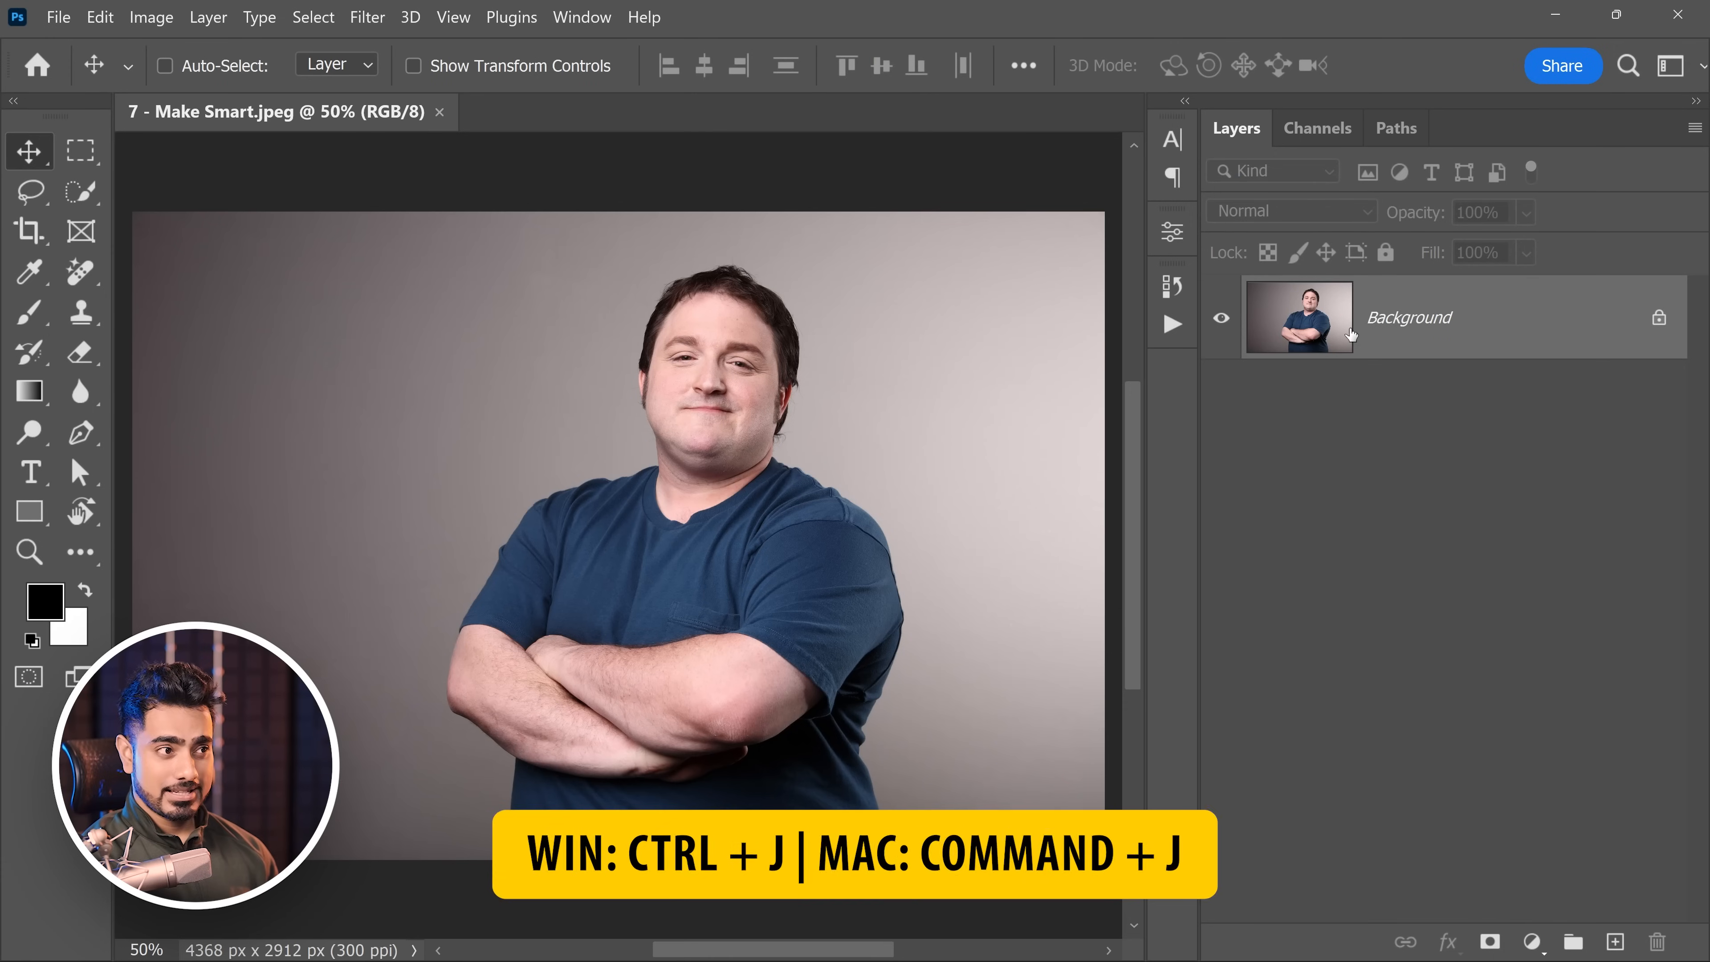
Step: Duplicate the Background layer of 7 - Make Smart.jpeg and open the Liquify filter on the copy
{"action": "key", "text": "ctrl+j"}
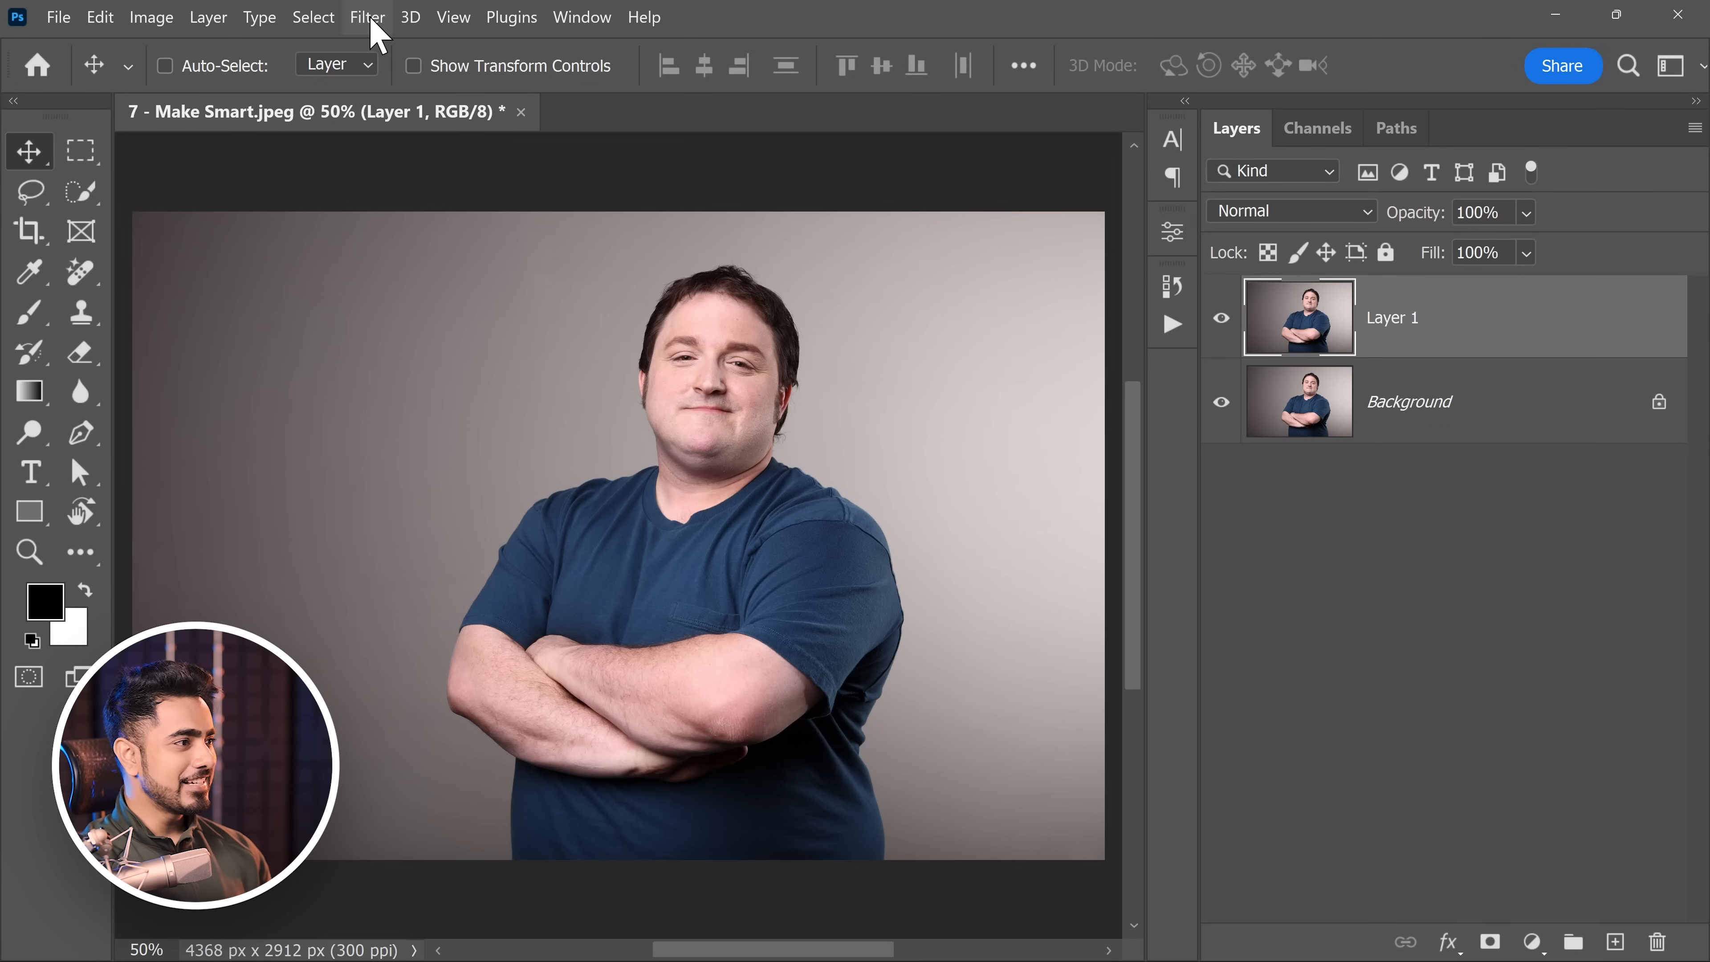
{"action": "left_click", "coordinate": [367, 18]}
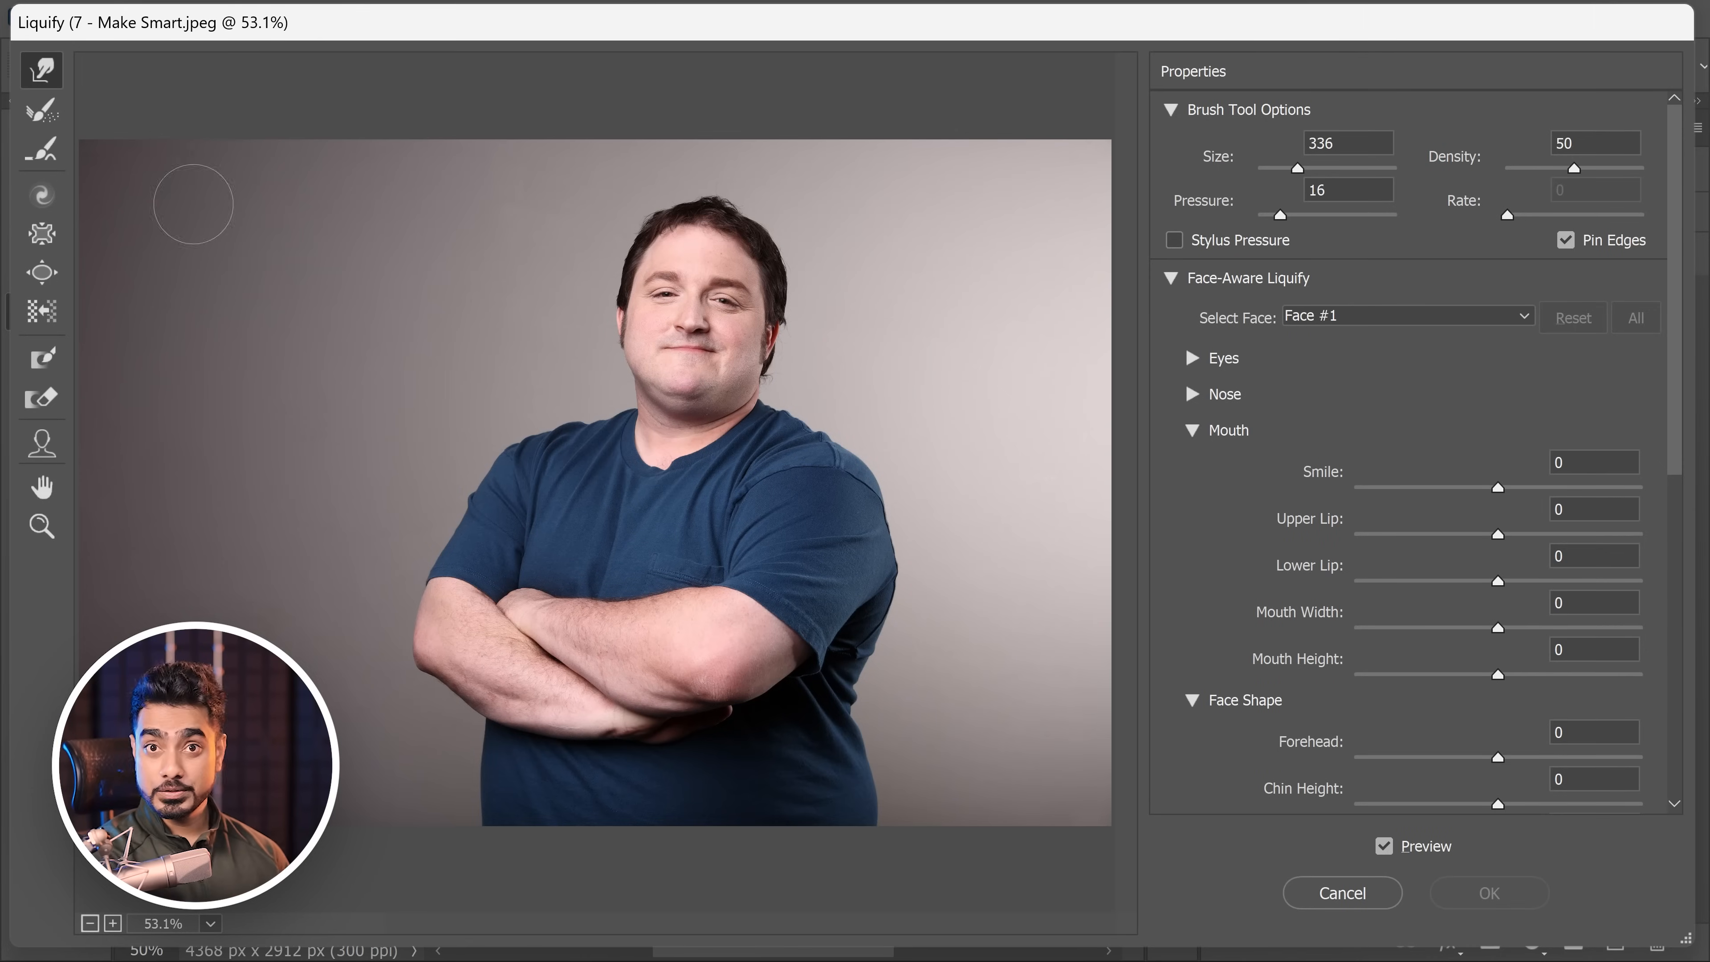
Step: Push both sides of the man's waist inward with the Forward Warp brush at size 812 and pressure 12
{"action": "left_click_drag", "start_coordinate": [246, 246], "coordinate": [311, 225]}
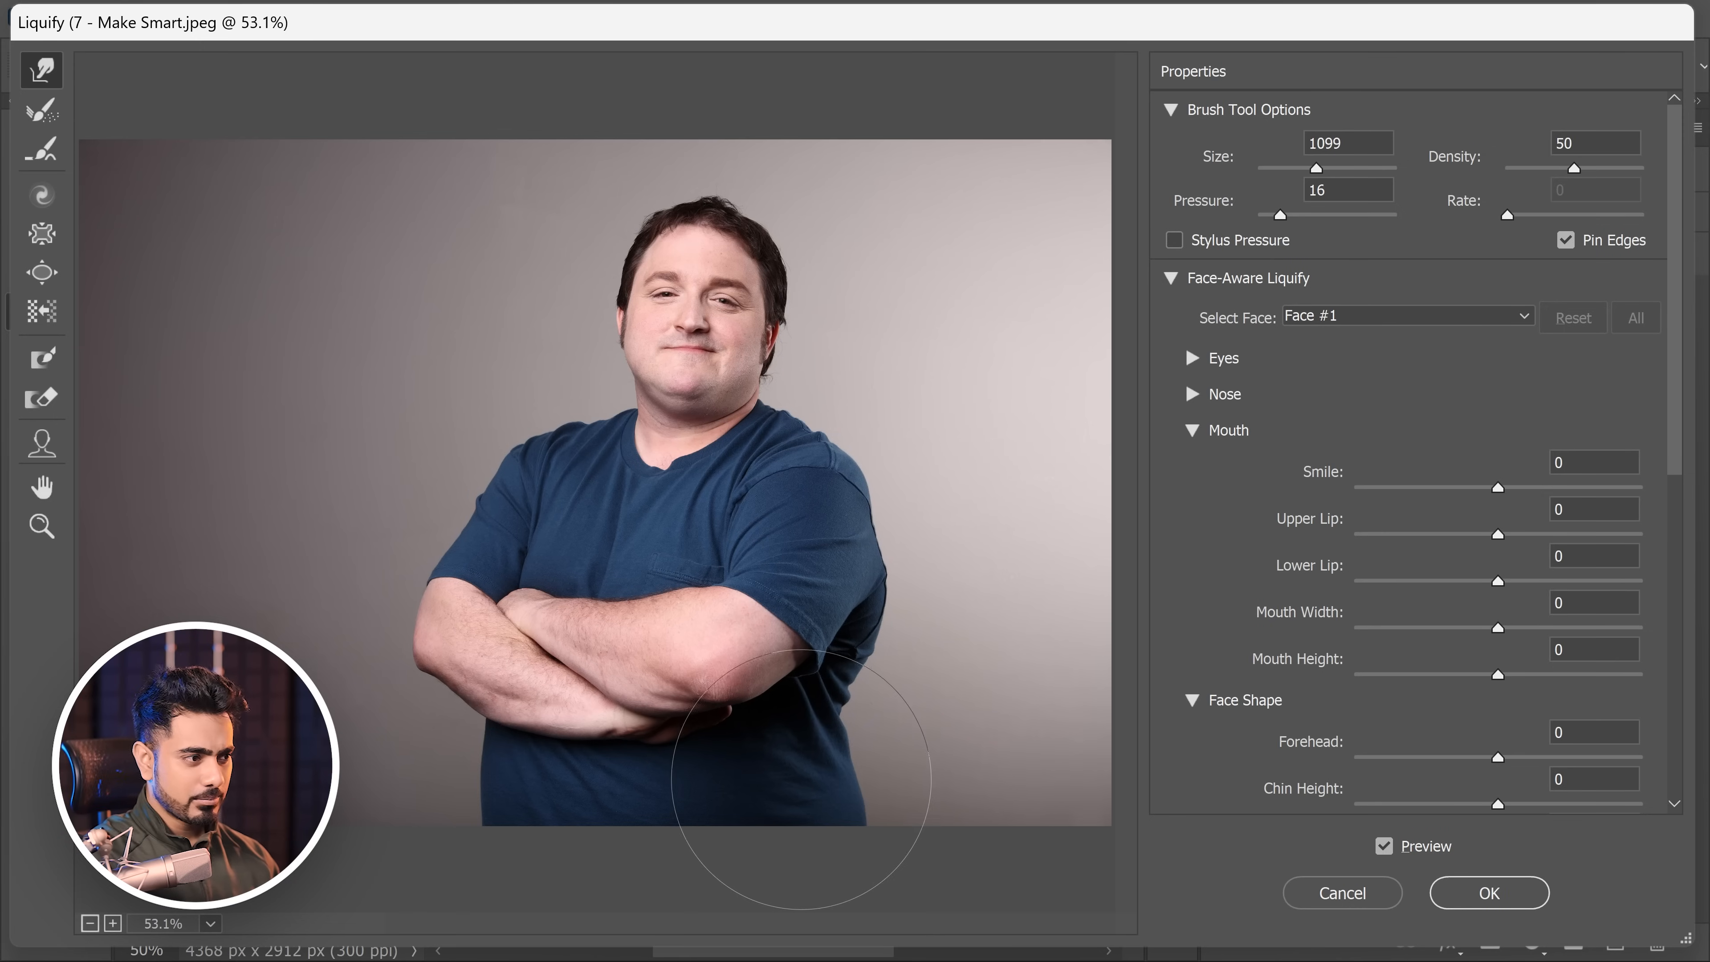
{"action": "right_click", "coordinate": [836, 726], "text": "alt"}
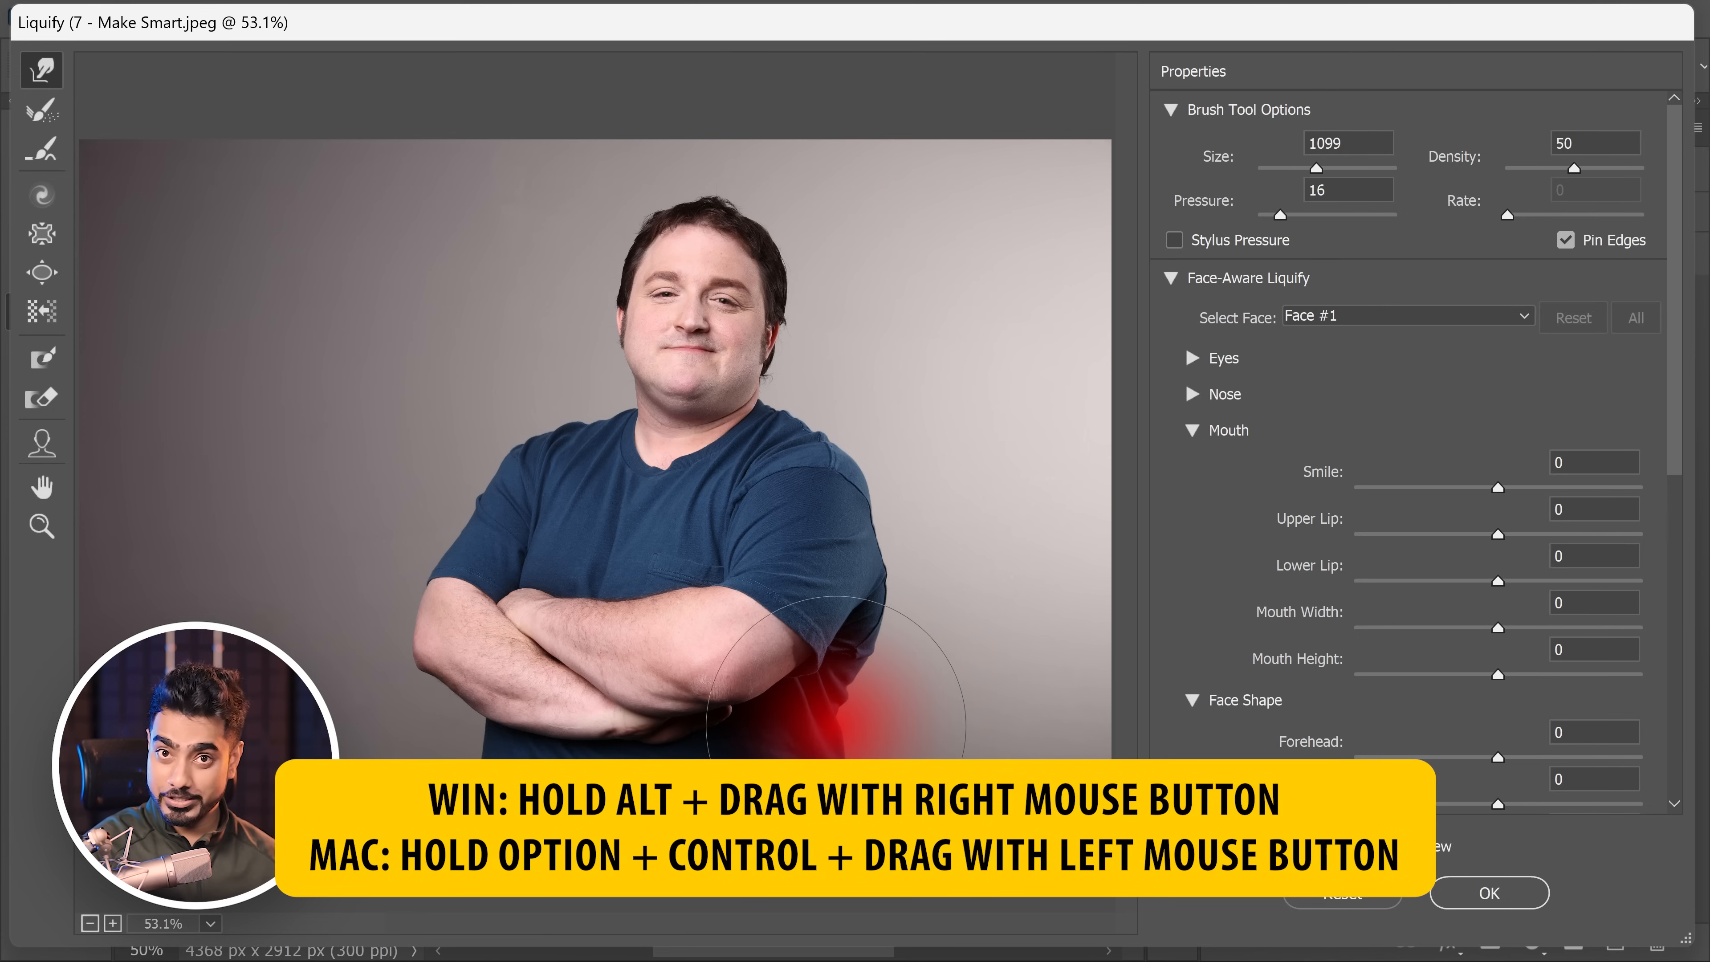
{"action": "mouse_move", "coordinate": [836, 726]}
{"action": "left_mouse_down"}
{"action": "mouse_move", "coordinate": [1014, 726]}
{"action": "mouse_move", "coordinate": [837, 717]}
{"action": "left_mouse_up"}
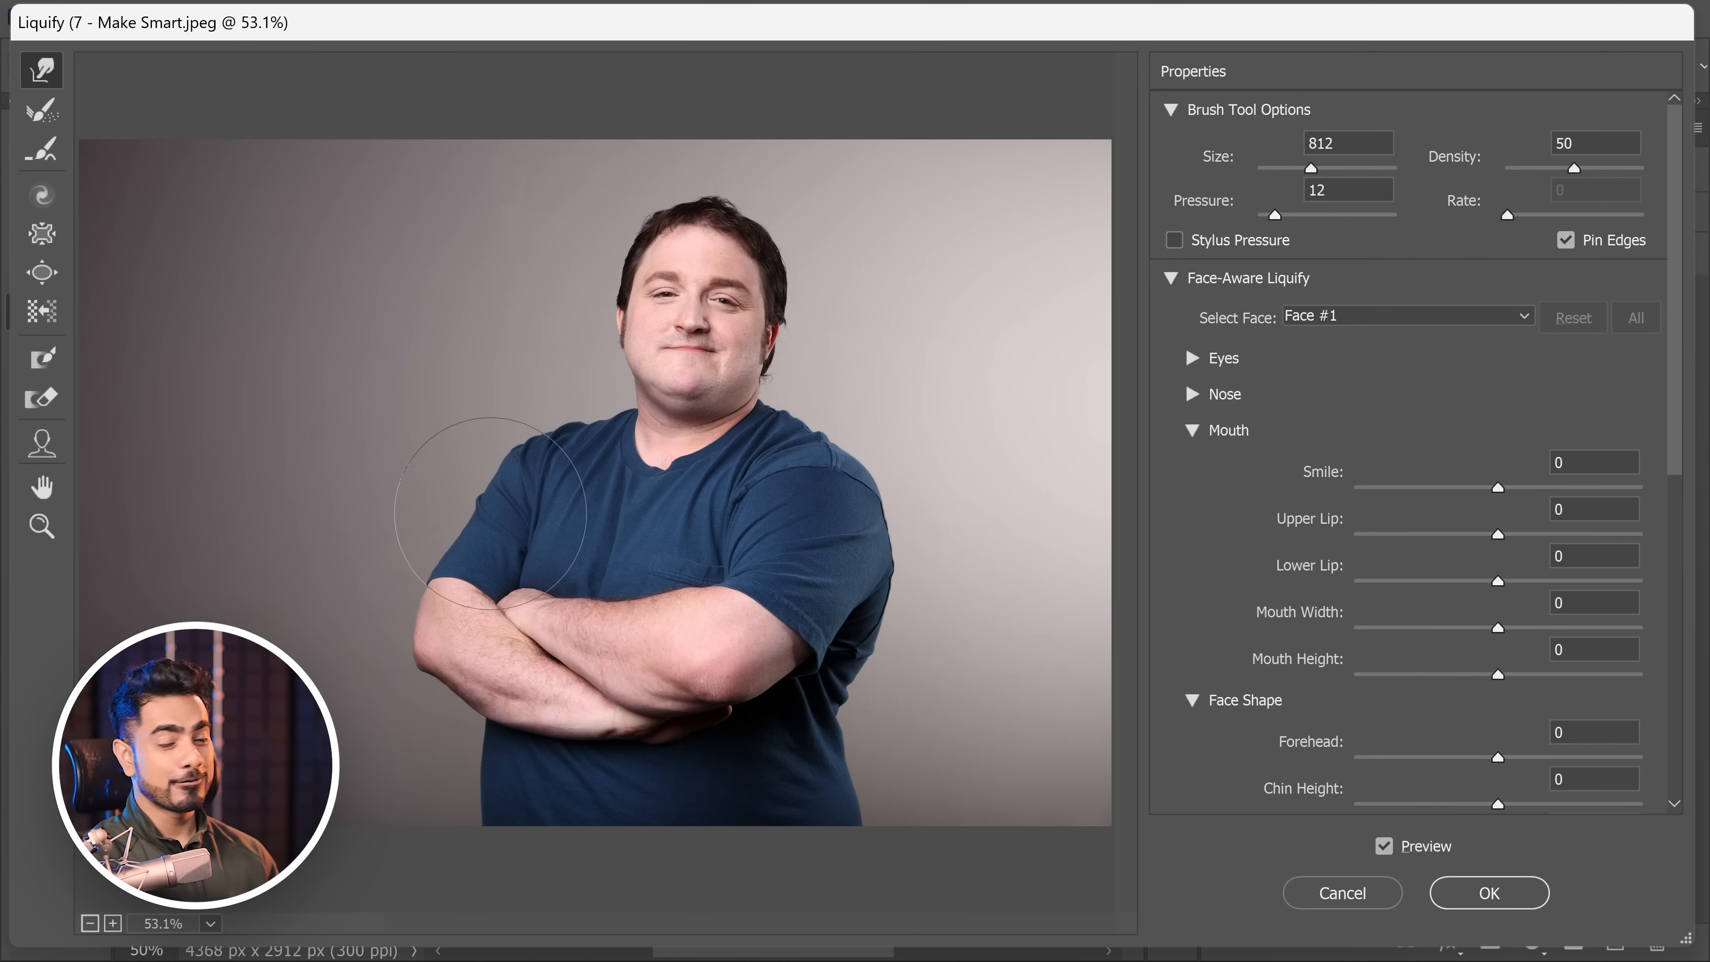
{"action": "left_click_drag", "start_coordinate": [872, 811], "coordinate": [838, 811]}
{"action": "left_click_drag", "start_coordinate": [465, 799], "coordinate": [493, 795]}
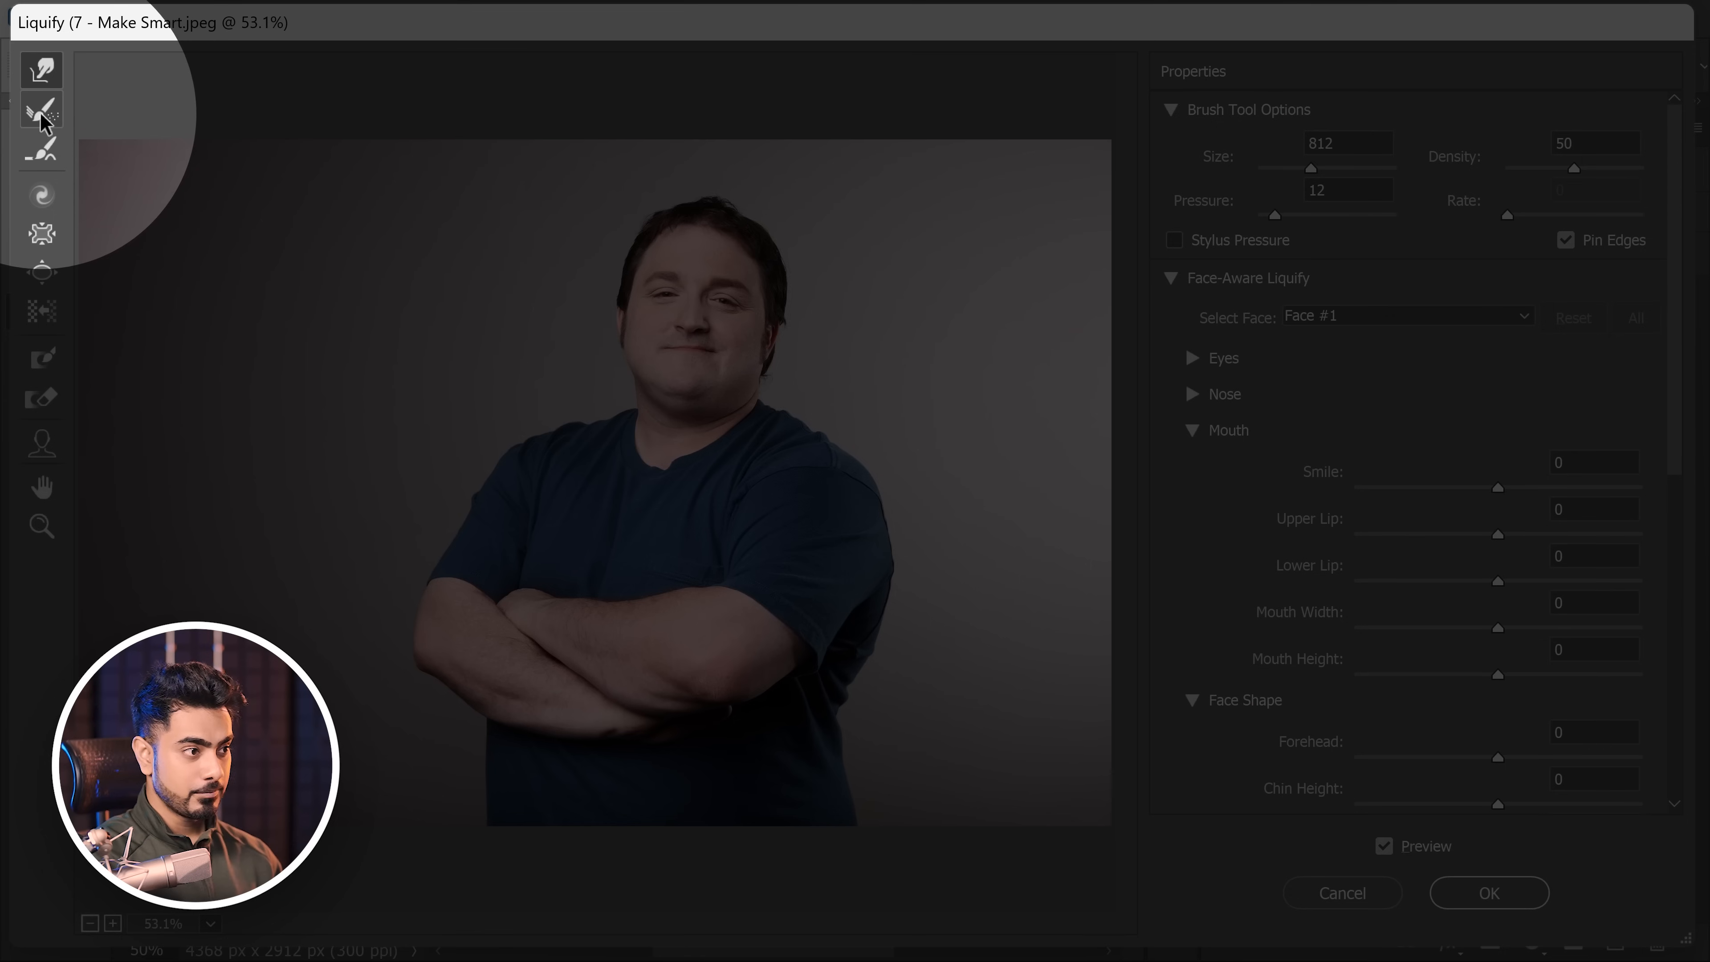
Step: Brush across the man's body with the Reconstruct tool at size 986 and restore all remaining Liquify distortions
{"action": "left_click", "coordinate": [42, 113]}
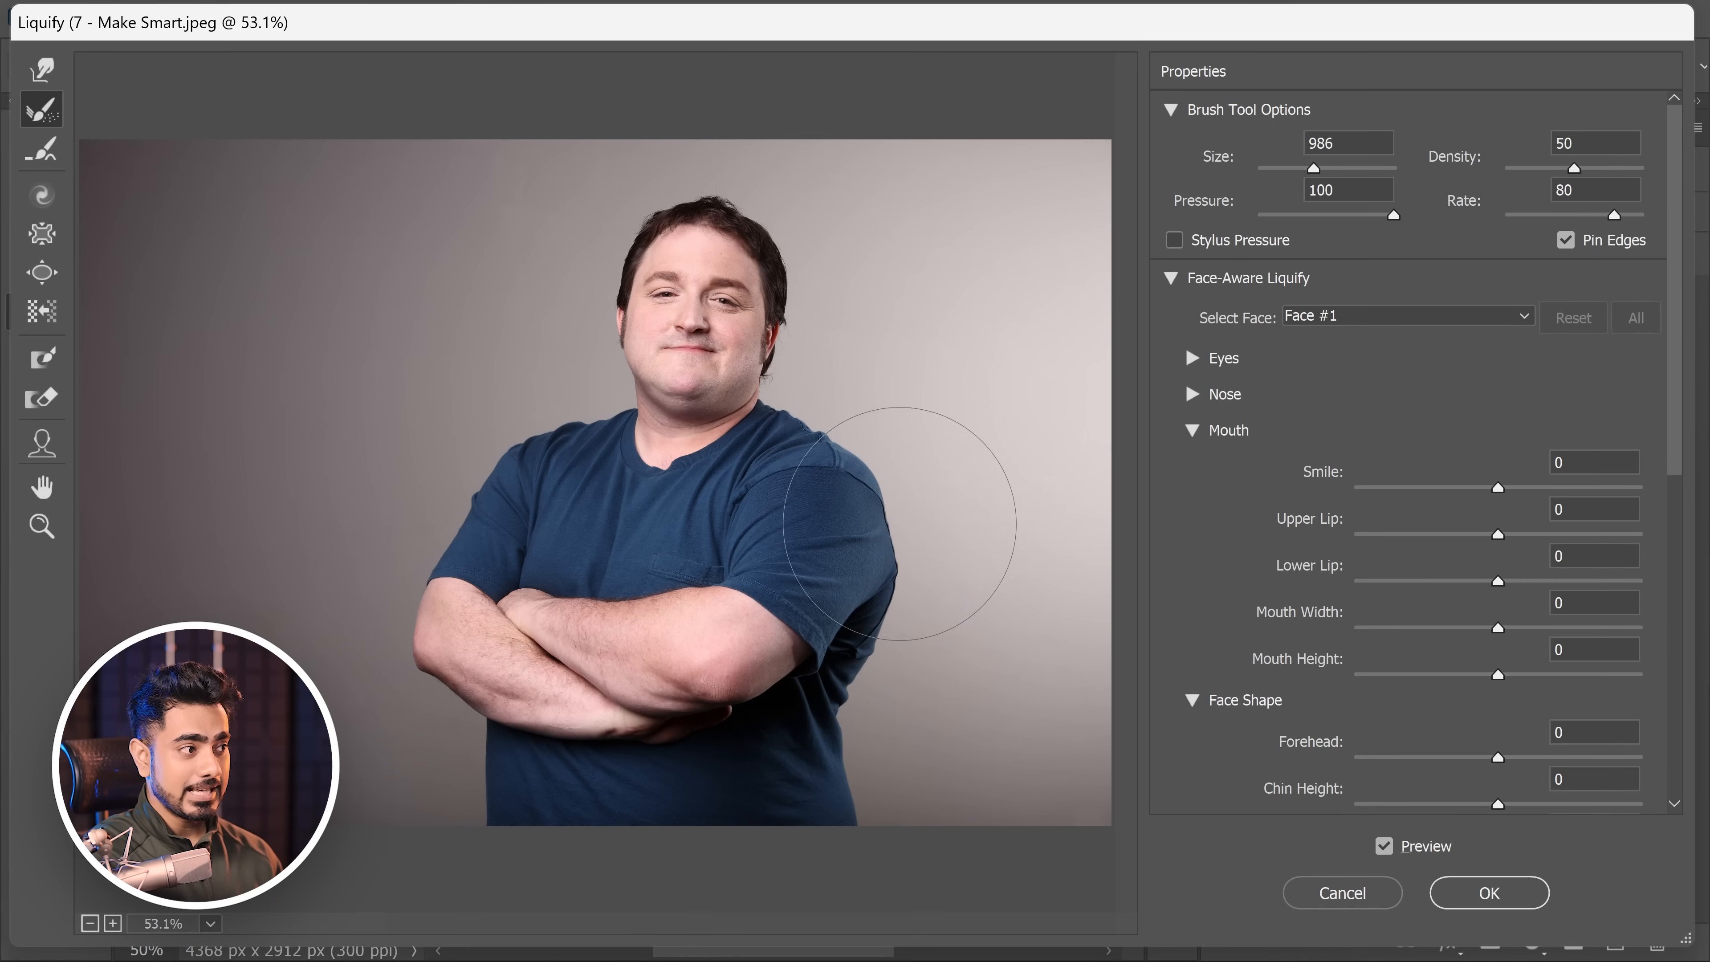
{"action": "mouse_move", "coordinate": [899, 525]}
{"action": "left_mouse_down"}
{"action": "mouse_move", "coordinate": [853, 646]}
{"action": "mouse_move", "coordinate": [892, 769]}
{"action": "mouse_move", "coordinate": [786, 821]}
{"action": "mouse_move", "coordinate": [501, 810]}
{"action": "mouse_move", "coordinate": [520, 725]}
{"action": "mouse_move", "coordinate": [504, 633]}
{"action": "mouse_move", "coordinate": [439, 548]}
{"action": "mouse_move", "coordinate": [592, 525]}
{"action": "left_mouse_up"}
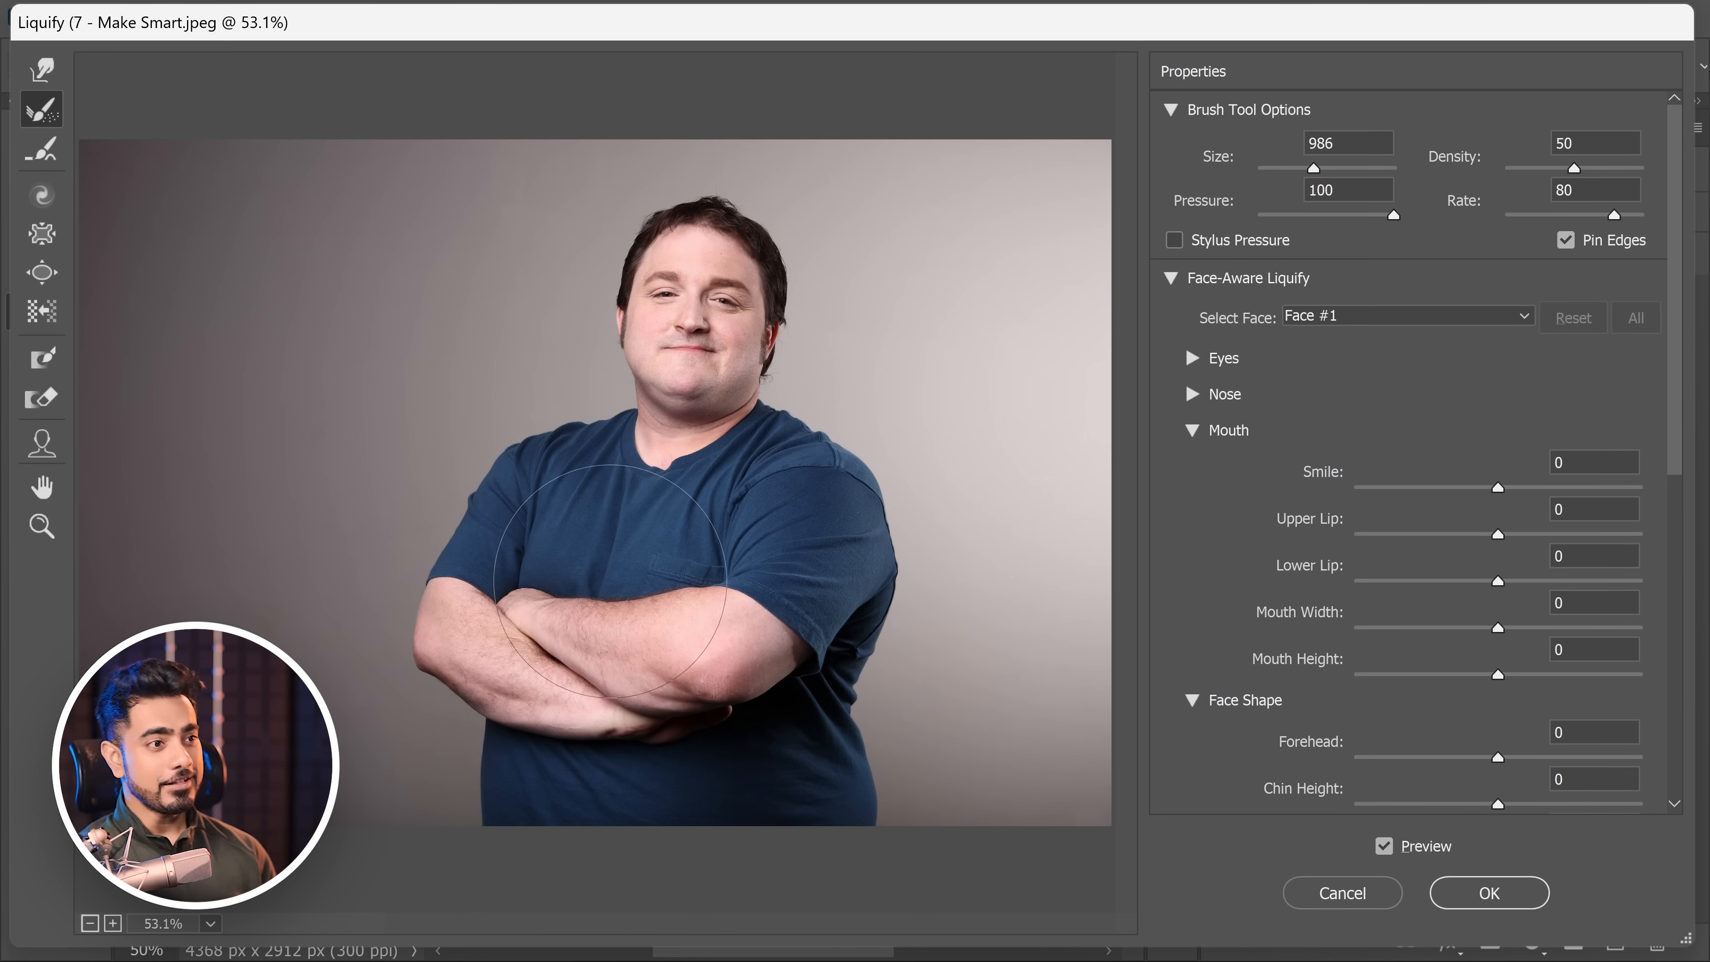
{"action": "left_click_drag", "start_coordinate": [1675, 460], "coordinate": [1657, 818]}
{"action": "left_click", "coordinate": [1488, 788]}
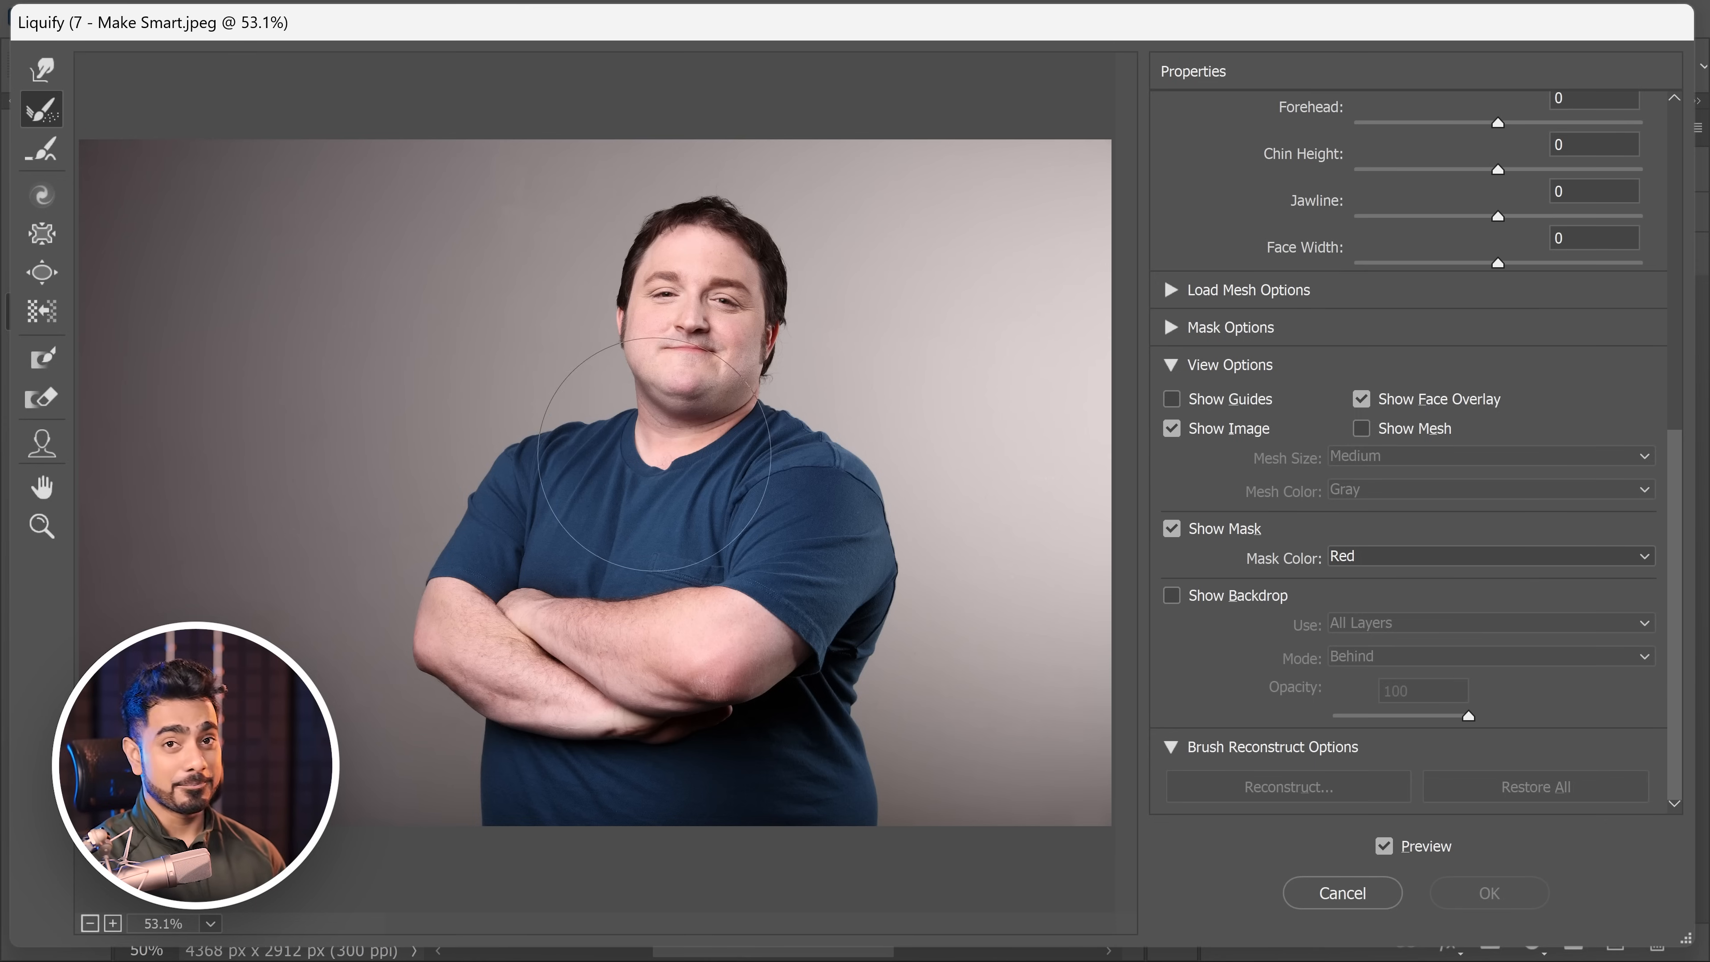
Step: Choose Face #1 and set its Smile to 49, Lower Lip to -3 and Mouth Width to 2
{"action": "scroll", "coordinate": [1674, 436], "scroll_direction": "up", "scroll_amount": 10}
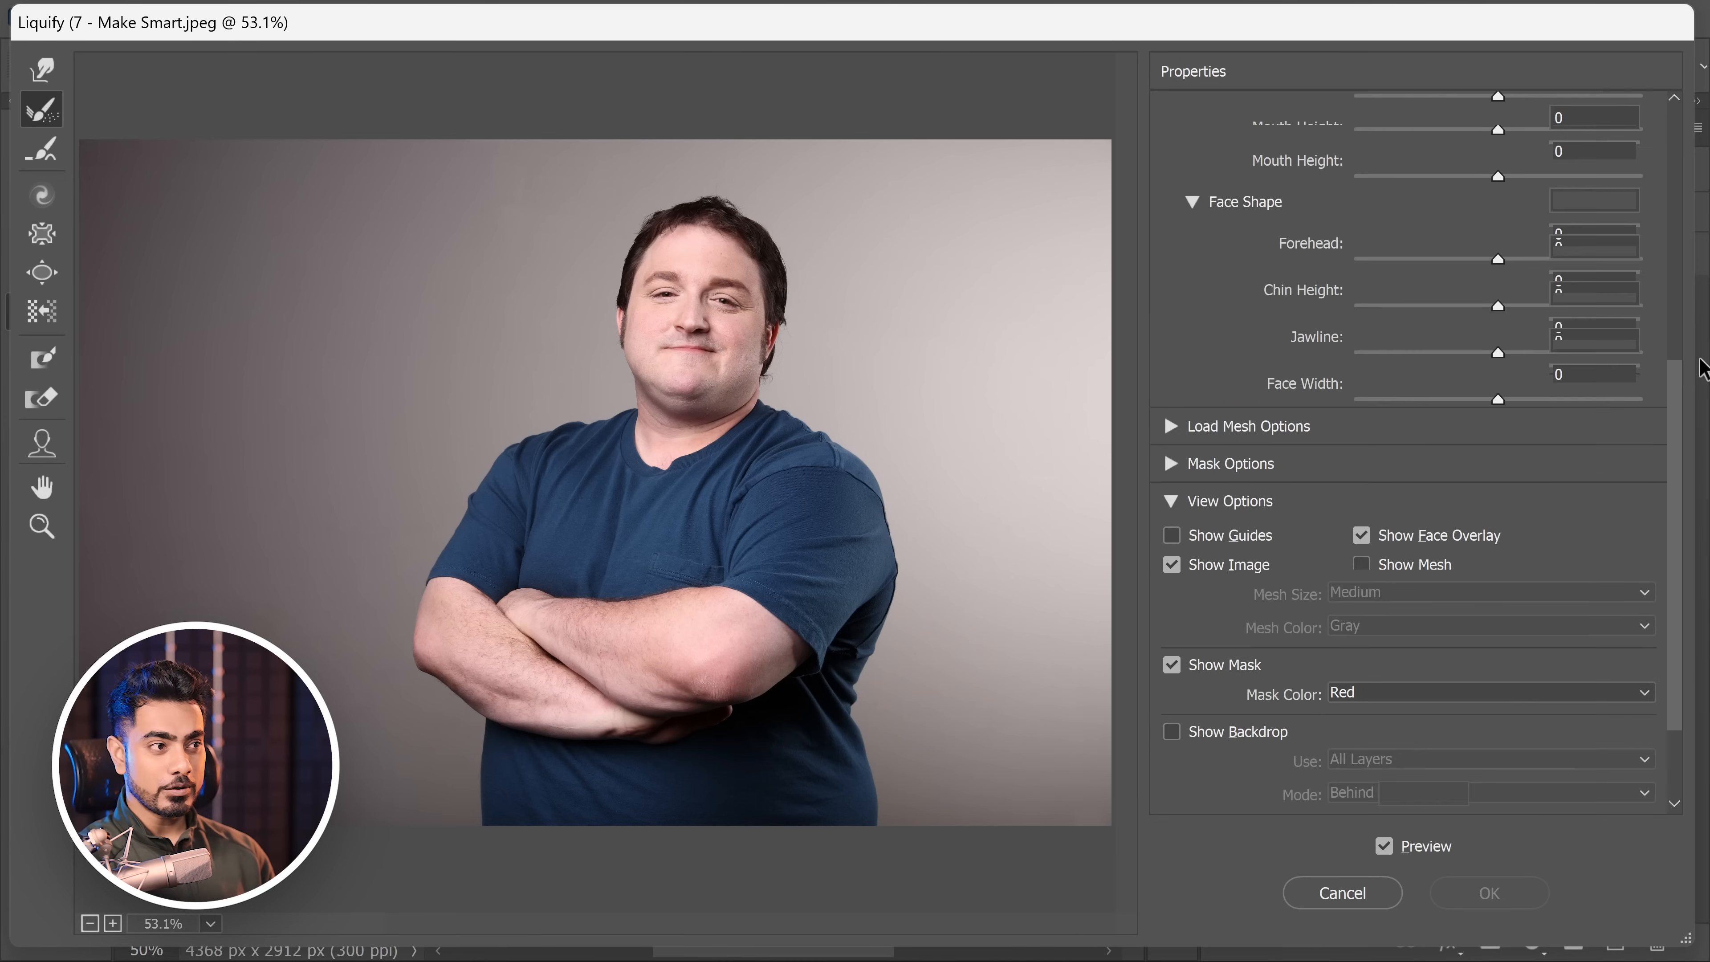
{"action": "left_click", "coordinate": [1391, 231]}
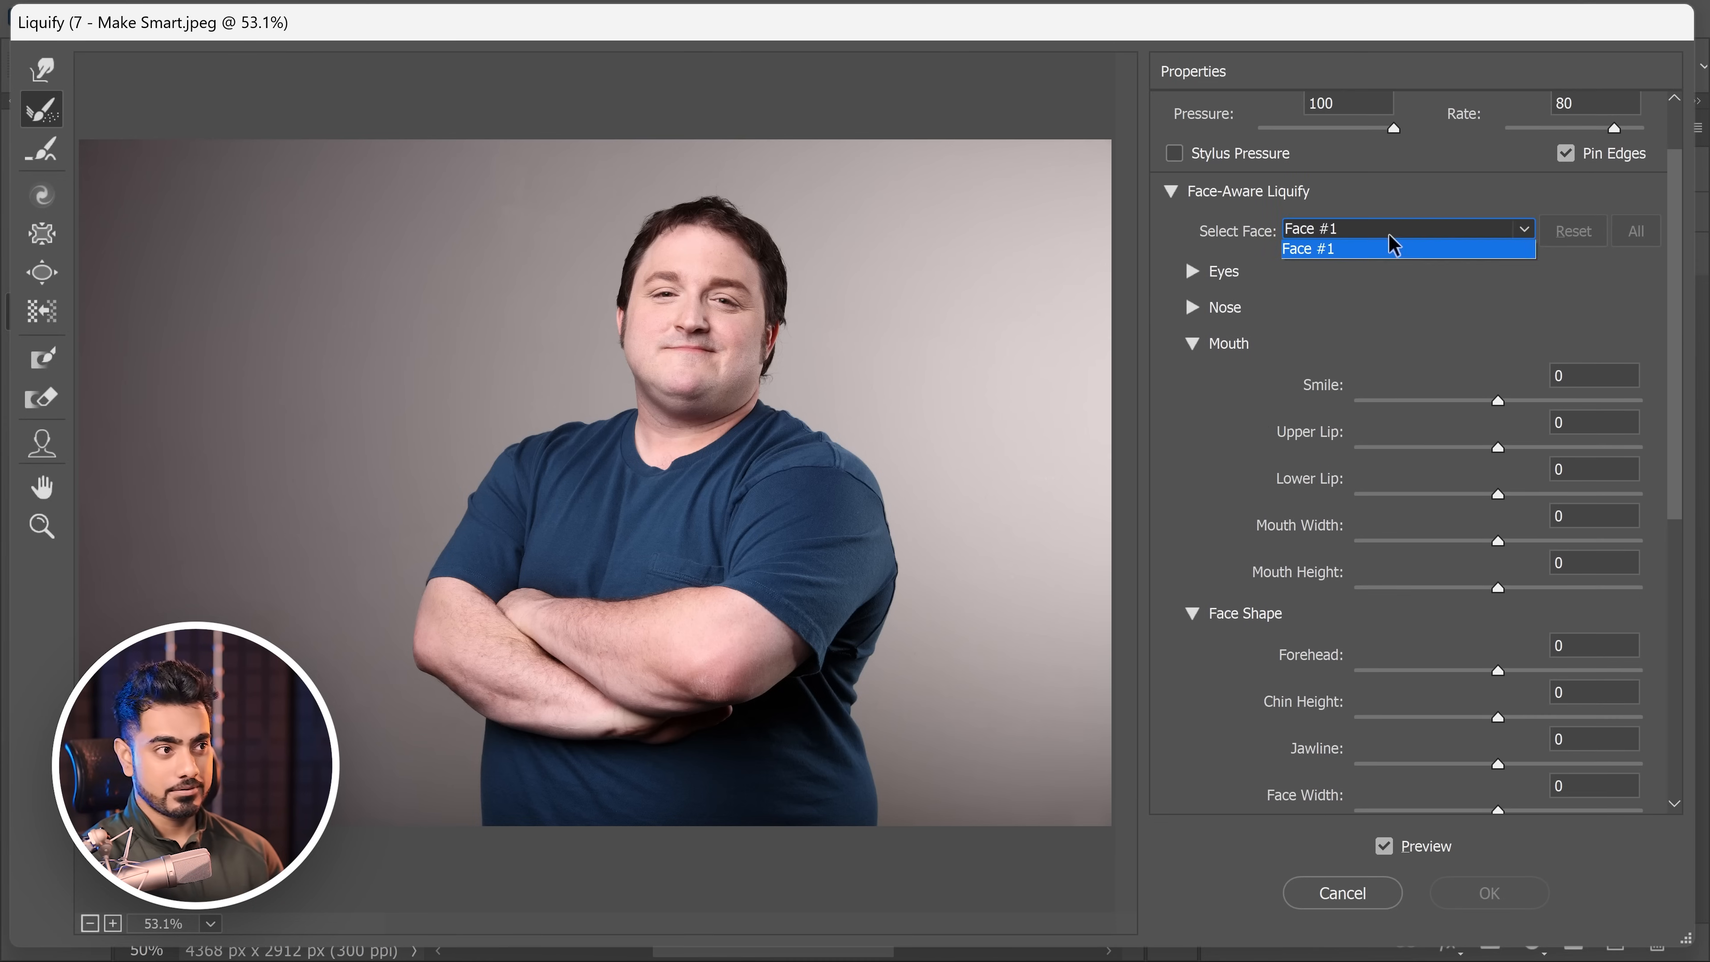
{"action": "left_click", "coordinate": [1388, 259]}
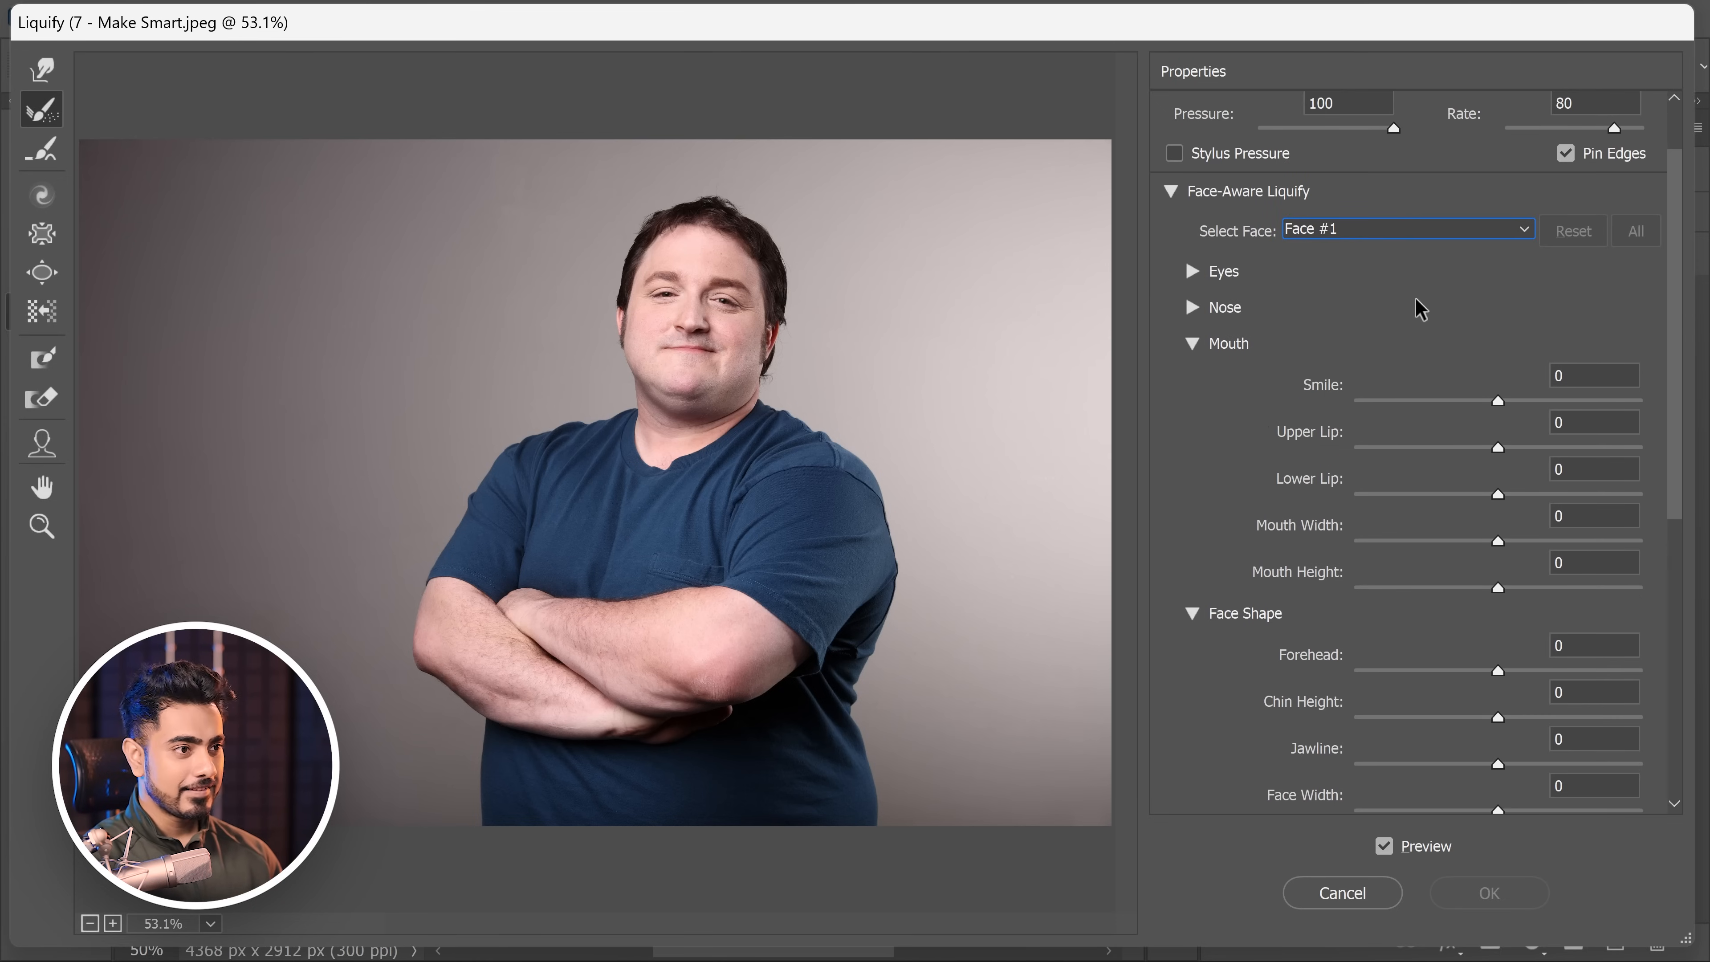
{"action": "left_click", "coordinate": [1498, 402]}
{"action": "left_click_drag", "start_coordinate": [1498, 403], "coordinate": [1590, 404]}
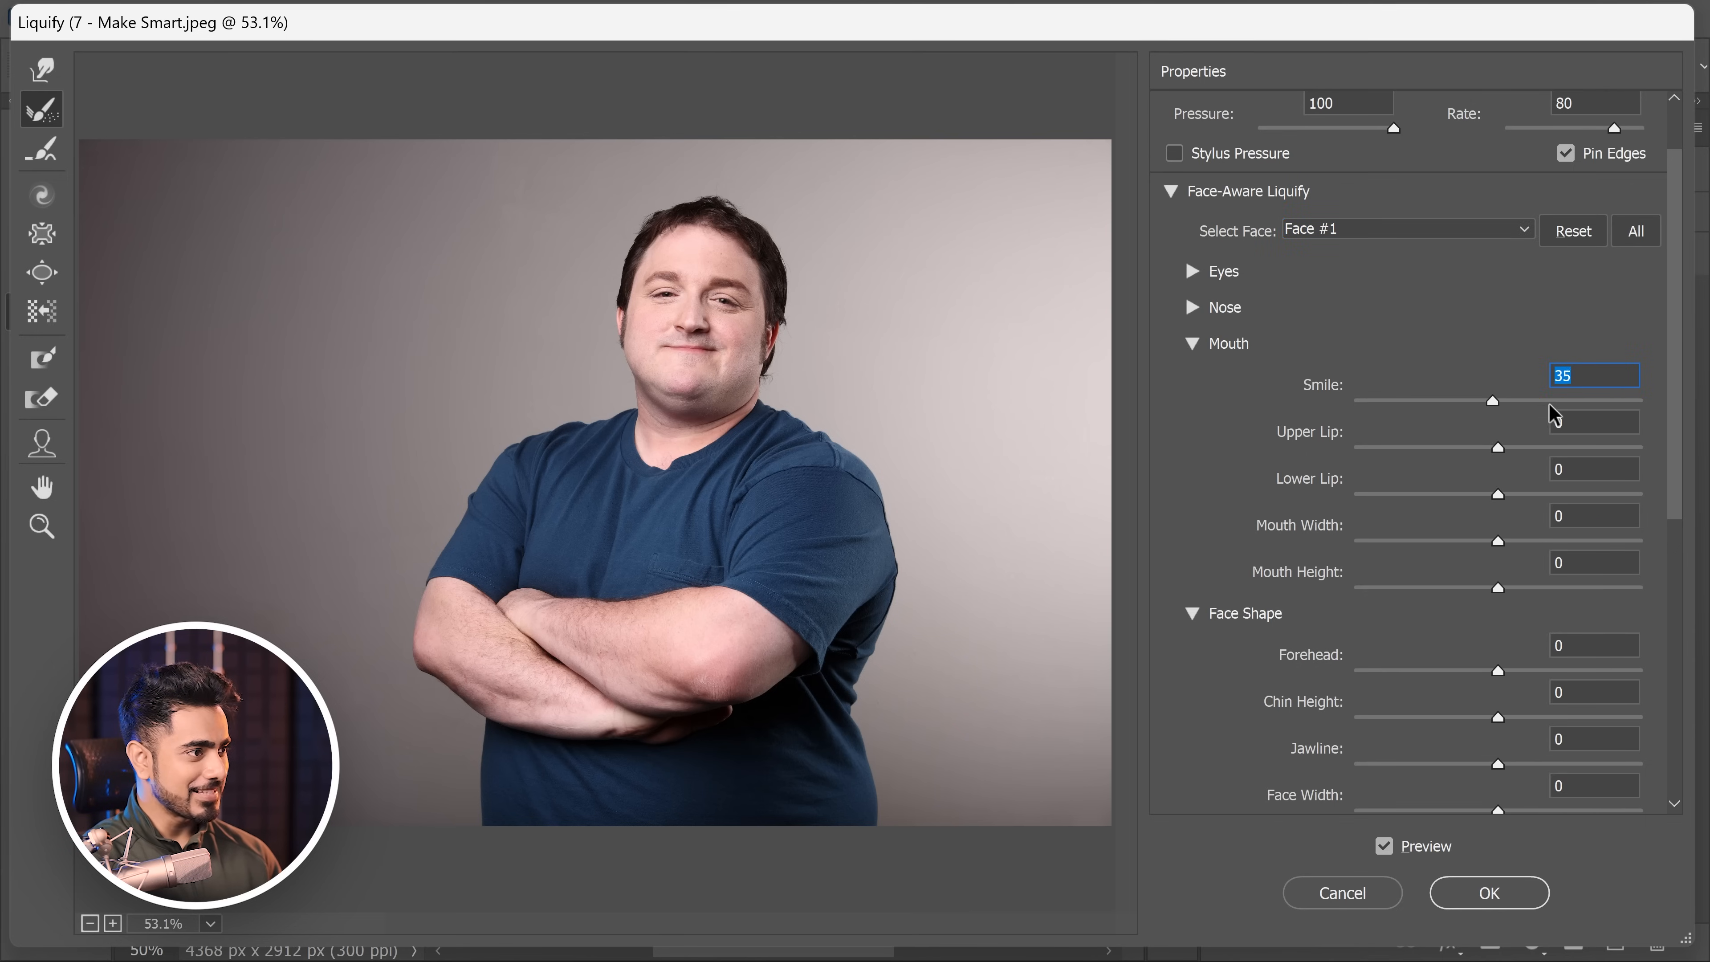
{"action": "left_click", "coordinate": [1566, 403]}
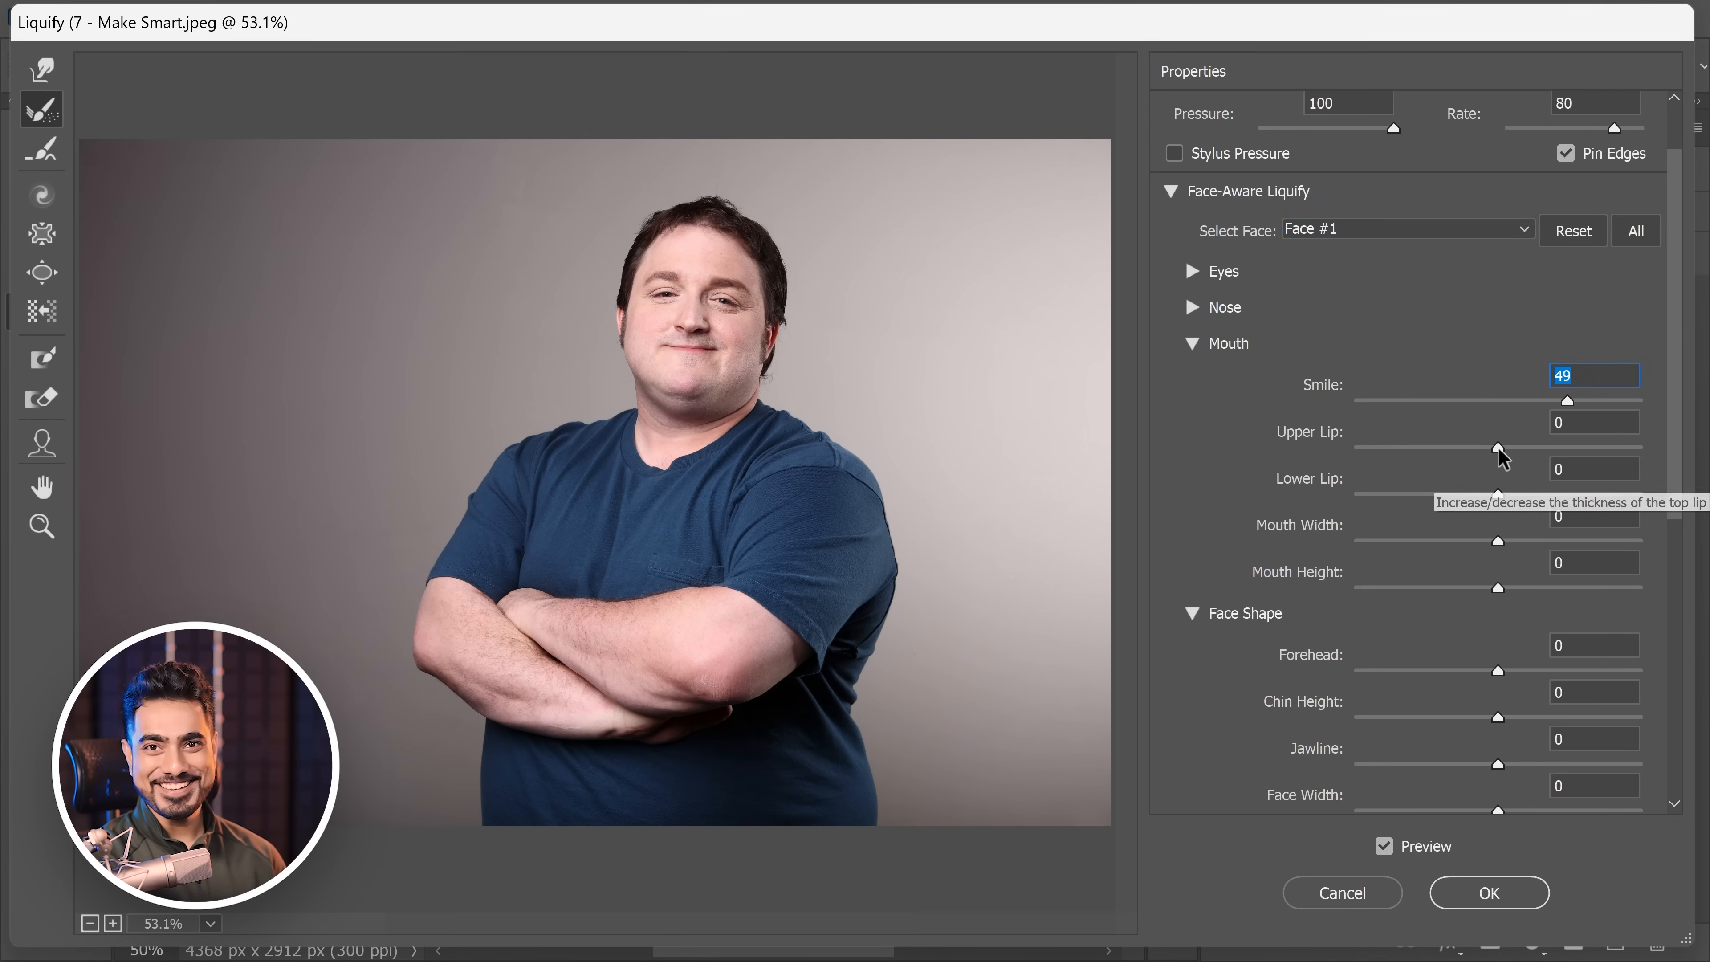
{"action": "left_click_drag", "start_coordinate": [1499, 446], "coordinate": [1569, 442]}
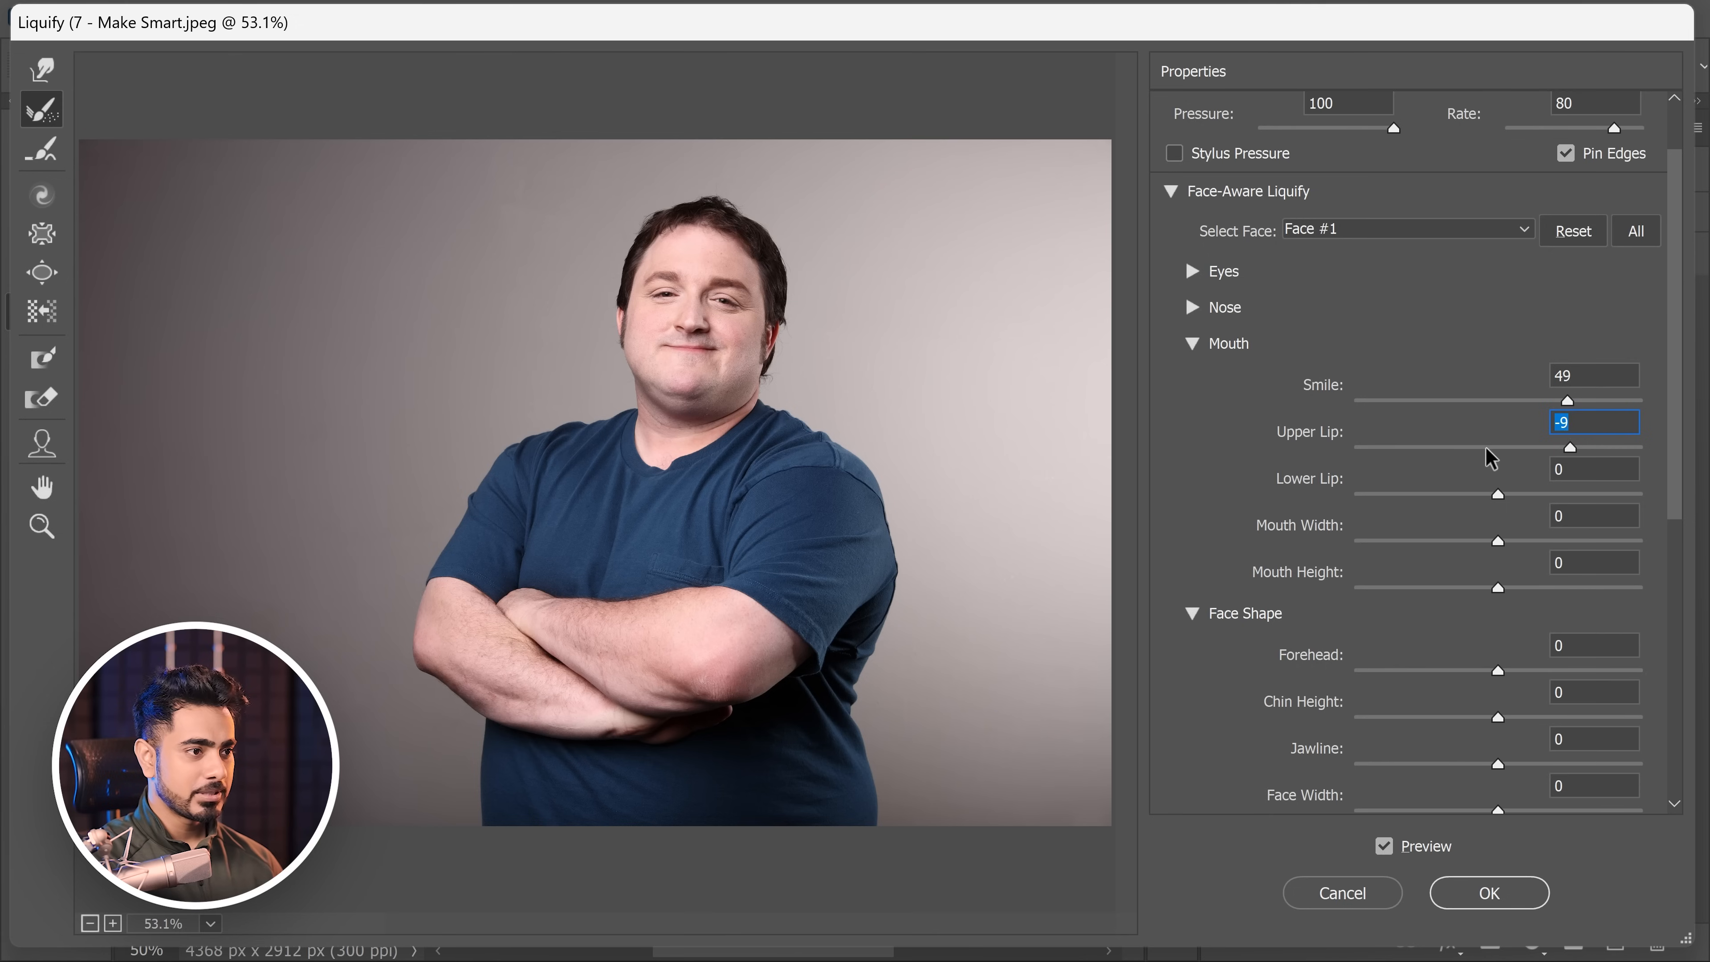
{"action": "left_click", "coordinate": [1498, 496]}
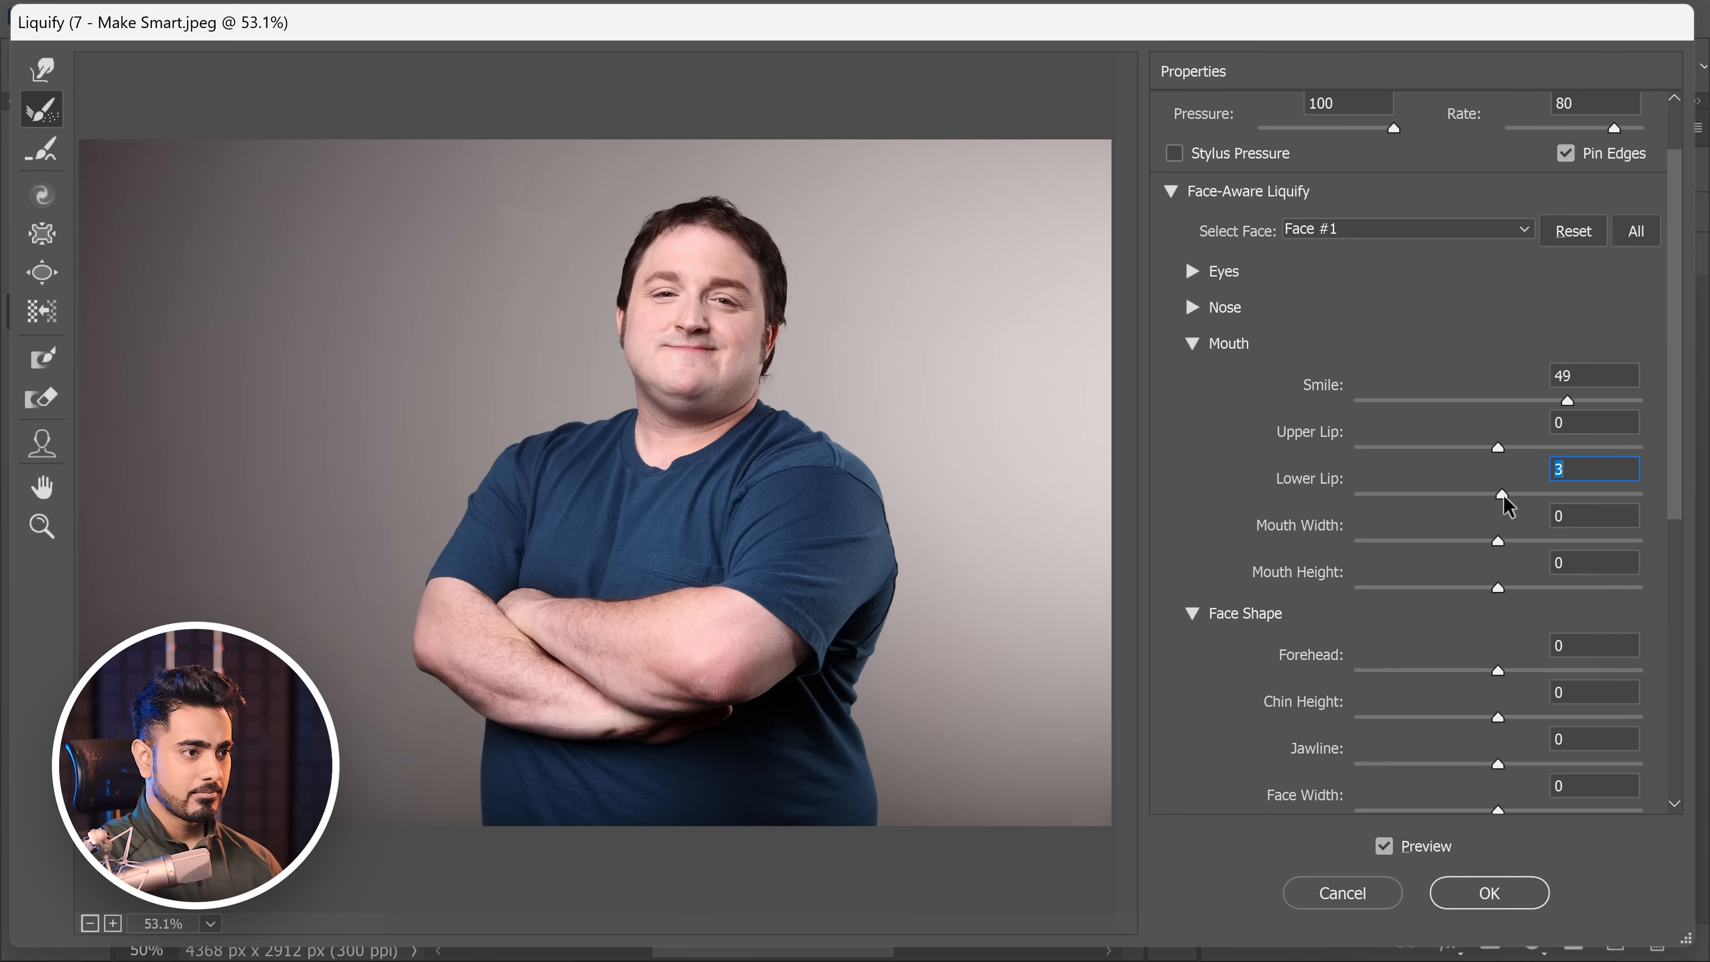
{"action": "left_click_drag", "start_coordinate": [1502, 494], "coordinate": [1502, 542]}
{"action": "left_click", "coordinate": [1500, 540]}
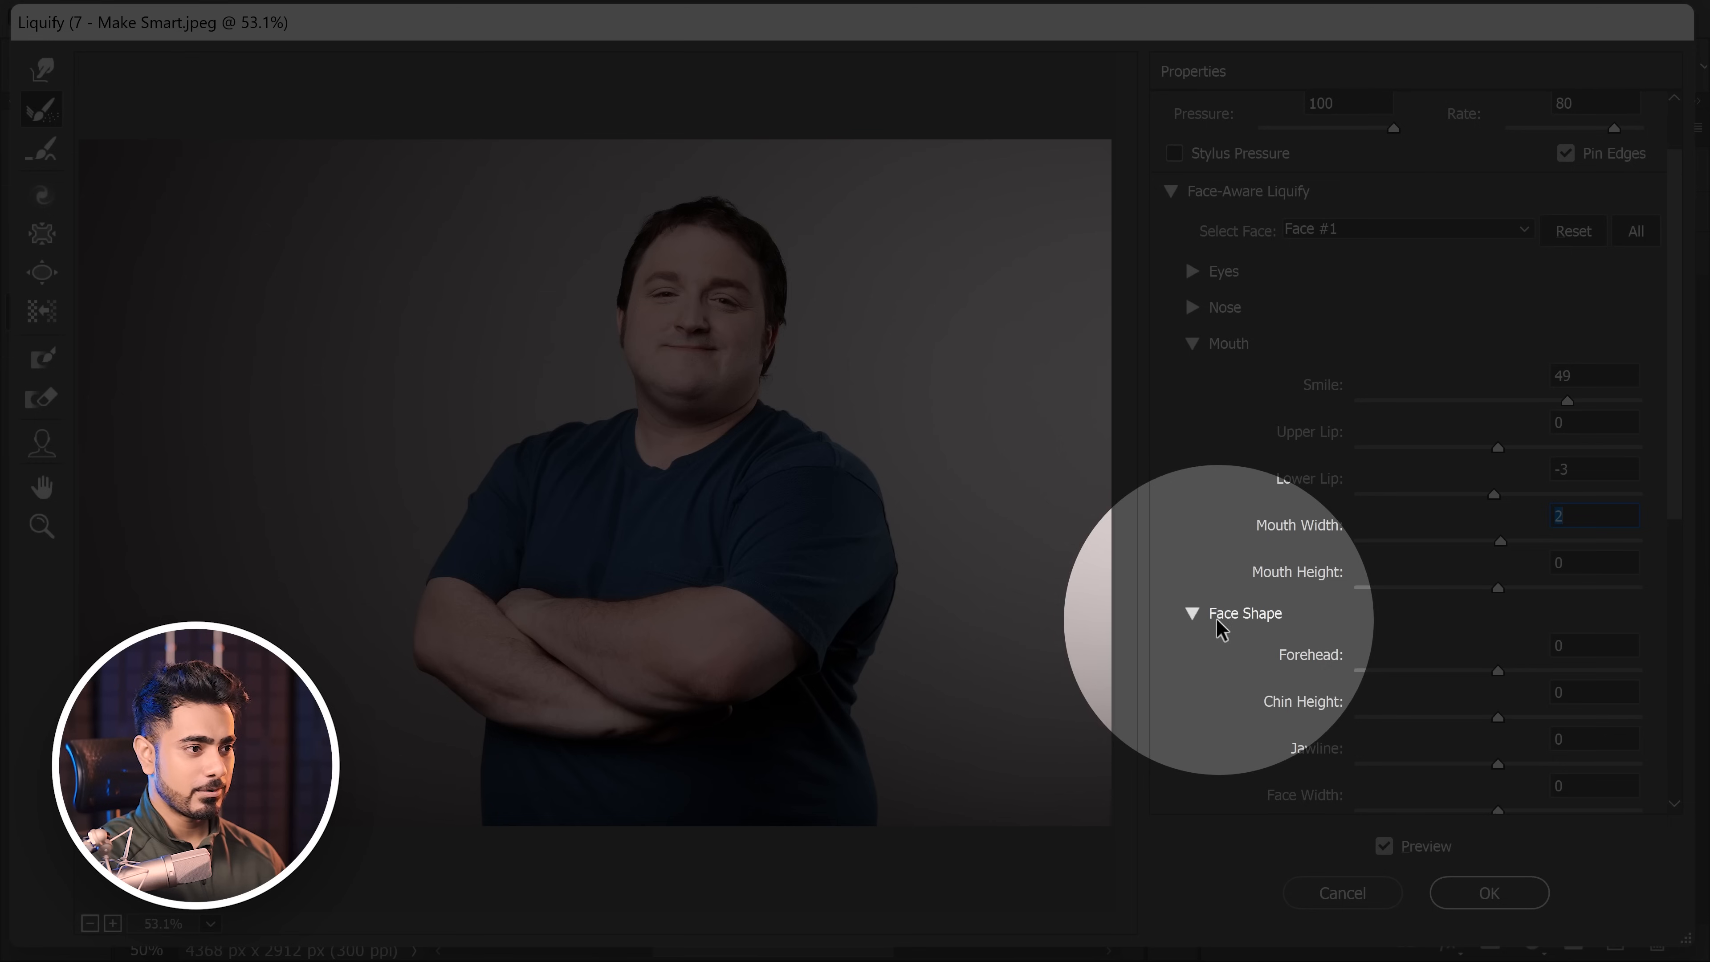
Step: Narrow the man's face by setting Face Width to -31 and Jawline to -14
{"action": "scroll", "coordinate": [1675, 512], "scroll_direction": "down", "scroll_amount": 4}
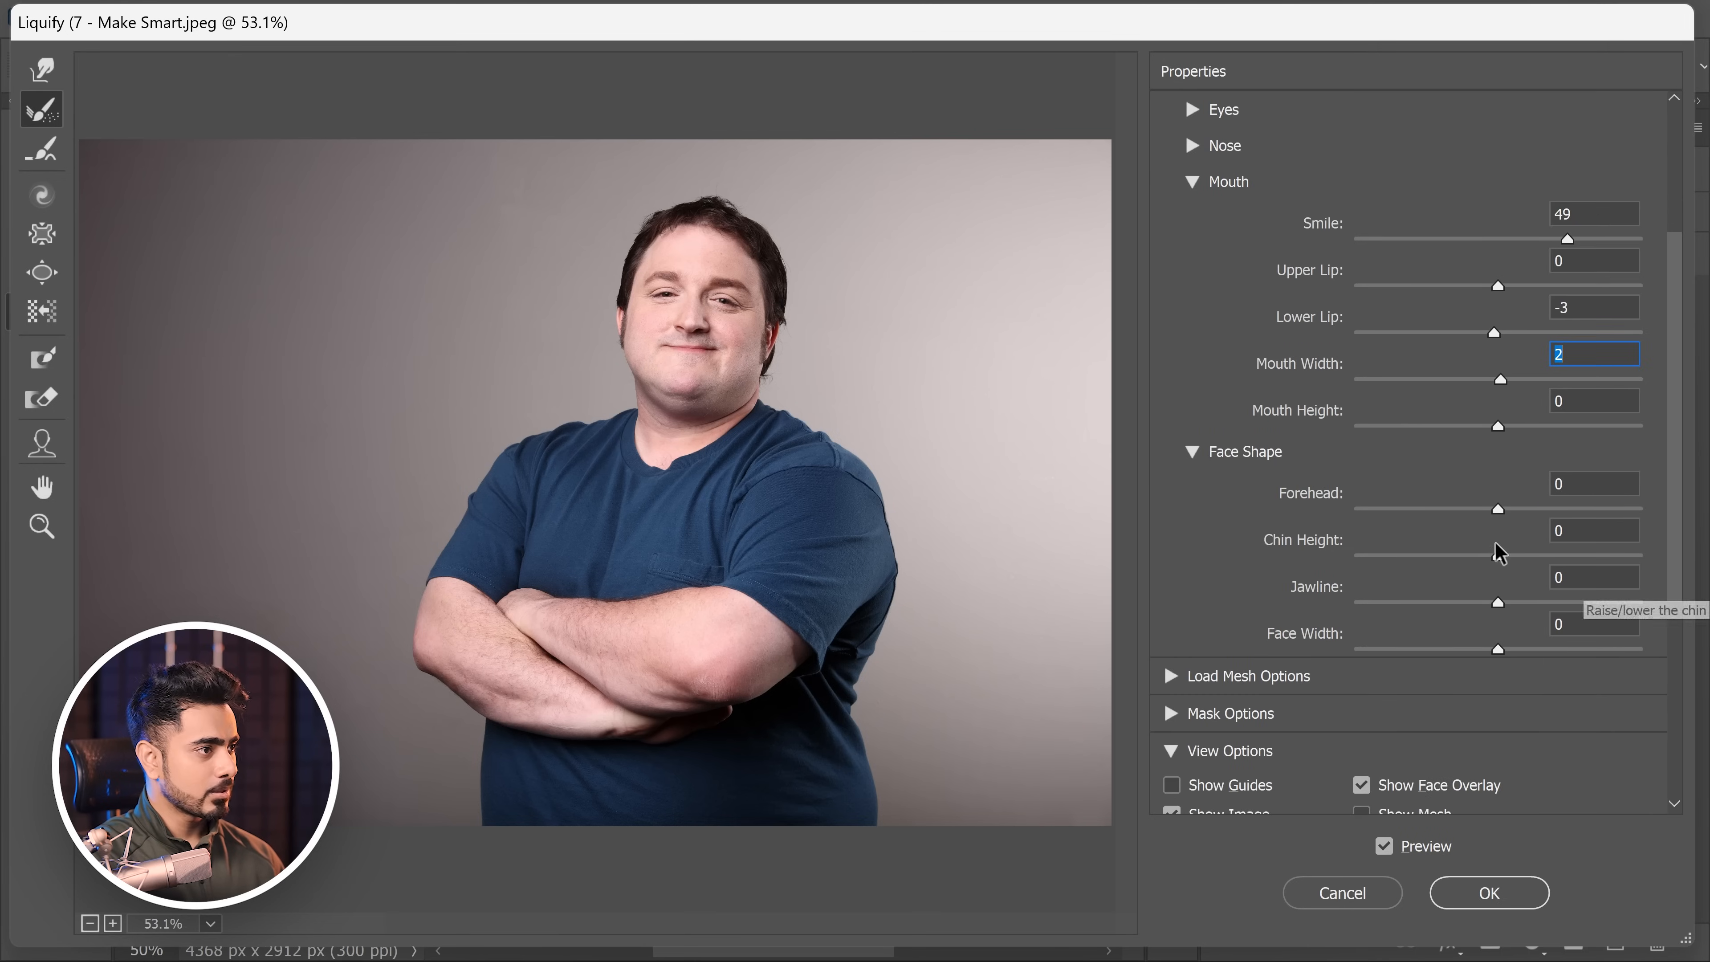
{"action": "left_click_drag", "start_coordinate": [1498, 650], "coordinate": [1456, 656]}
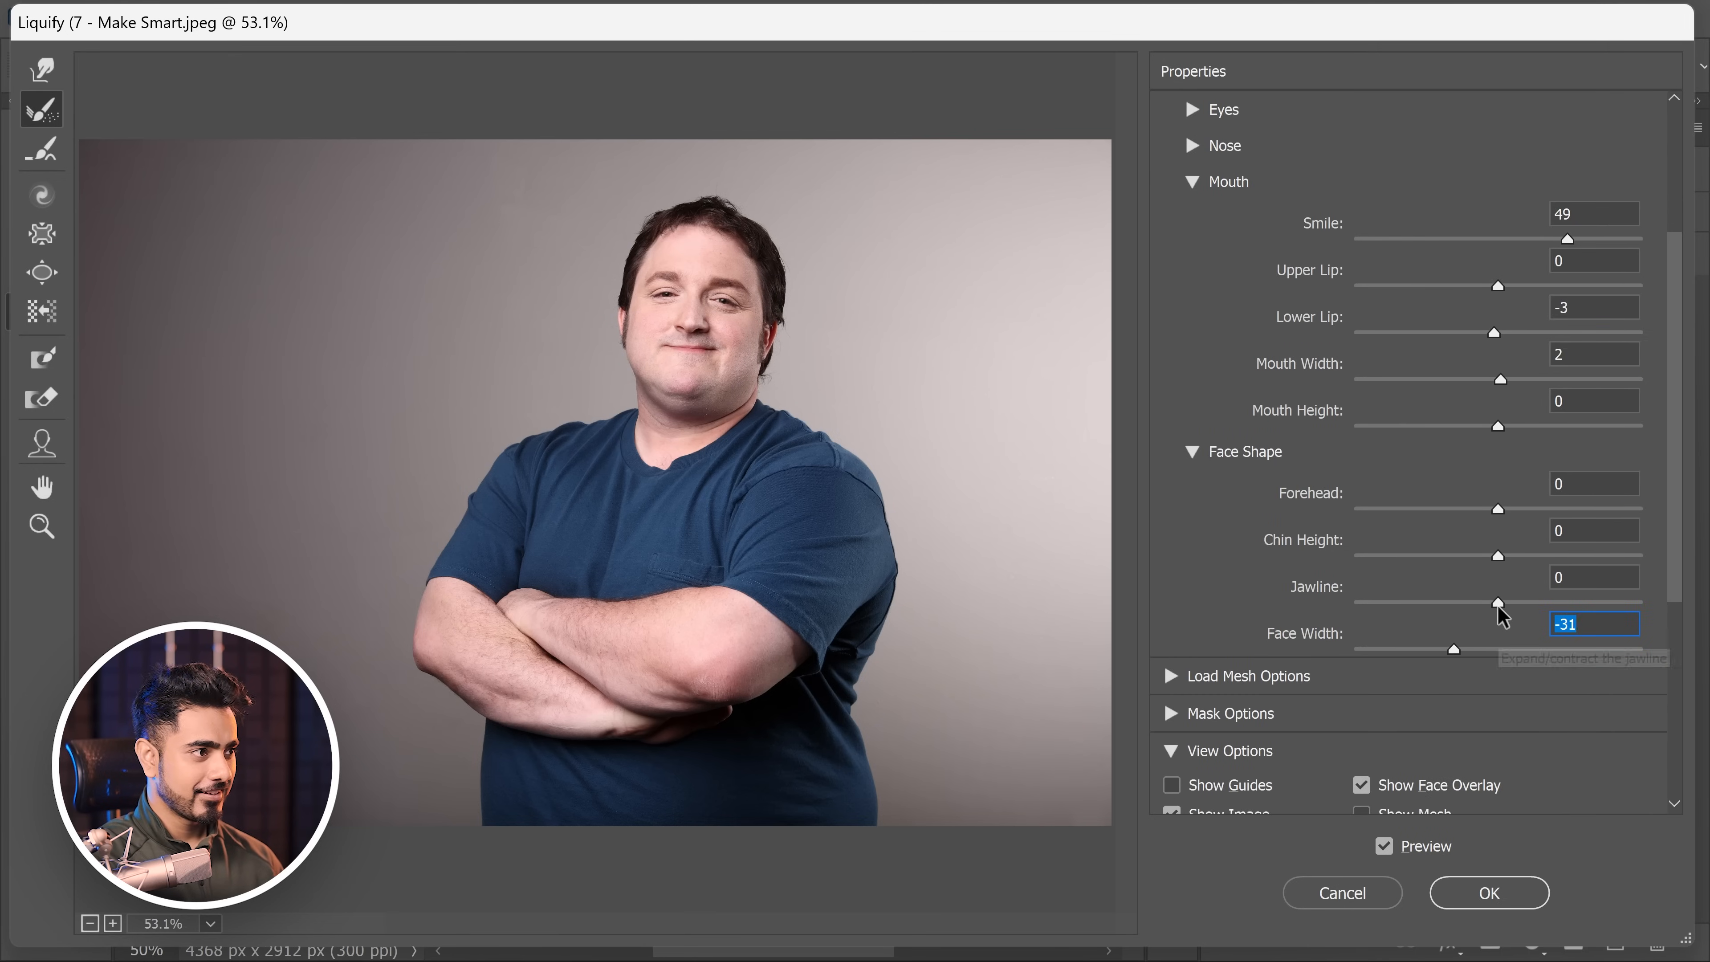
{"action": "left_click_drag", "start_coordinate": [1498, 603], "coordinate": [1499, 558]}
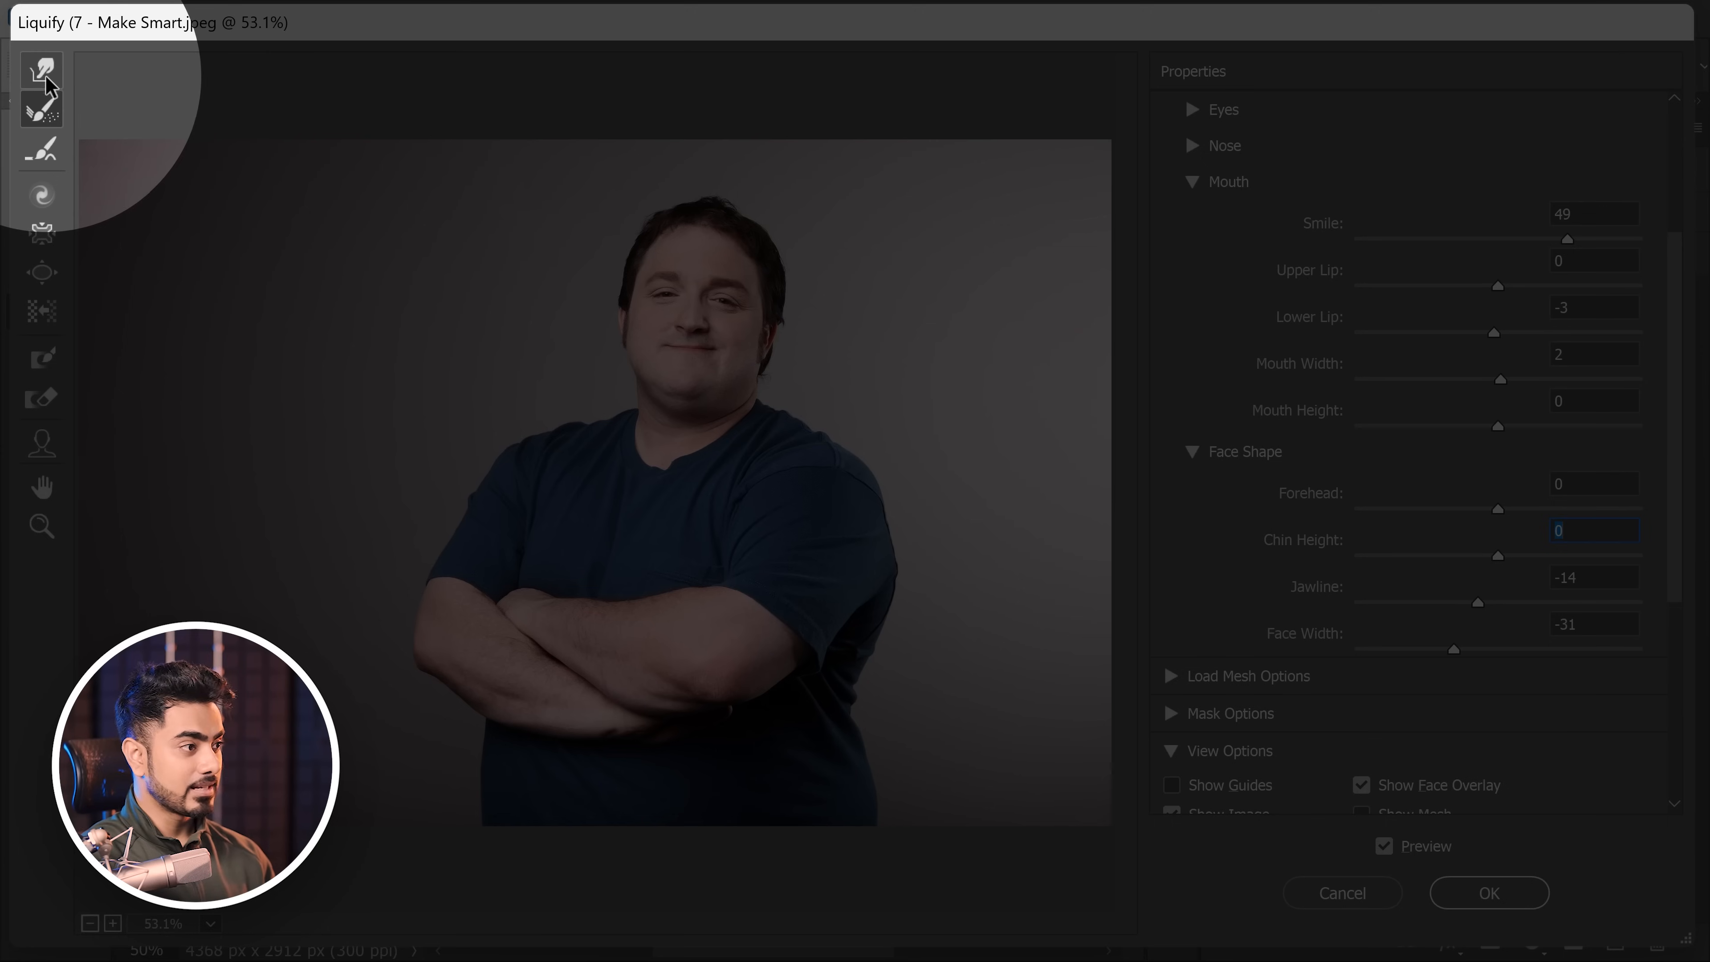
Step: Switch to the Forward Warp tool and undo the last two brush strokes on the body
{"action": "left_click", "coordinate": [42, 69]}
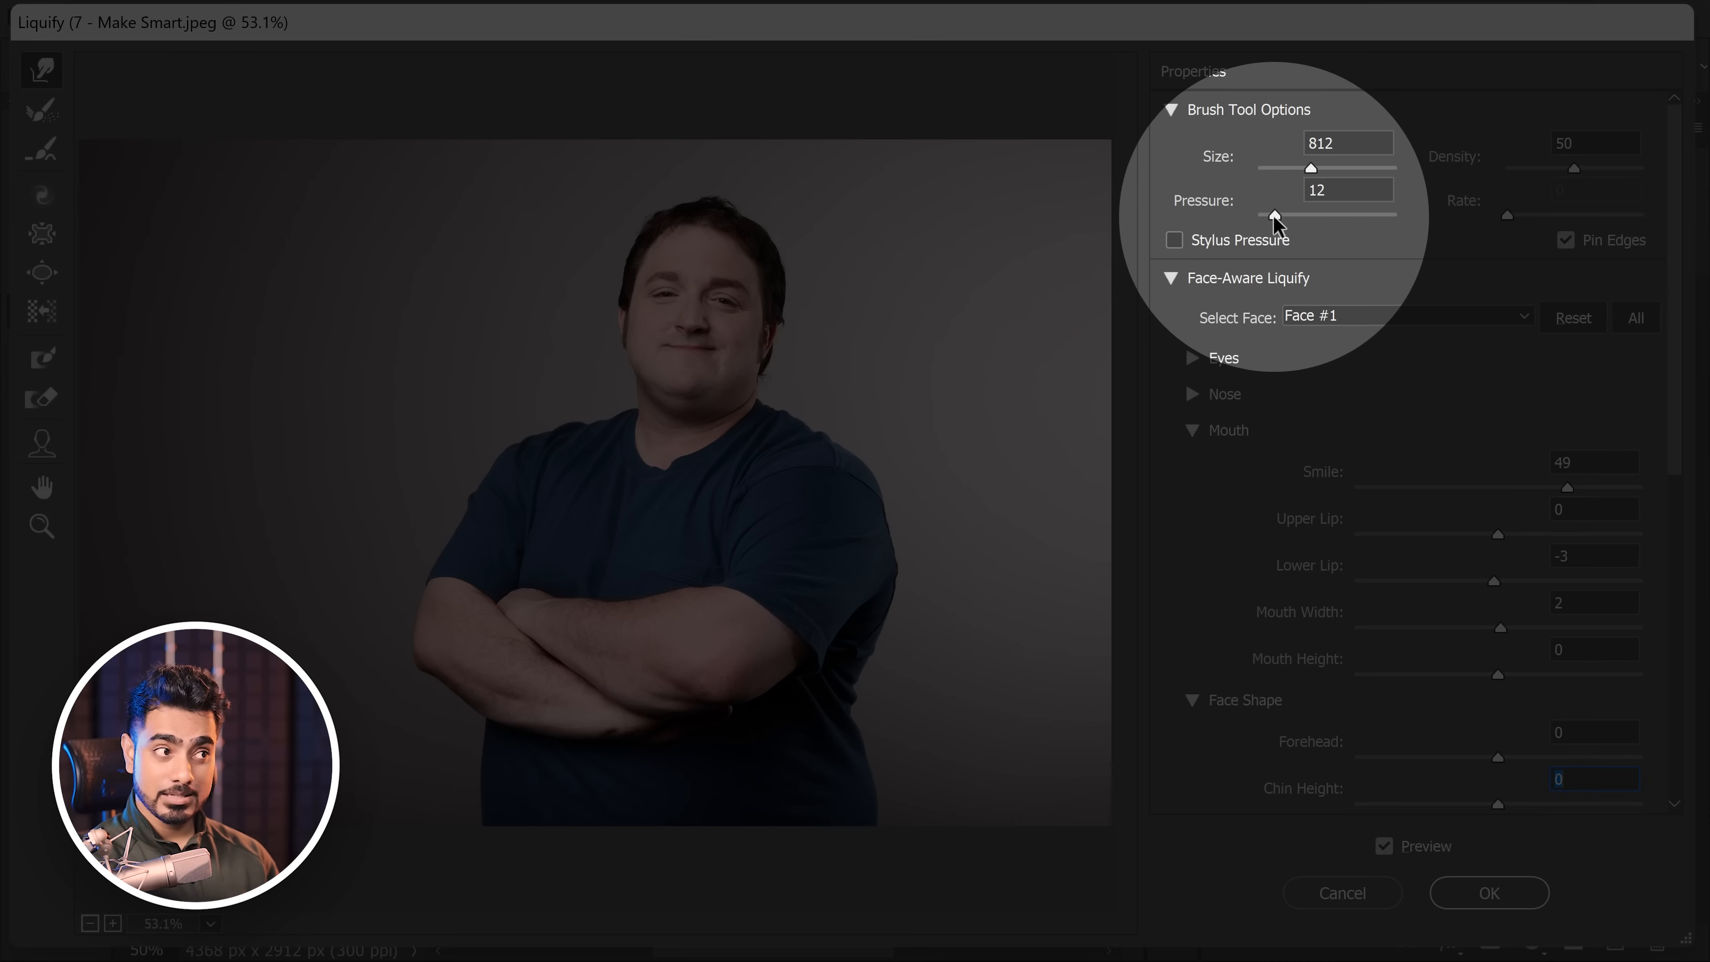
{"action": "left_click", "coordinate": [1275, 214]}
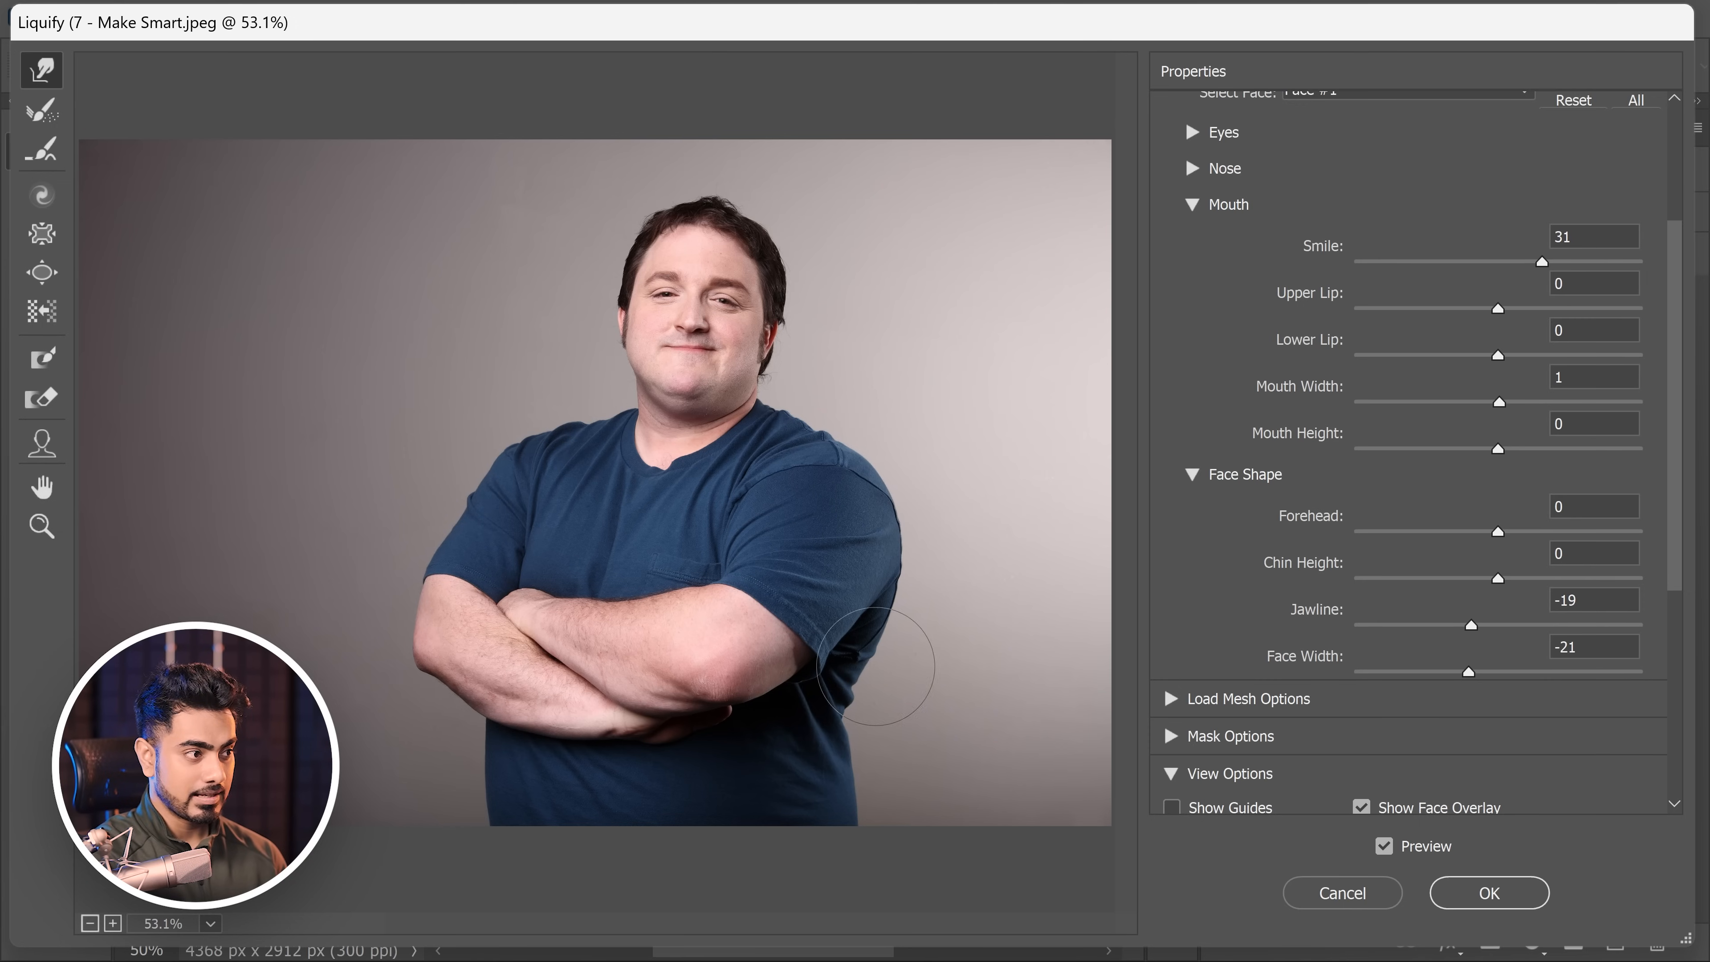
{"action": "key", "text": "ctrl+z"}
{"action": "key", "text": "ctrl+z"}
Step: Push both sides of the man's waist inward and his upper arm slightly outward using an enlarged Forward Warp brush
{"action": "key", "text": "bracketright"}
{"action": "key", "text": "bracketright"}
{"action": "key", "text": "bracketright"}
{"action": "key", "text": "bracketright"}
{"action": "key", "text": "bracketright"}
{"action": "key", "text": "bracketright"}
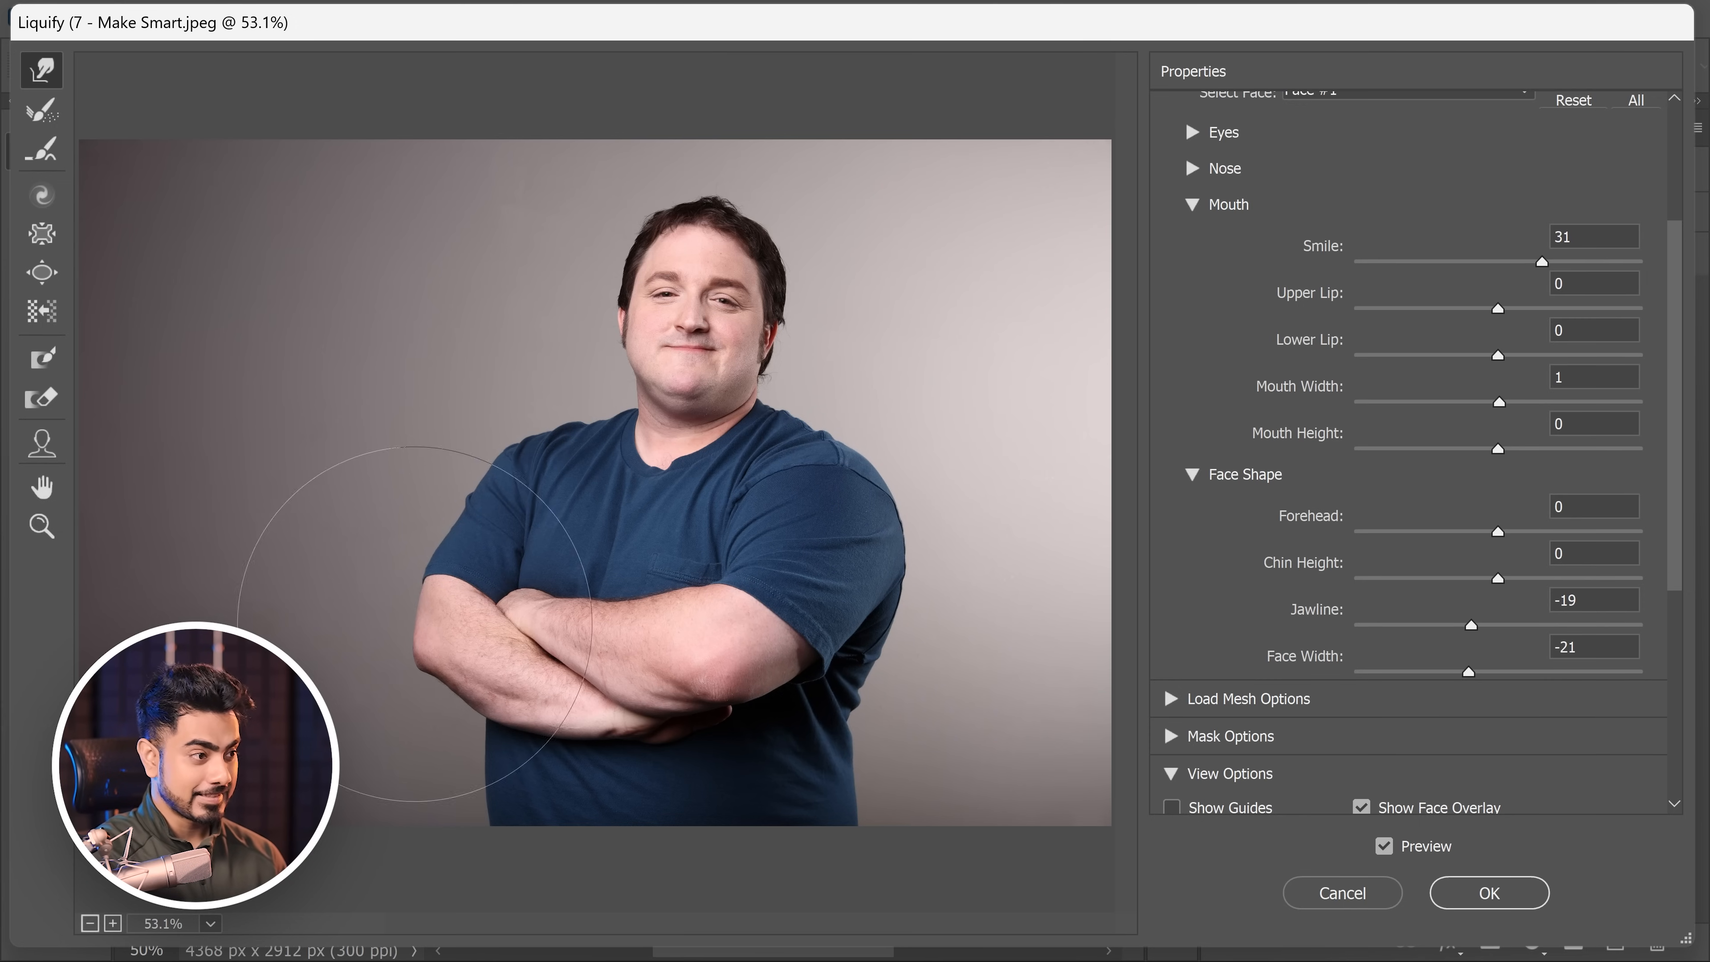
{"action": "key", "text": "bracketright"}
{"action": "left_click_drag", "start_coordinate": [445, 714], "coordinate": [483, 714]}
{"action": "left_click_drag", "start_coordinate": [868, 771], "coordinate": [836, 771]}
{"action": "left_click_drag", "start_coordinate": [818, 583], "coordinate": [833, 583]}
{"action": "key", "text": "bracketleft"}
{"action": "key", "text": "bracketleft"}
{"action": "key", "text": "bracketleft"}
{"action": "key", "text": "bracketleft"}
{"action": "key", "text": "bracketleft"}
{"action": "key", "text": "bracketleft"}
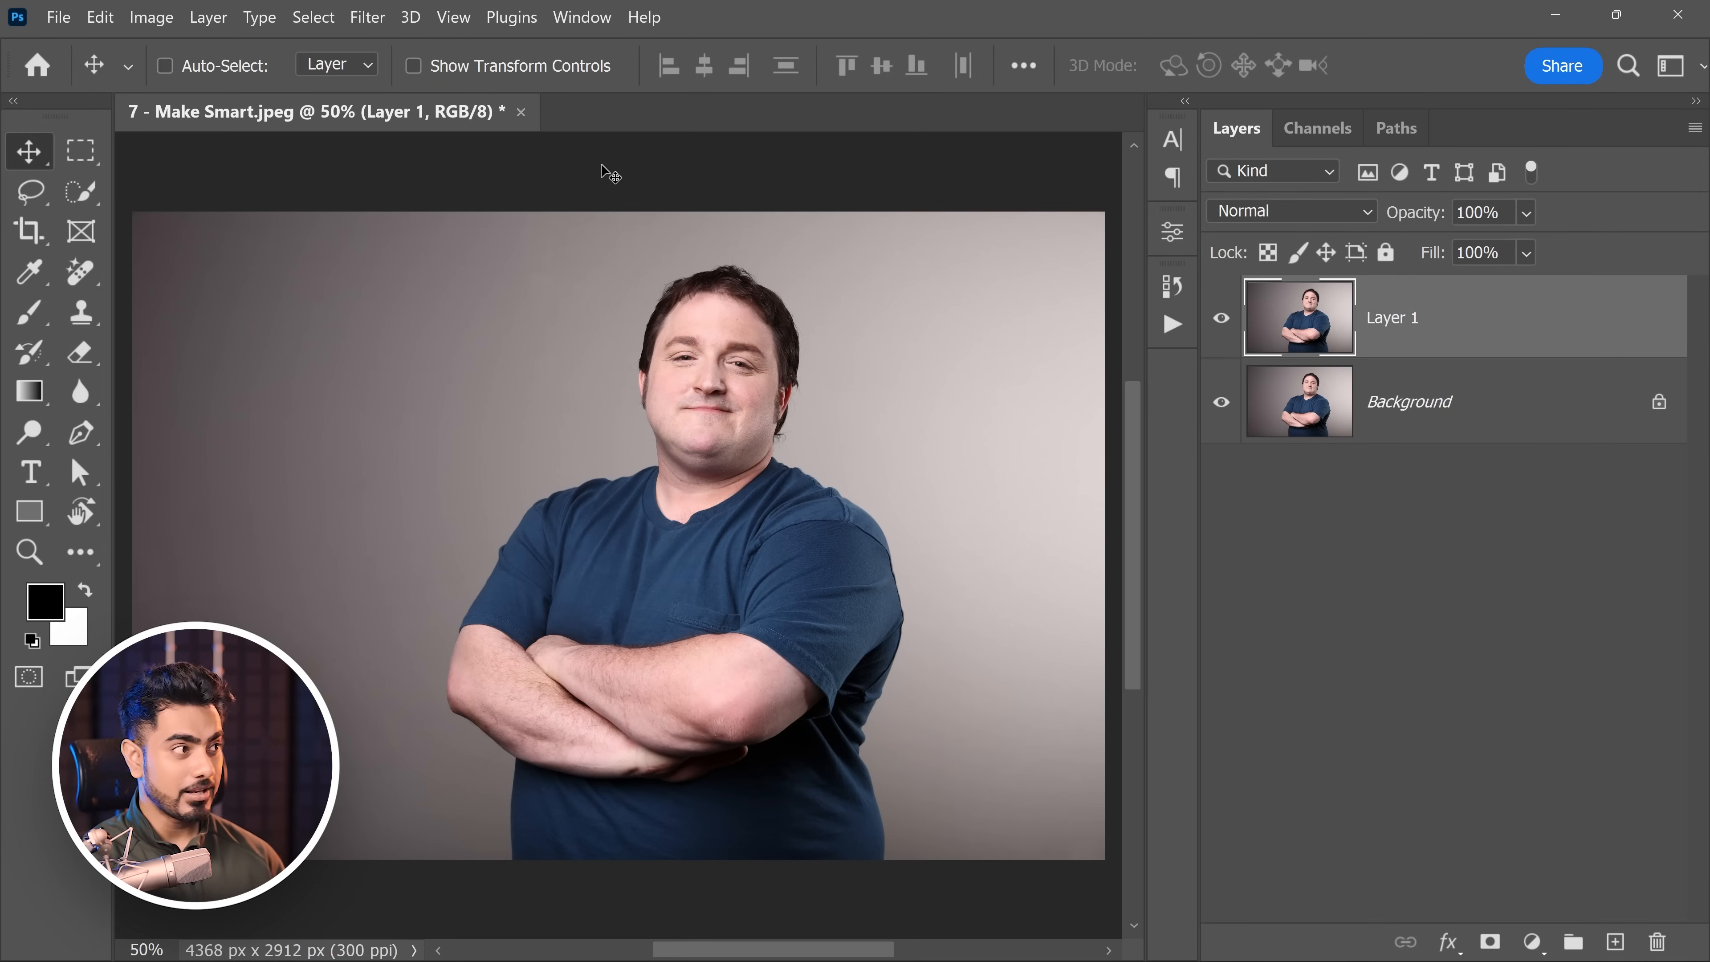
Step: Convert Layer 1 for smart filters and run the last-used Liquify filter on it
{"action": "left_click", "coordinate": [367, 17]}
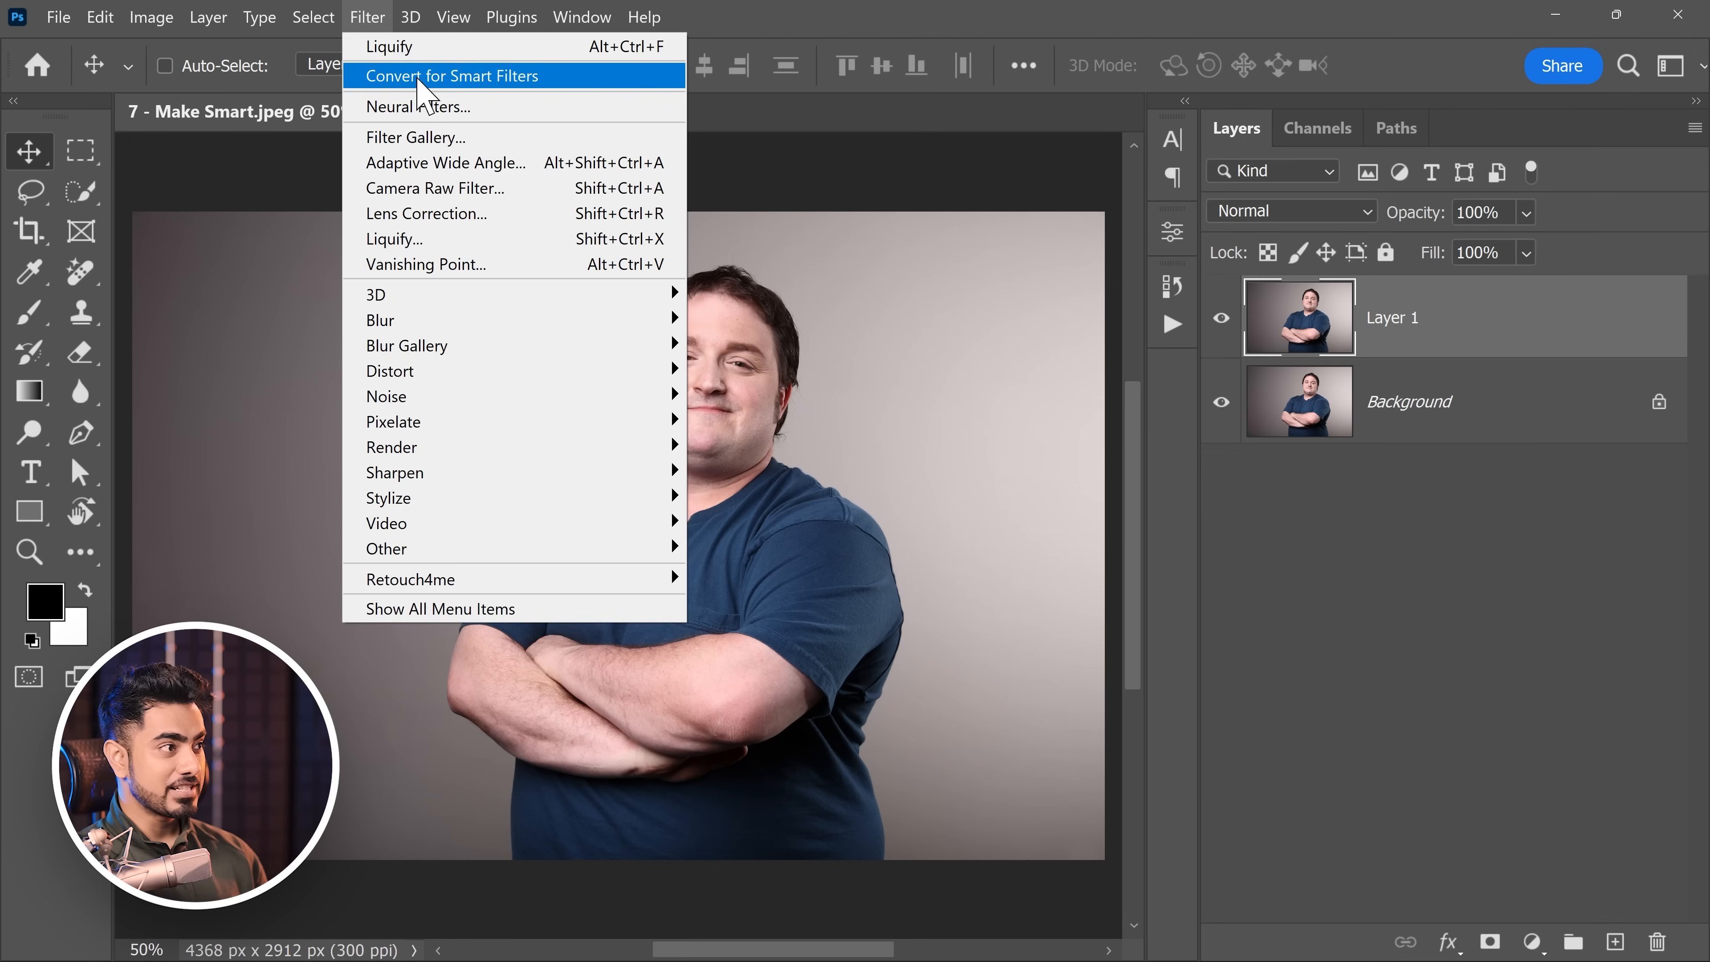
{"action": "left_click", "coordinate": [418, 67]}
{"action": "left_click", "coordinate": [999, 438]}
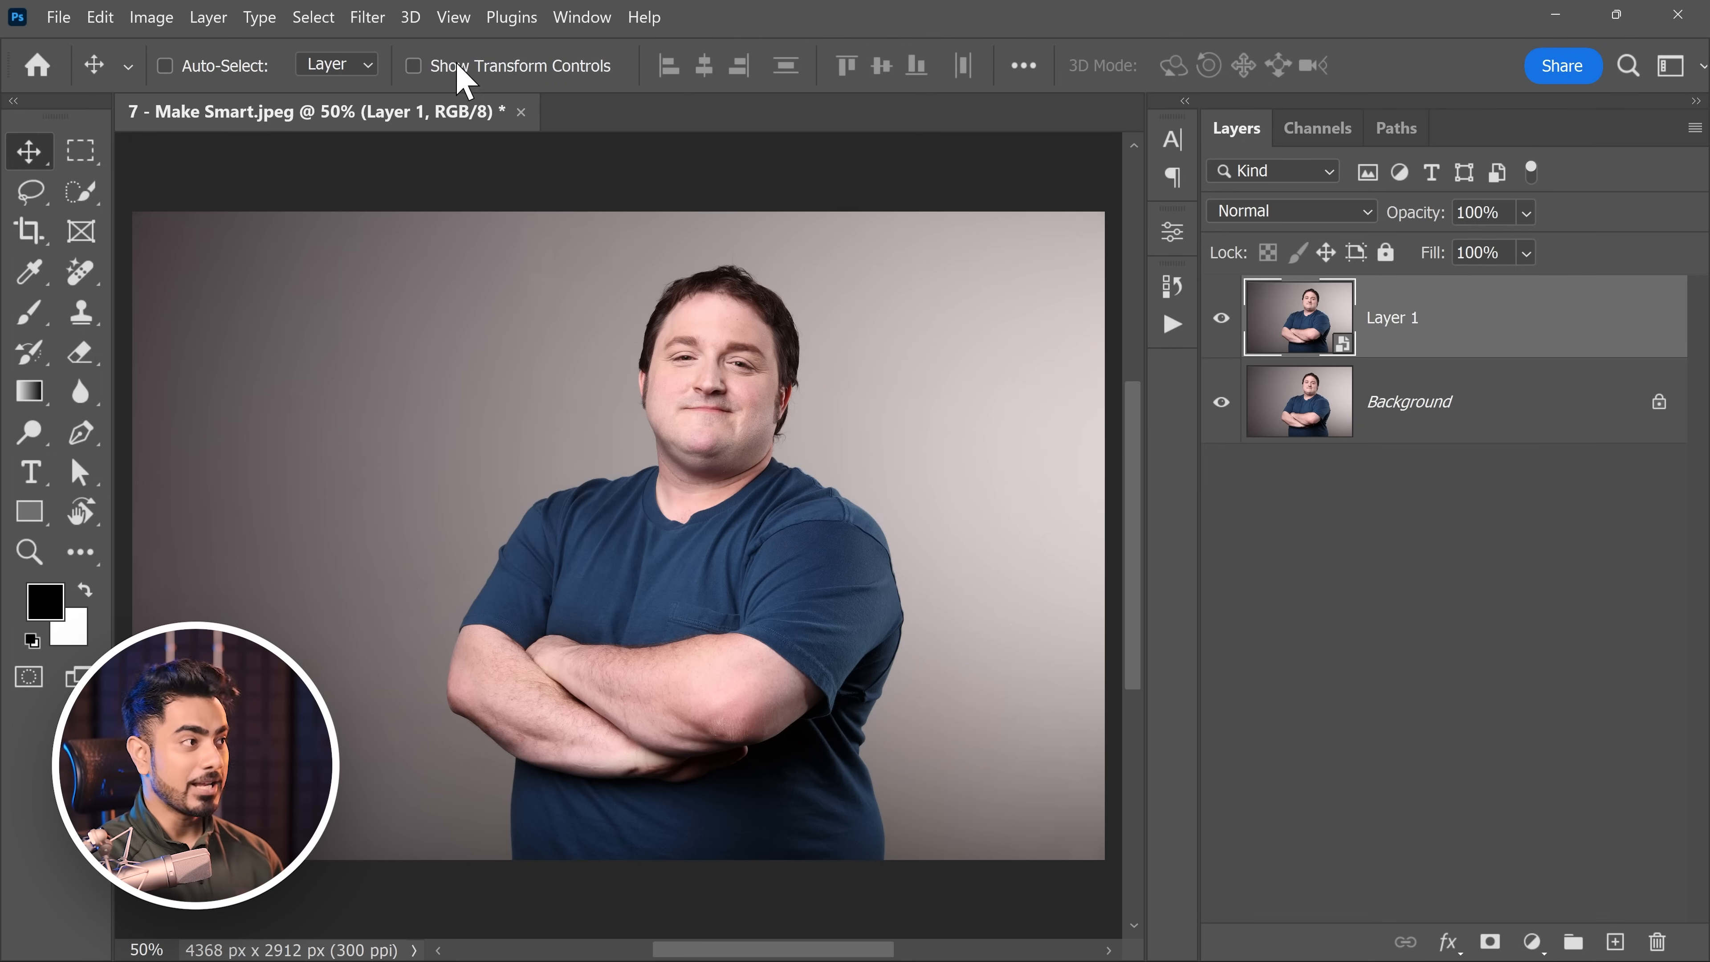
{"action": "left_click", "coordinate": [368, 18]}
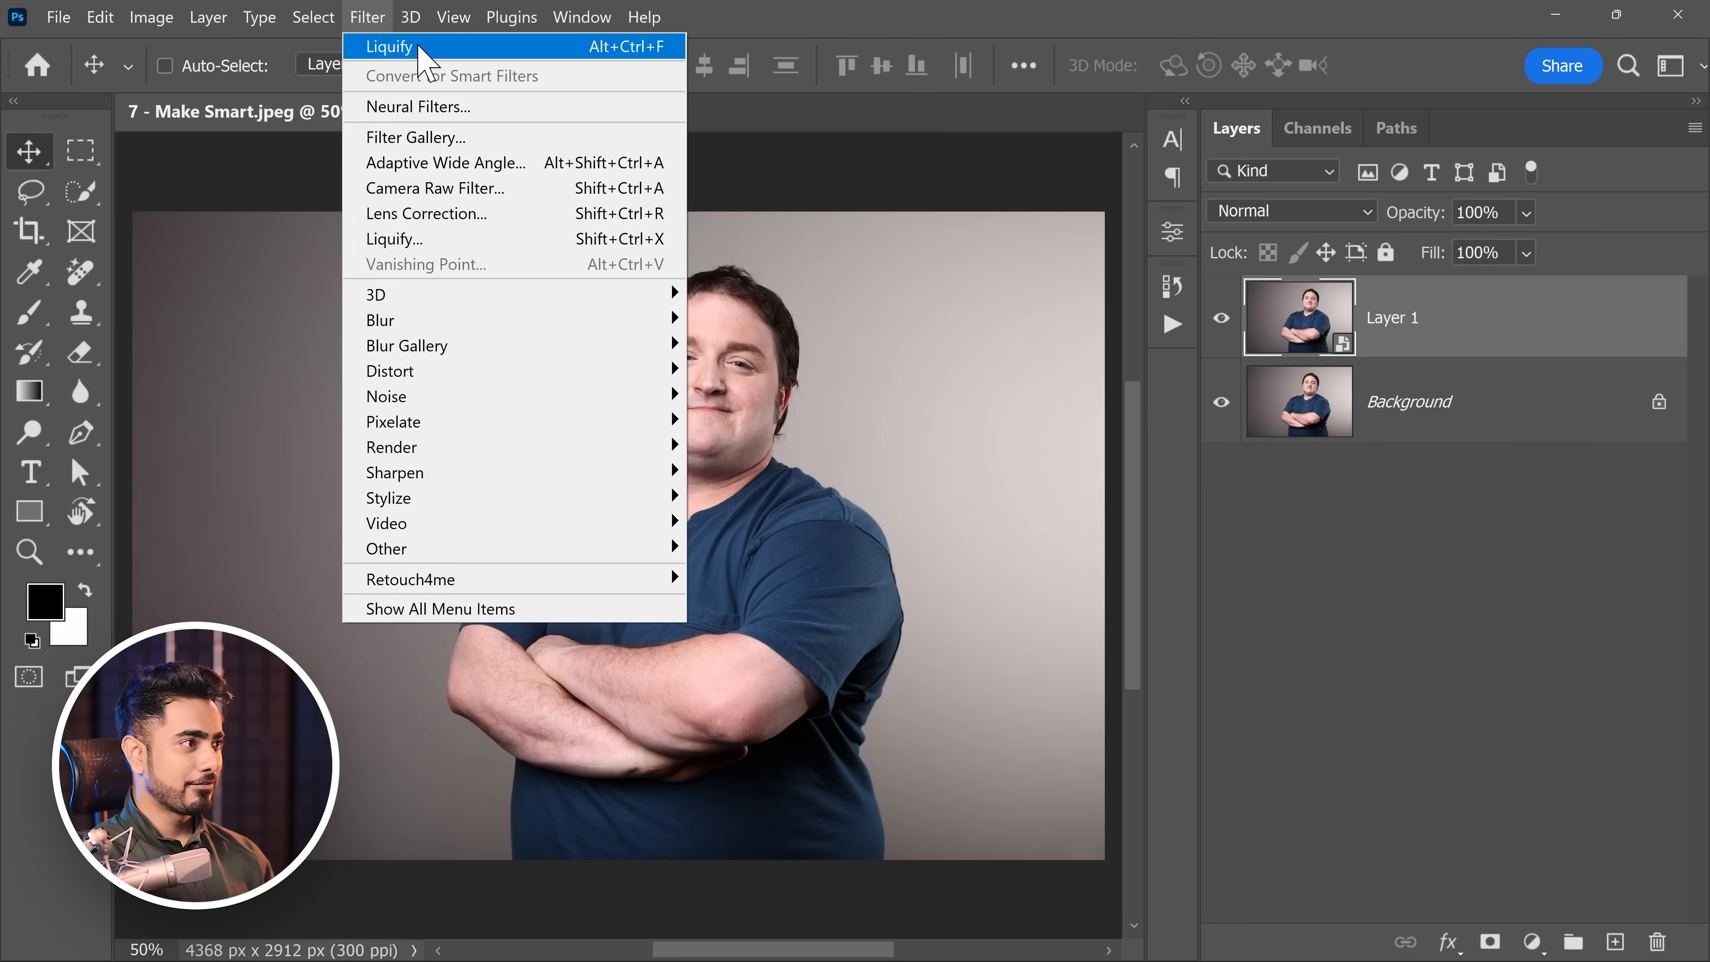
{"action": "left_click", "coordinate": [422, 46]}
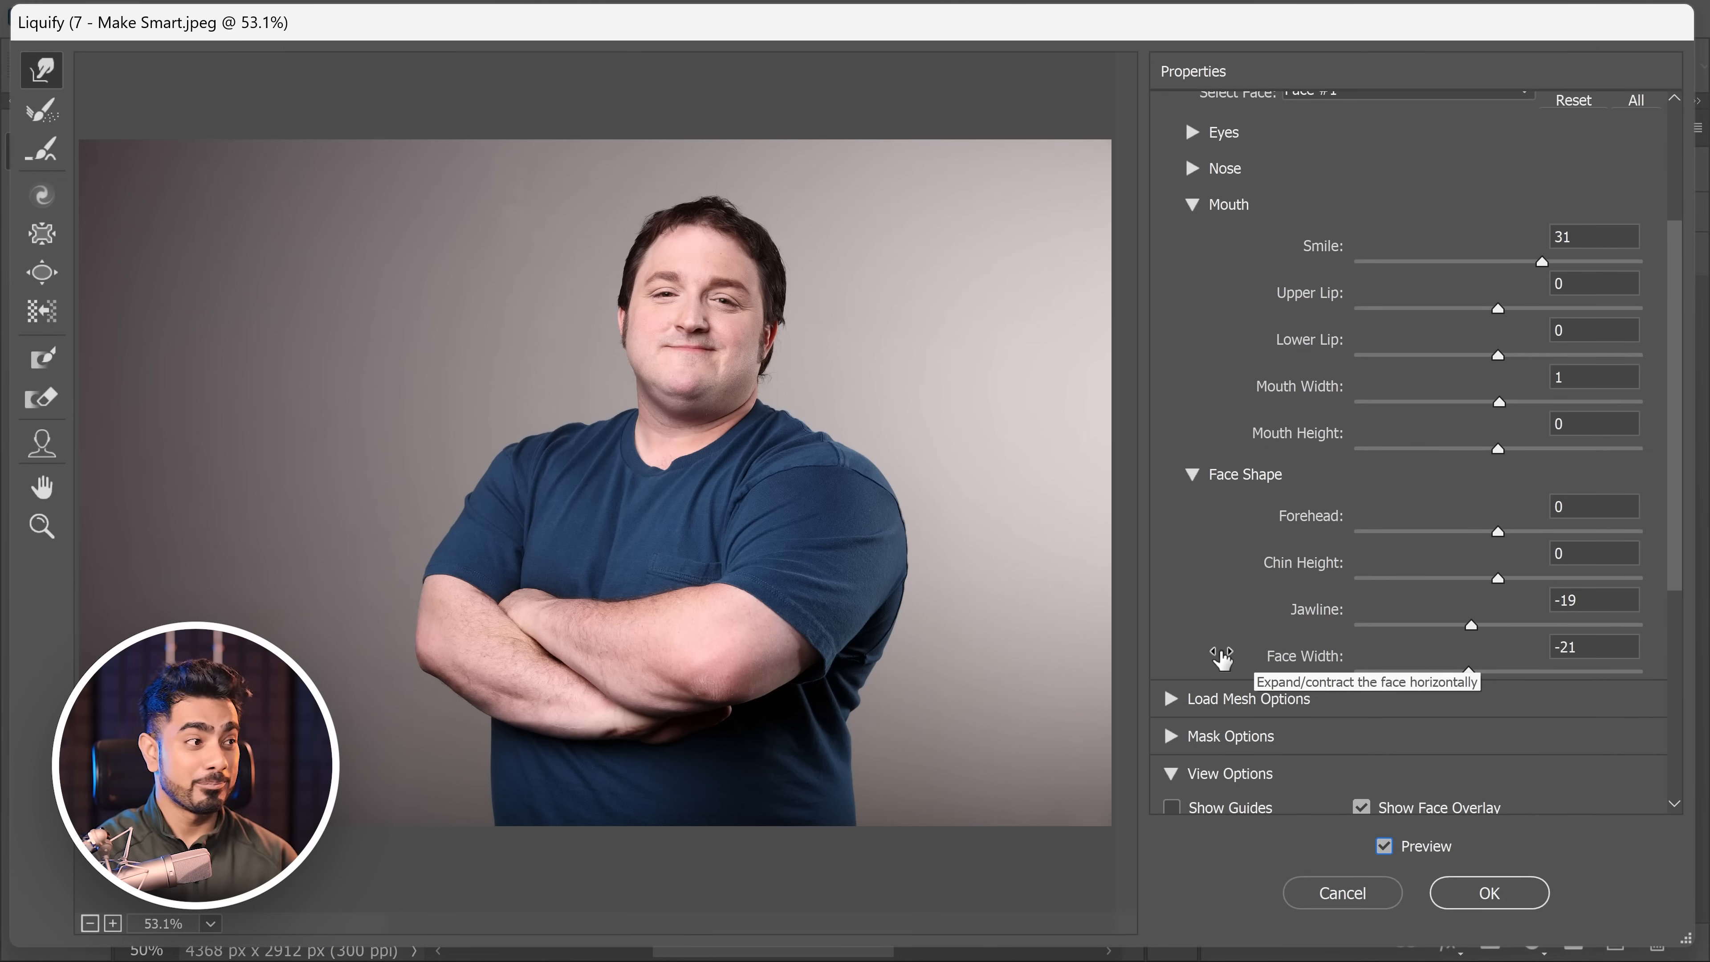
Step: Try out the Revert Reconstruction amount for the brush distortions and confirm it at 100
{"action": "left_click_drag", "start_coordinate": [1672, 515], "coordinate": [1691, 768]}
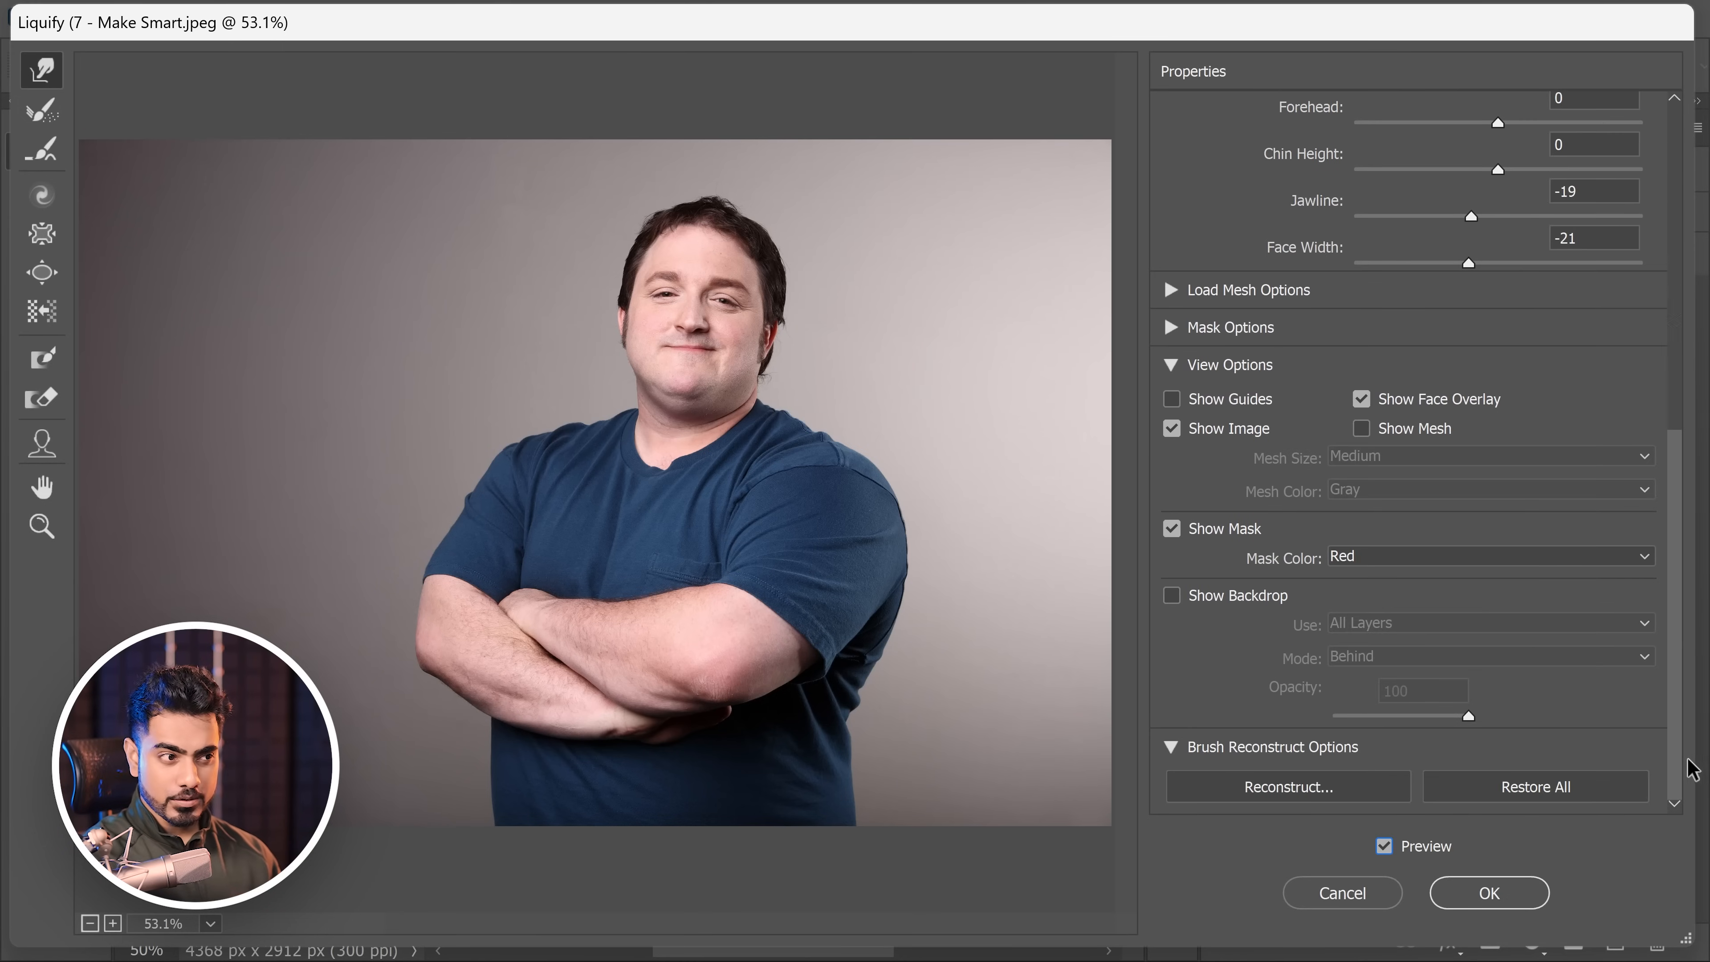
{"action": "left_click", "coordinate": [1309, 791]}
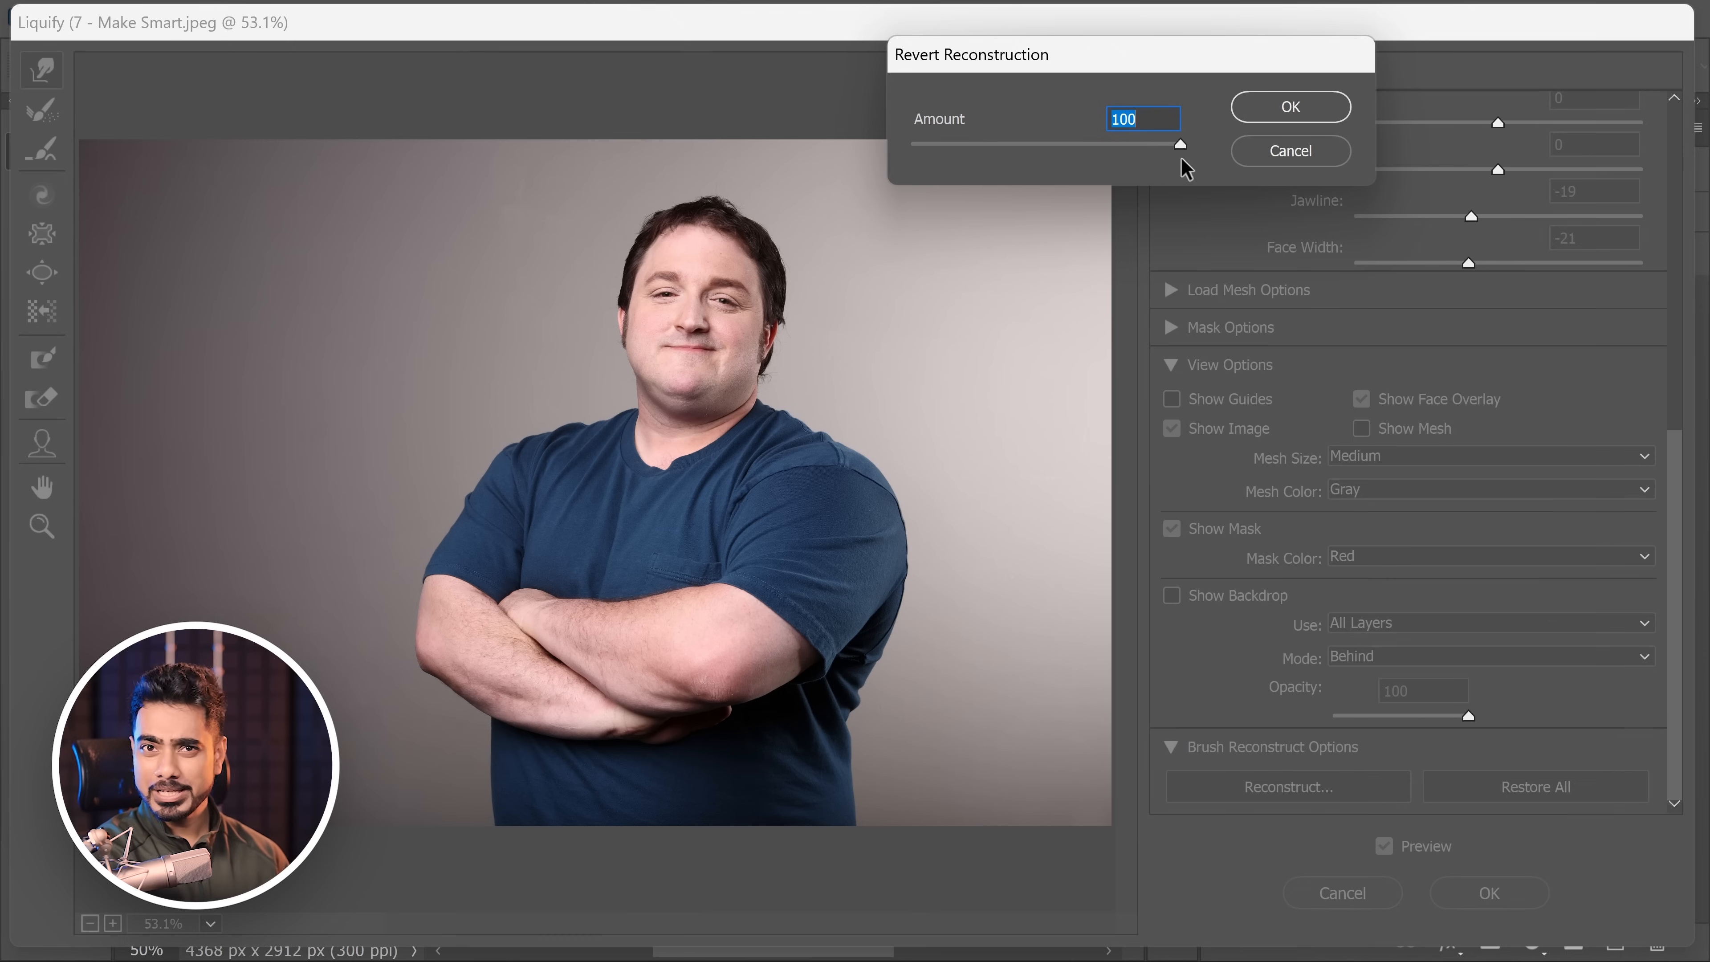
{"action": "left_click_drag", "start_coordinate": [1179, 144], "coordinate": [1214, 153]}
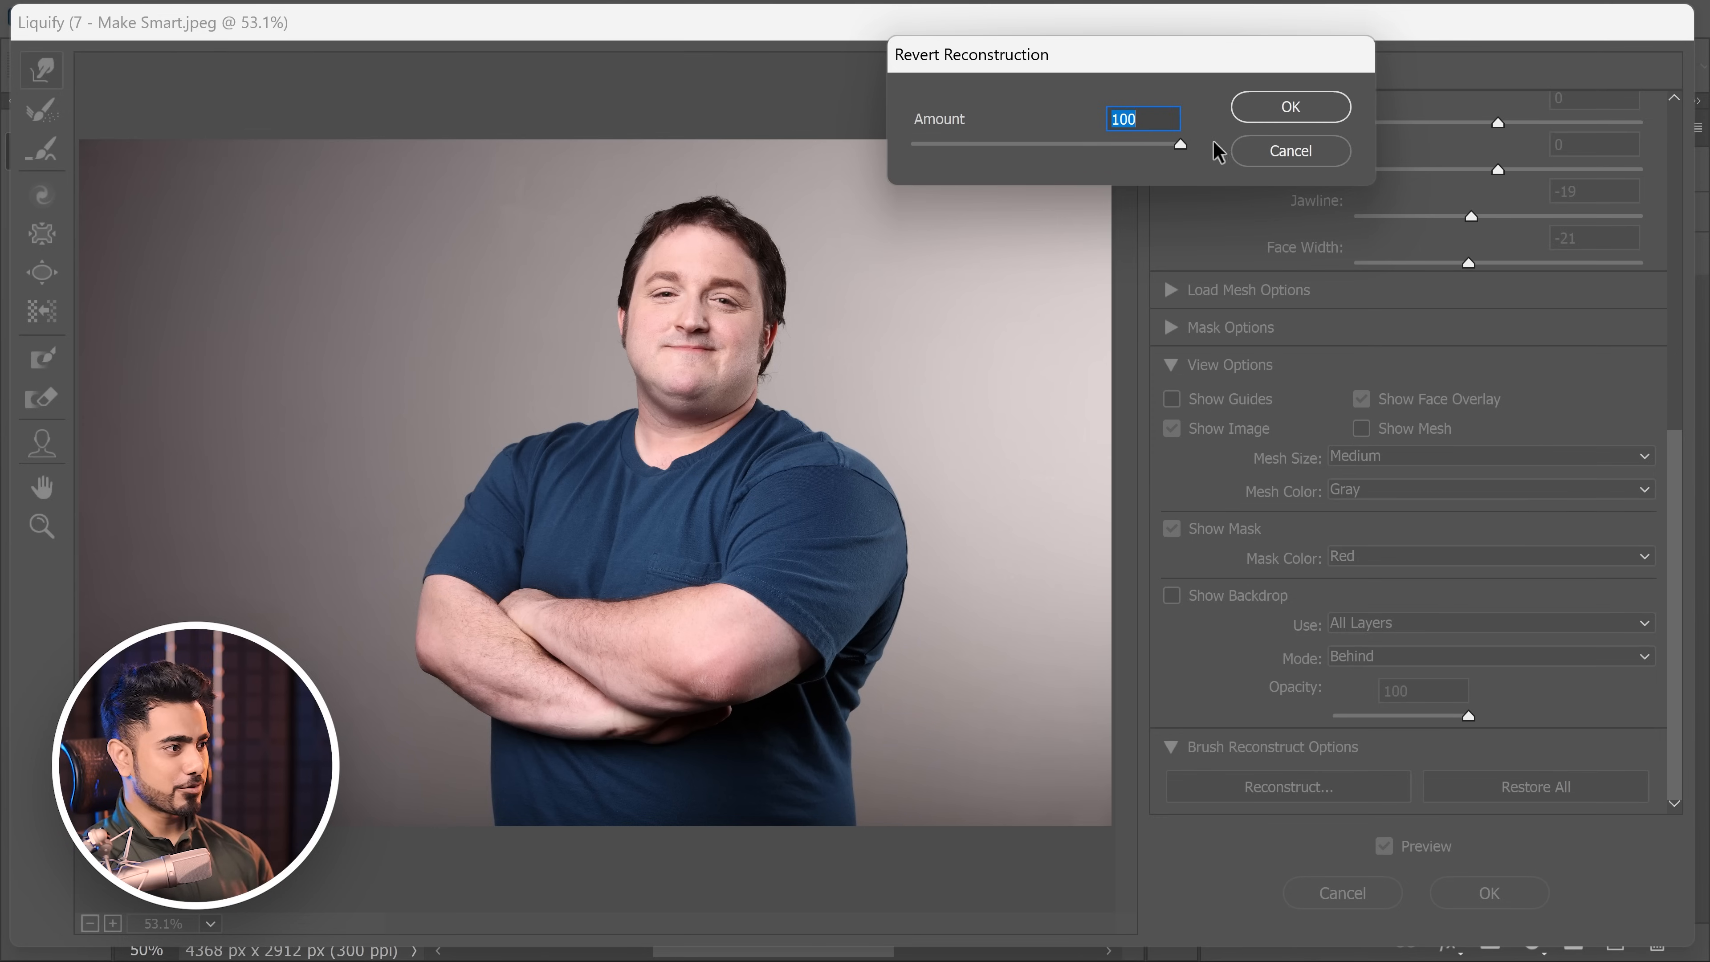
{"action": "left_click", "coordinate": [1290, 108]}
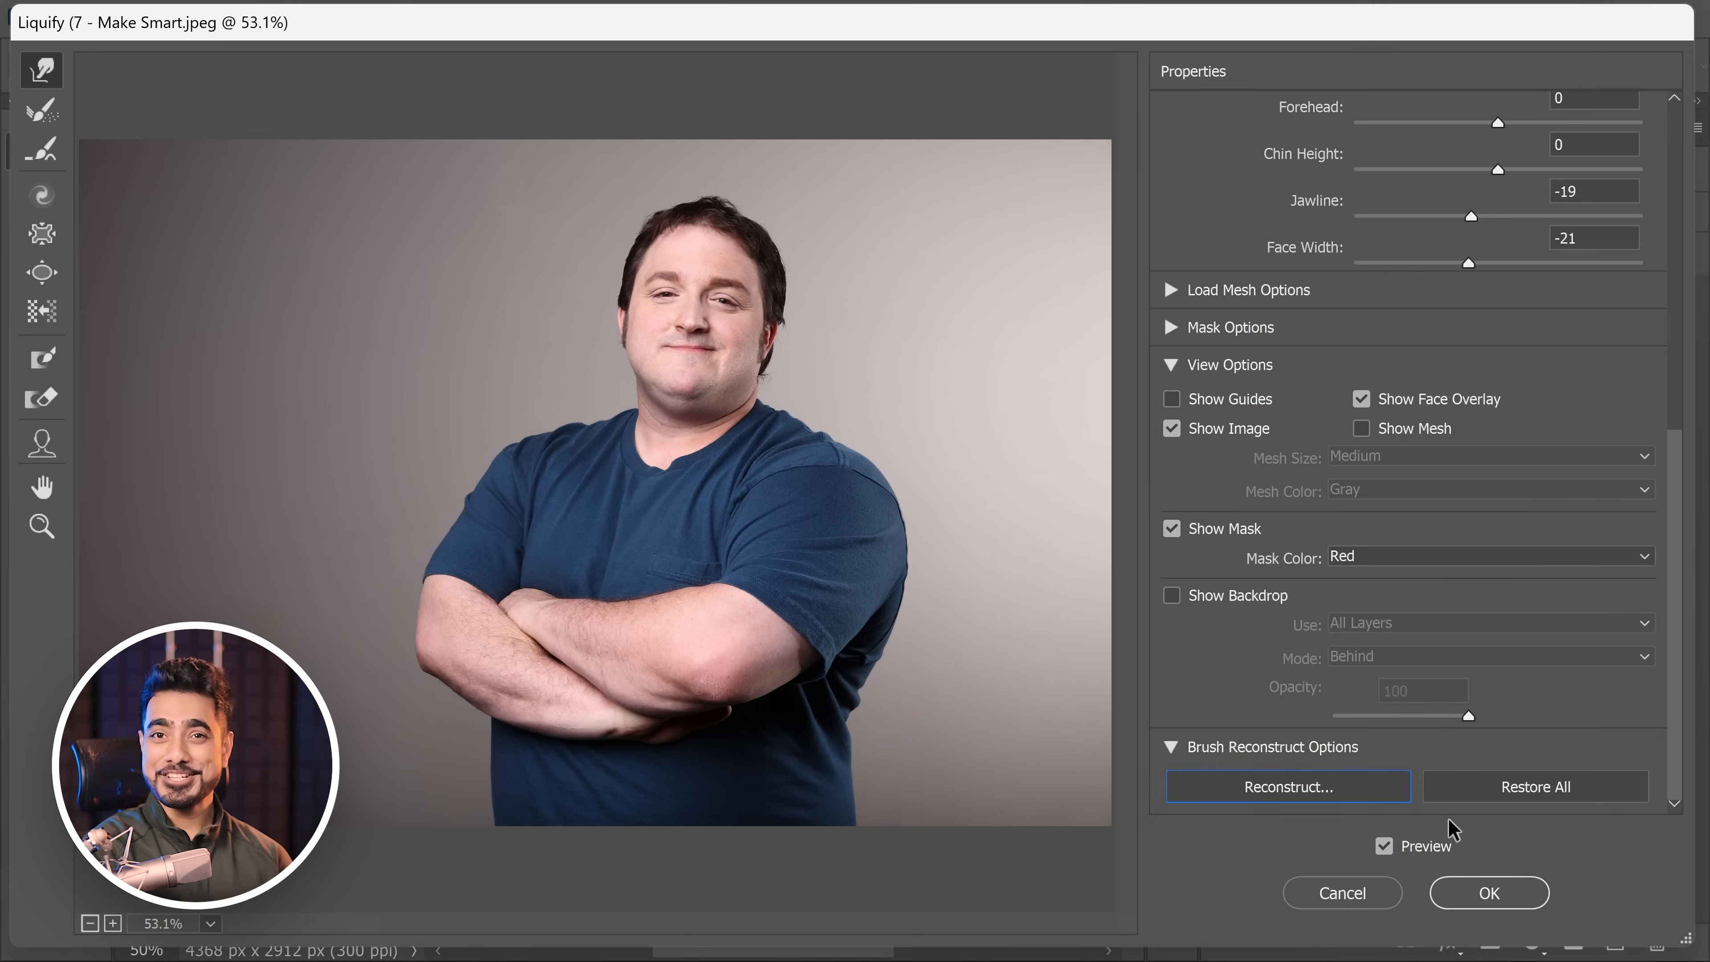
Step: Confirm the Liquify filter and compare Layer 1 with the original Background by hiding and showing it
{"action": "left_click", "coordinate": [1488, 892]}
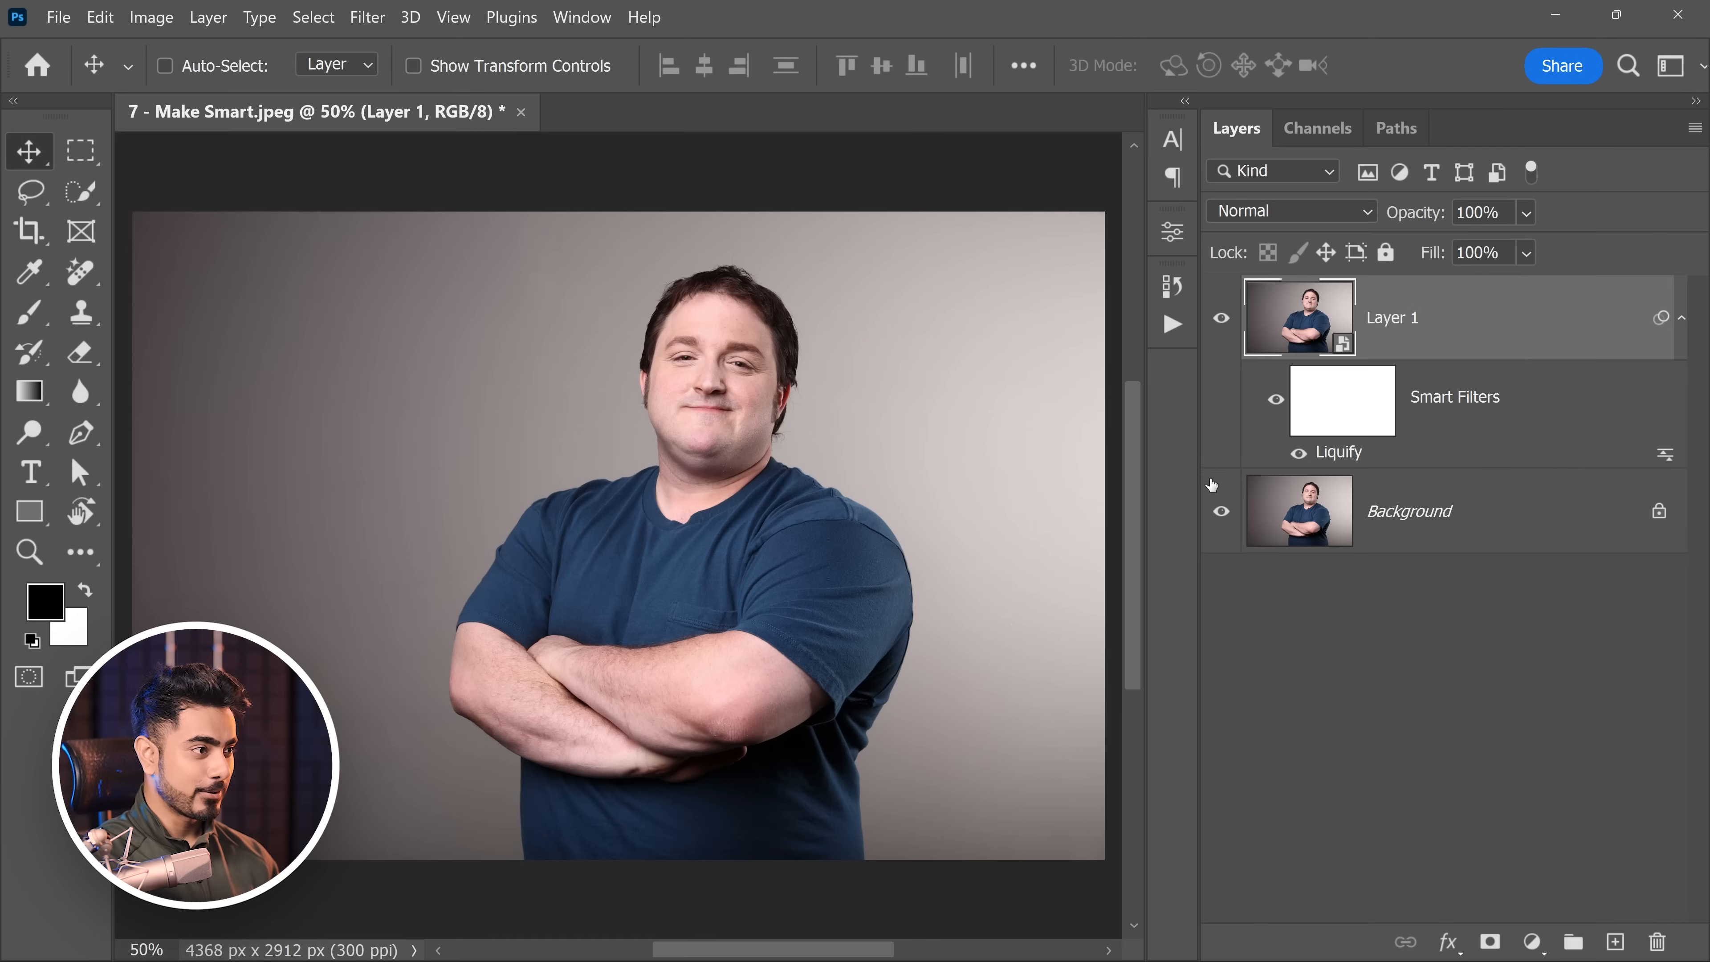
{"action": "left_click", "coordinate": [1222, 320]}
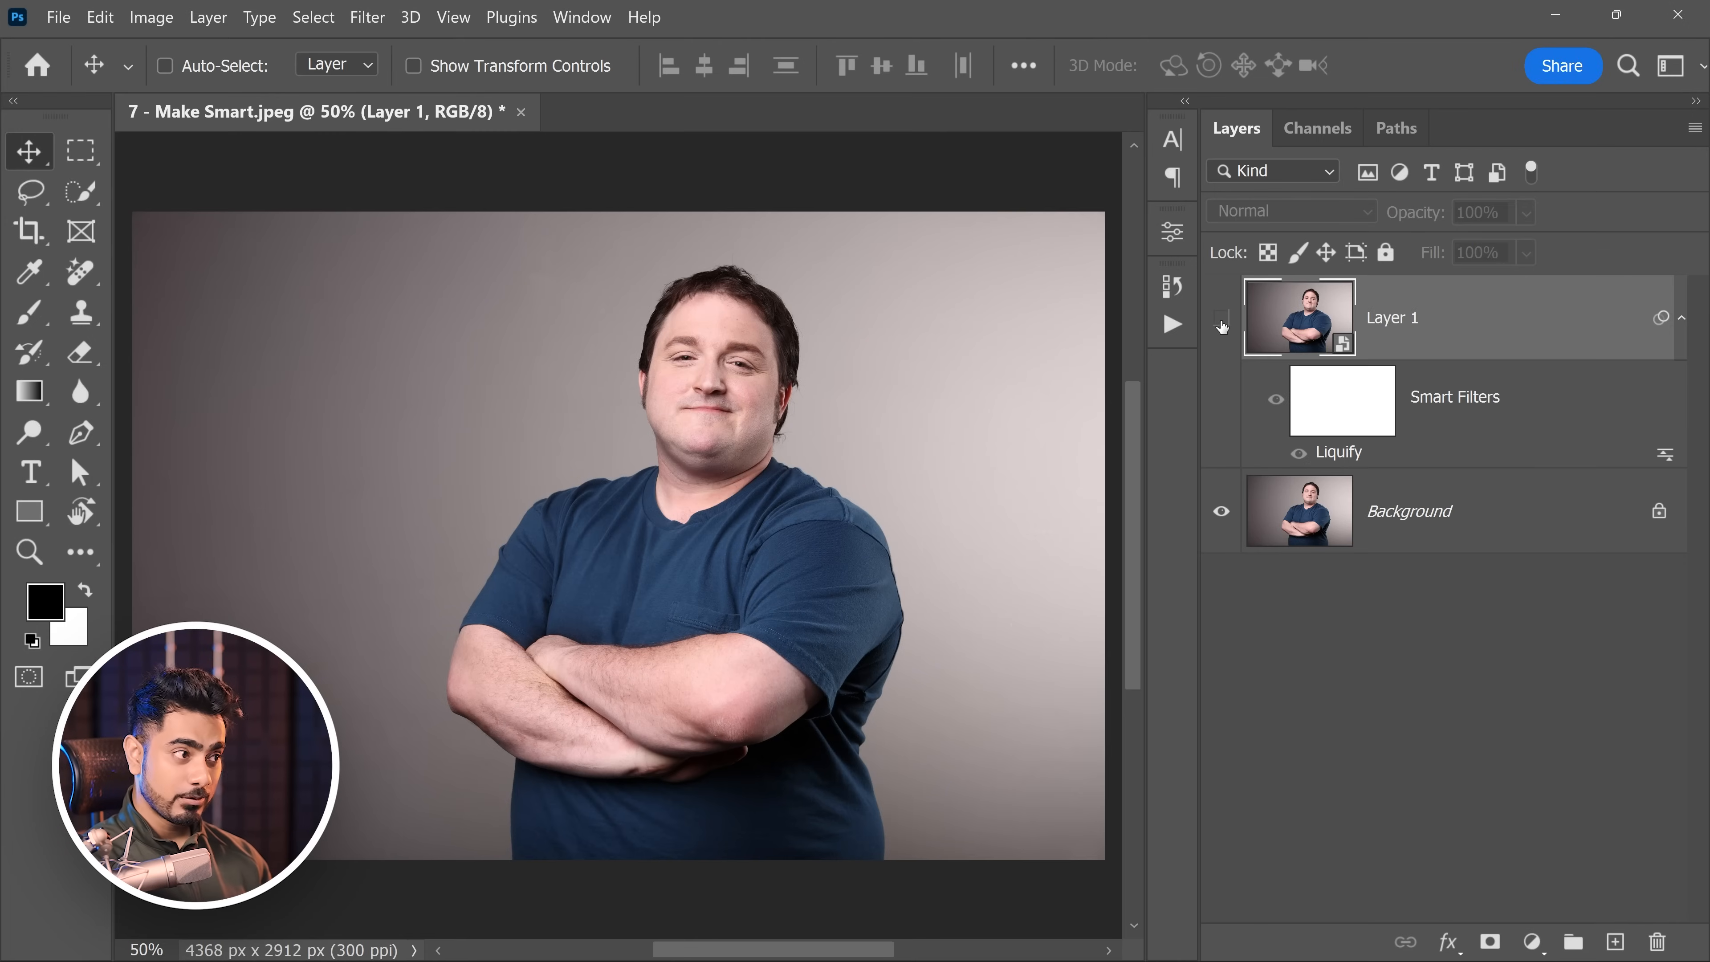
{"action": "left_click", "coordinate": [1223, 319]}
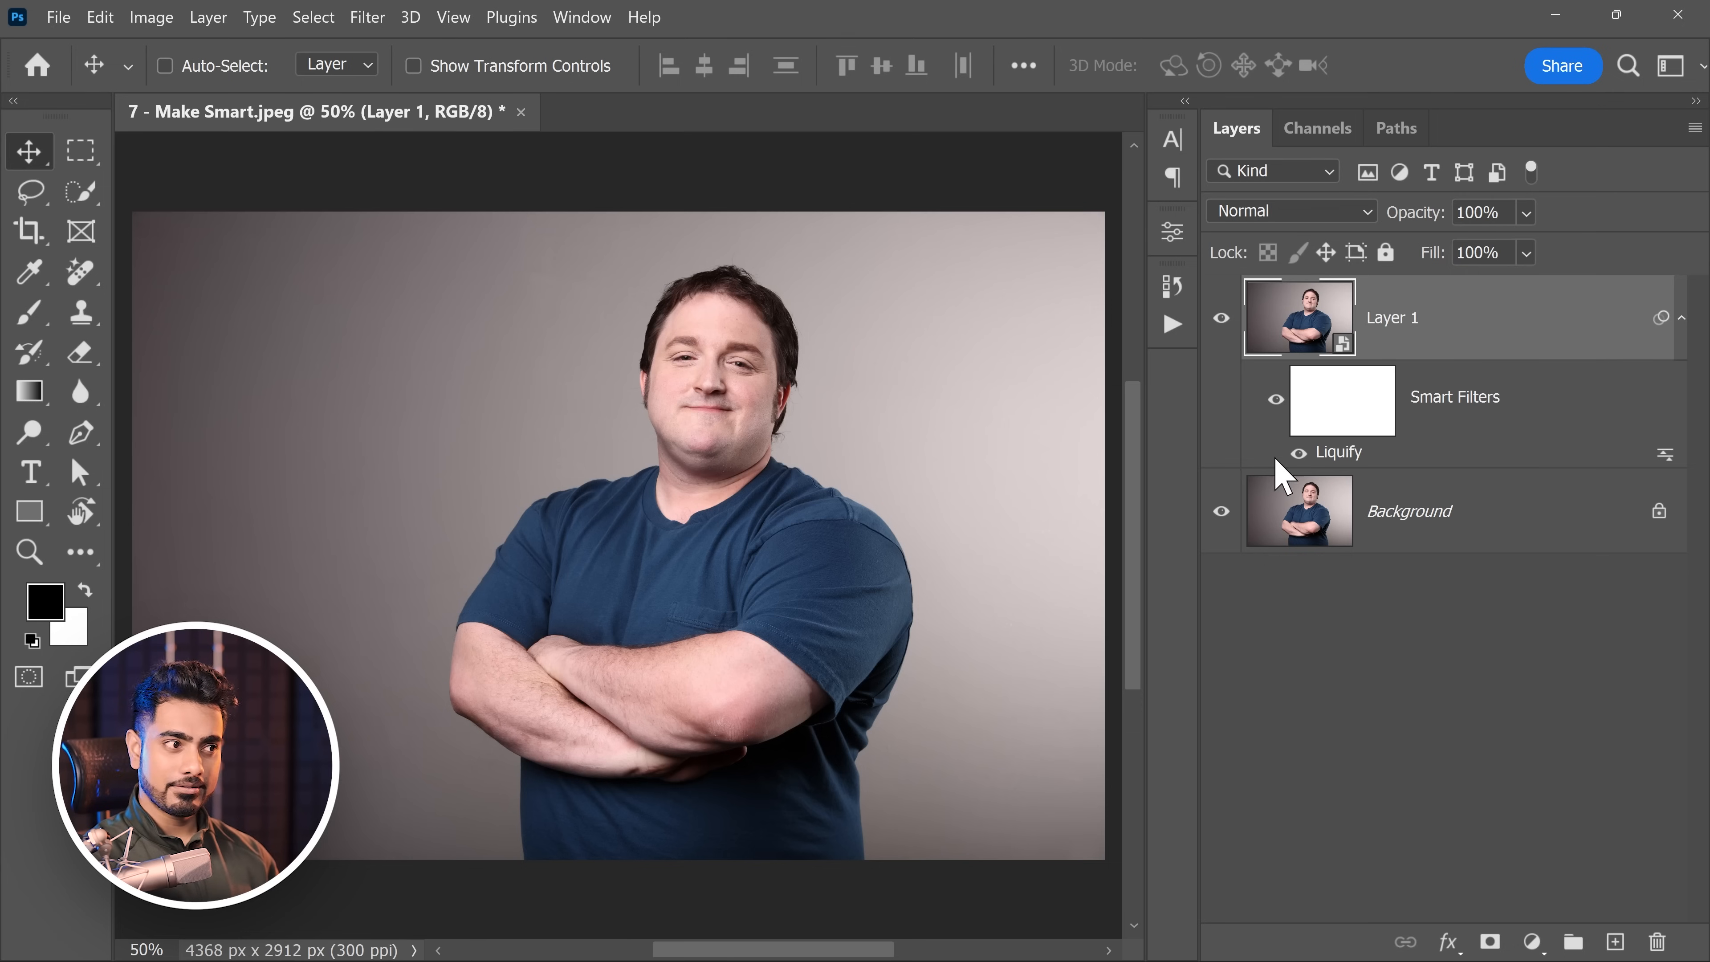
Step: Reopen Layer 1's Liquify smart filter, reduce its Revert Reconstruction amount to 76 and confirm the filter
{"action": "double_click", "coordinate": [1277, 461]}
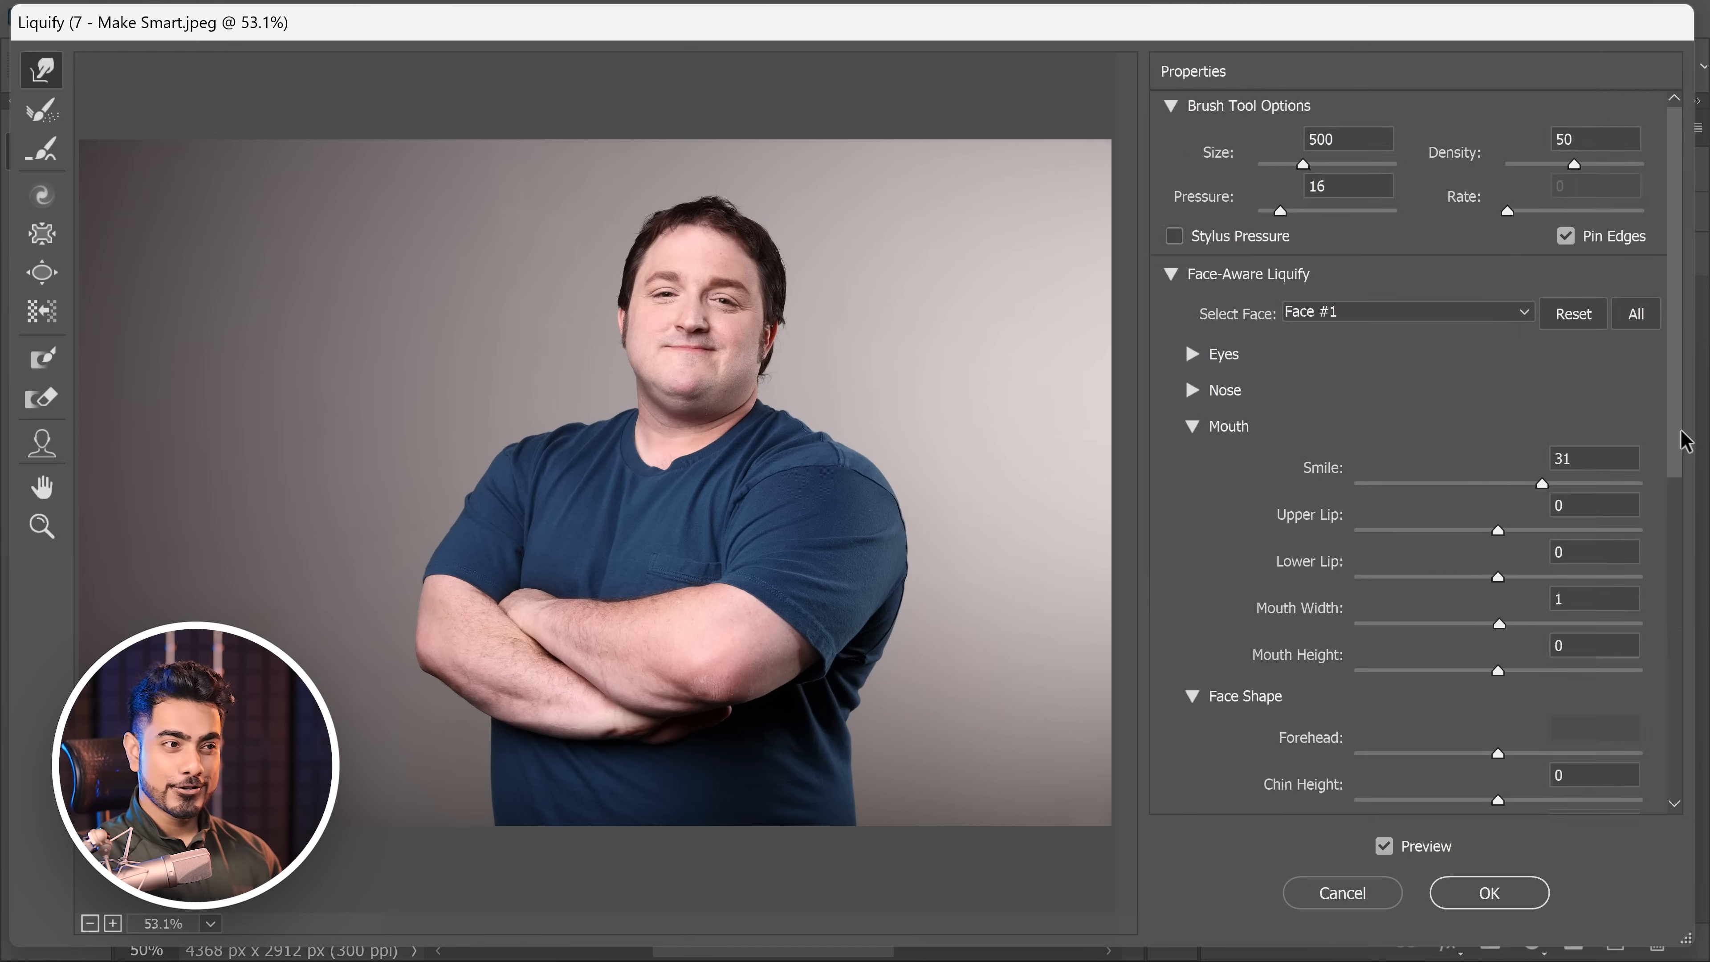
{"action": "scroll", "coordinate": [1314, 801], "scroll_direction": "down", "scroll_amount": 15}
{"action": "left_click", "coordinate": [1312, 788]}
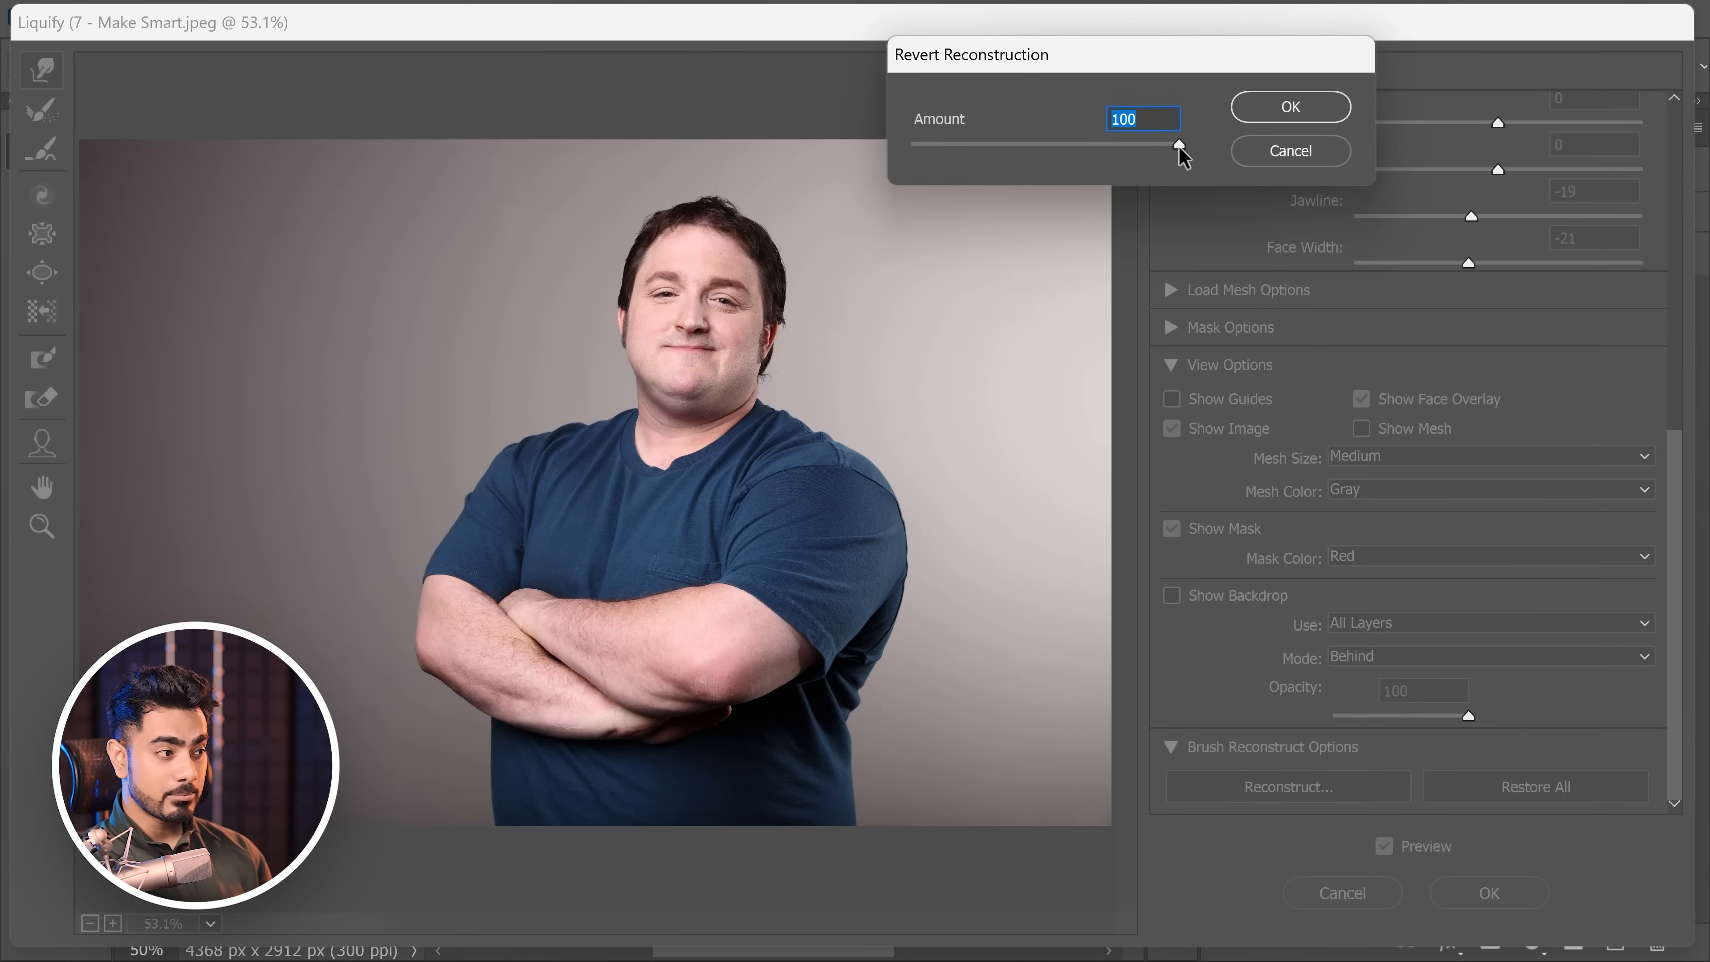
{"action": "left_click_drag", "start_coordinate": [1179, 150], "coordinate": [1115, 151]}
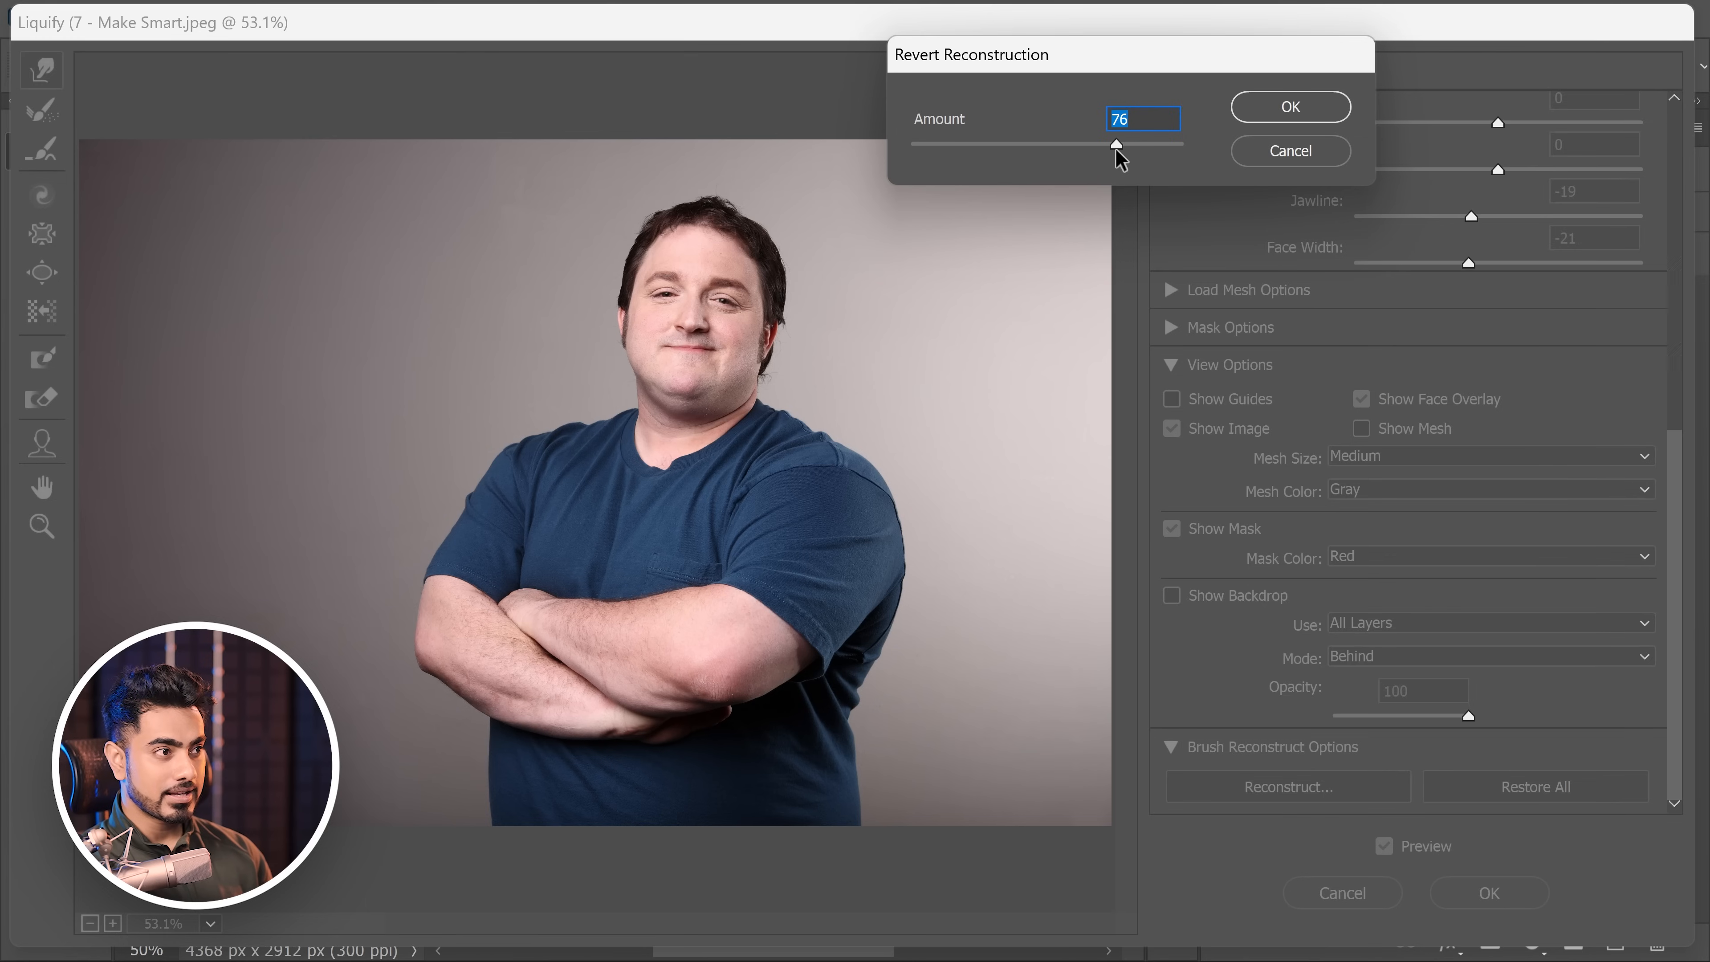
{"action": "left_click", "coordinate": [1269, 113]}
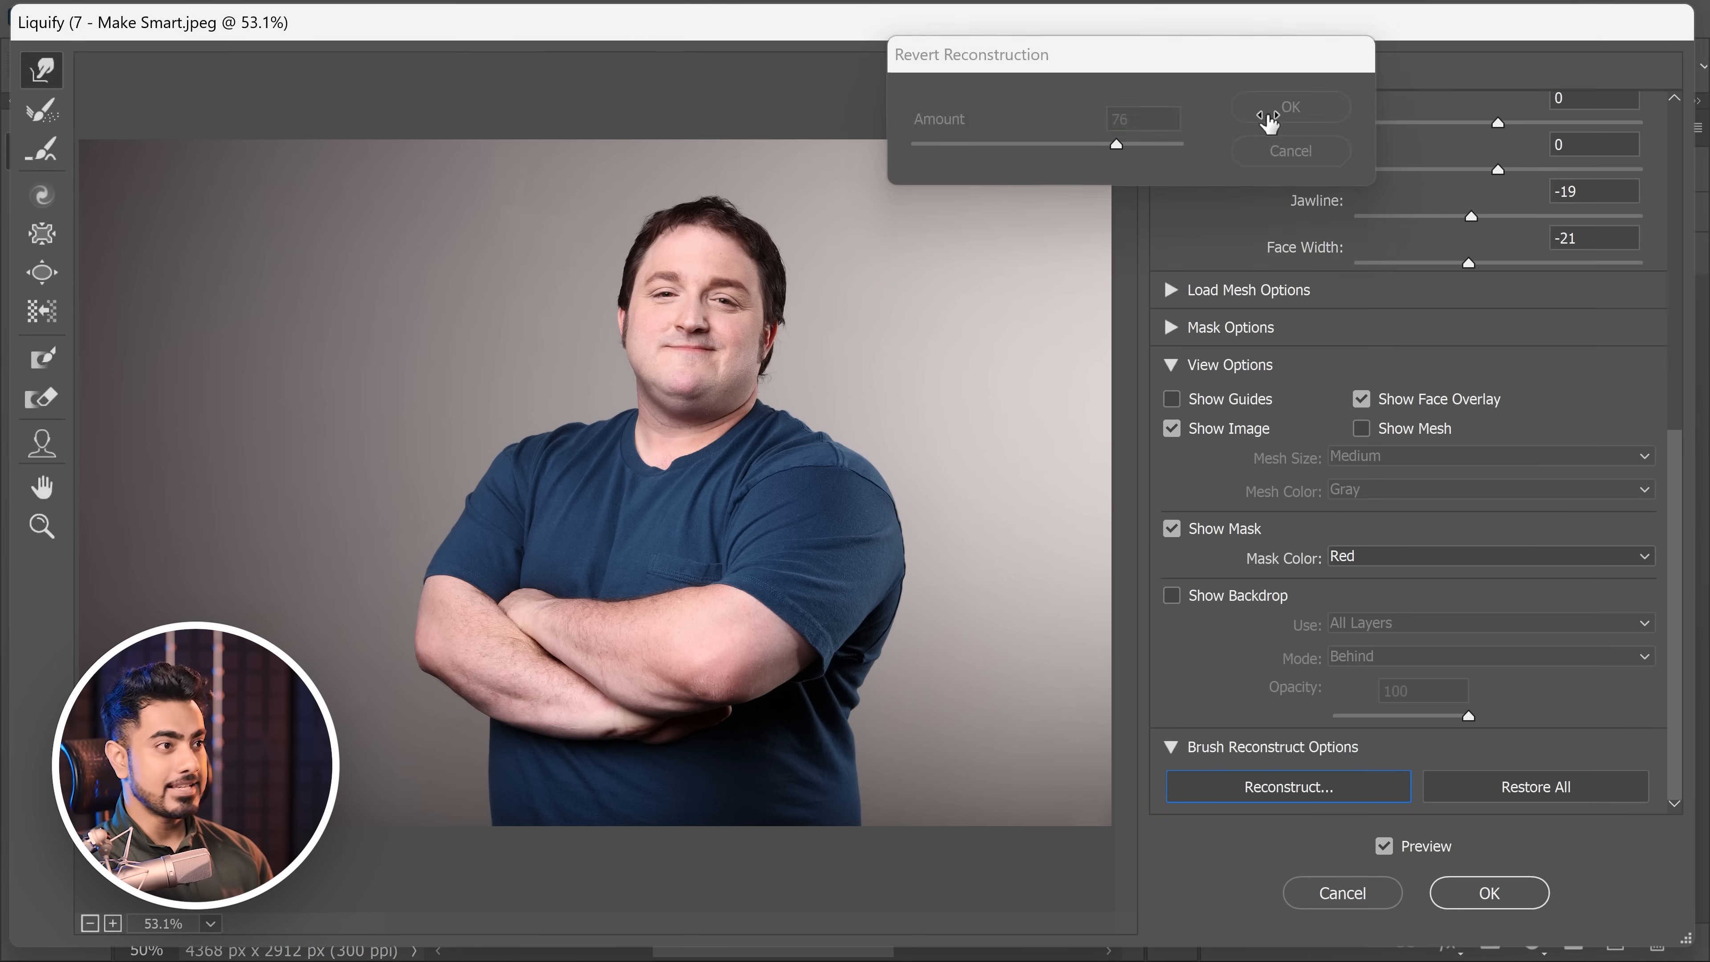
{"action": "left_click", "coordinate": [1490, 891]}
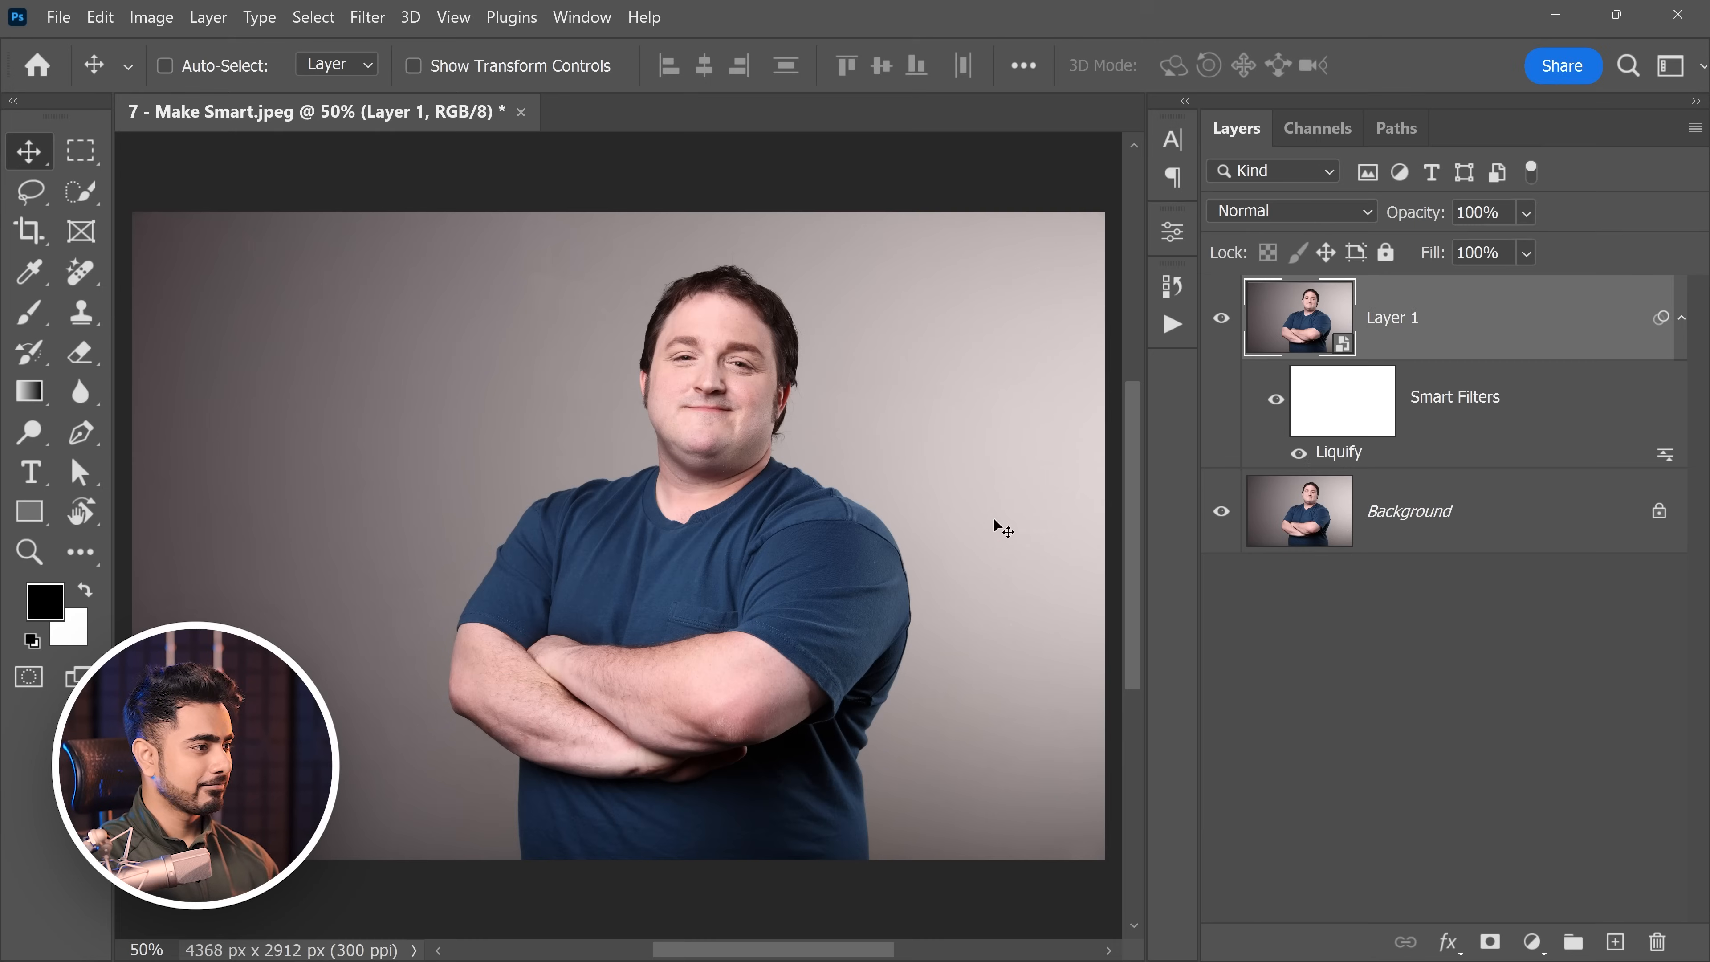
Step: Compare the liquified Layer 1 with the original Background by hiding and showing the layer
{"action": "left_click", "coordinate": [1221, 318]}
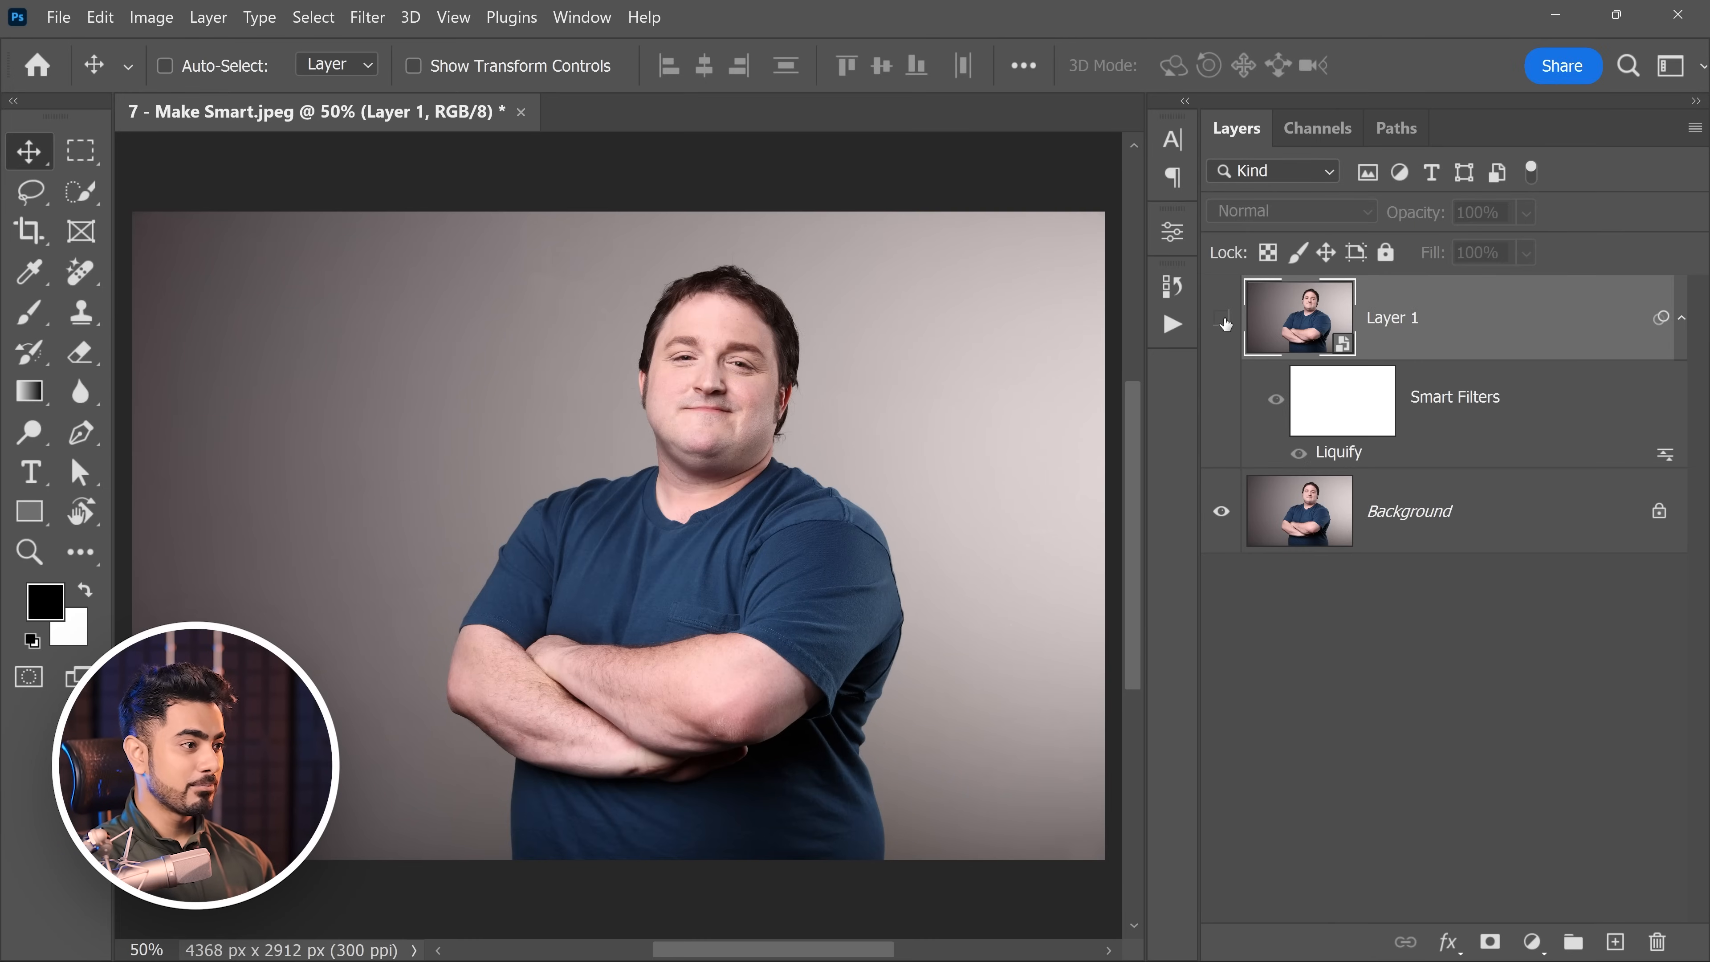
{"action": "left_click", "coordinate": [1221, 318]}
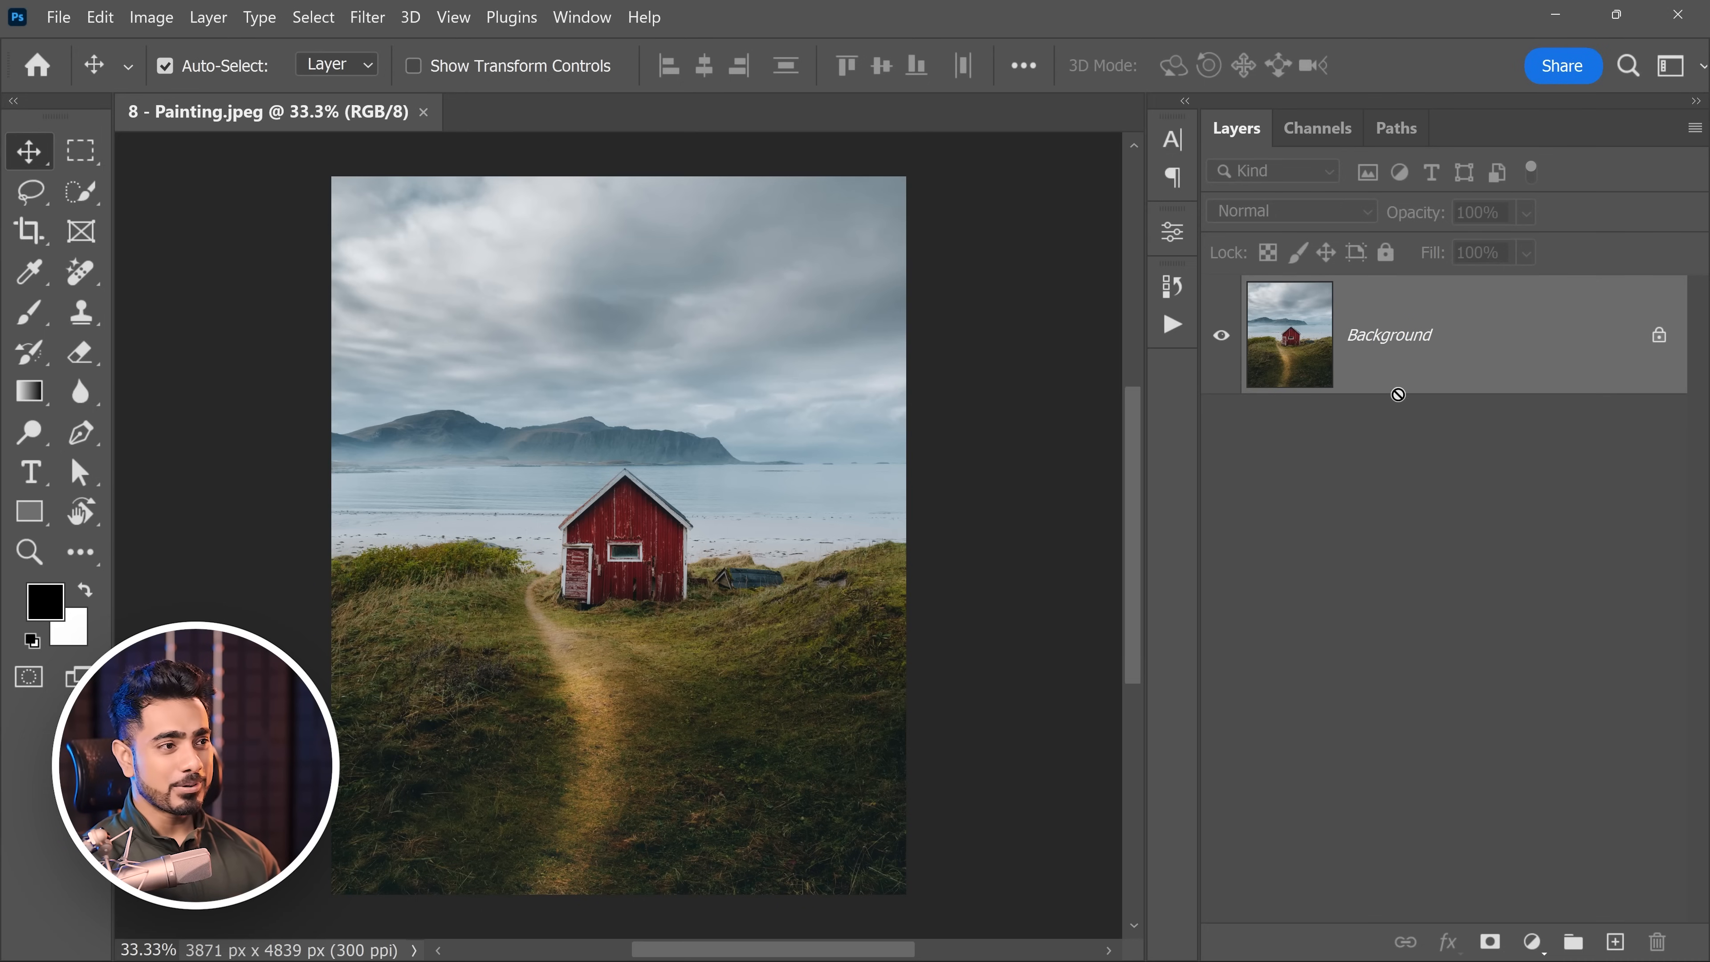
Step: Duplicate the painting photo's Background layer as a copy converted for smart filters and open the Filter Gallery on it
{"action": "key", "text": "ctrl+j"}
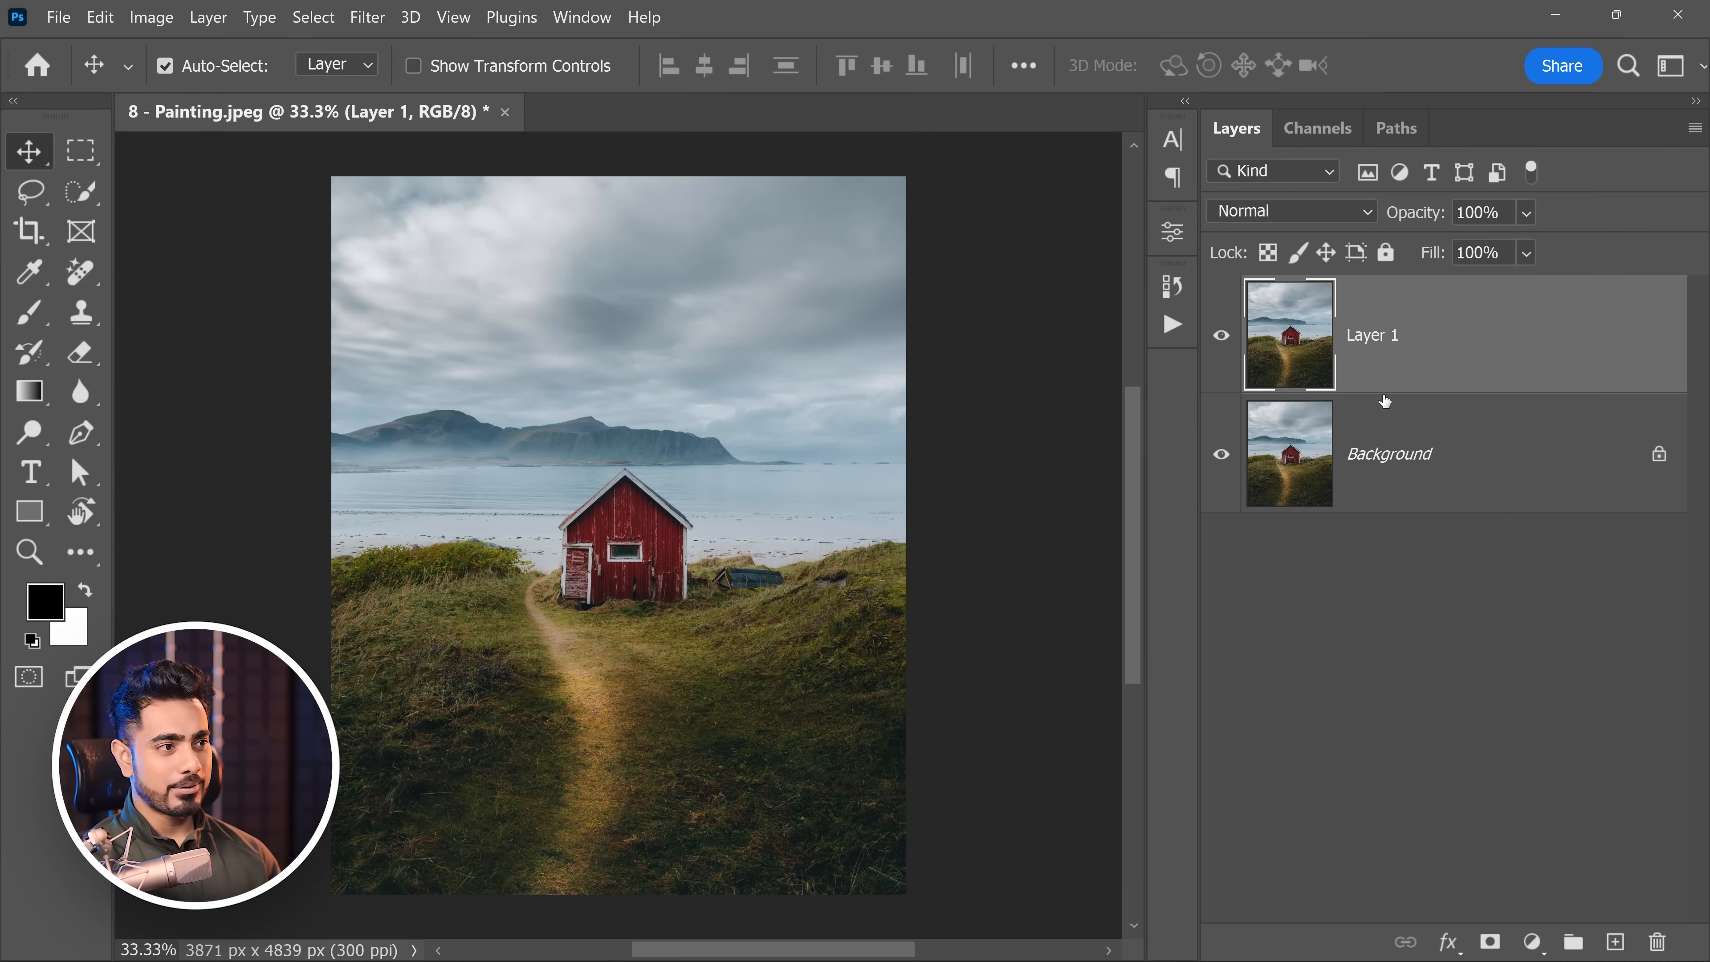
{"action": "left_click", "coordinate": [368, 16]}
{"action": "left_click", "coordinate": [425, 74]}
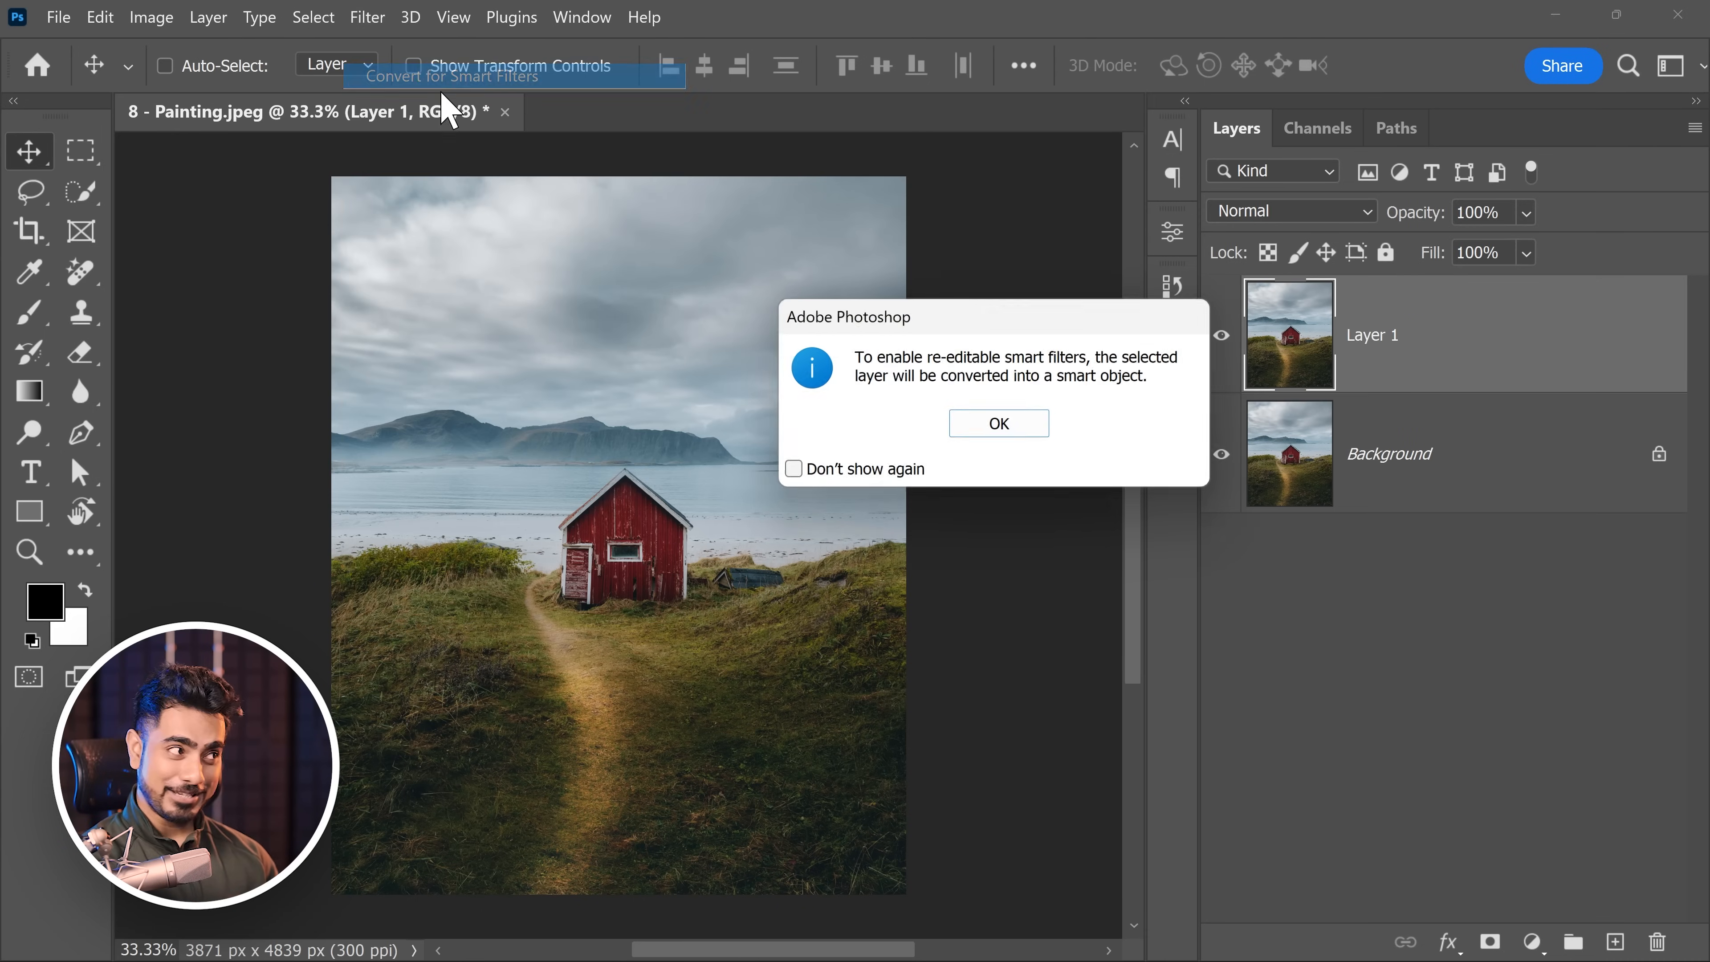
{"action": "left_click", "coordinate": [1025, 414]}
{"action": "left_click", "coordinate": [367, 17]}
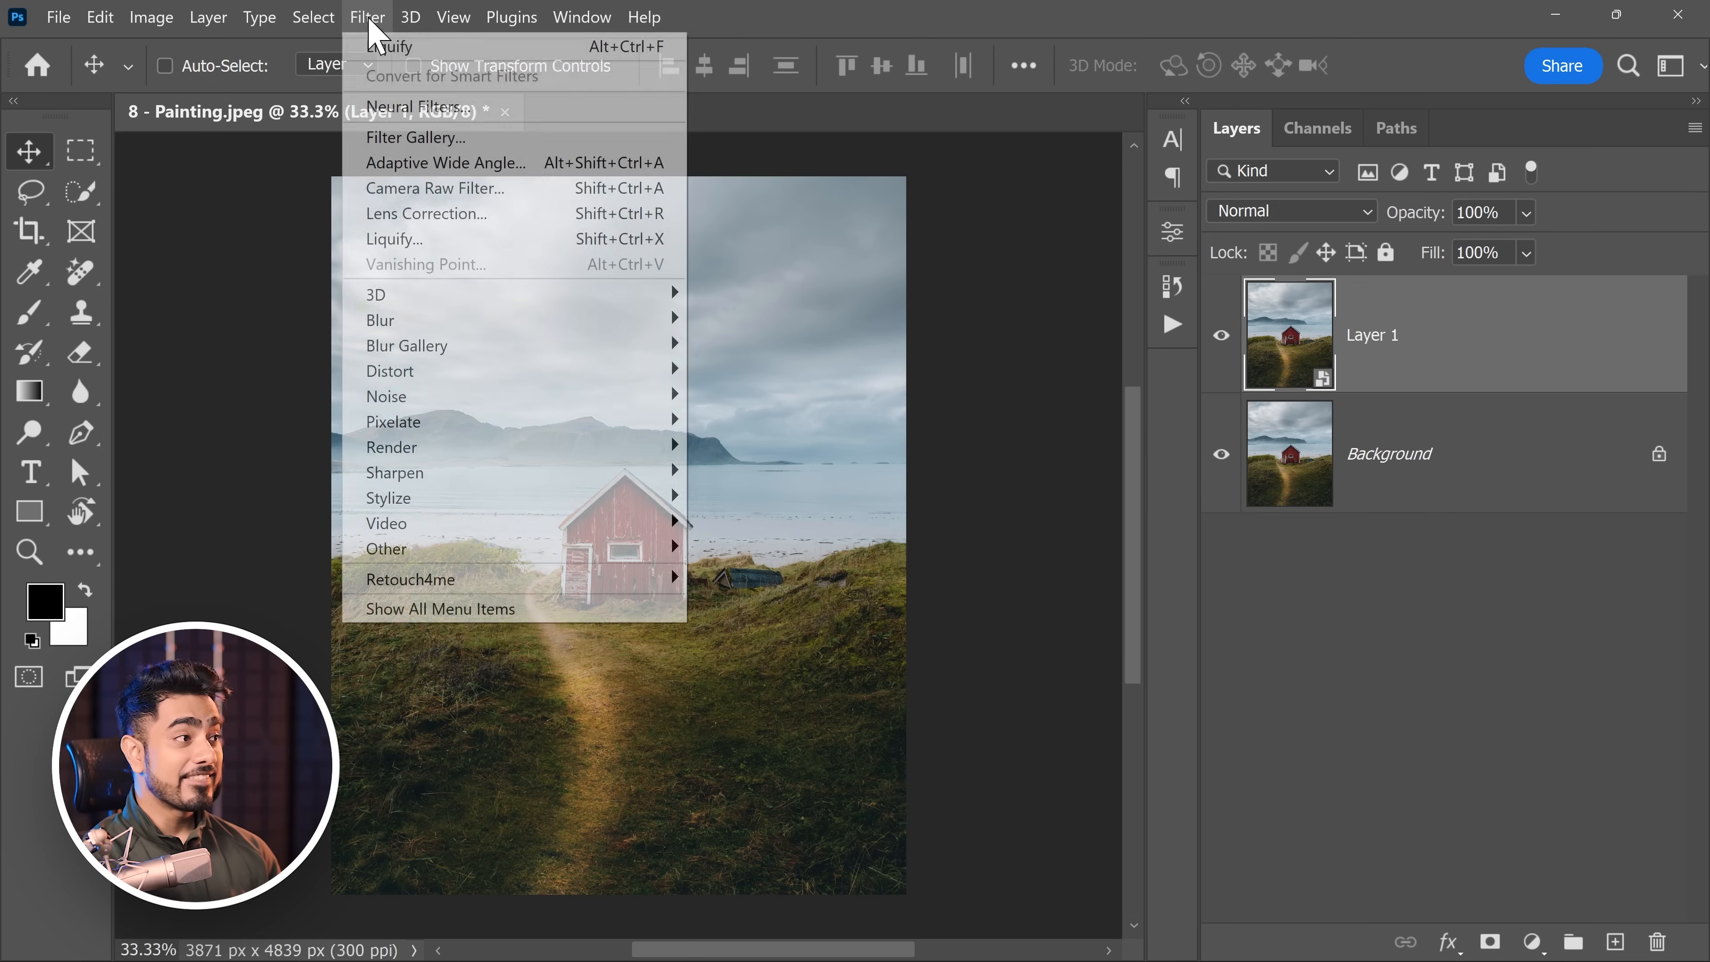
{"action": "left_click", "coordinate": [418, 137]}
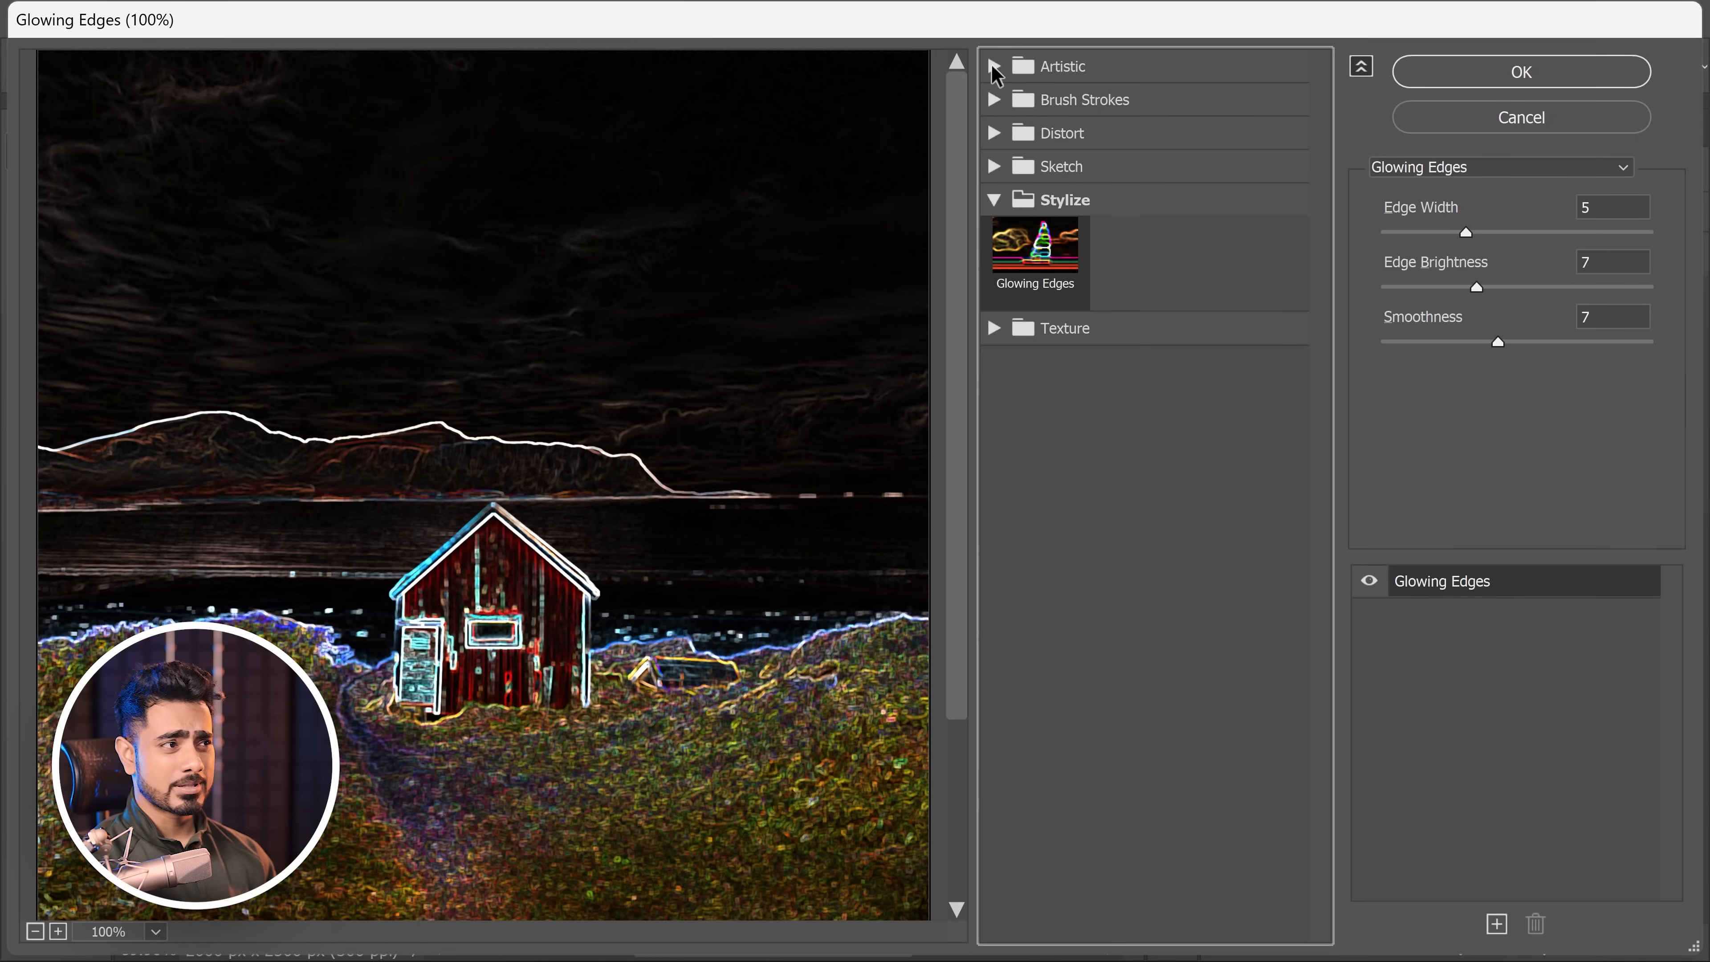
Step: Try out the Fresco and Cutout artistic filters, and the Diffuse Glow and Glass distort filters on the hut photo
{"action": "left_click", "coordinate": [994, 67]}
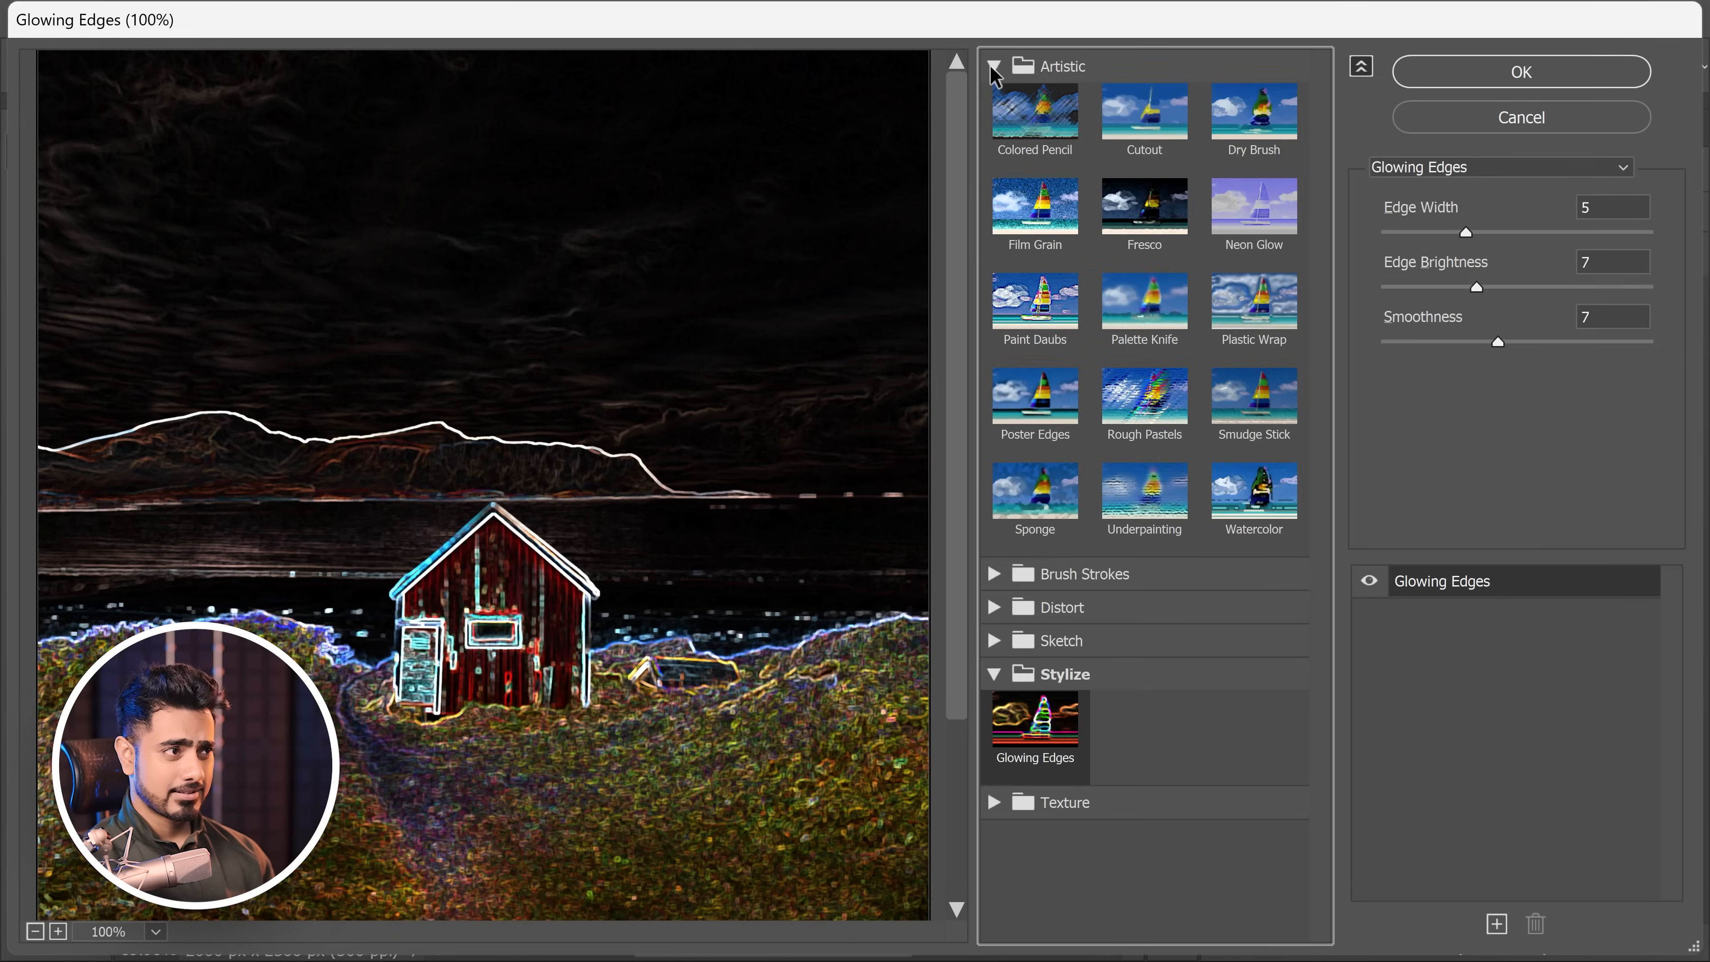
{"action": "left_click", "coordinate": [1148, 196]}
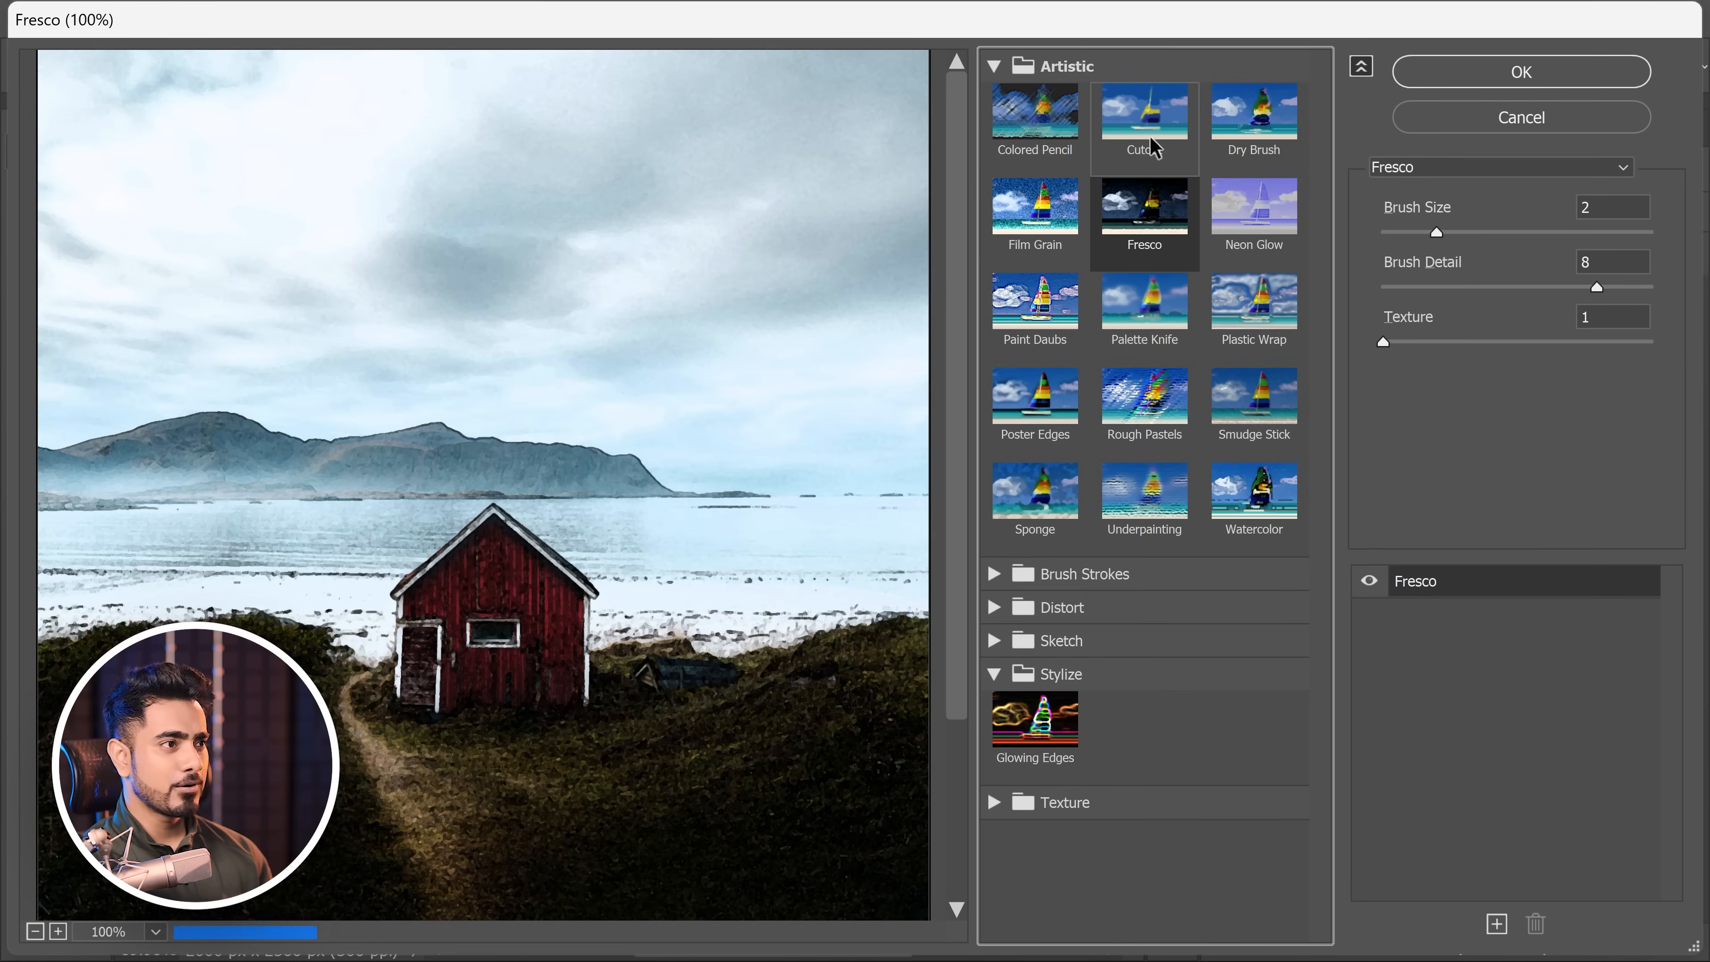
{"action": "left_click", "coordinate": [1152, 138]}
{"action": "left_click", "coordinate": [993, 67]}
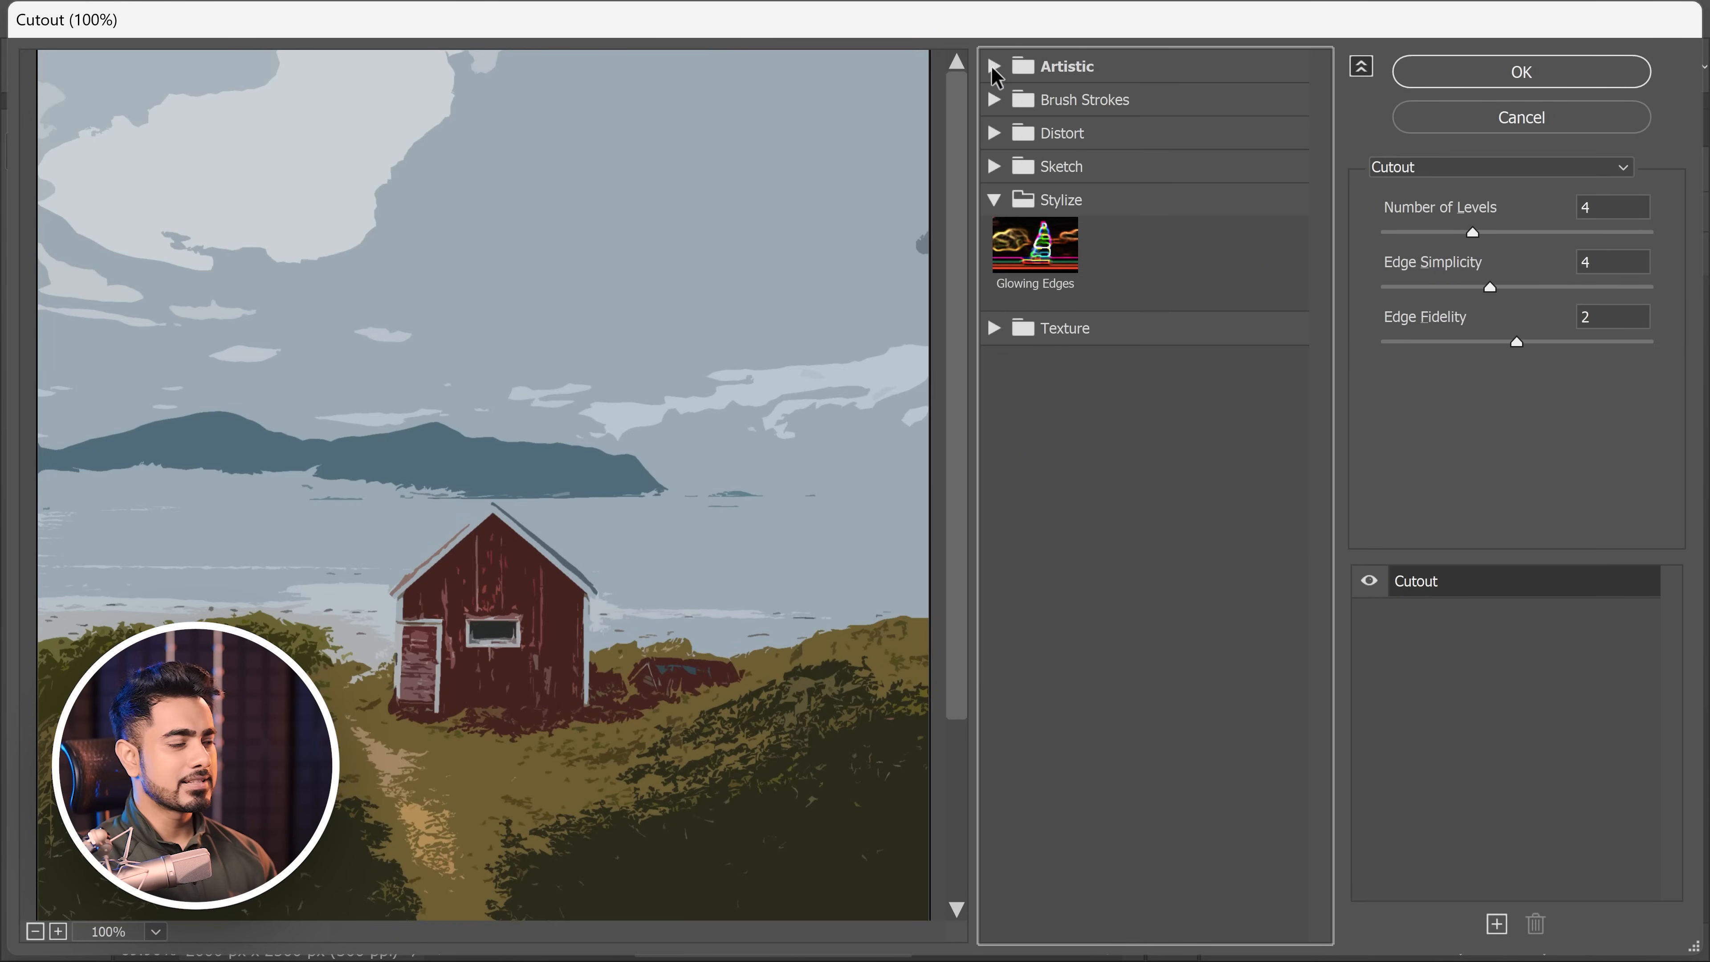
{"action": "left_click", "coordinate": [994, 133]}
{"action": "left_click", "coordinate": [1035, 179]}
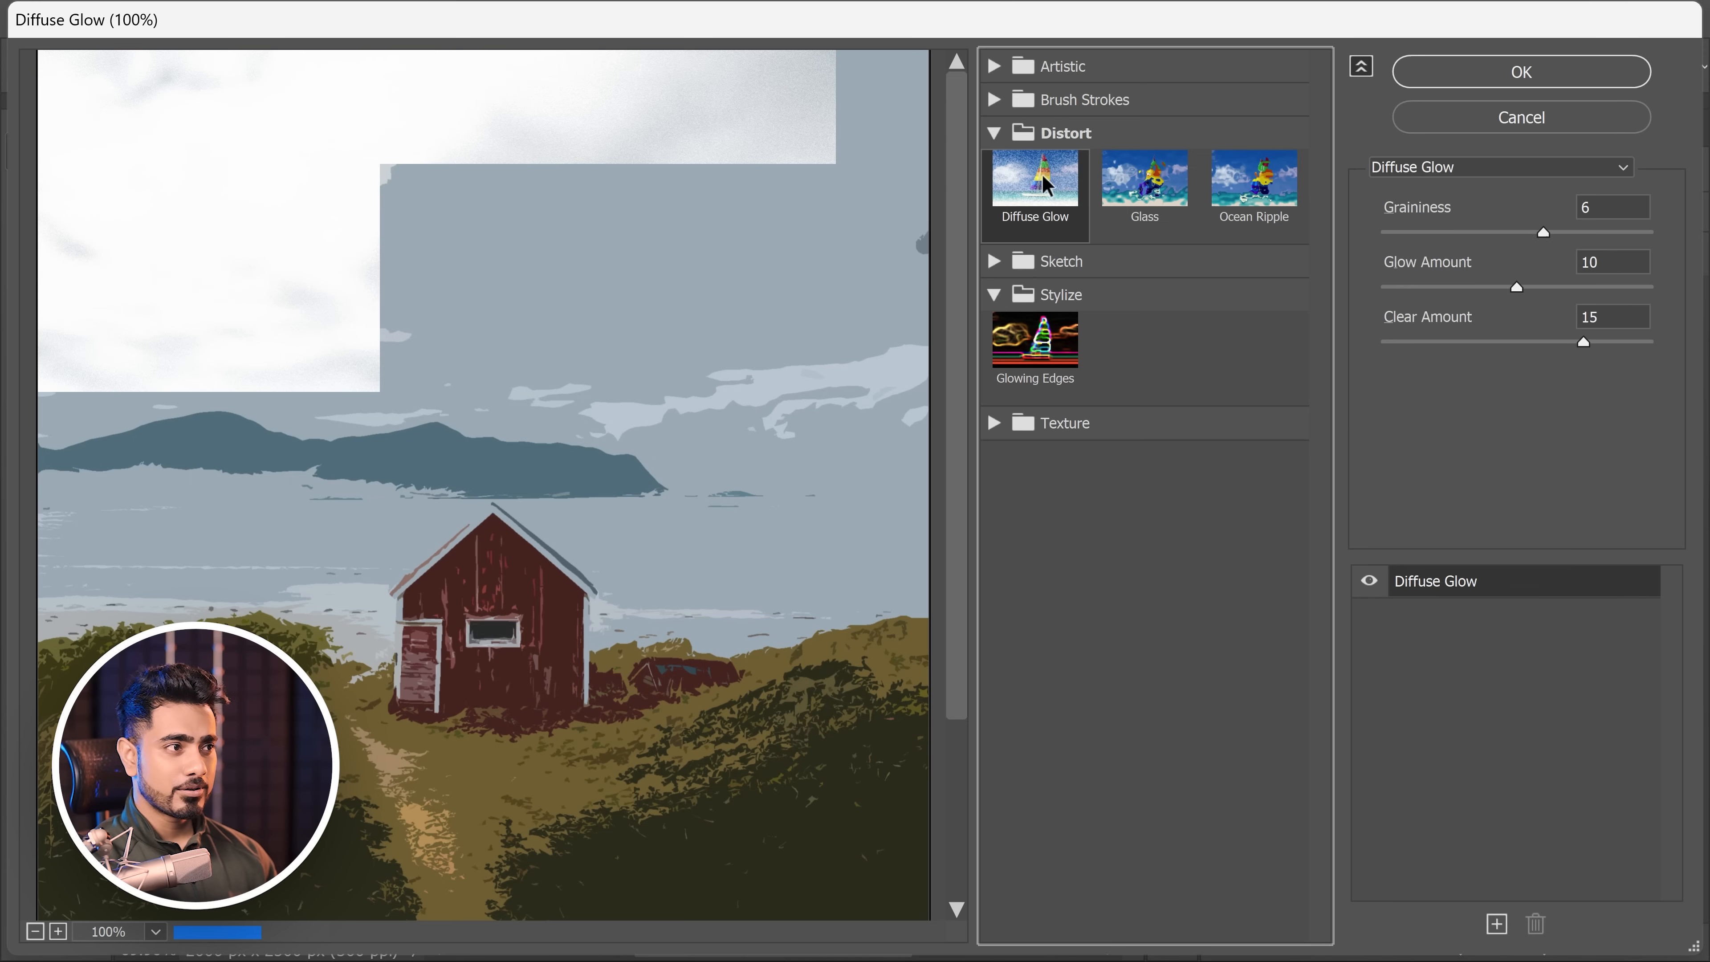
{"action": "left_click", "coordinate": [1144, 178]}
Step: Choose the Angled Strokes brush stroke filter and set its Stroke Length to 42 and Sharpness to 1
{"action": "left_click", "coordinate": [994, 100]}
{"action": "left_click", "coordinate": [1112, 160]}
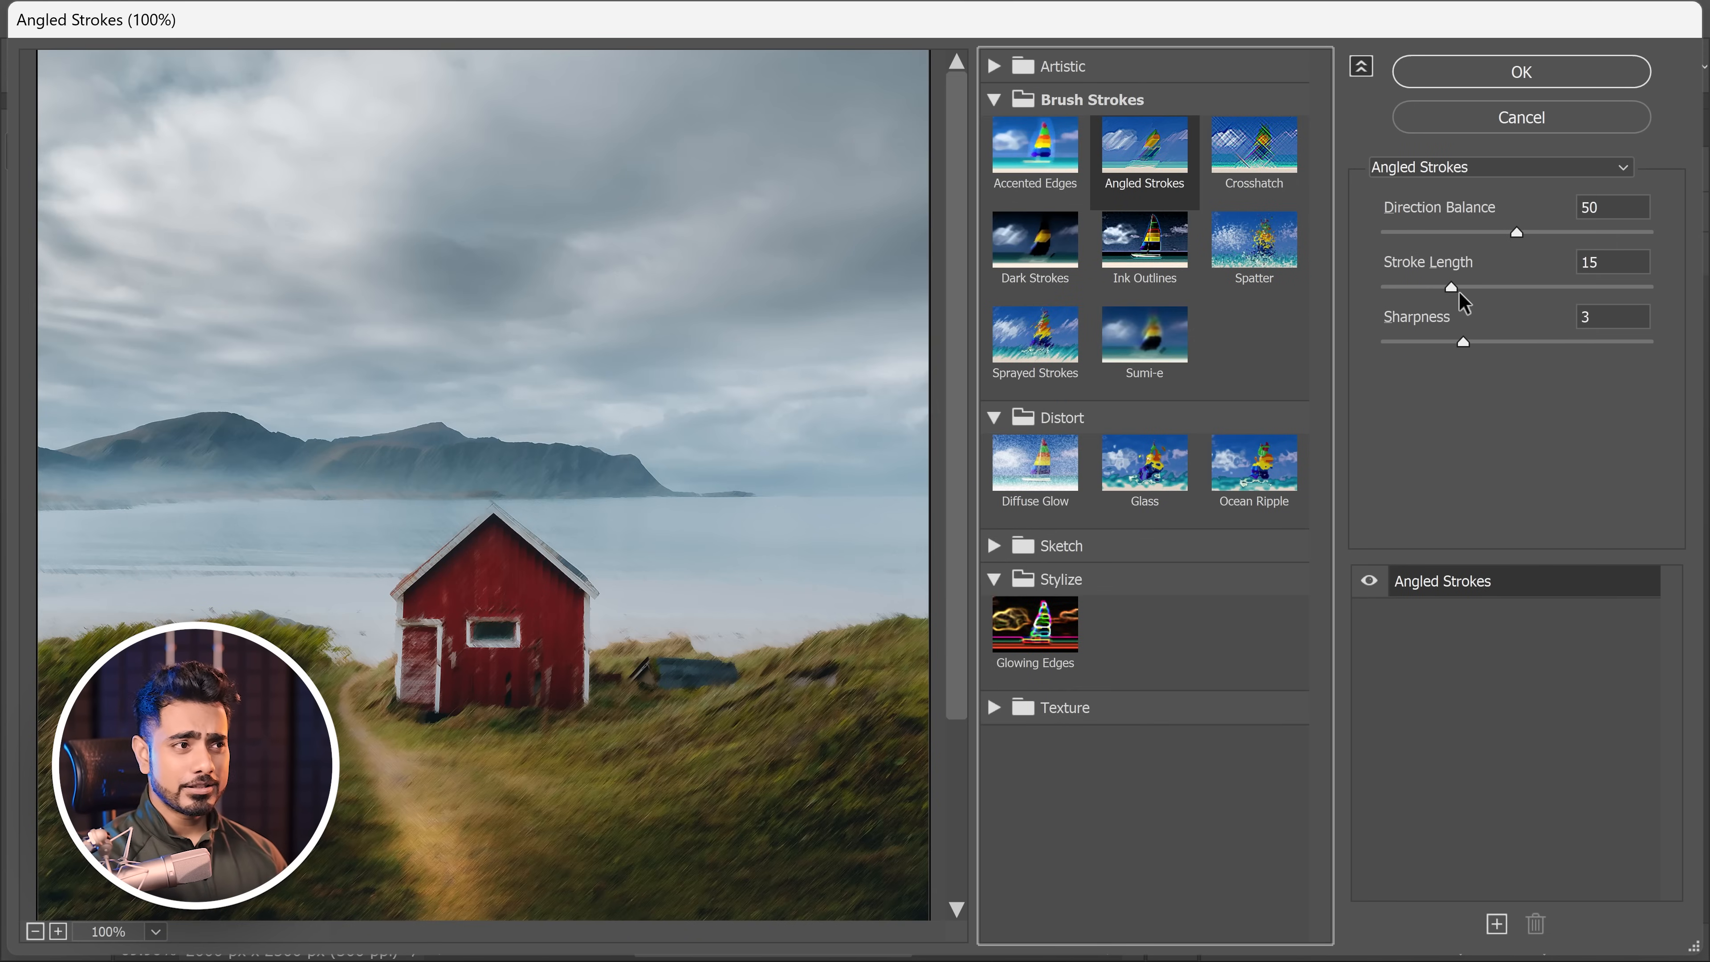
{"action": "left_click_drag", "start_coordinate": [1451, 288], "coordinate": [1567, 287]}
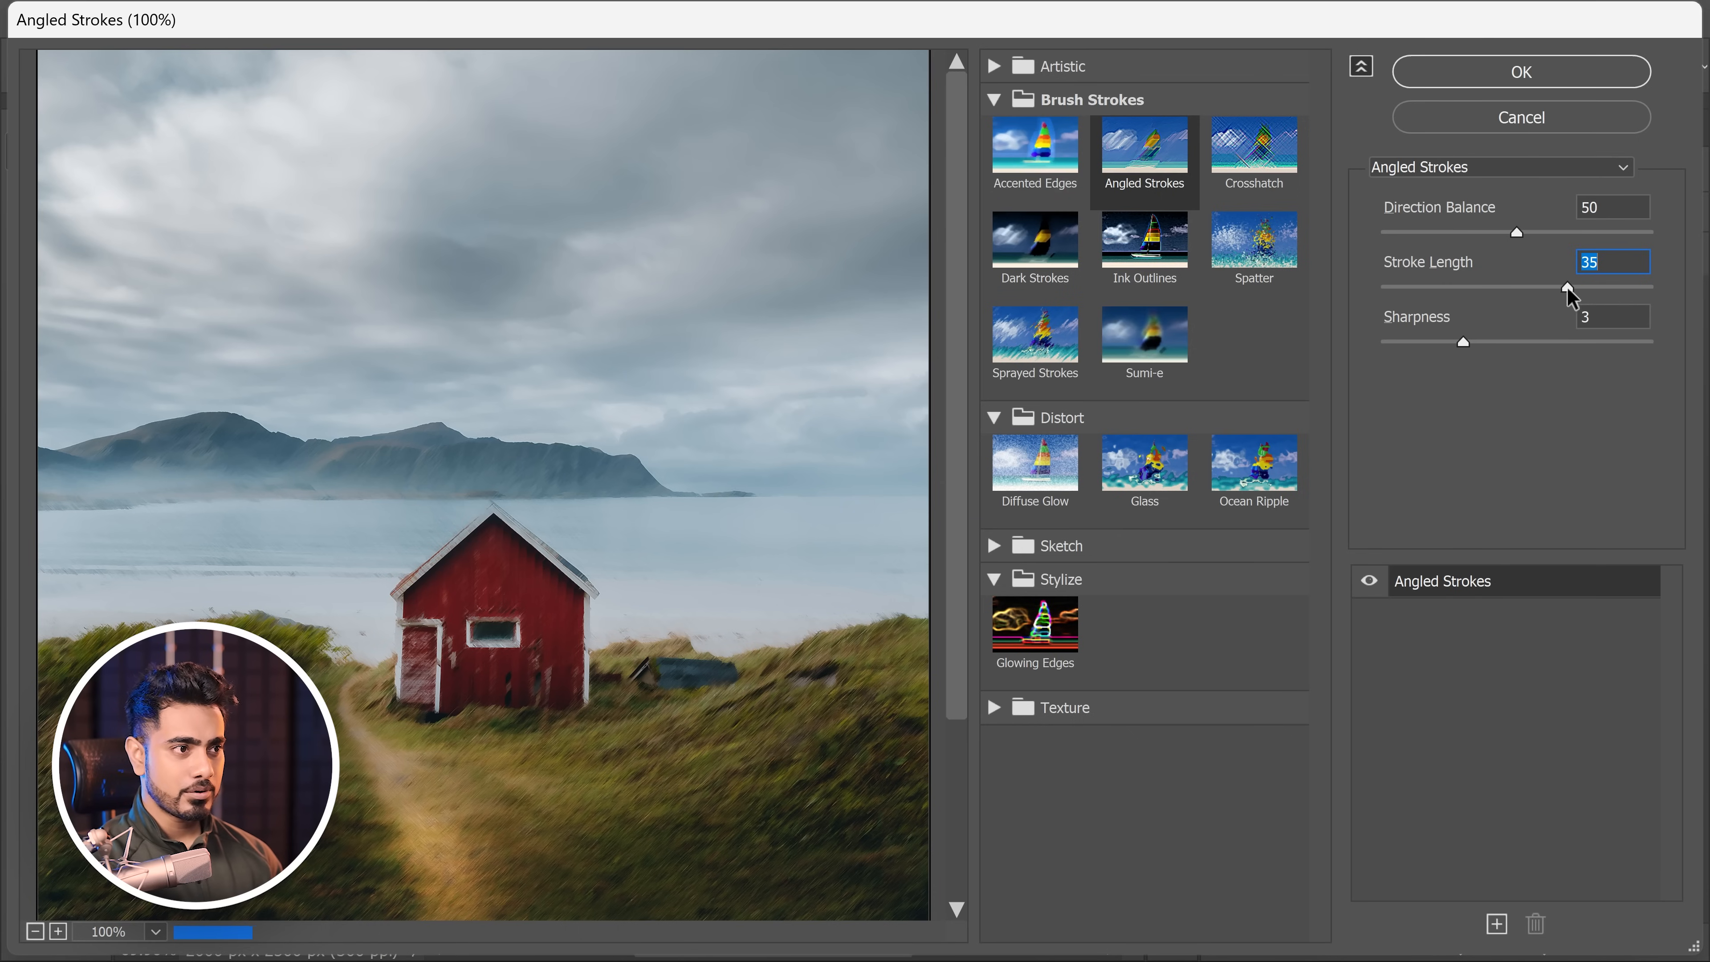
{"action": "left_click_drag", "start_coordinate": [1456, 353], "coordinate": [1403, 359]}
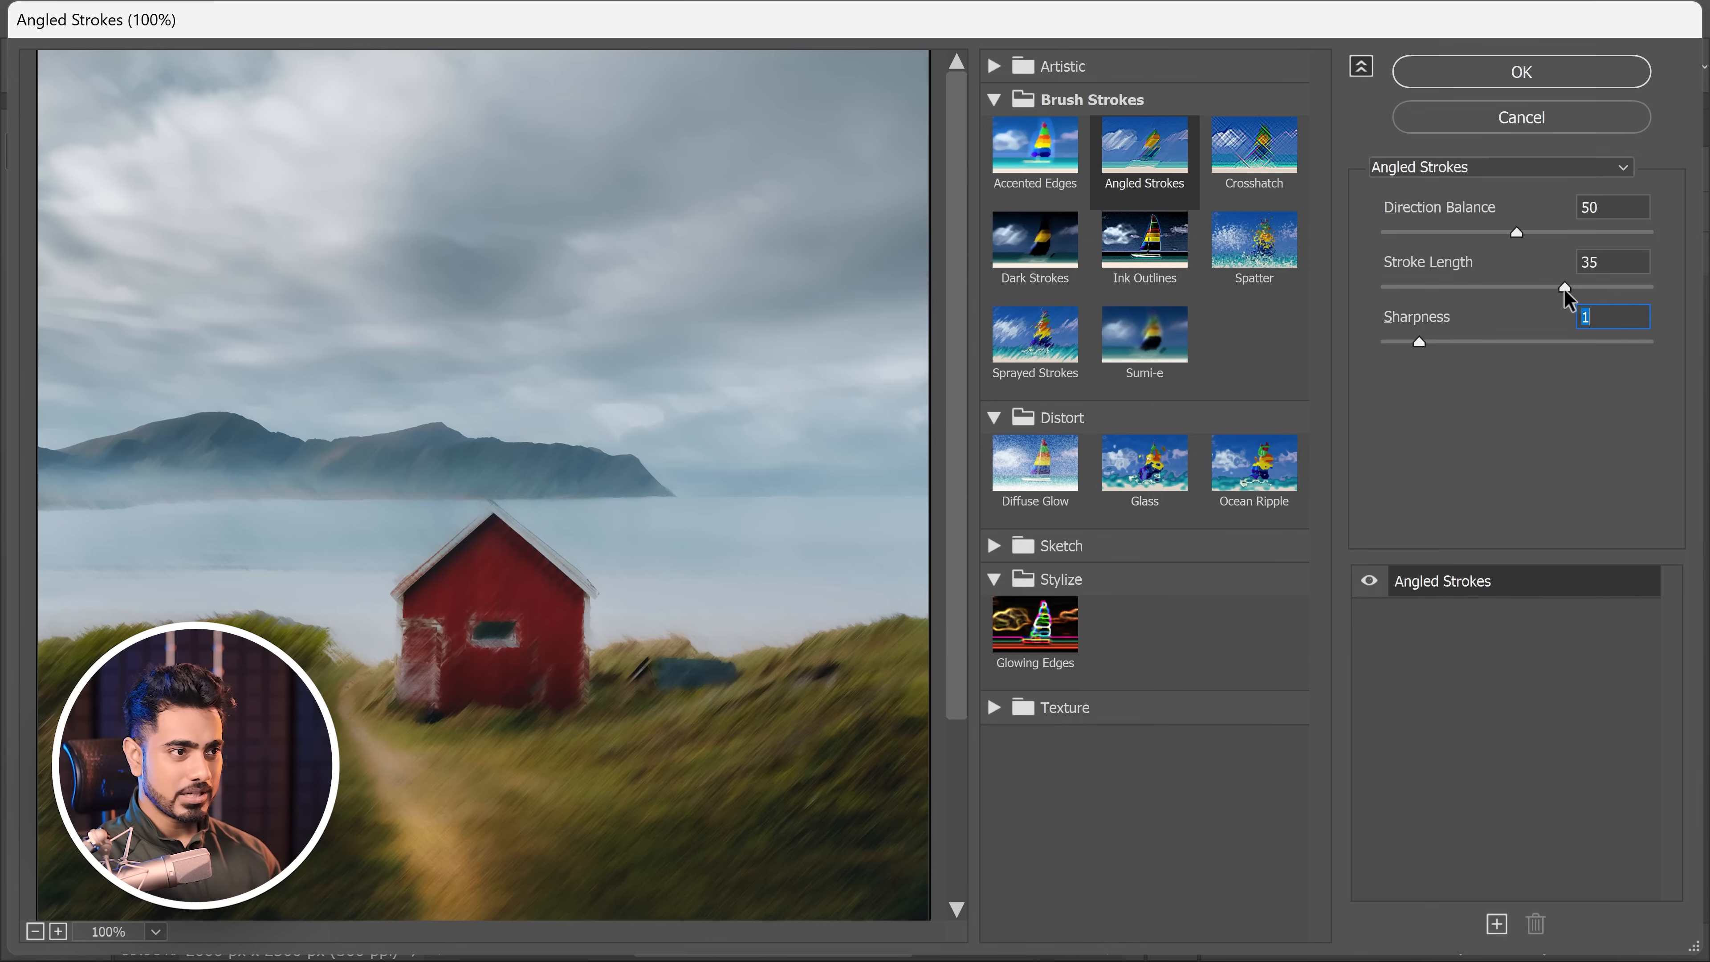
{"action": "left_click_drag", "start_coordinate": [1597, 287], "coordinate": [1601, 289]}
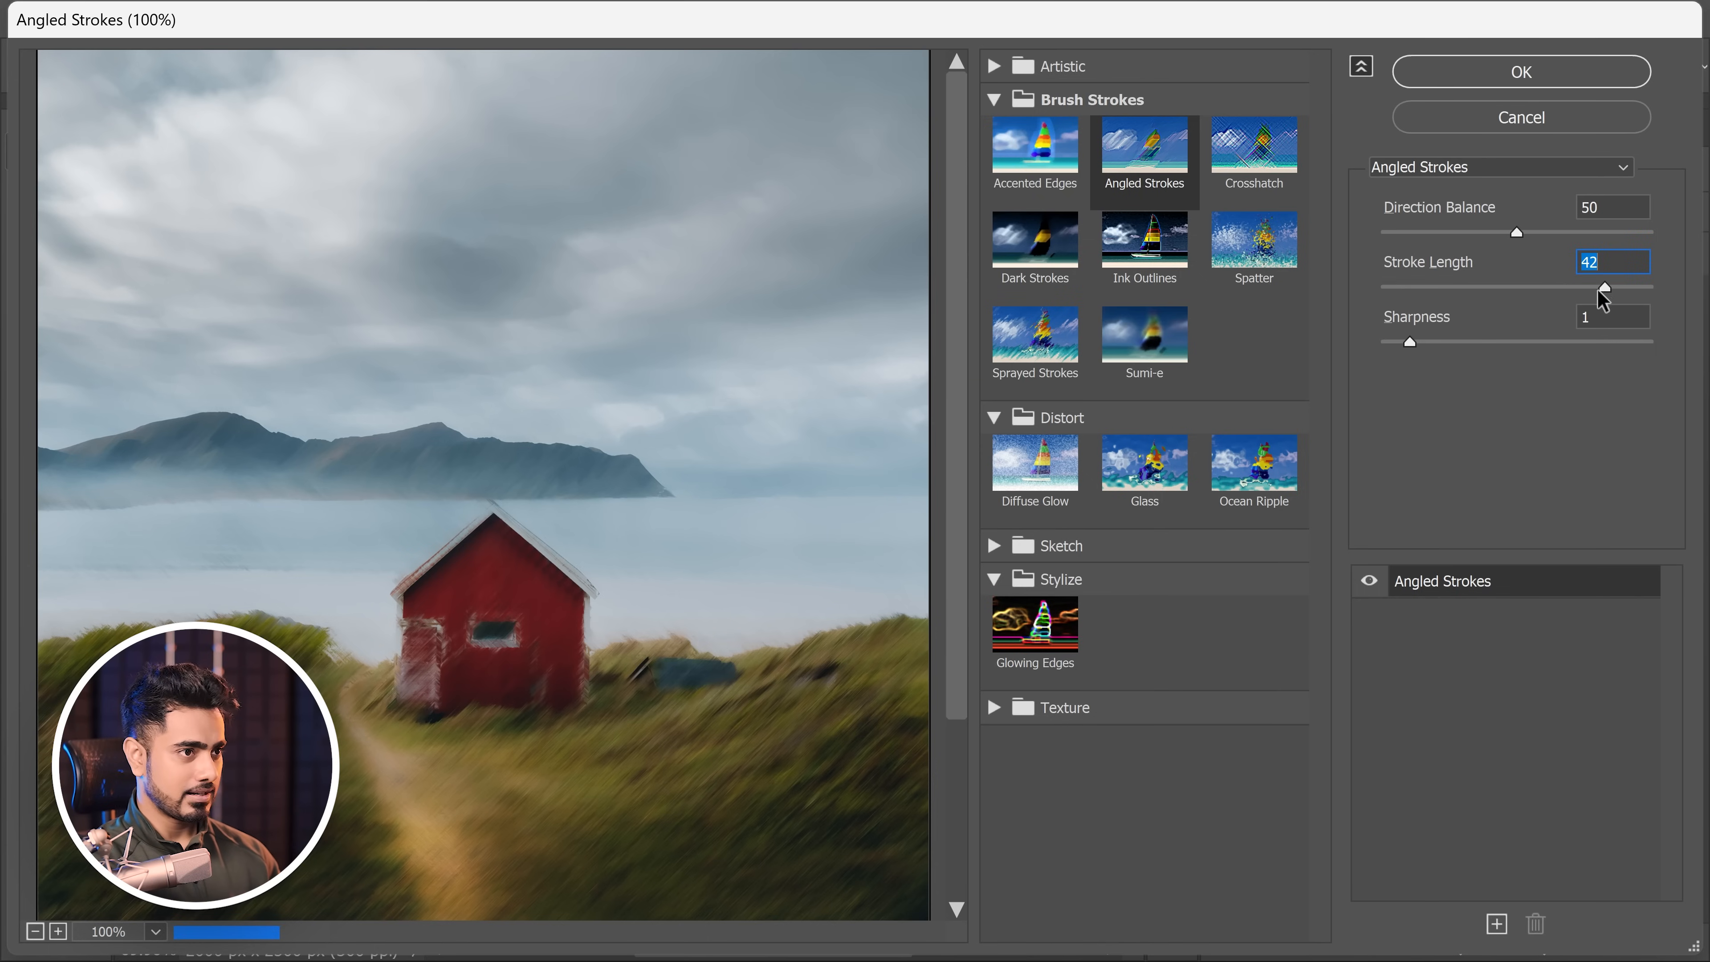